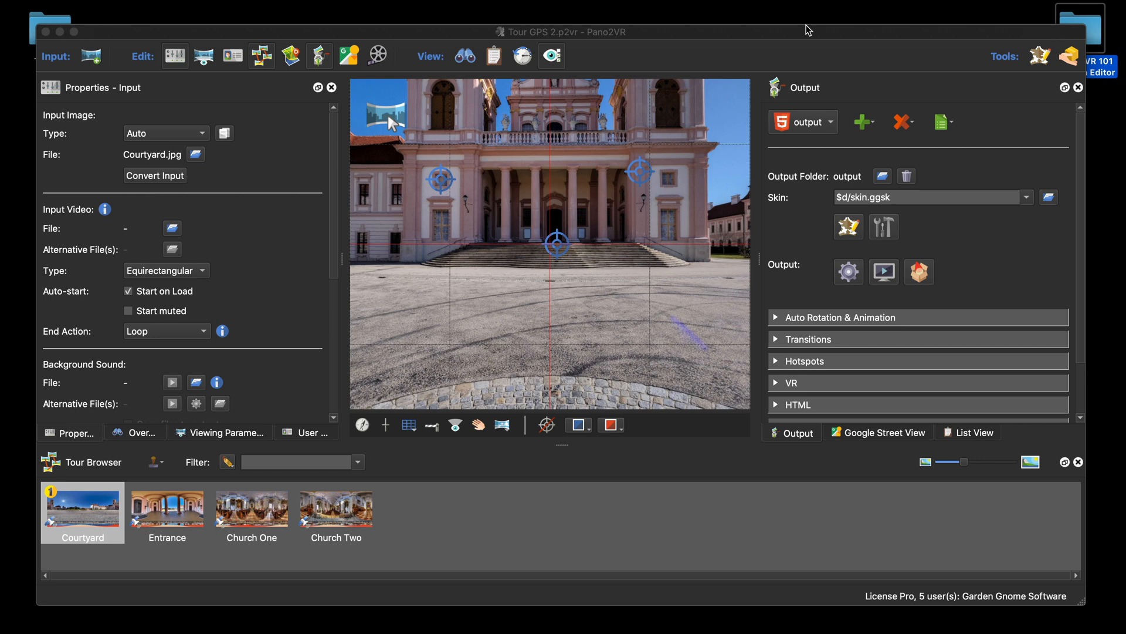
View the Q&A.png image from the ToyBox folder, and close its window and the folder window
double_click(46, 25)
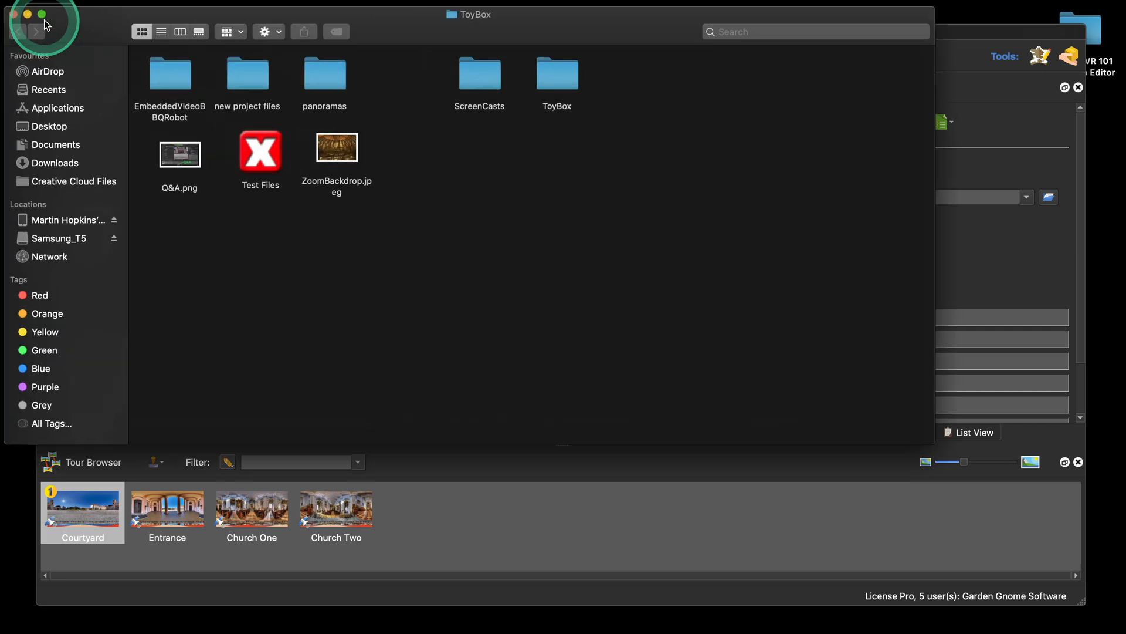
click(194, 159)
double_click(194, 158)
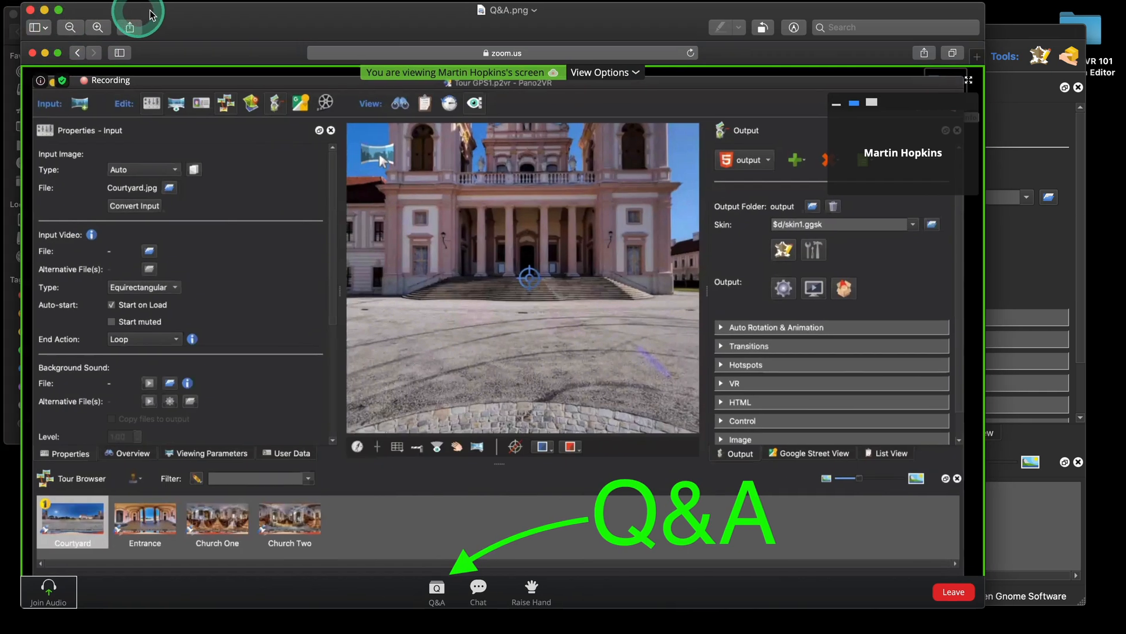
drag(151, 15, 239, 13)
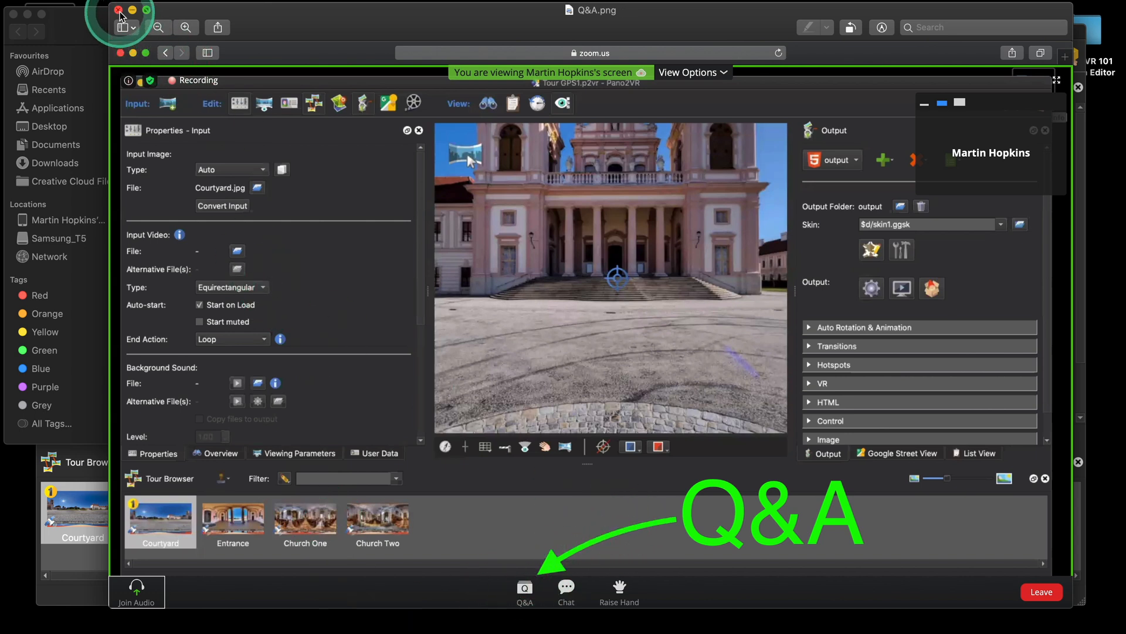
click(14, 14)
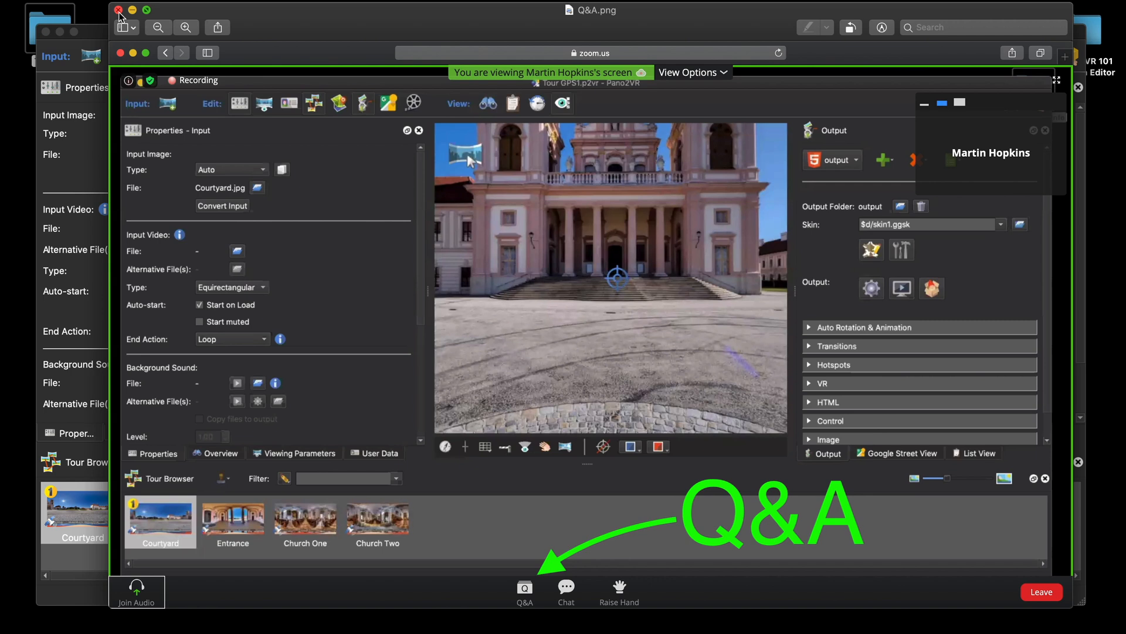
click(119, 11)
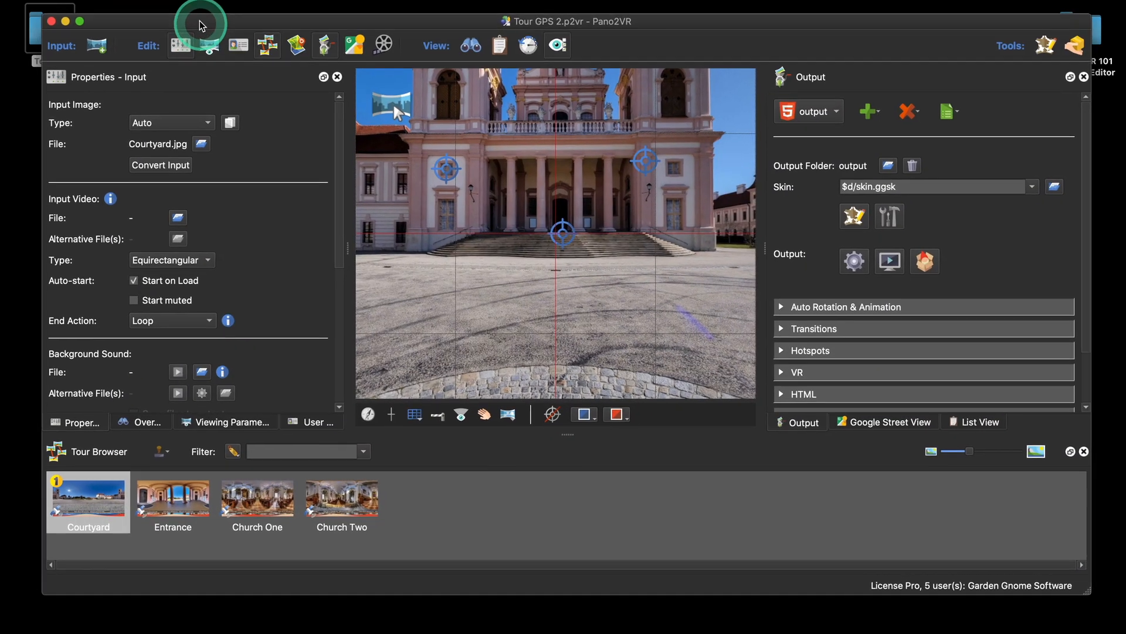
drag(201, 26, 199, 22)
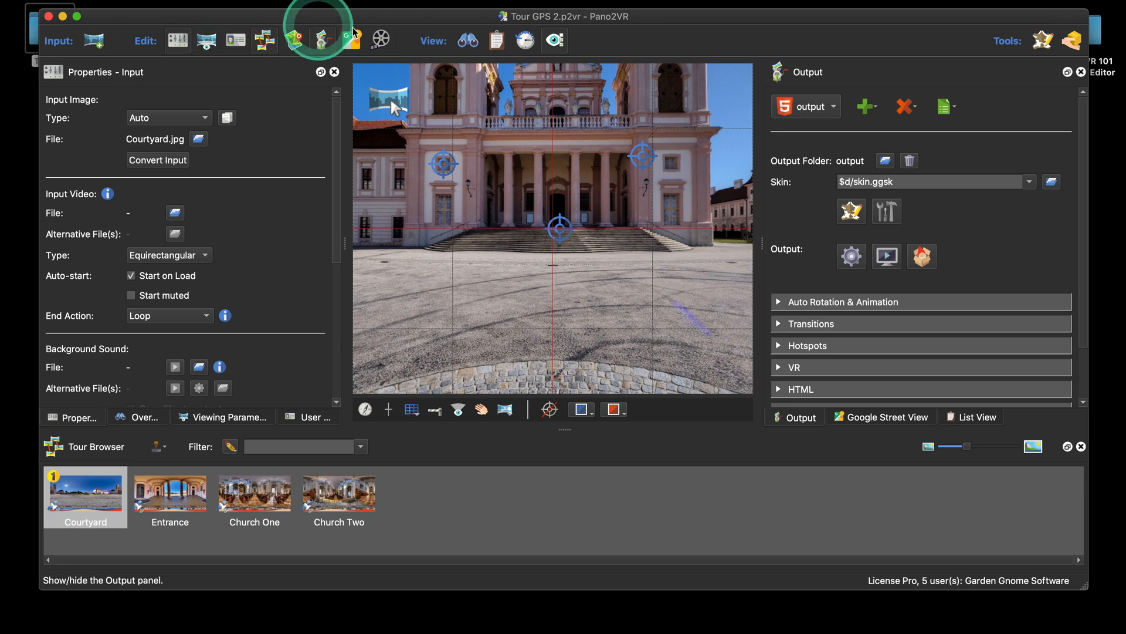
Show the Animation panel, enlarge its area, and dock it in one tabbed group with the Tour Browser
click(381, 40)
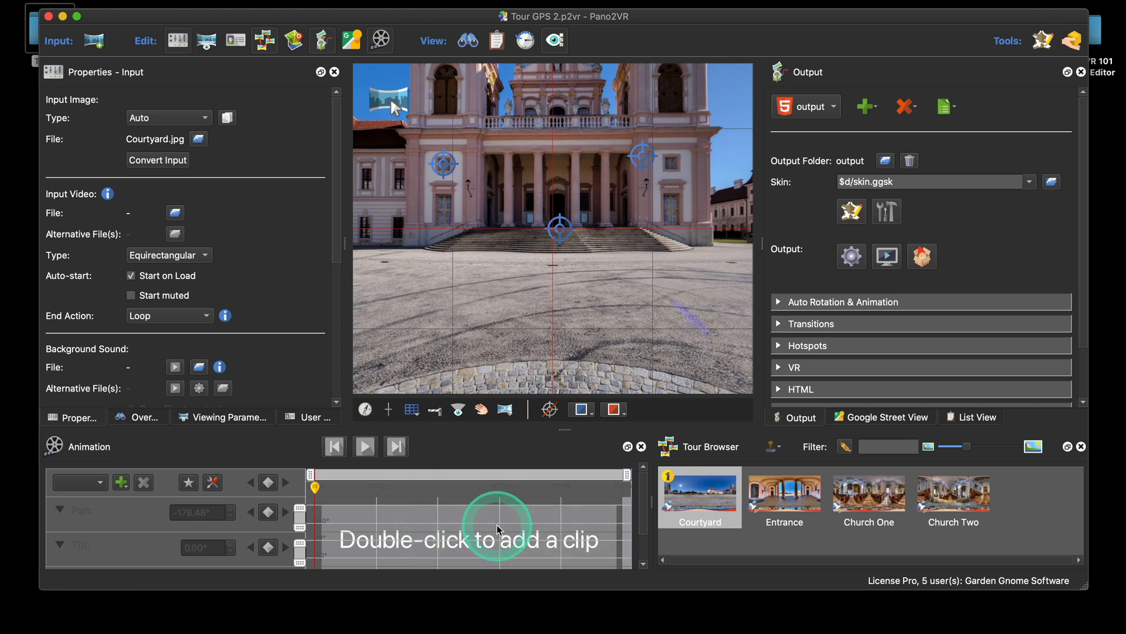
click(266, 40)
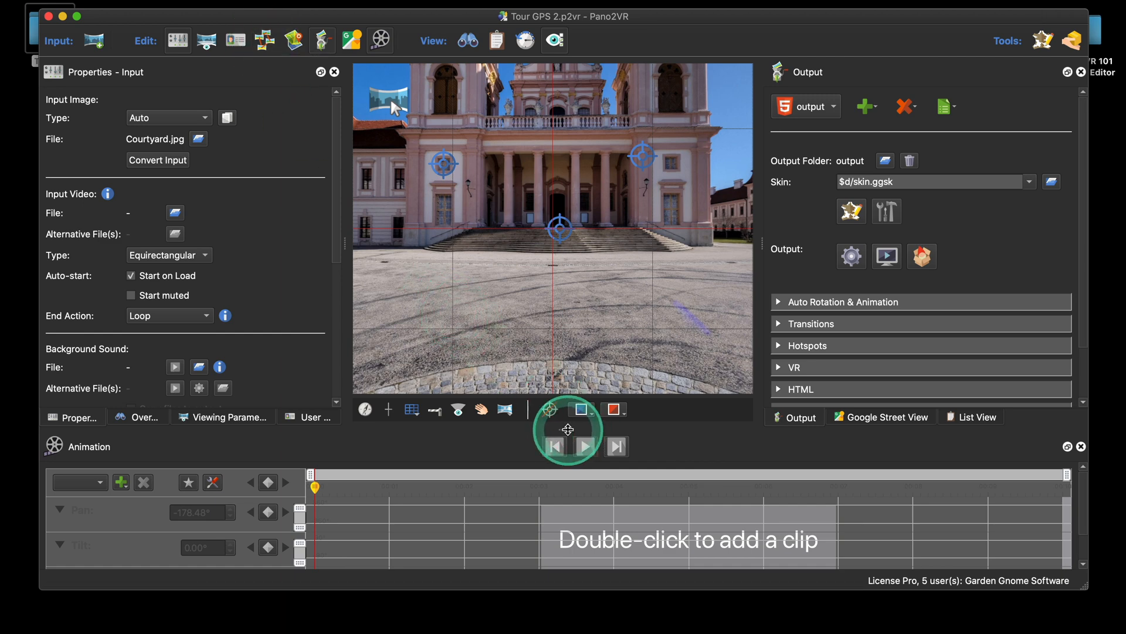
drag(565, 430, 565, 343)
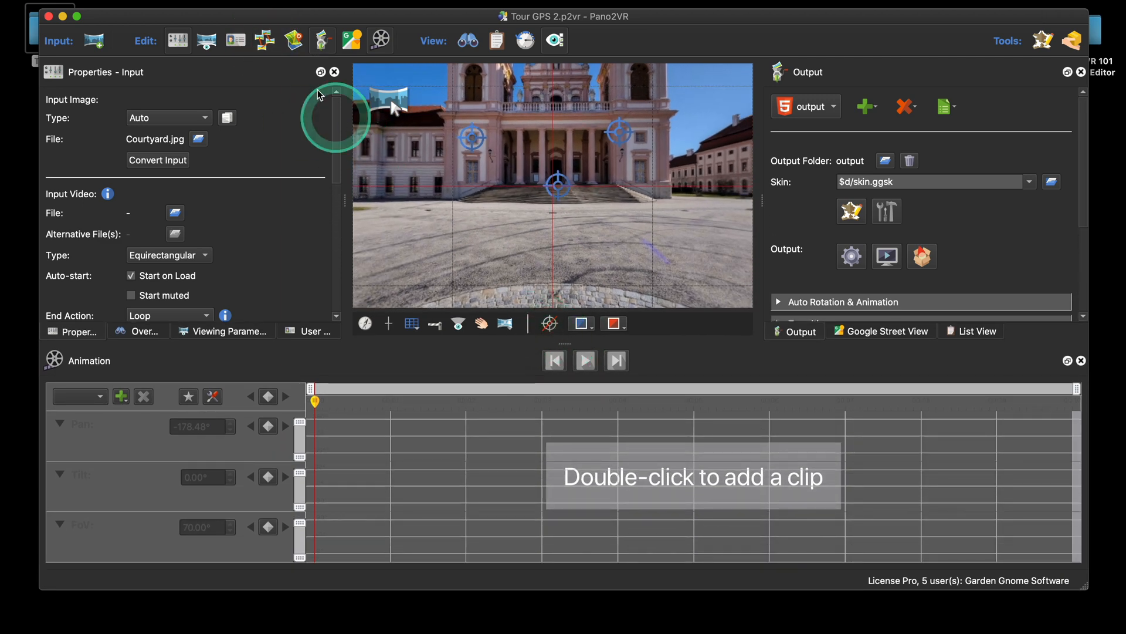
click(265, 40)
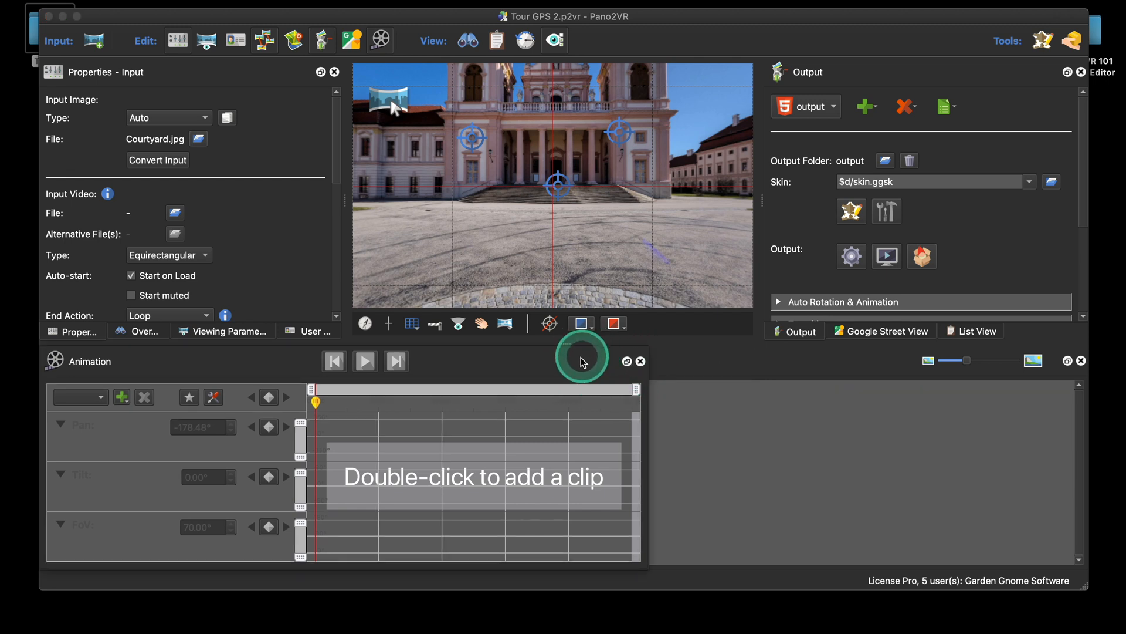
drag(583, 350, 767, 403)
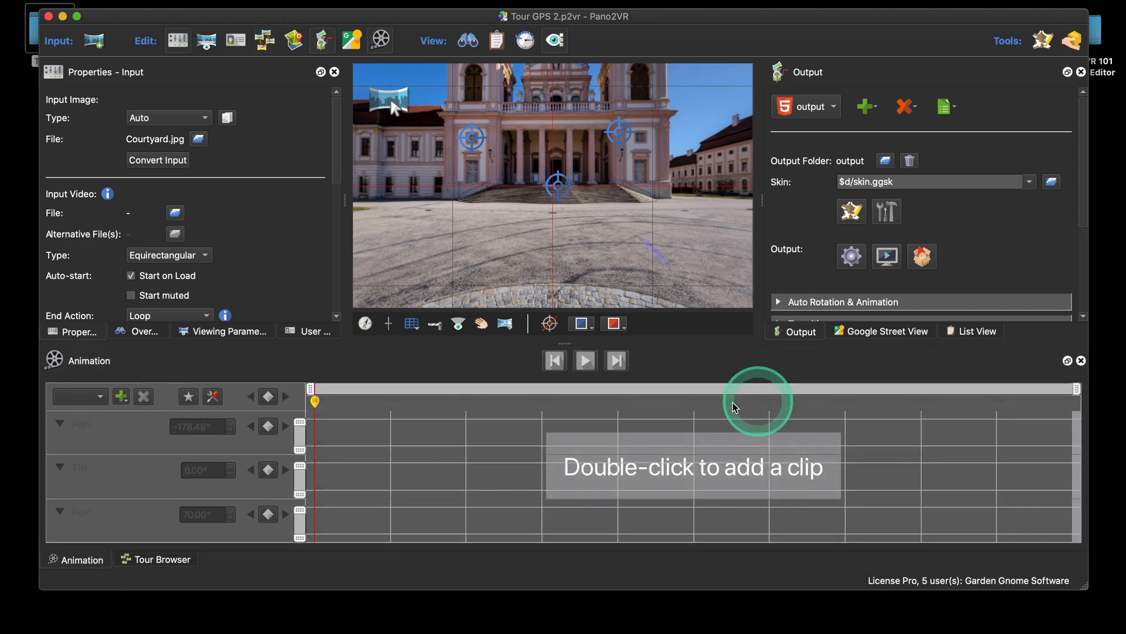
Switch between the Tour Browser and the Animation editor, leaving the Animation editor displayed
click(148, 559)
click(88, 560)
click(158, 560)
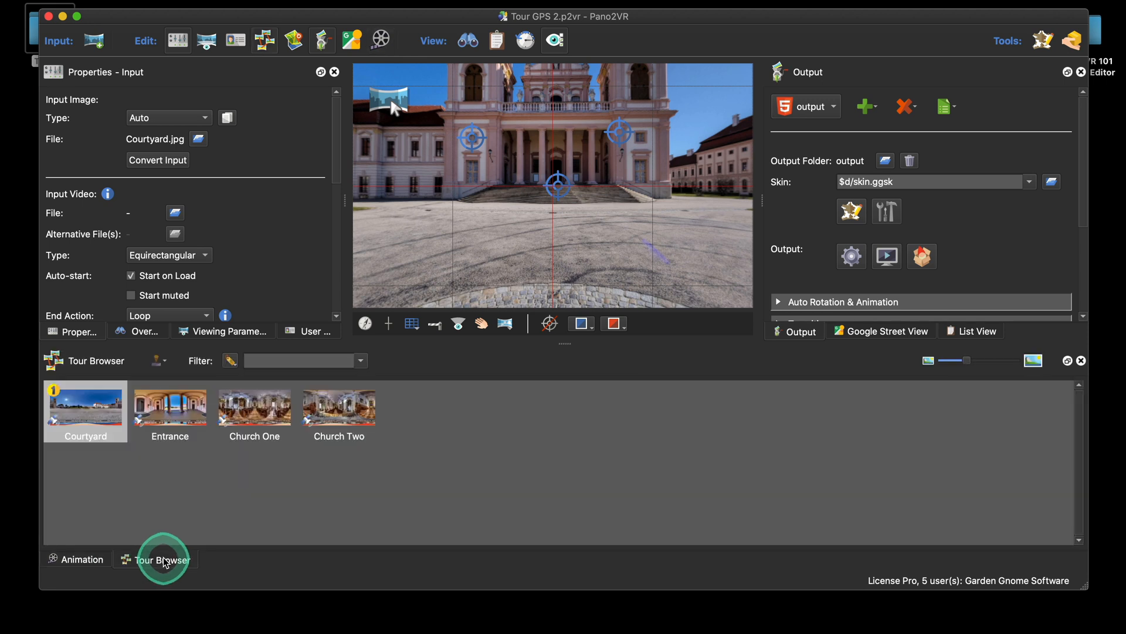
click(98, 563)
click(160, 561)
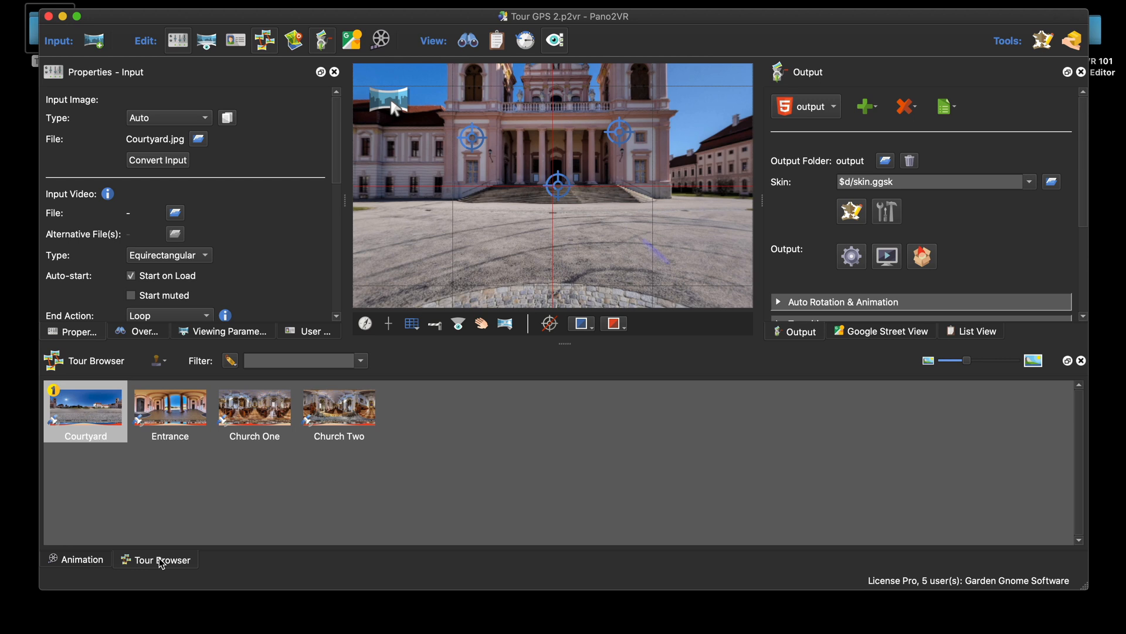
drag(516, 288, 557, 275)
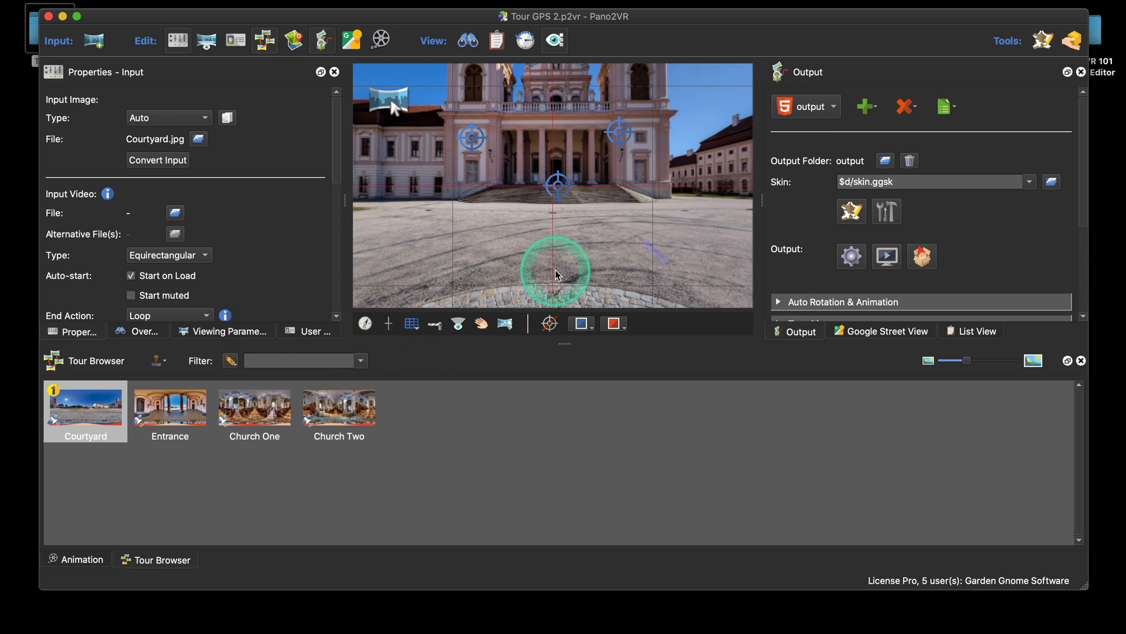
click(90, 559)
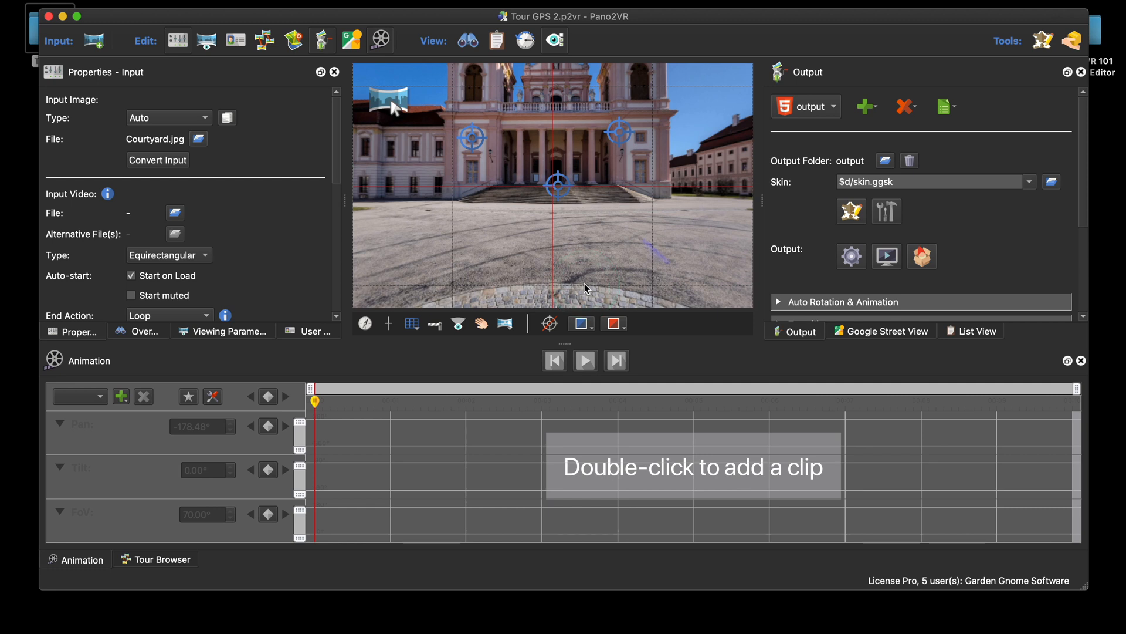
click(669, 224)
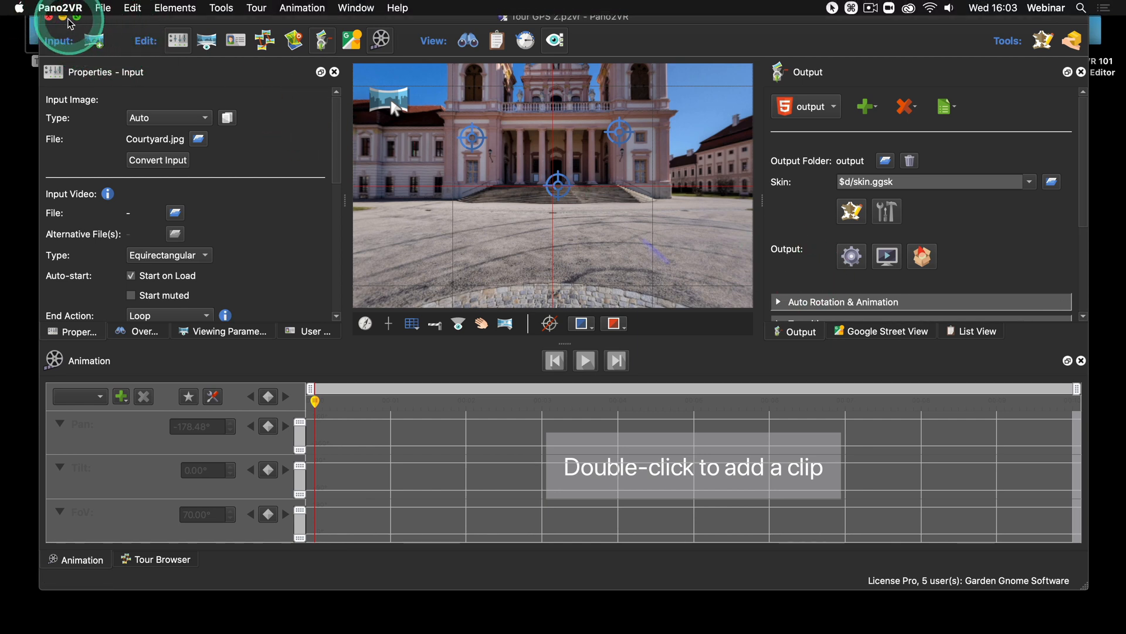
Minimise Pano2VR and open index.html from the Auto Tour folder inside Examples in the browser
click(64, 18)
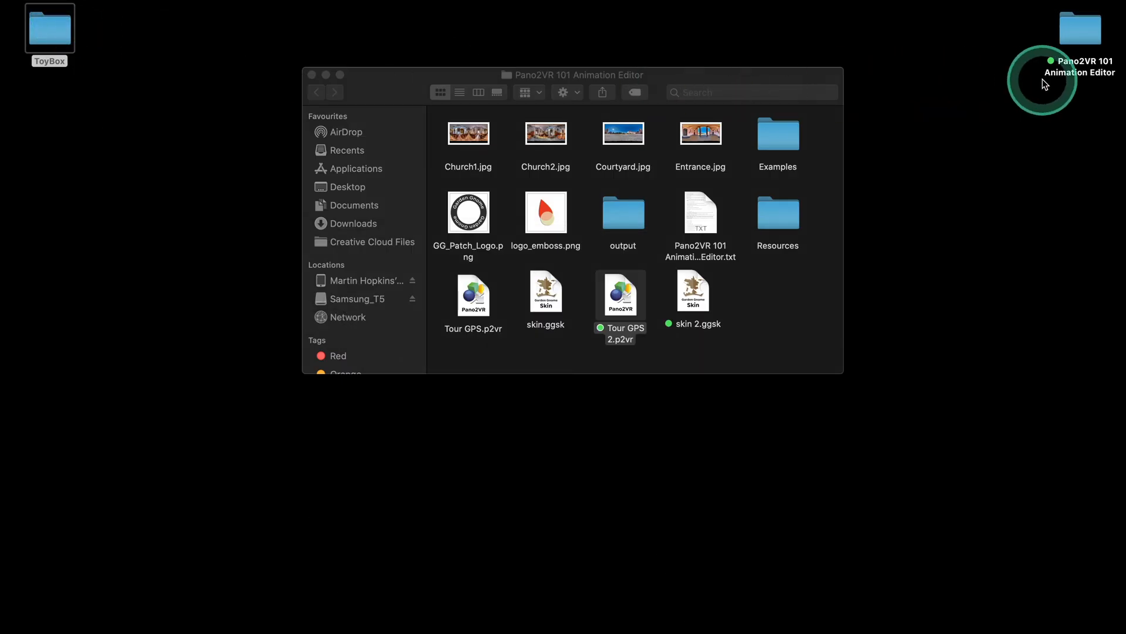
double_click(775, 138)
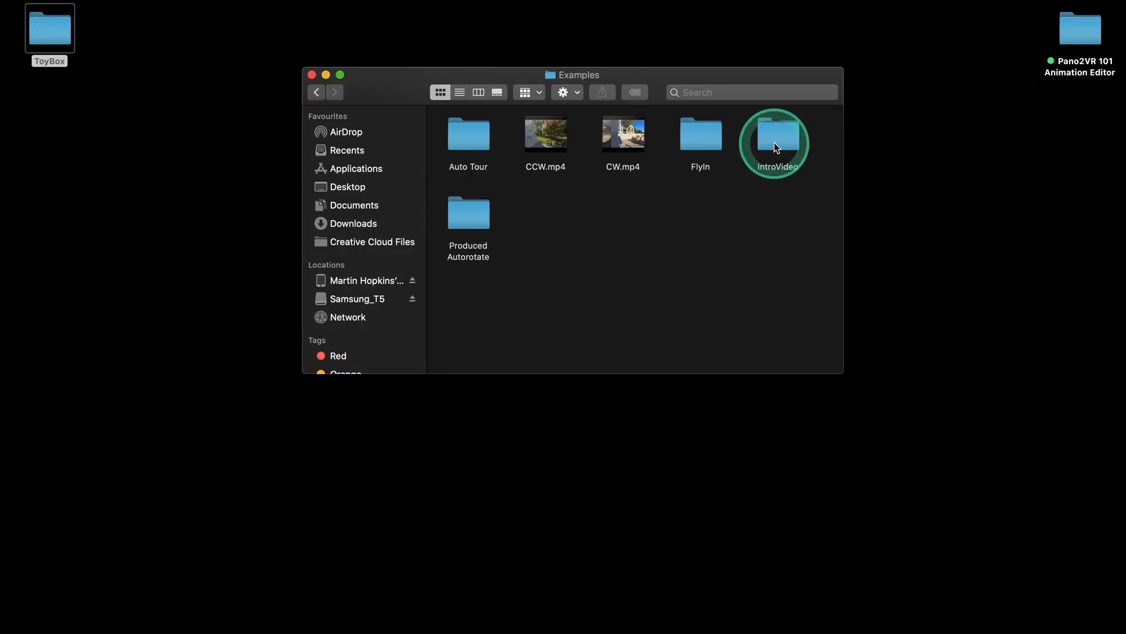
drag(744, 77, 743, 66)
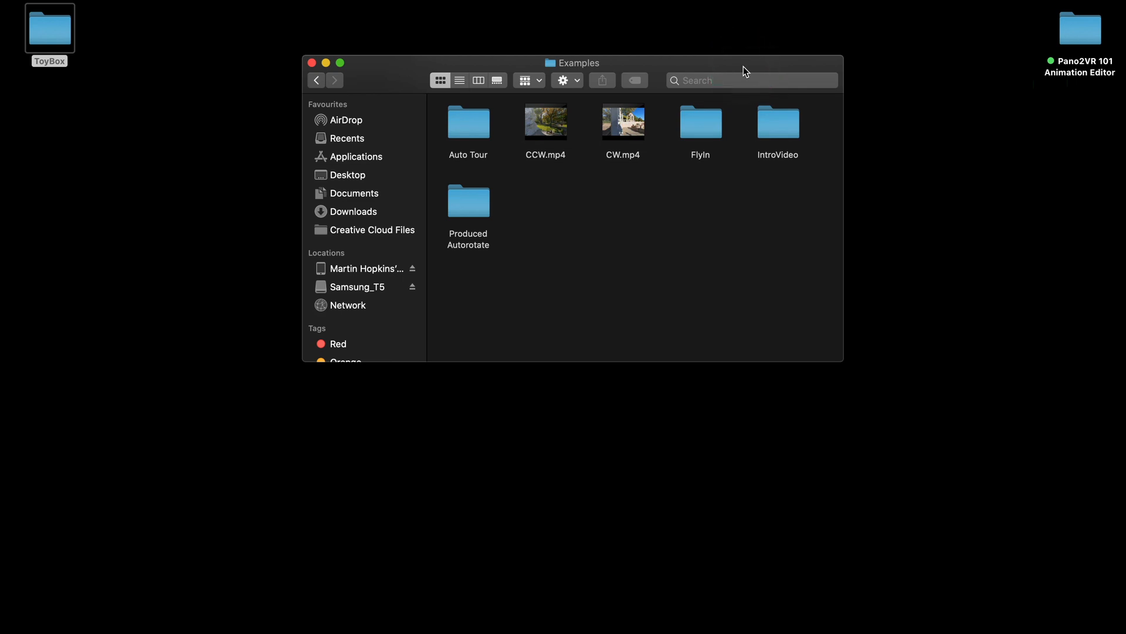
double_click(457, 122)
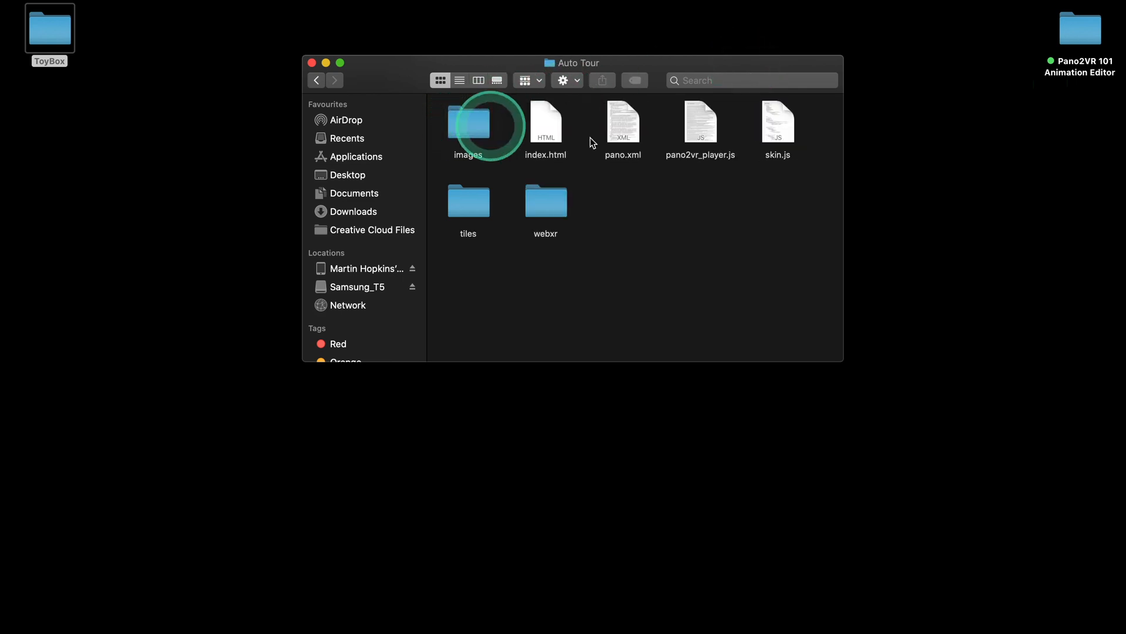
double_click(548, 123)
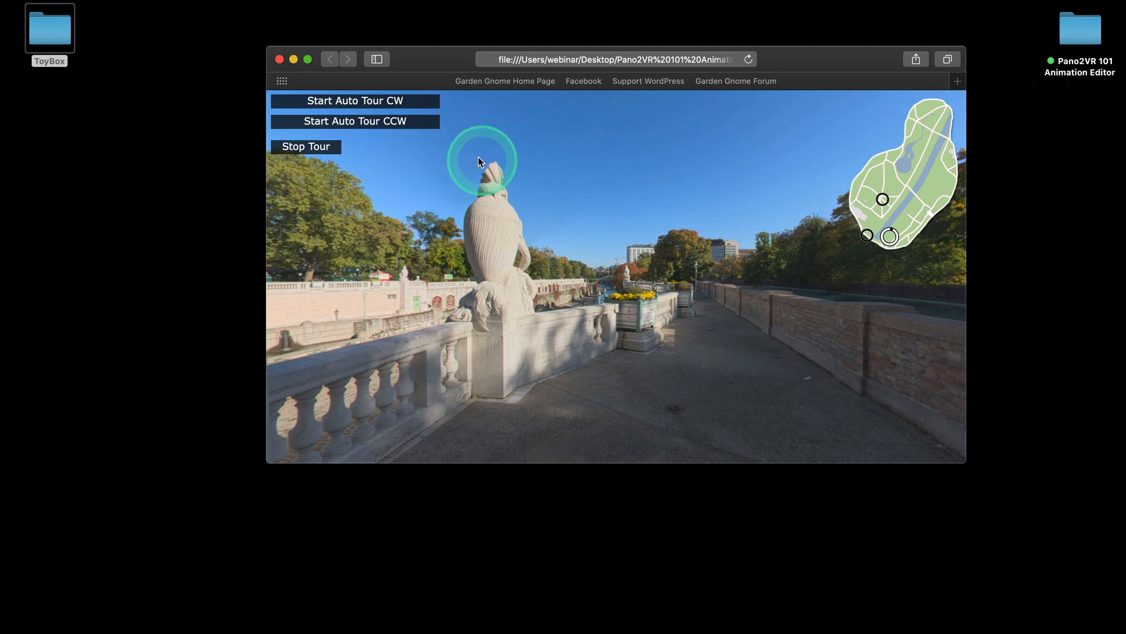
Play the clockwise auto tour through the panoramas and stop it
click(423, 103)
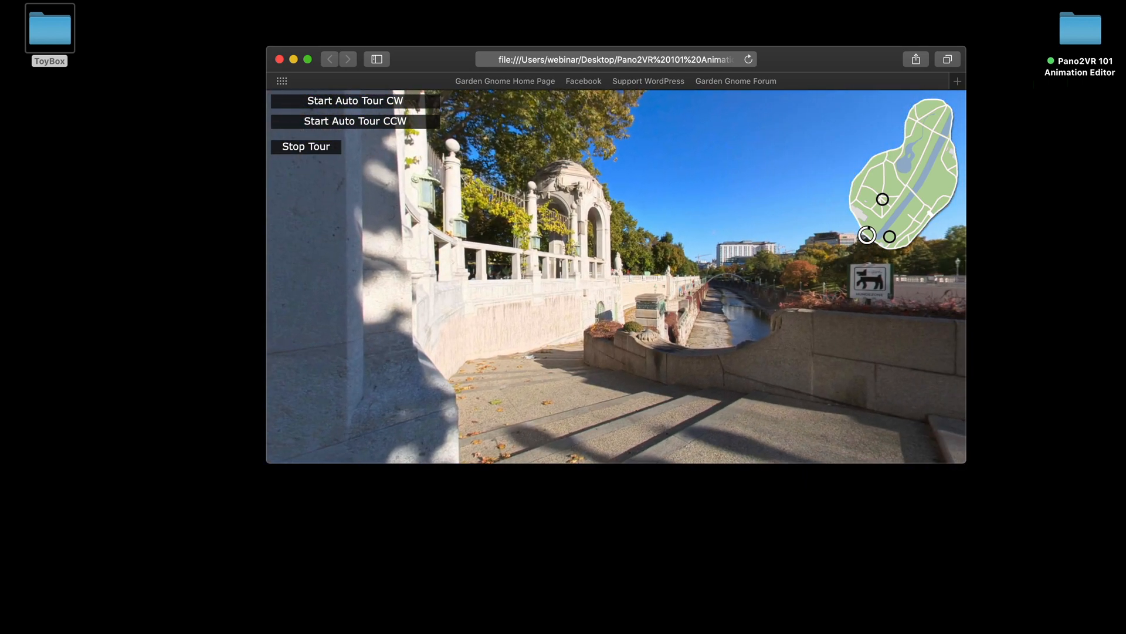
click(452, 195)
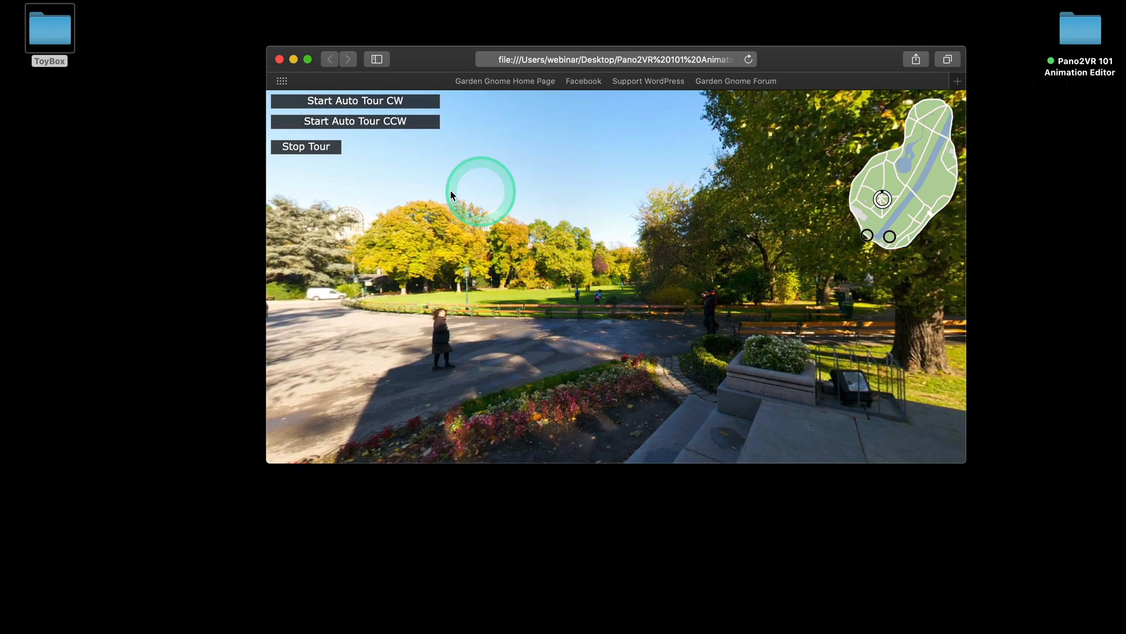
click(327, 150)
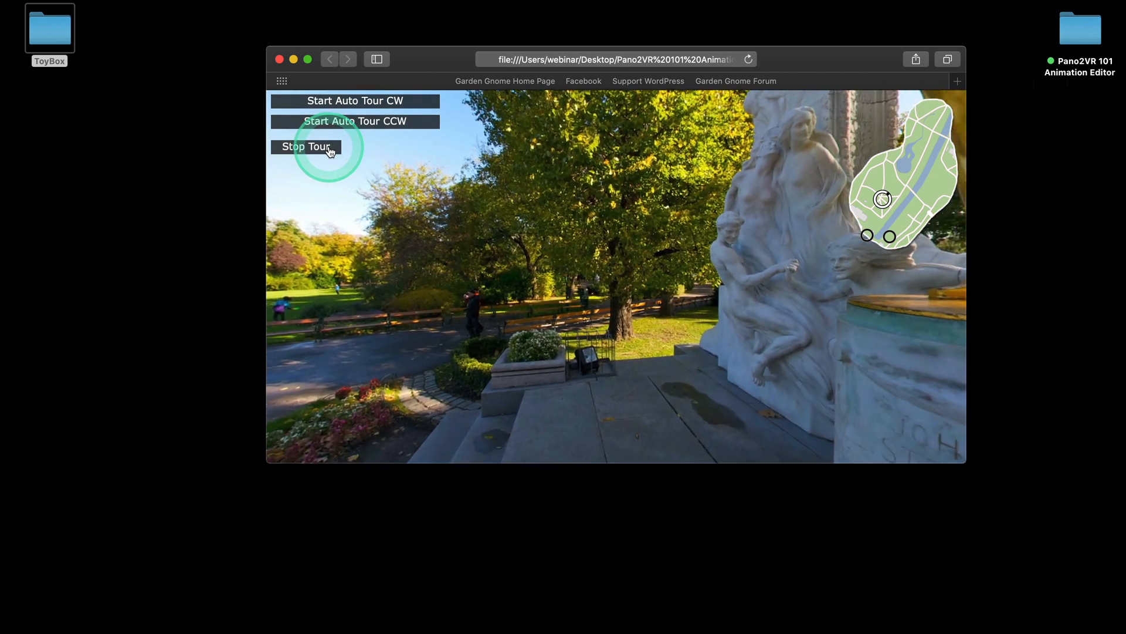
Go to the Pavilion panorama on the map and watch the counterclockwise auto tour from there, closing the browser window at the end
click(930, 226)
click(890, 237)
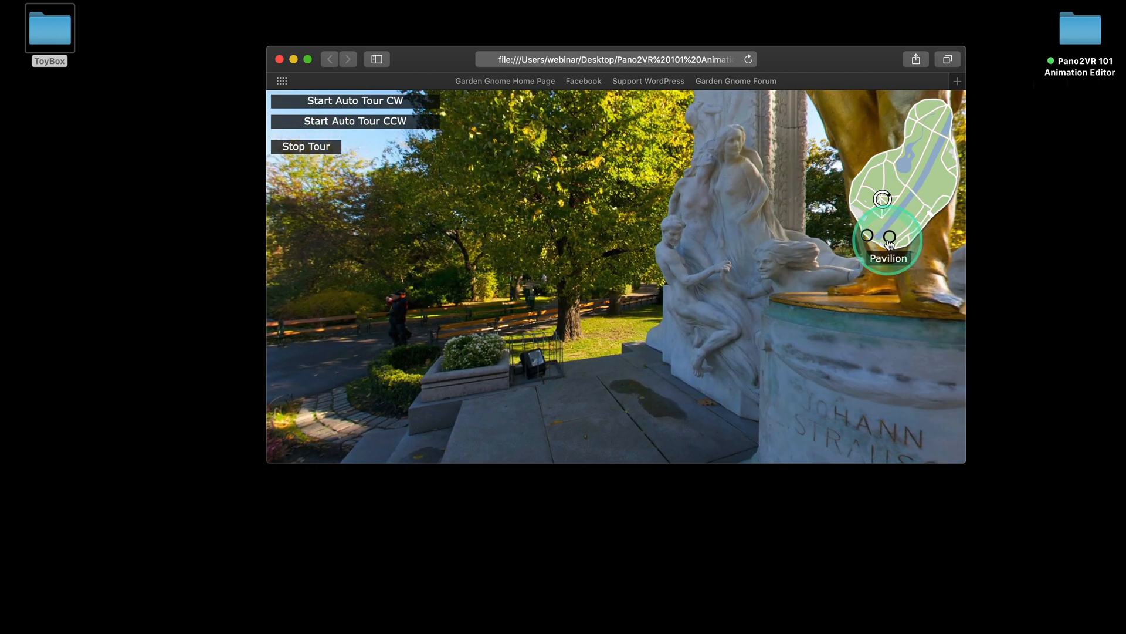
click(452, 157)
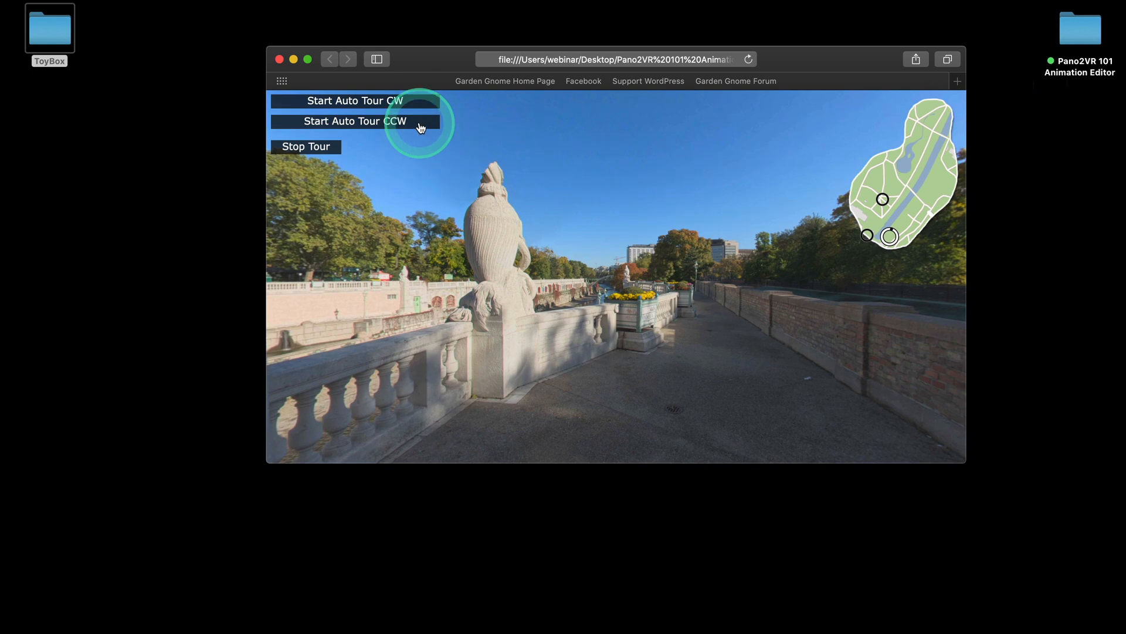
click(421, 128)
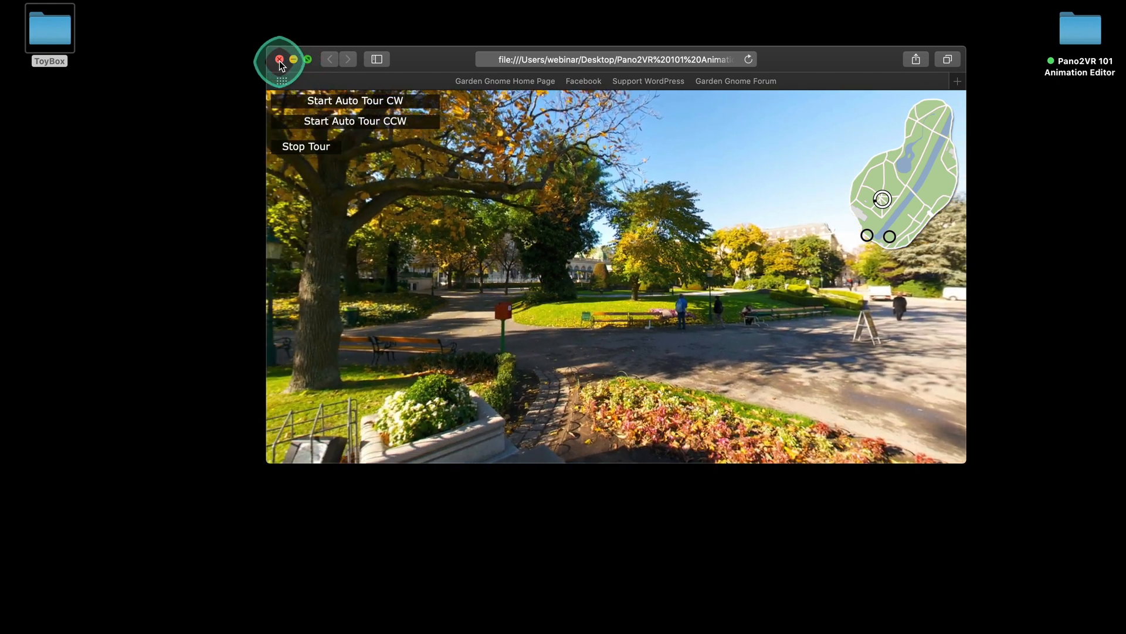
click(279, 60)
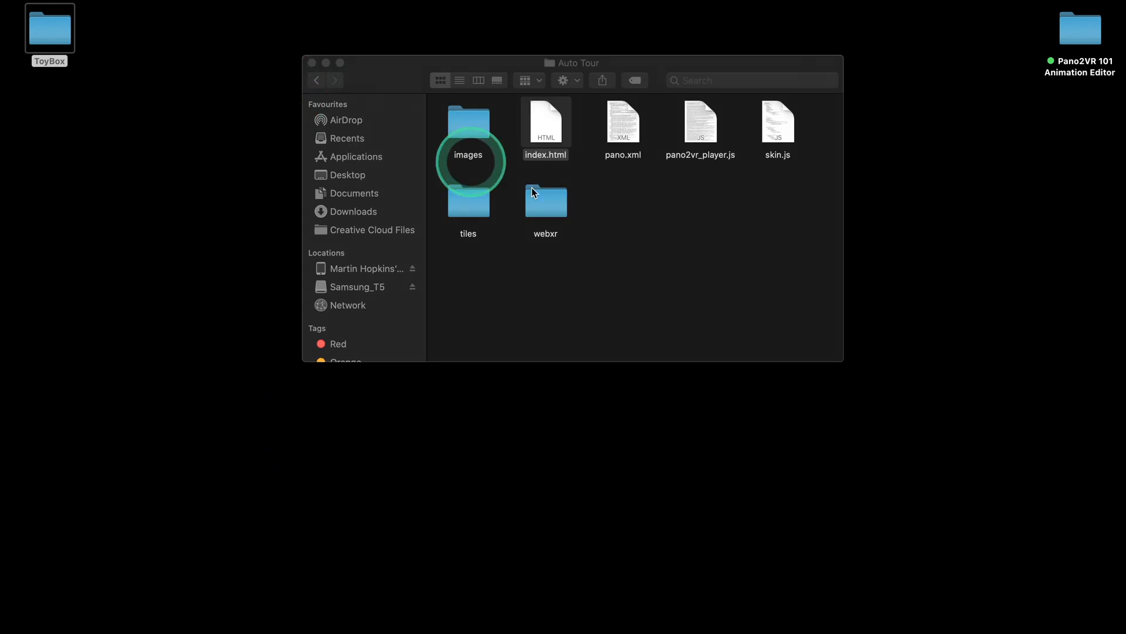
Open index.html from the IntroVideo example folder, enter the tour from its intro video, and close the browser window
click(317, 80)
click(622, 229)
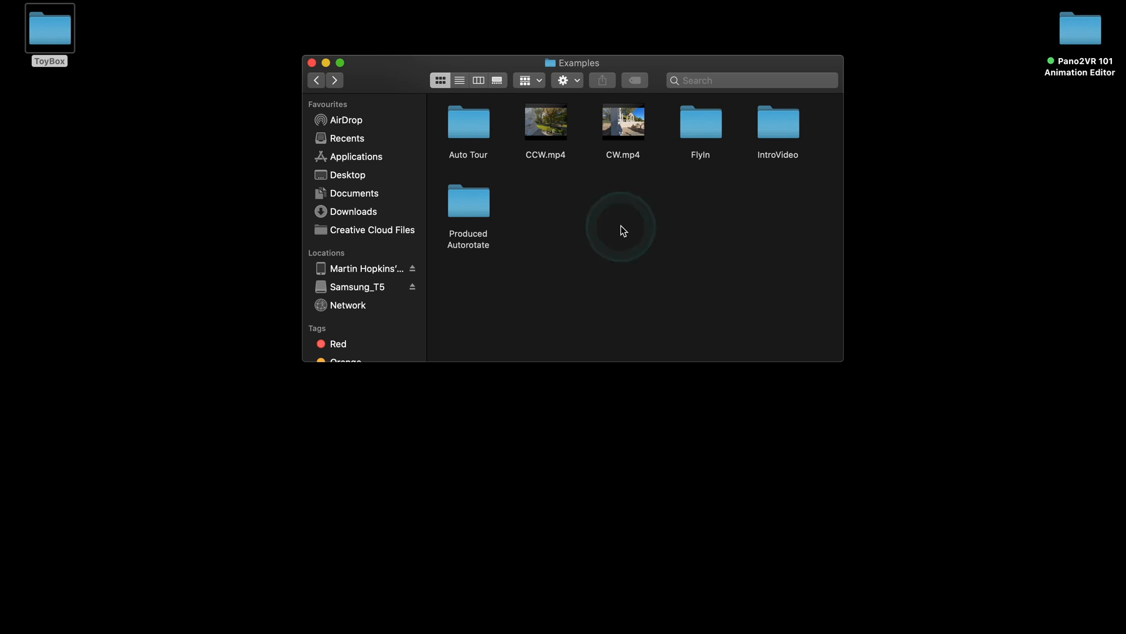
double_click(784, 136)
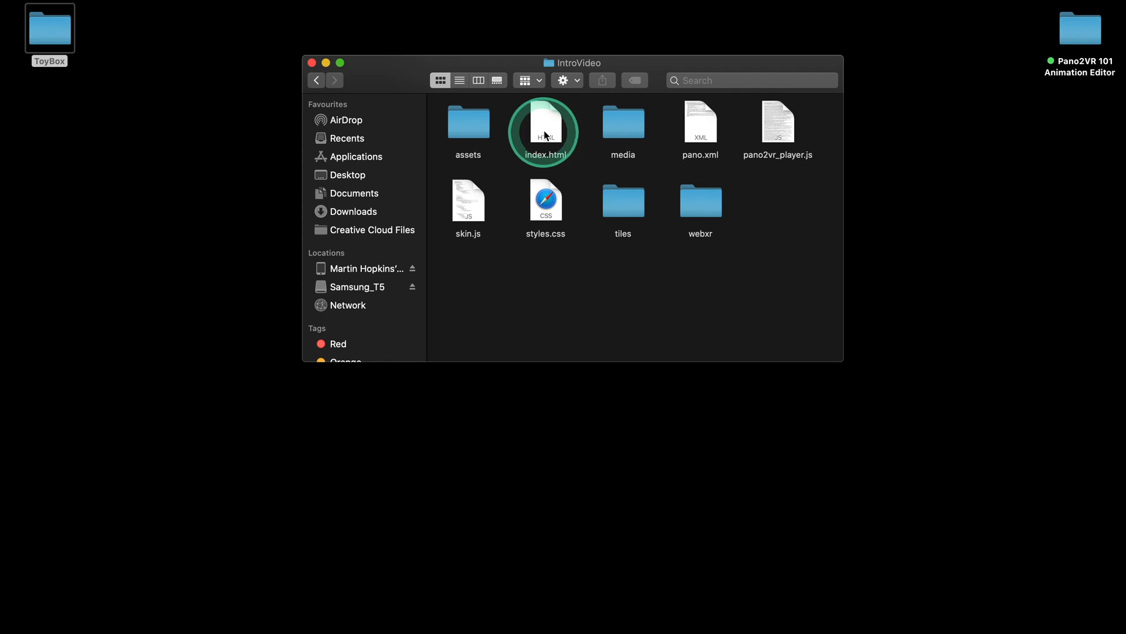
double_click(551, 133)
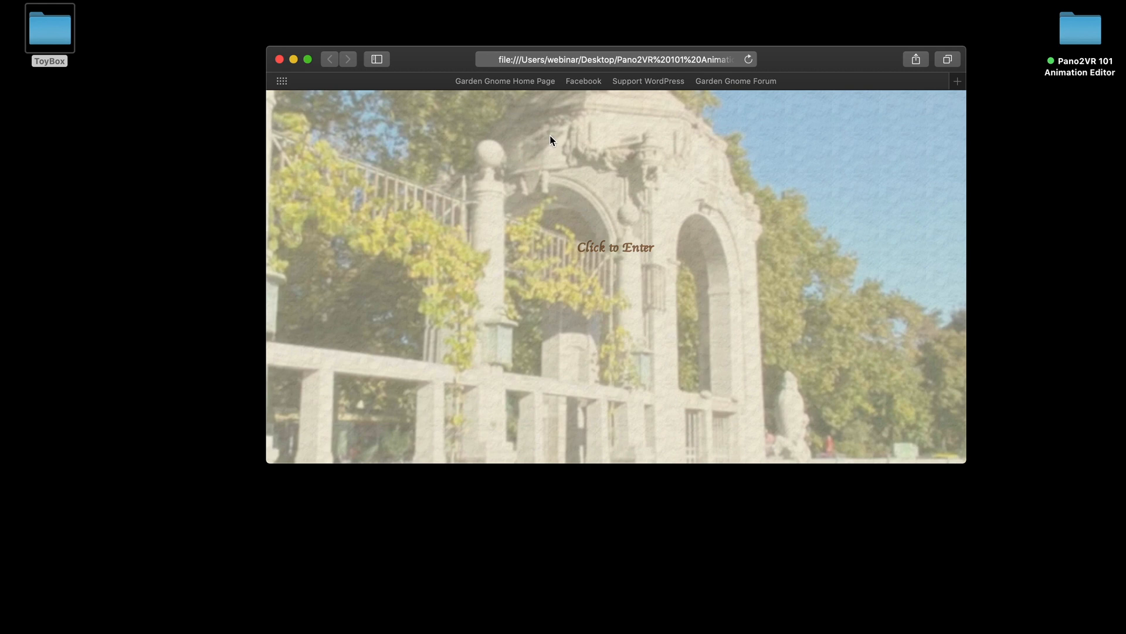
click(604, 240)
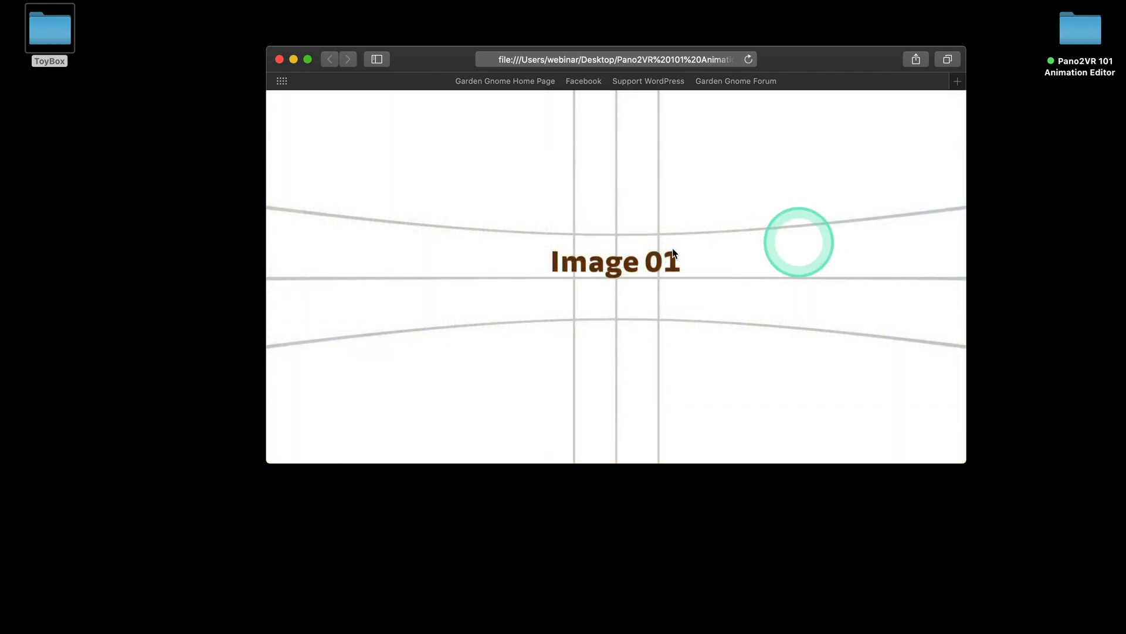
click(280, 59)
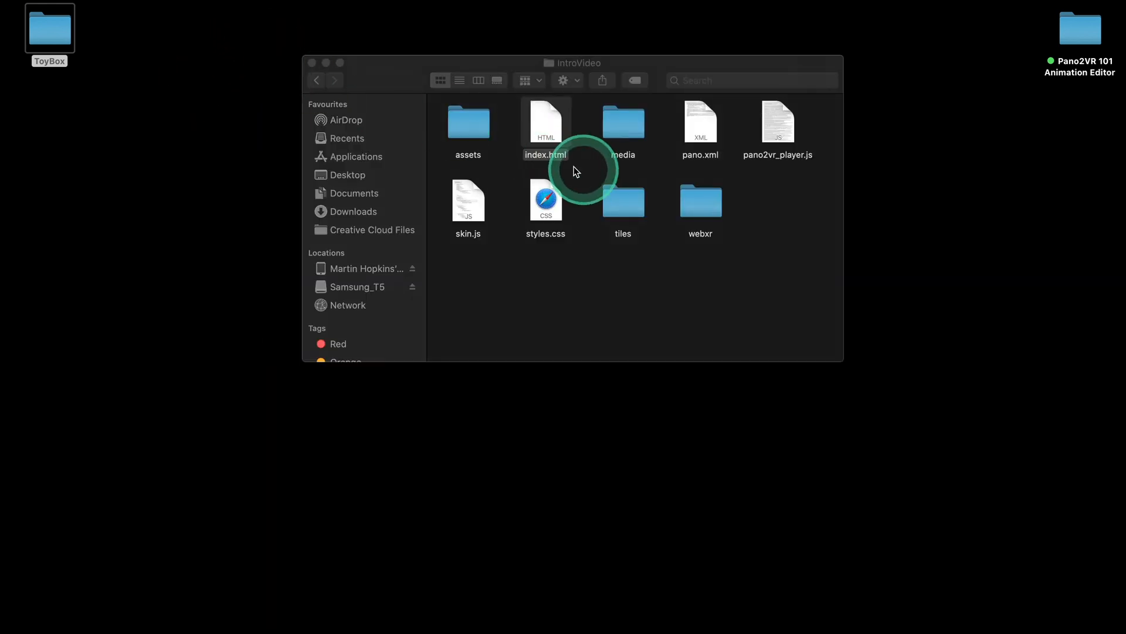
Open index.html from the FlyIn example folder, watch its fly-in, and close the browser window
click(317, 80)
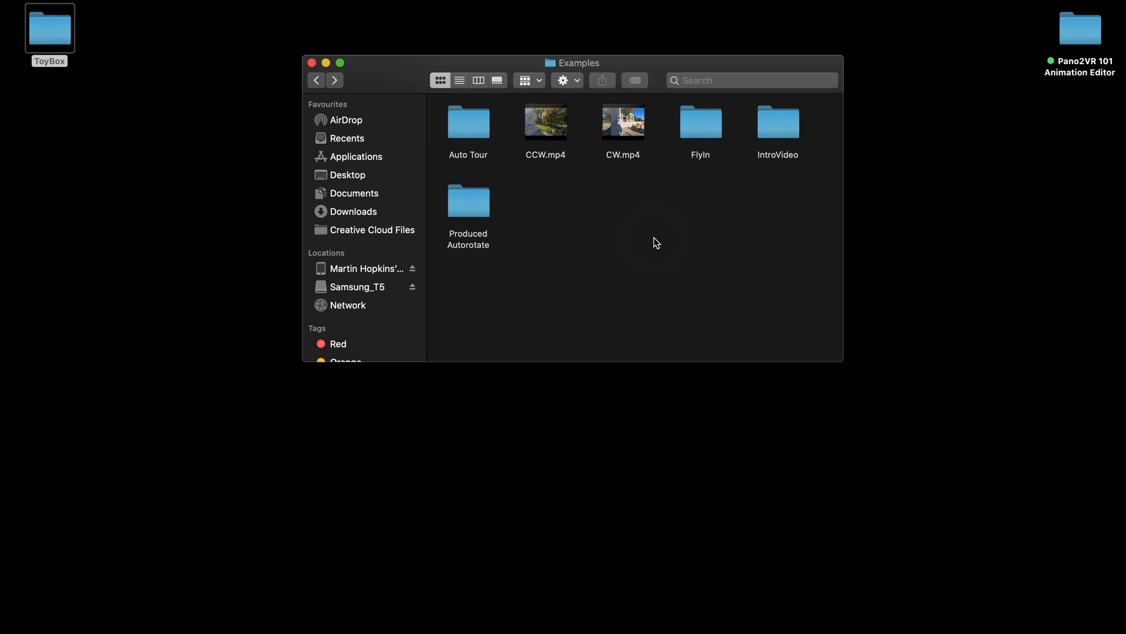
double_click(703, 131)
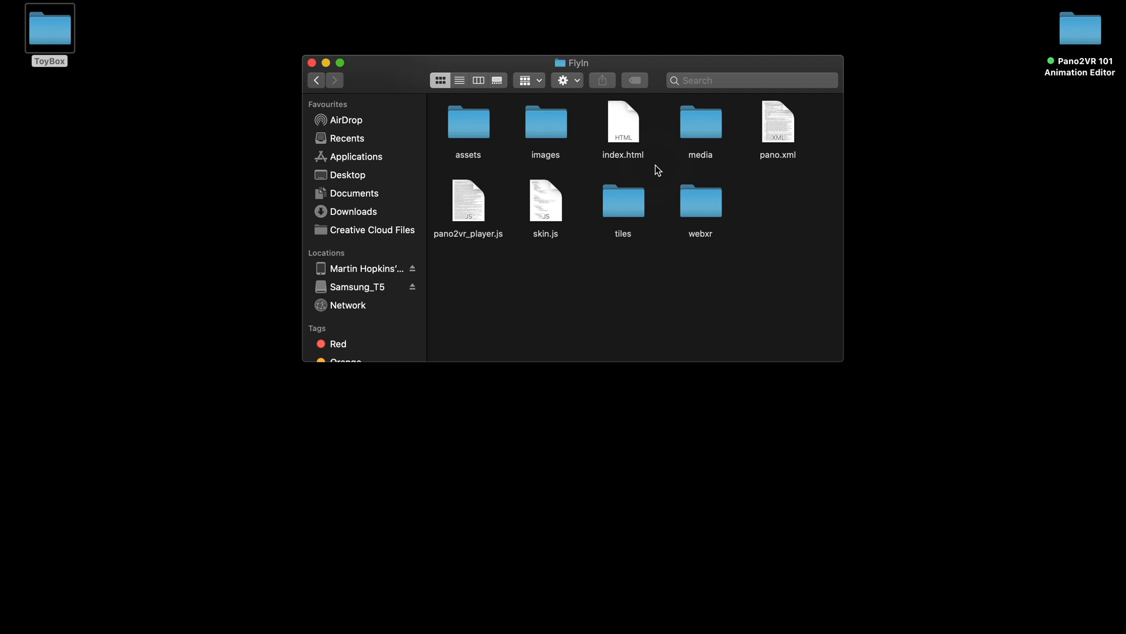
double_click(631, 136)
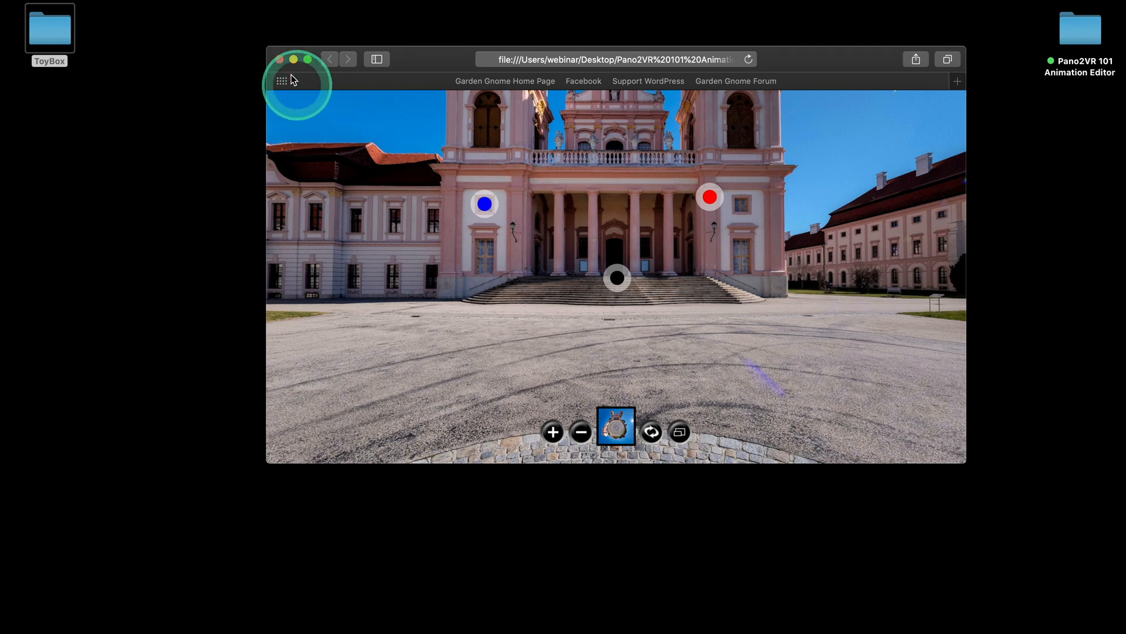
click(280, 59)
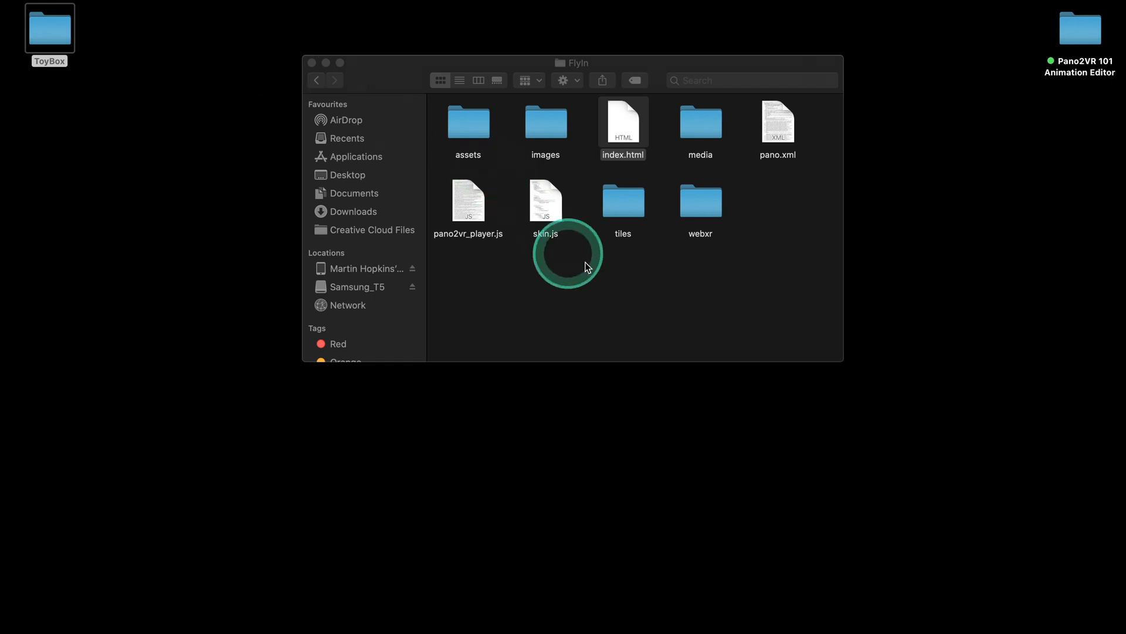
Open index.html from the Produced Autorotate example folder, play and stop its autorotation, then close the browser and return to Examples
click(317, 80)
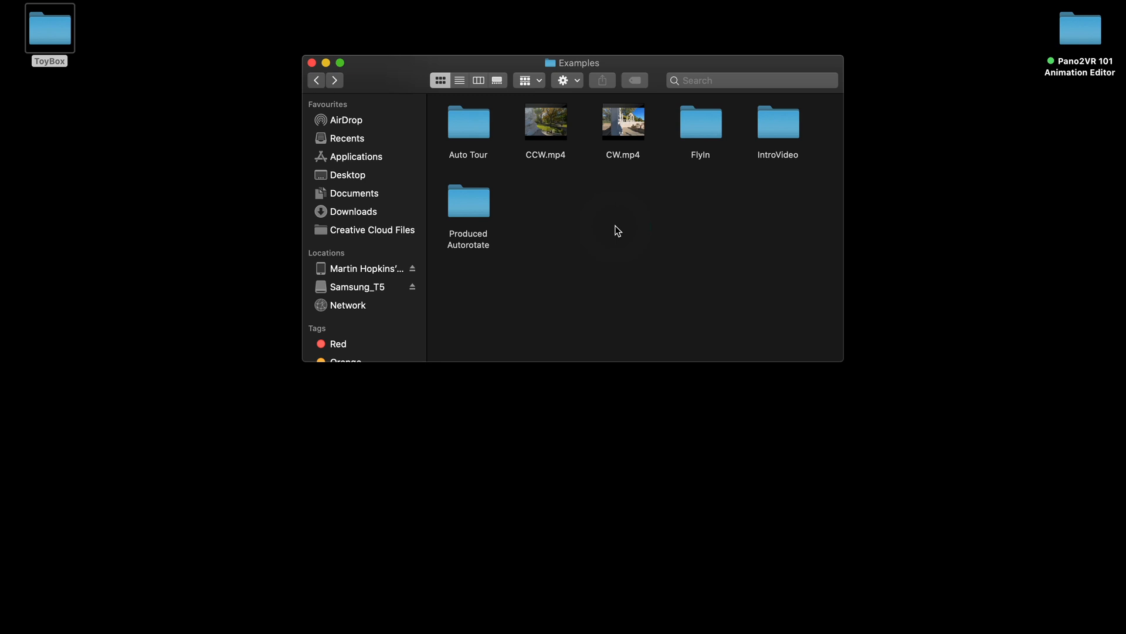
double_click(474, 209)
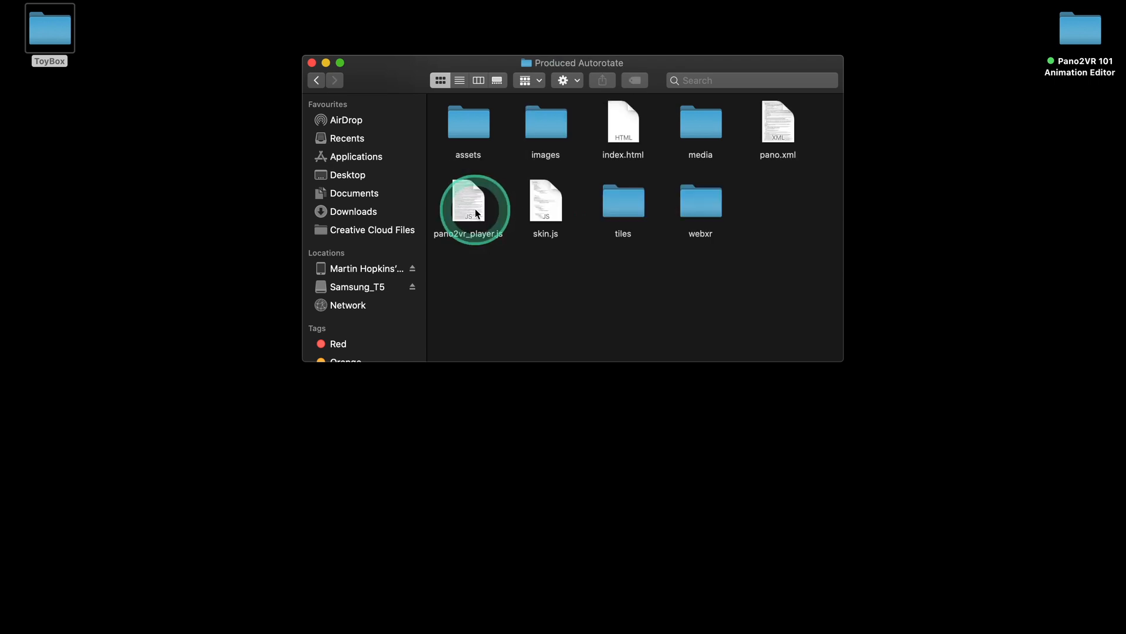
double_click(626, 135)
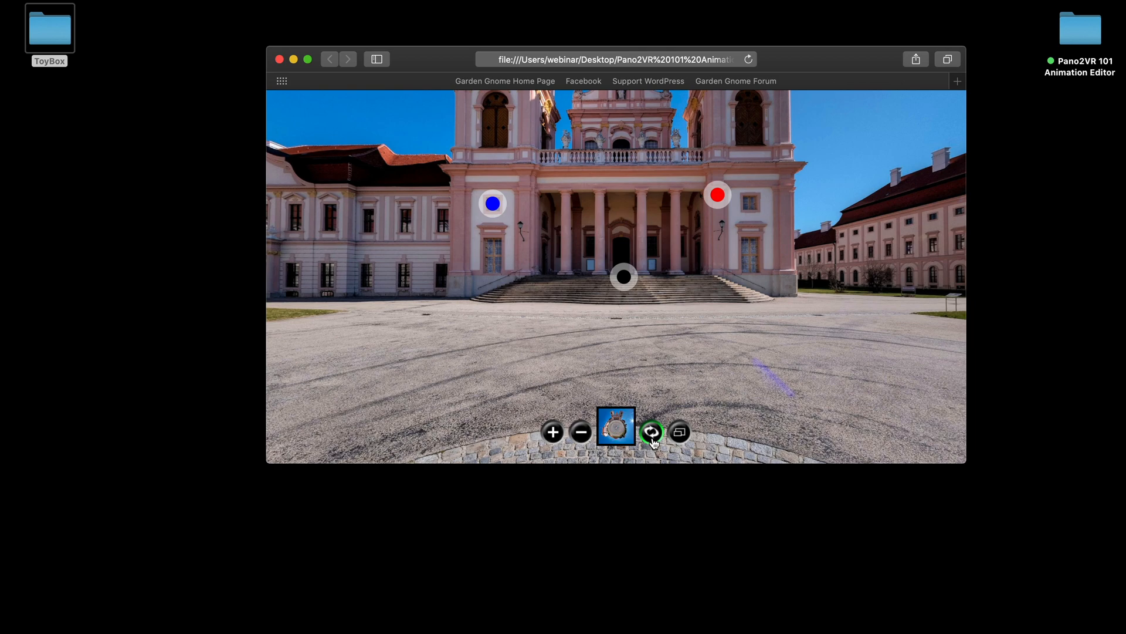
click(654, 443)
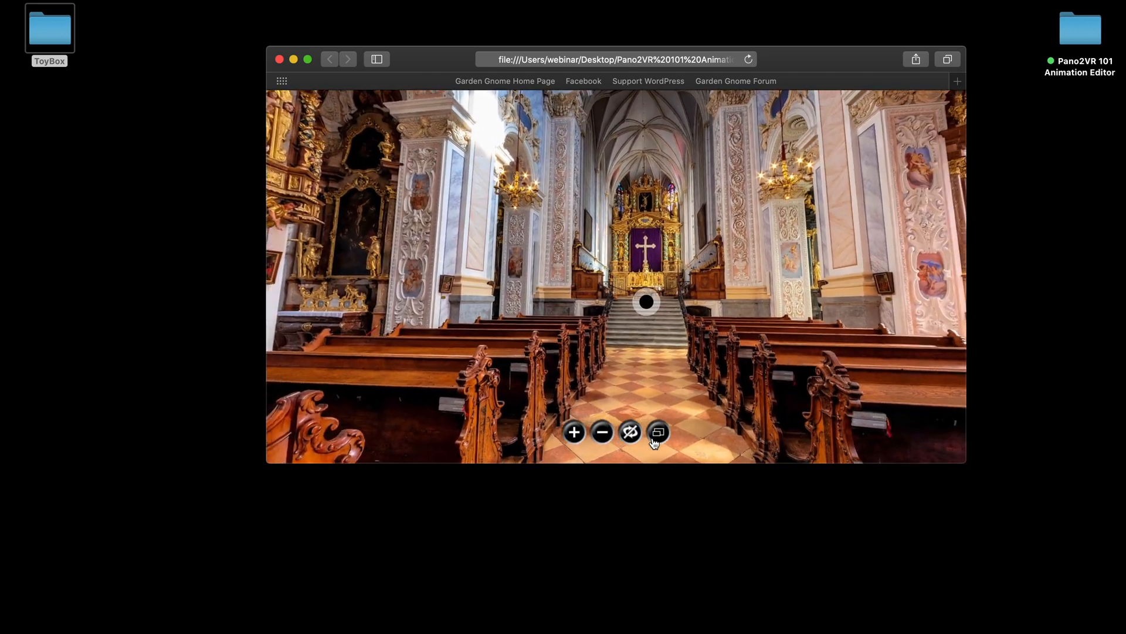
click(655, 439)
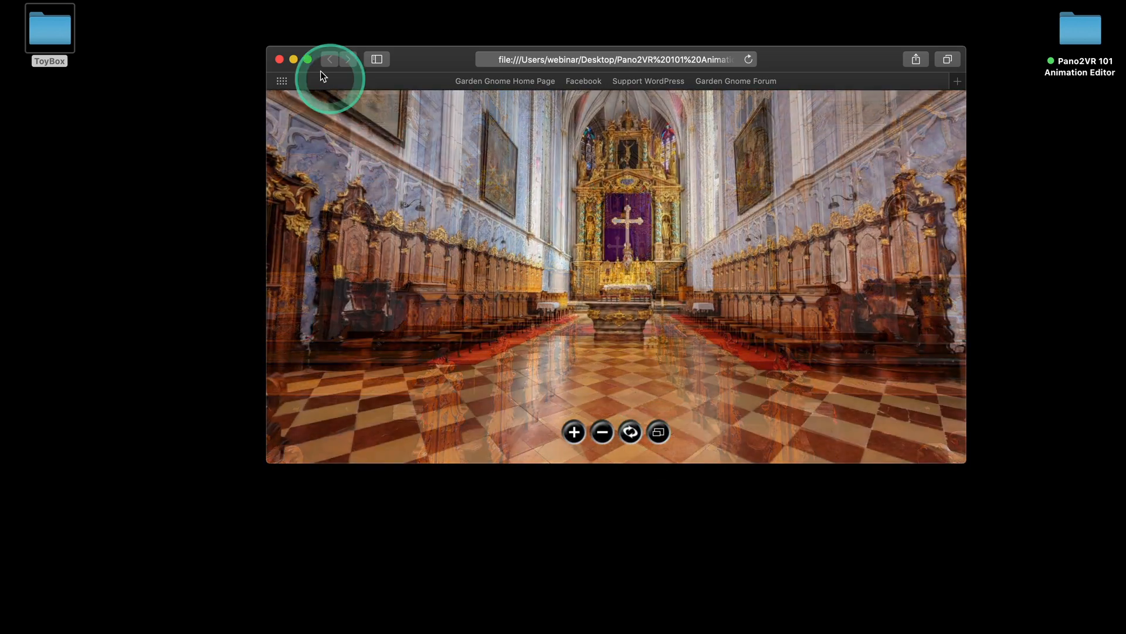
click(279, 59)
click(582, 287)
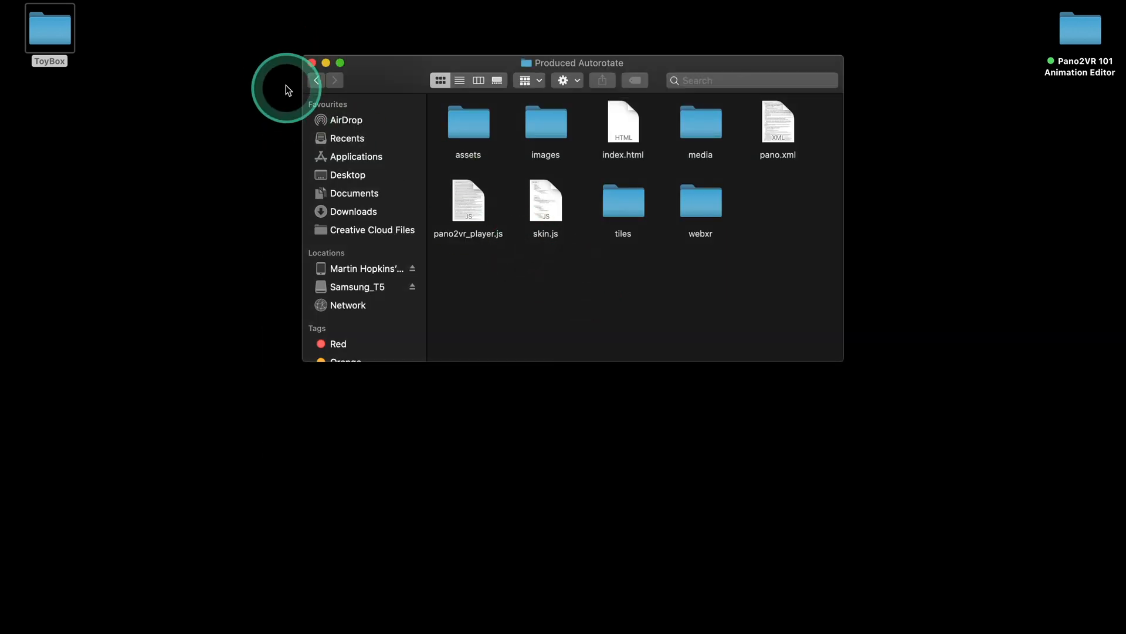
click(315, 81)
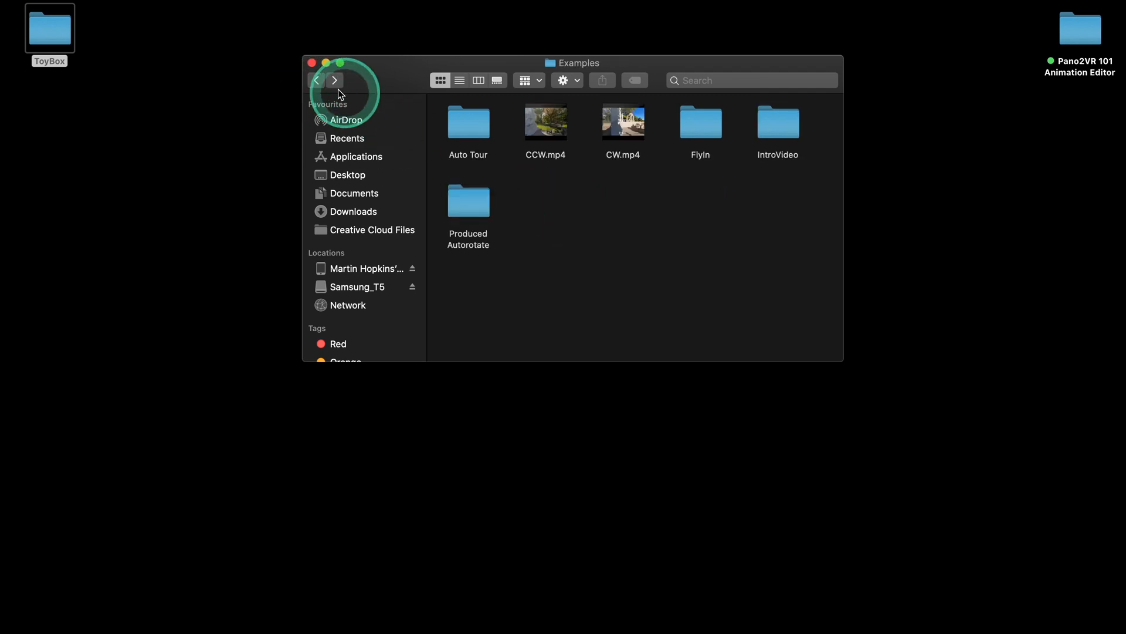
click(319, 80)
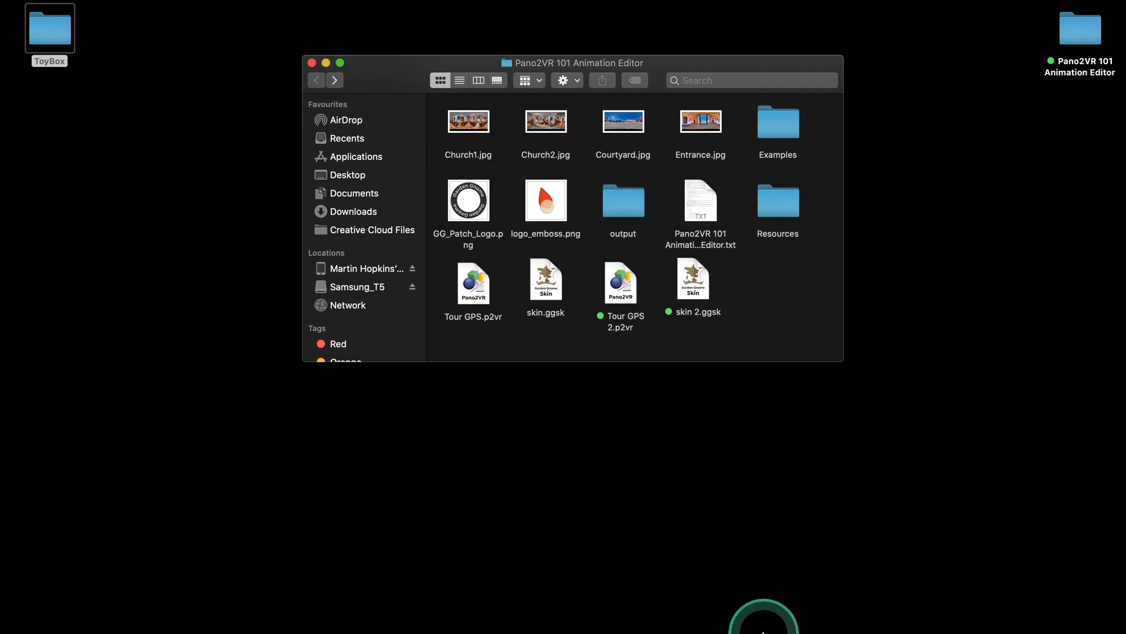
mouse_move(765, 632)
click(719, 614)
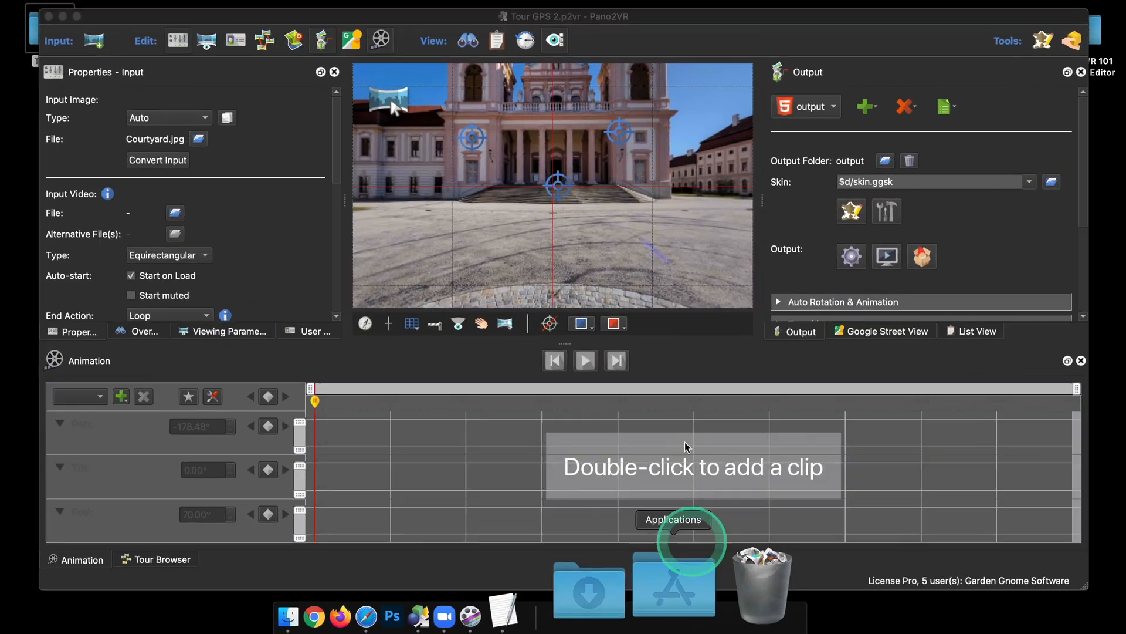
click(672, 27)
click(49, 16)
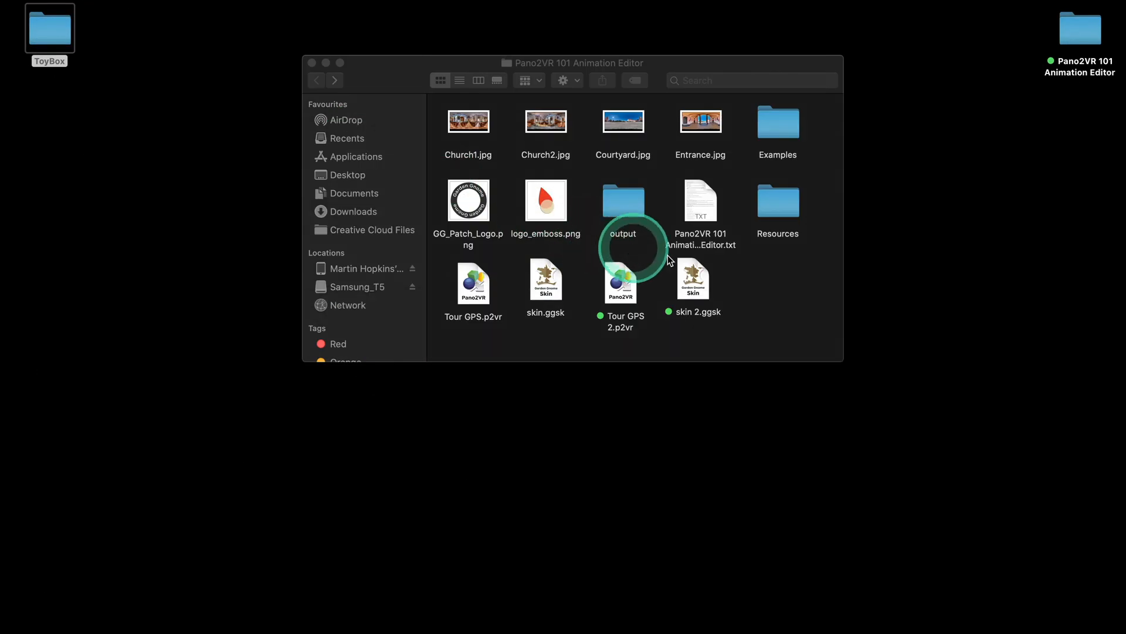
double_click(779, 124)
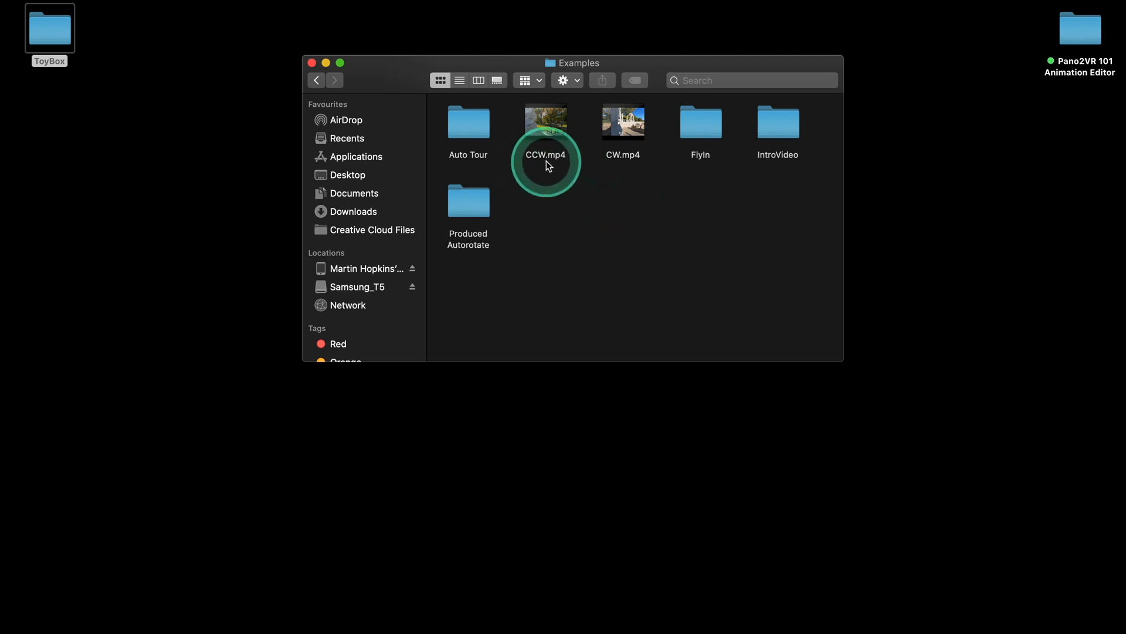
Open CW.mp4 from the Examples folder, play the clockwise video to its end, and close it
drag(622, 124, 637, 137)
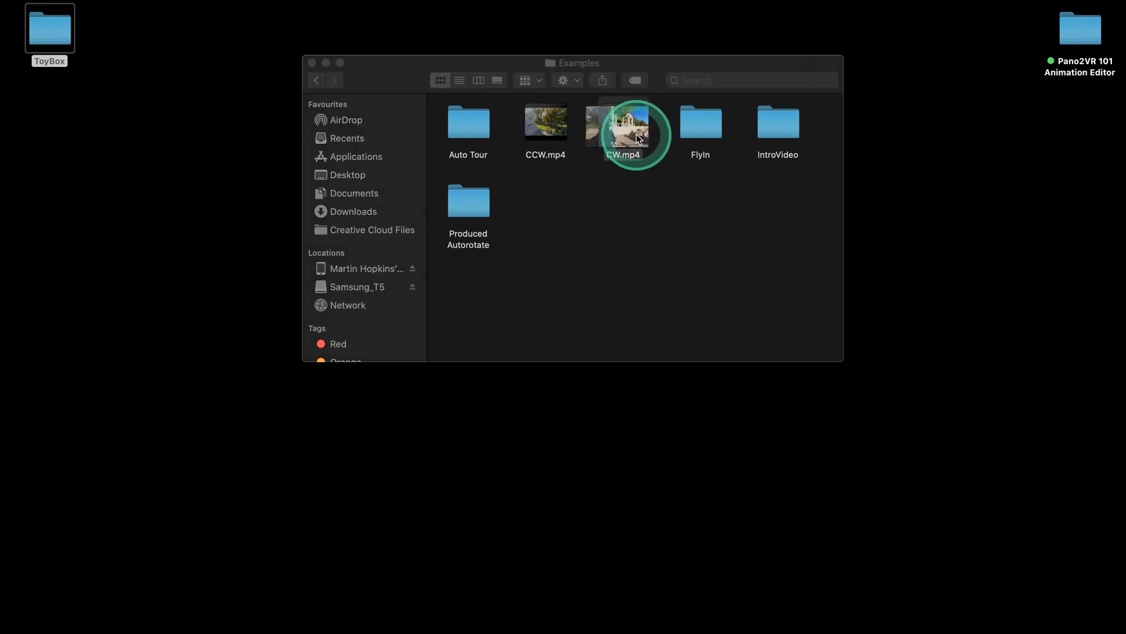
double_click(636, 134)
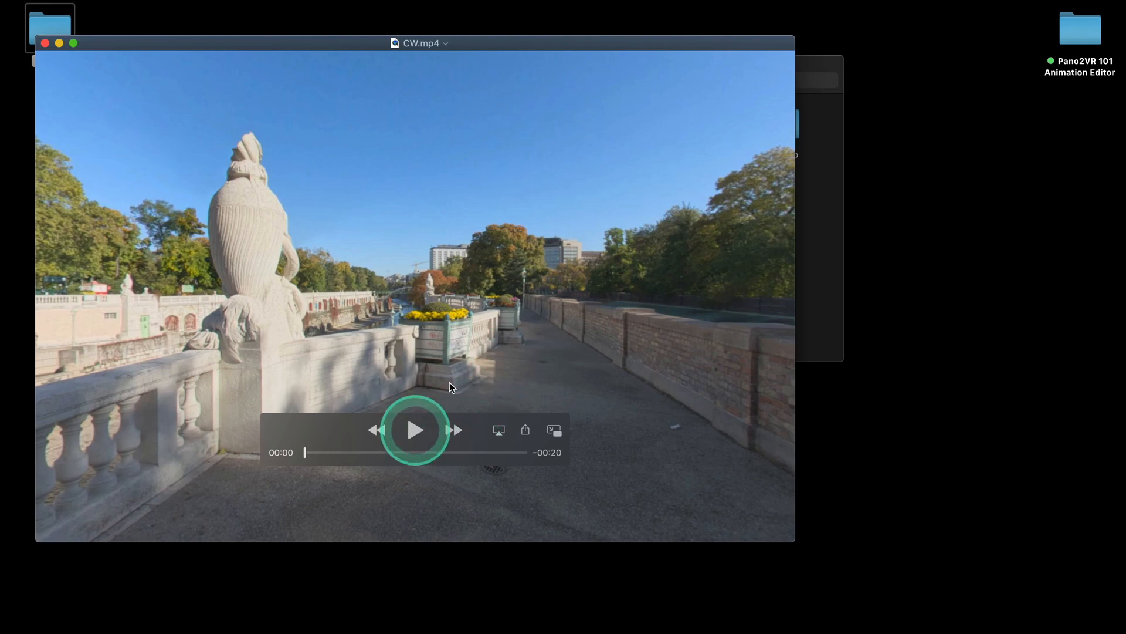
drag(641, 43, 747, 27)
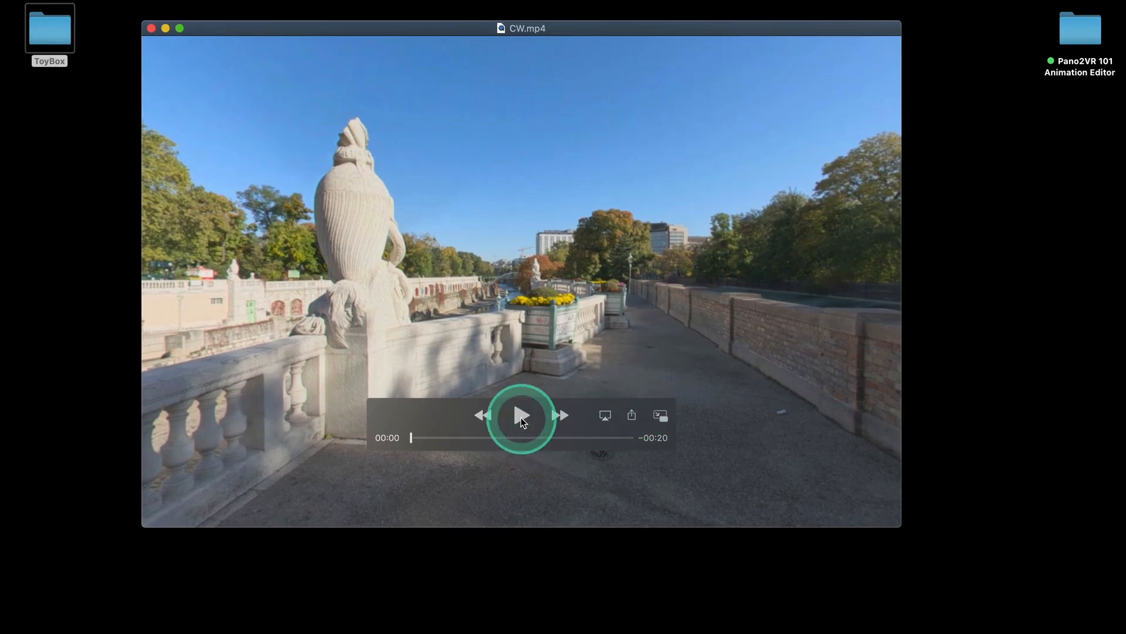
click(521, 417)
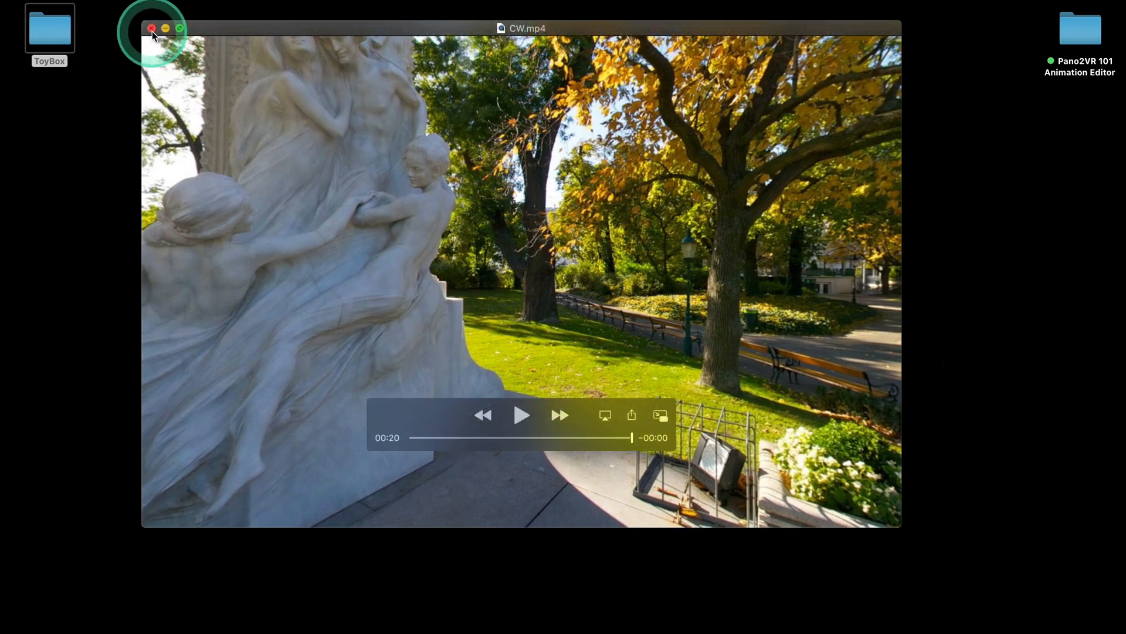
click(153, 28)
Open CCW.mp4 from the Examples folder, play part of the counterclockwise video, and close it
double_click(542, 120)
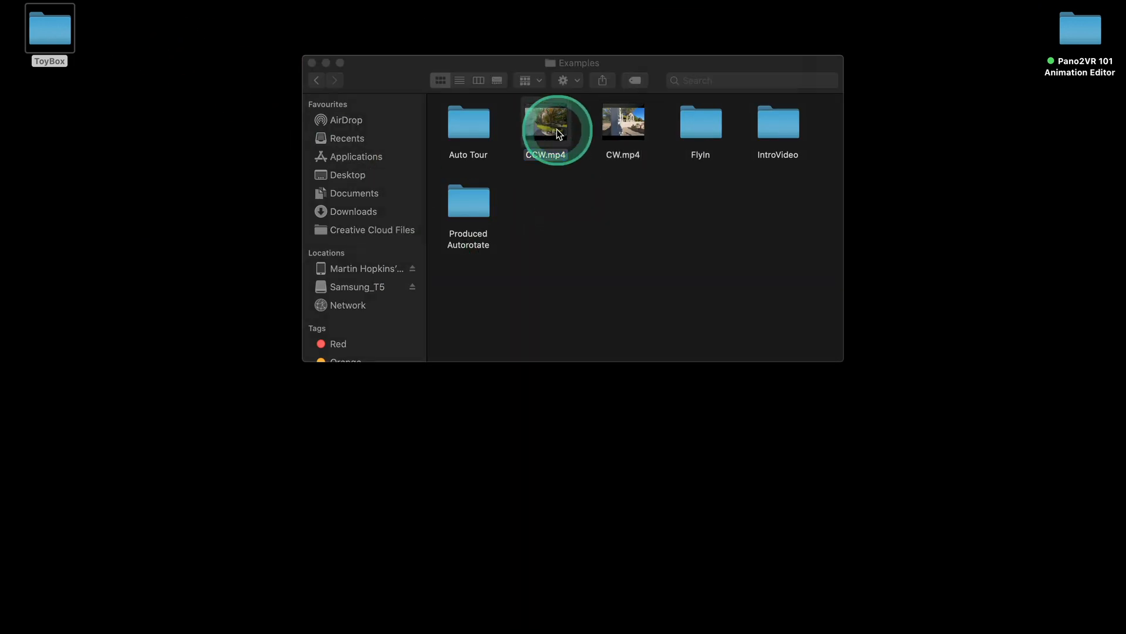
click(413, 431)
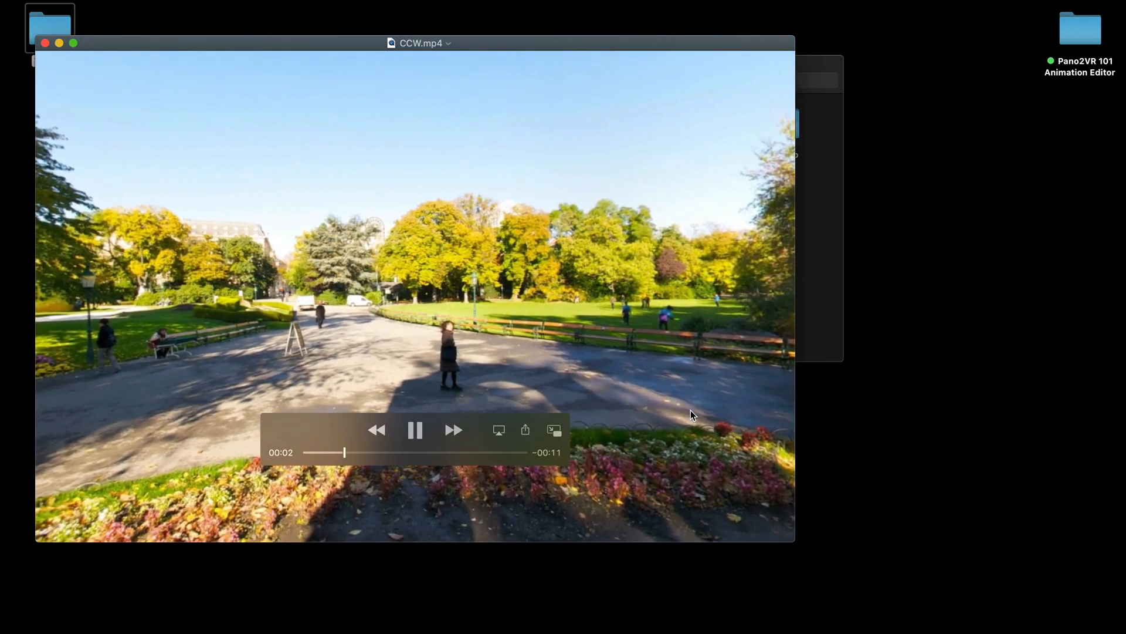
click(839, 443)
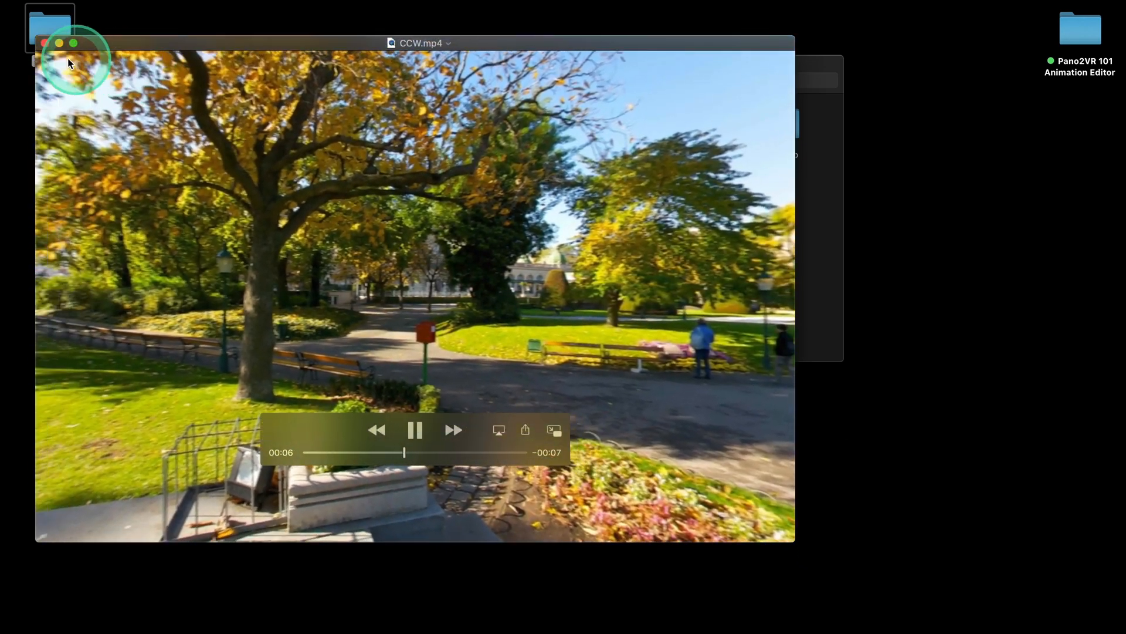
click(44, 42)
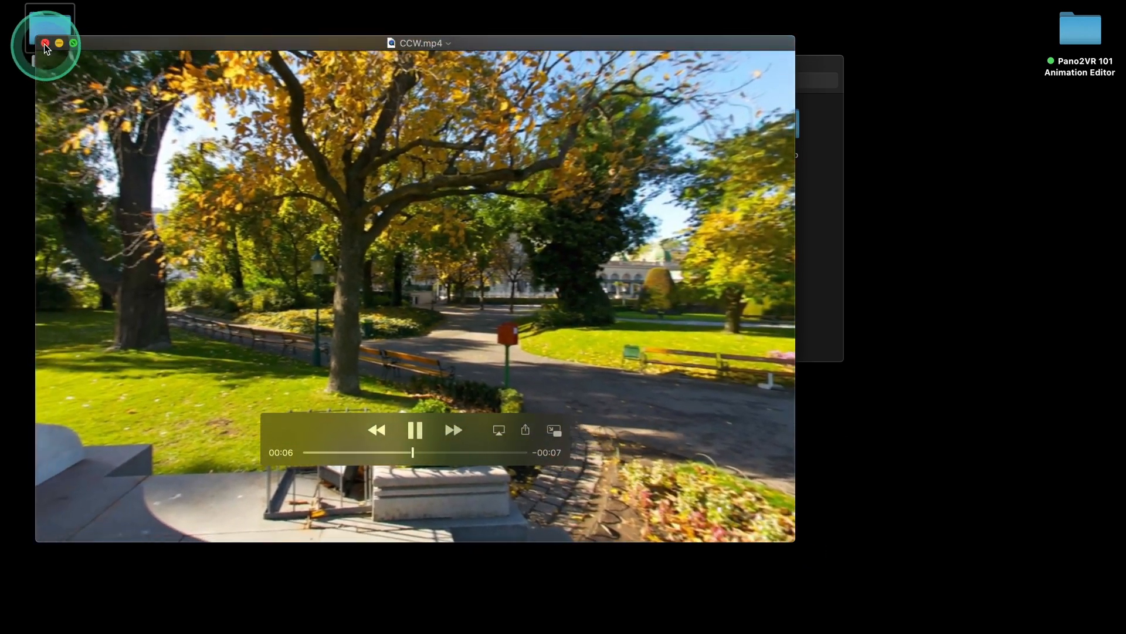
click(587, 211)
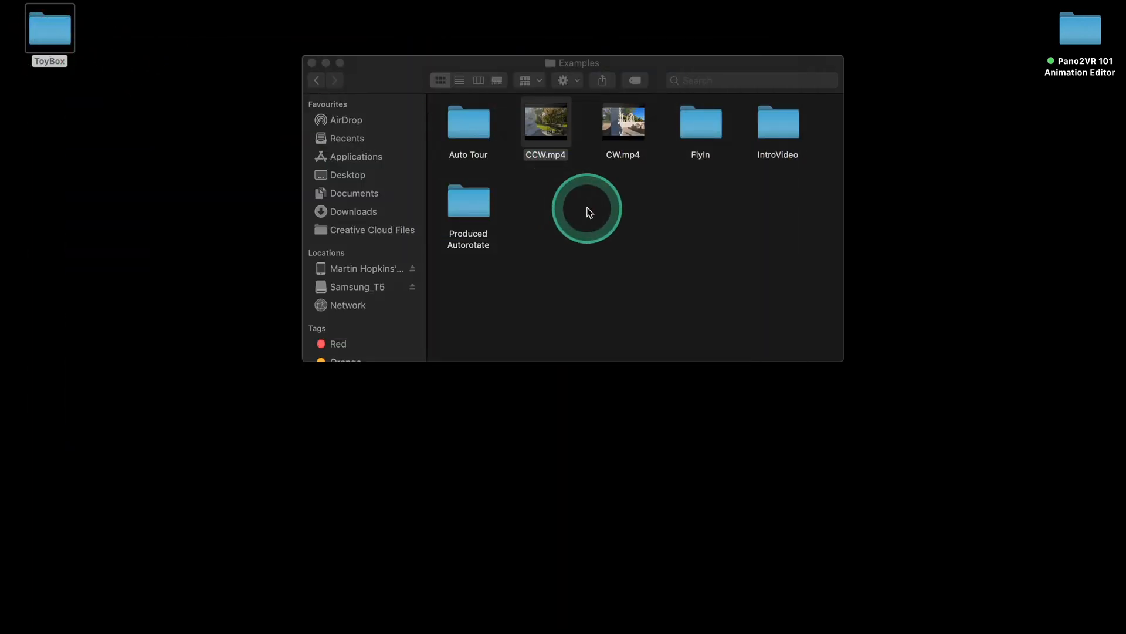
Switch back to Pano2VR and add an animation clip titled Clip01 for the Courtyard panorama
click(319, 80)
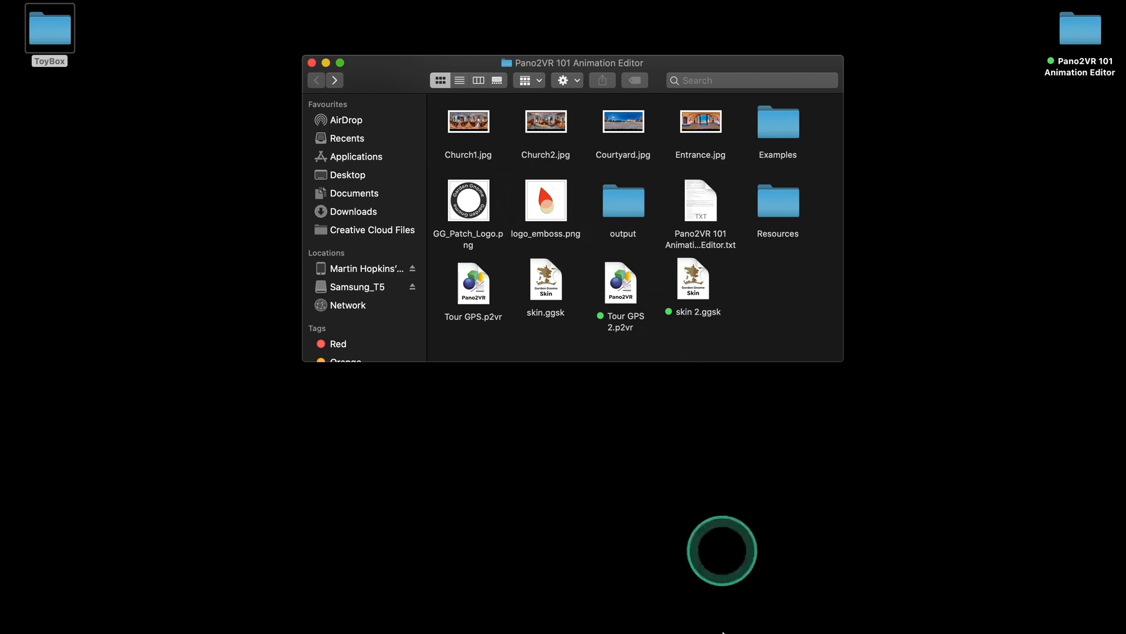
click(703, 592)
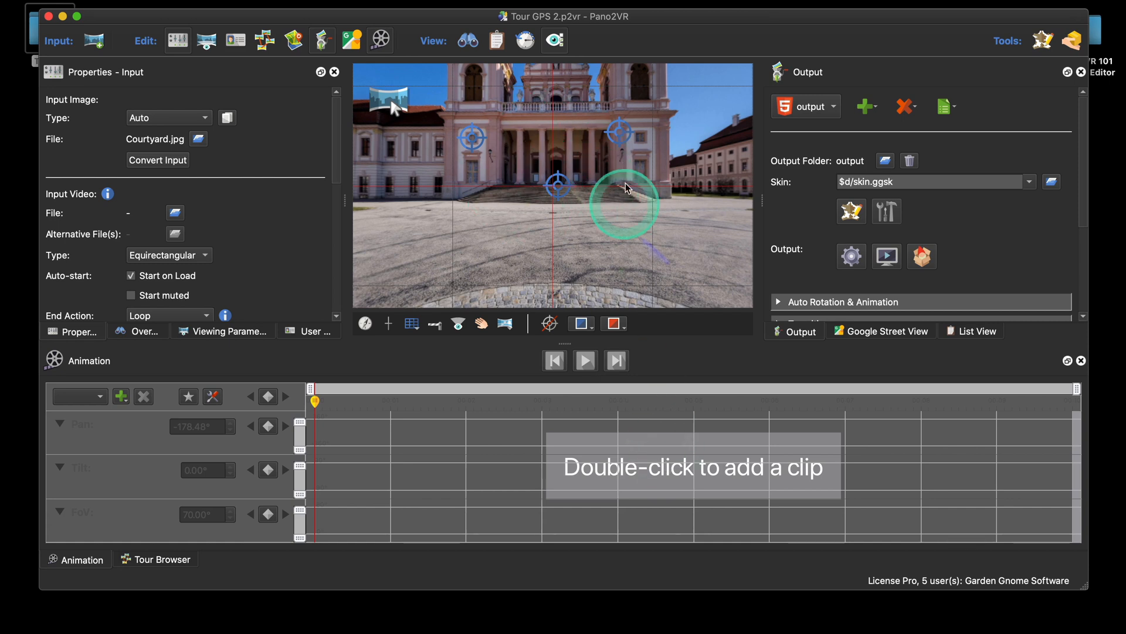
double_click(626, 472)
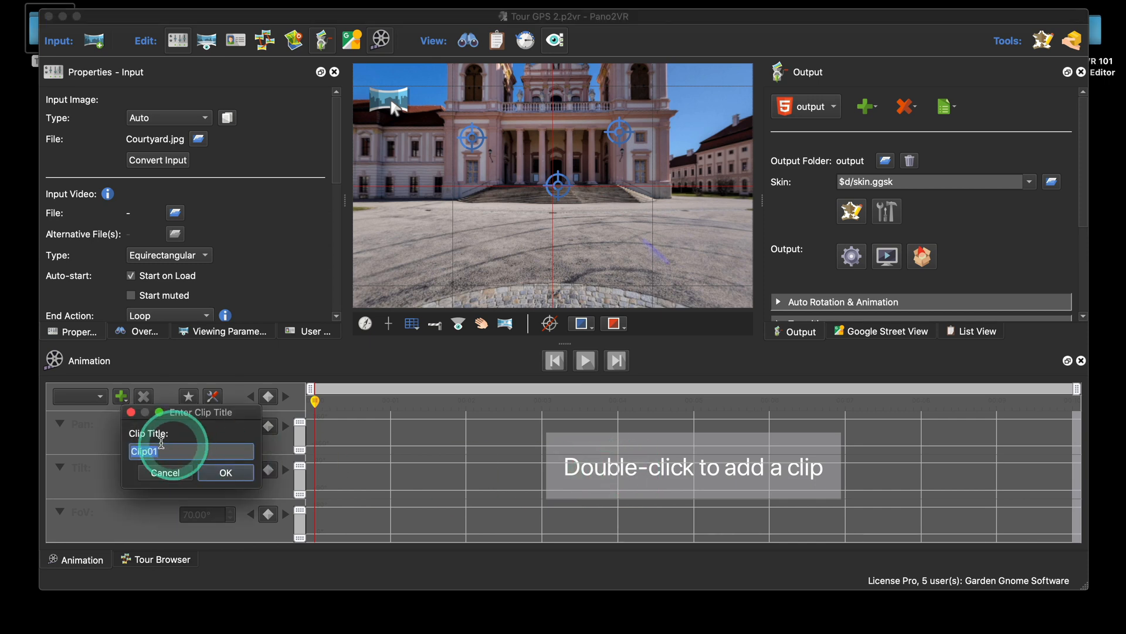
click(224, 480)
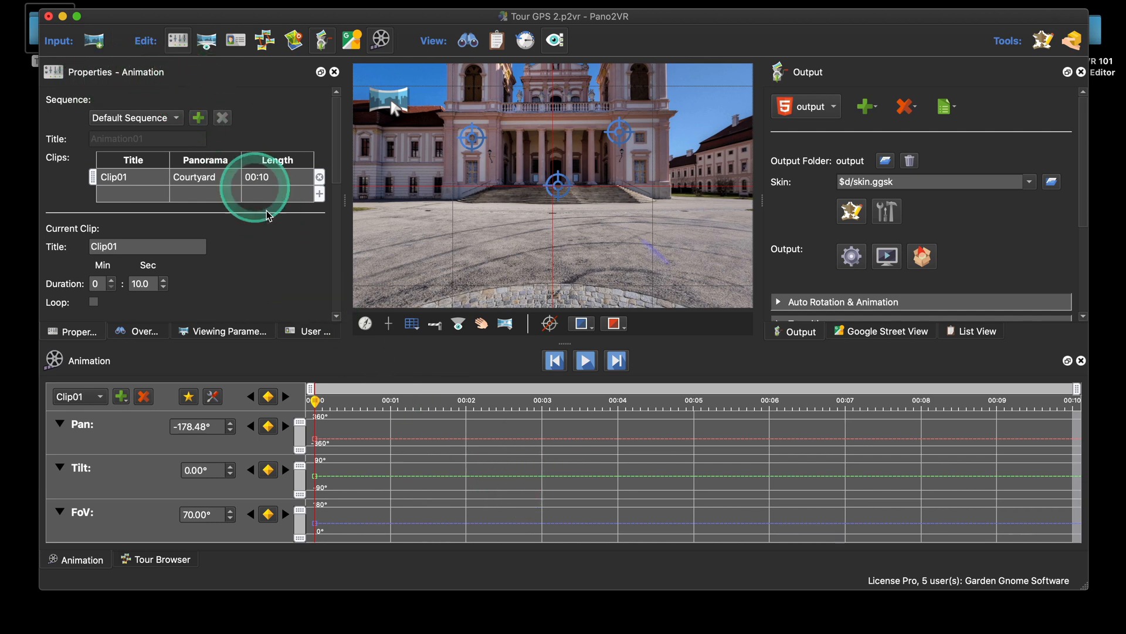
Examine the animation properties, including the sequence, its clip list, and the current clip's title, duration and loop settings
scroll(282, 230, down, 5)
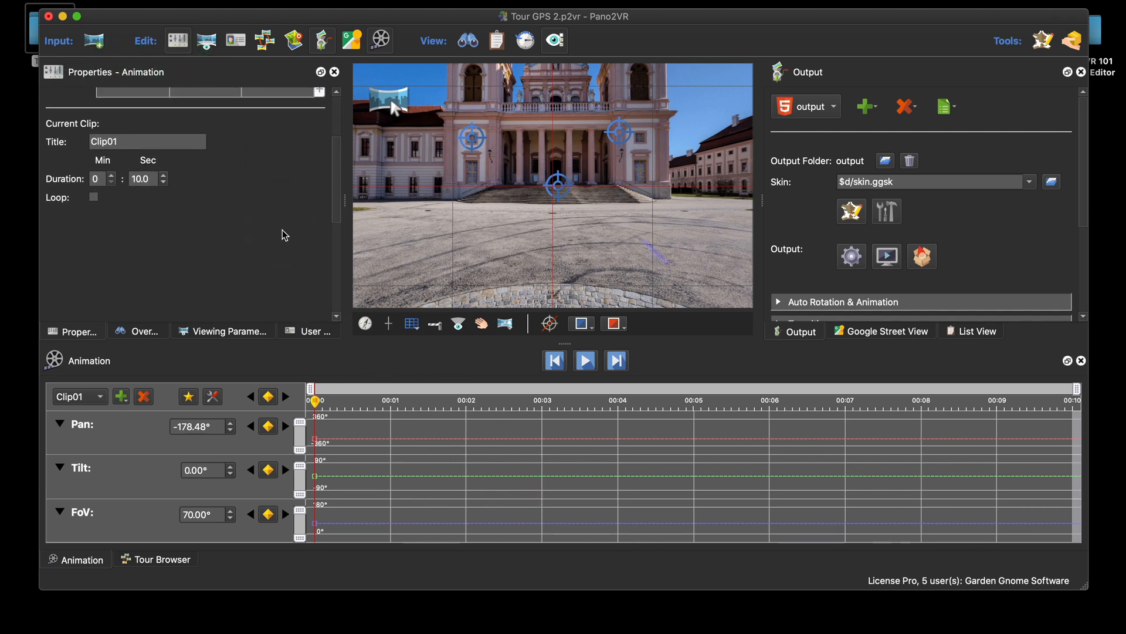
scroll(283, 230, up, 5)
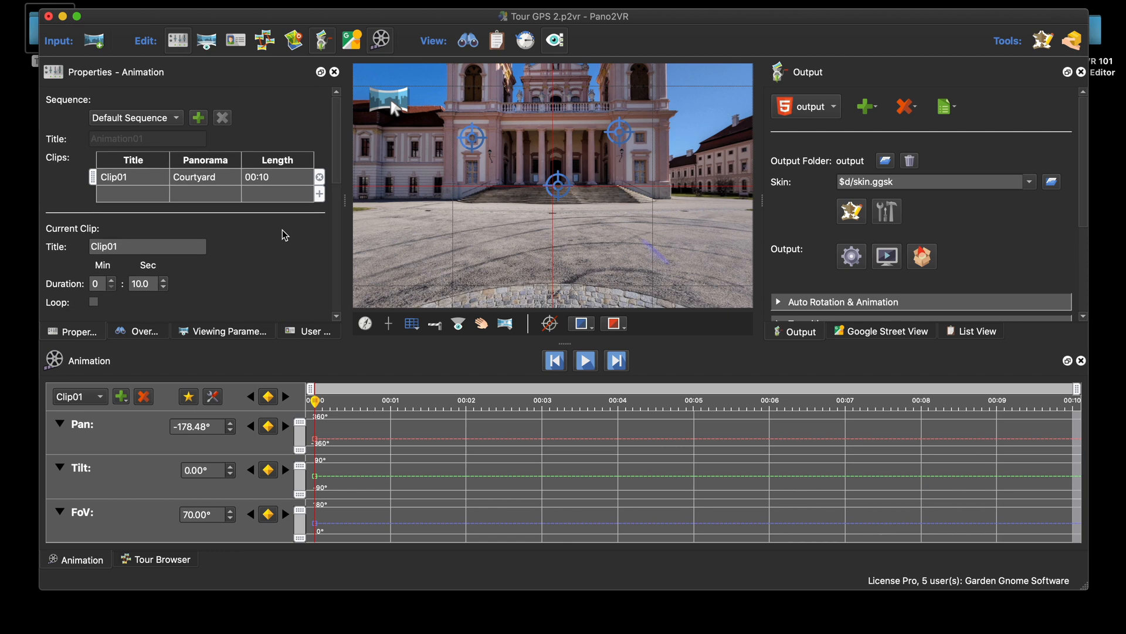
scroll(283, 230, down, 2)
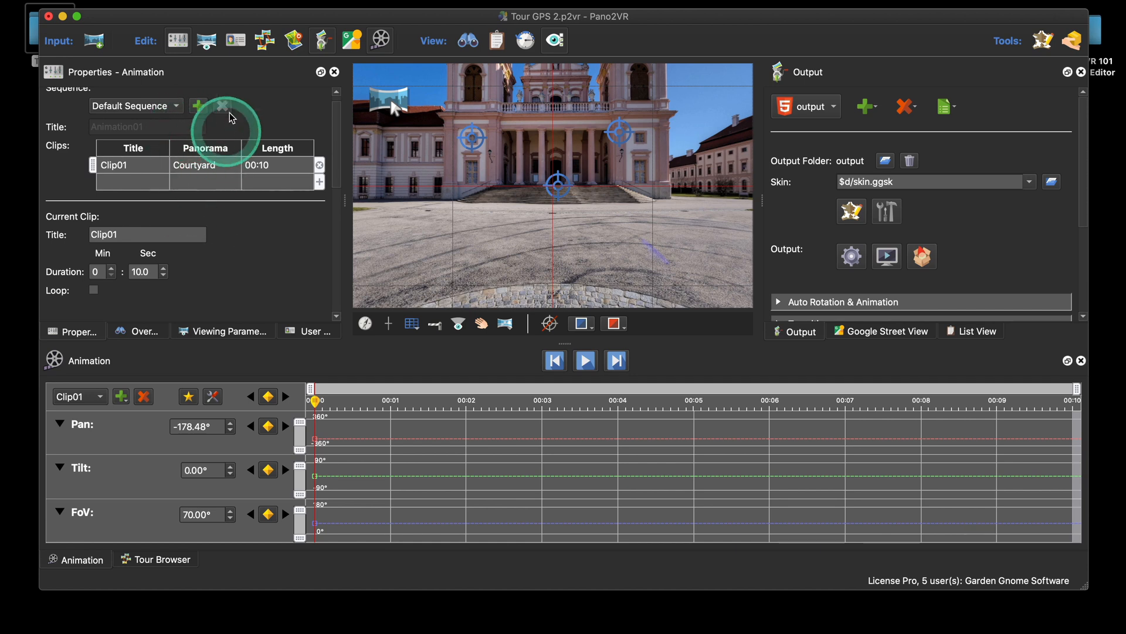
scroll(262, 156, down, 1)
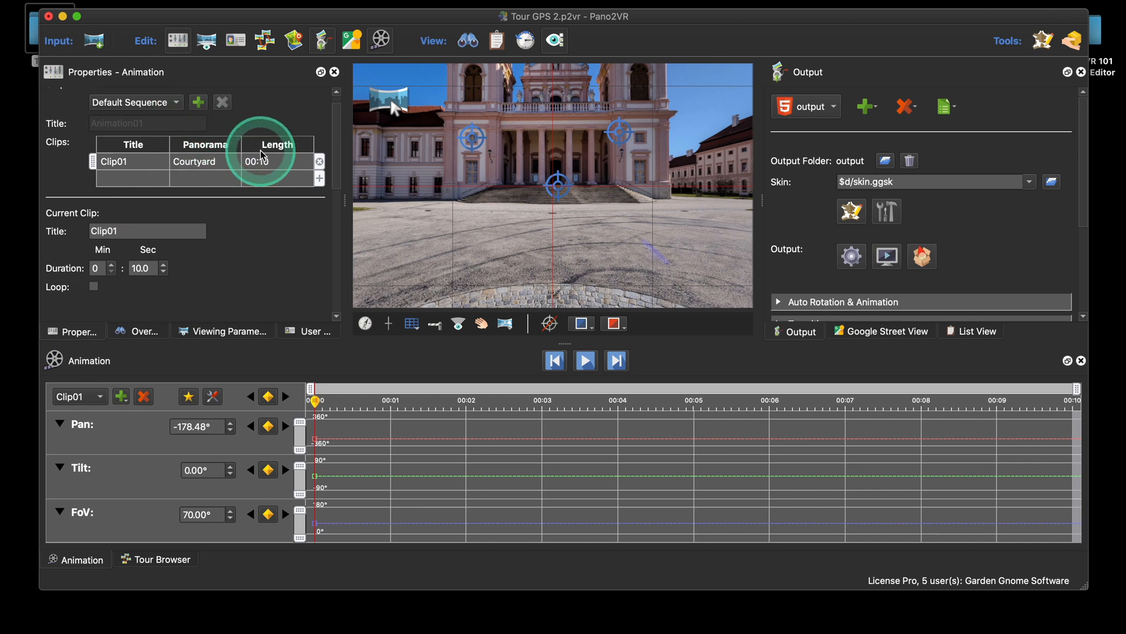
scroll(258, 151, down, 1)
scroll(258, 151, up, 1)
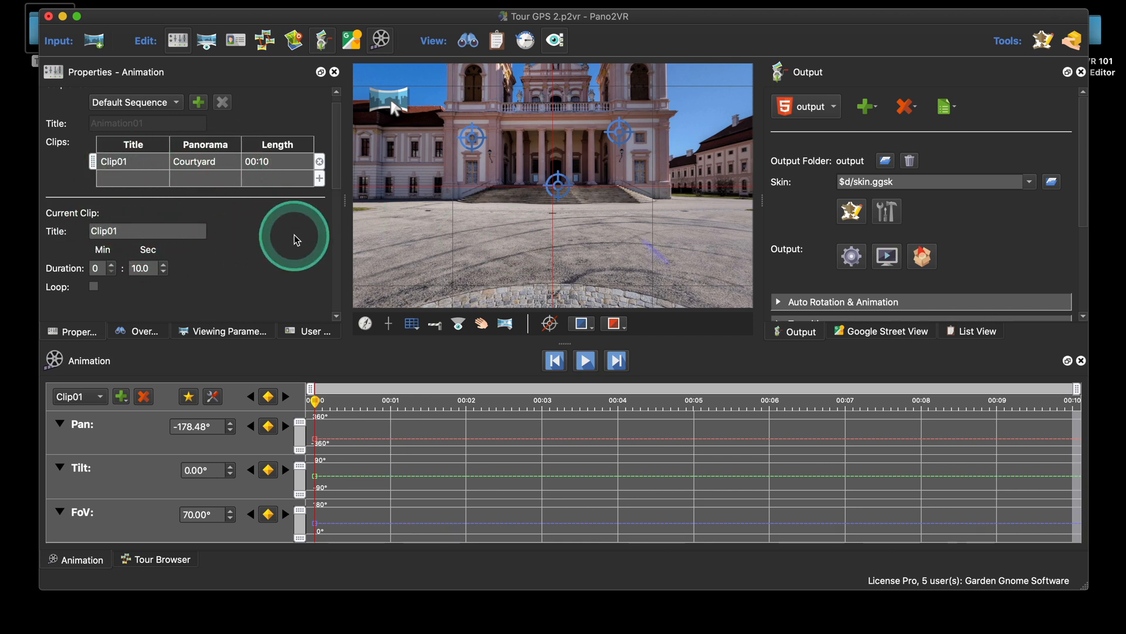
scroll(294, 235, down, 1)
scroll(228, 254, down, 1)
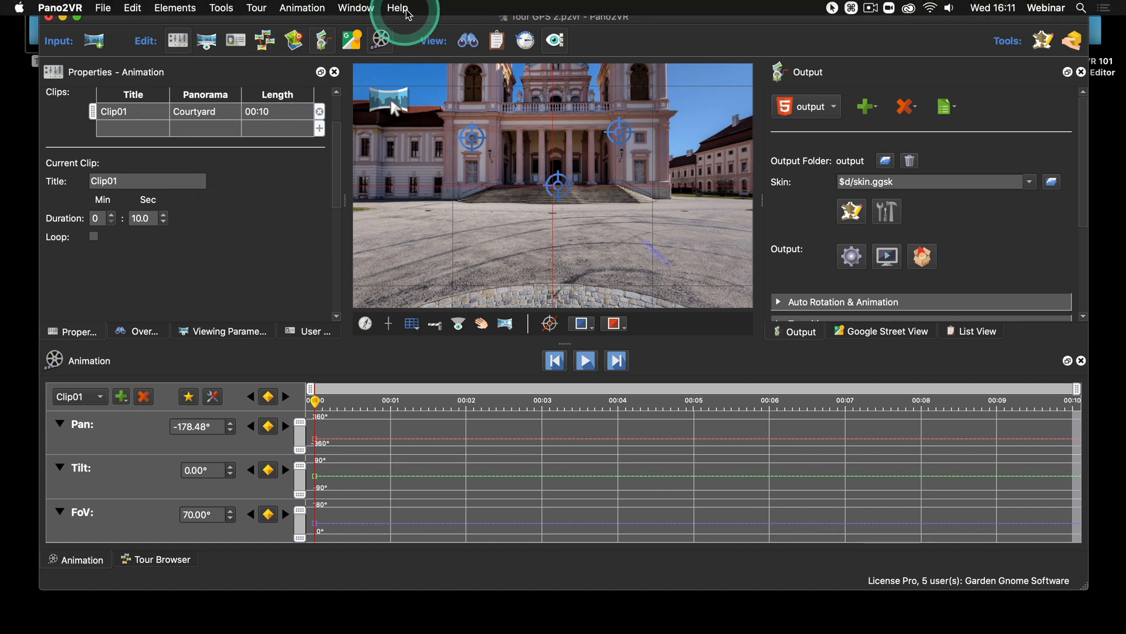
Open the online Pano2VR documentation and search the site for FFMpeg
click(409, 11)
click(431, 50)
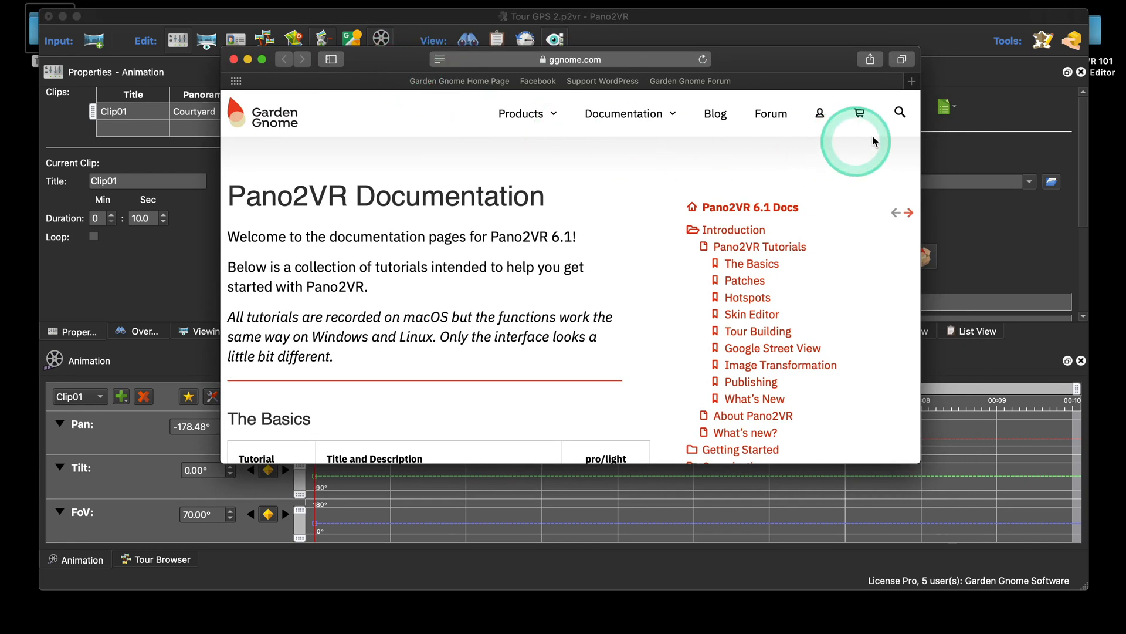
click(901, 112)
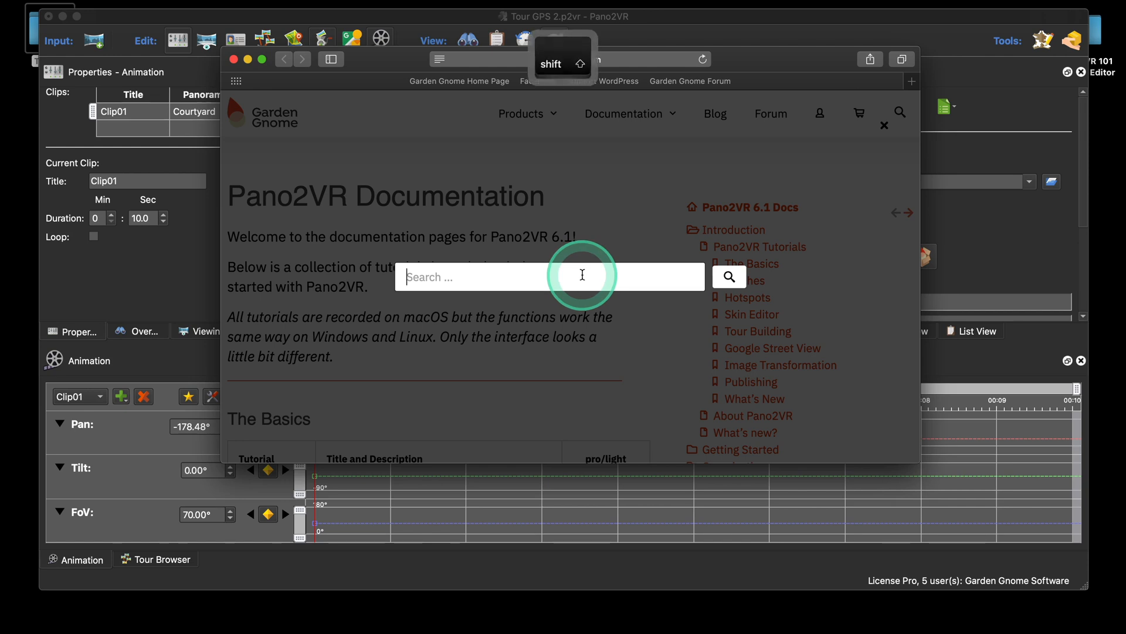
text(FFMpe)
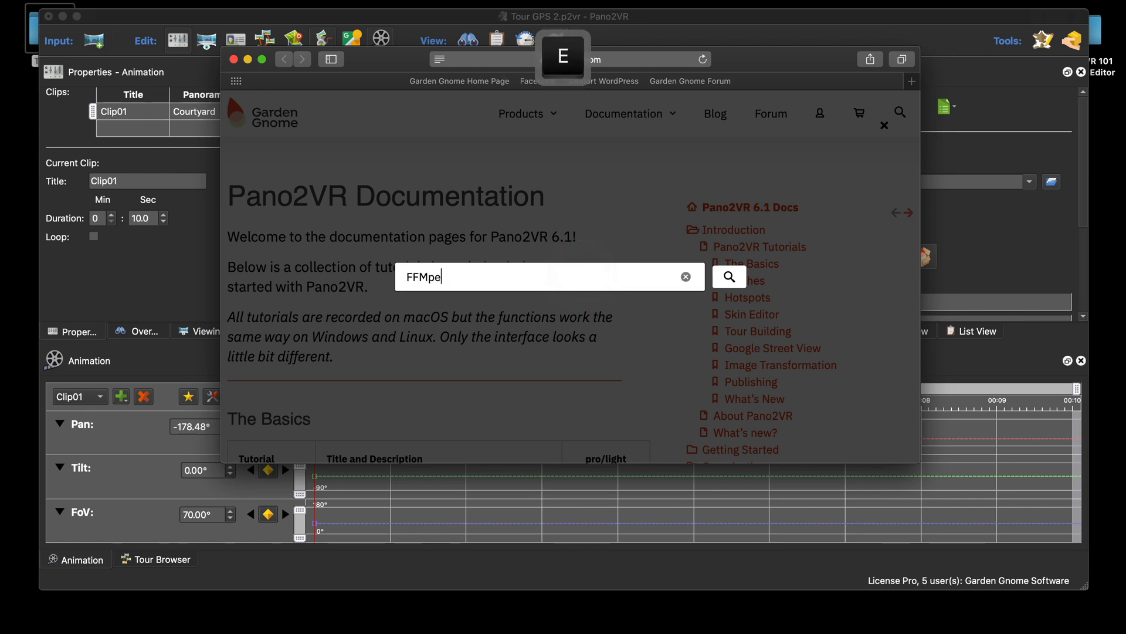
text(g)
key(Return)
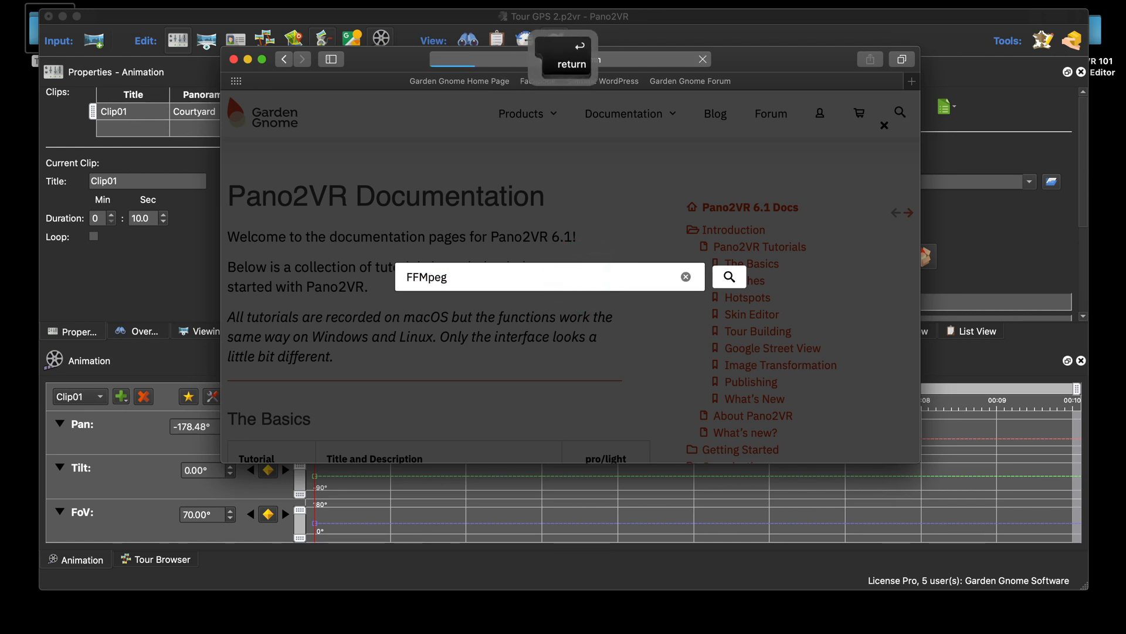
Open the ffmpeg glossary article, examine its download and installation instructions, and close the browser window
scroll(555, 409, down, 3)
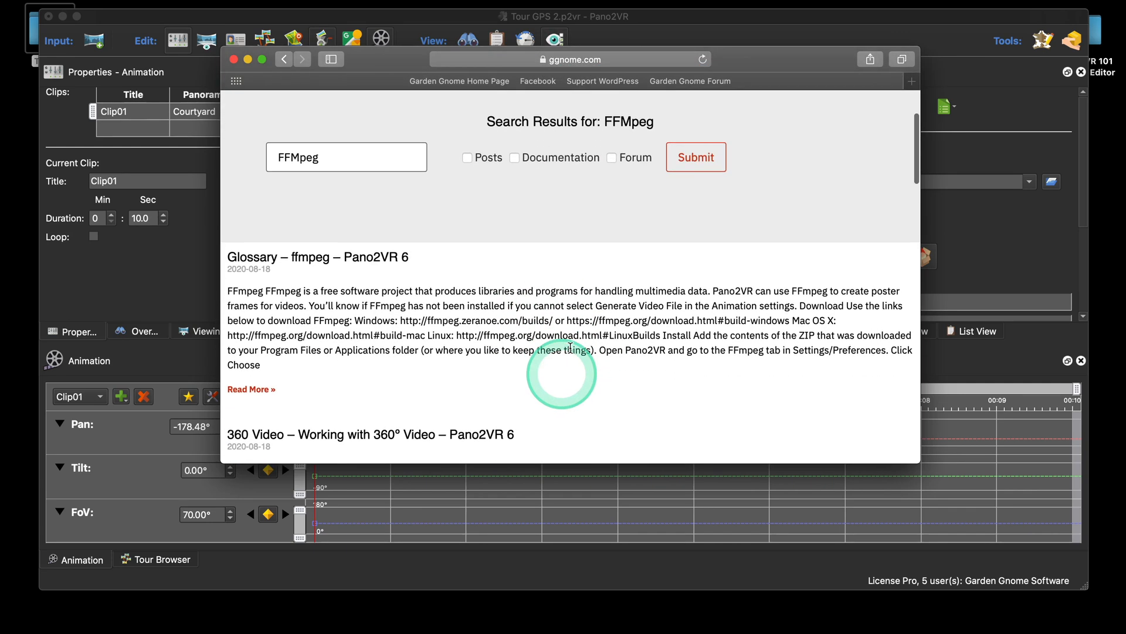
click(374, 259)
scroll(547, 261, down, 3)
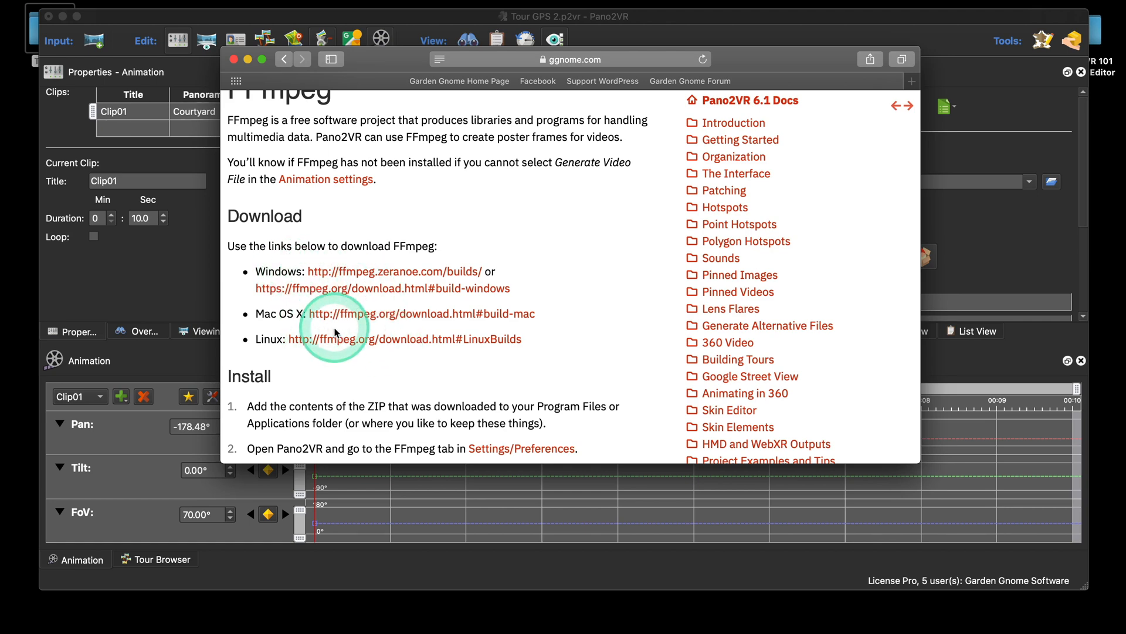
click(233, 58)
click(322, 26)
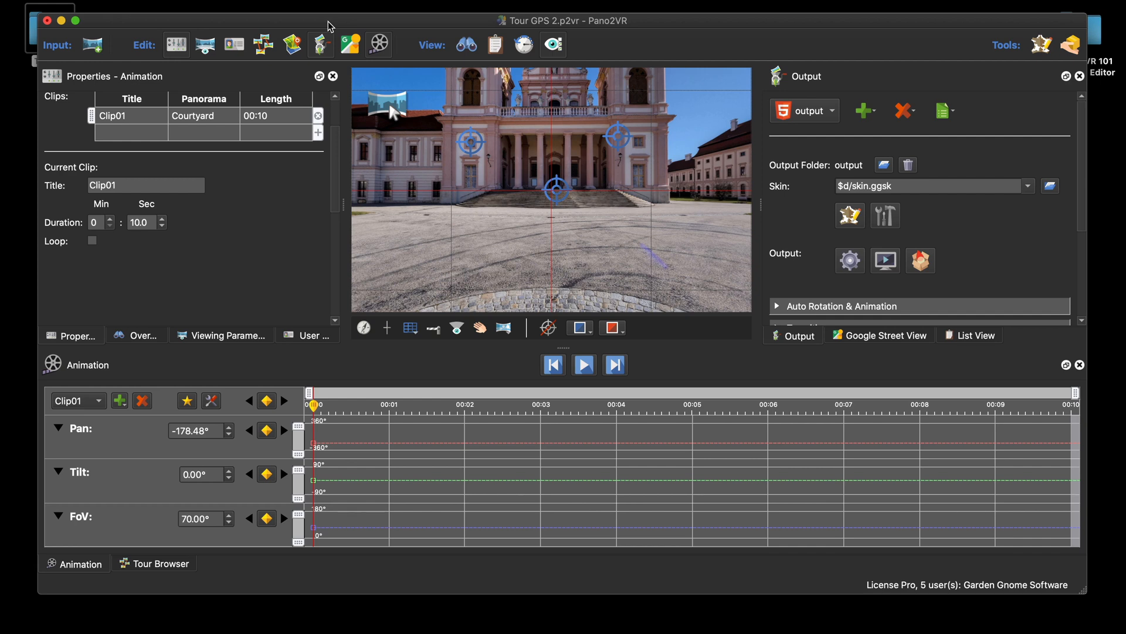
Check the FFmpeg executable path in the Pano2VR preferences and leave the preferences without making changes
mouse_move(713, 628)
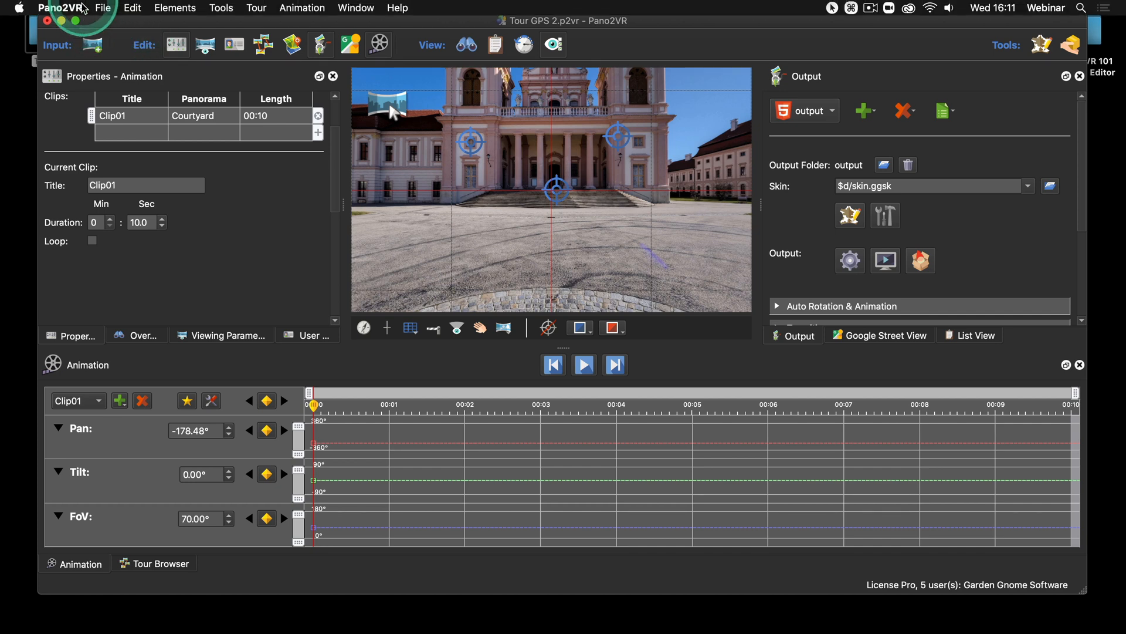
click(68, 11)
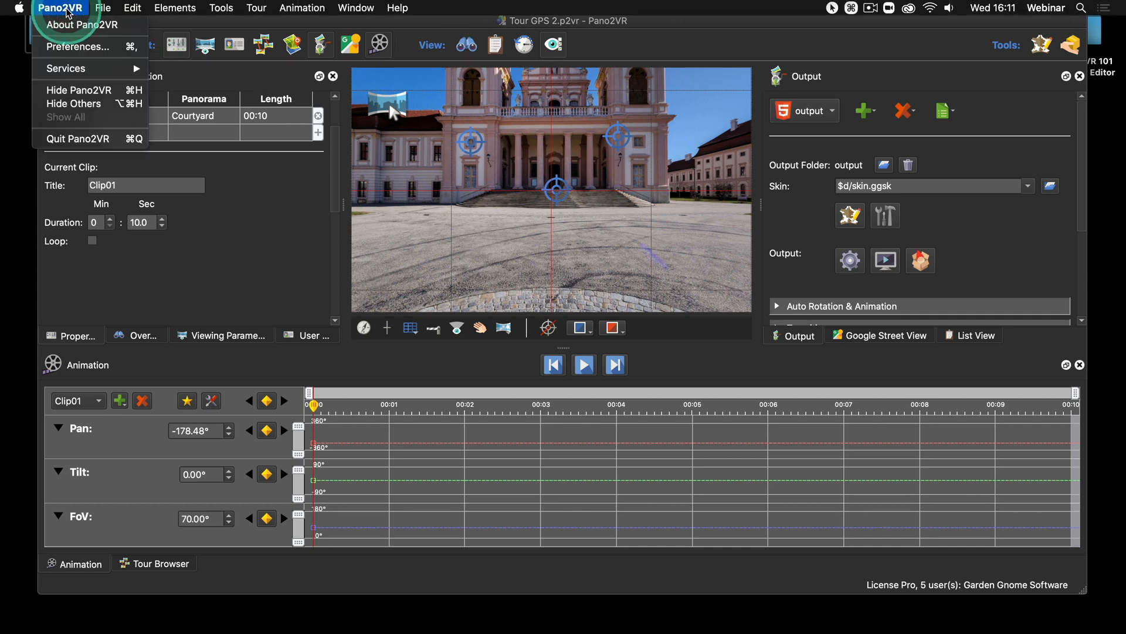
click(71, 49)
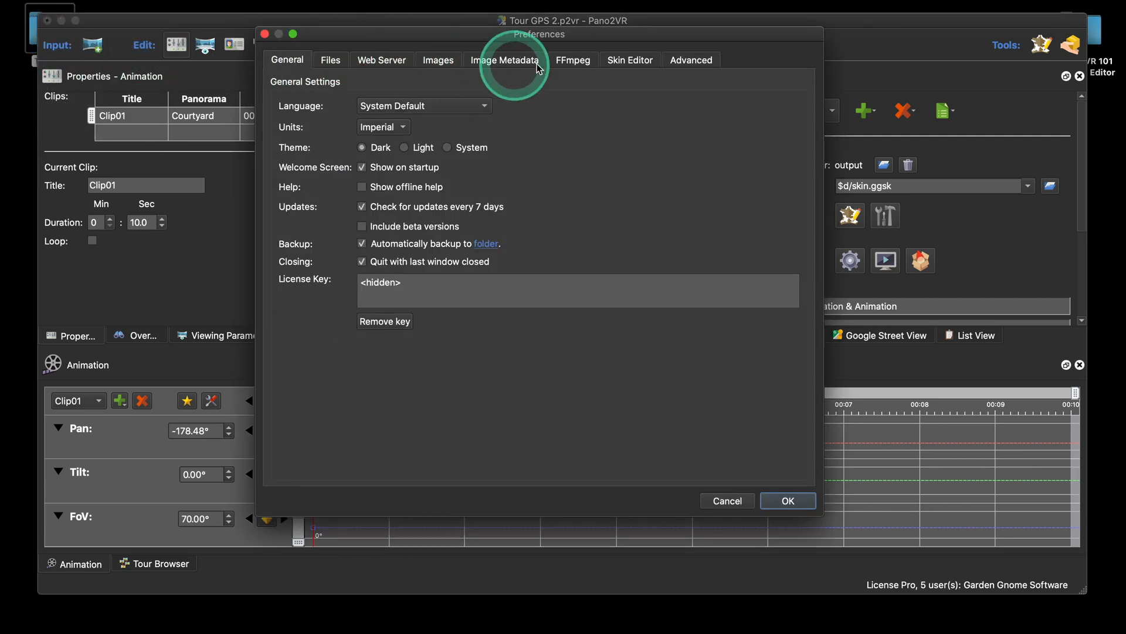
click(579, 62)
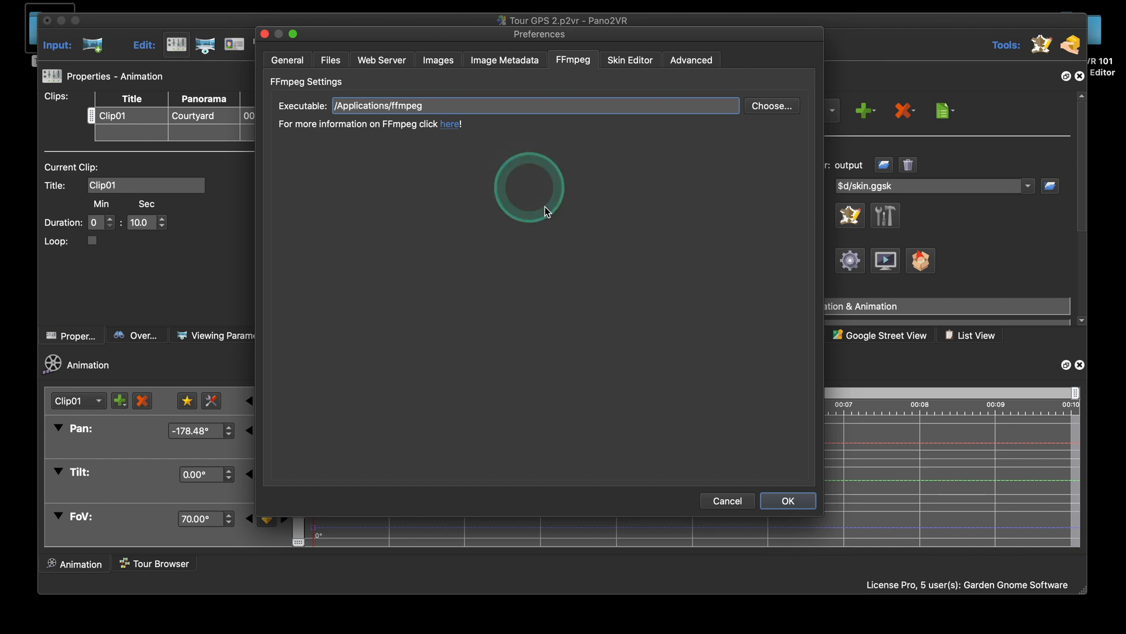
click(736, 503)
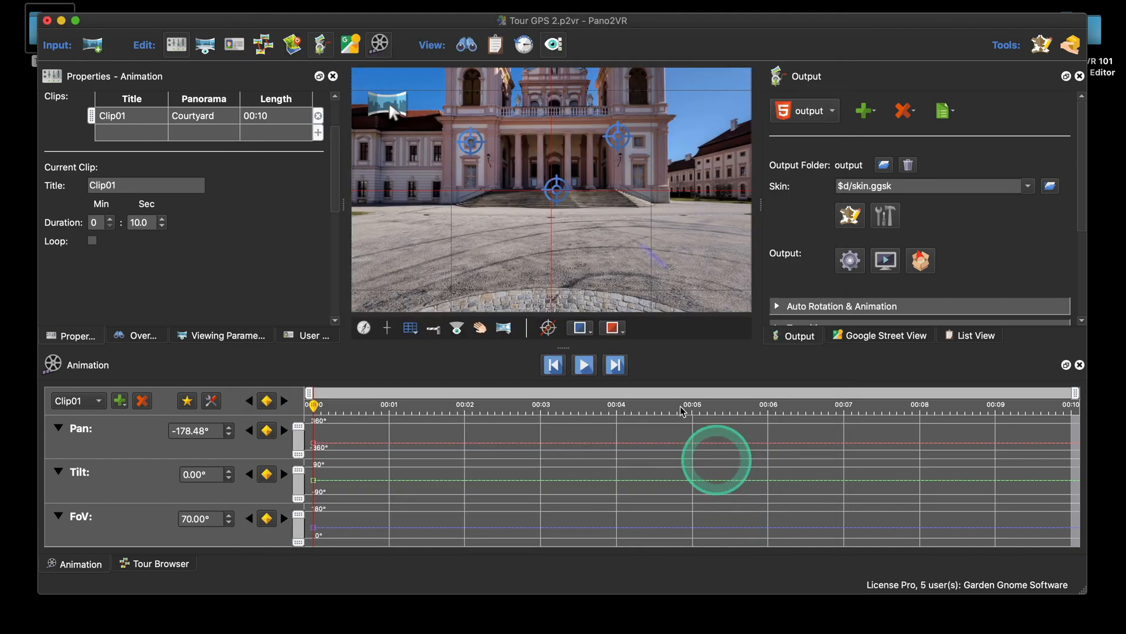
click(501, 240)
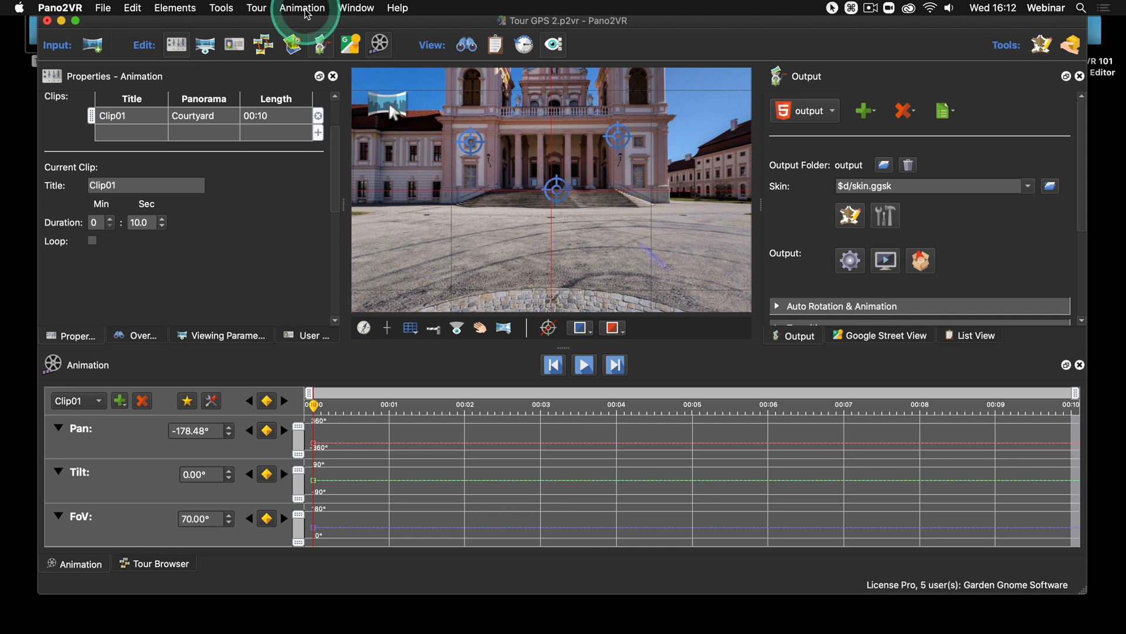
Apply a 16:9 frame overlay to the panorama viewer and inspect the masked edges
click(306, 12)
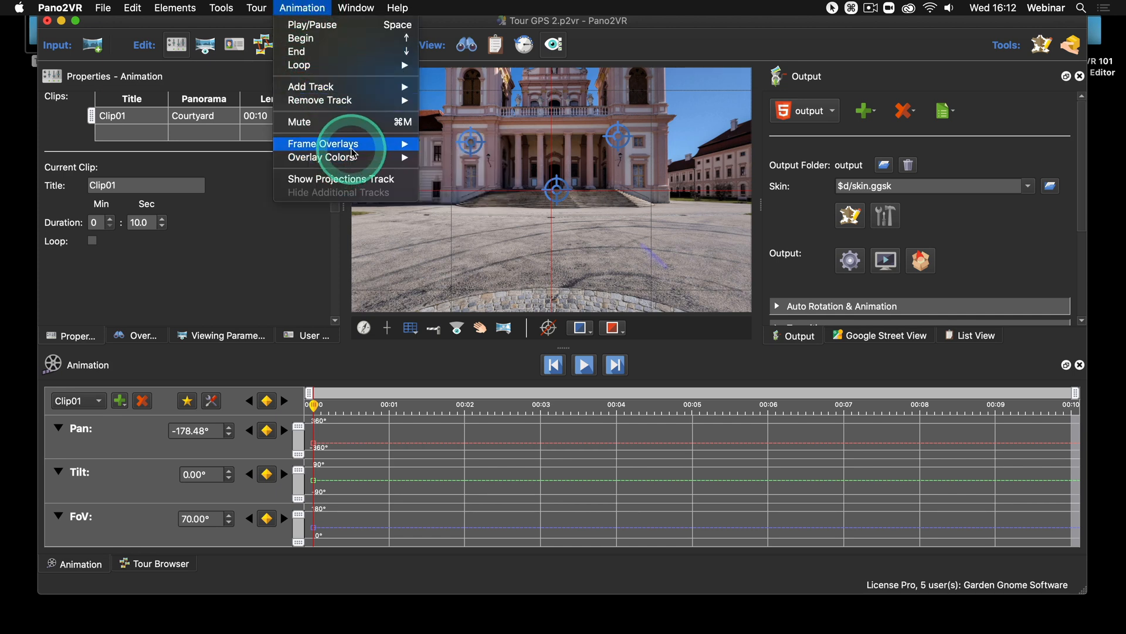
mouse_move(354, 154)
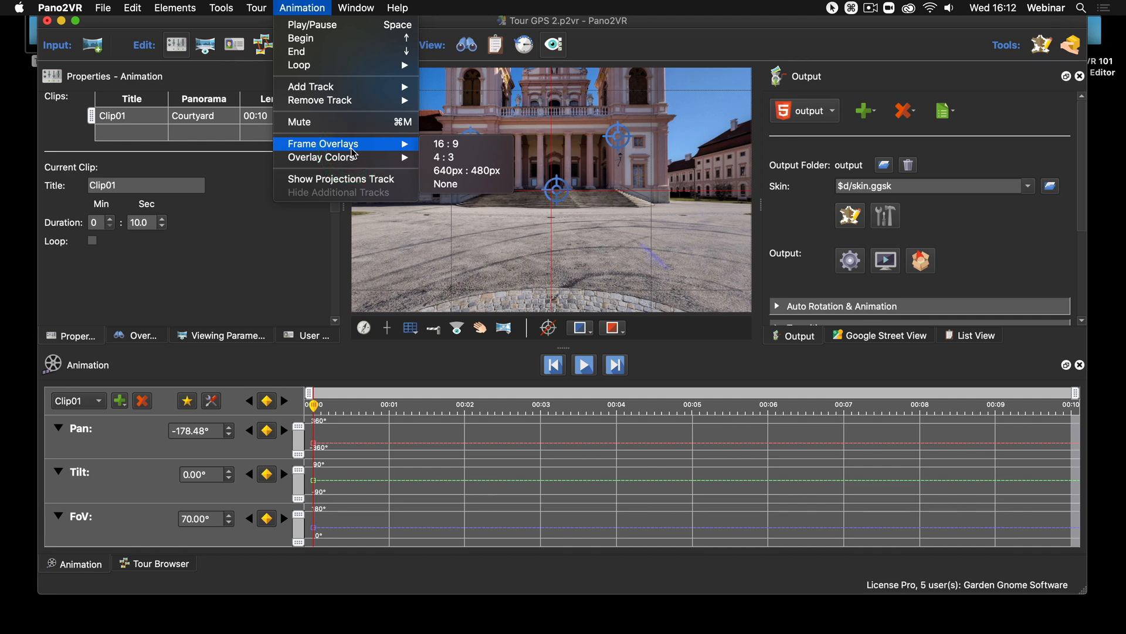
click(452, 144)
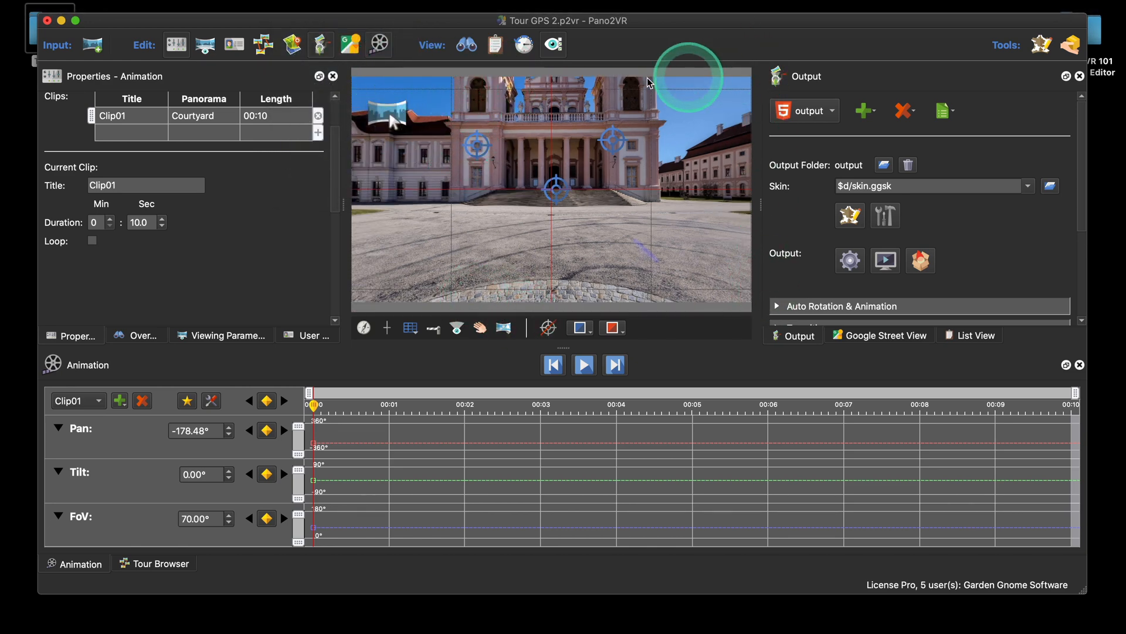
mouse_move(364, 88)
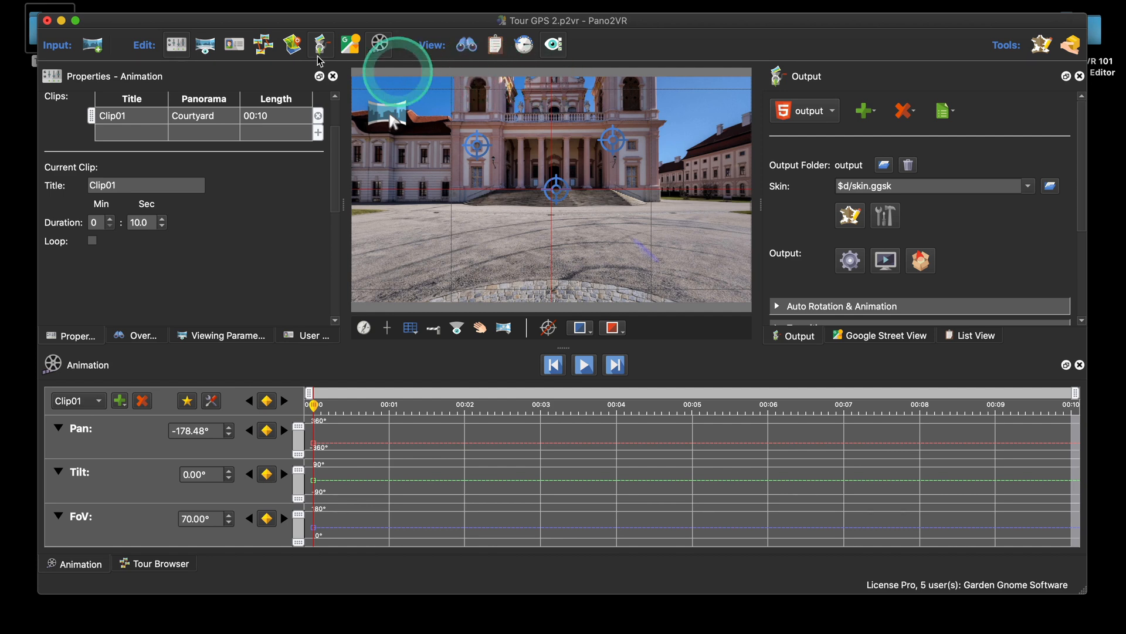
Try Black as the frame overlay color and set it back to Medium Gray
mouse_move(289, 6)
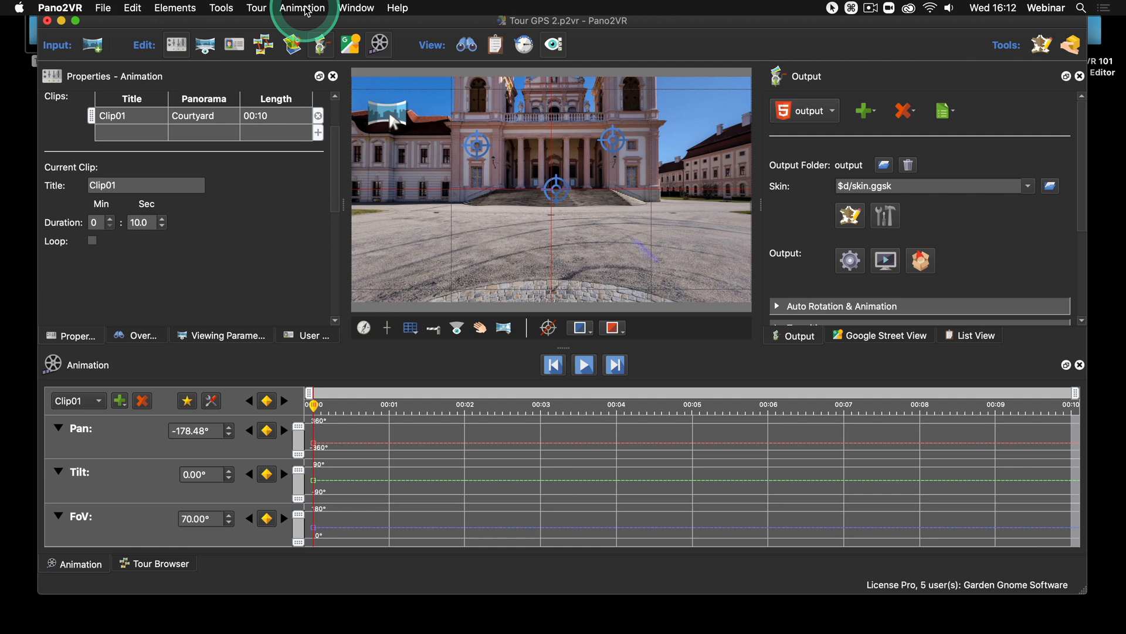
click(303, 8)
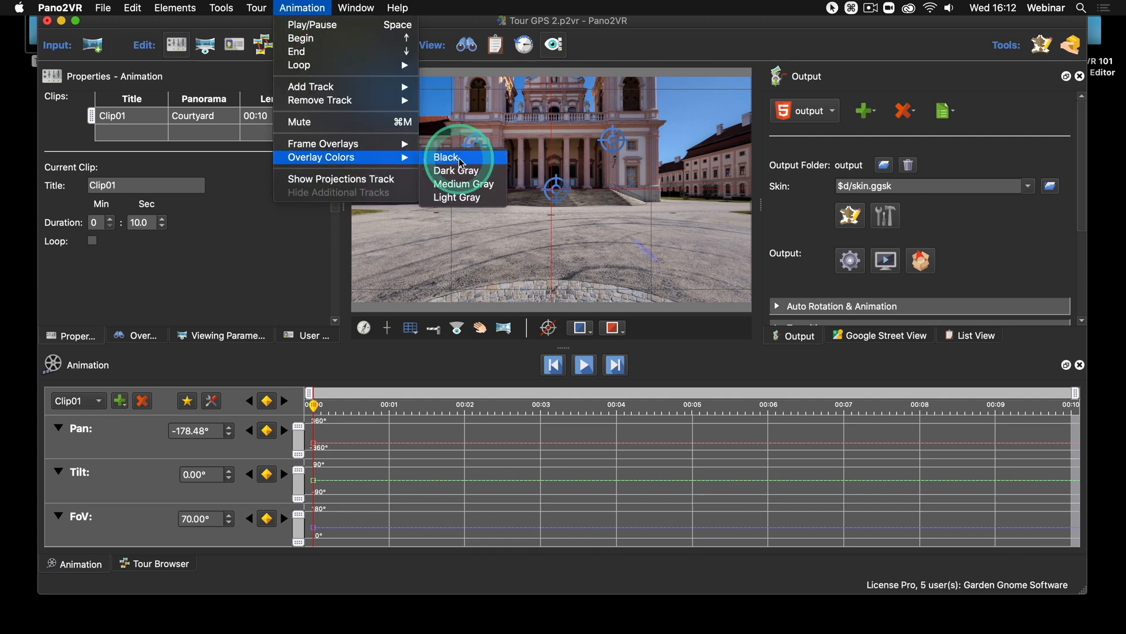
click(460, 159)
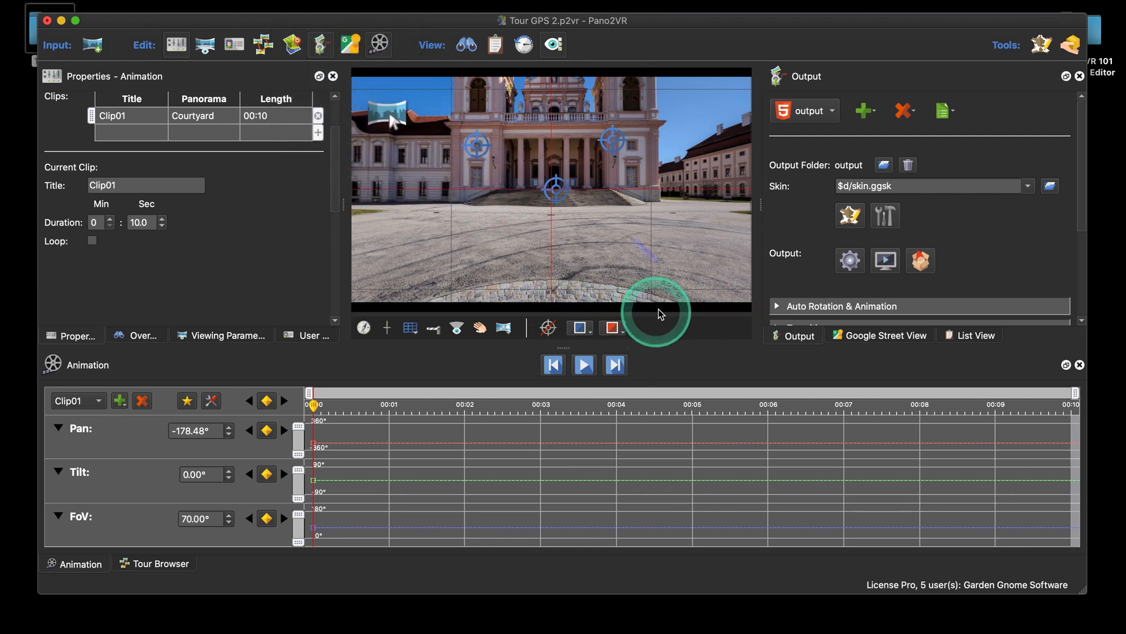
click(303, 8)
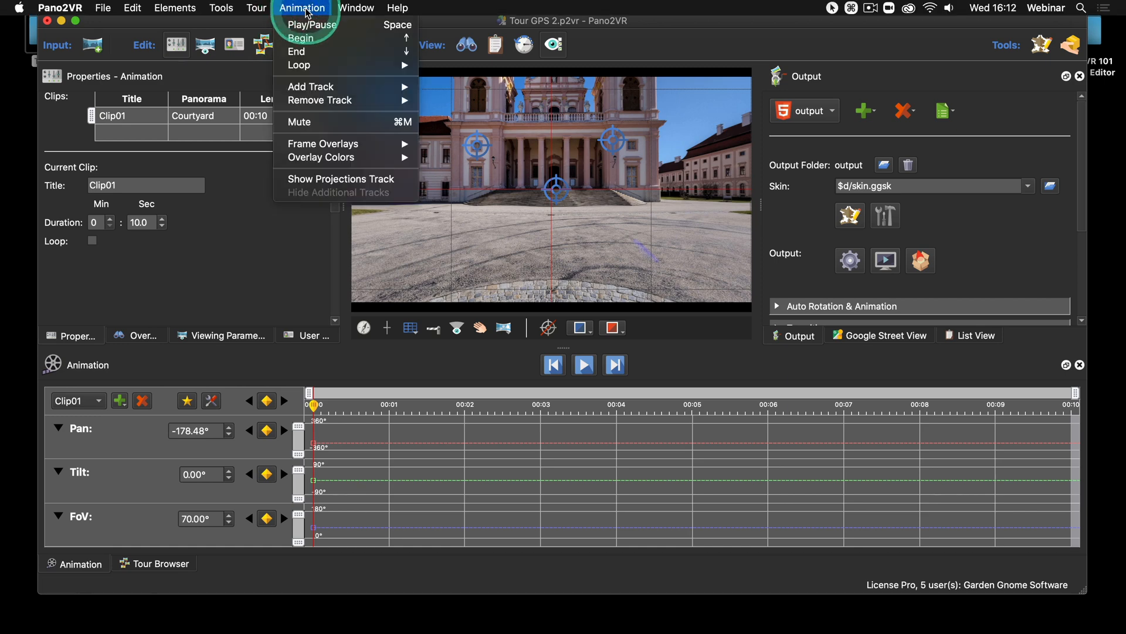
mouse_move(352, 157)
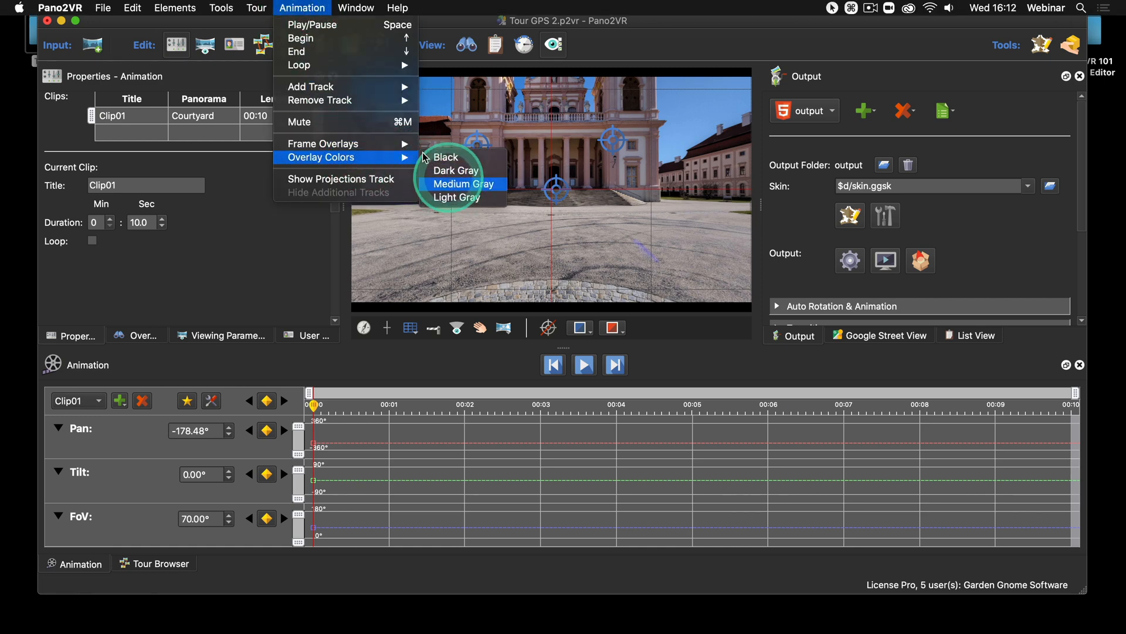
click(449, 182)
Remove the frame overlay from the panorama viewer by setting it to None
click(303, 9)
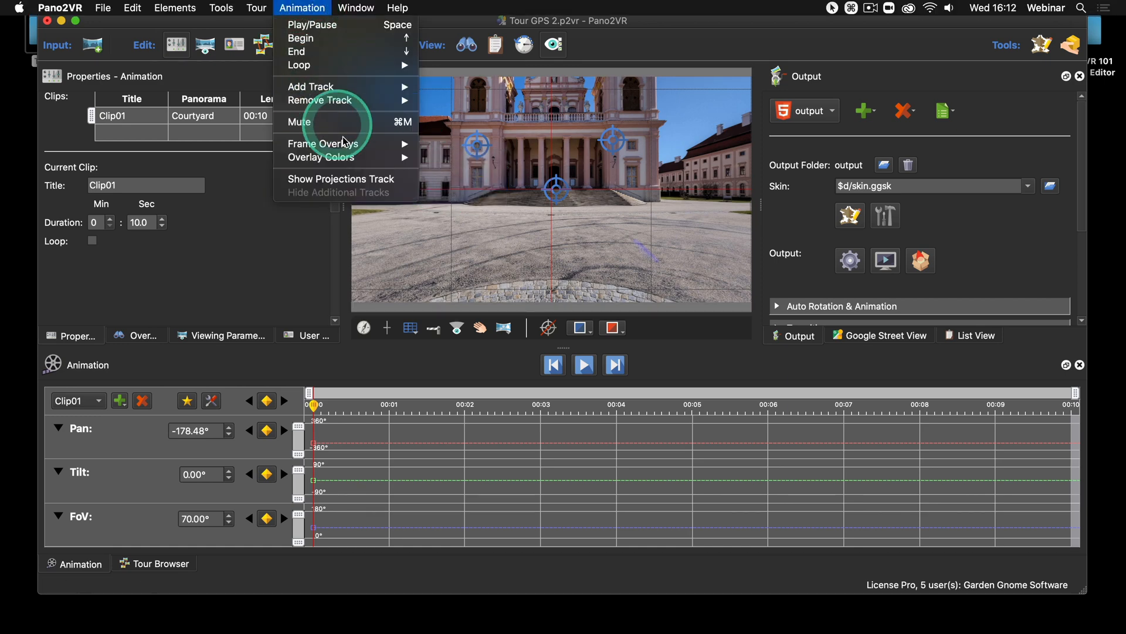
mouse_move(347, 146)
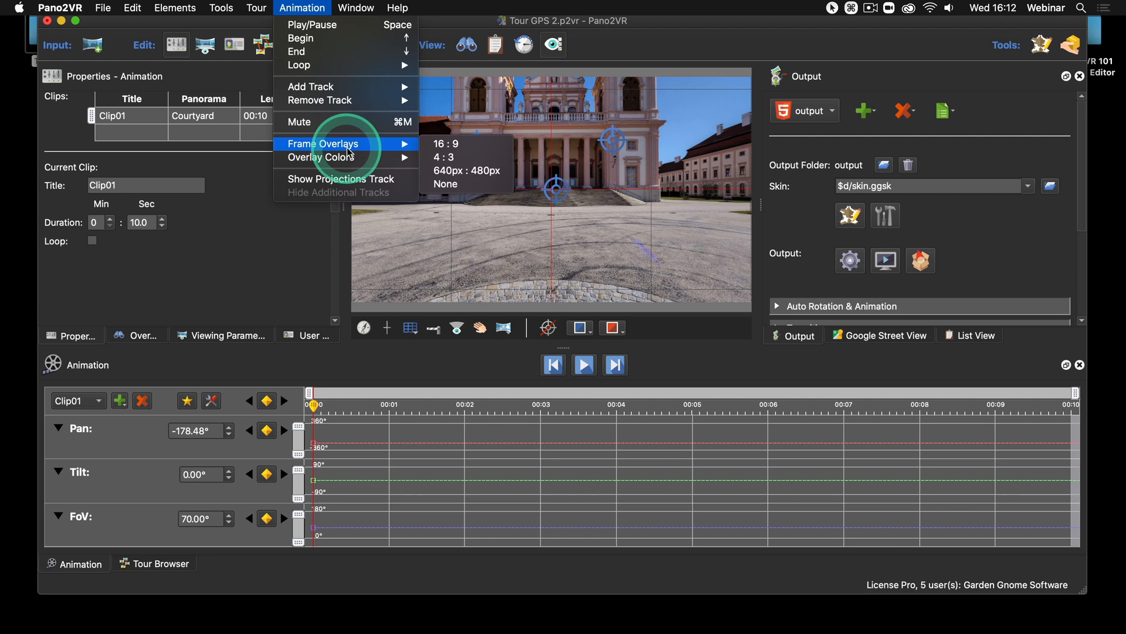
click(461, 185)
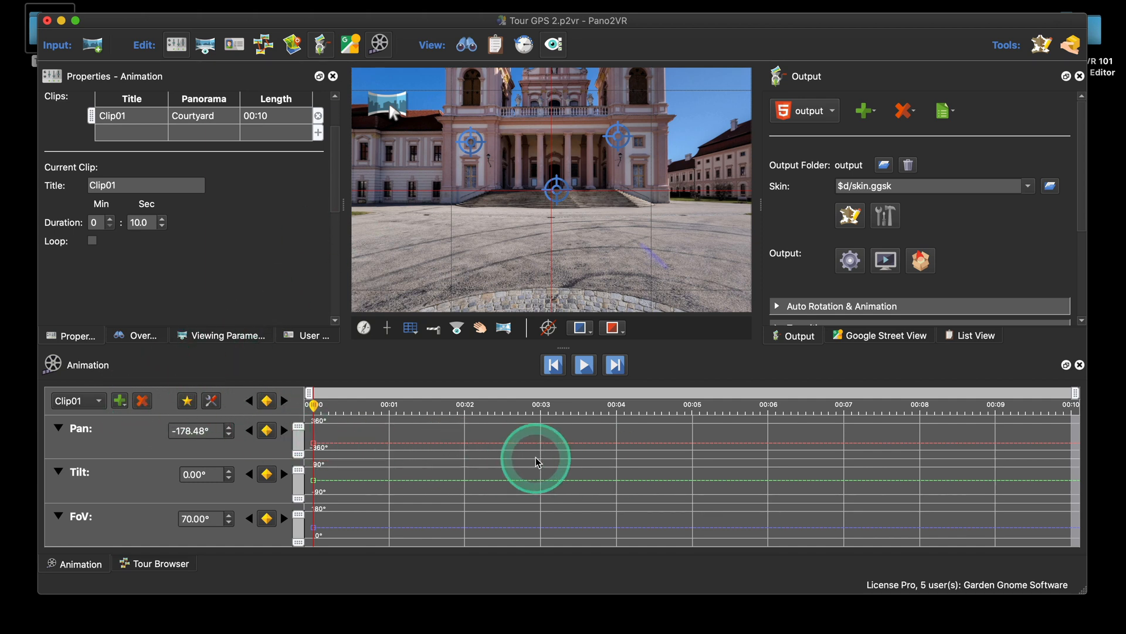
Delete Clip01, add a new clip for the Courtyard panorama, and view the options for duplicating a clip
click(145, 404)
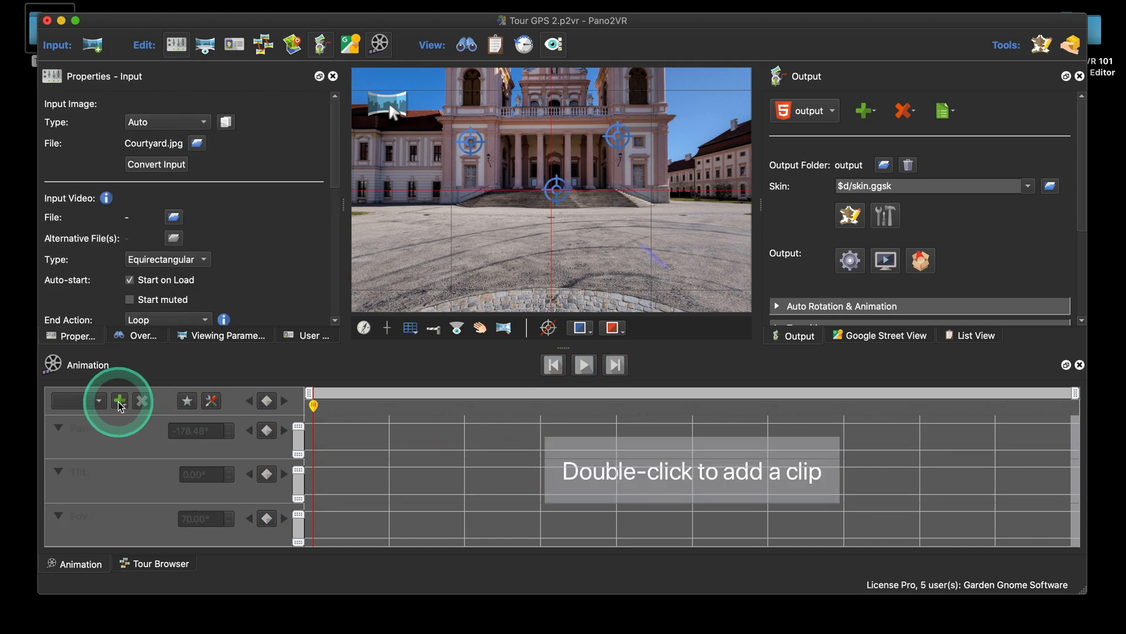
click(120, 404)
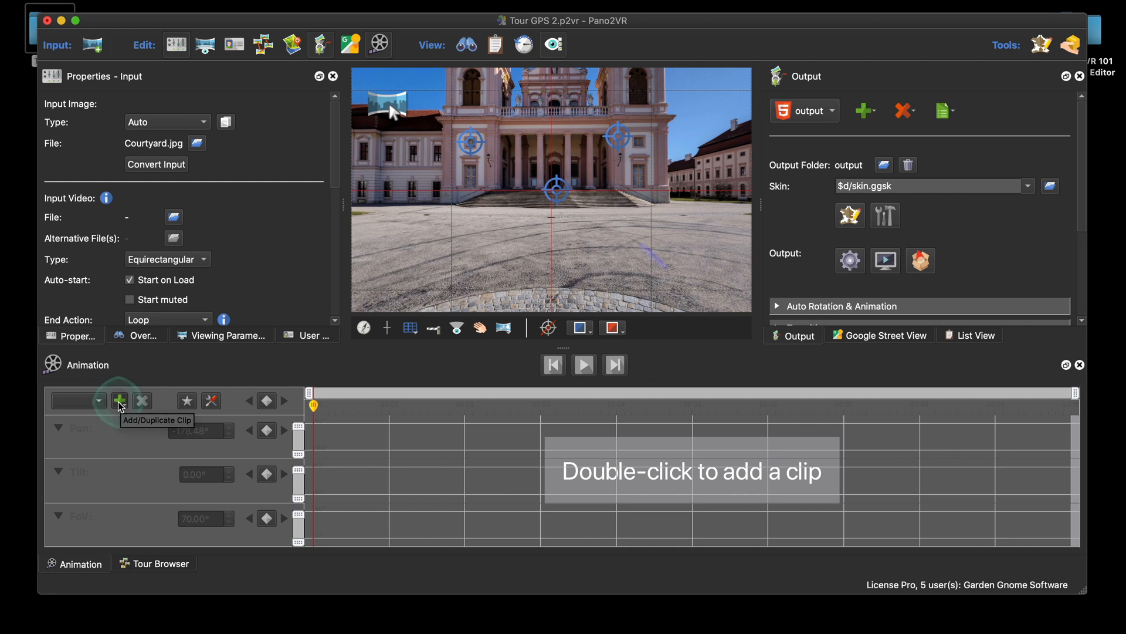
click(222, 471)
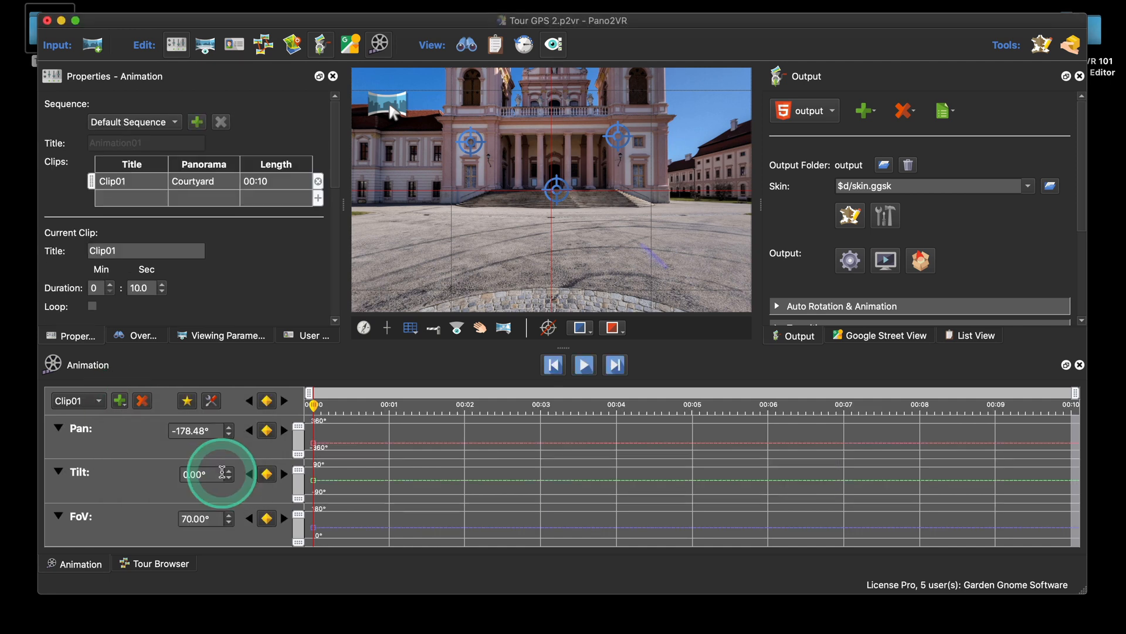
click(121, 405)
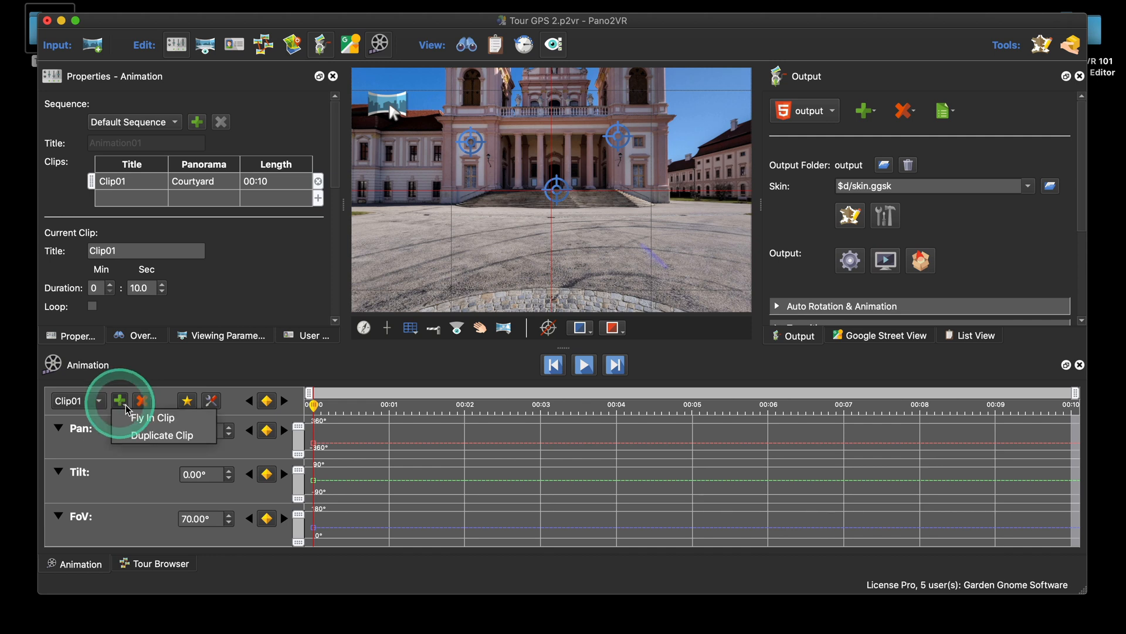
click(167, 434)
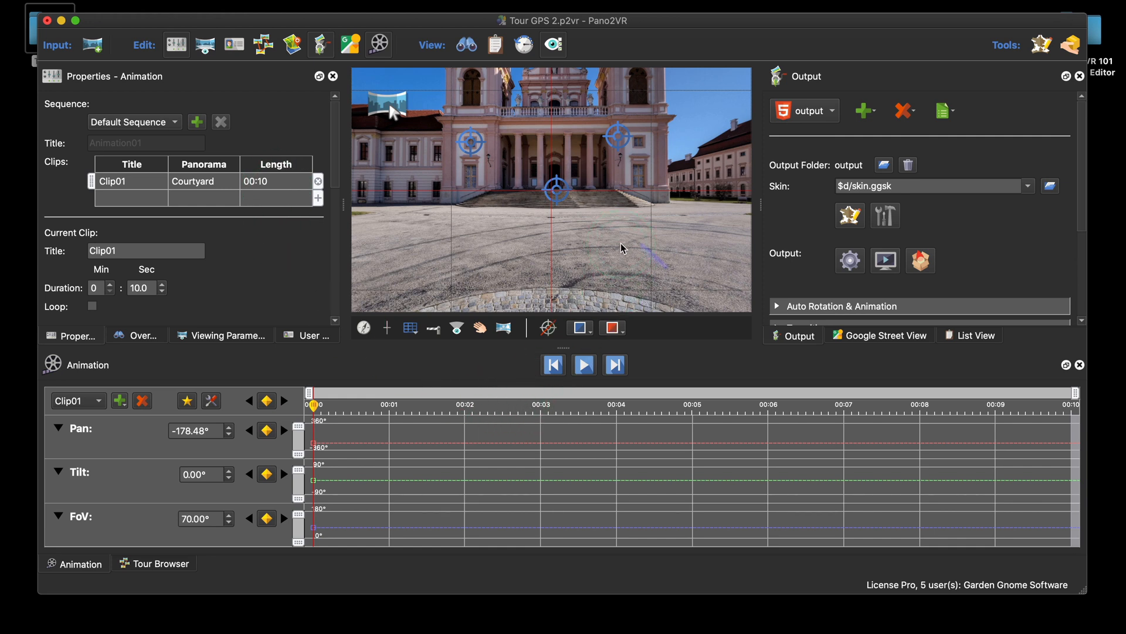
Turn the Courtyard view away from the entrance to a pan of about -234° and add an automatically timed keyframe to Clip01
click(695, 236)
drag(695, 236, 499, 227)
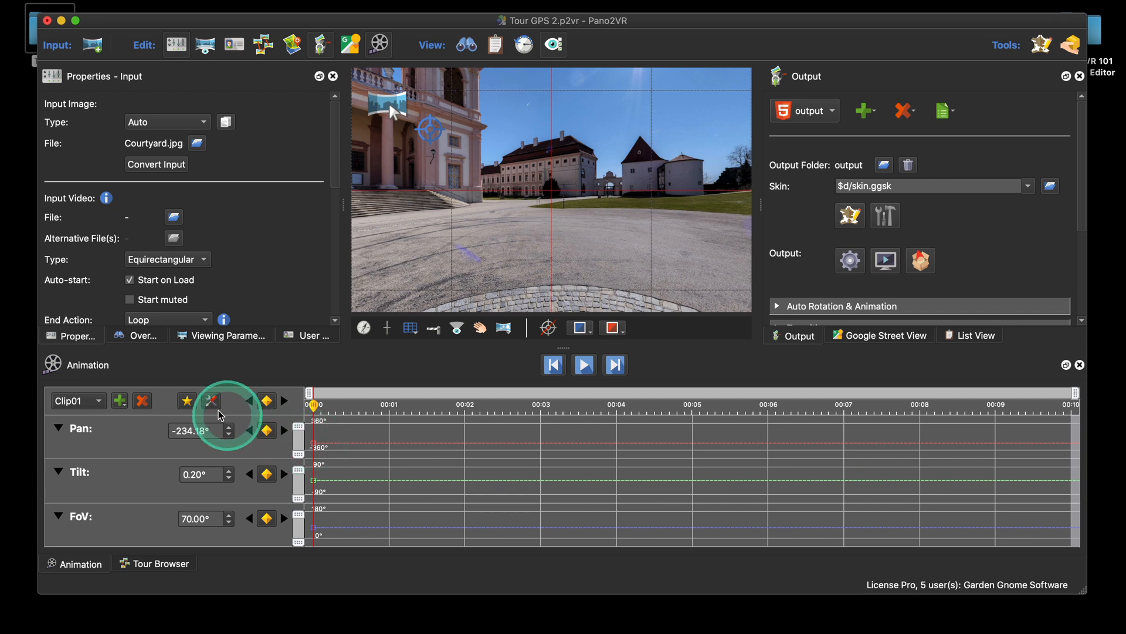
click(187, 402)
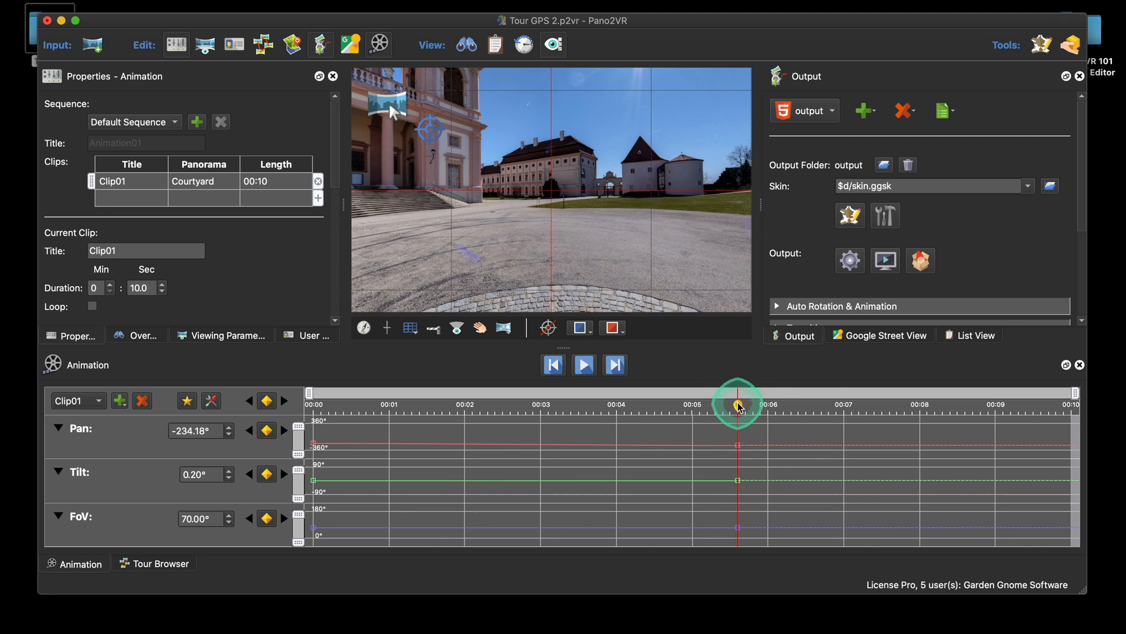
drag(738, 404, 737, 436)
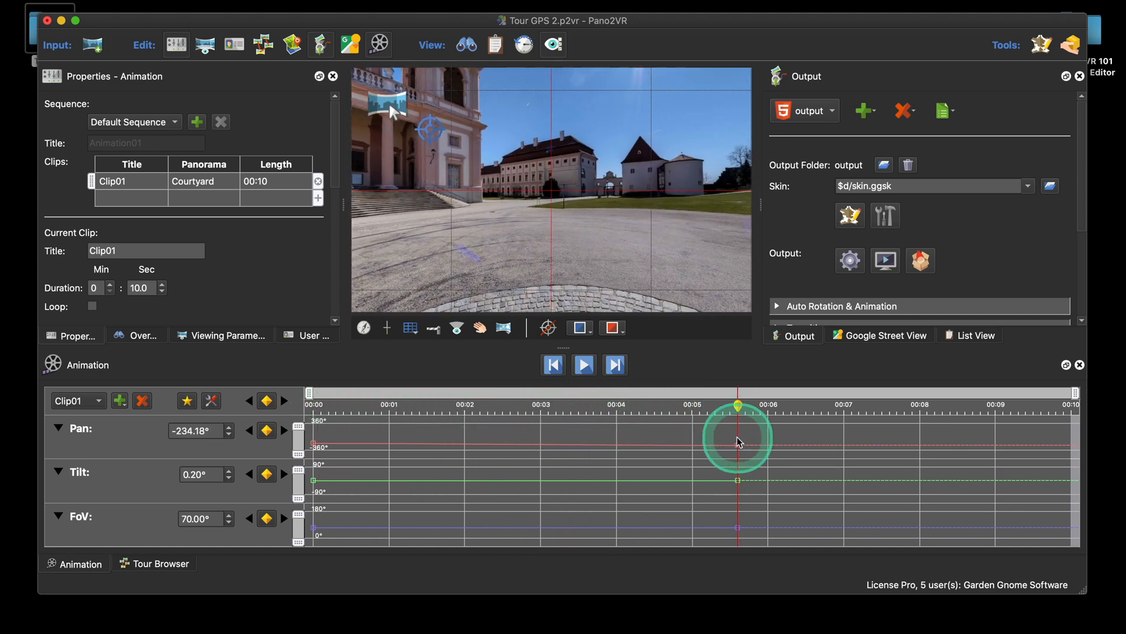
Turn the view back to the main entrance at a pan of about -180° and add another automatically timed keyframe to Clip01
click(561, 241)
drag(561, 239, 627, 226)
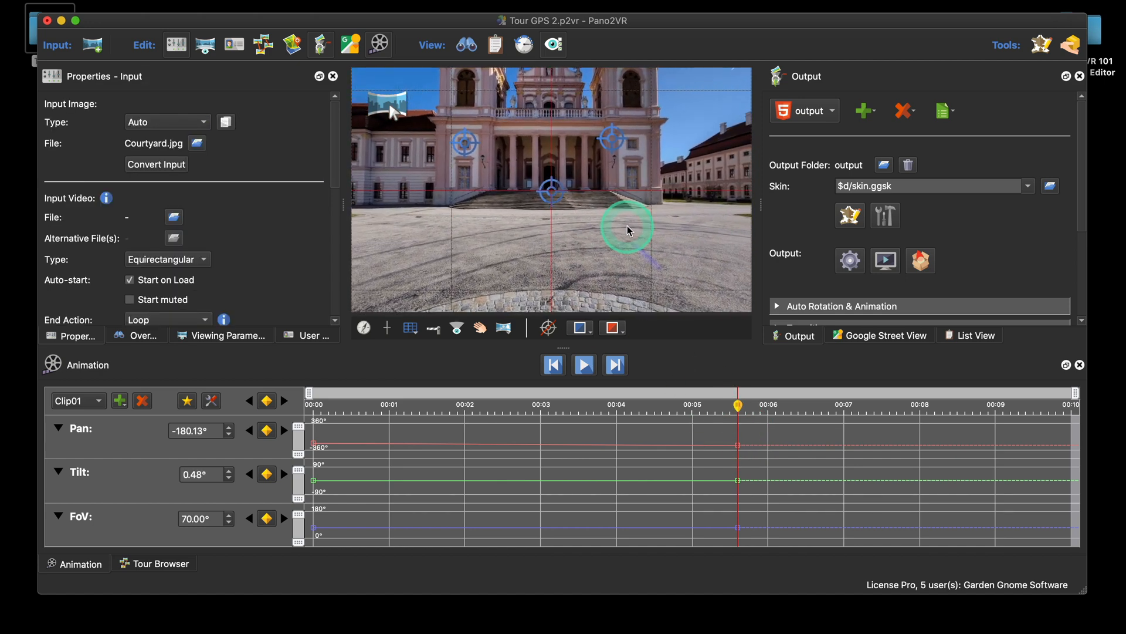
click(187, 402)
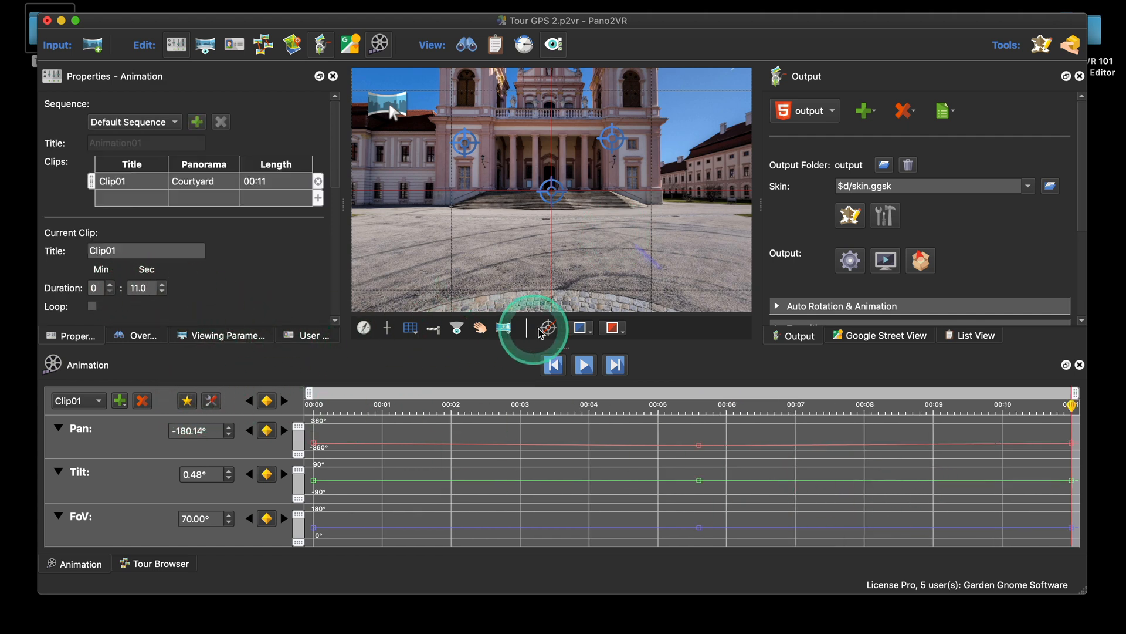
Play Clip01 from the start to preview the camera movement, pause it, and return the playhead to the beginning
click(552, 370)
click(589, 369)
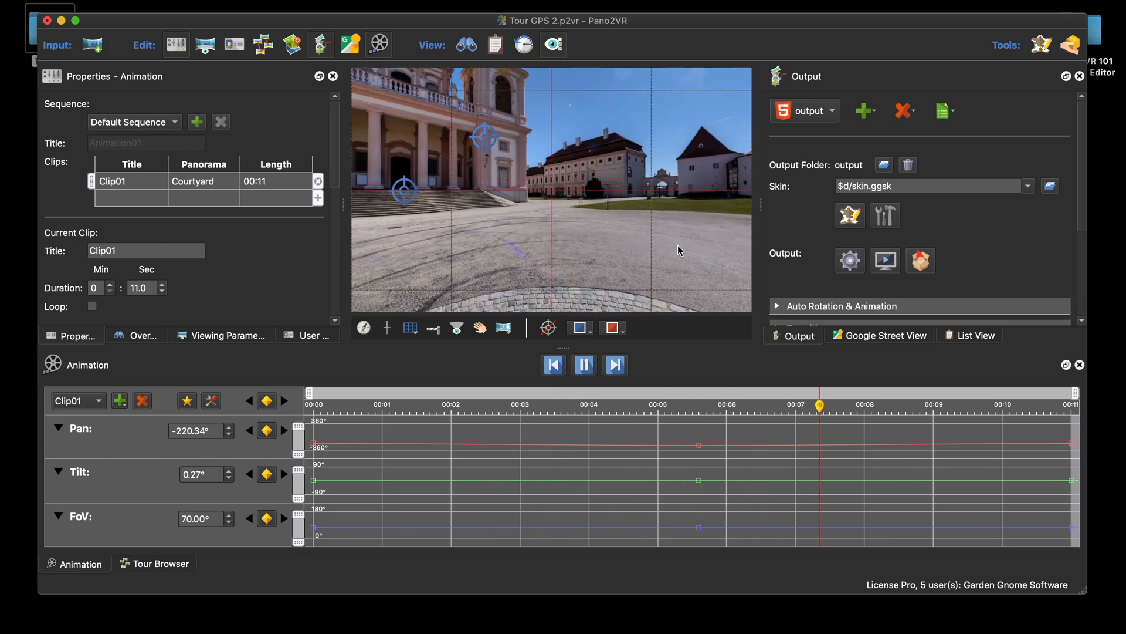
click(585, 364)
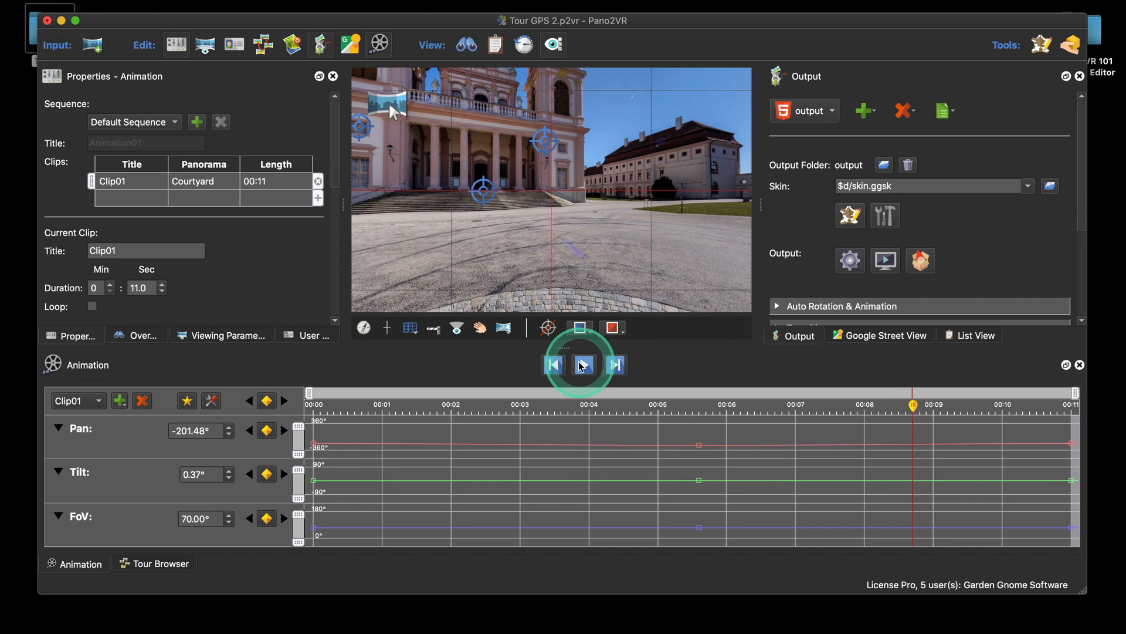
click(553, 370)
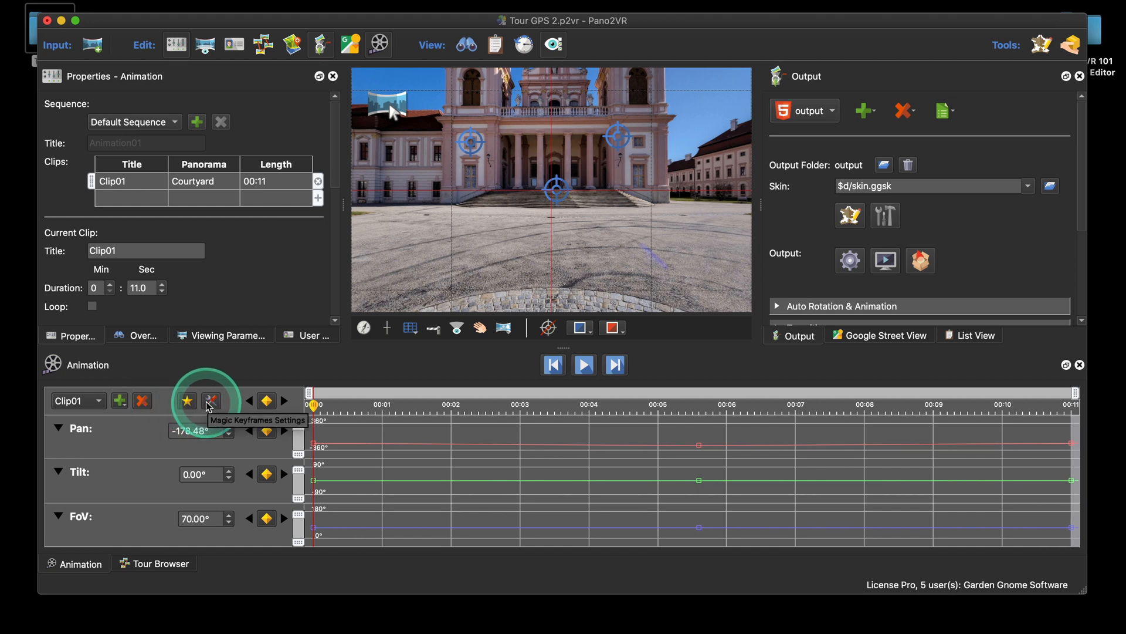
Set the Magic Keyframes speed to 20°/s
drag(593, 276, 618, 250)
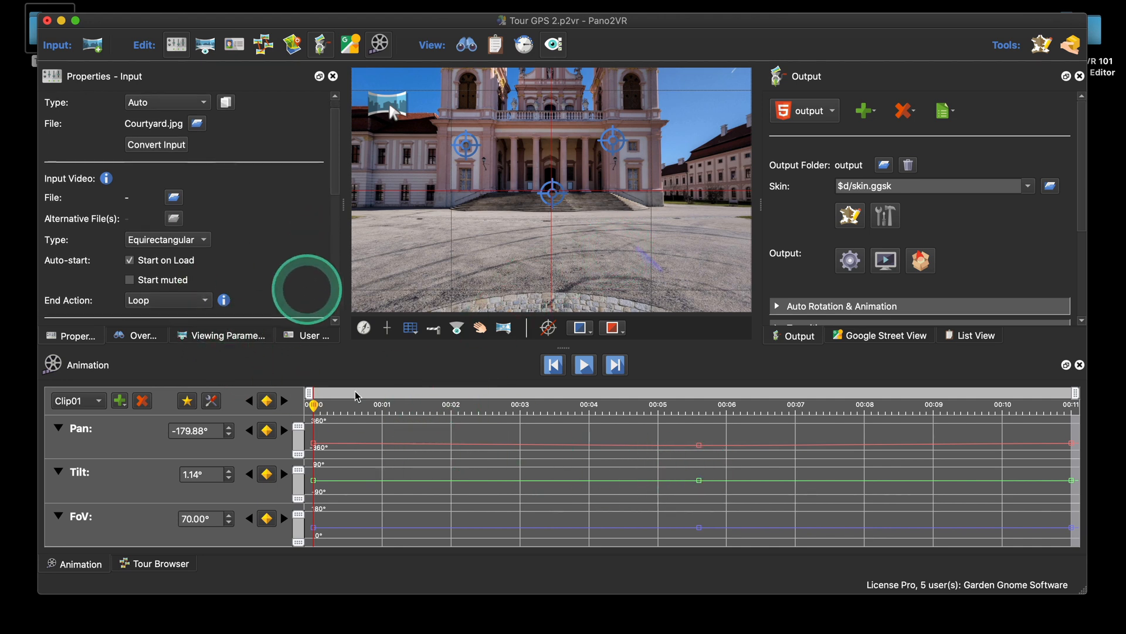
click(422, 466)
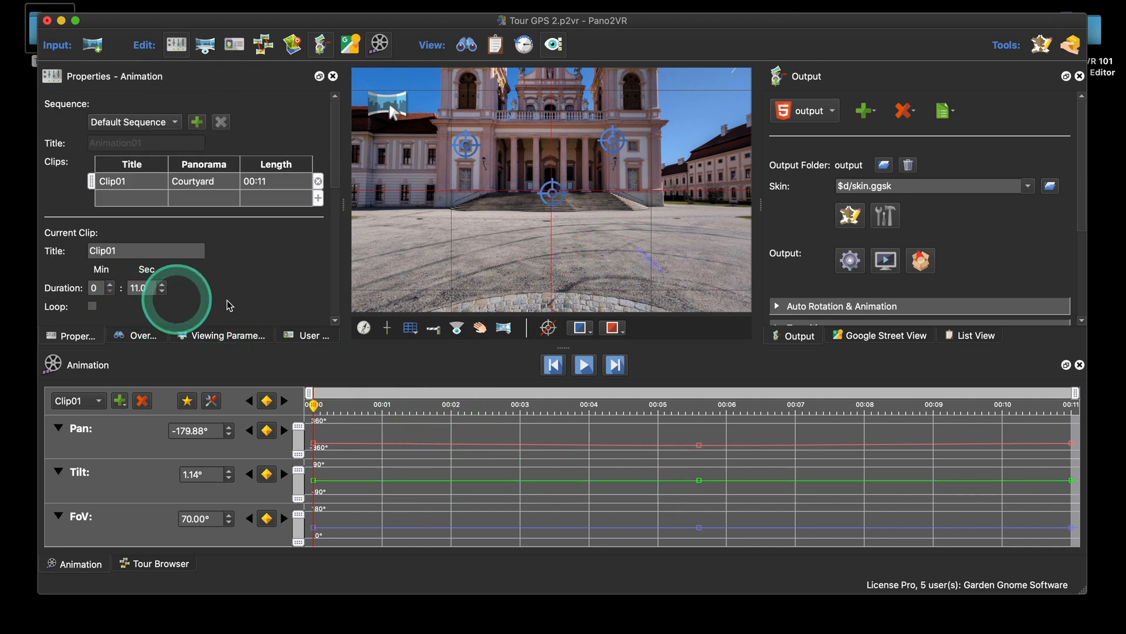
scroll(264, 271, down, 3)
click(212, 402)
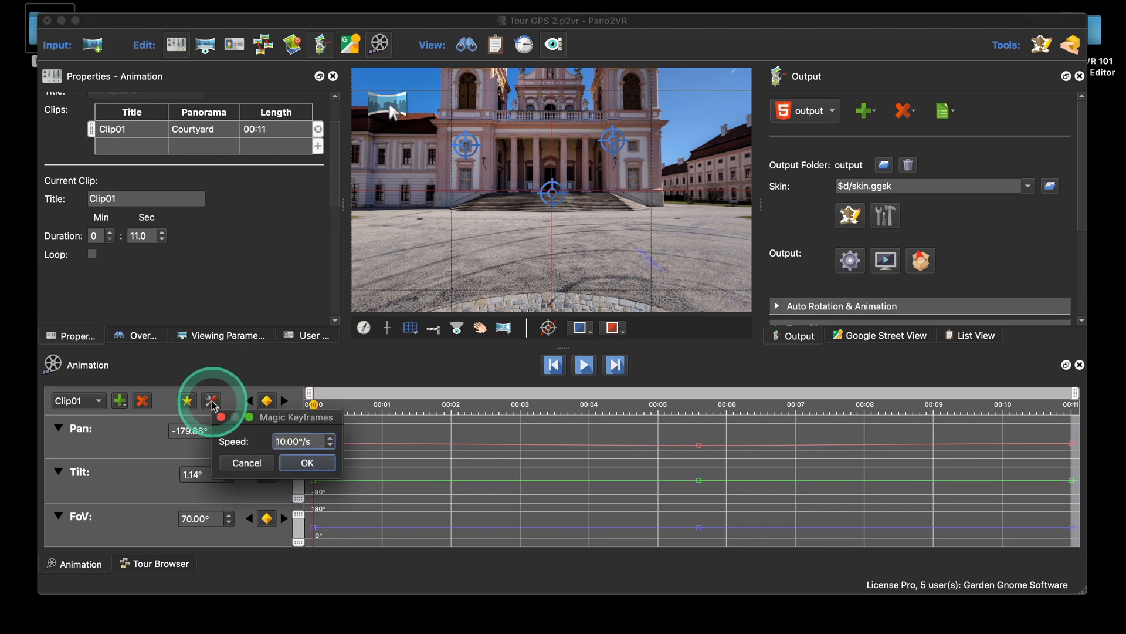
drag(269, 423, 235, 289)
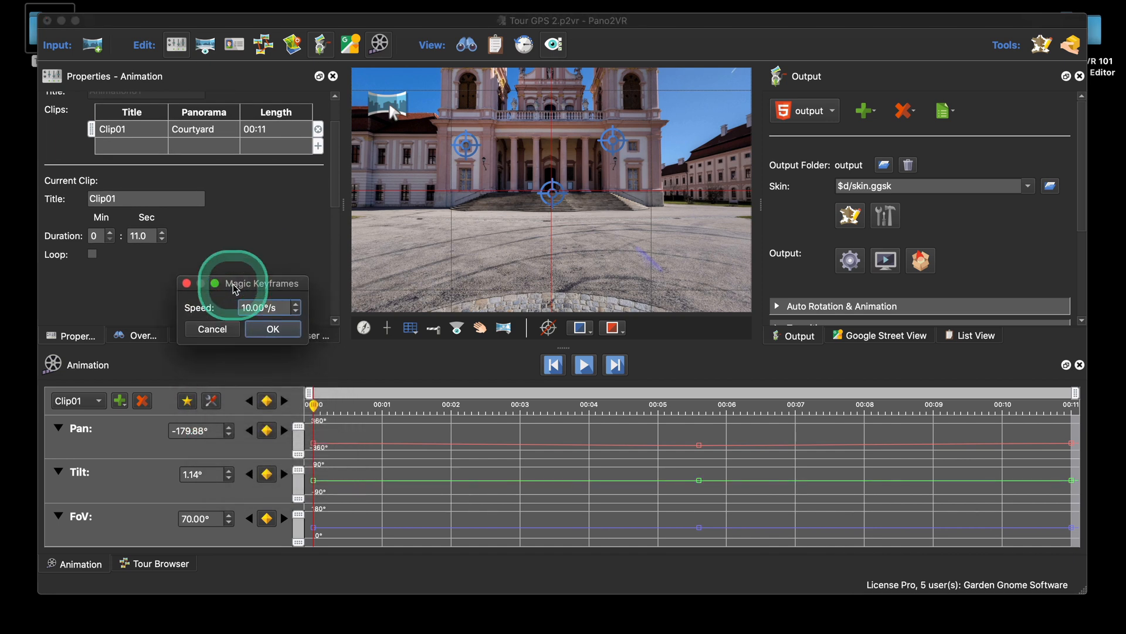
double_click(279, 309)
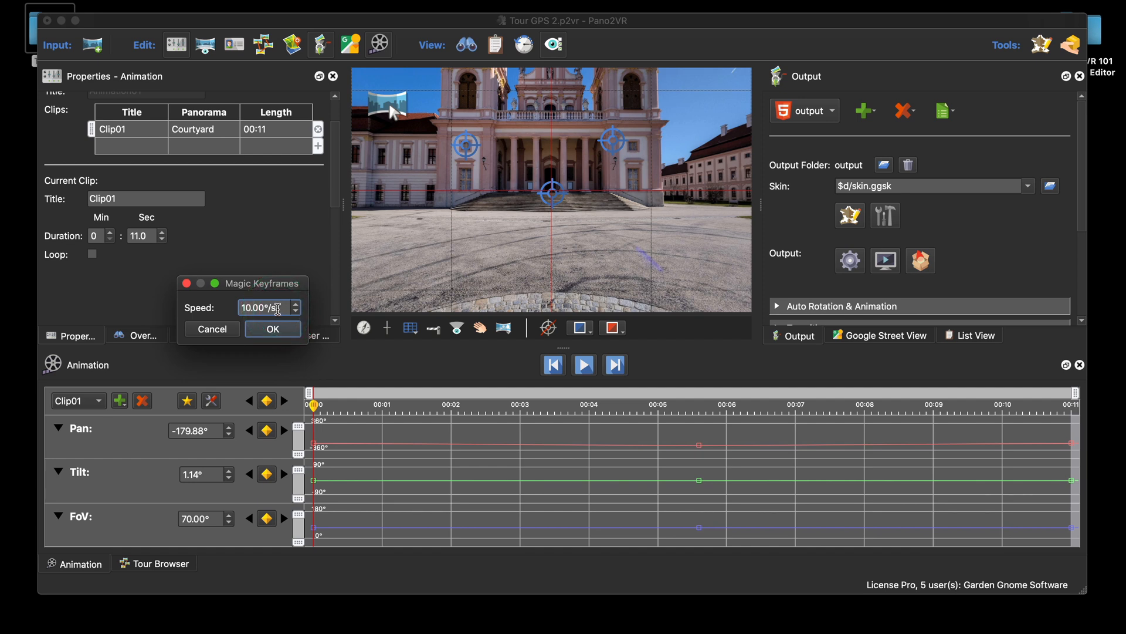
drag(279, 308, 235, 310)
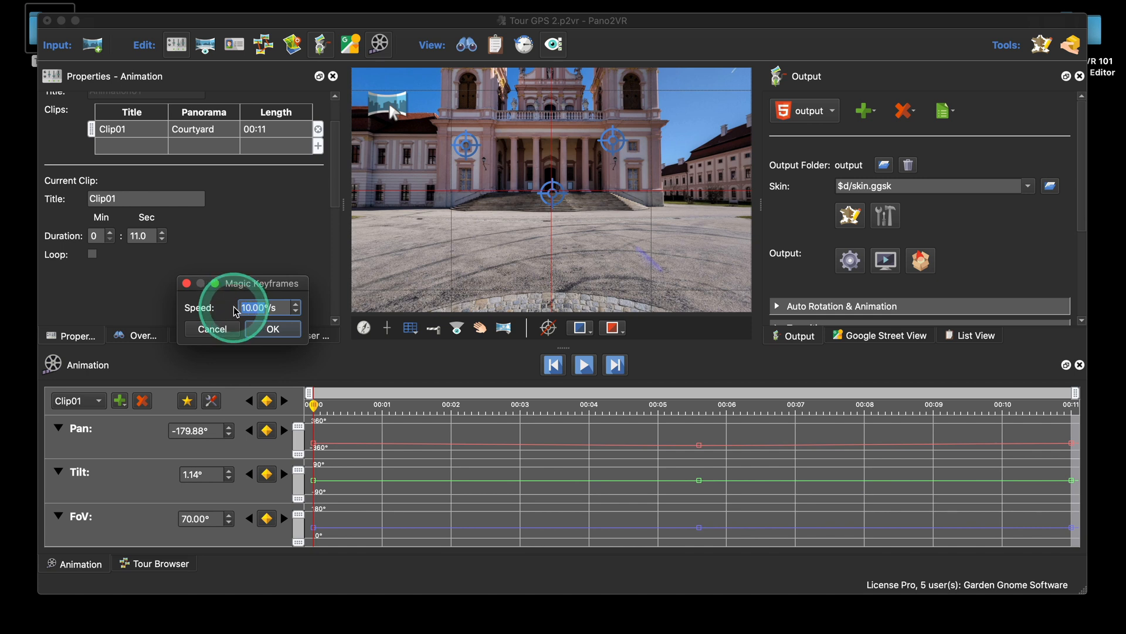
text(20)
click(273, 328)
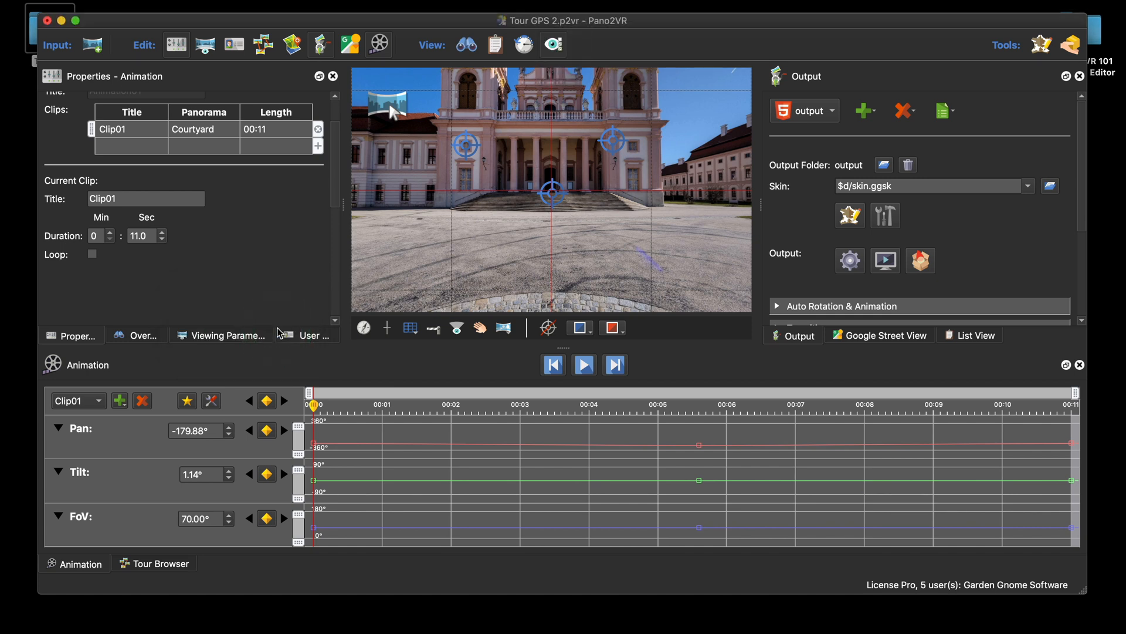
Delete Clip01 and add a new clip for the Courtyard panorama to try the new Magic Keyframes speed
click(141, 401)
double_click(584, 471)
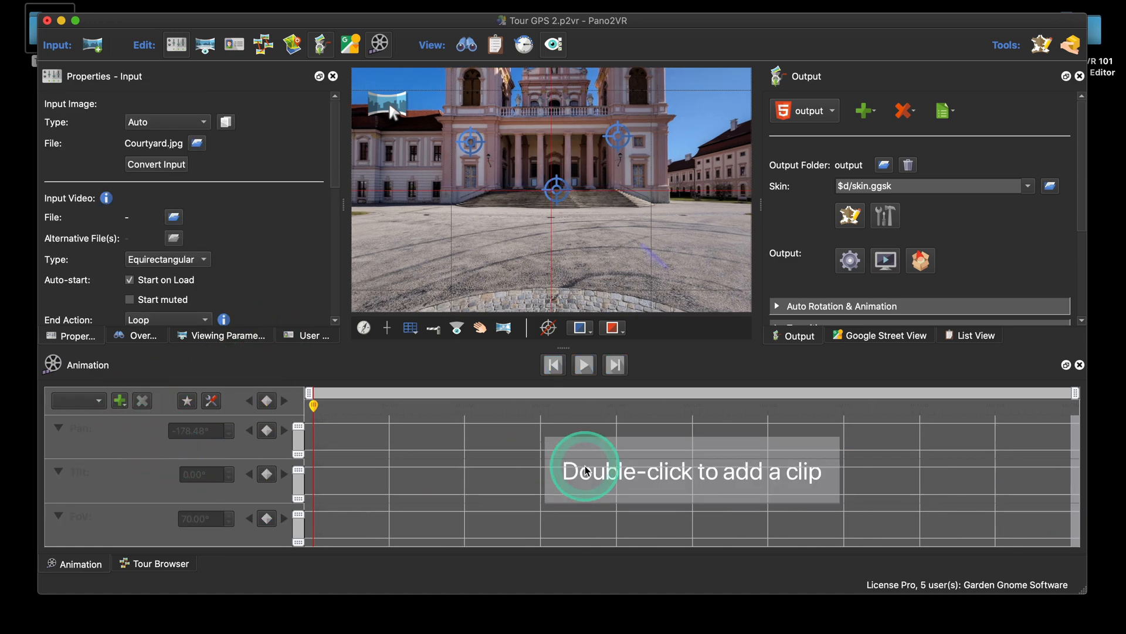
click(225, 476)
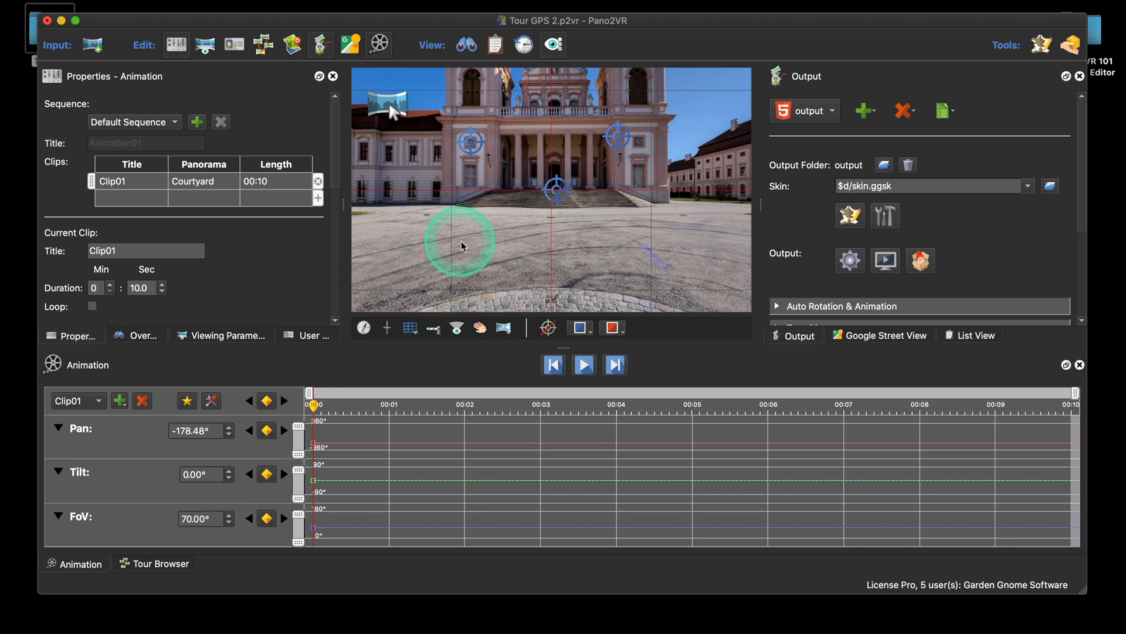
Add two magic keyframes to Clip01, one turned away at a pan of about -234° and one back at the main entrance at about -180°
drag(691, 266, 562, 263)
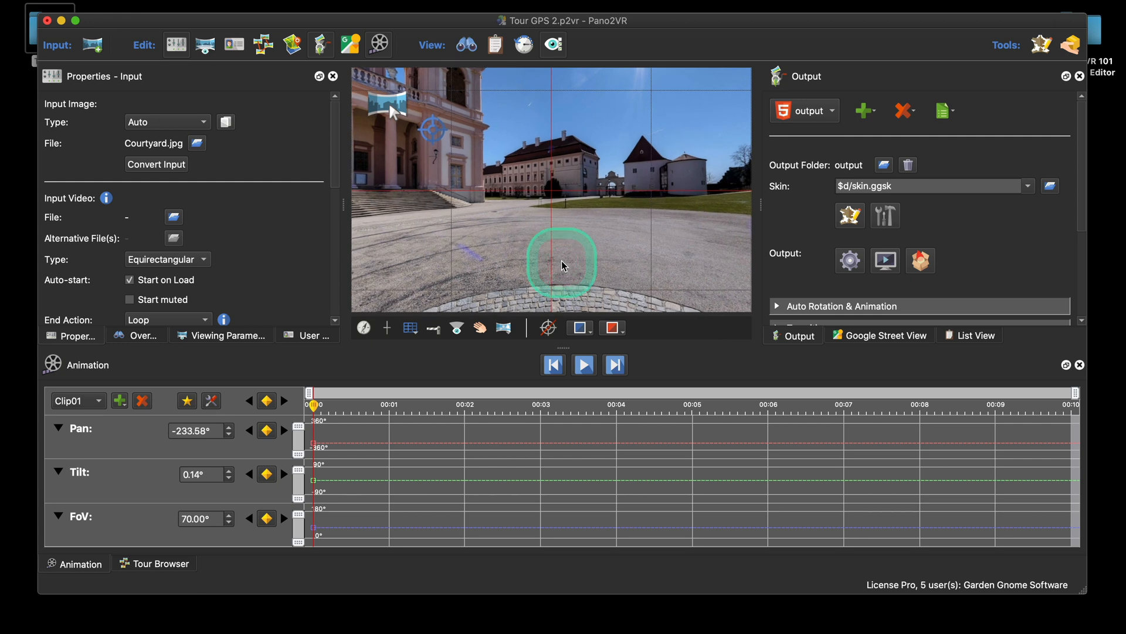
click(416, 335)
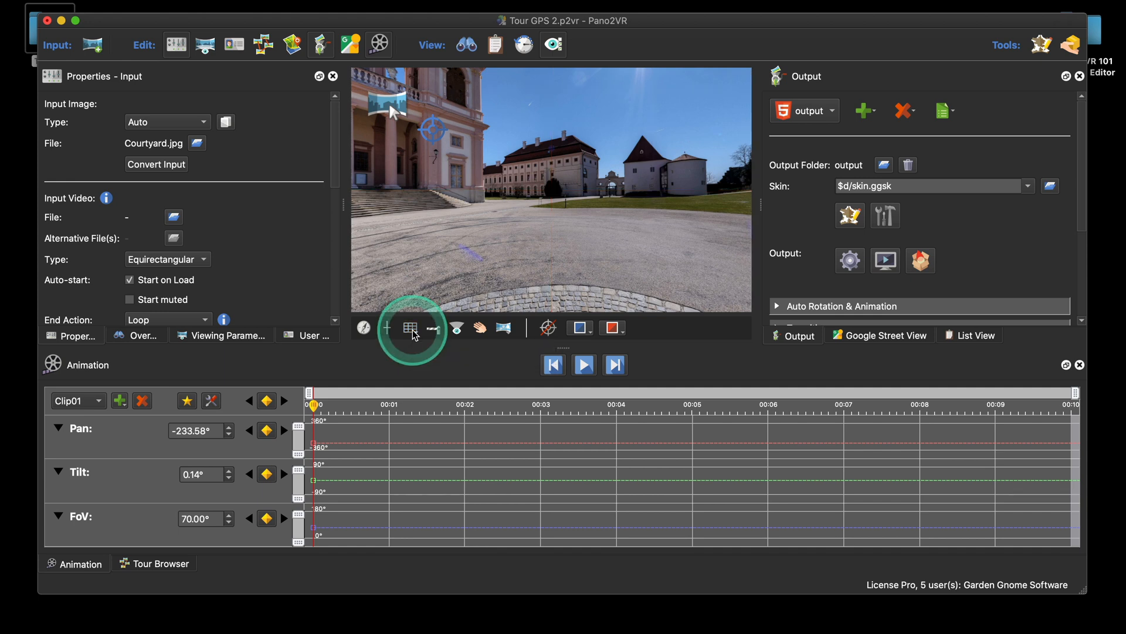
click(415, 335)
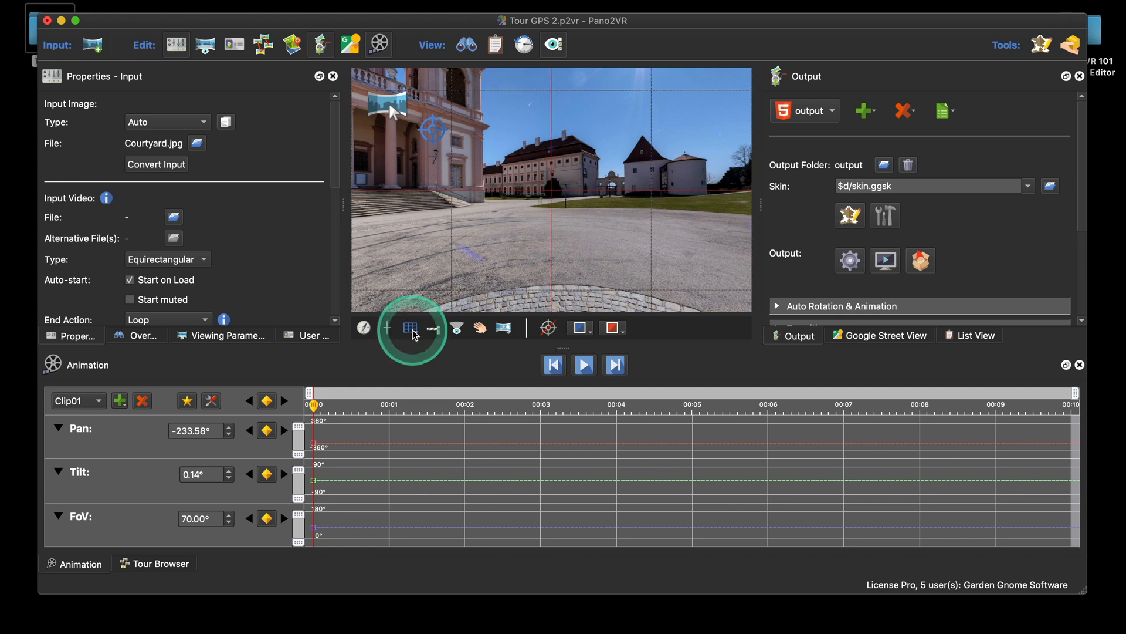
drag(564, 237, 516, 295)
click(187, 402)
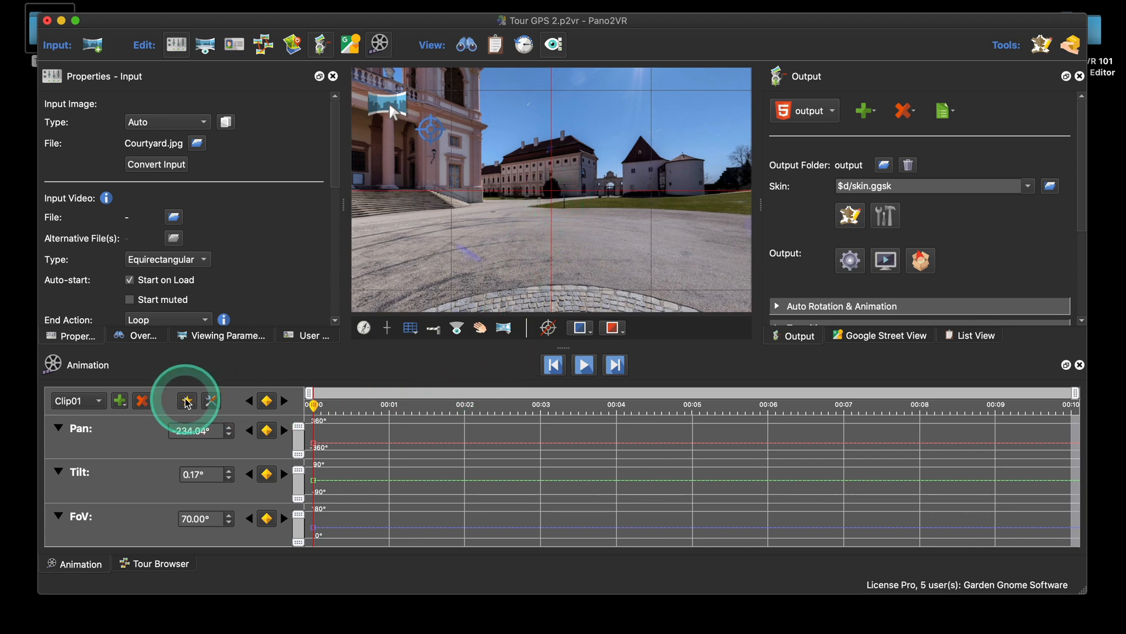
drag(457, 218, 626, 222)
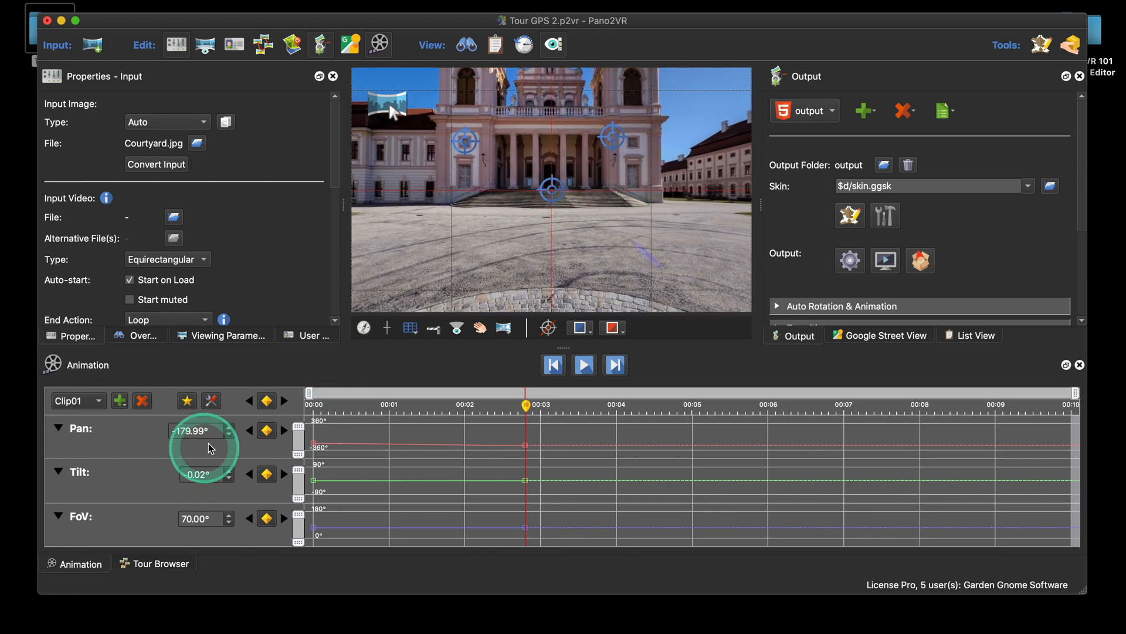
click(188, 402)
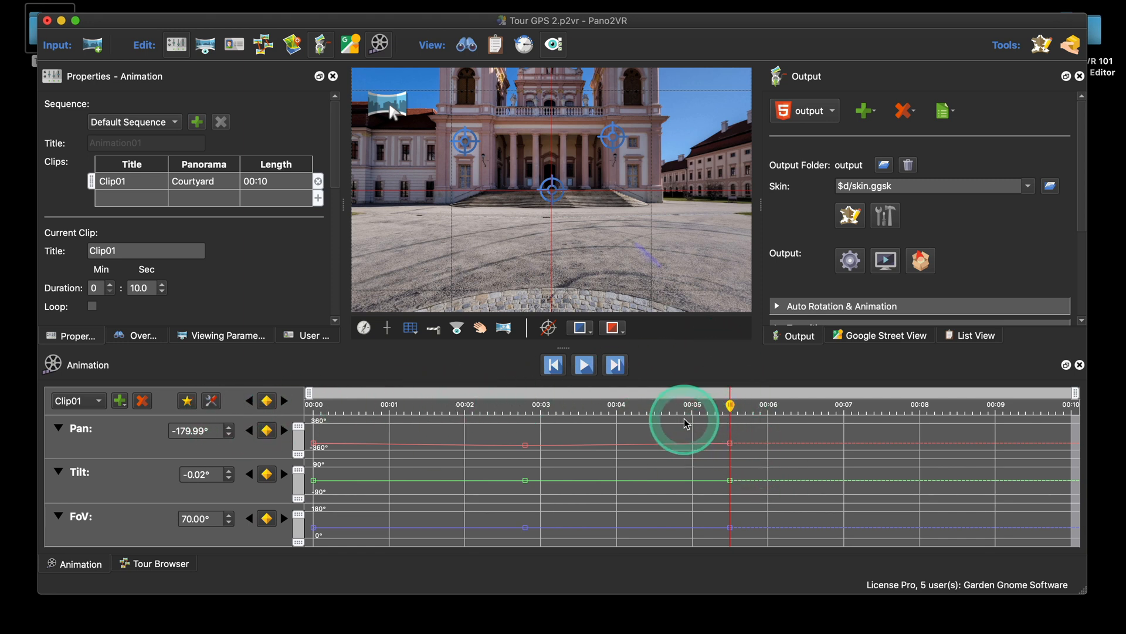
Preview the faster Clip01 from the start and pause playback partway through the return movement
click(553, 364)
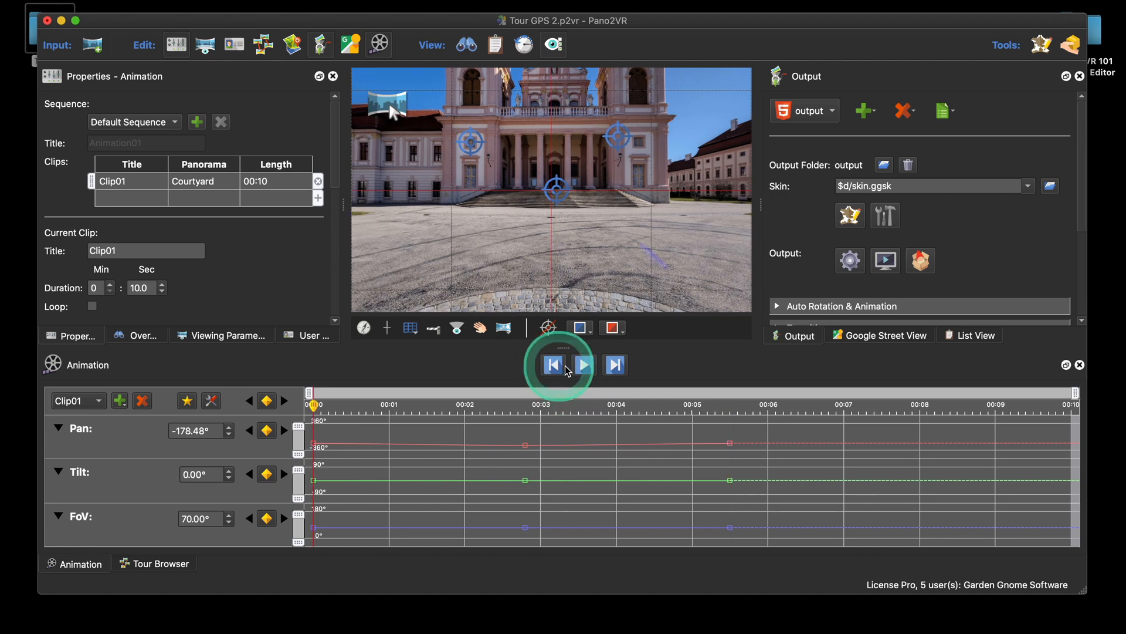
click(584, 364)
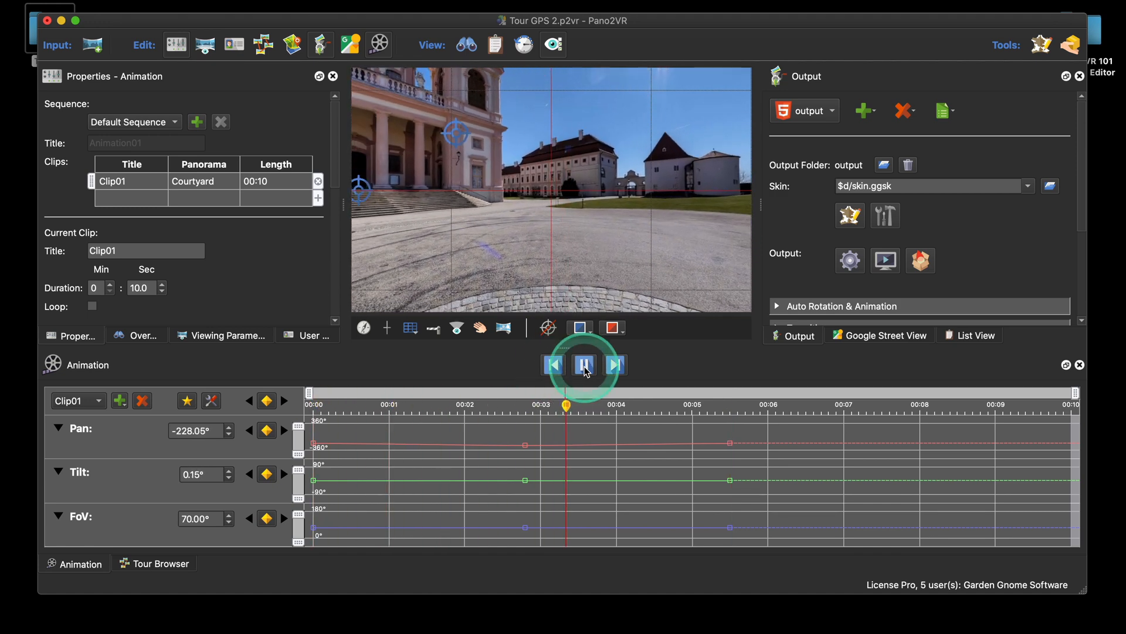
click(585, 367)
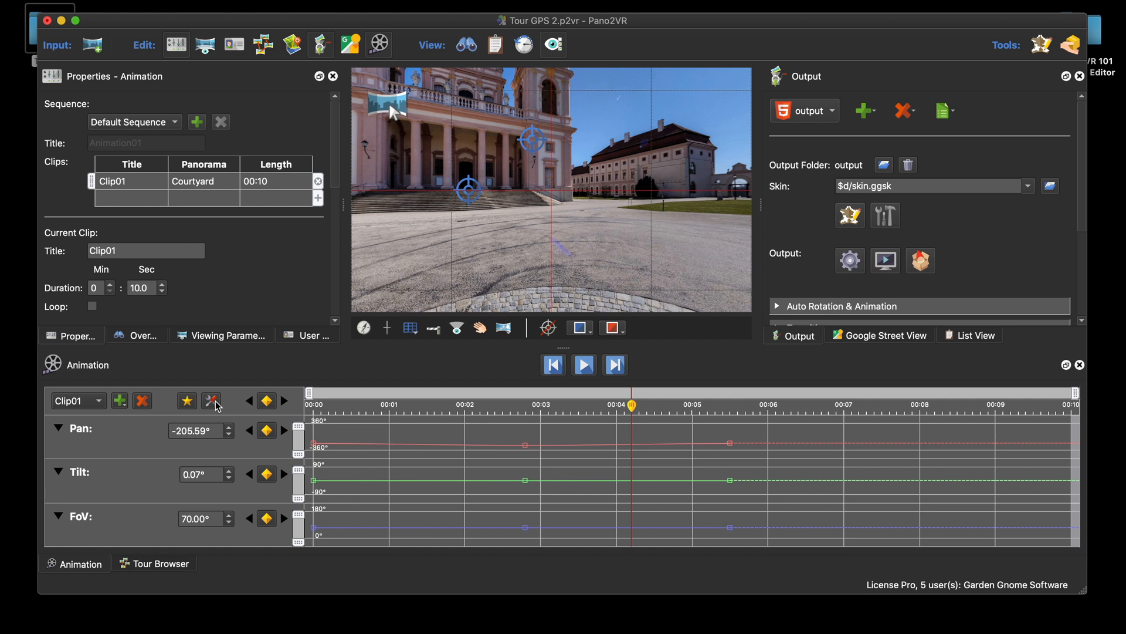
Review the Magic Keyframes speed setting and move the playhead back to the clip's second keyframe
click(212, 400)
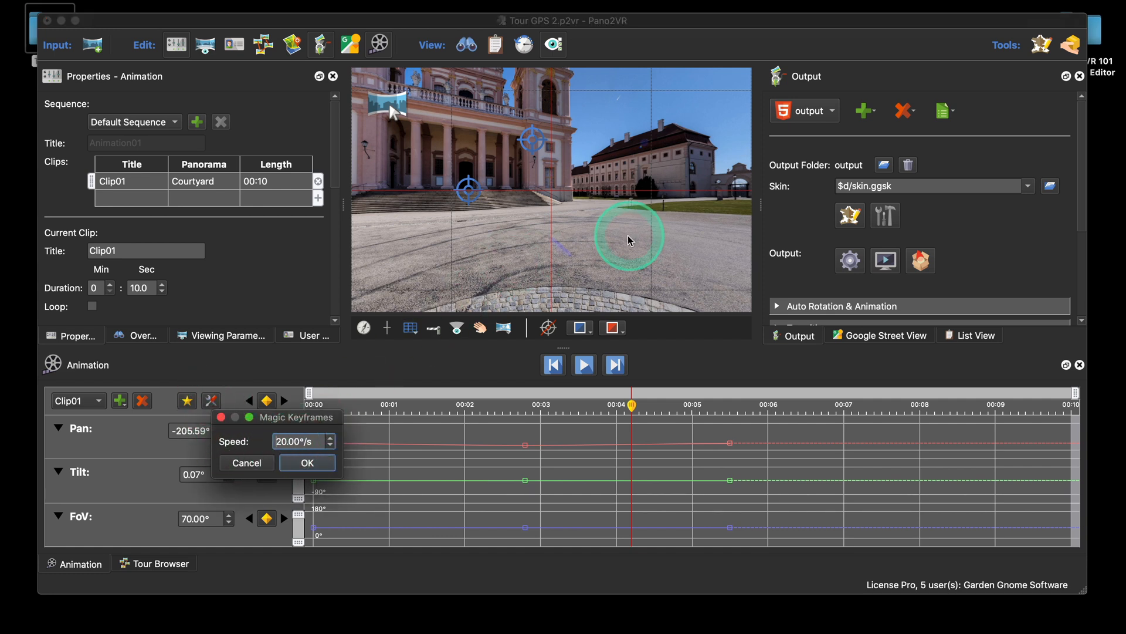
click(247, 462)
drag(573, 264, 497, 250)
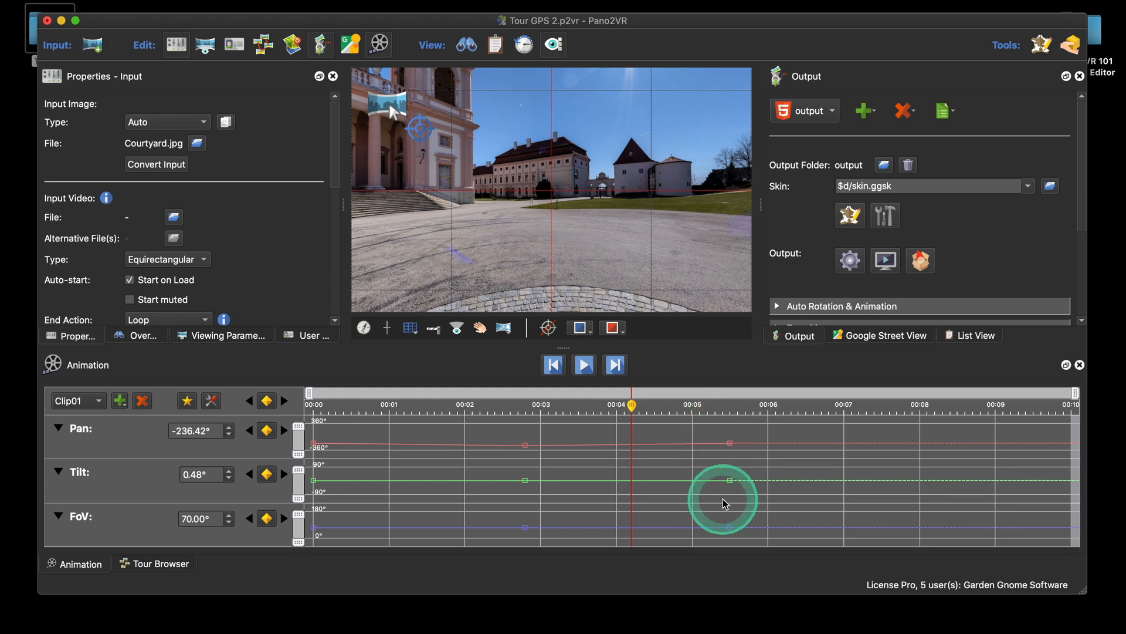
drag(632, 405, 526, 420)
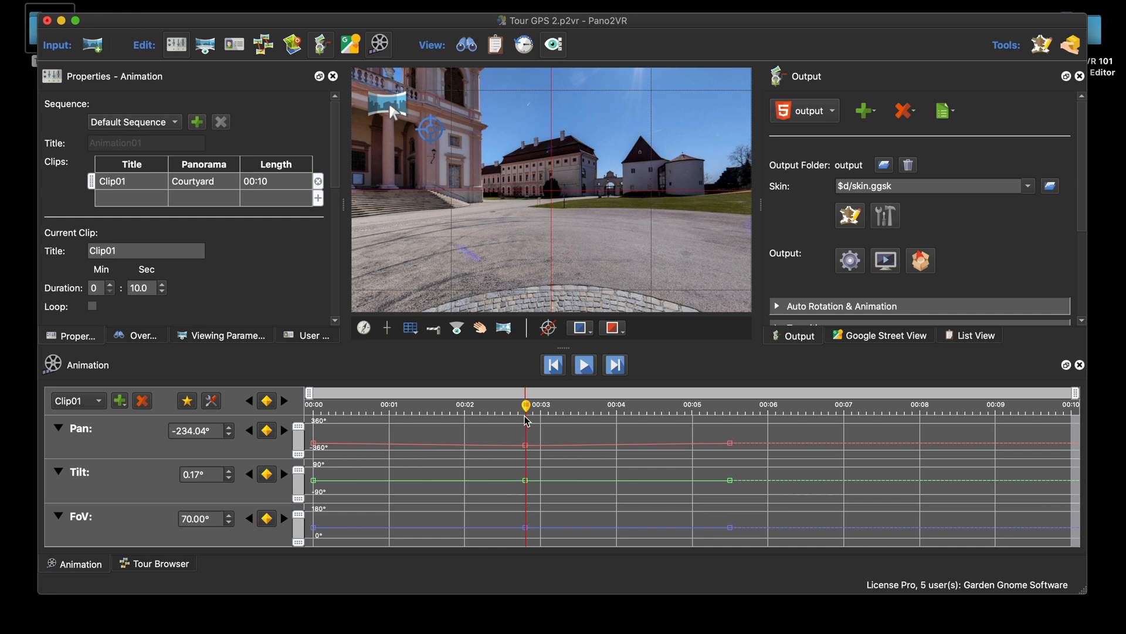
click(211, 401)
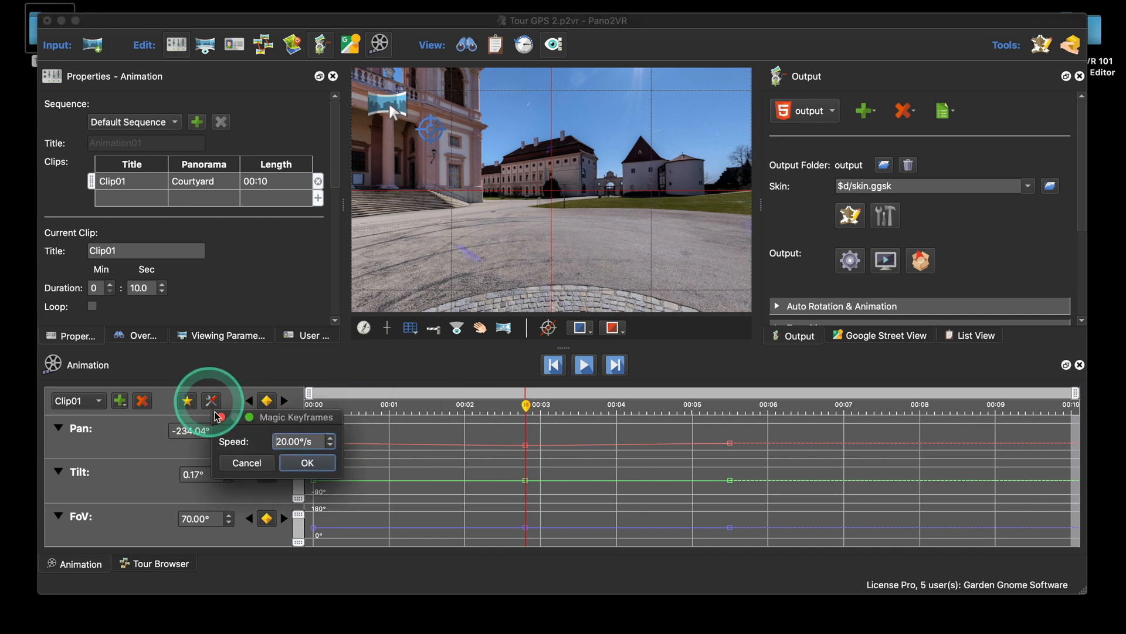
click(280, 464)
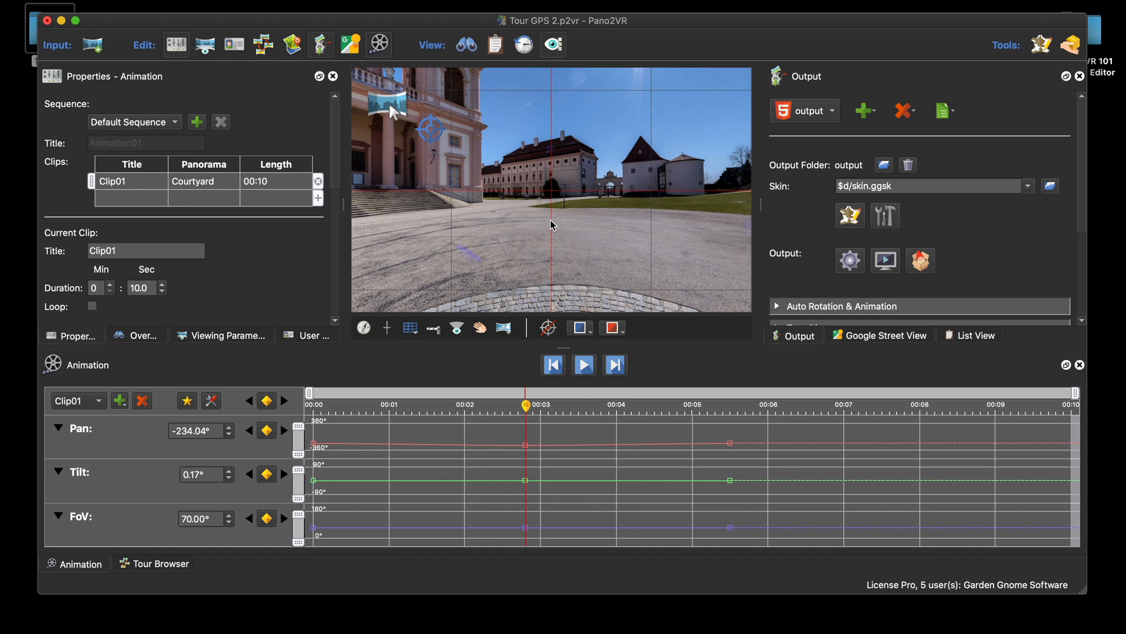
click(569, 196)
click(187, 401)
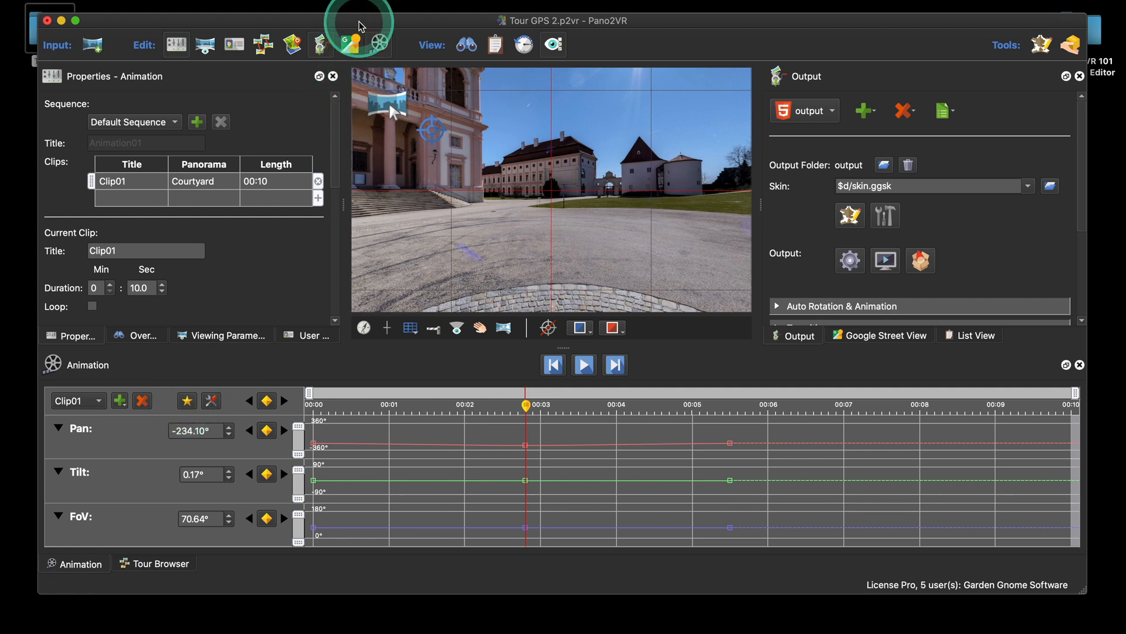
click(187, 401)
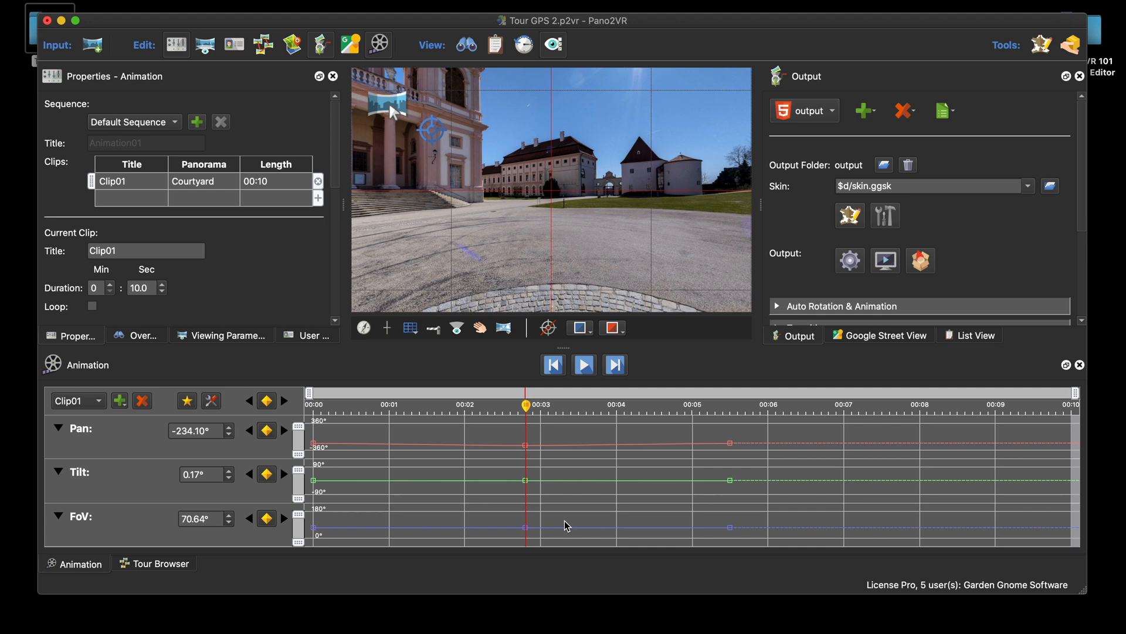
click(856, 532)
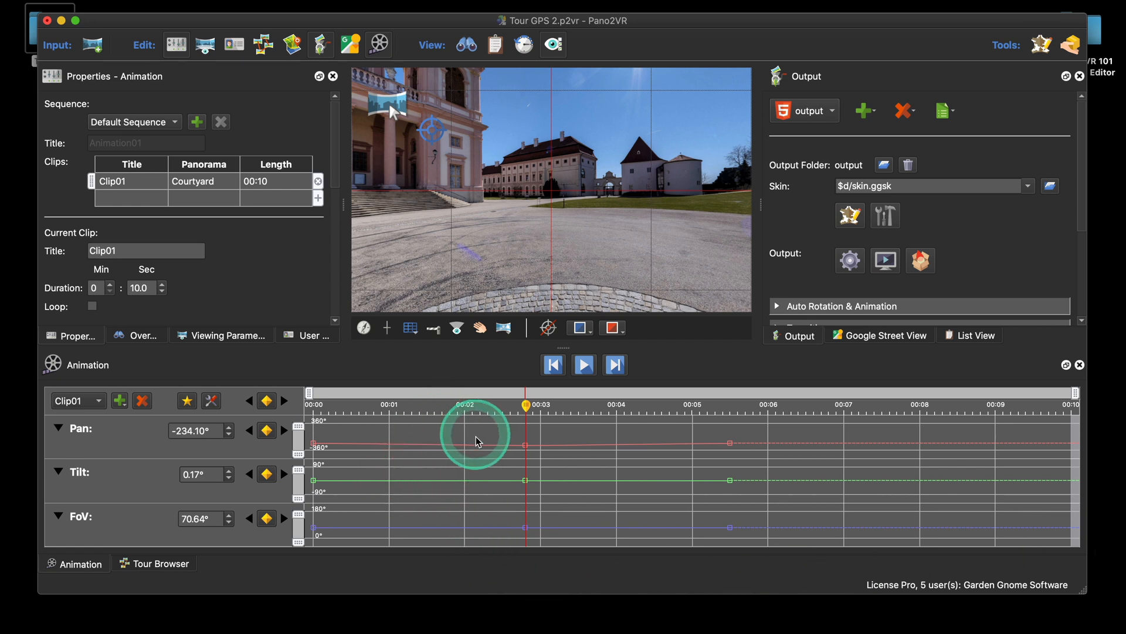
click(185, 403)
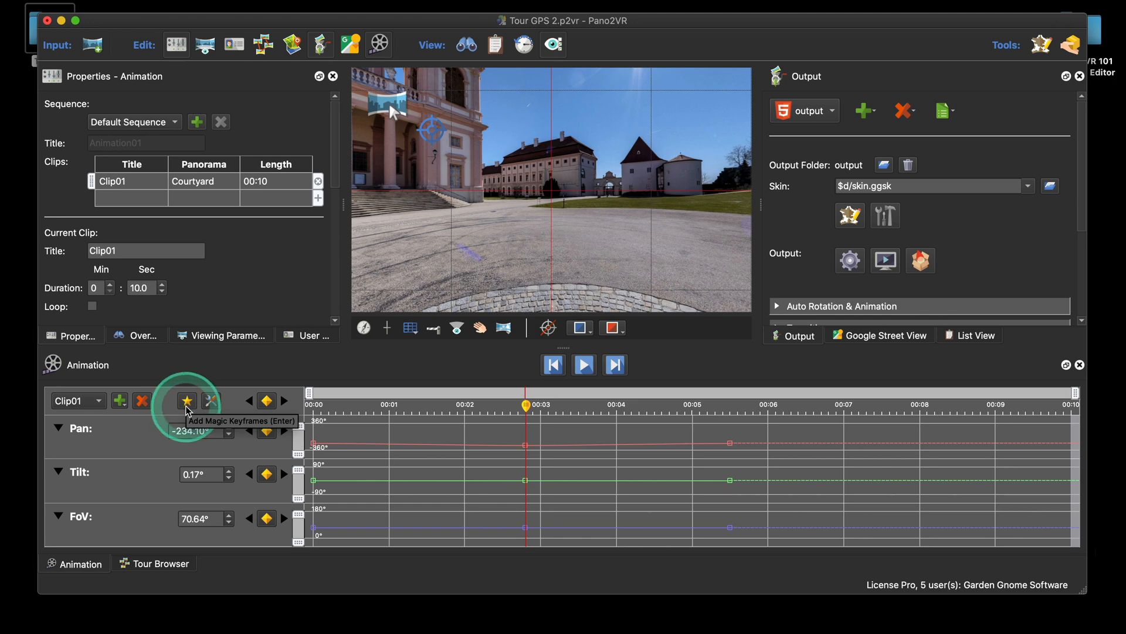
Delete the current Clip01 and add a fresh clip for the Courtyard panorama
click(142, 401)
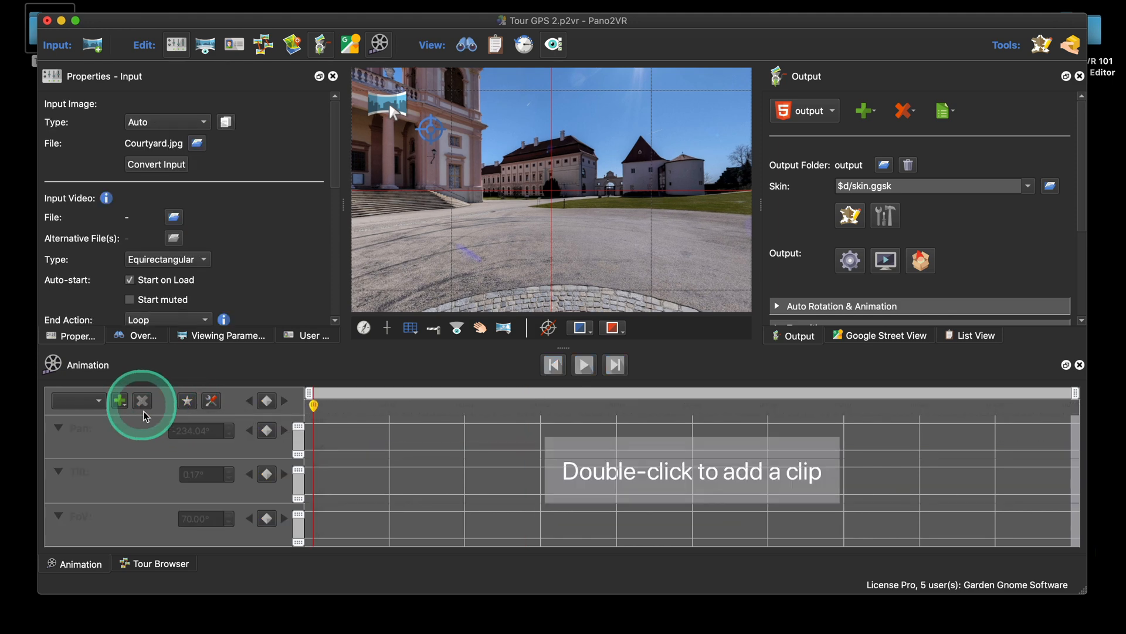
double_click(600, 477)
click(237, 477)
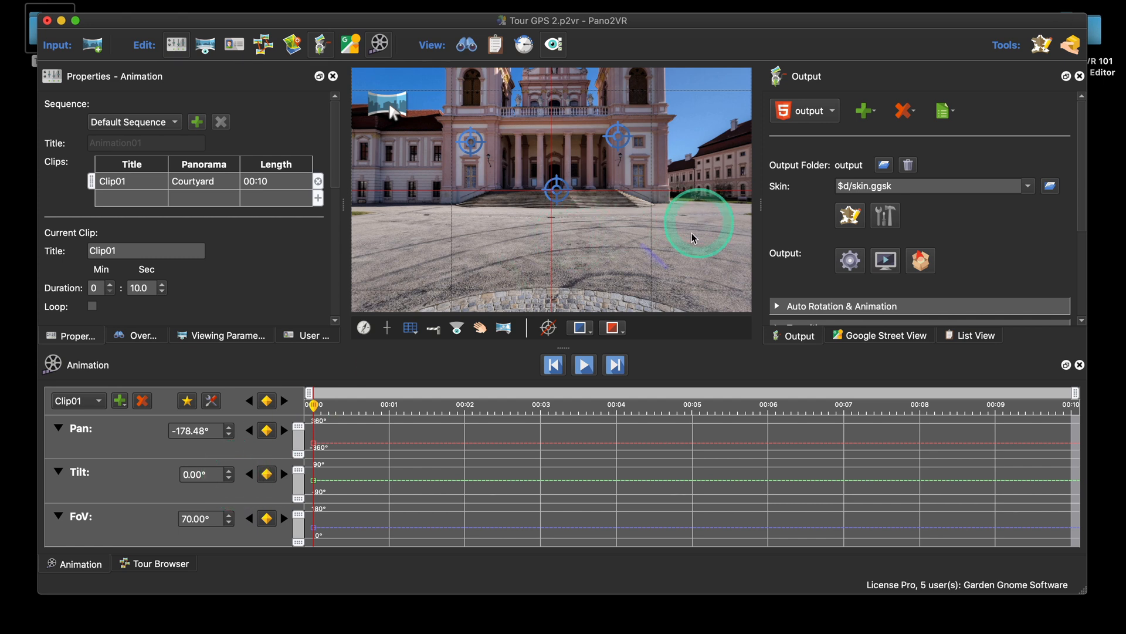
Add pan, tilt and FoV keyframes at 2 seconds with the view turned away from the entrance to a pan of about -234°
drag(314, 405, 466, 408)
drag(659, 193, 628, 212)
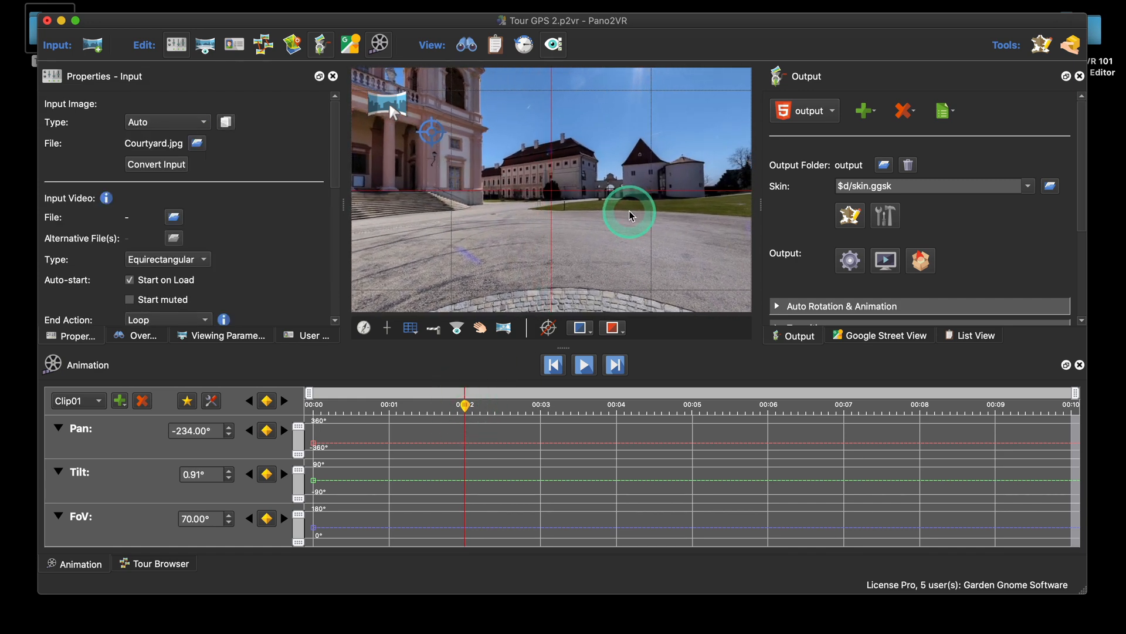
click(267, 401)
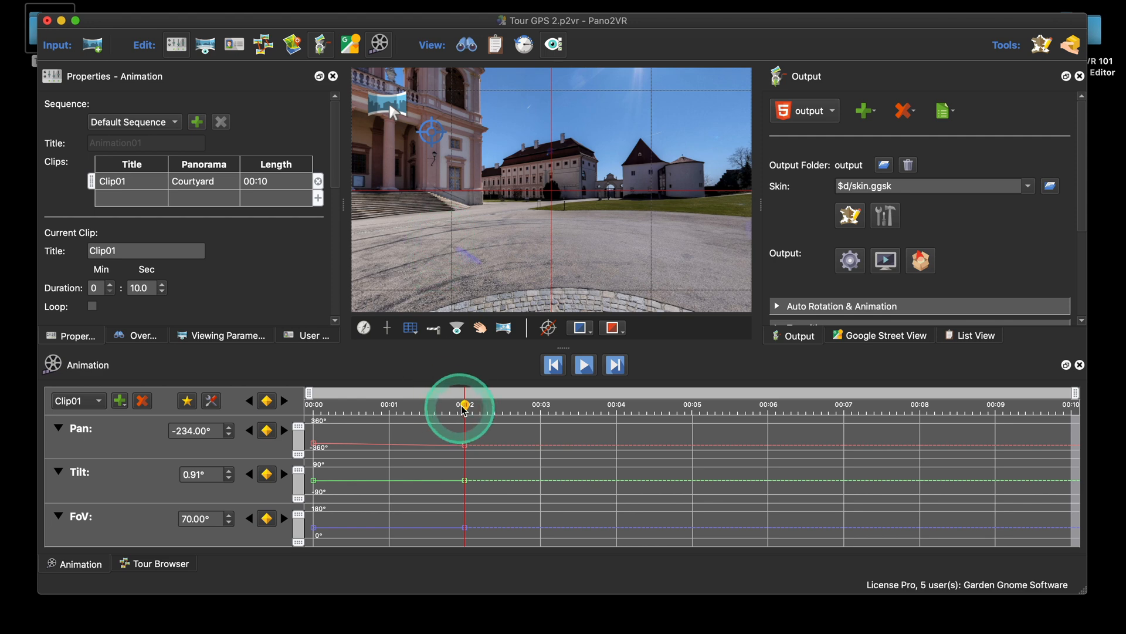
Turn the view back to the entrance at a pan of -180° and add a third set of keyframes with a magic keyframe
drag(465, 406, 619, 418)
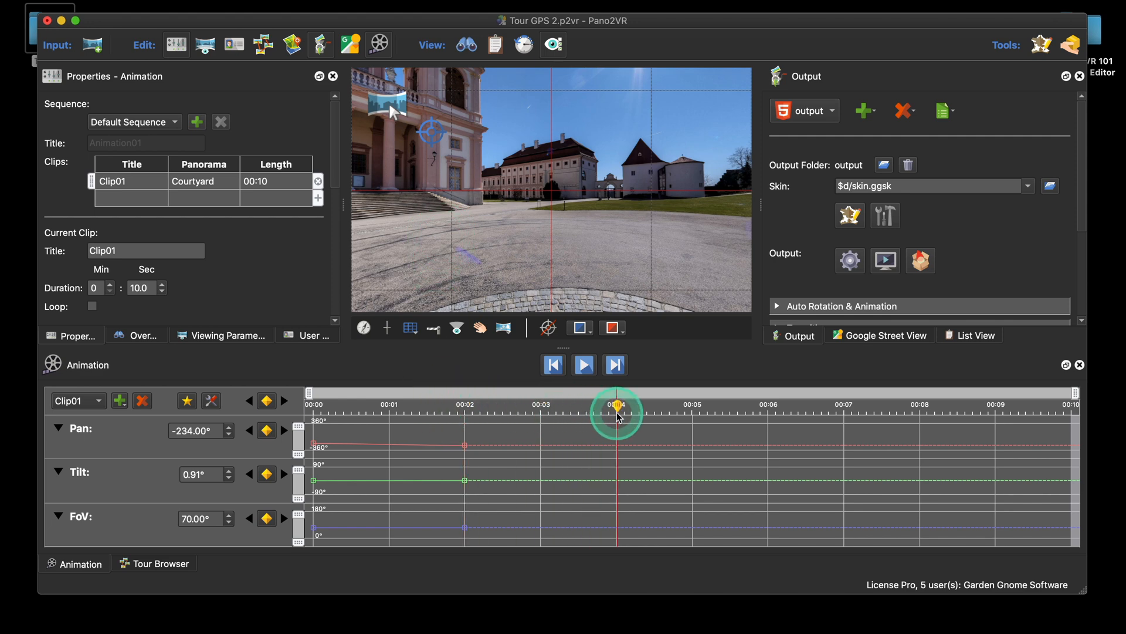
drag(531, 240, 603, 220)
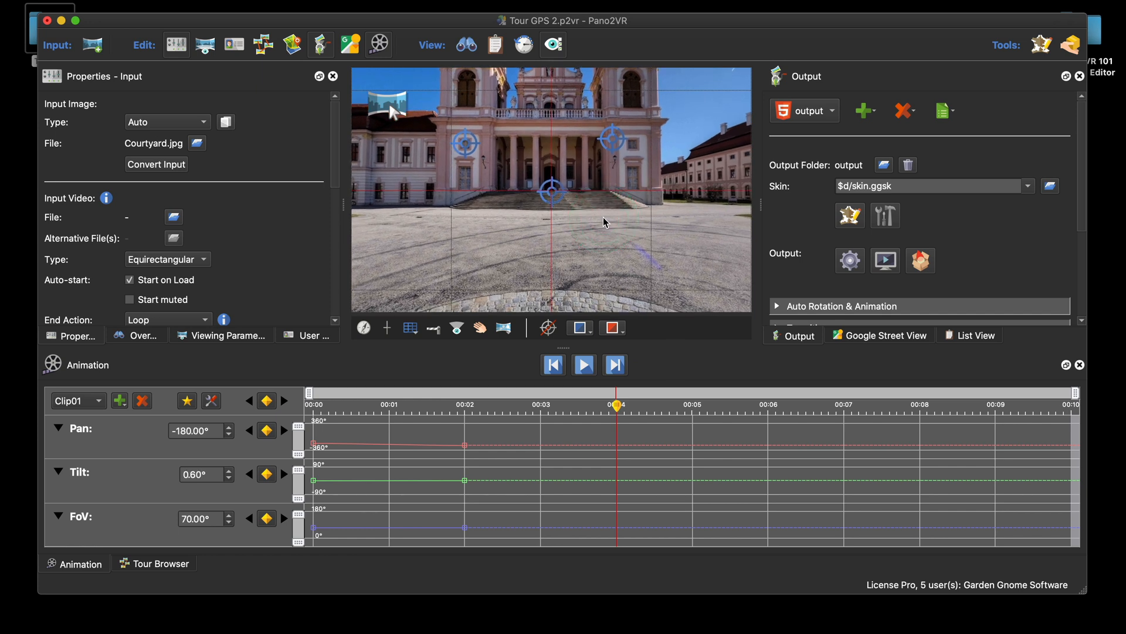
key(Return)
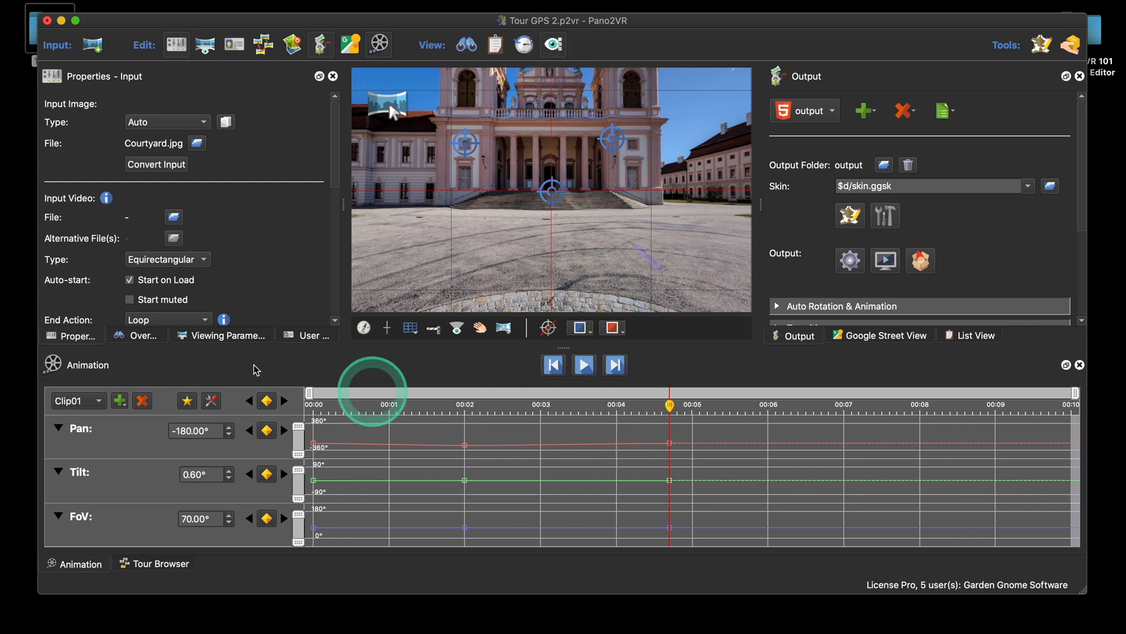
Check the Magic Keyframes speed setting and dismiss it without changes
click(211, 401)
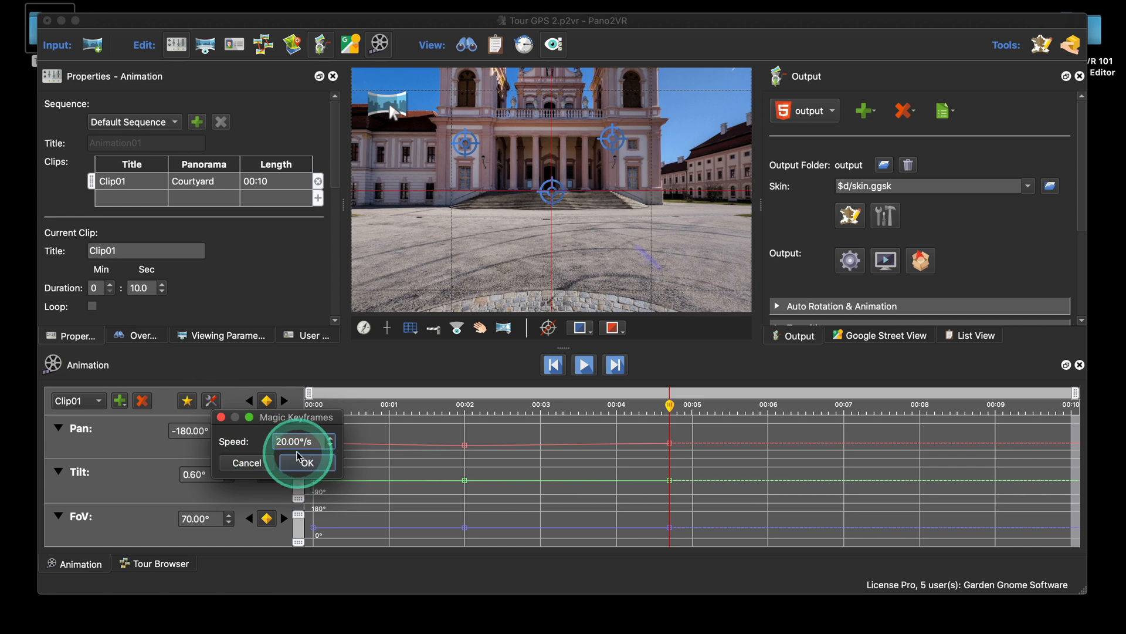
drag(317, 441, 266, 444)
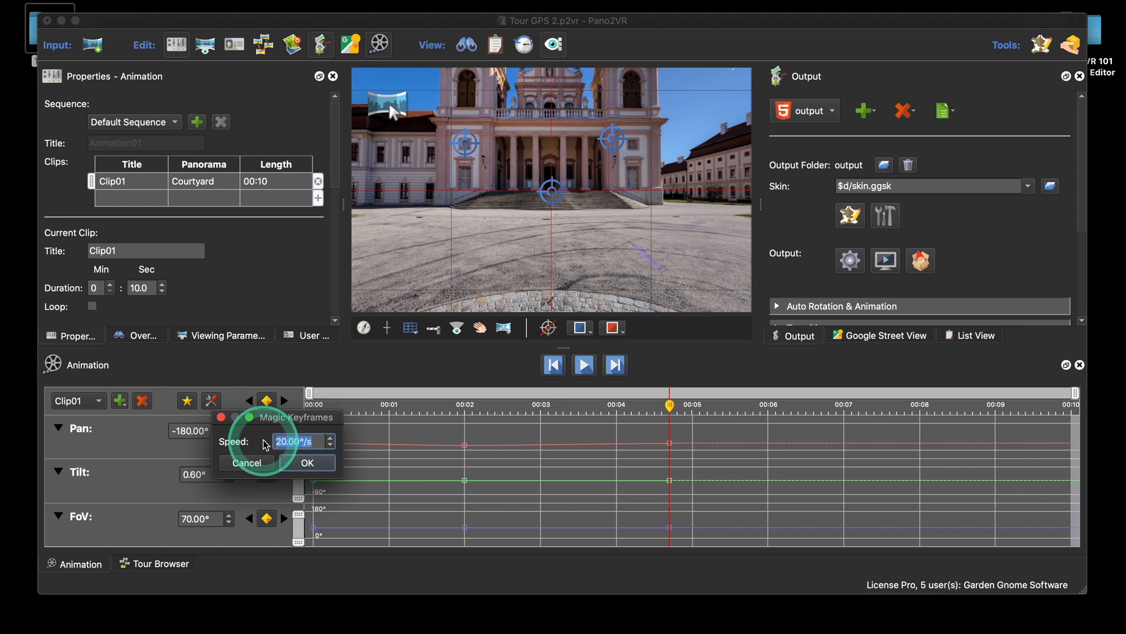
click(246, 463)
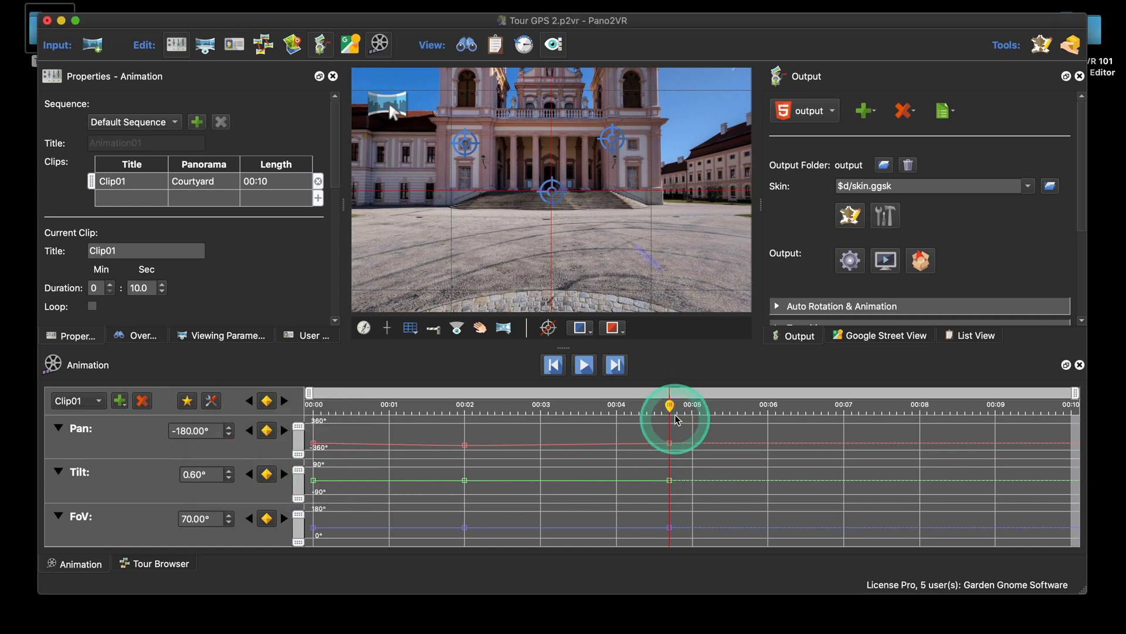
Select the last set of pan, tilt and FoV keyframes and move it, along with the playhead, to 4 seconds
drag(677, 420, 697, 503)
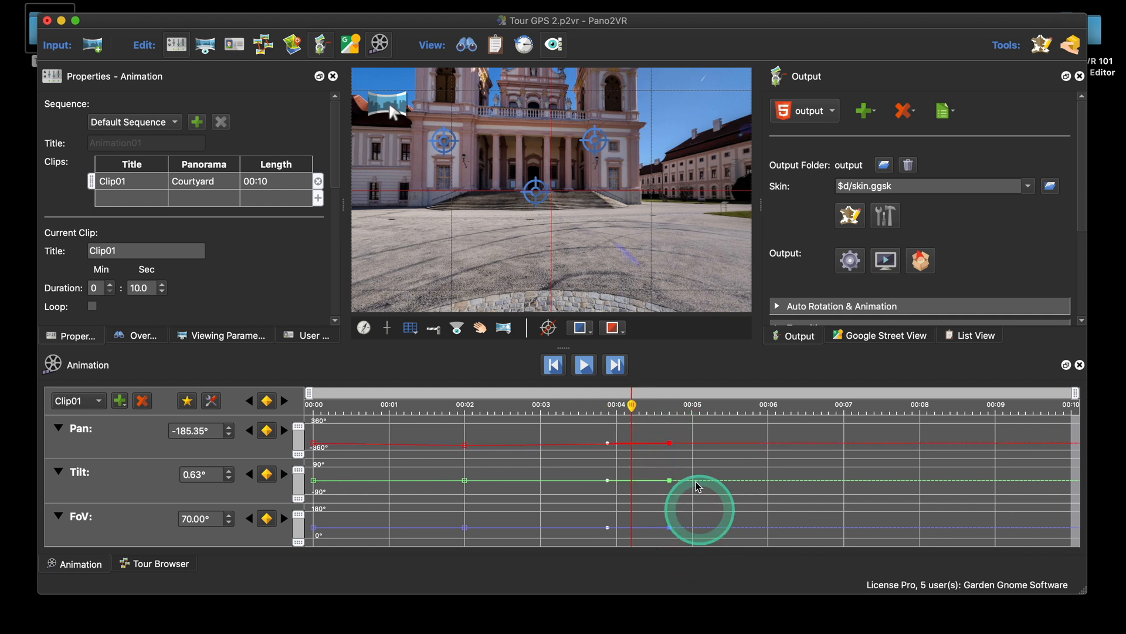
click(670, 446)
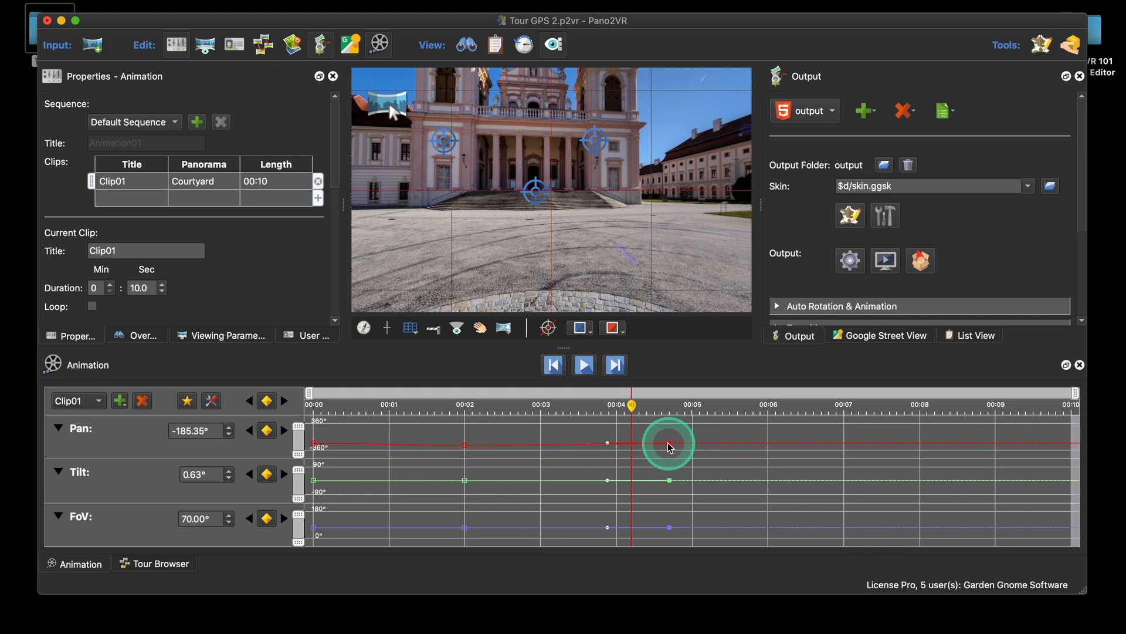
drag(671, 447, 617, 443)
drag(633, 404, 618, 405)
drag(619, 452, 424, 416)
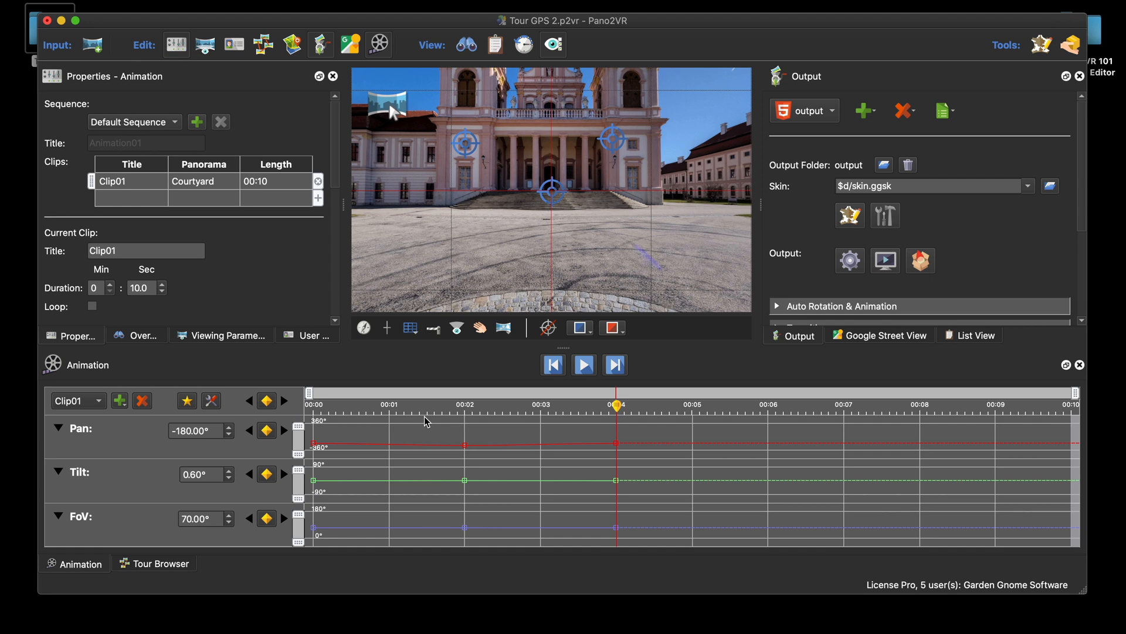
Select all keyframes and stretch their timing proportionally until the last set lands at 8 seconds
click(427, 422)
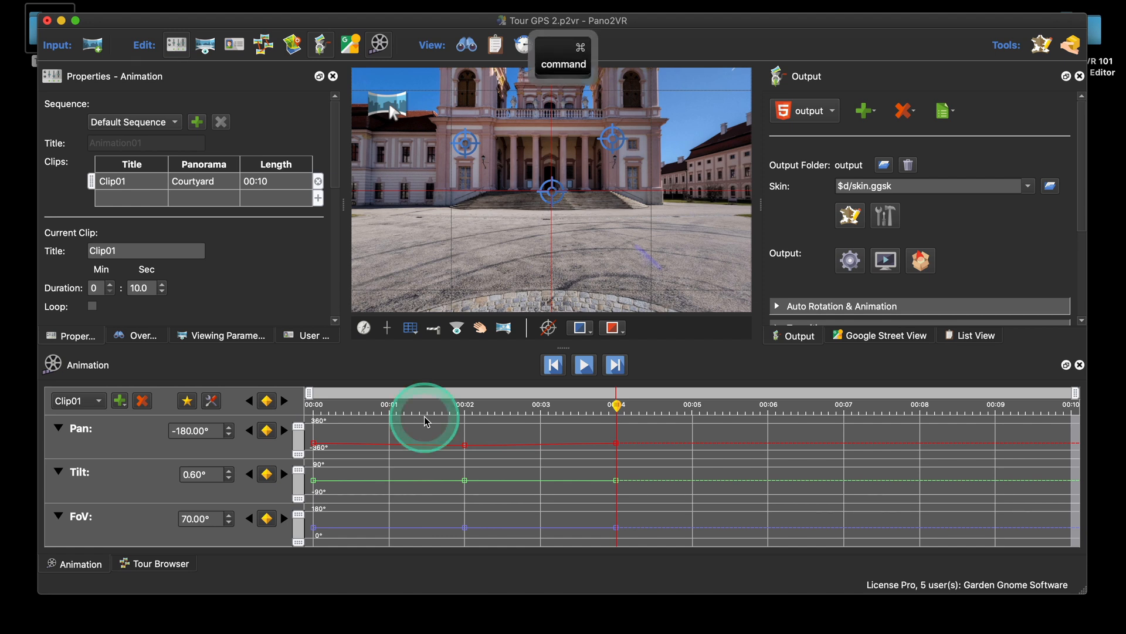
key(super+a)
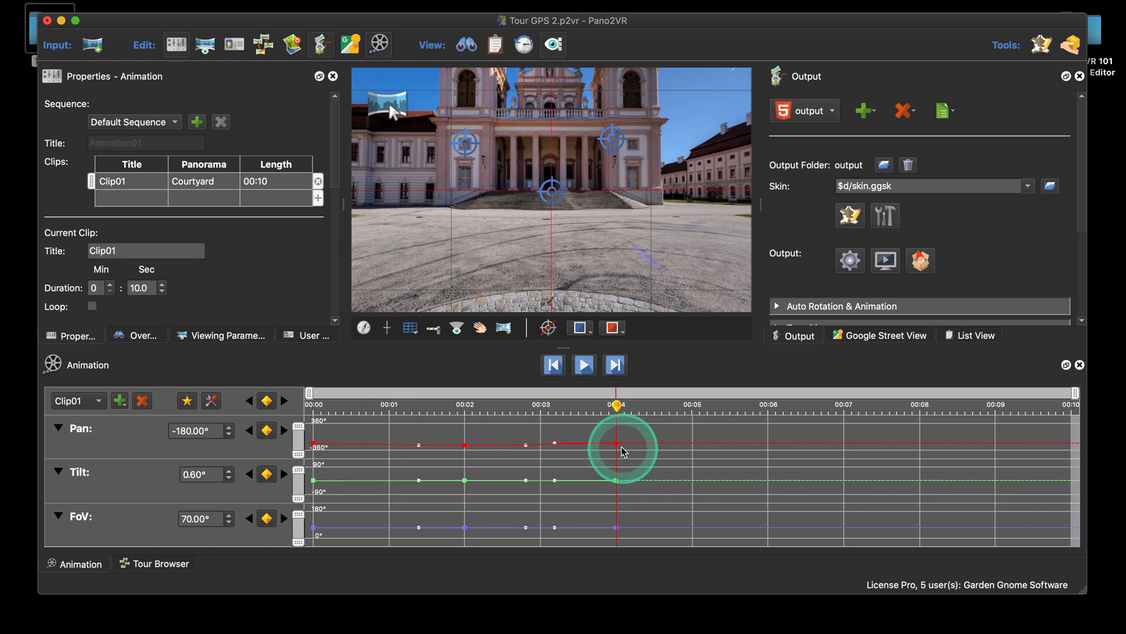
key(alt)
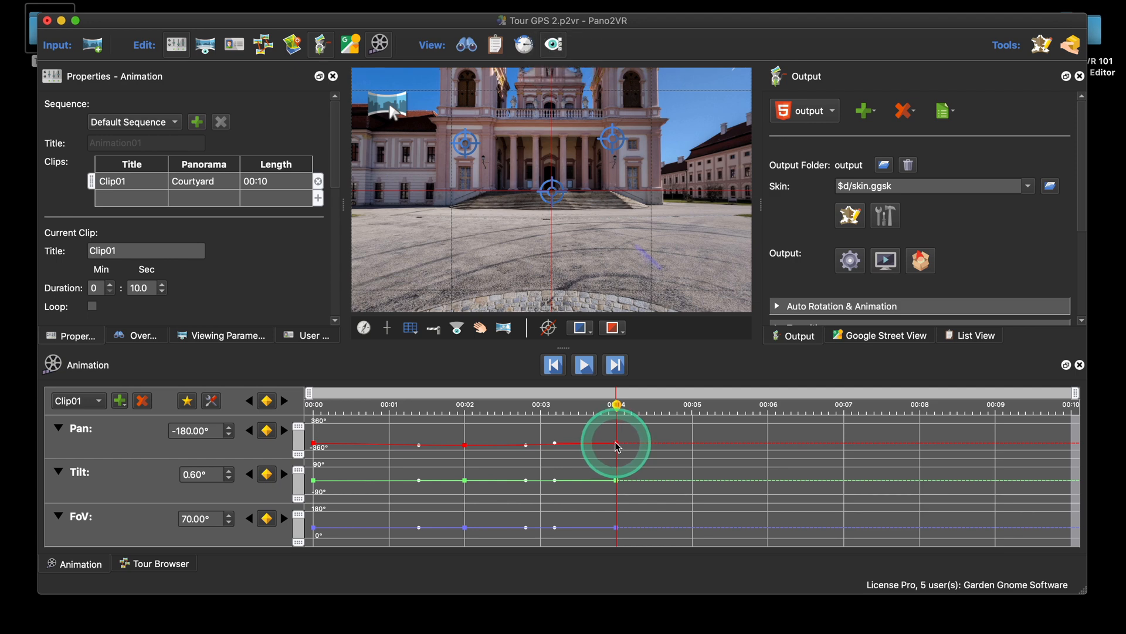
drag(615, 441, 847, 452)
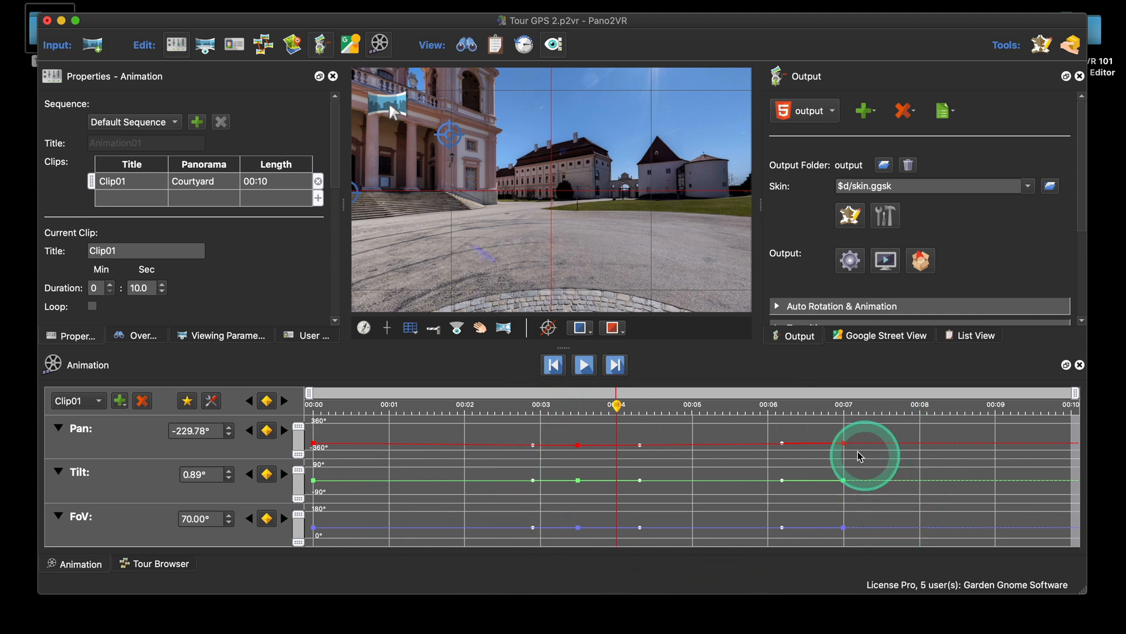
drag(843, 448, 924, 454)
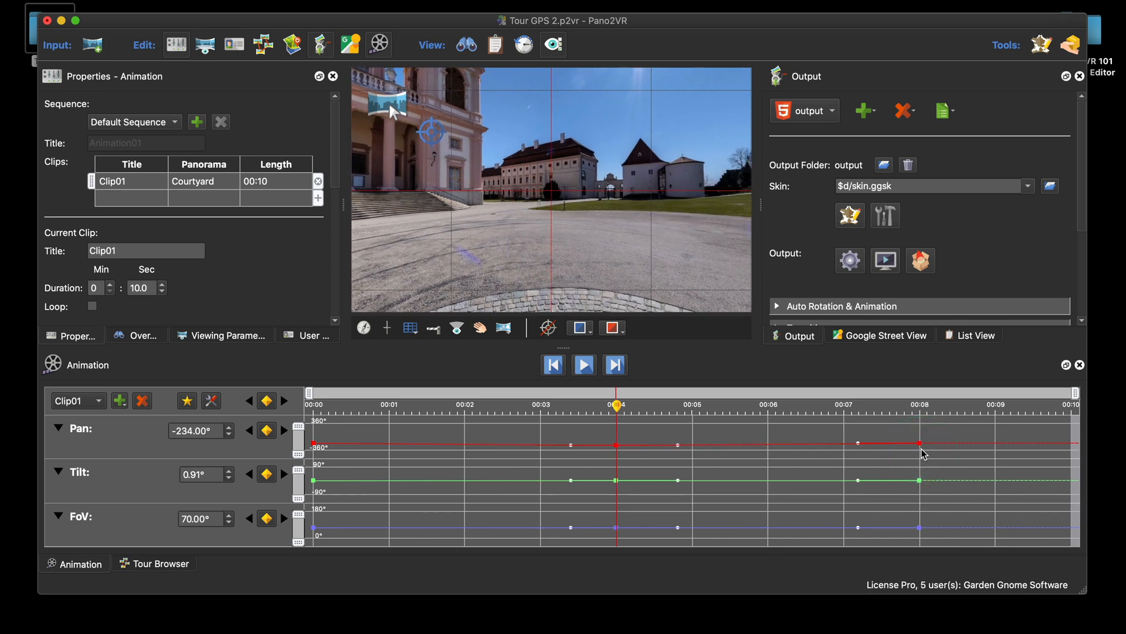
Compress the timing of all keyframes proportionally until the last set lands at 7 seconds, and clear the selection
click(921, 449)
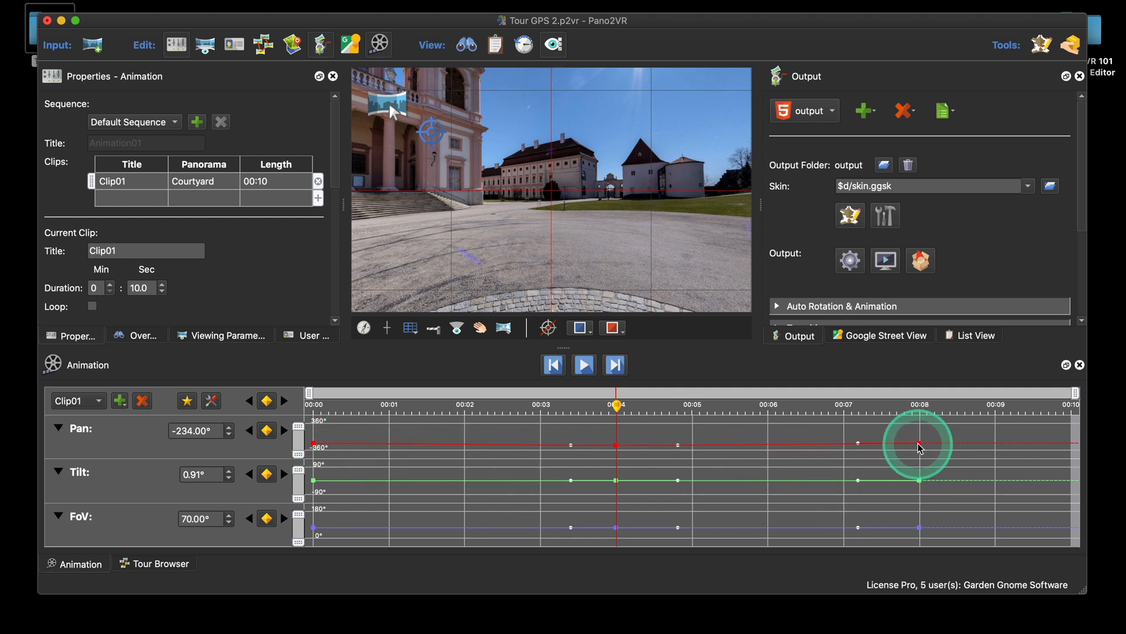
drag(922, 447, 845, 451)
click(811, 433)
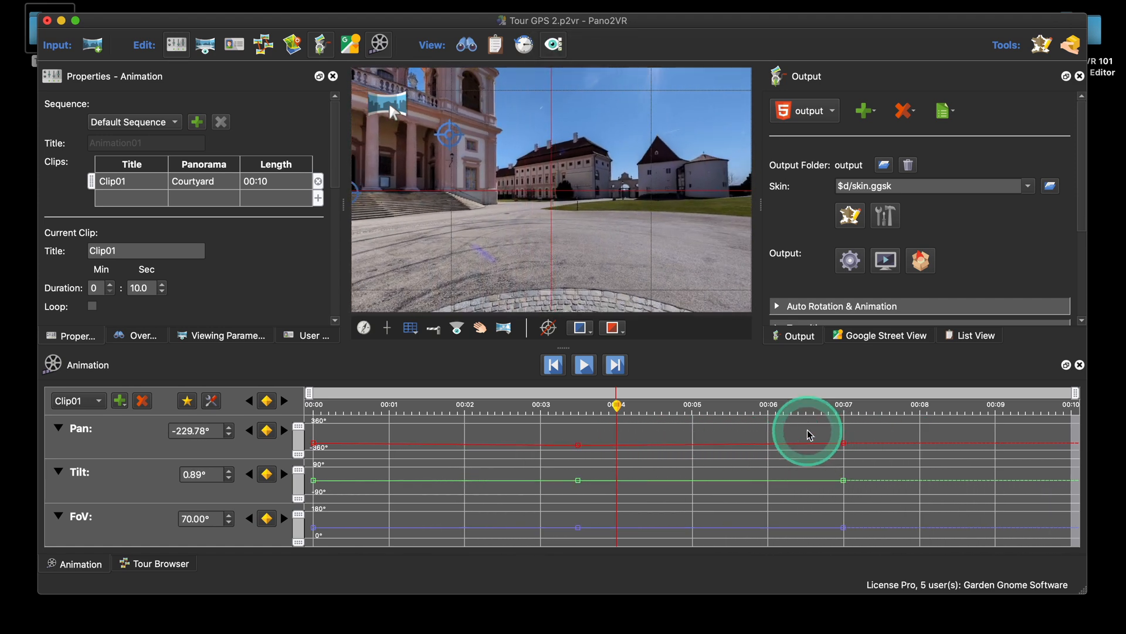
Select the last two keyframe sets, extend the selection to all keyframes, and scale their timing so the last set lands at 4 seconds
click(844, 444)
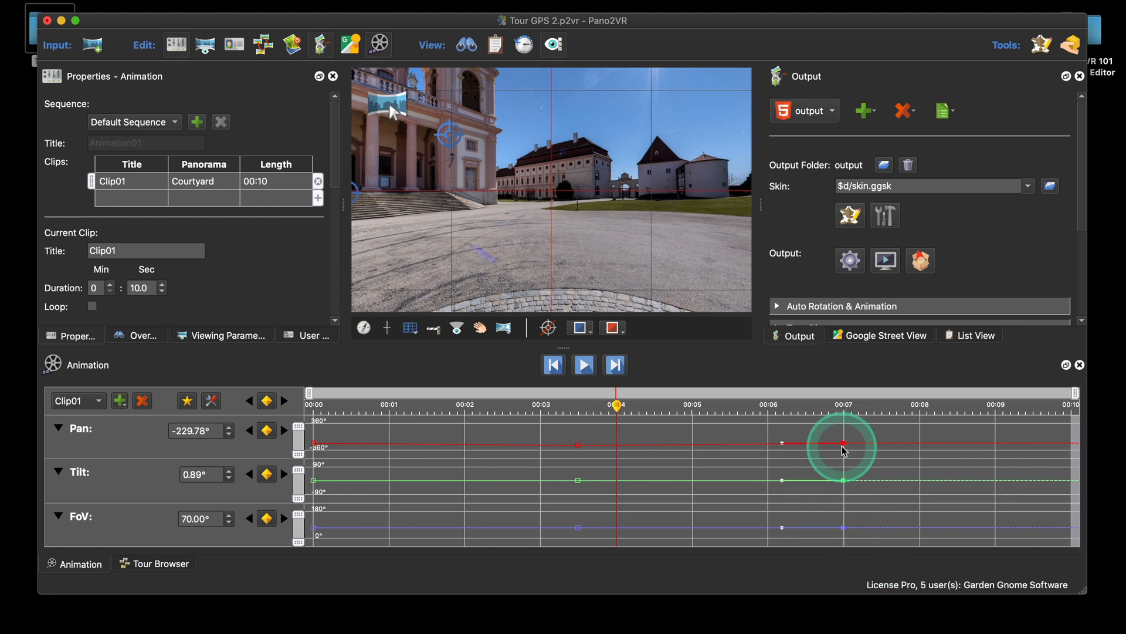
drag(836, 449, 786, 446)
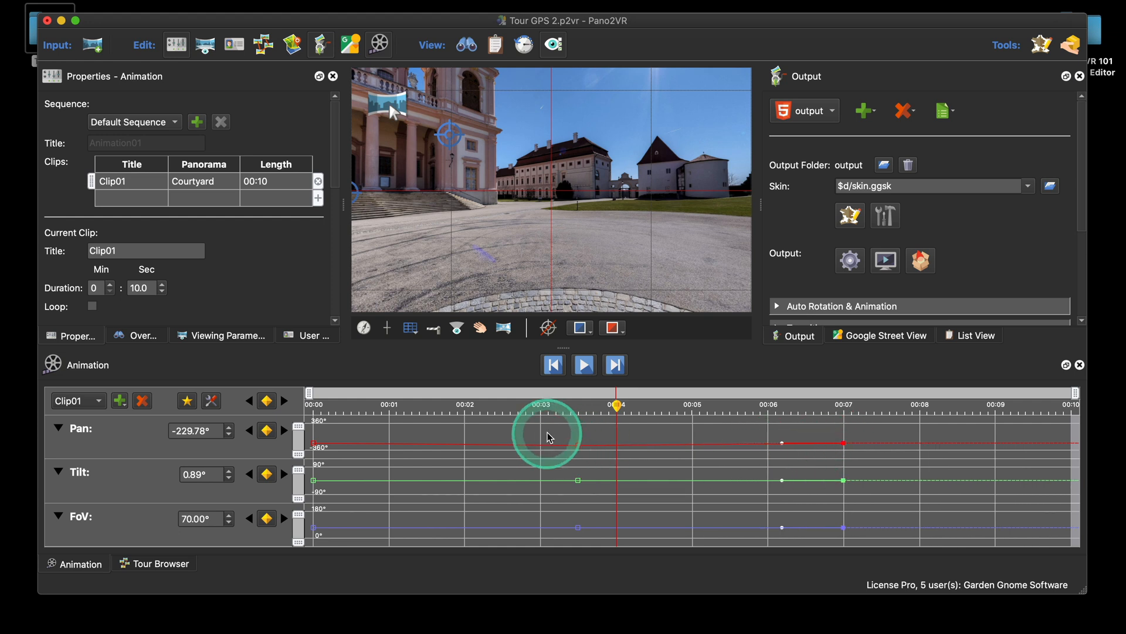
drag(548, 427, 875, 565)
click(845, 444)
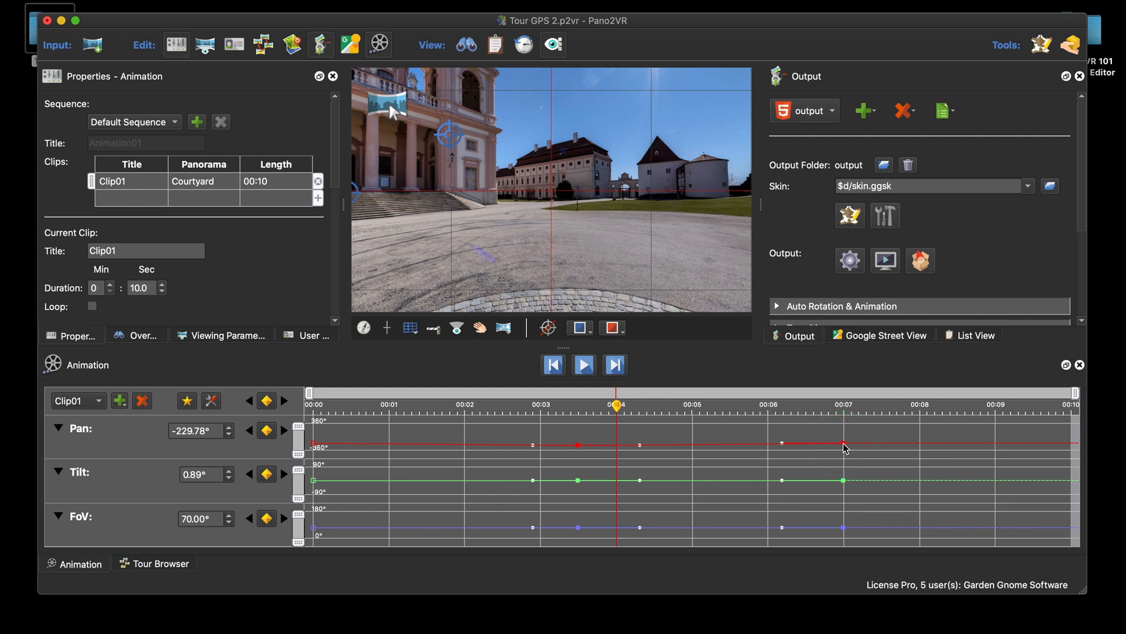
mouse_move(845, 449)
mouse_down()
mouse_move(734, 447)
mouse_move(839, 451)
mouse_up()
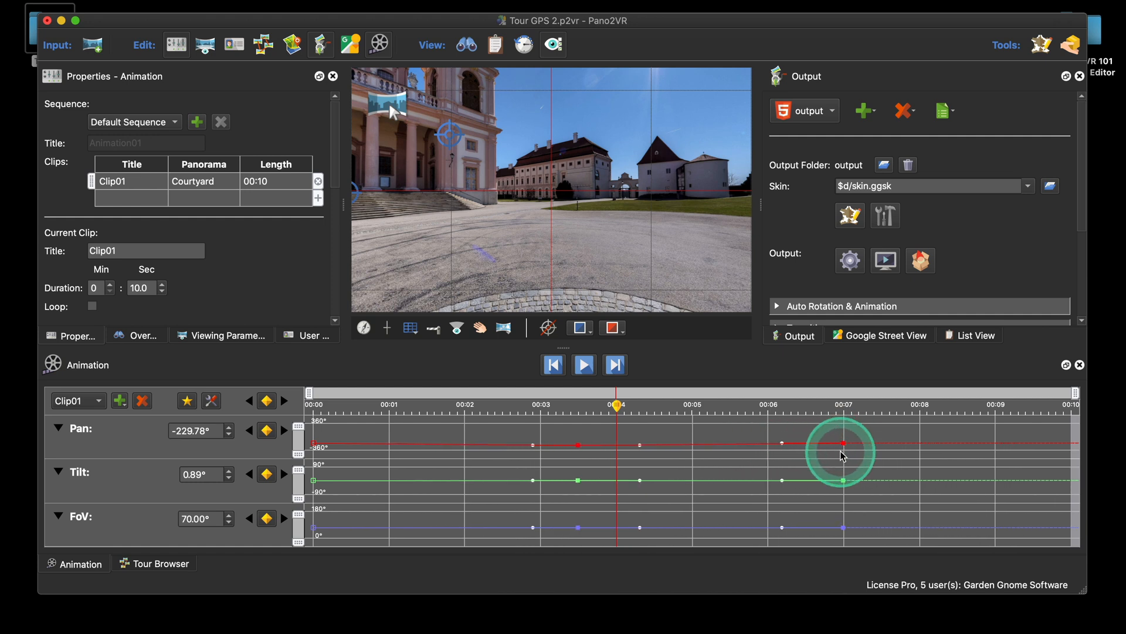
super+click(843, 456)
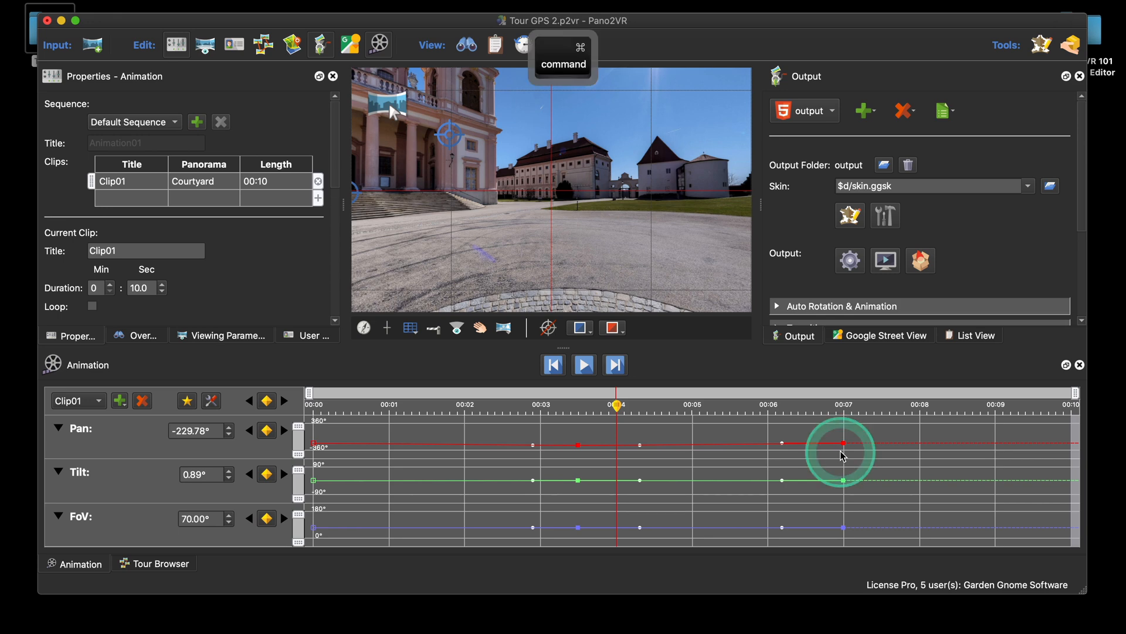
key(super+a)
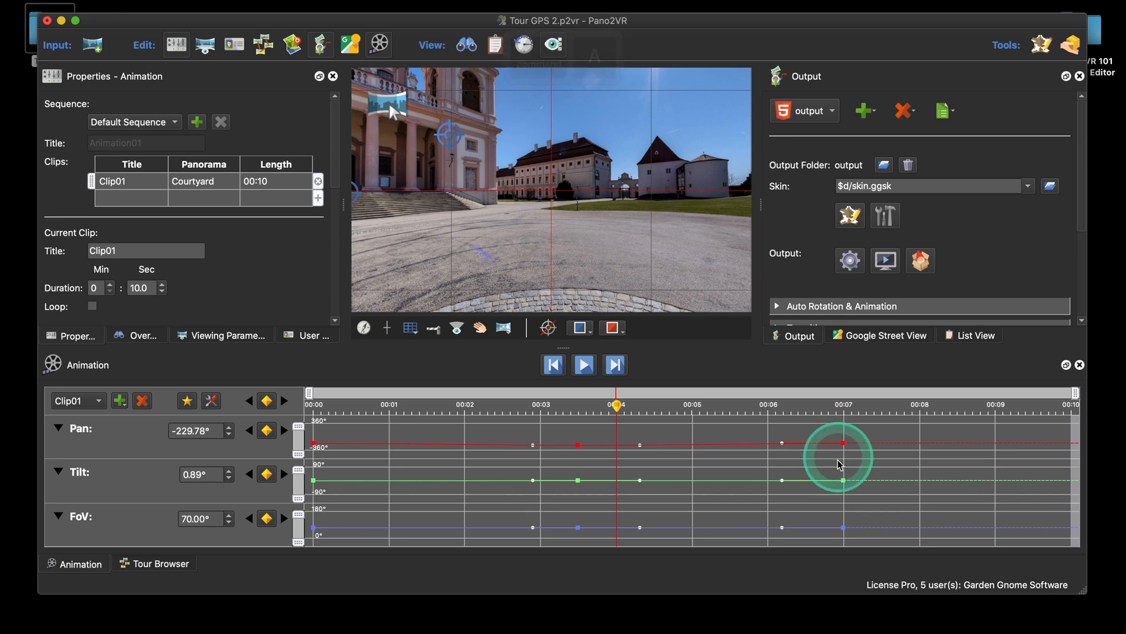
drag(840, 465, 616, 448)
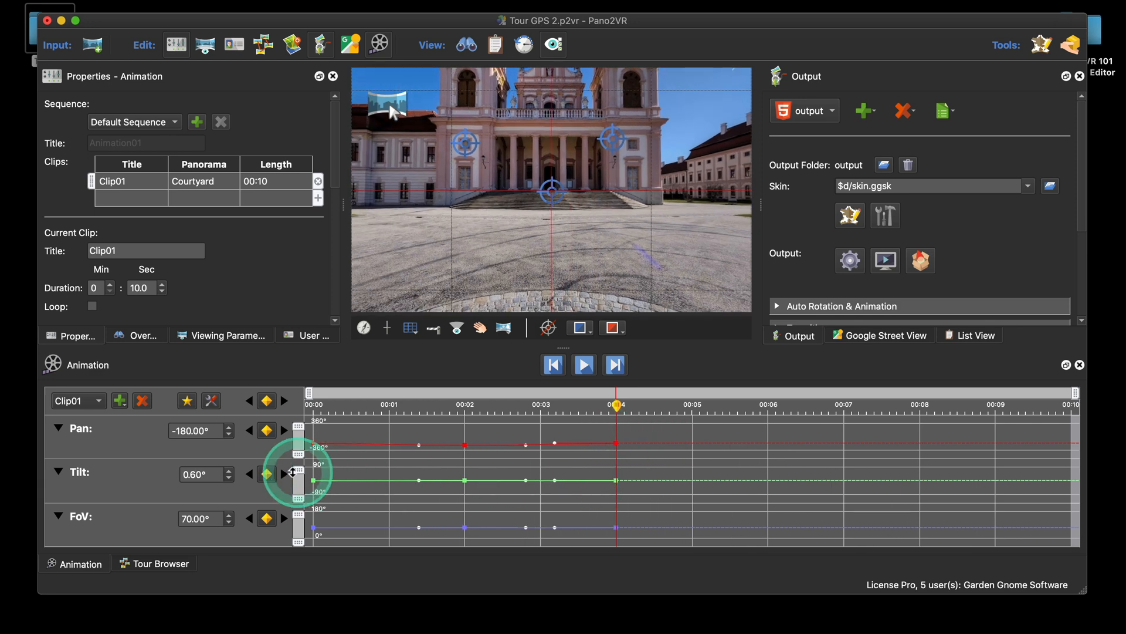
Play Clip01 from the start and pause it after the last keyframe has passed
click(554, 365)
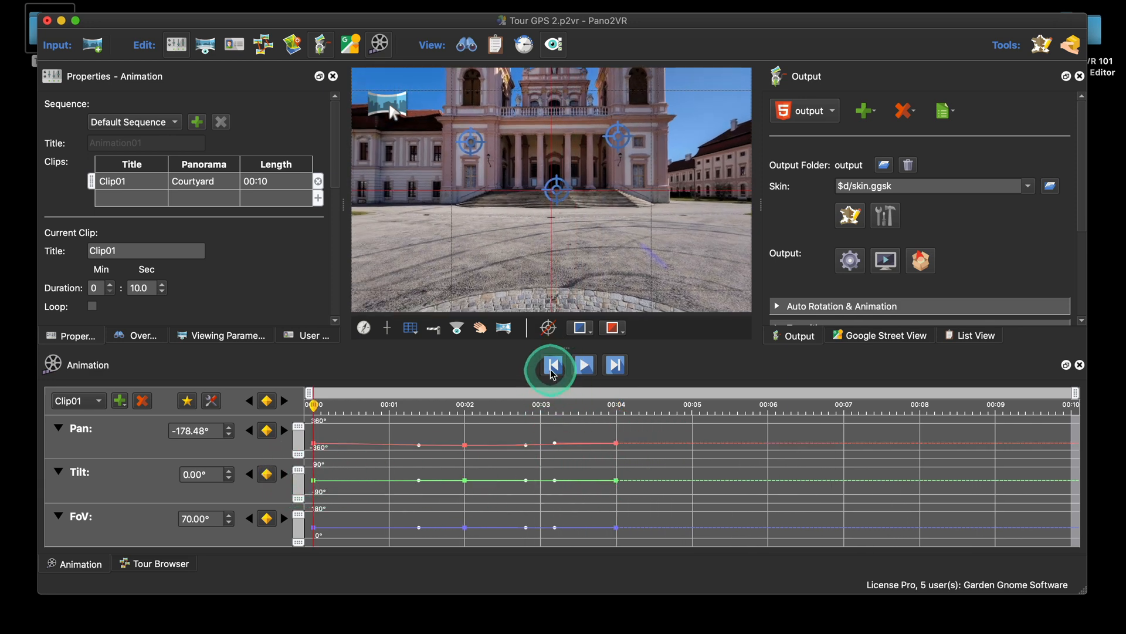
click(589, 366)
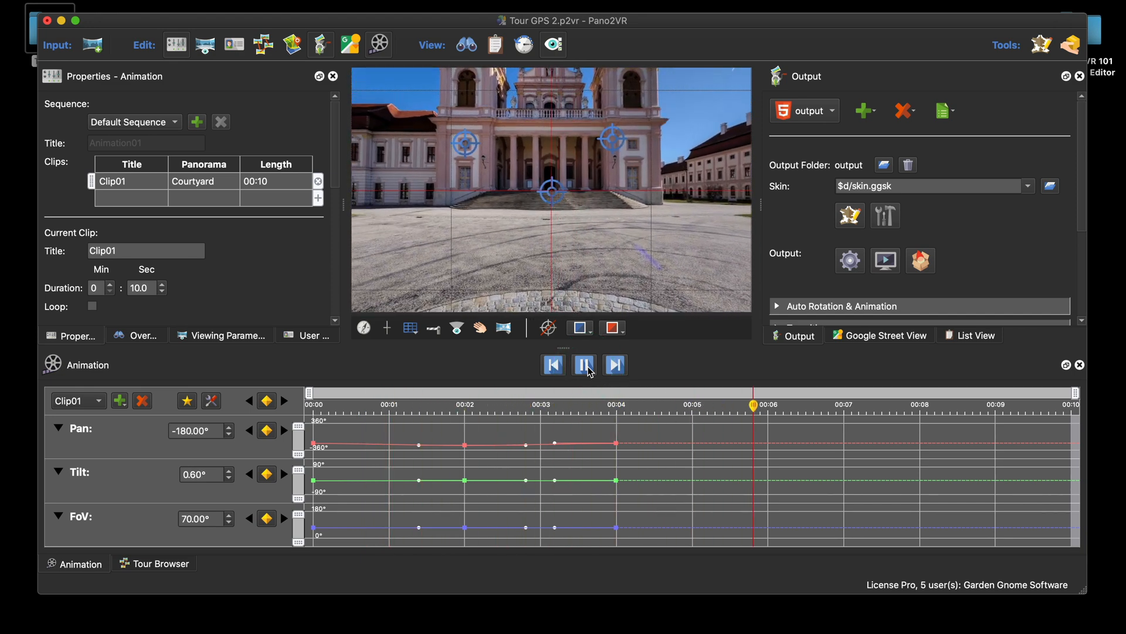
click(586, 365)
Trim the Clip01 timeline to its last keyframe so the clip lasts 4 seconds
click(149, 287)
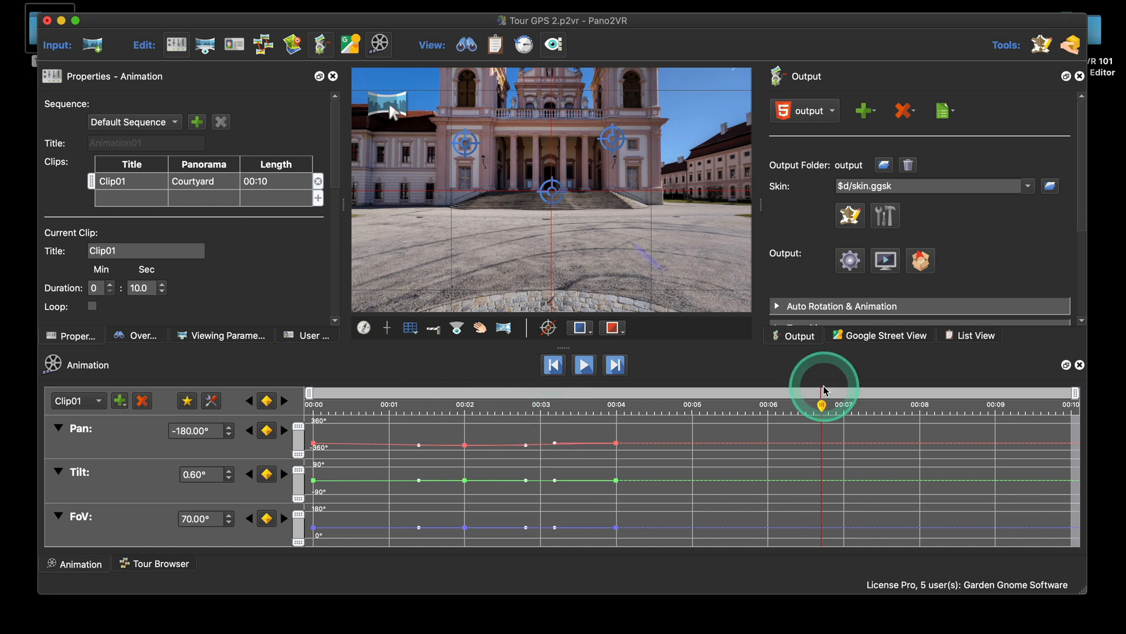
right_click(867, 392)
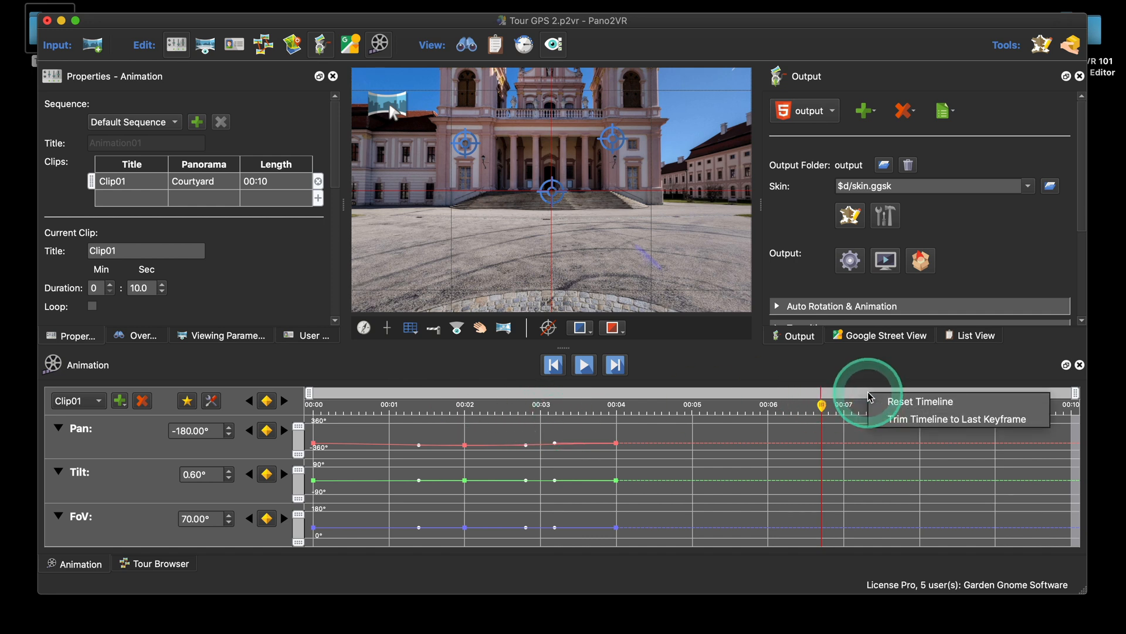
click(920, 419)
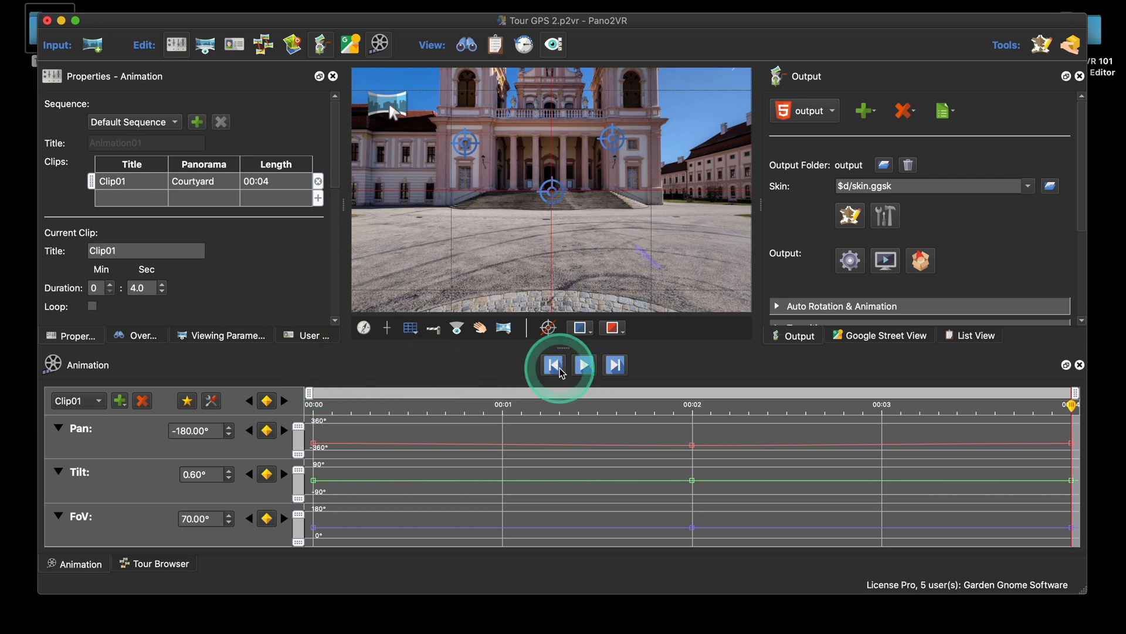
Generate the HTML5 output and close its browser preview
click(851, 267)
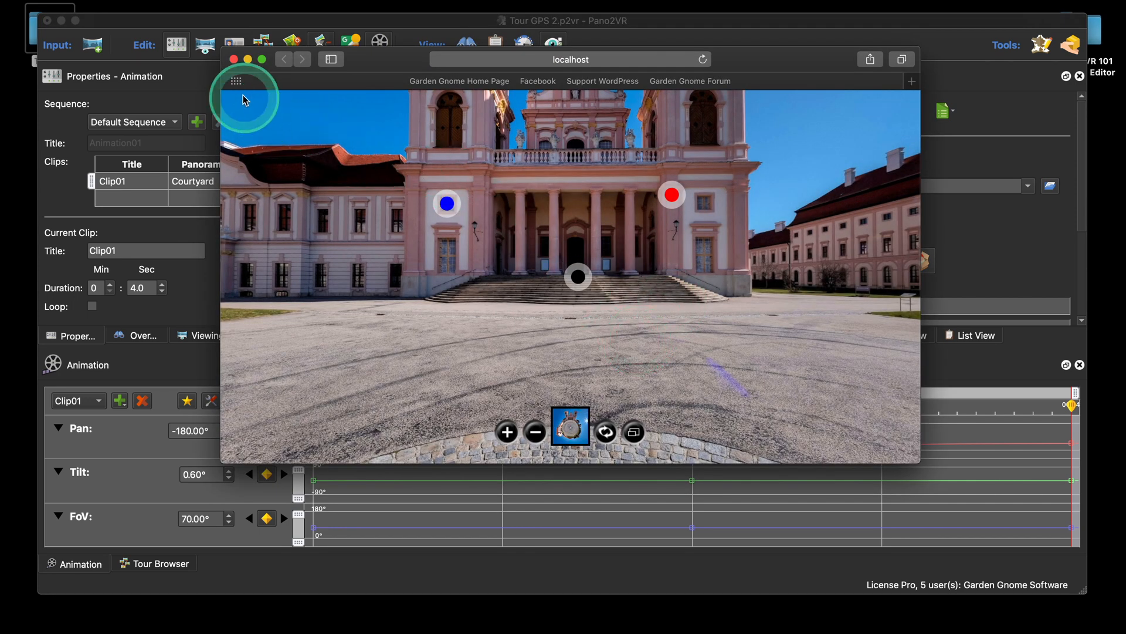
click(233, 59)
Expand the output's Auto Rotation & Animation settings and make sure Animation is enabled with the Default Sequence
scroll(965, 240, down, 5)
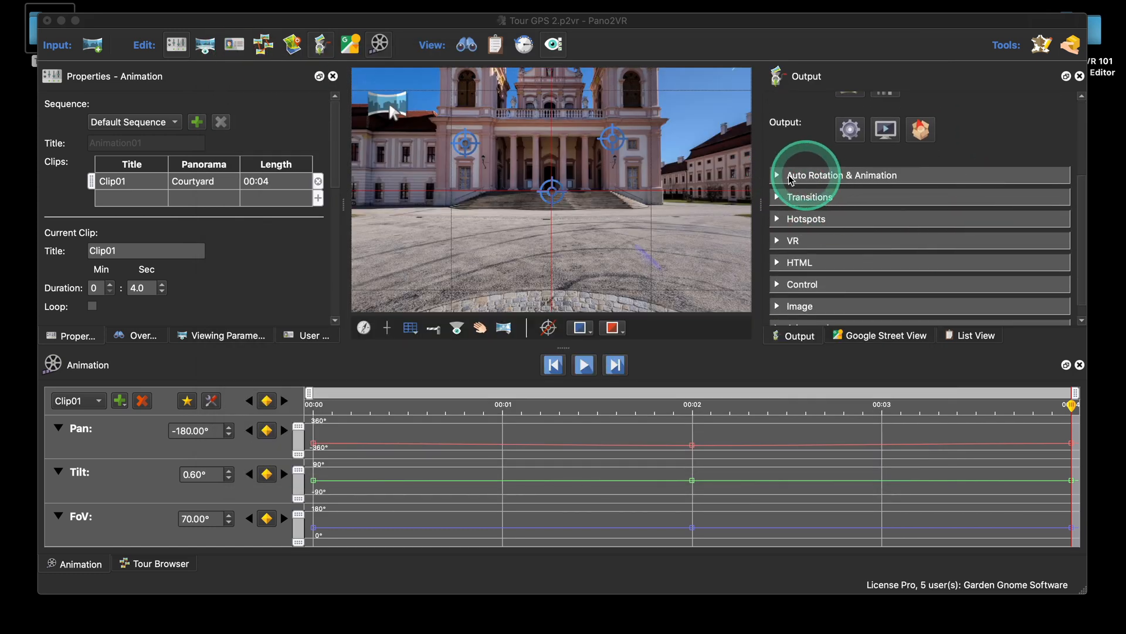
click(778, 176)
scroll(941, 234, down, 1)
scroll(941, 234, down, 5)
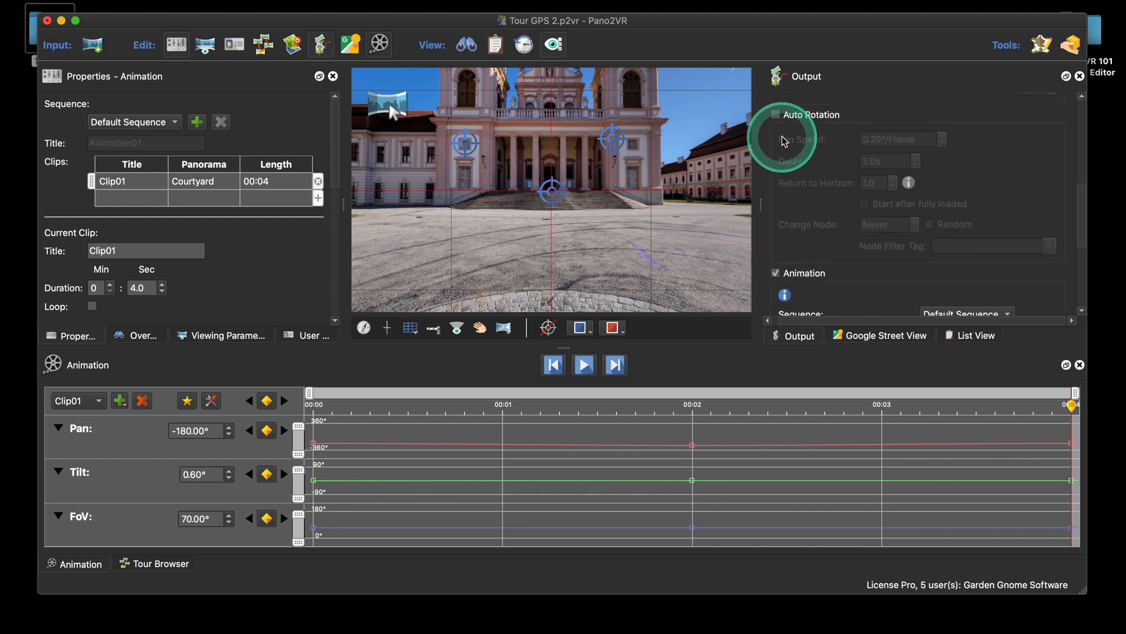
scroll(933, 259, down, 1)
scroll(957, 275, up, 6)
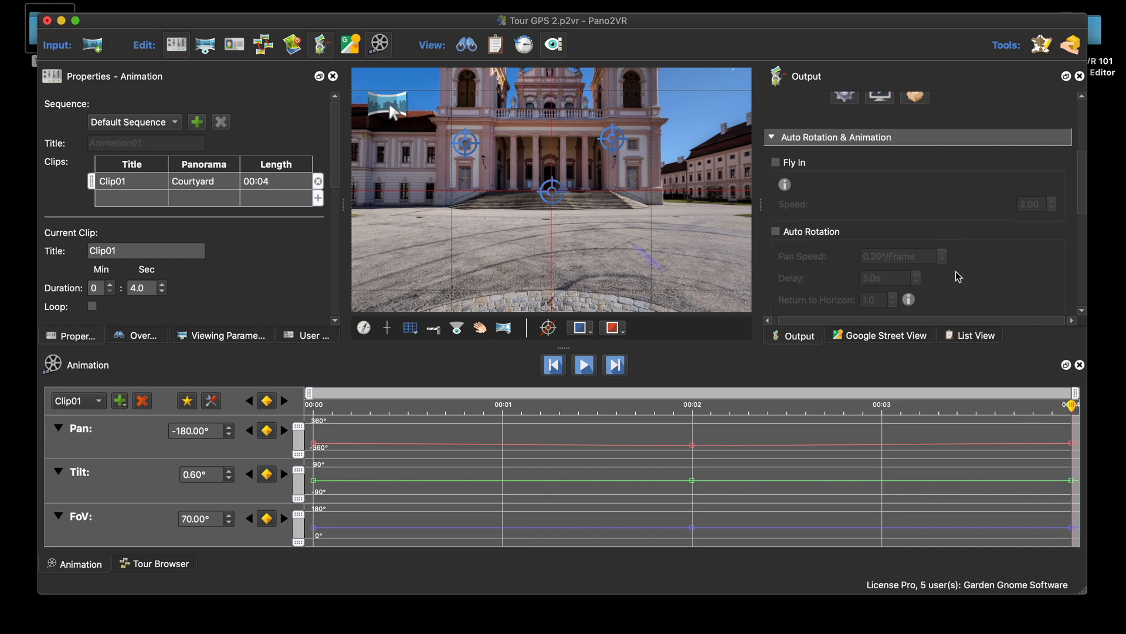
Generate the HTML5 output again, play and stop the animation in the browser preview, and close the preview
click(845, 206)
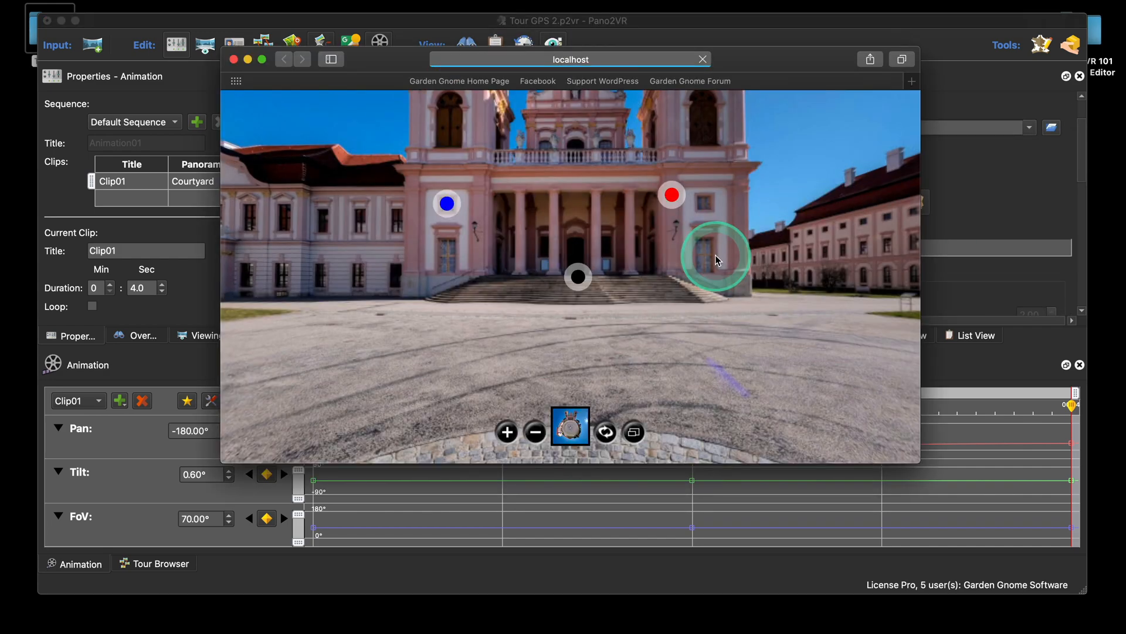
click(610, 435)
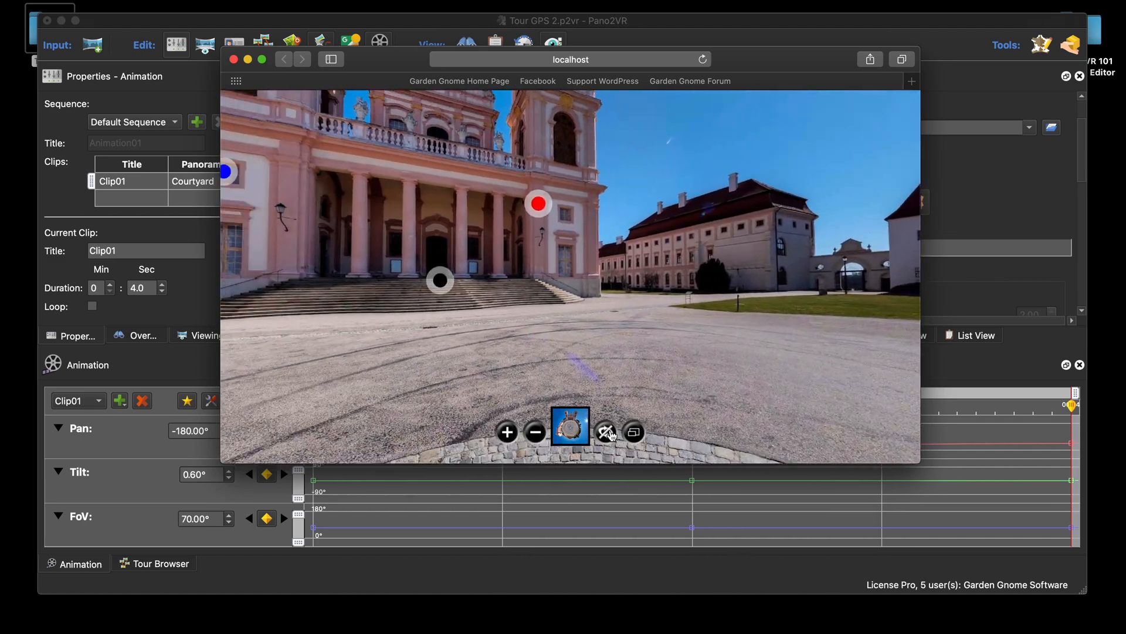
click(607, 434)
click(234, 59)
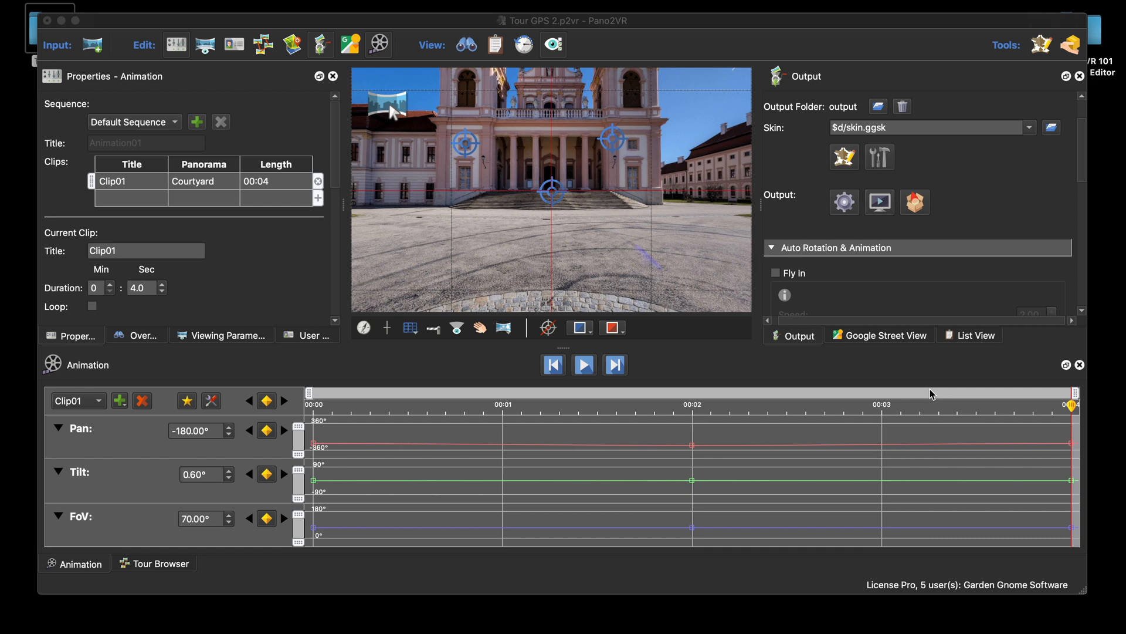
Extend Clip01 beyond its last keyframe so its duration is 4.9 seconds
right_click(857, 397)
click(843, 401)
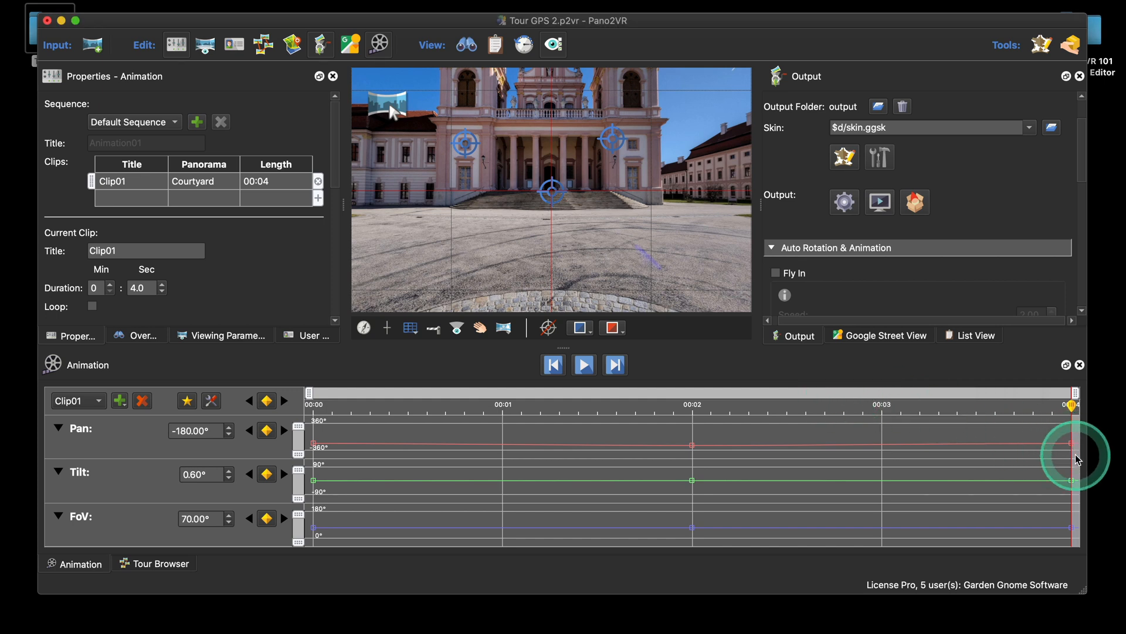
drag(1078, 459, 1043, 454)
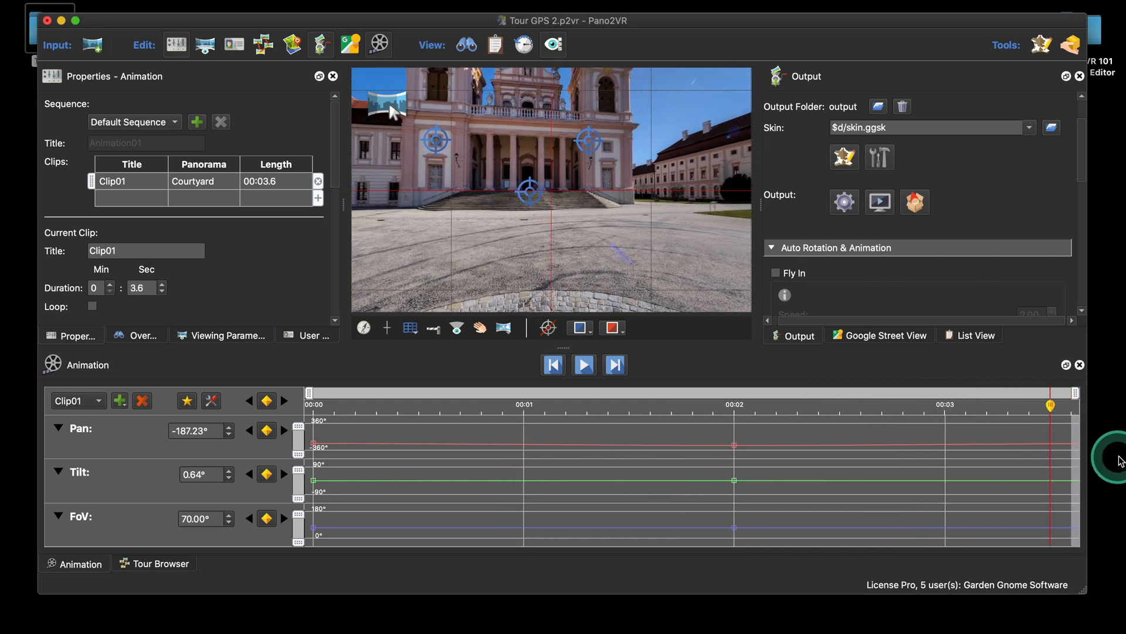
drag(1121, 461, 1095, 460)
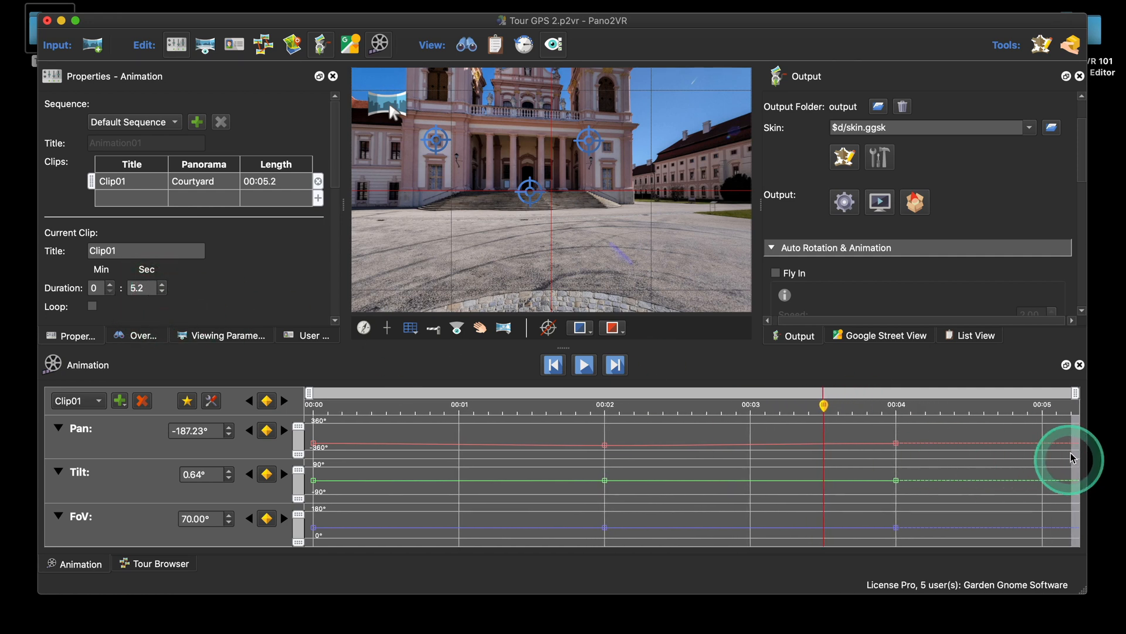
mouse_move(1074, 458)
mouse_down()
mouse_move(1076, 442)
mouse_move(1059, 445)
mouse_move(1081, 448)
mouse_up()
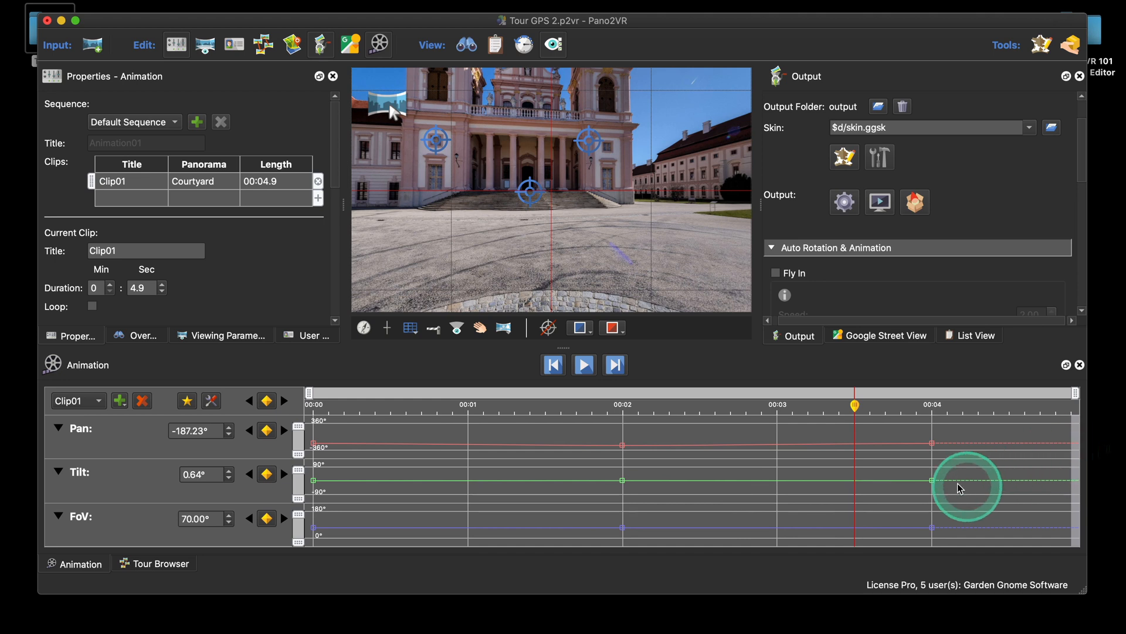
Enable looping for Clip01 and move the playhead to the end of the clip
click(93, 307)
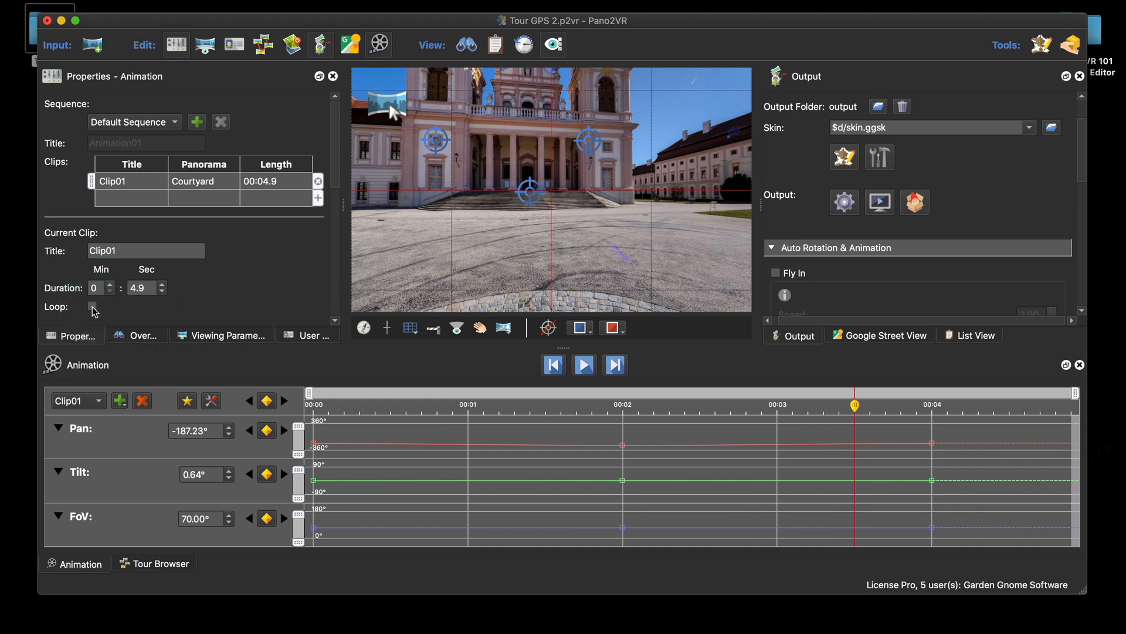
click(1041, 506)
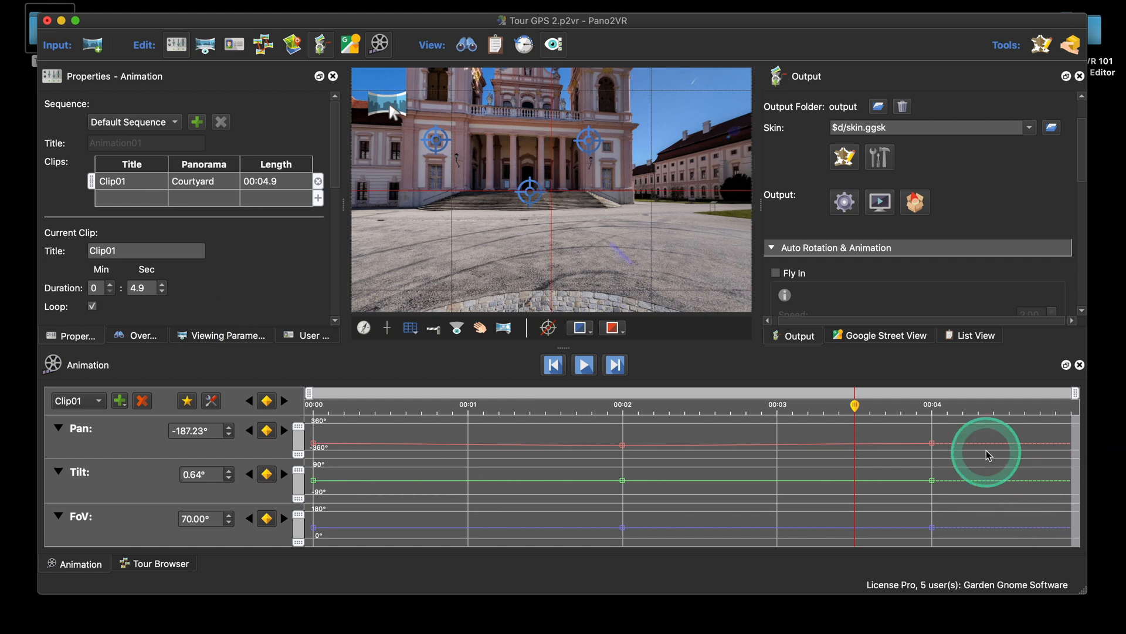
click(850, 409)
drag(855, 409, 1067, 421)
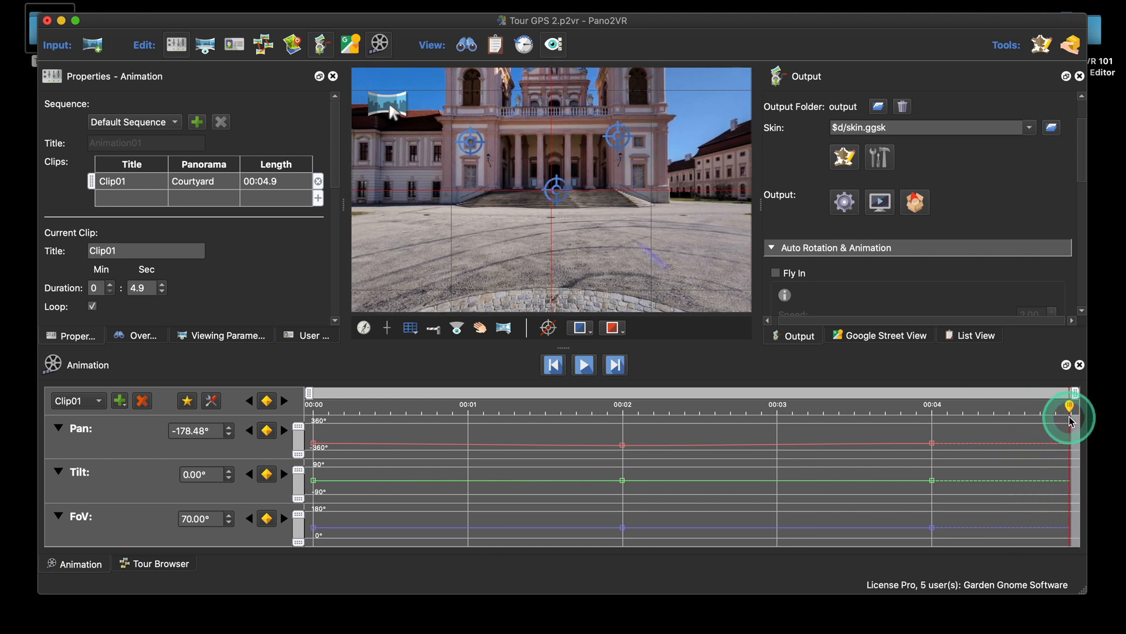
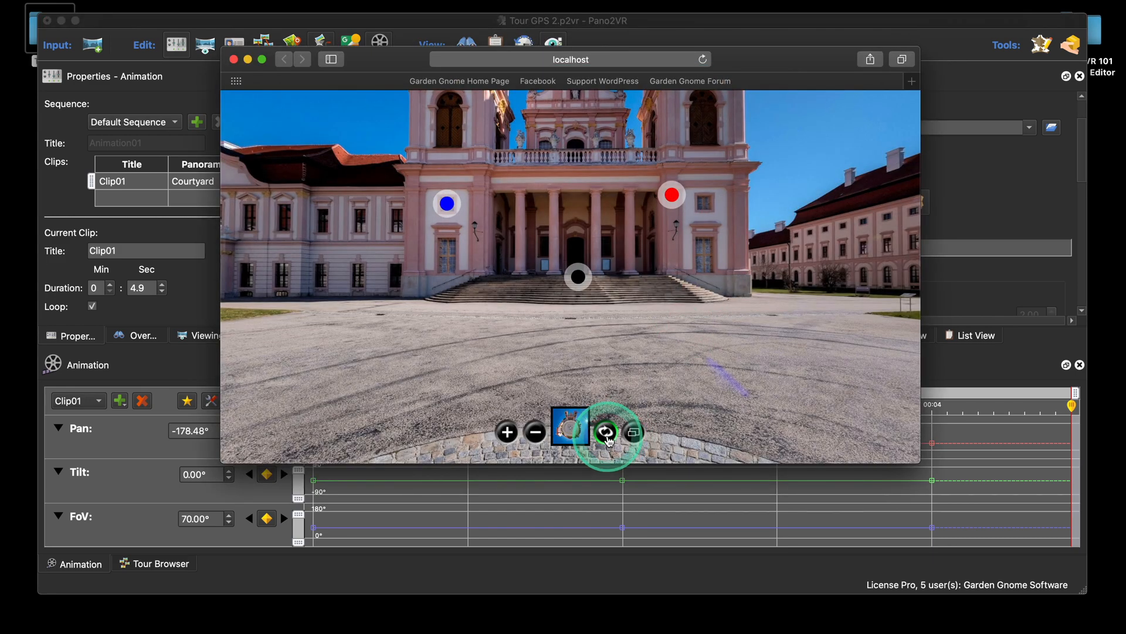
Play the looping animation in the browser preview, and close the preview
click(607, 434)
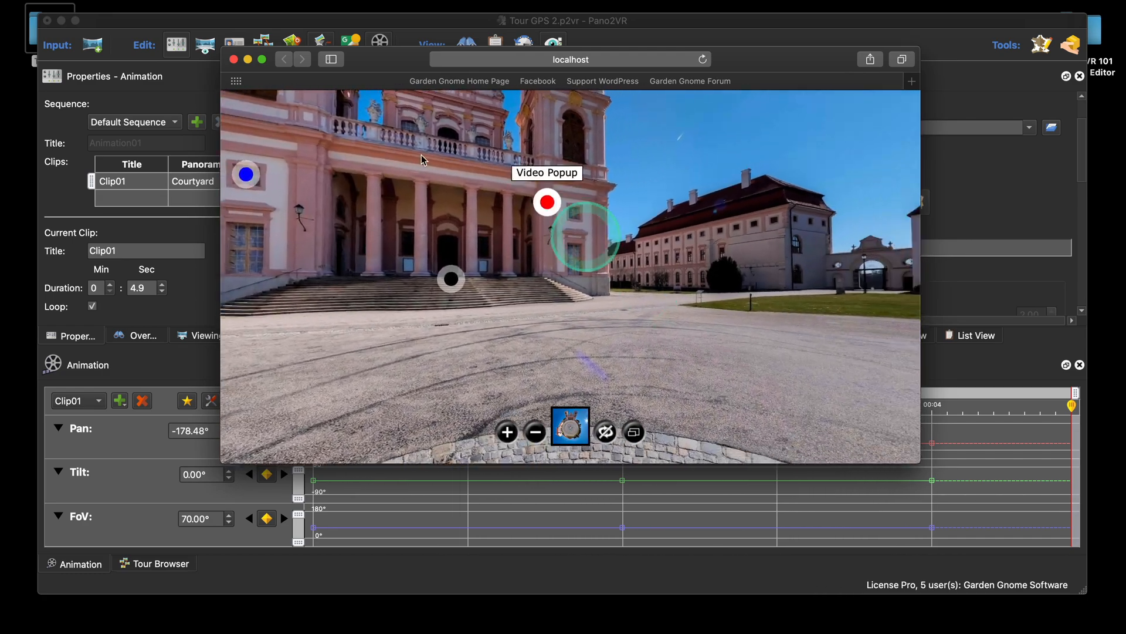
click(233, 60)
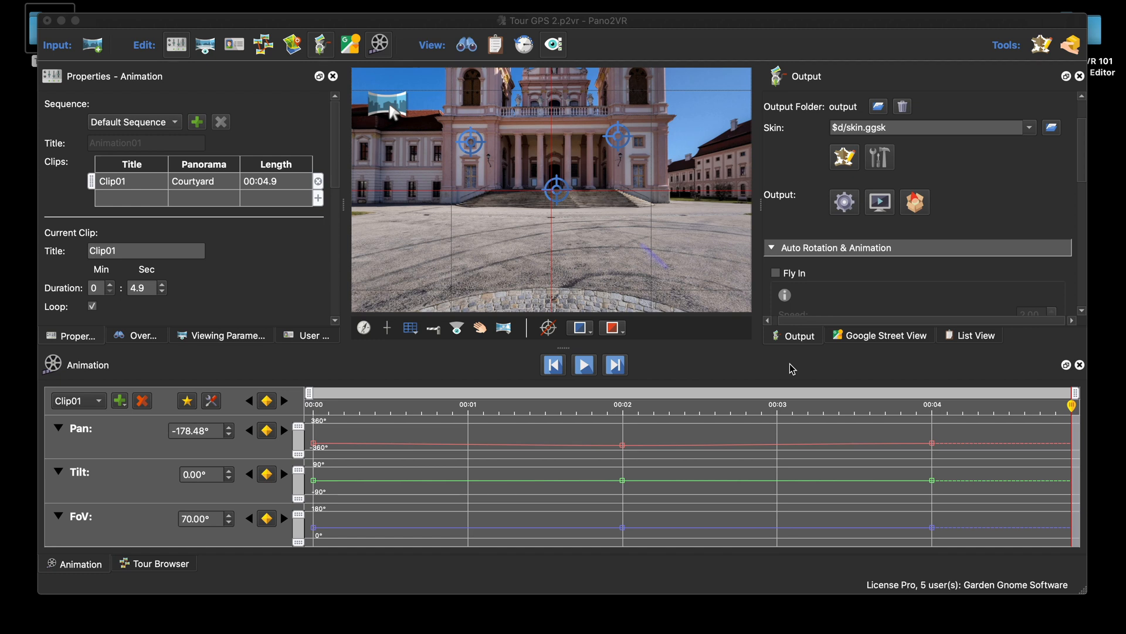
Turn off looping for Clip01 and move the playhead back to the keyframes at 4 seconds
key(super+z)
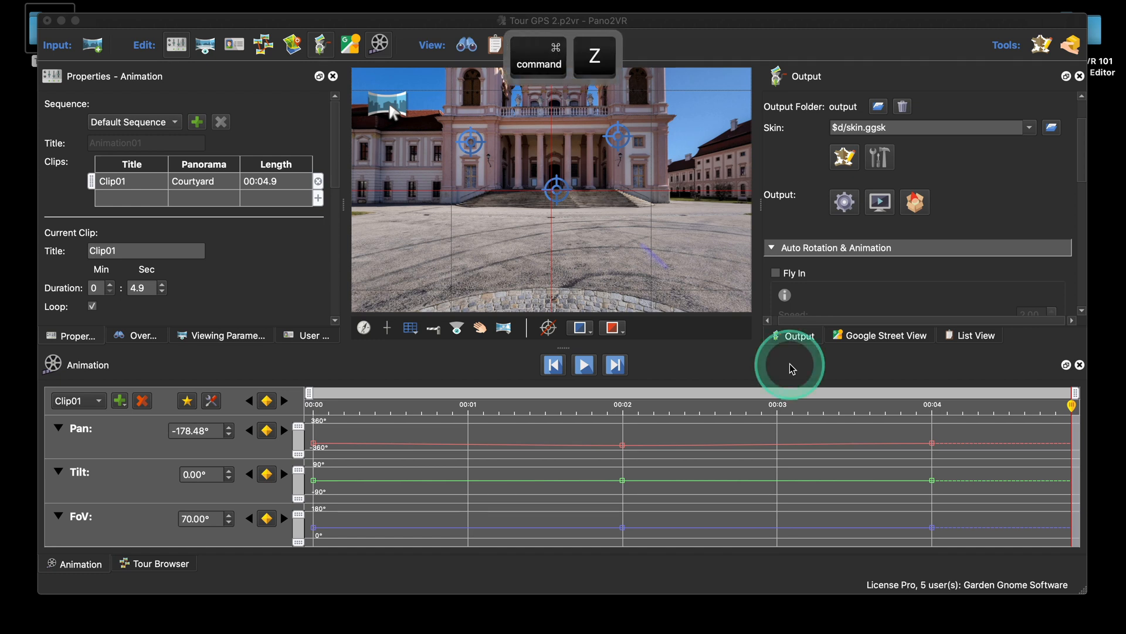
click(91, 308)
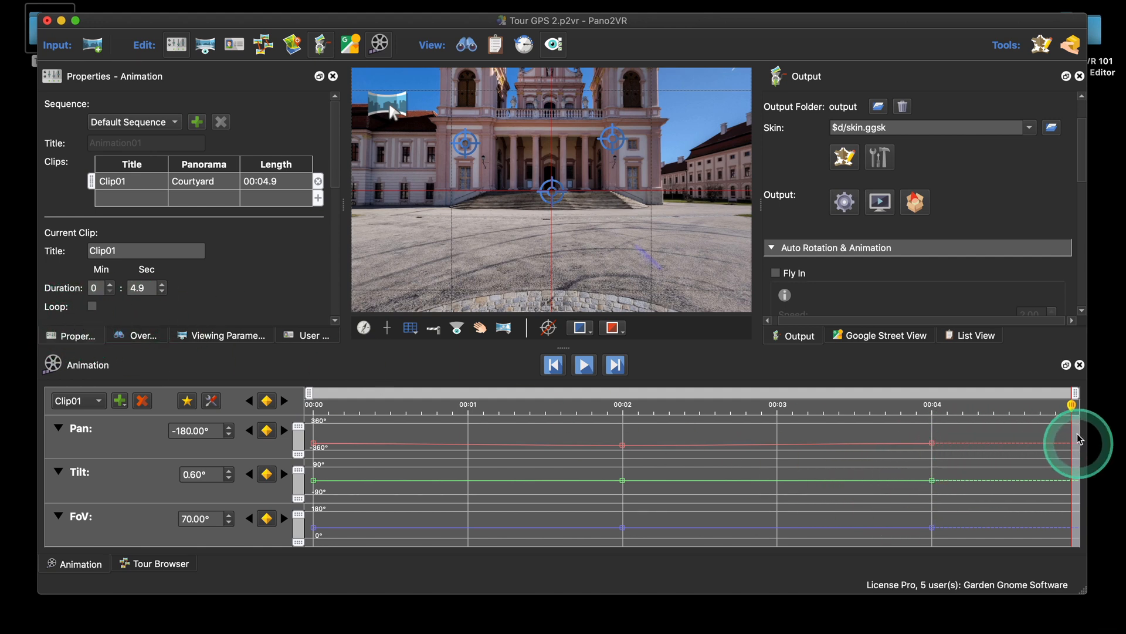
drag(1073, 405, 948, 408)
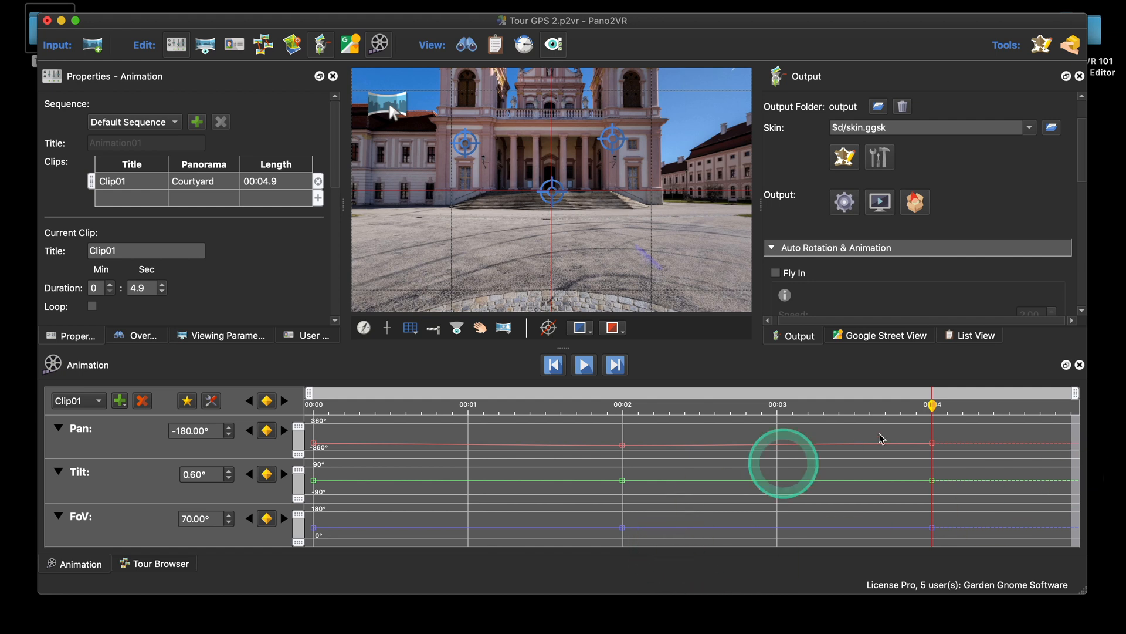
Inspect the Pan keyframe at 4 seconds, and compare the views at the clip's start and end
right_click(934, 447)
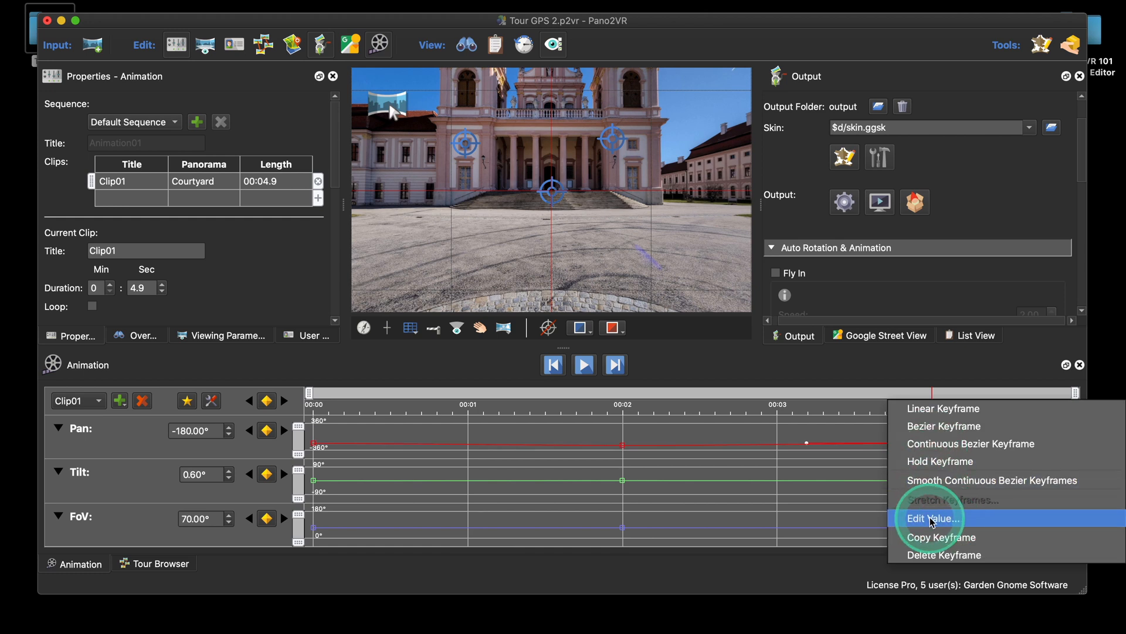
click(751, 437)
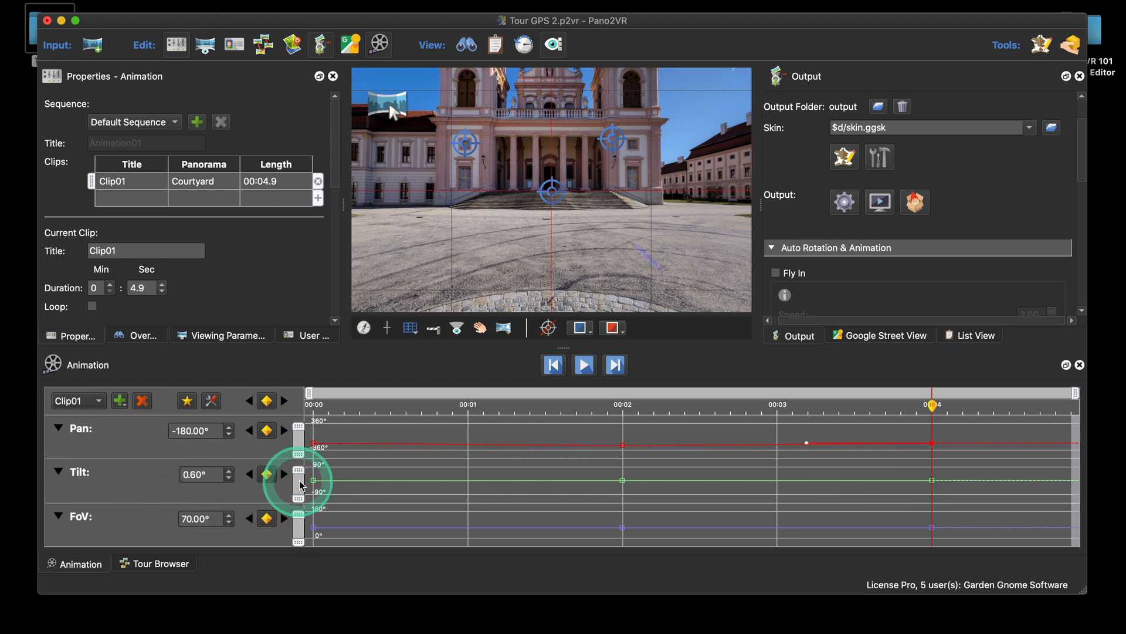
click(553, 364)
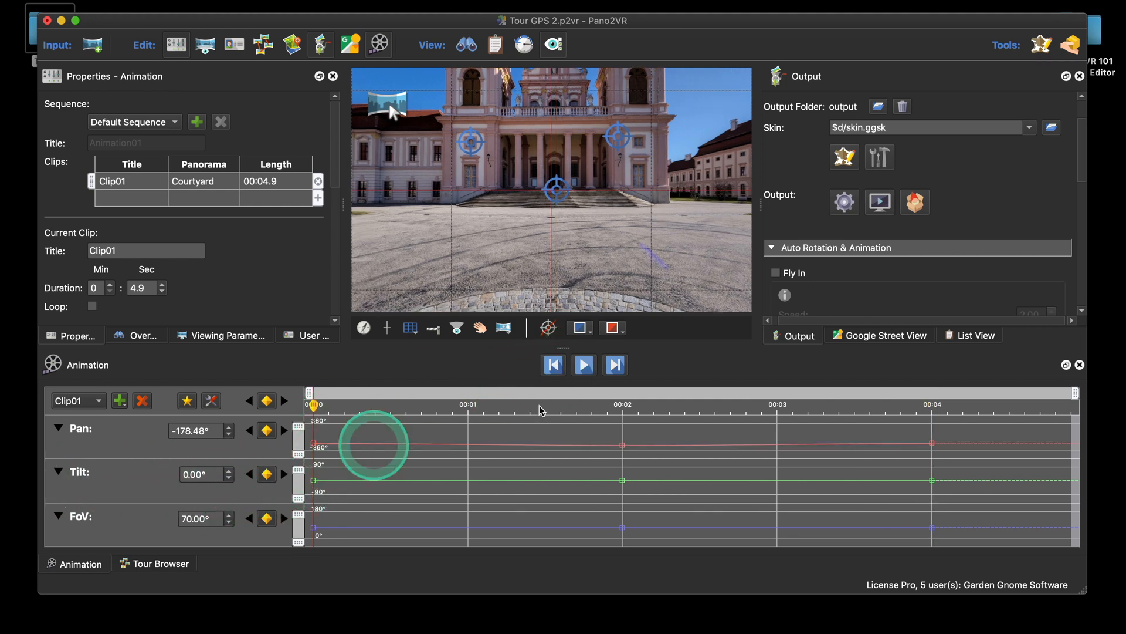
click(615, 365)
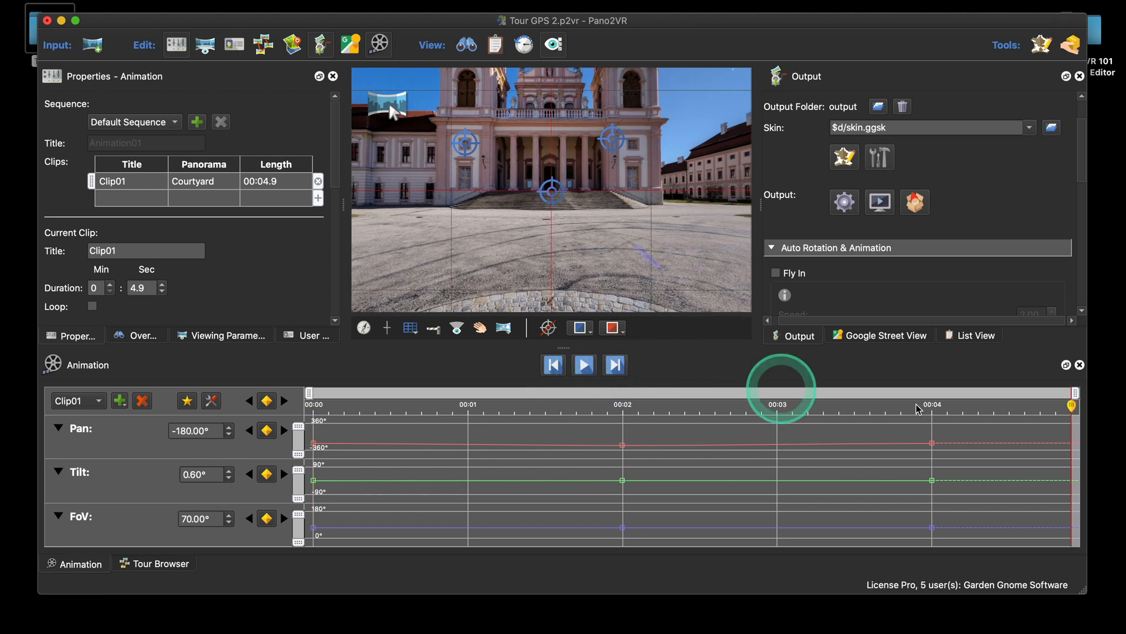
Set the Tilt keyframe at 4 seconds to 0° and scrub around it to check the value
drag(1073, 406, 953, 413)
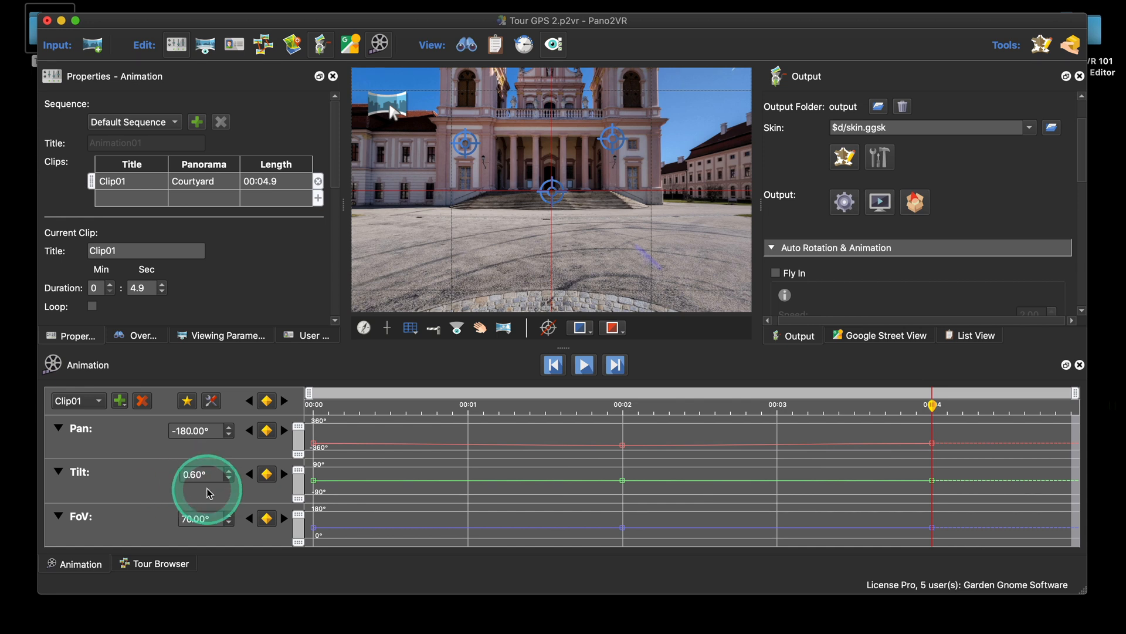
drag(211, 474, 177, 475)
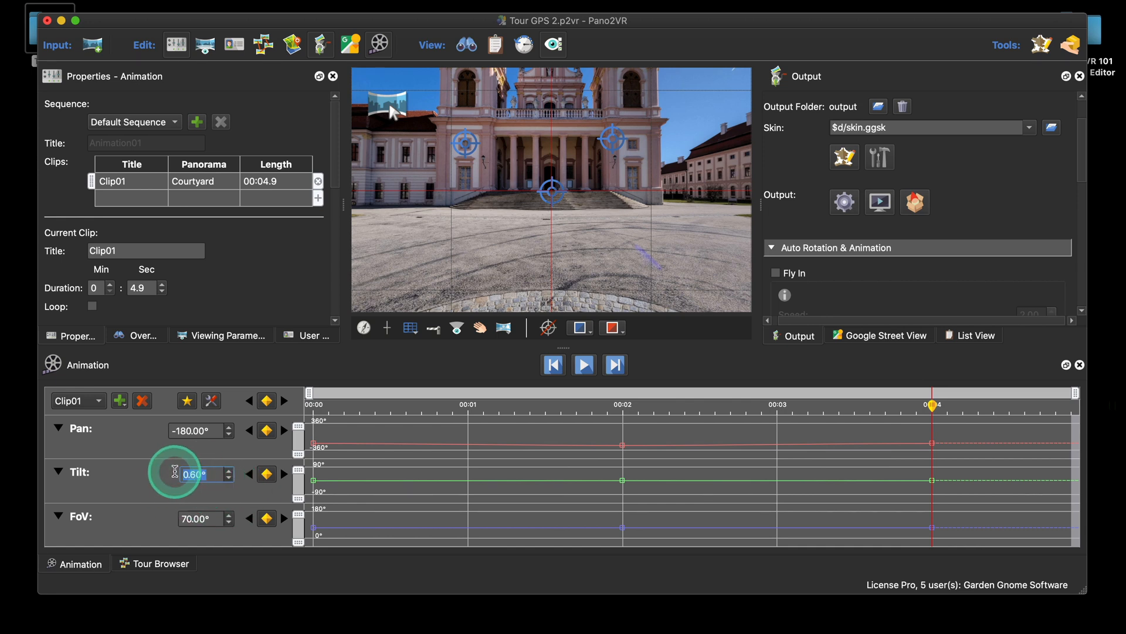
text(0)
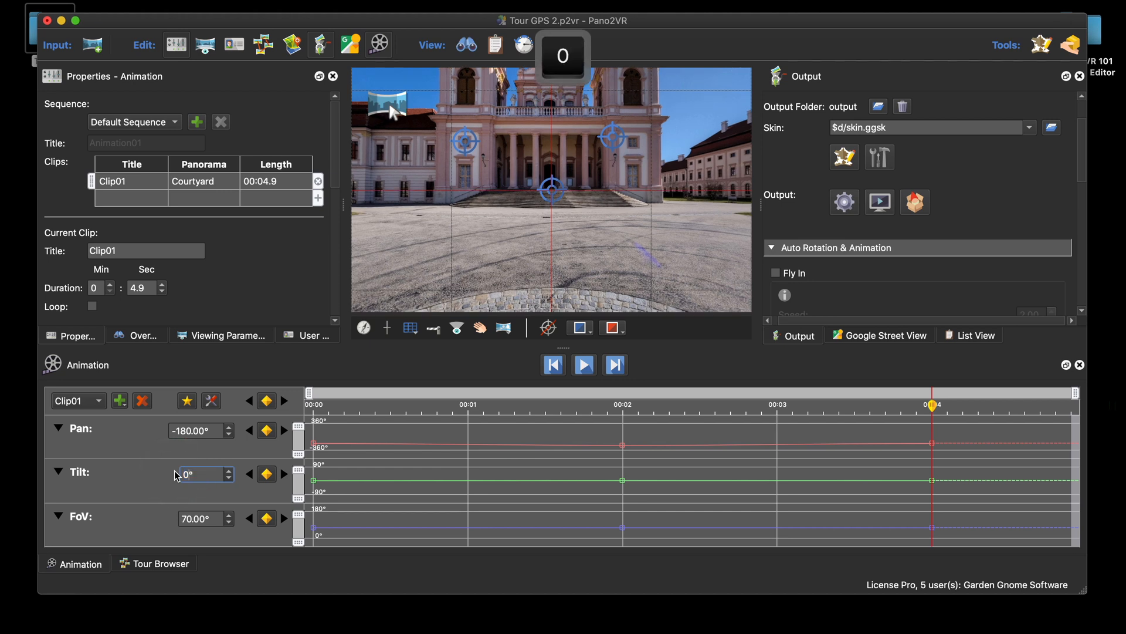
click(267, 475)
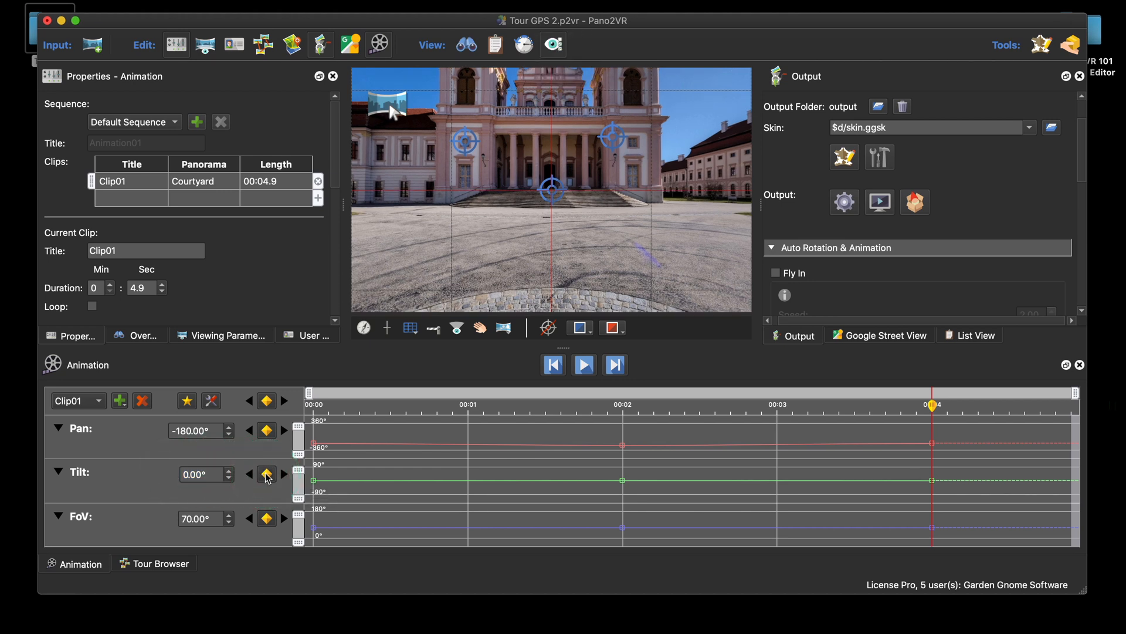
click(267, 476)
click(213, 475)
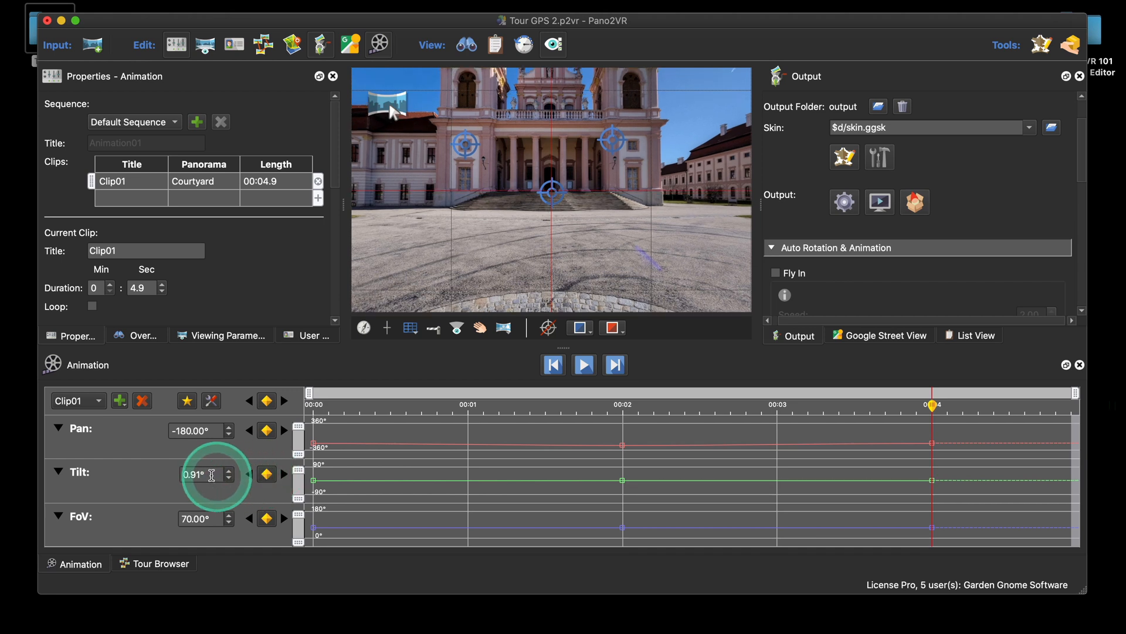
text(0)
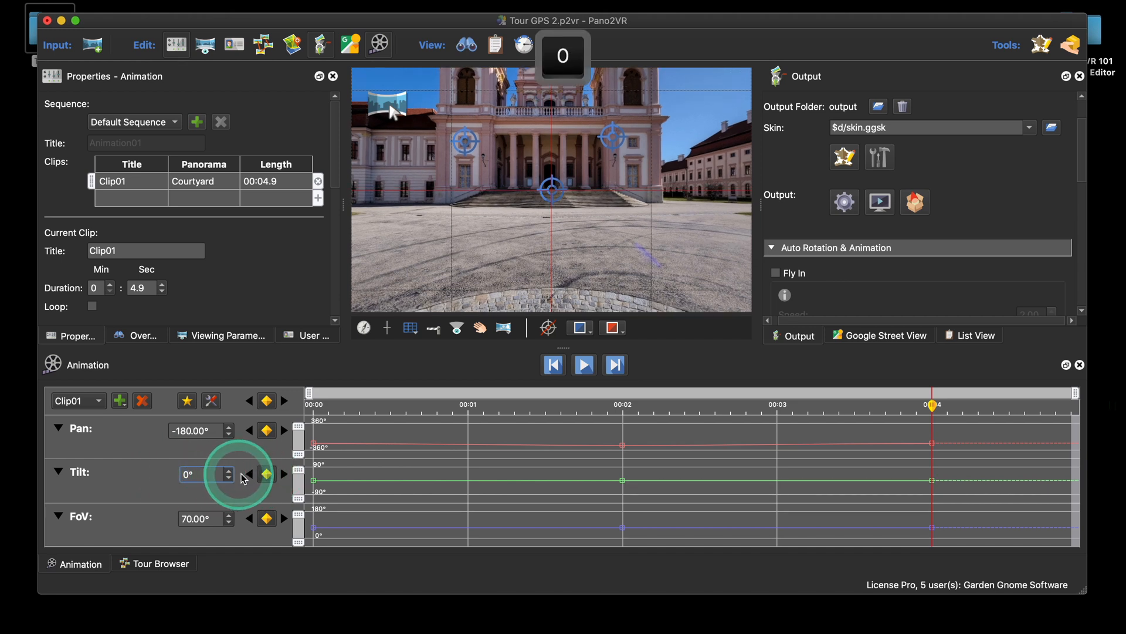
click(265, 475)
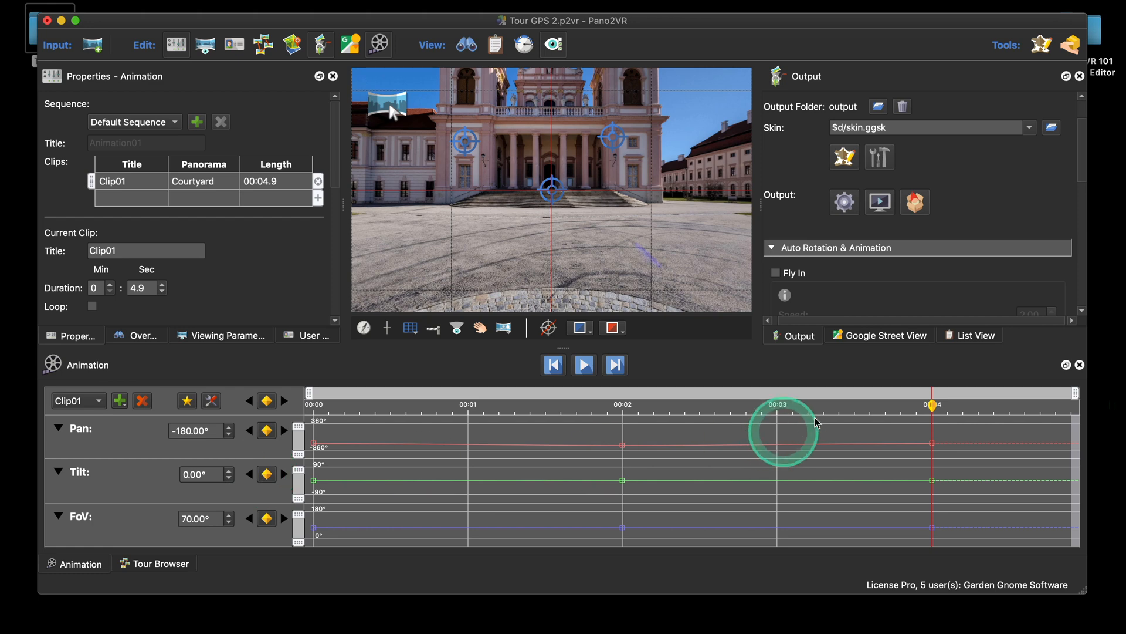
drag(933, 405, 939, 444)
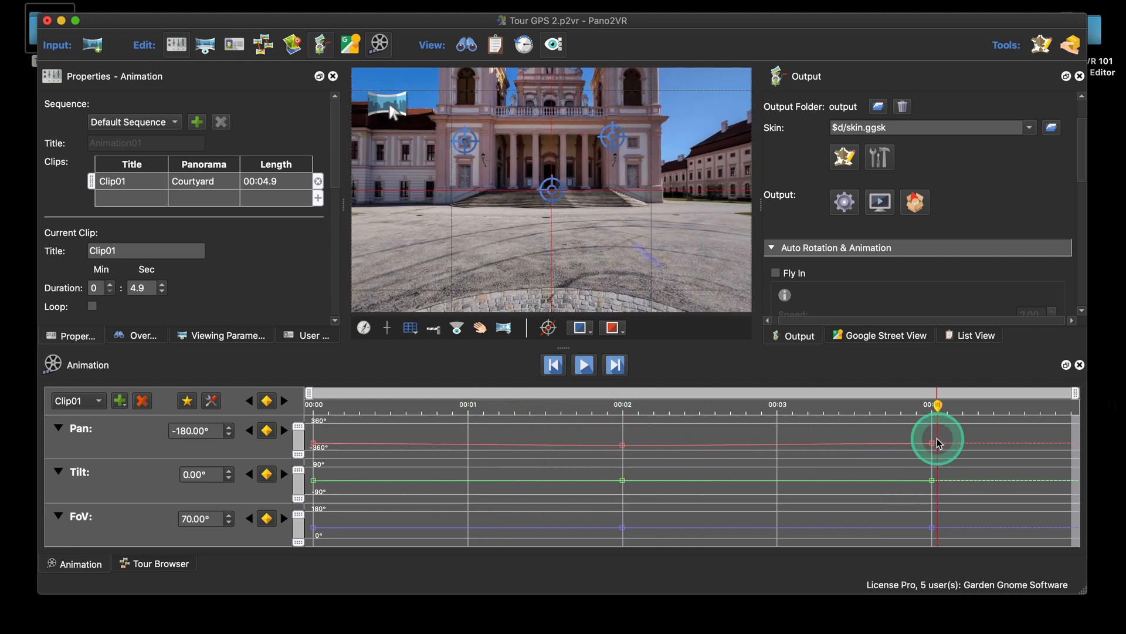
Generate the HTML5 output with the adjusted tilt, play the animation in the browser preview, and close the preview
click(845, 202)
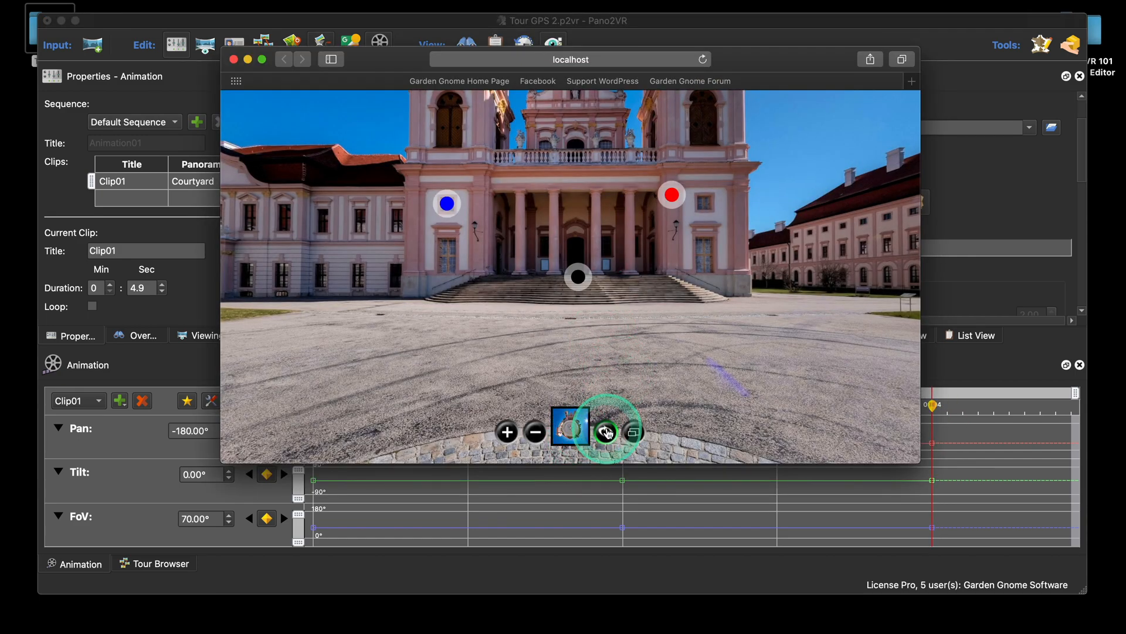
click(606, 432)
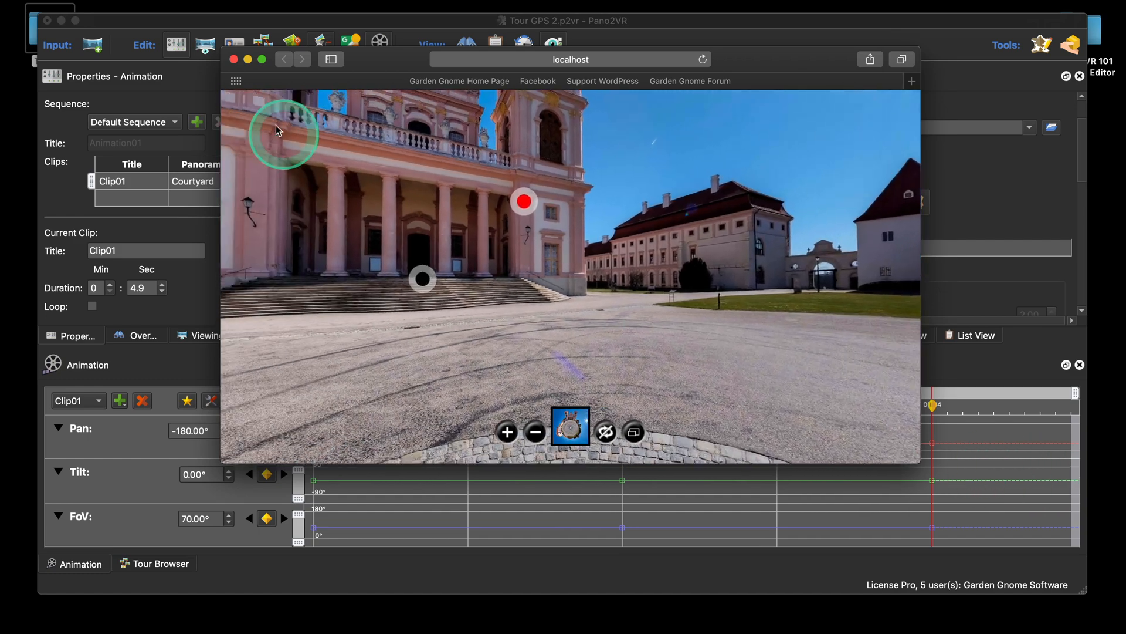
click(233, 59)
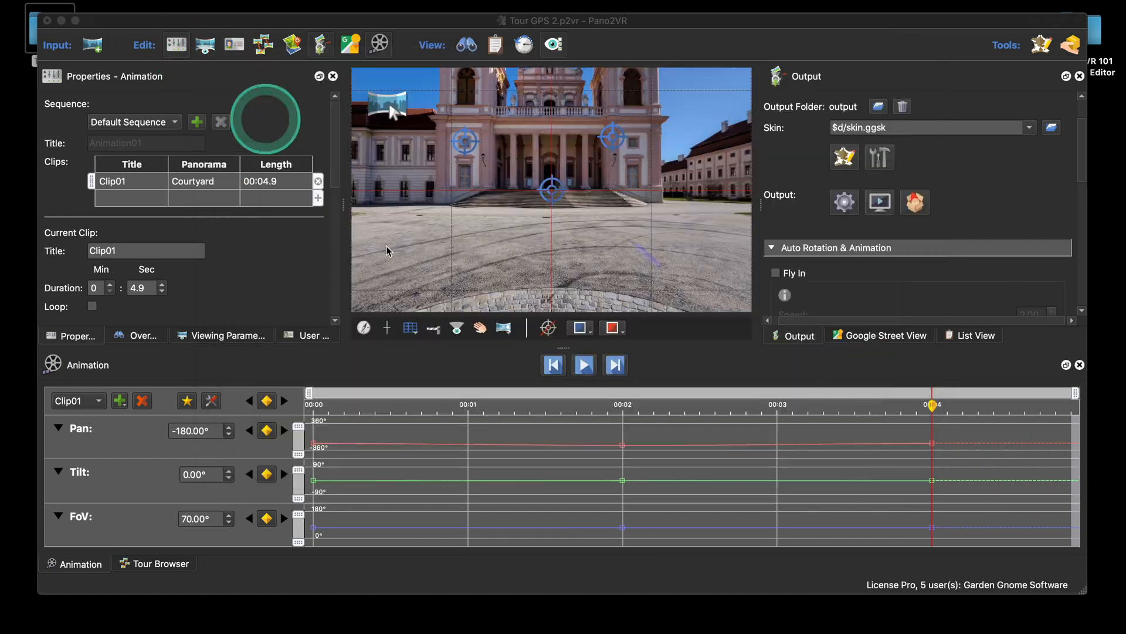
Edit the value of the Tilt keyframe at 4 seconds to 20°
right_click(935, 482)
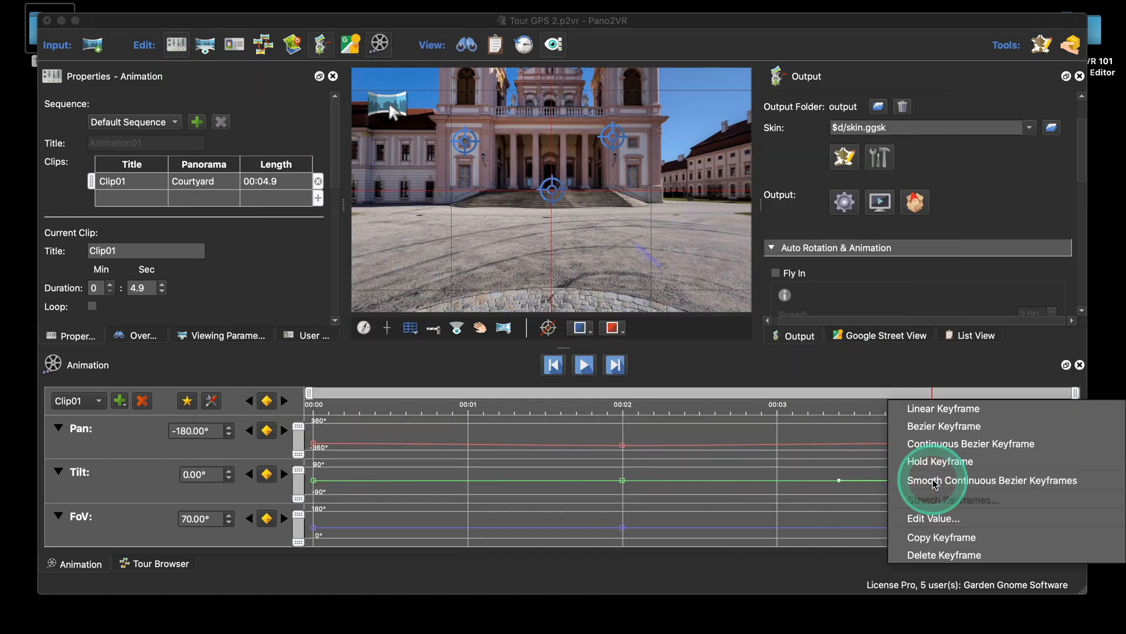
click(943, 518)
double_click(1024, 513)
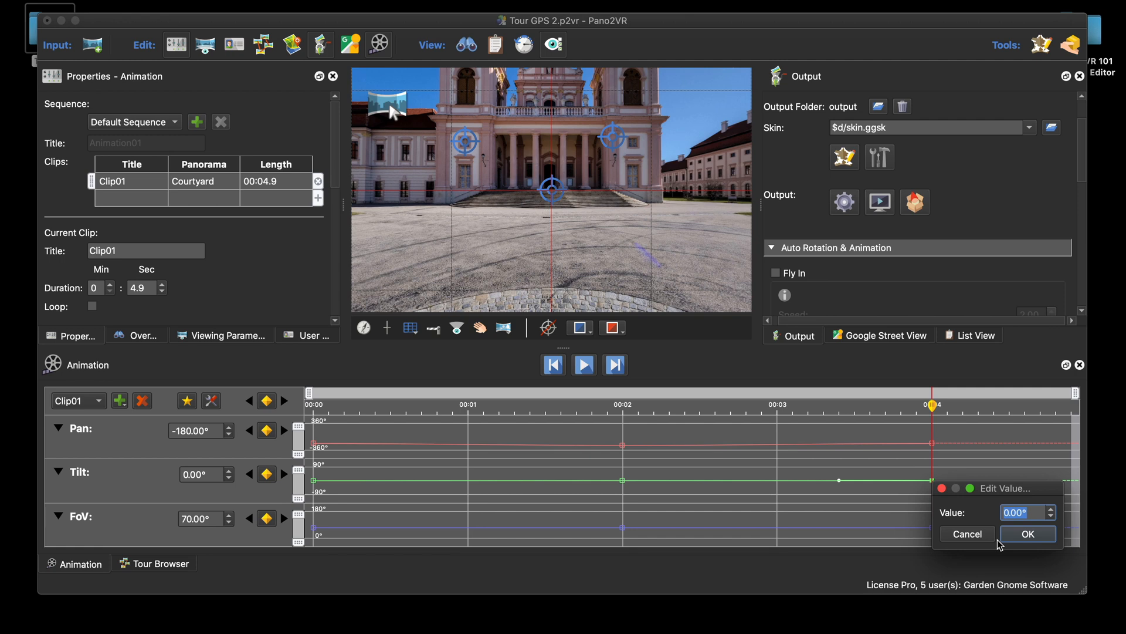
text(20)
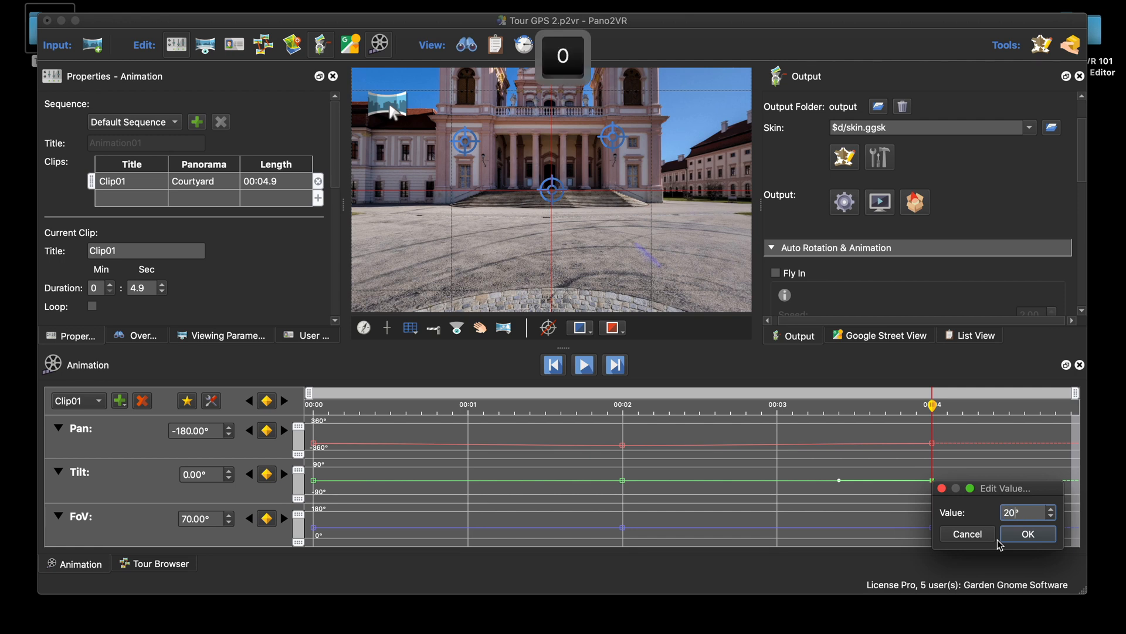
click(1028, 532)
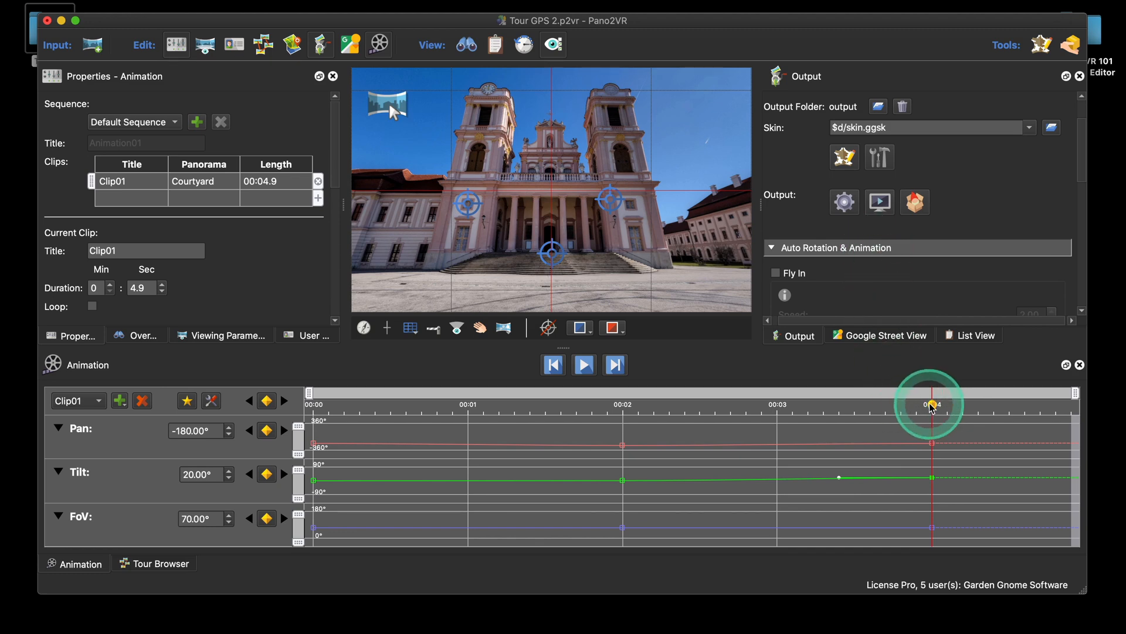
Set the Tilt keyframe at 4 seconds to 0°
mouse_move(932, 405)
mouse_down()
mouse_move(713, 405)
mouse_move(941, 413)
mouse_up()
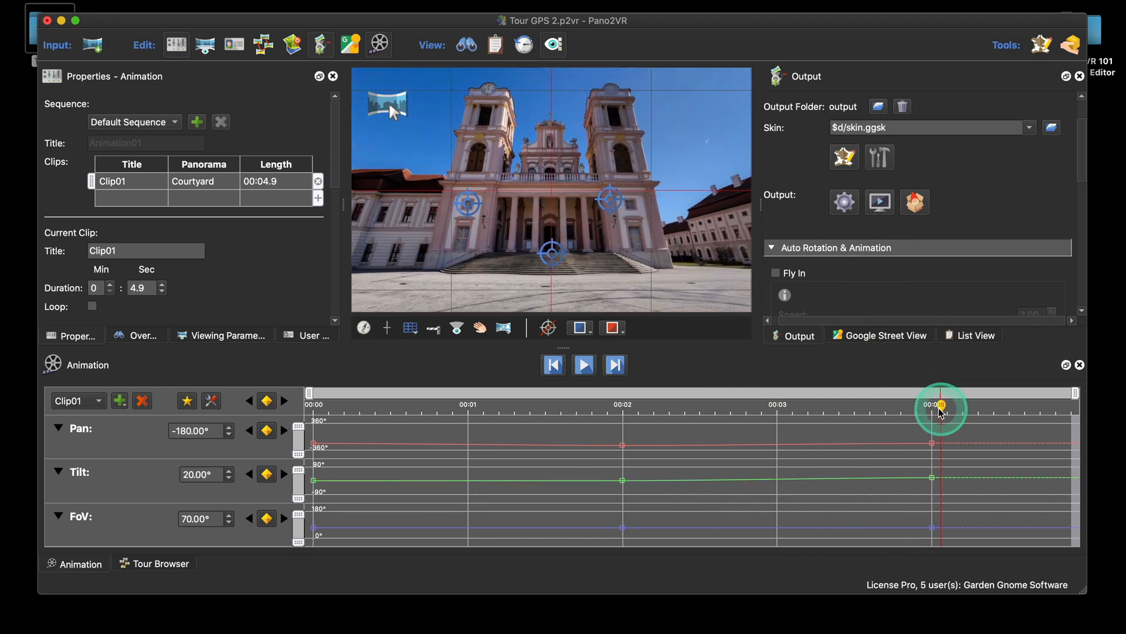
click(932, 478)
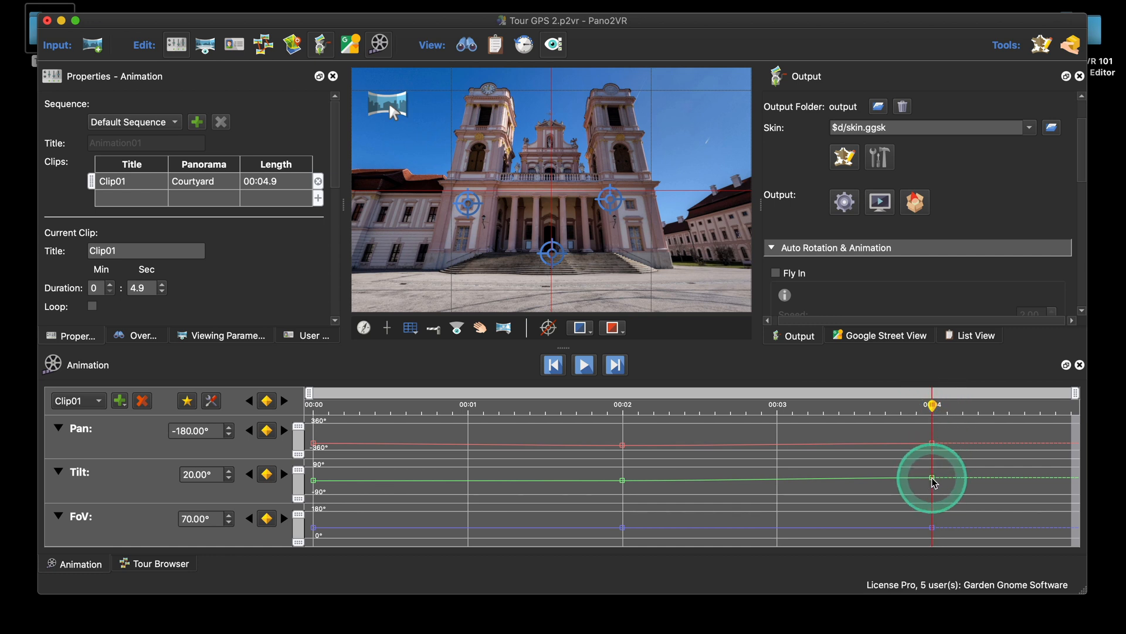
right_click(934, 480)
click(939, 520)
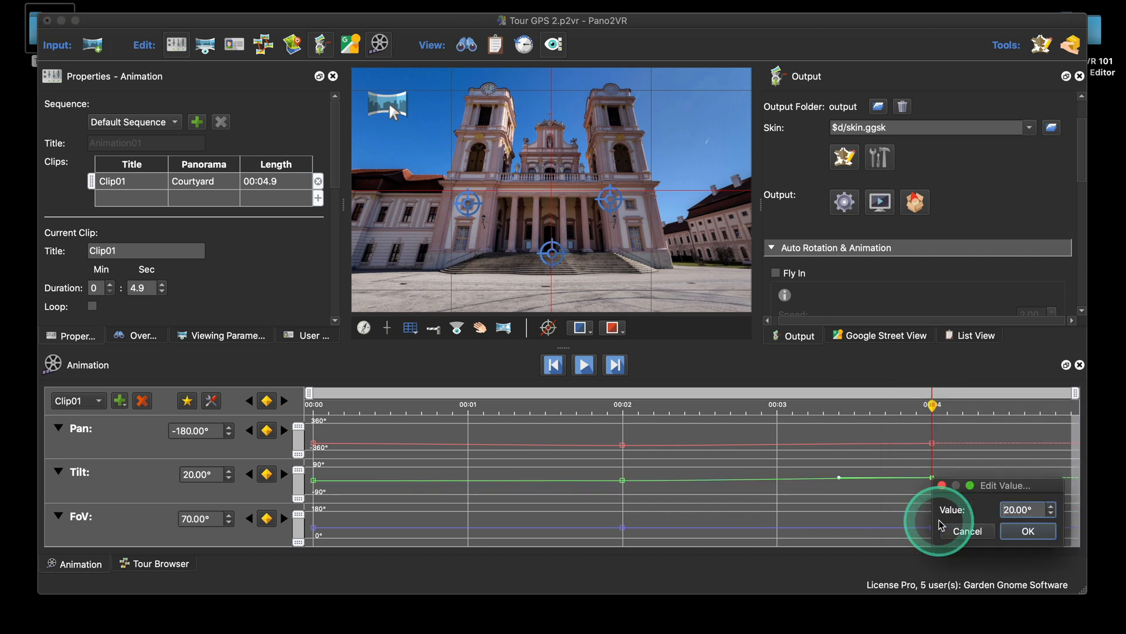
text(0)
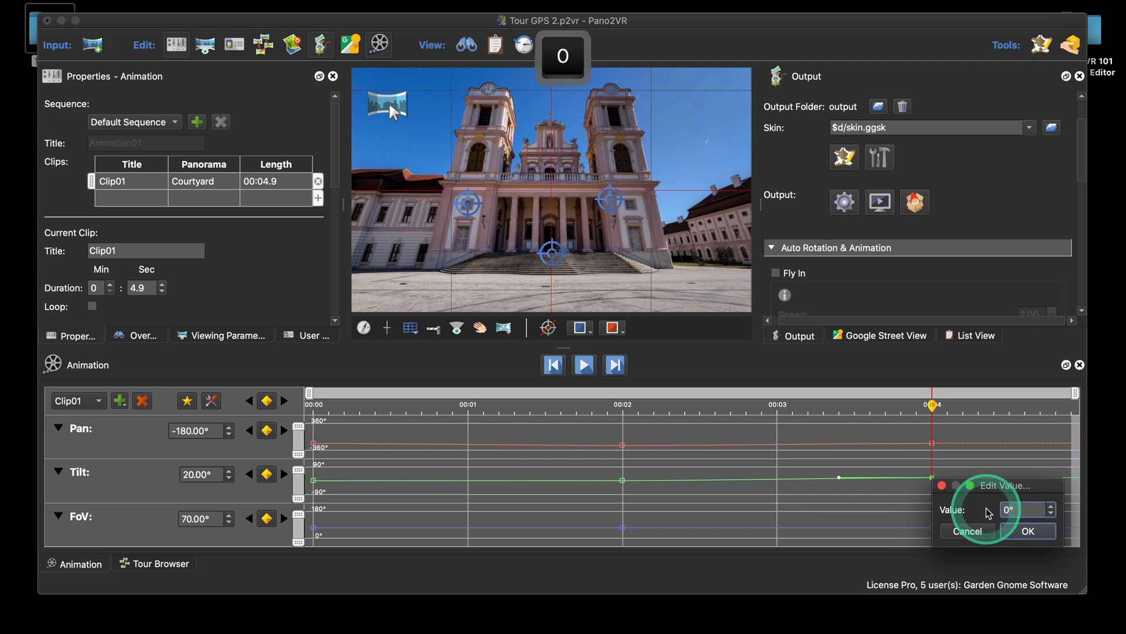
click(1027, 530)
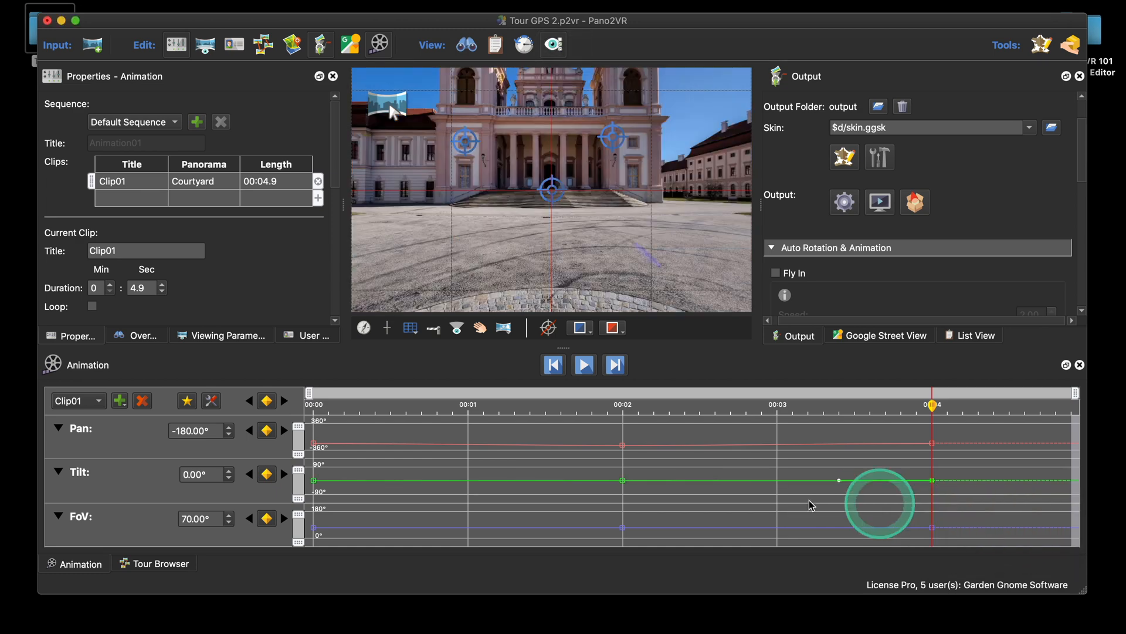
Move the playhead to 2 seconds and set the Tilt keyframe there to 0°
drag(931, 403, 623, 419)
click(623, 480)
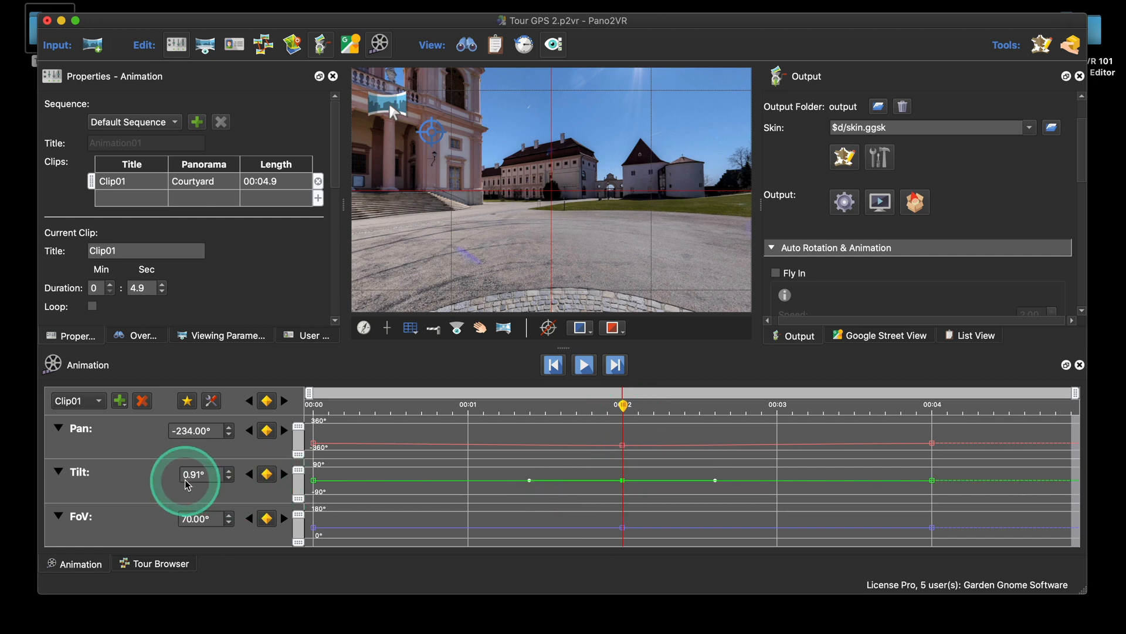
right_click(625, 485)
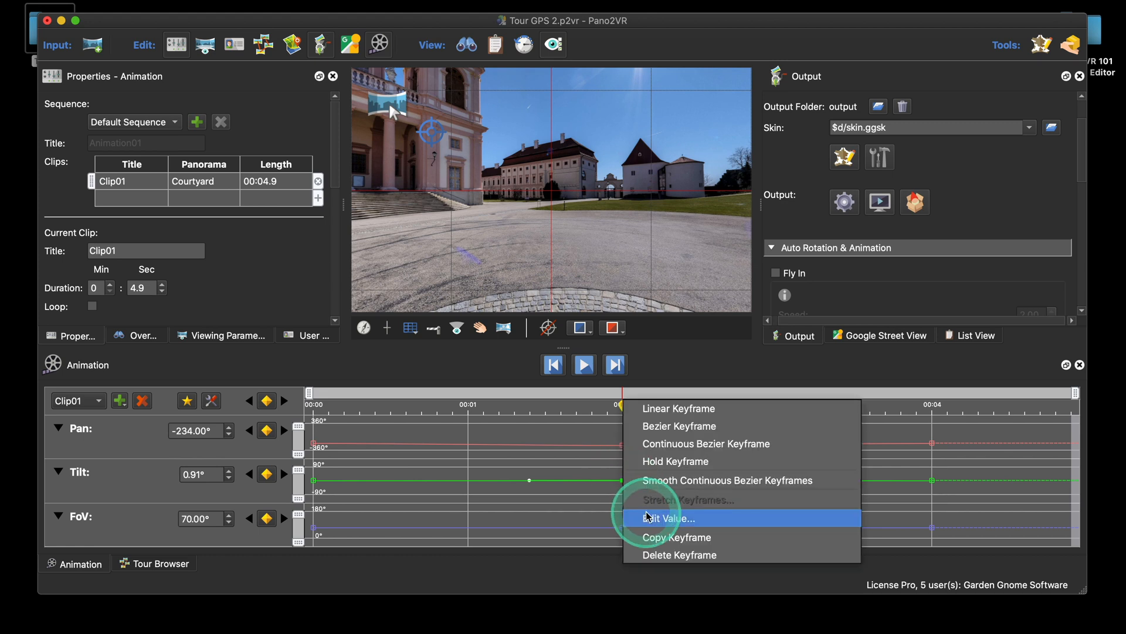
click(629, 518)
drag(726, 518, 684, 517)
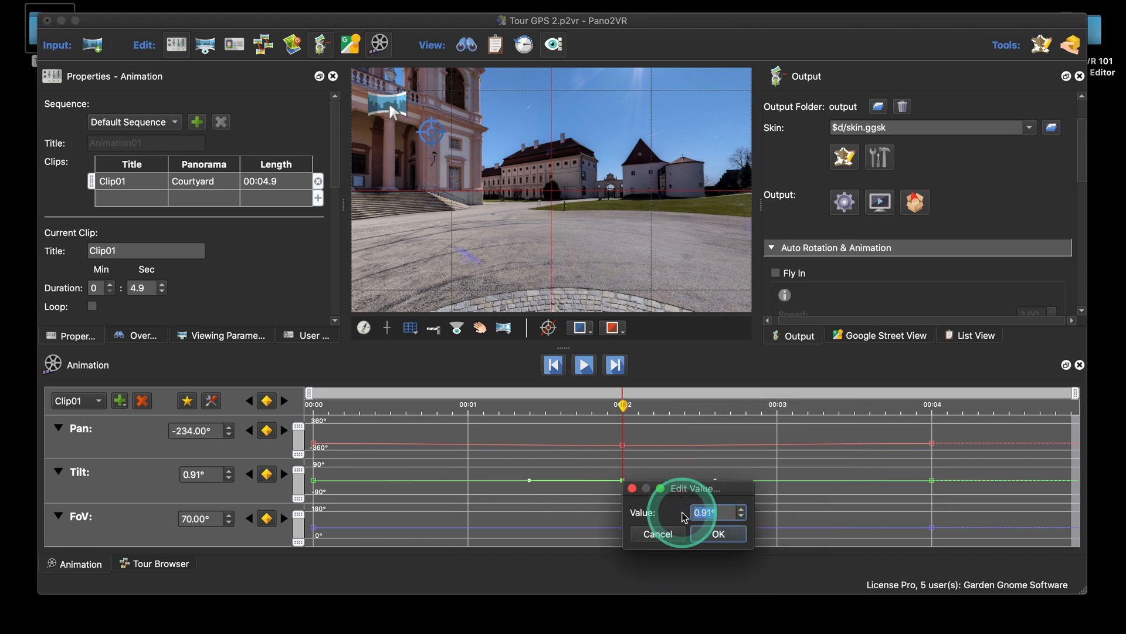
text(0)
click(719, 534)
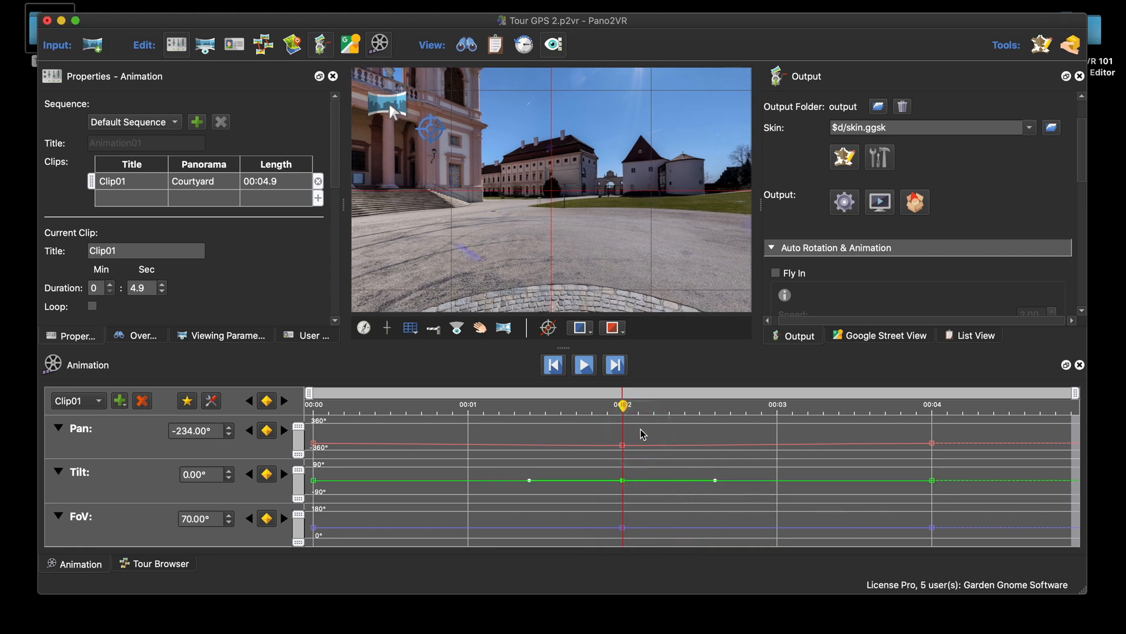
Generate the web output with the levelled tilt, play the animation in the browser preview, and close the preview
click(848, 202)
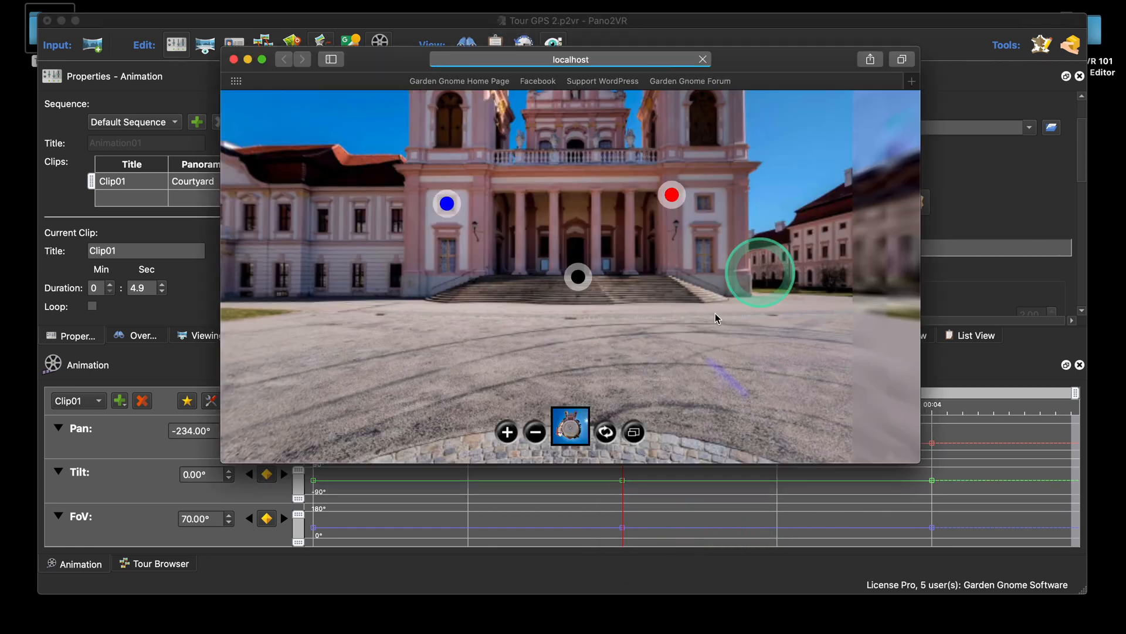
click(606, 433)
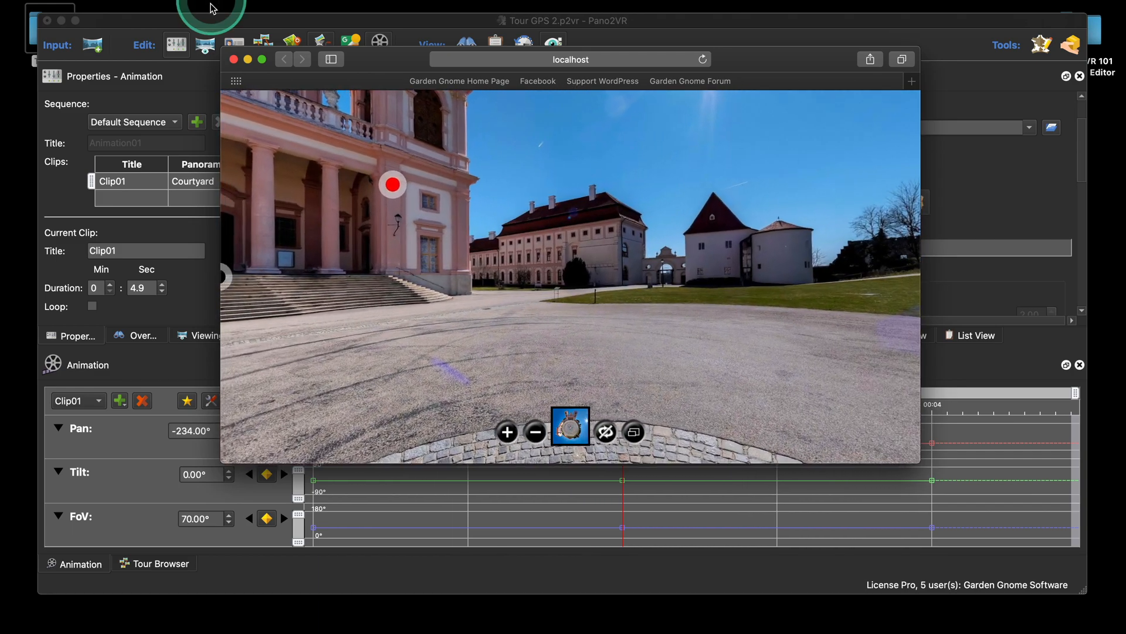
click(691, 510)
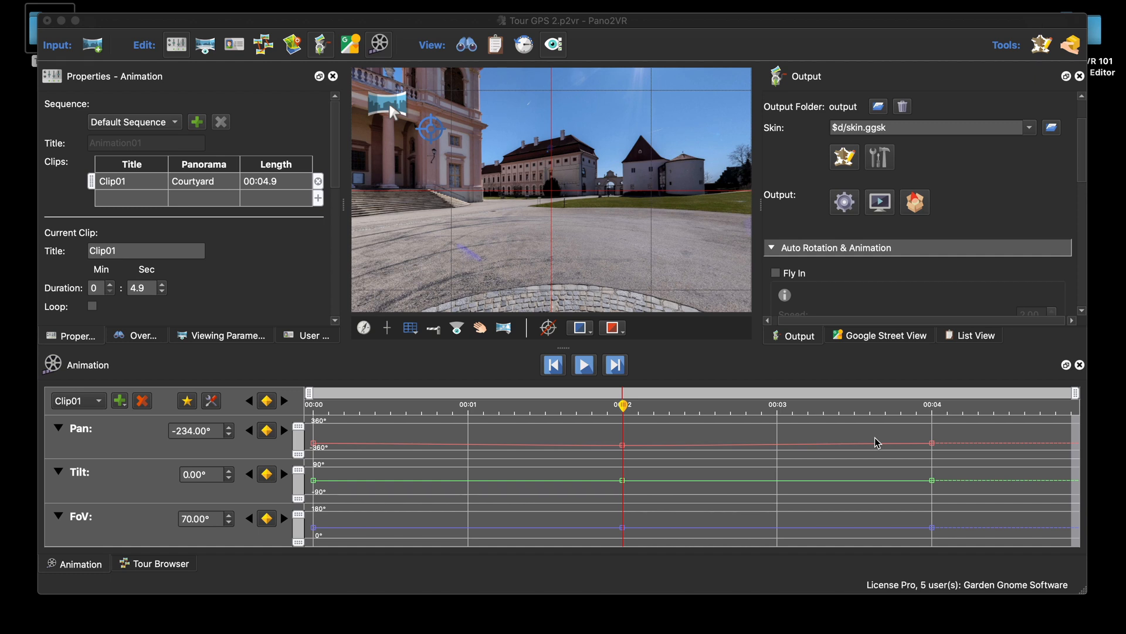
Try reshaping the pan curve with the handles of the keyframe at 2 seconds, scrub across it, and undo the change
click(624, 447)
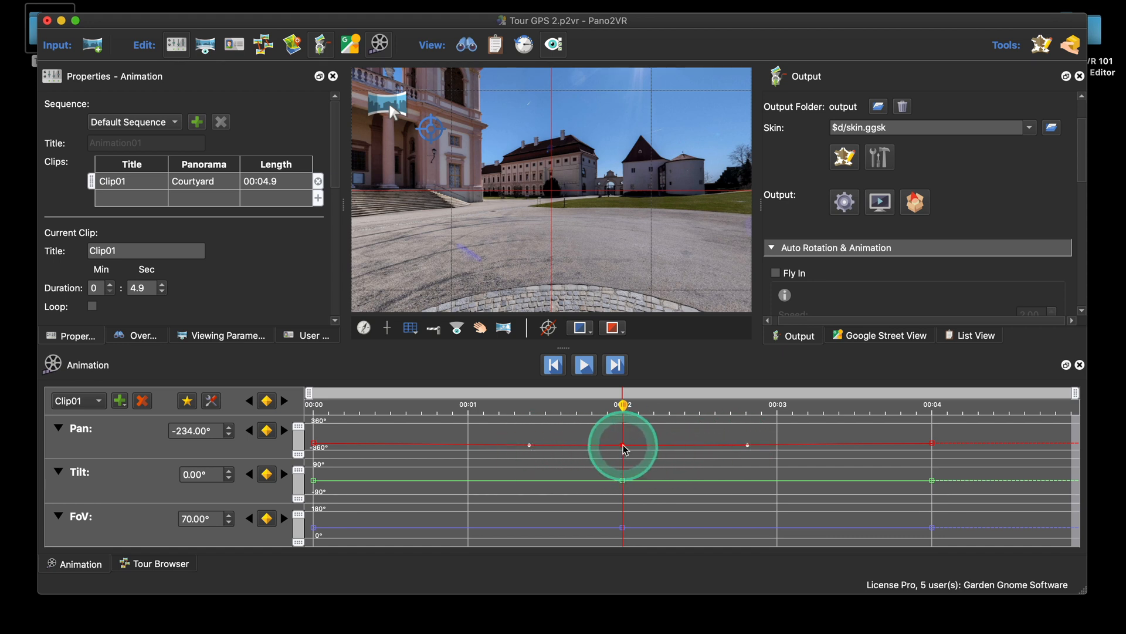
click(530, 447)
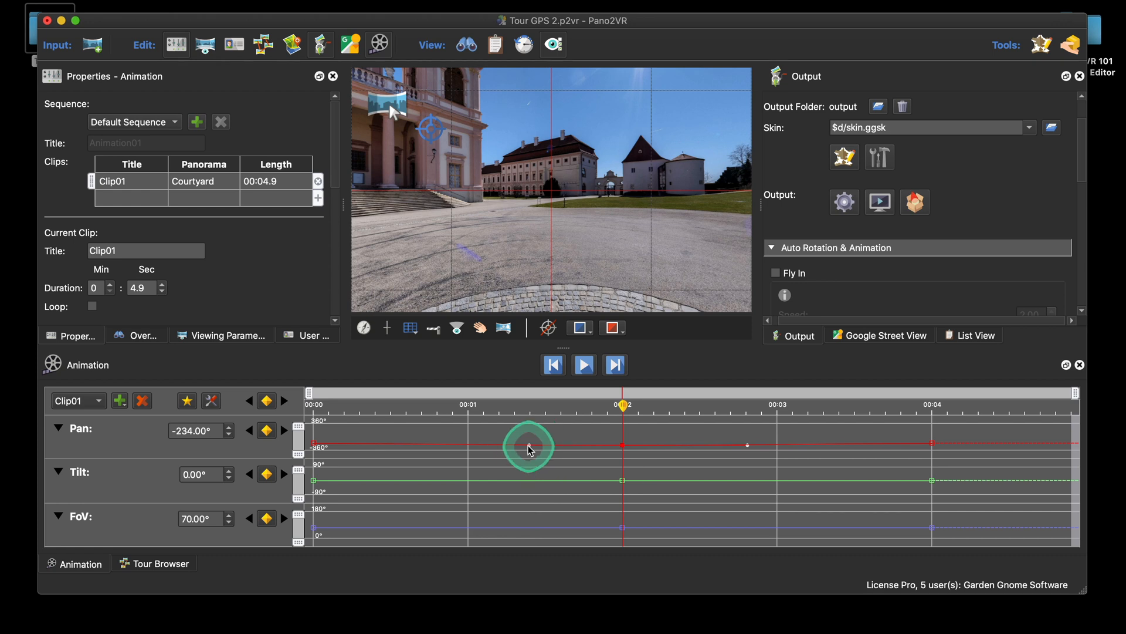
drag(531, 456, 557, 453)
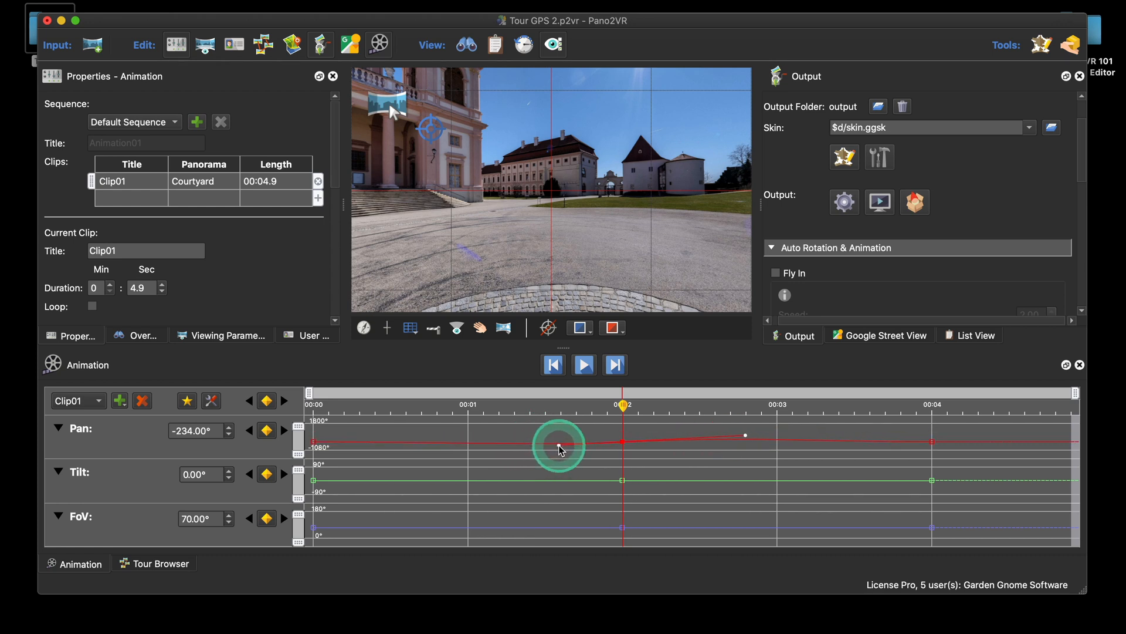
drag(622, 406, 639, 454)
click(623, 441)
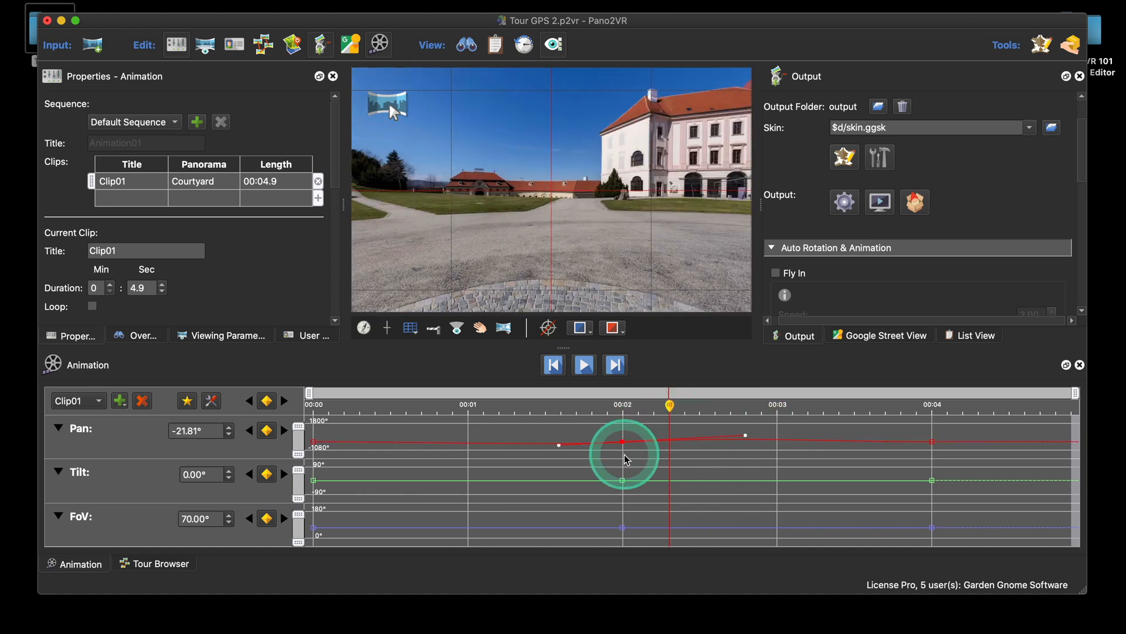
key(super+z)
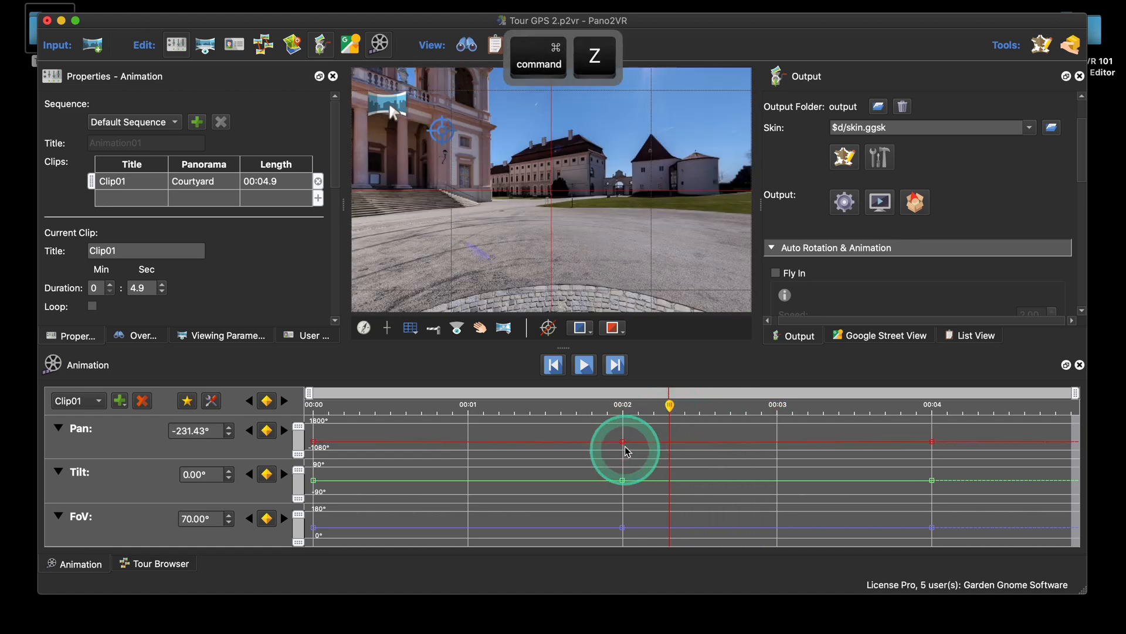
Review the available keyframe types and convert the Pan keyframe at 2 seconds to a Bezier keyframe
right_click(625, 447)
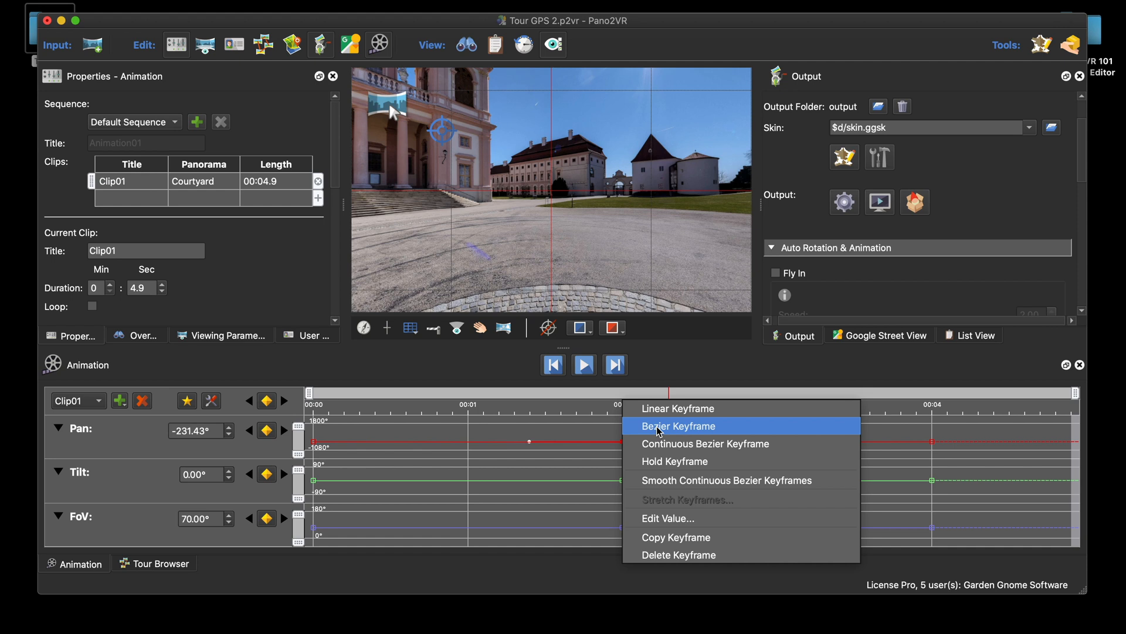
click(955, 476)
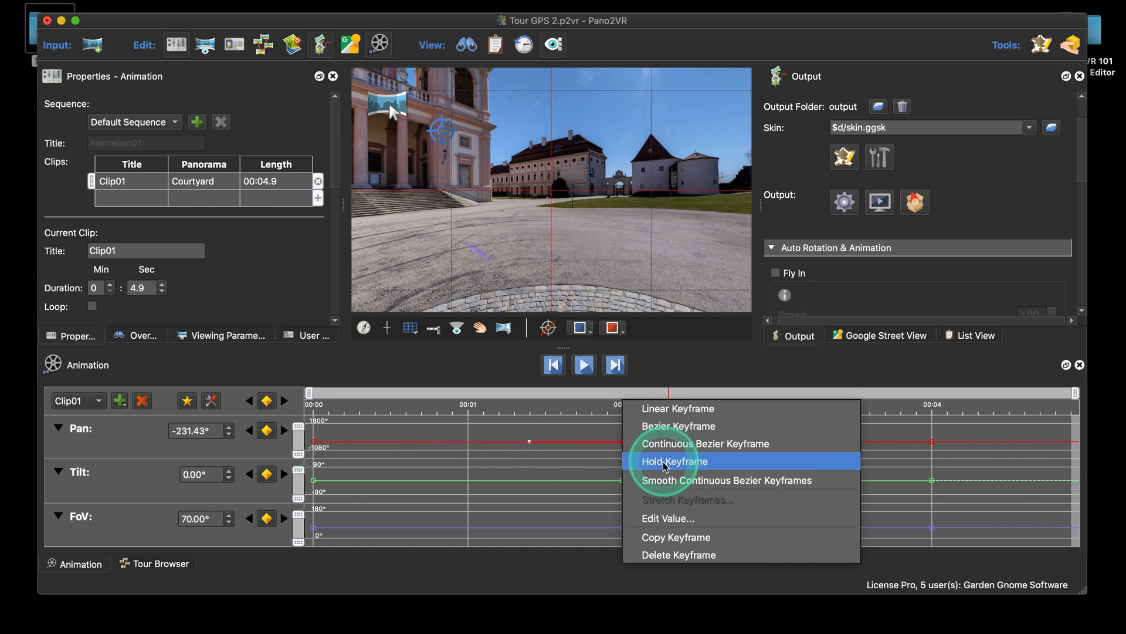
click(573, 433)
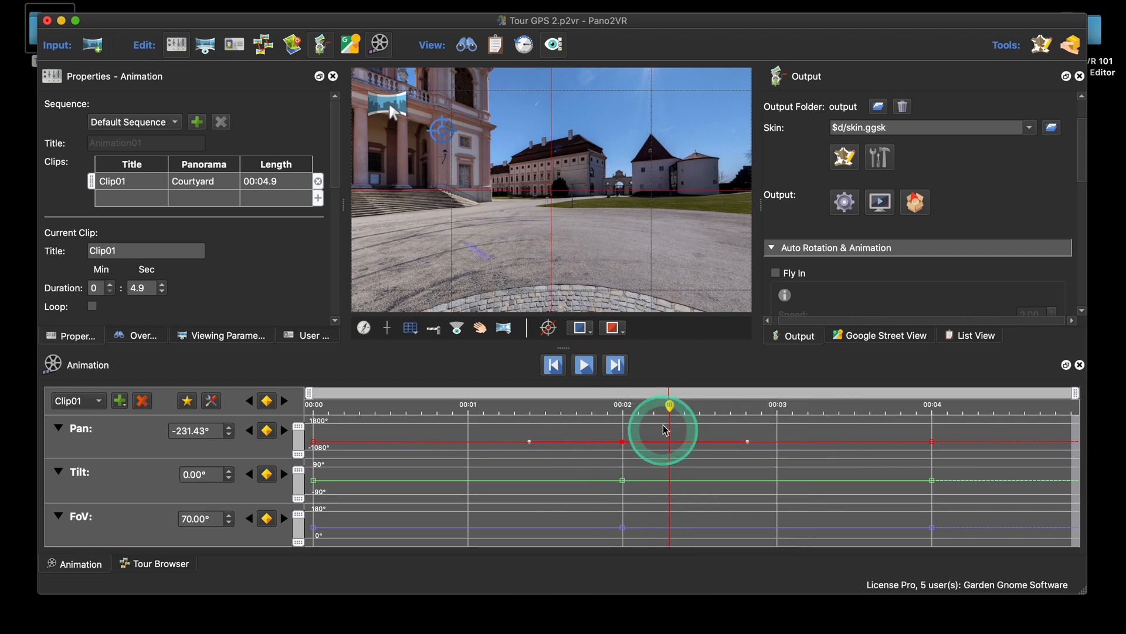
drag(672, 407, 616, 409)
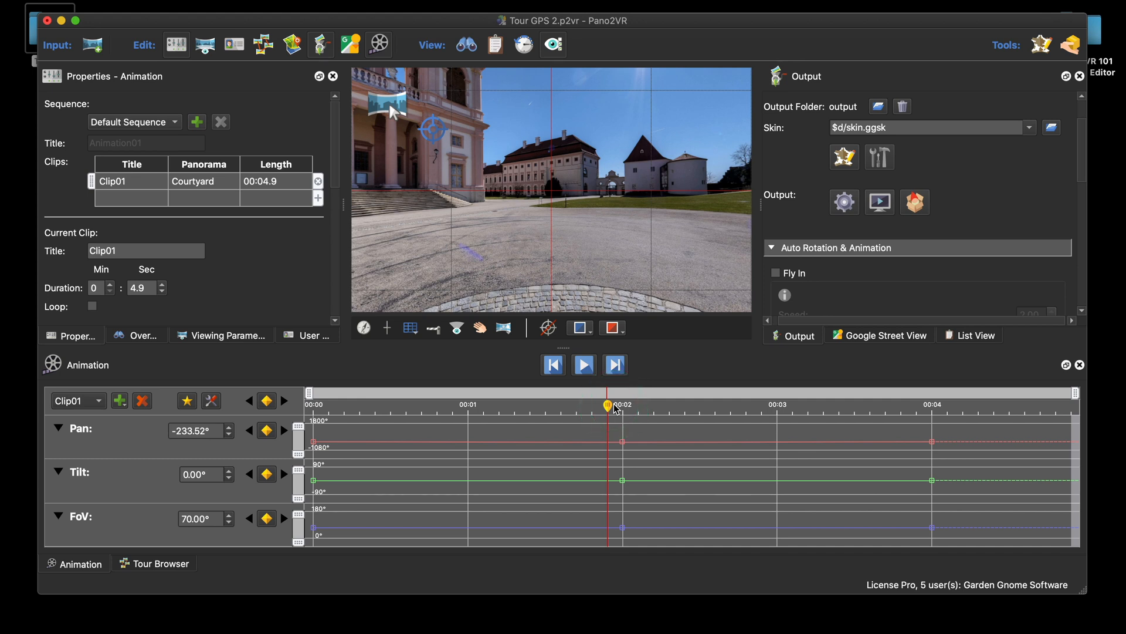
right_click(622, 441)
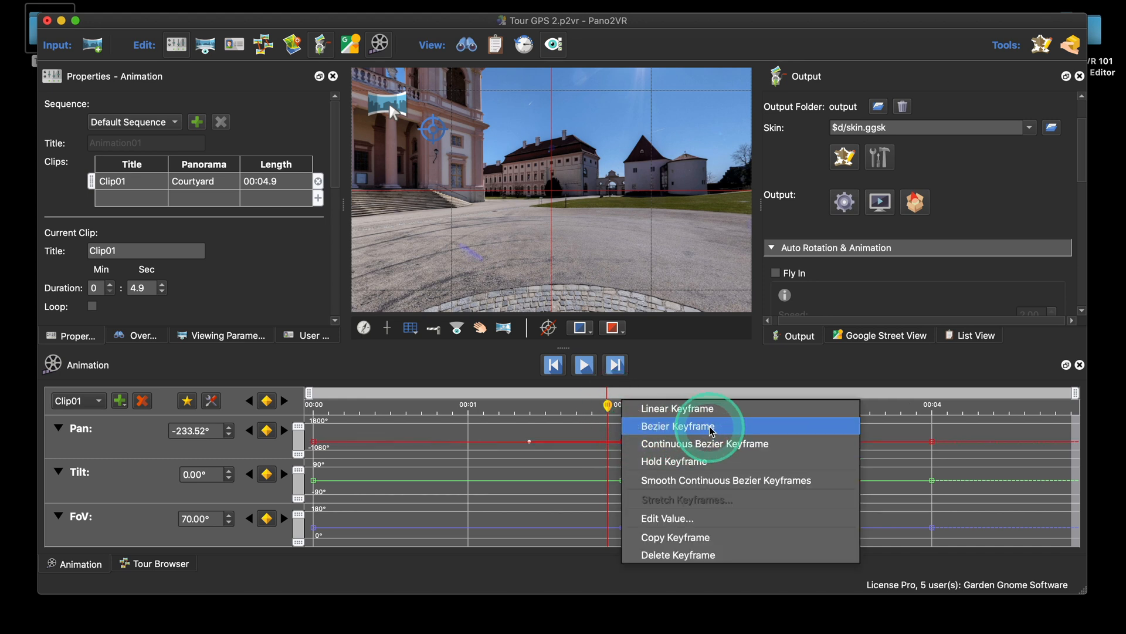
click(712, 431)
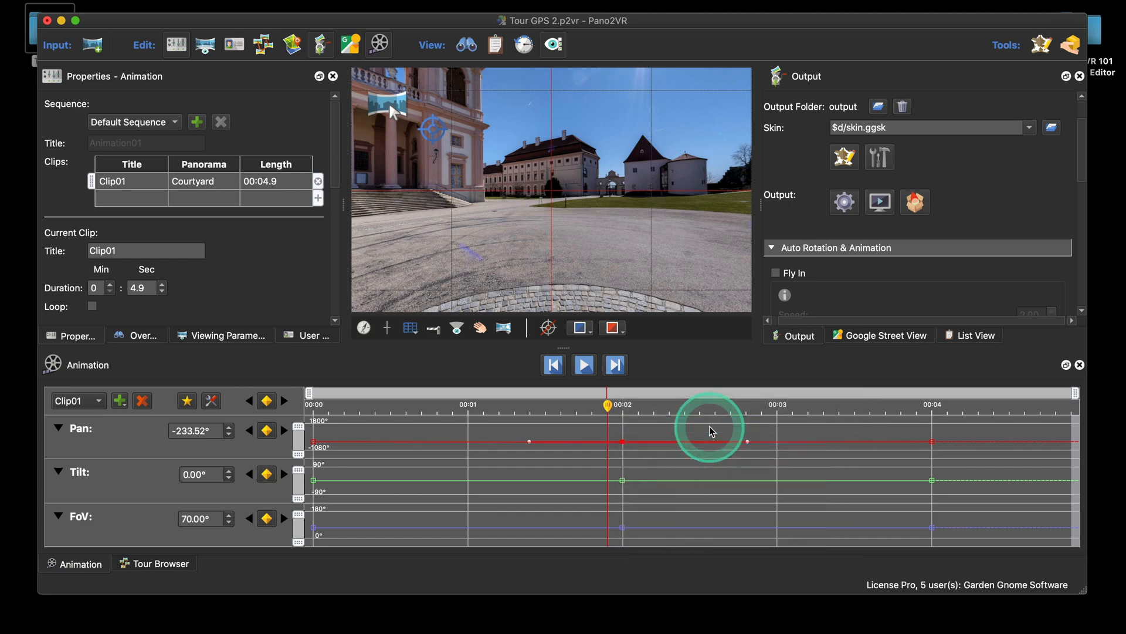
Bend the pan curve into a sharp dip at 2 seconds by moving both Bezier handles near the keyframe, and fit the Pan graph to its track
drag(555, 453, 609, 431)
drag(748, 440, 660, 436)
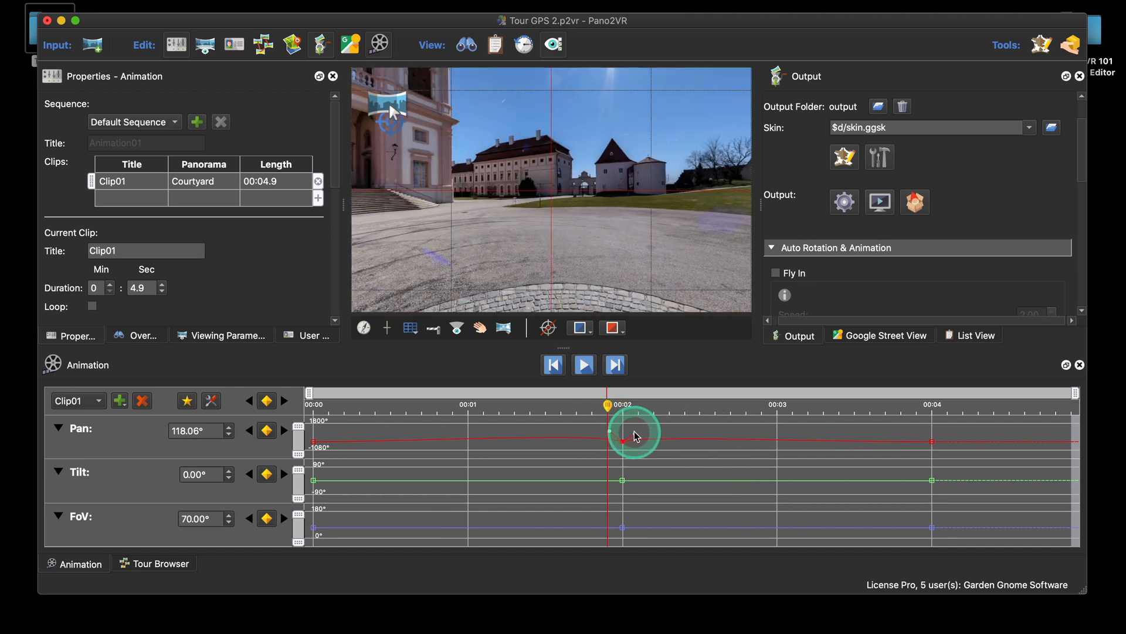
drag(608, 406, 499, 415)
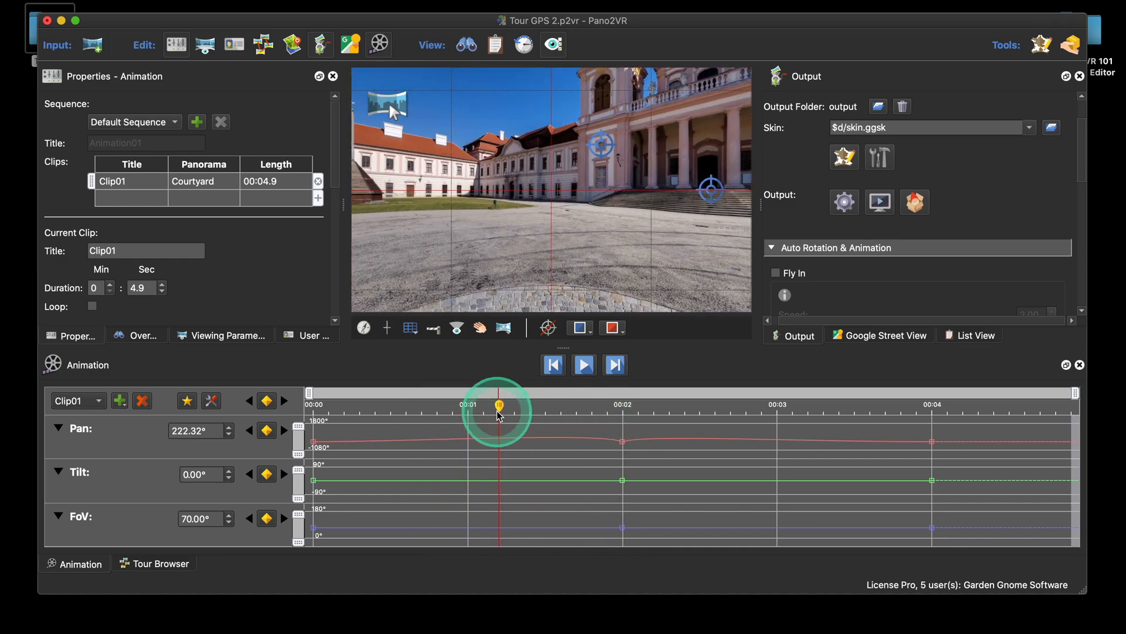
right_click(300, 444)
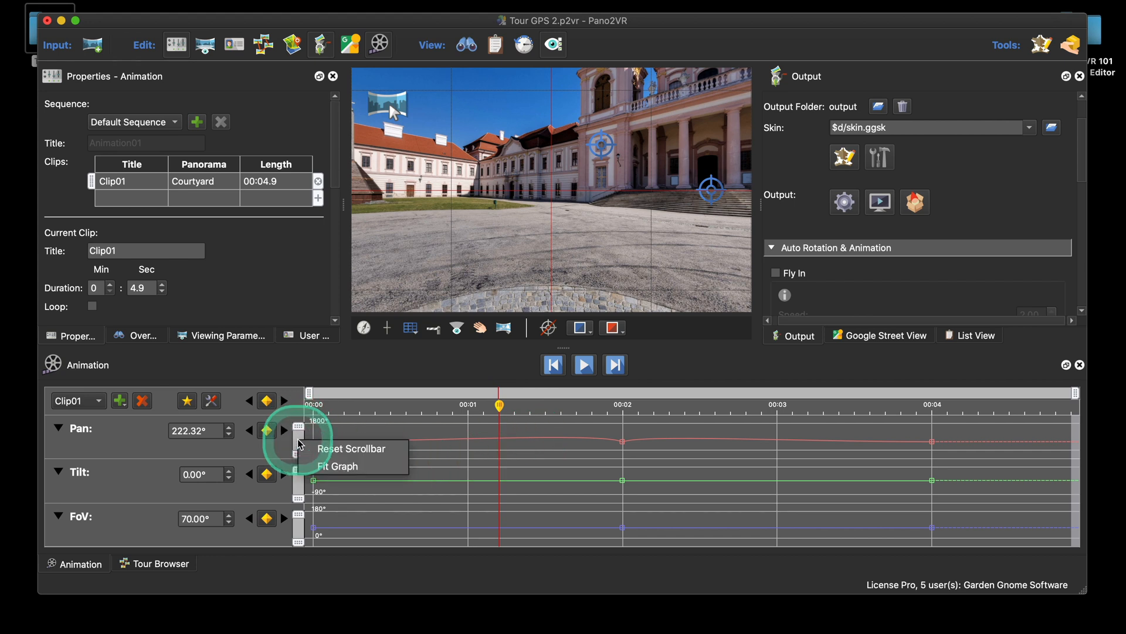
click(339, 465)
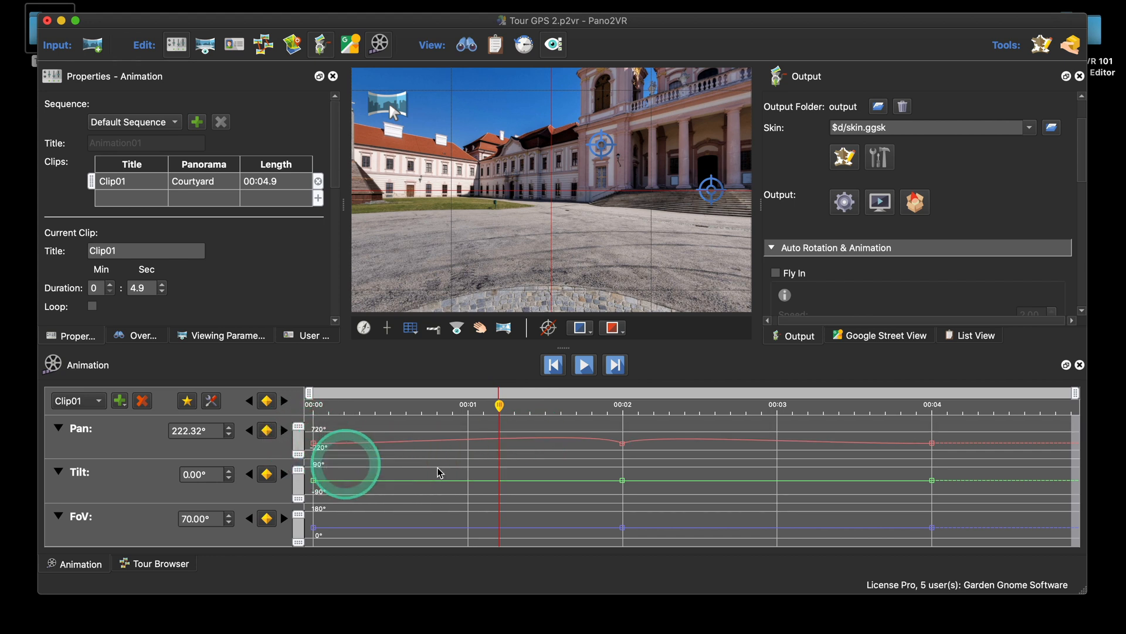
Move the handles of the Pan keyframe at 2 seconds closer together above it, and play the clip to check the motion
click(622, 443)
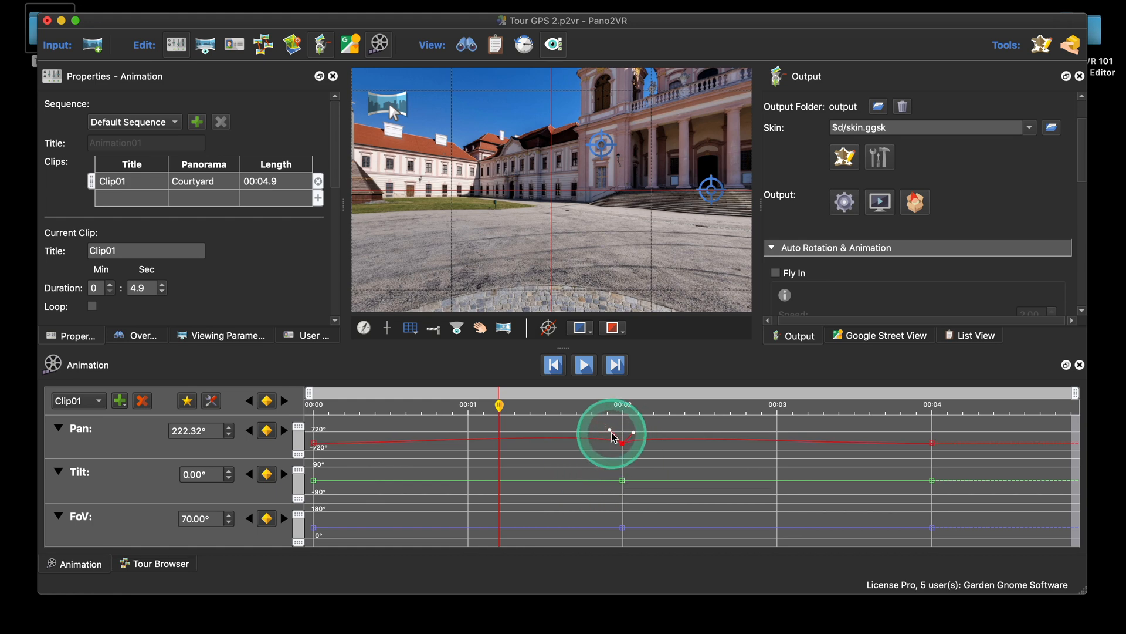
drag(612, 435, 629, 437)
click(500, 418)
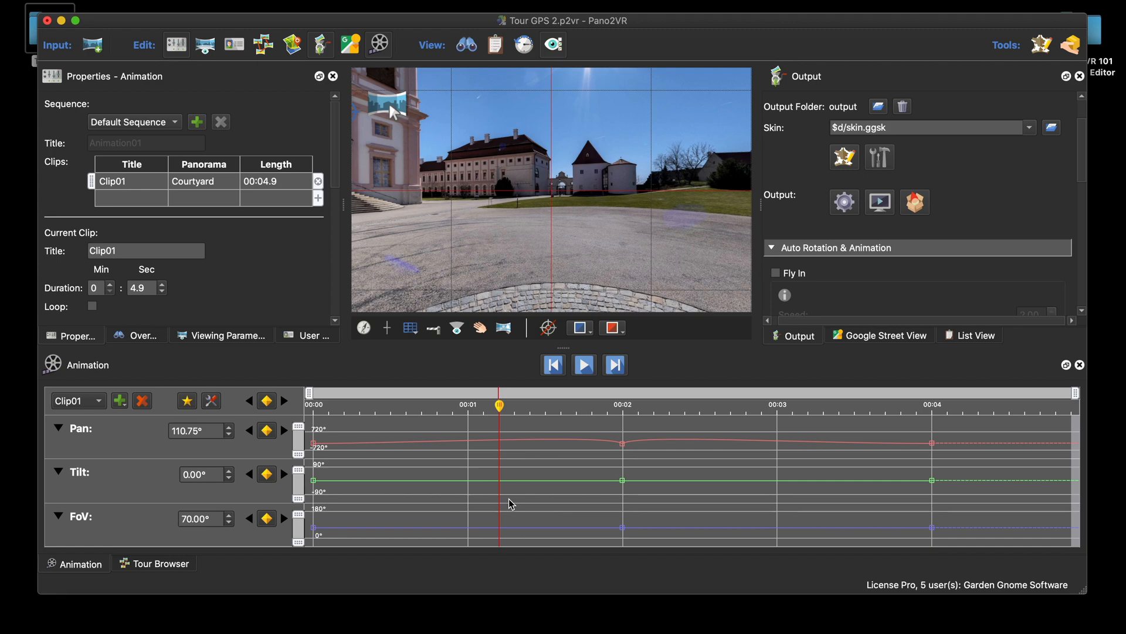
key(space)
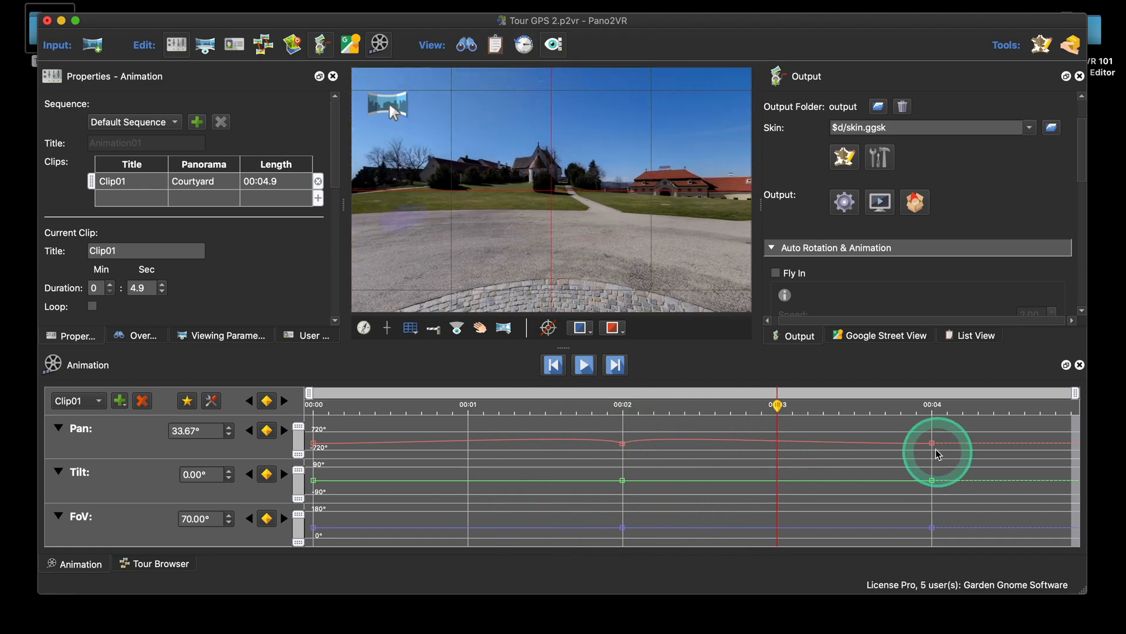
Raise the value of the Pan keyframe at 4 seconds, and play the clip across the 2-second keyframe to check the motion
drag(932, 444, 932, 438)
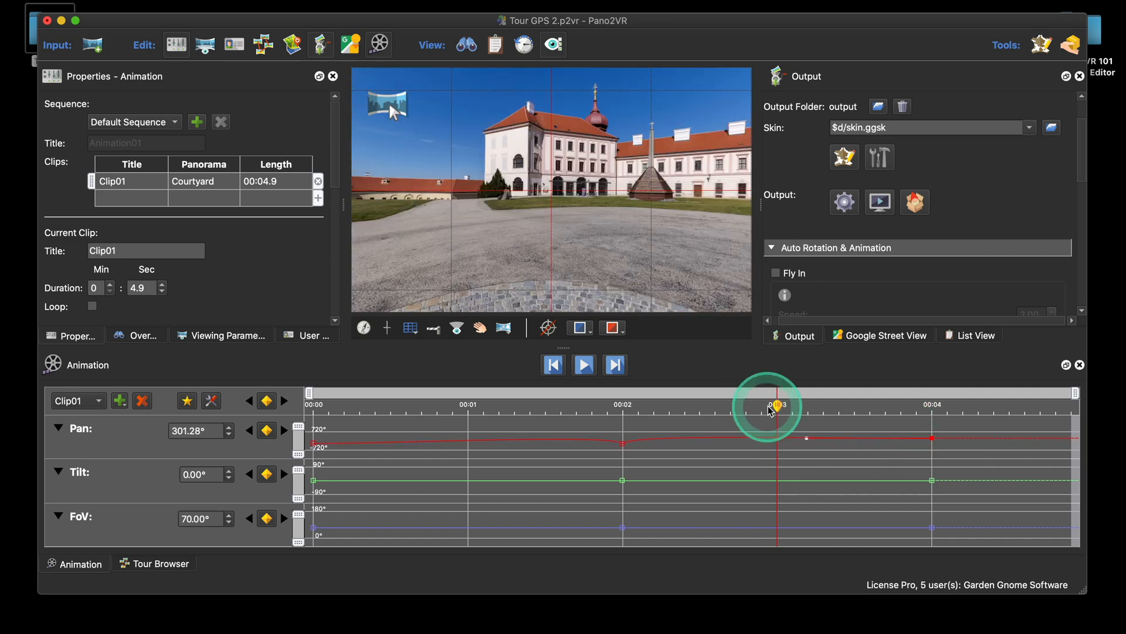
drag(770, 409, 565, 407)
key(space)
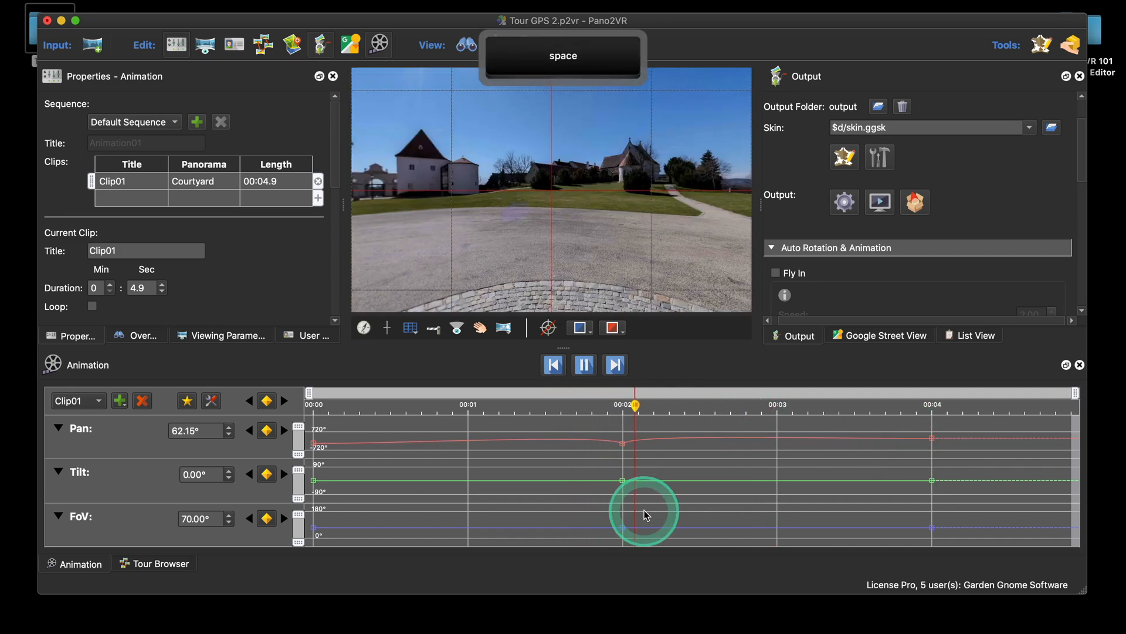
key(space)
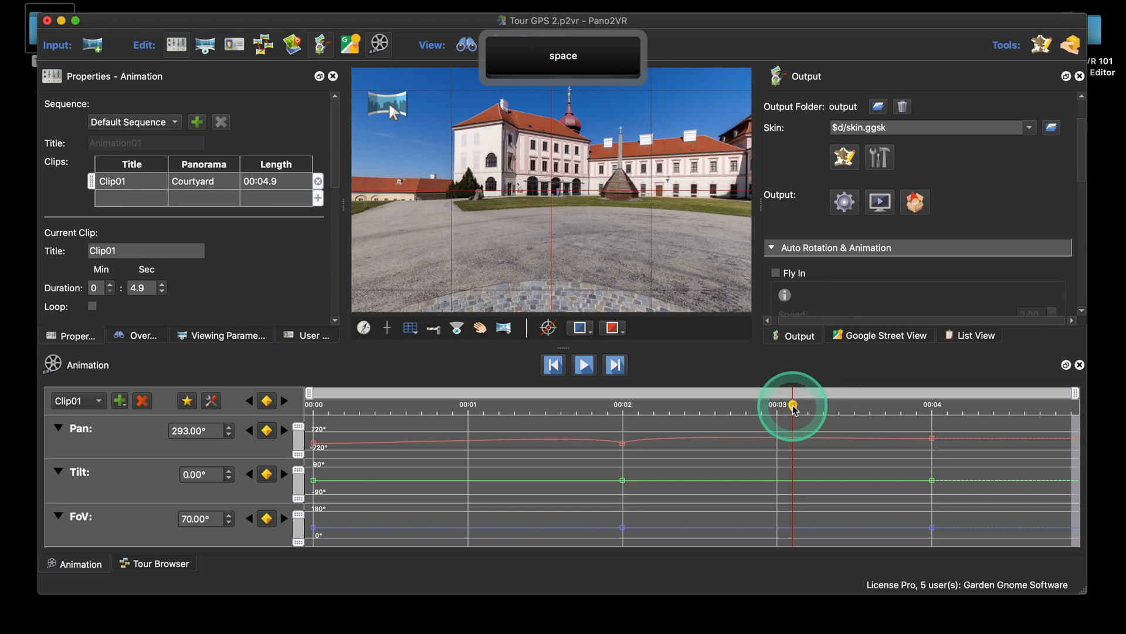
drag(794, 409, 561, 406)
Spread the Bezier handles of the Pan keyframe at 2 seconds farther apart on both sides
click(612, 453)
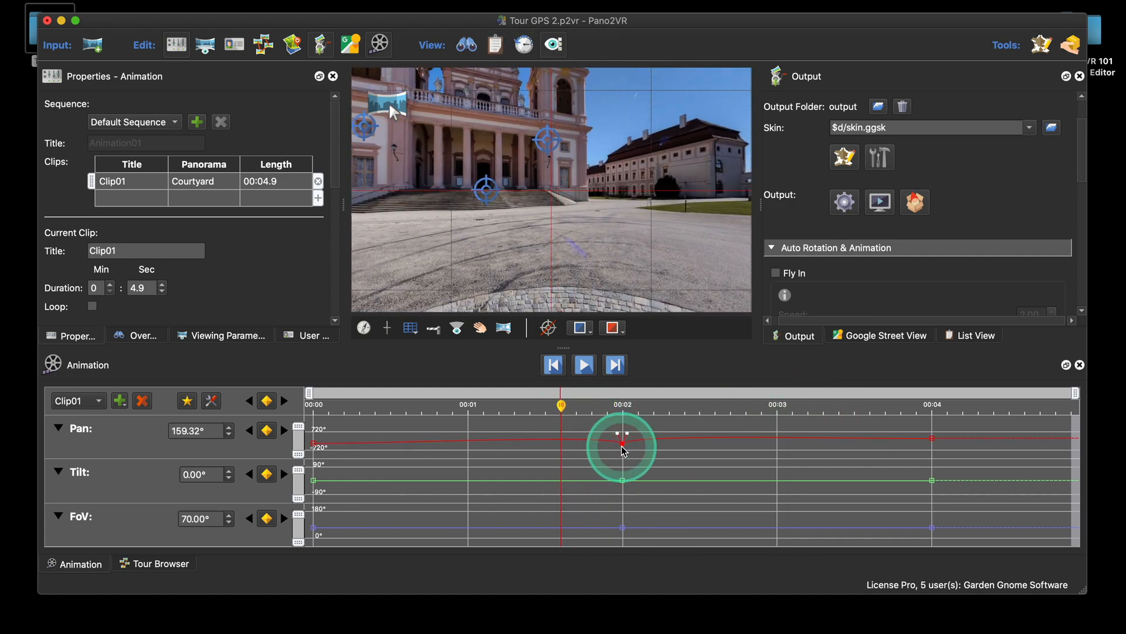
drag(621, 439, 645, 437)
click(624, 445)
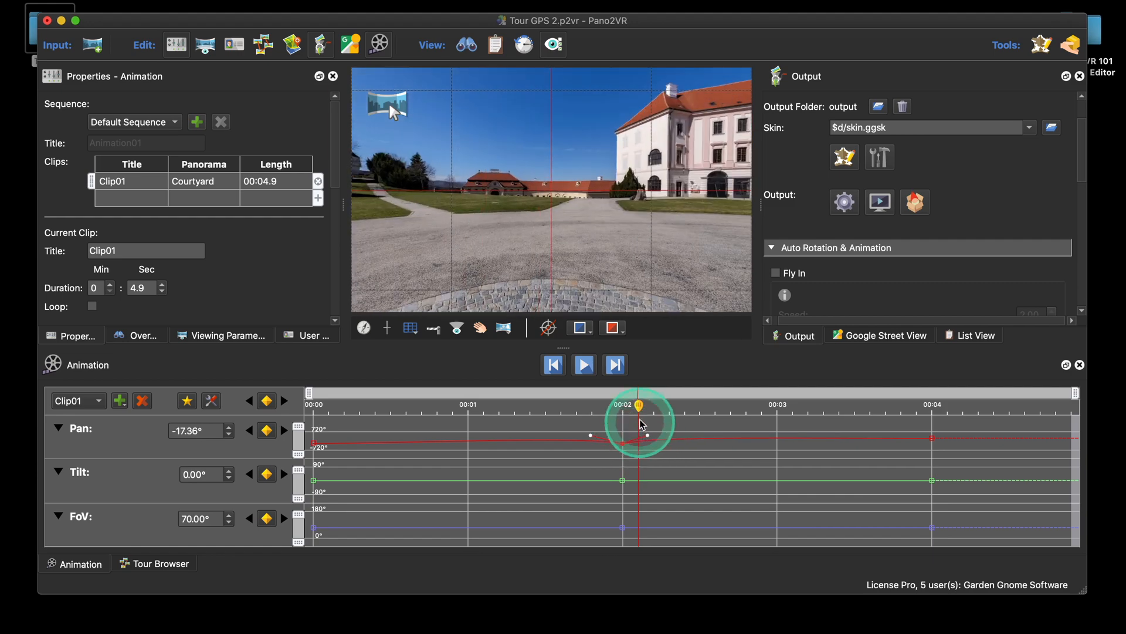
Play the clip through the 2-second Pan keyframe to check the motion with the spread Bezier handles
click(640, 407)
click(574, 500)
key(space)
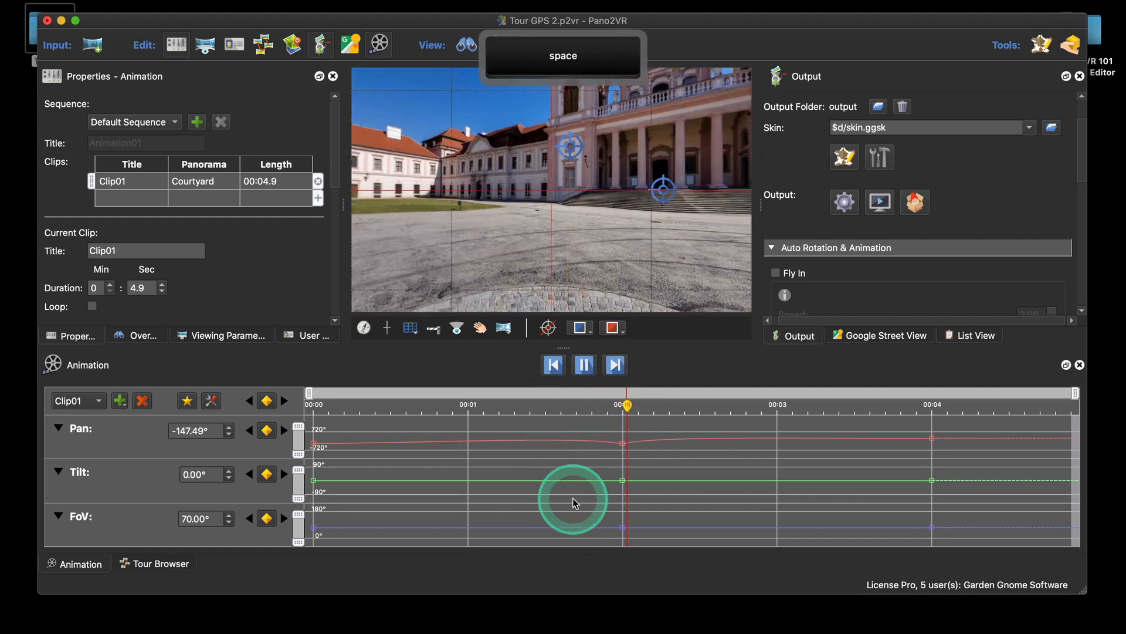
key(space)
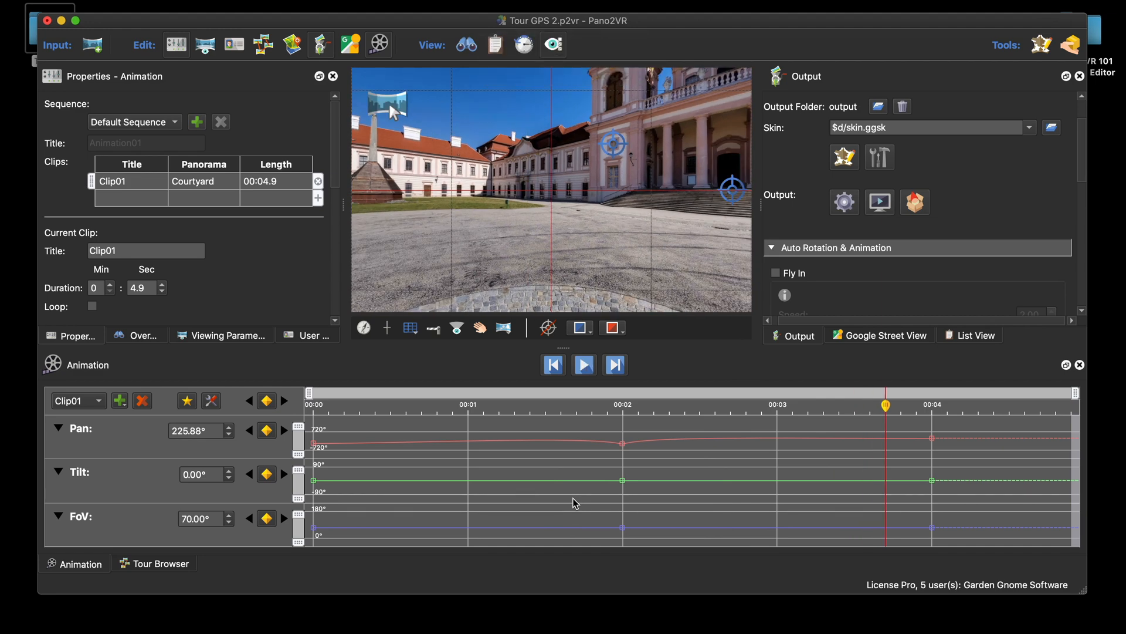
Convert the Pan keyframe at 2 seconds to a Continuous Bezier Keyframe
right_click(624, 449)
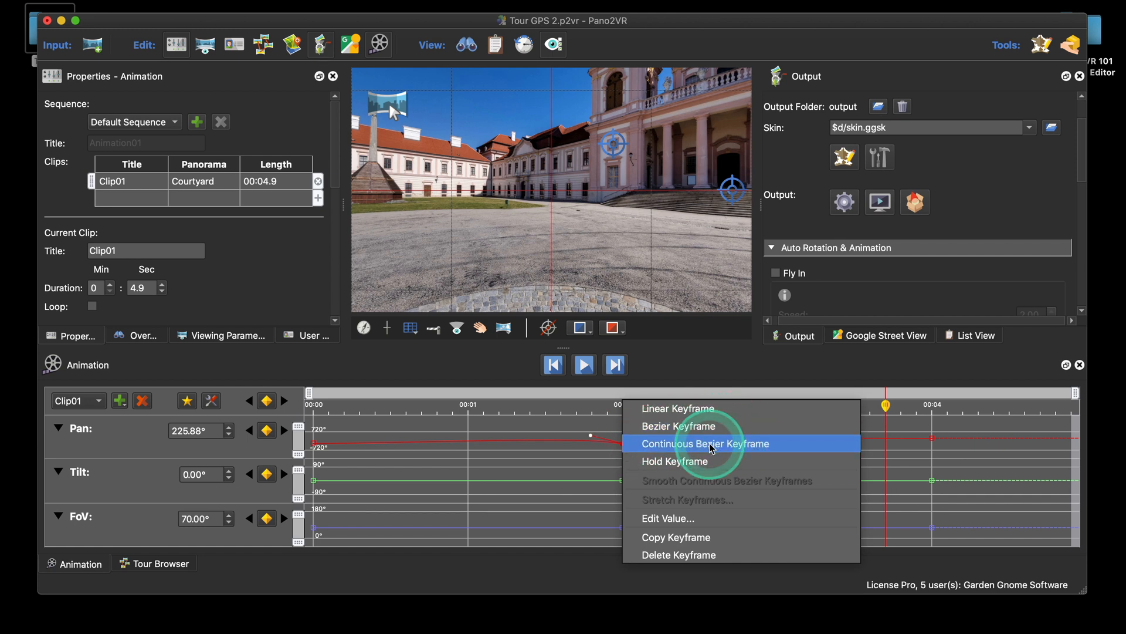
click(572, 434)
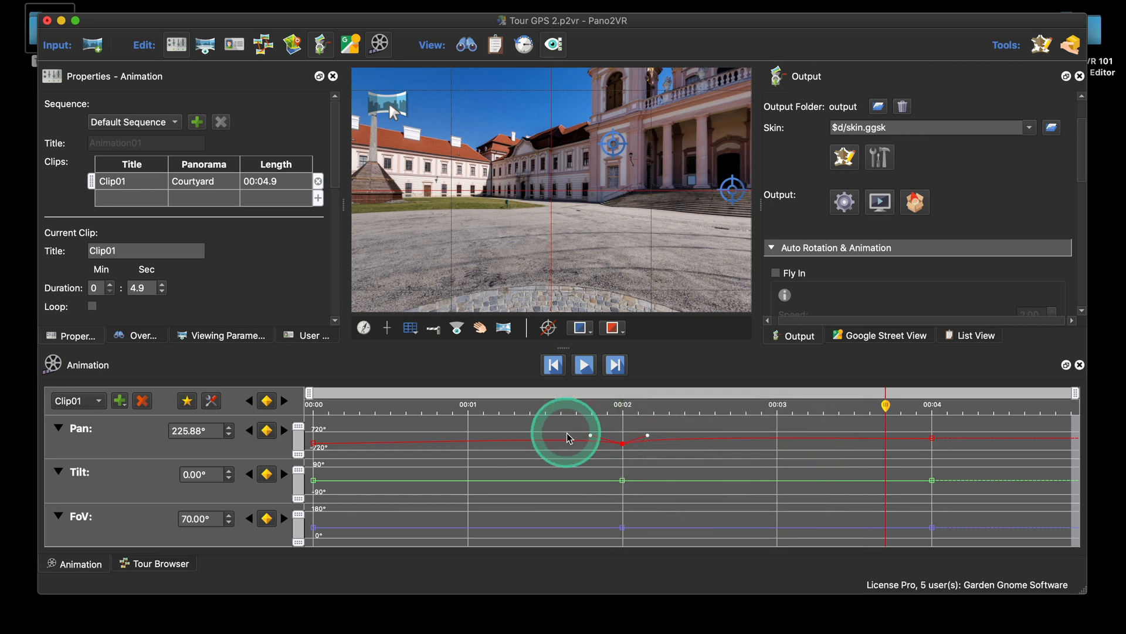
right_click(624, 449)
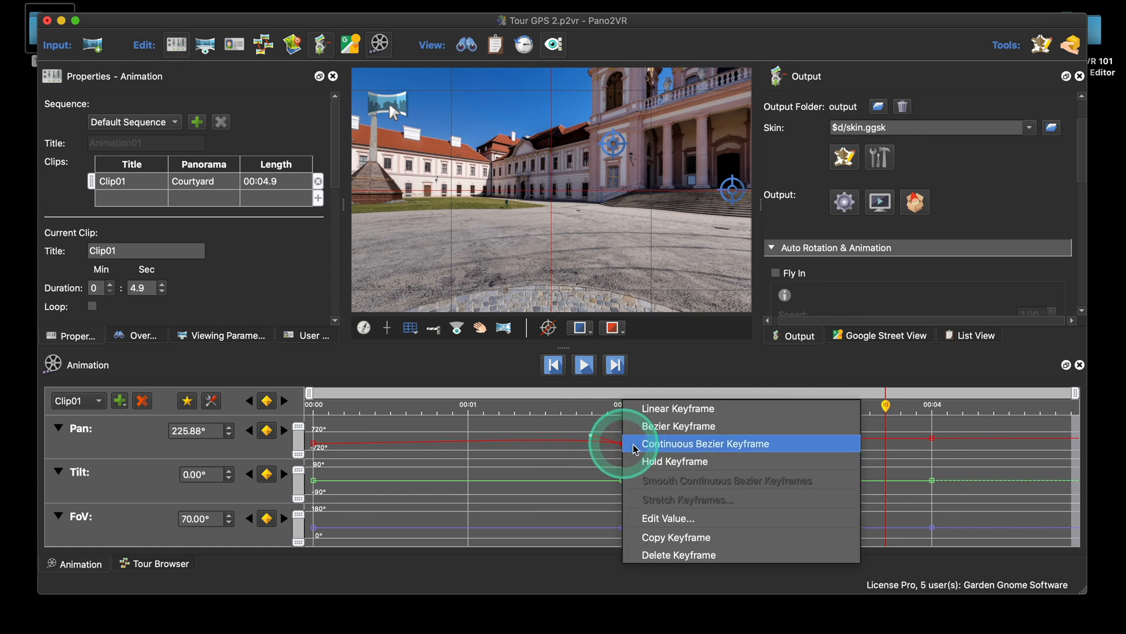
click(659, 445)
click(490, 449)
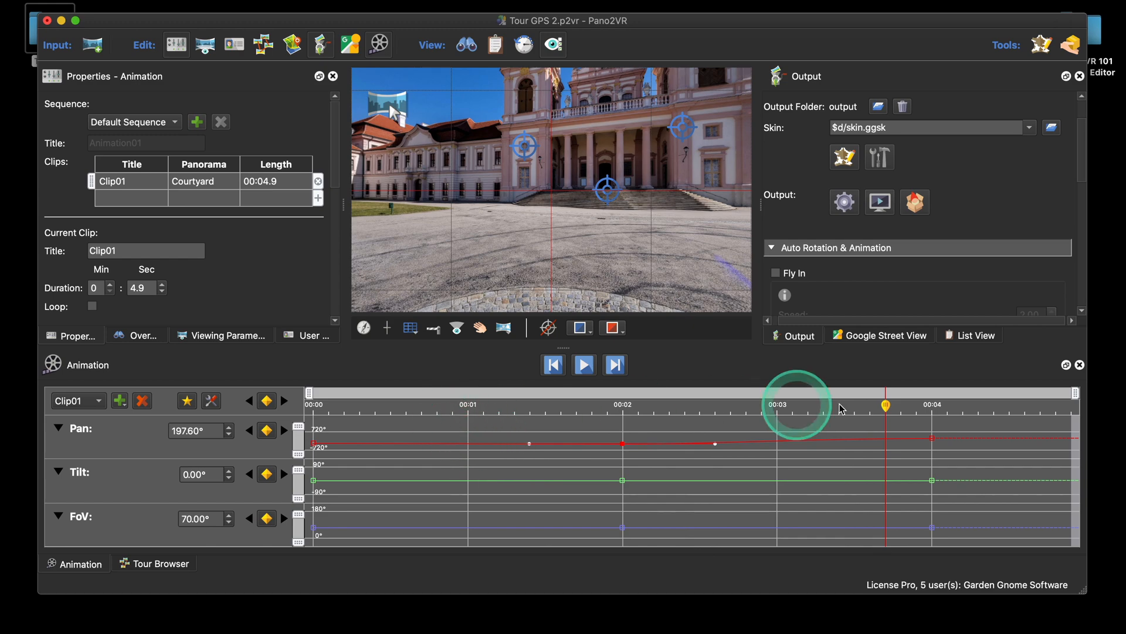
Play the clip from before the 2-second keyframe to check the smoothed pan motion, and return the playhead to just before that keyframe
drag(883, 405, 531, 410)
key(space)
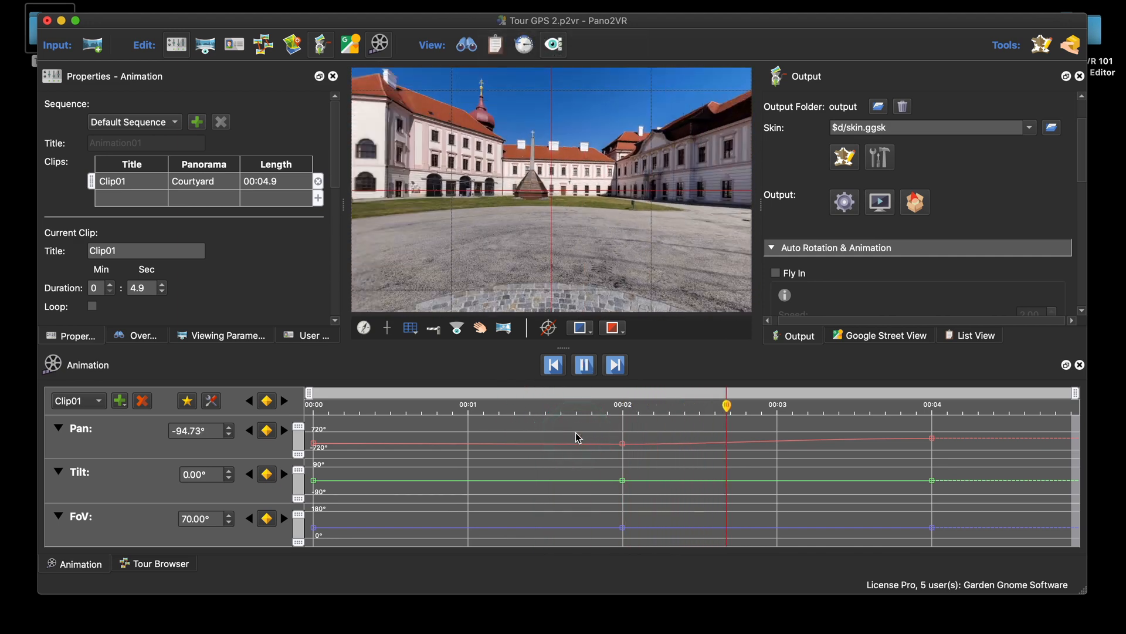
key(space)
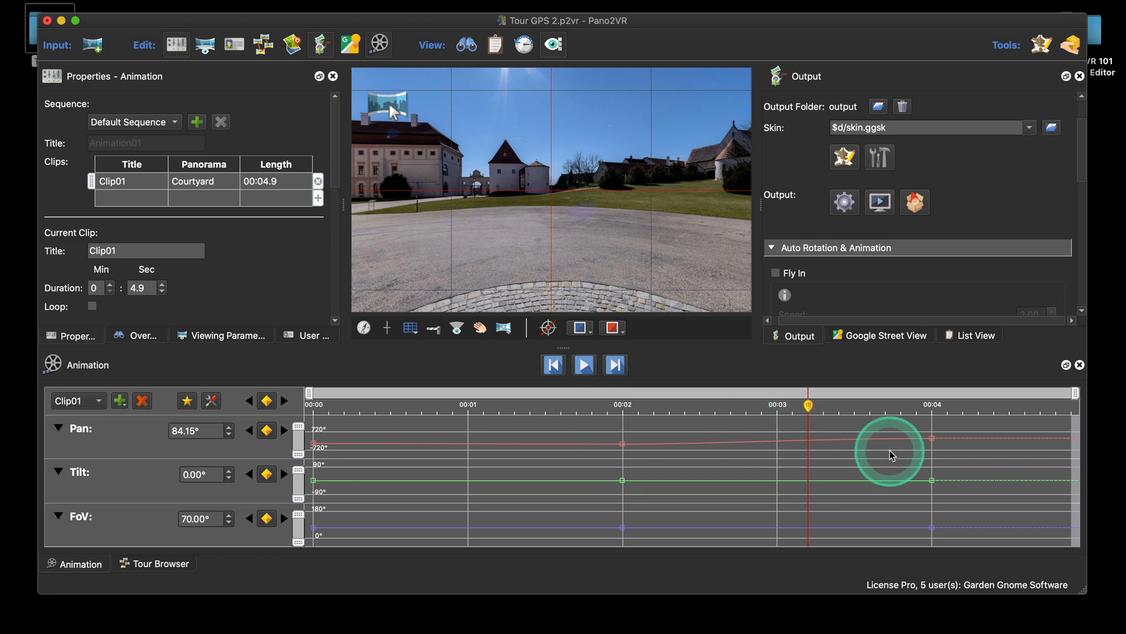
drag(808, 405, 593, 422)
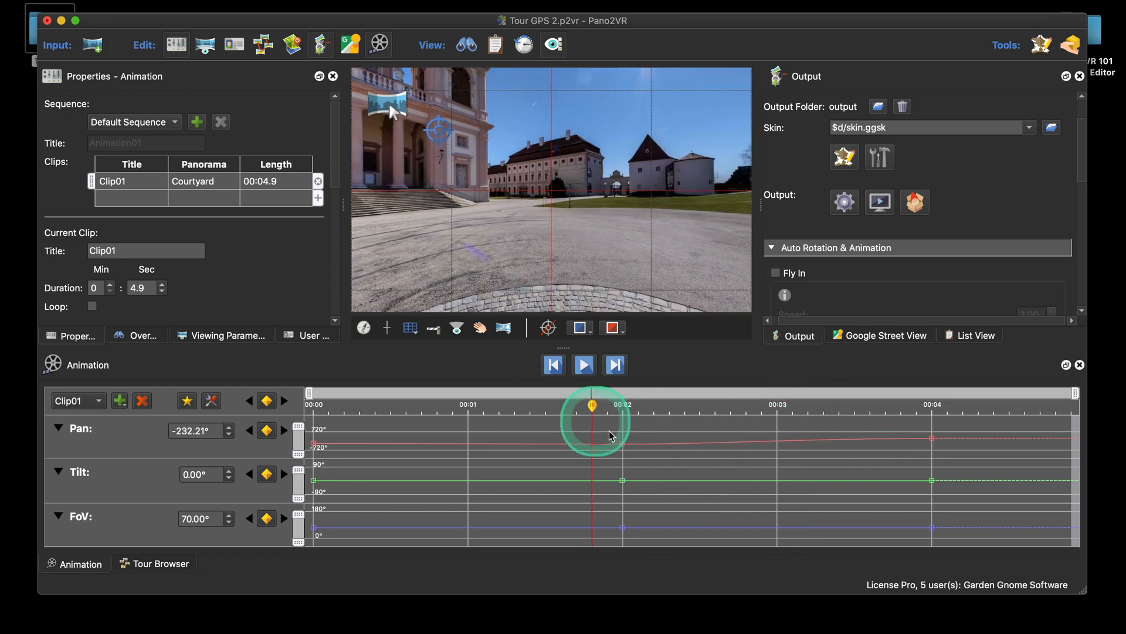
right_click(623, 447)
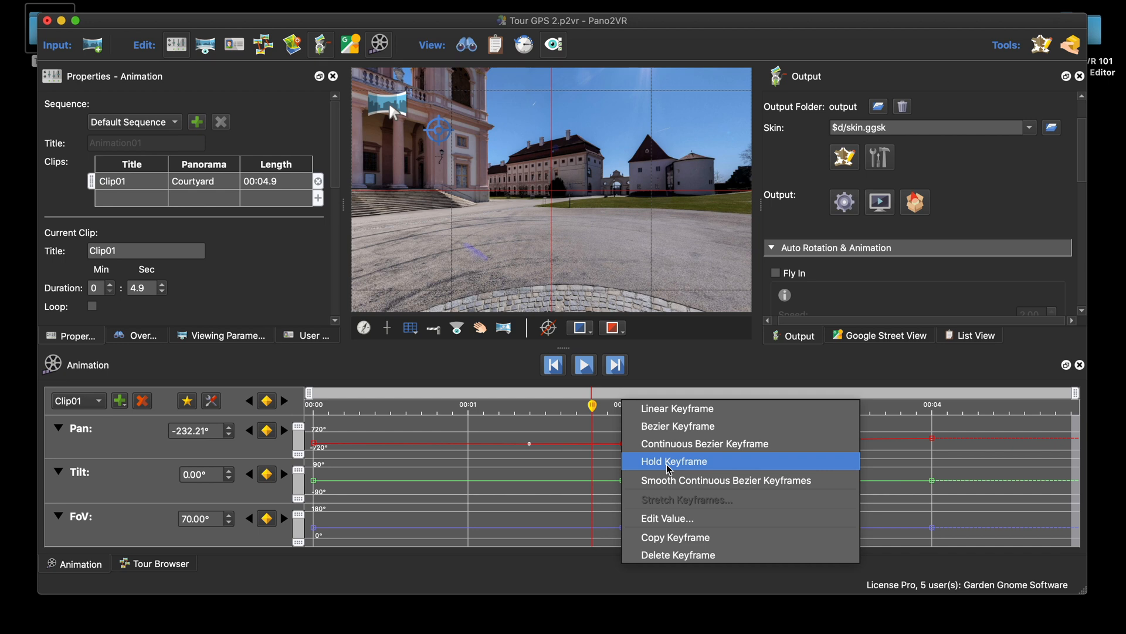
click(555, 411)
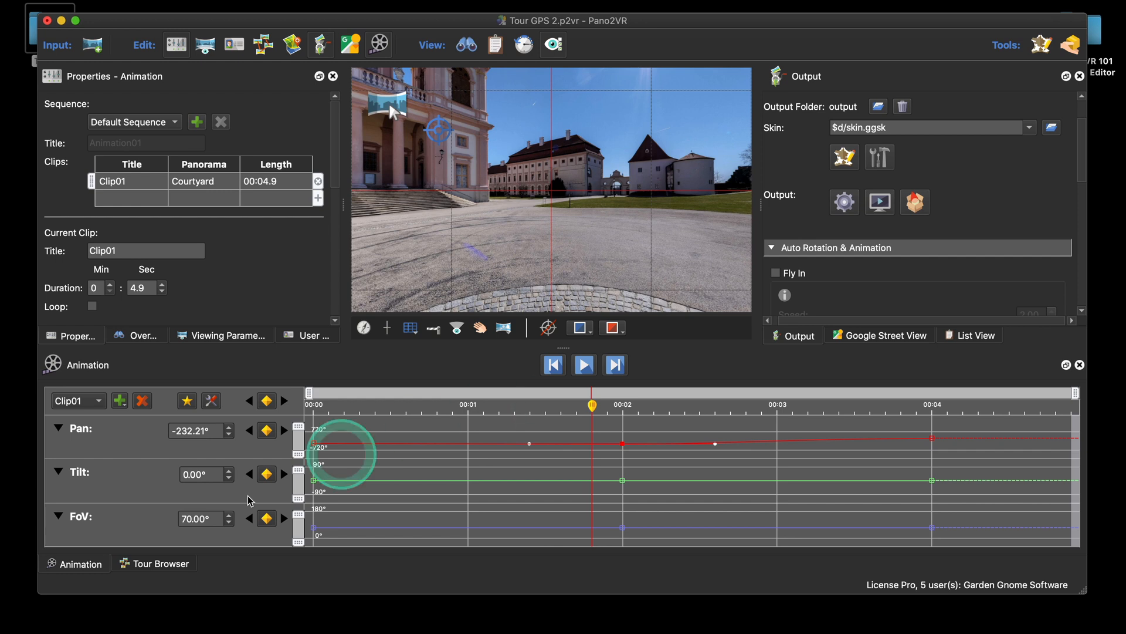
click(81, 564)
click(156, 564)
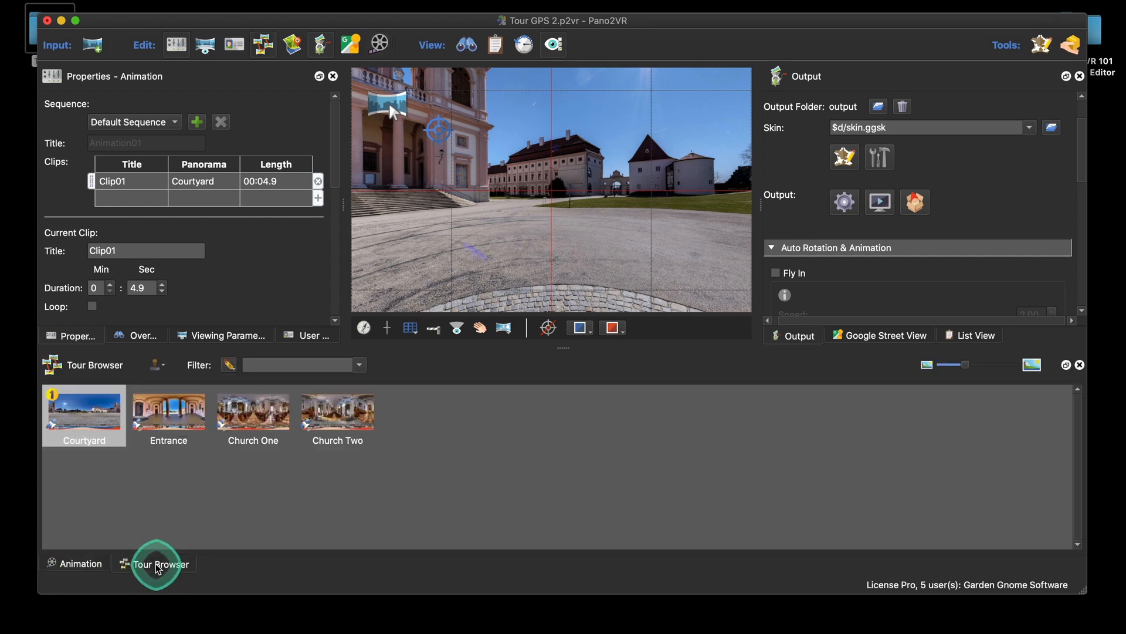
click(80, 565)
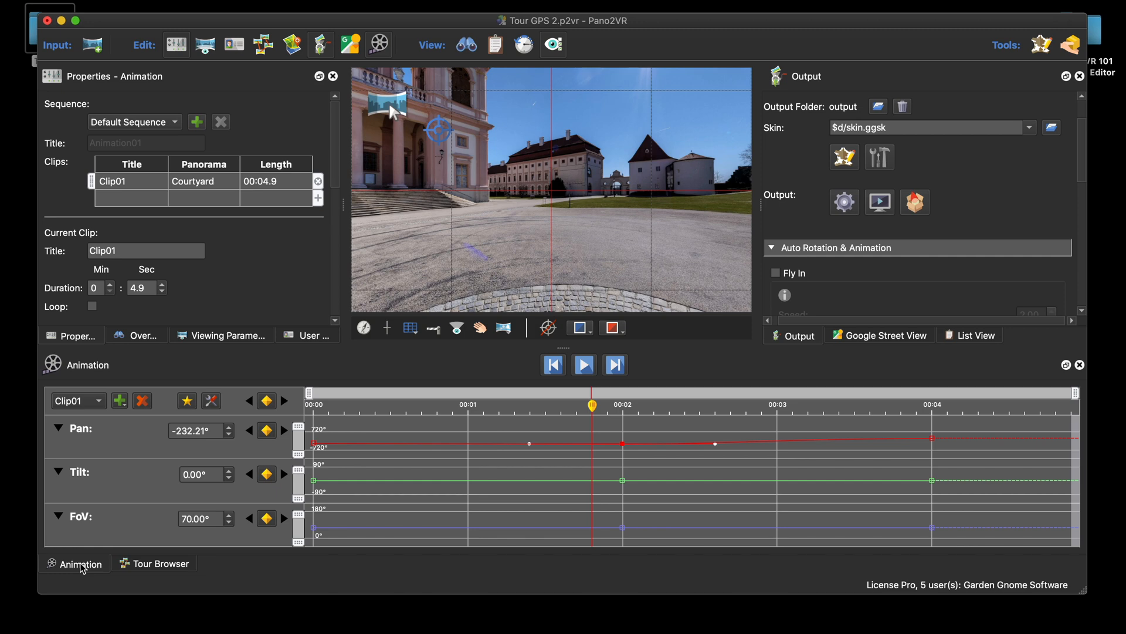
click(83, 568)
Reopen Pano2VR with the Tour GPS 2 project, and enlarge its window and the Animation Editor area
key(super+bracketright)
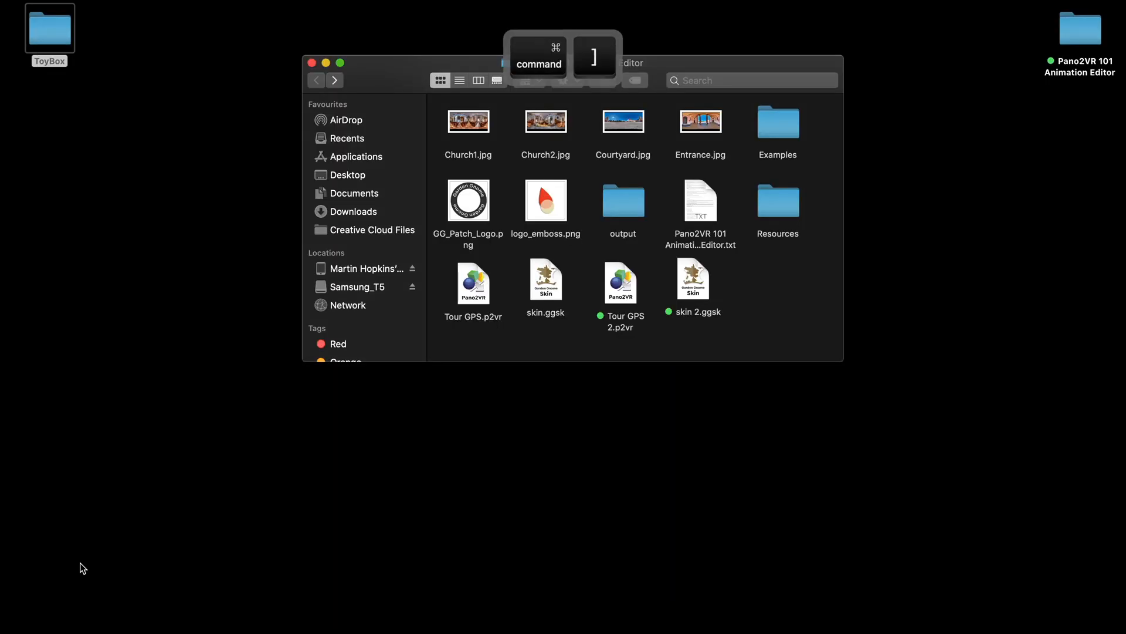
click(81, 566)
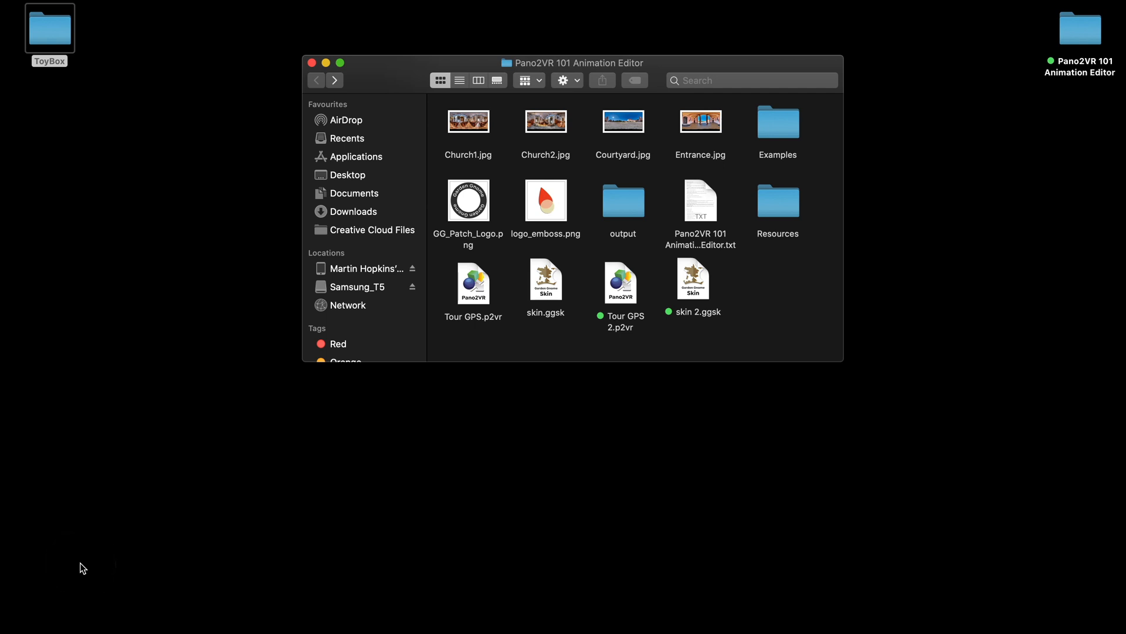
click(511, 632)
mouse_move(684, 593)
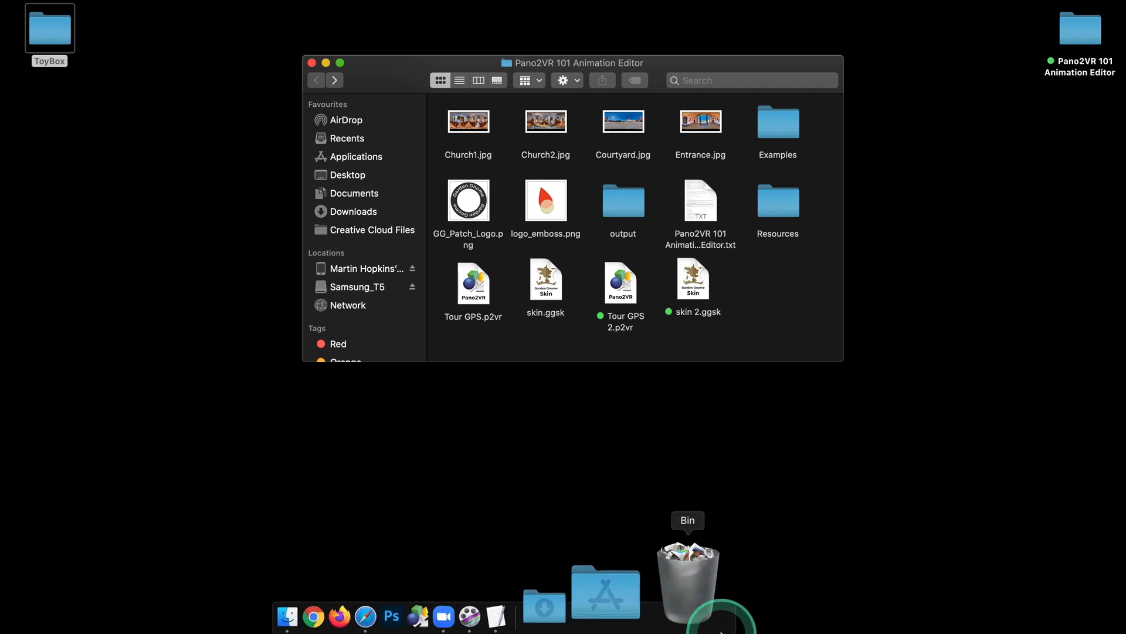
click(551, 595)
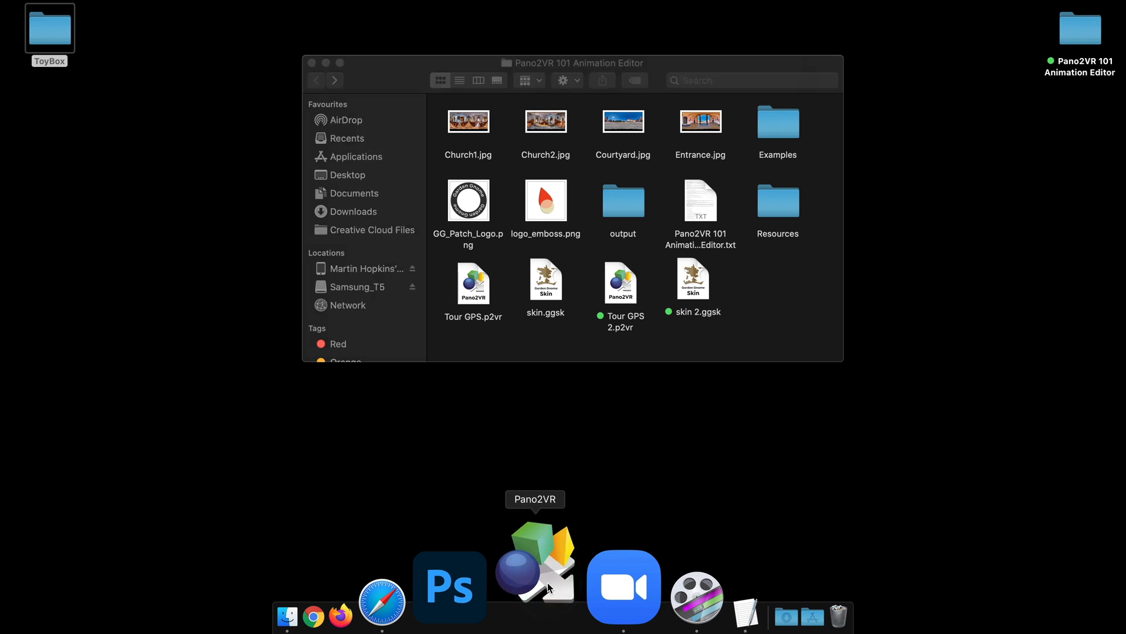
click(638, 336)
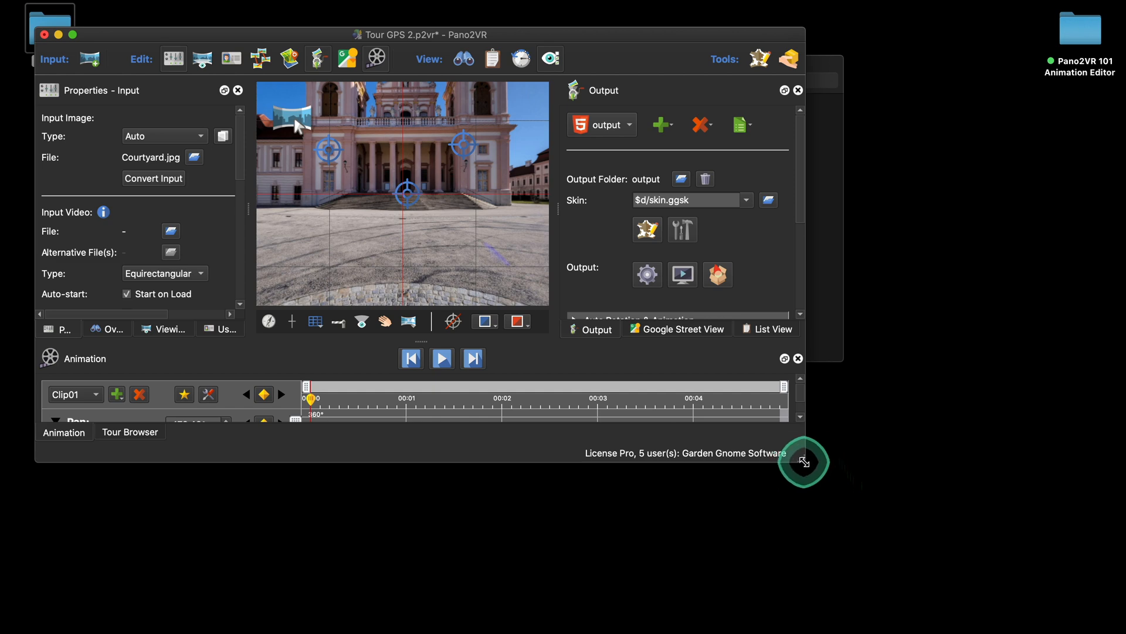
drag(800, 456, 1033, 632)
drag(536, 512, 536, 389)
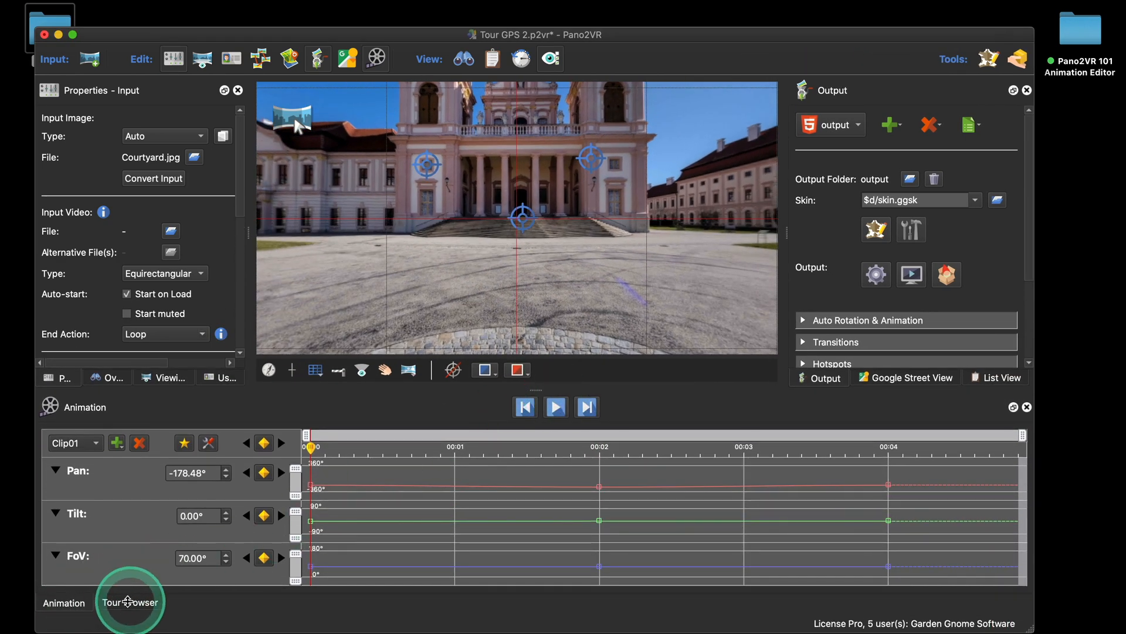
Open the Church One panorama and display its empty timeline in the Animation Editor
click(128, 602)
click(248, 453)
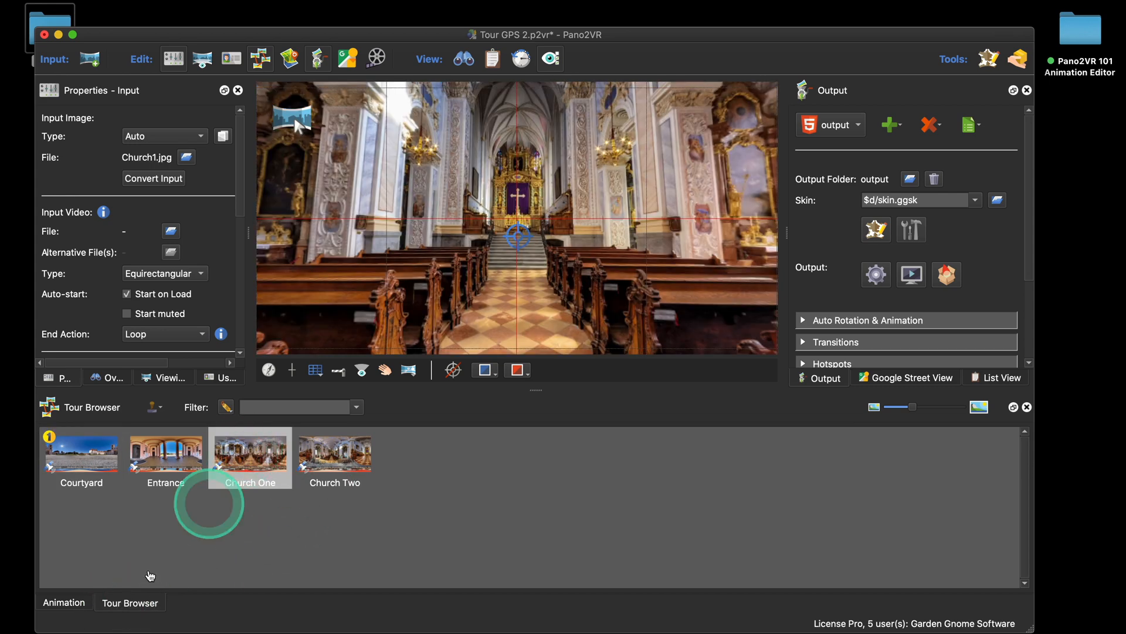
click(64, 603)
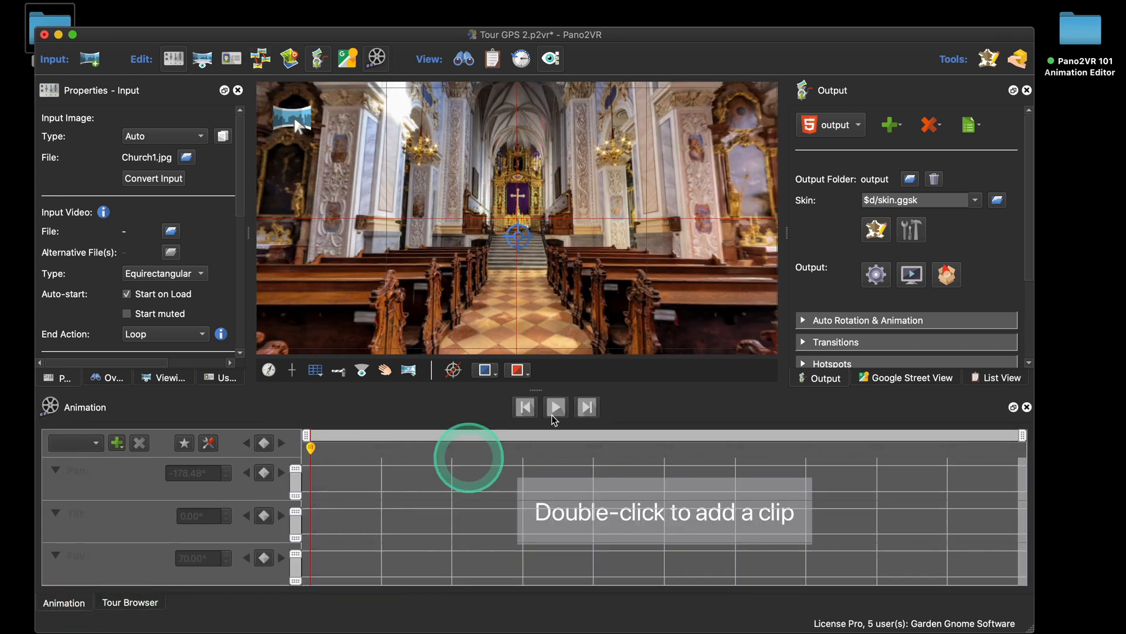
drag(548, 389, 549, 379)
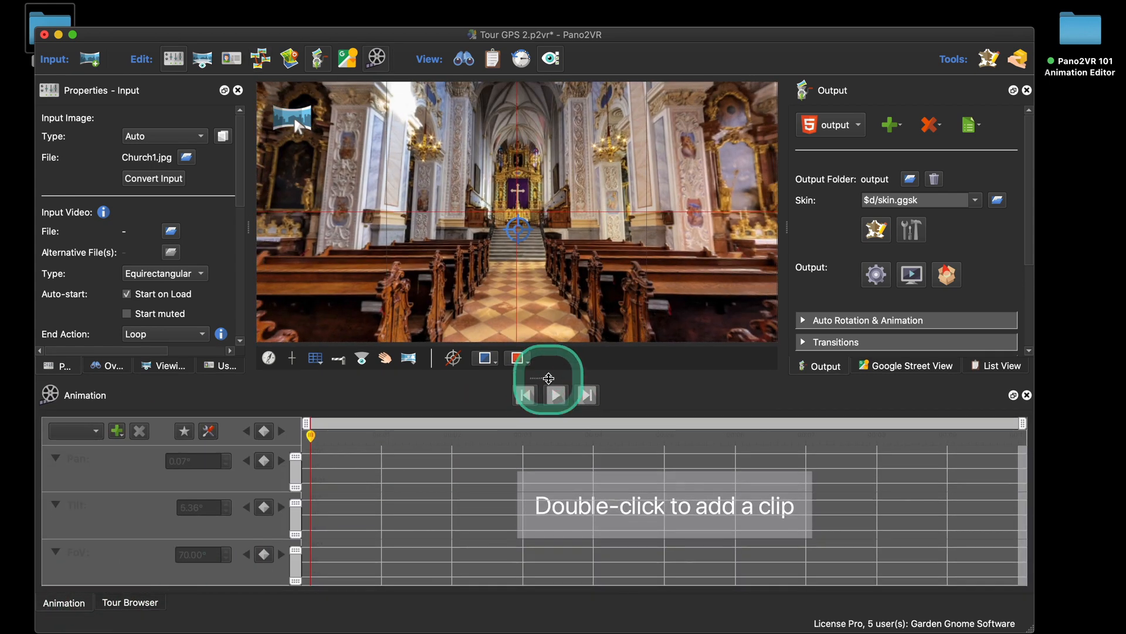
drag(740, 35, 780, 20)
click(660, 217)
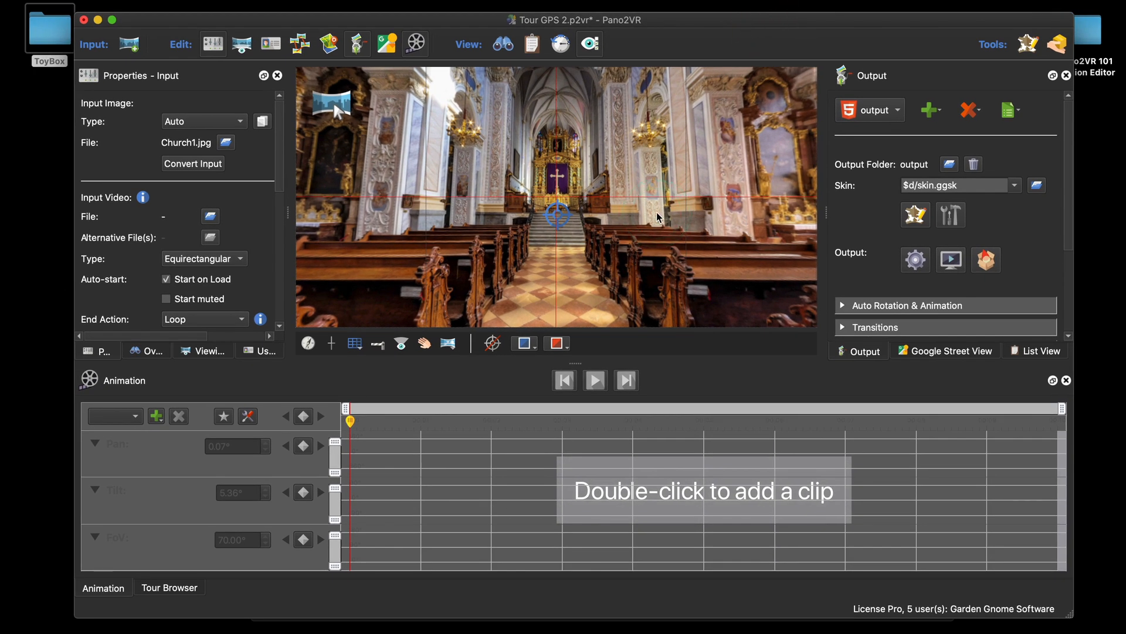
Add a clip titled Clip01 to the Church One panorama, and widen the animation properties to show the clip lengths
click(750, 495)
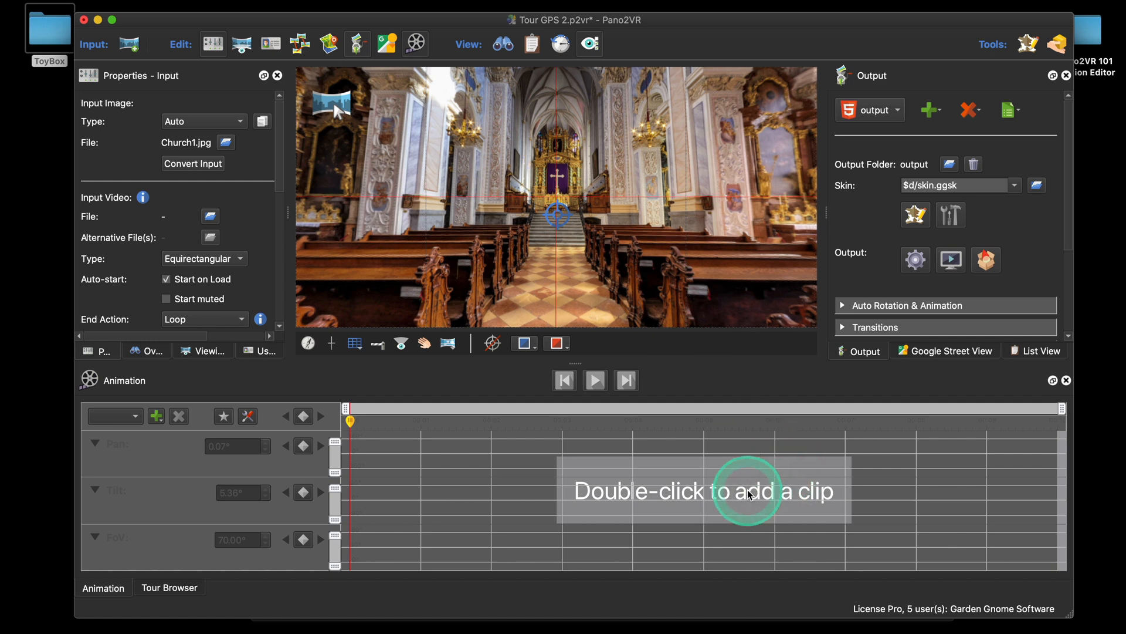
click(747, 496)
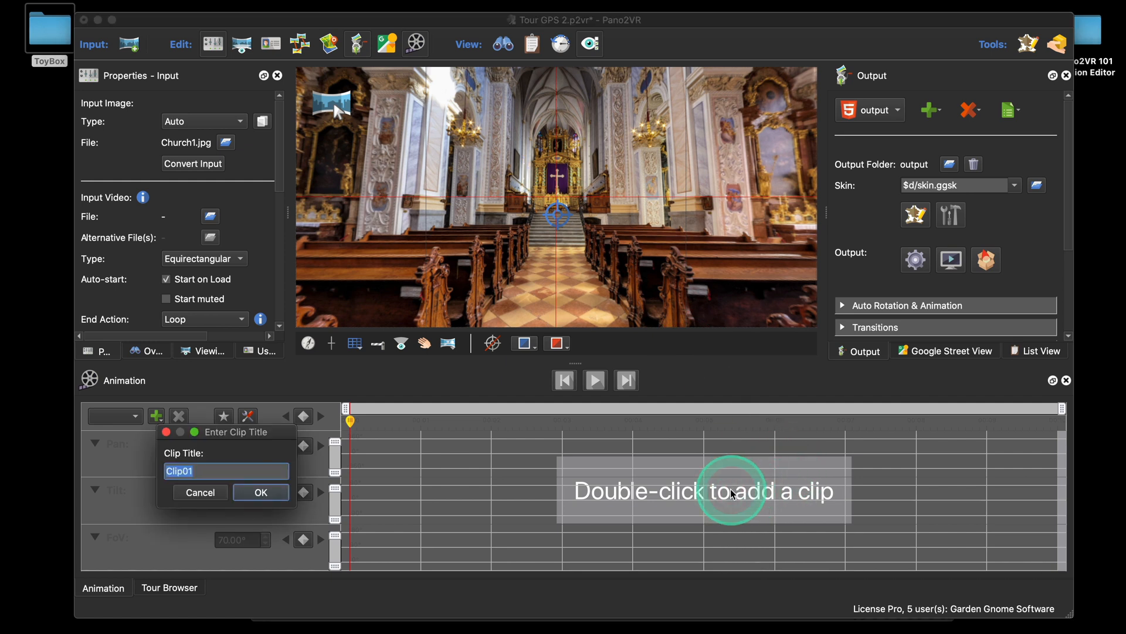
click(261, 490)
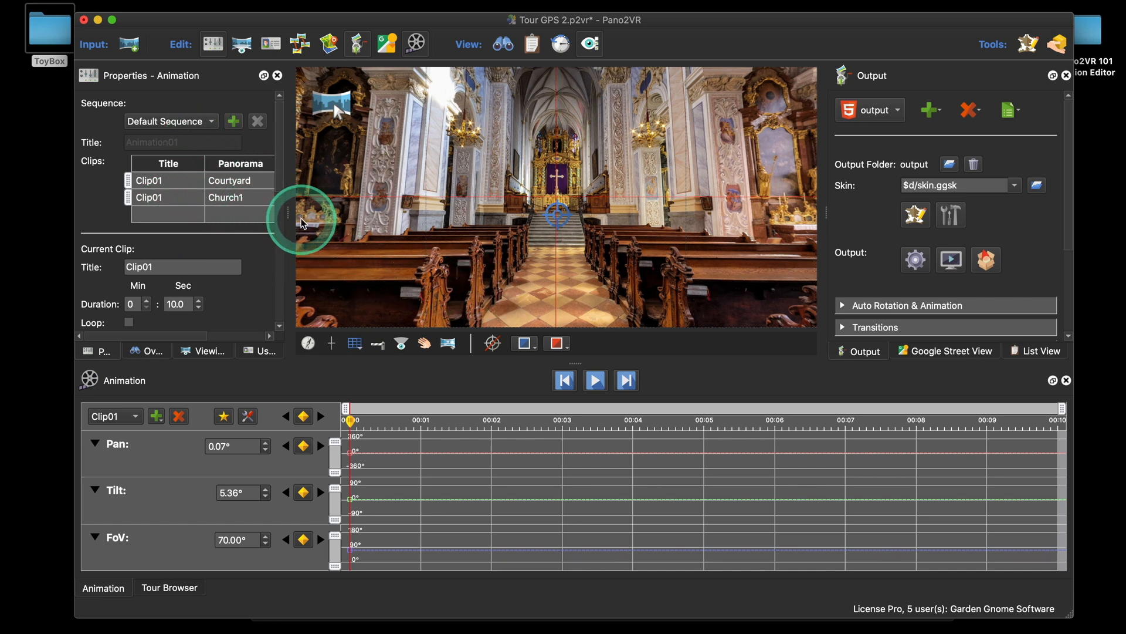
drag(287, 214, 368, 213)
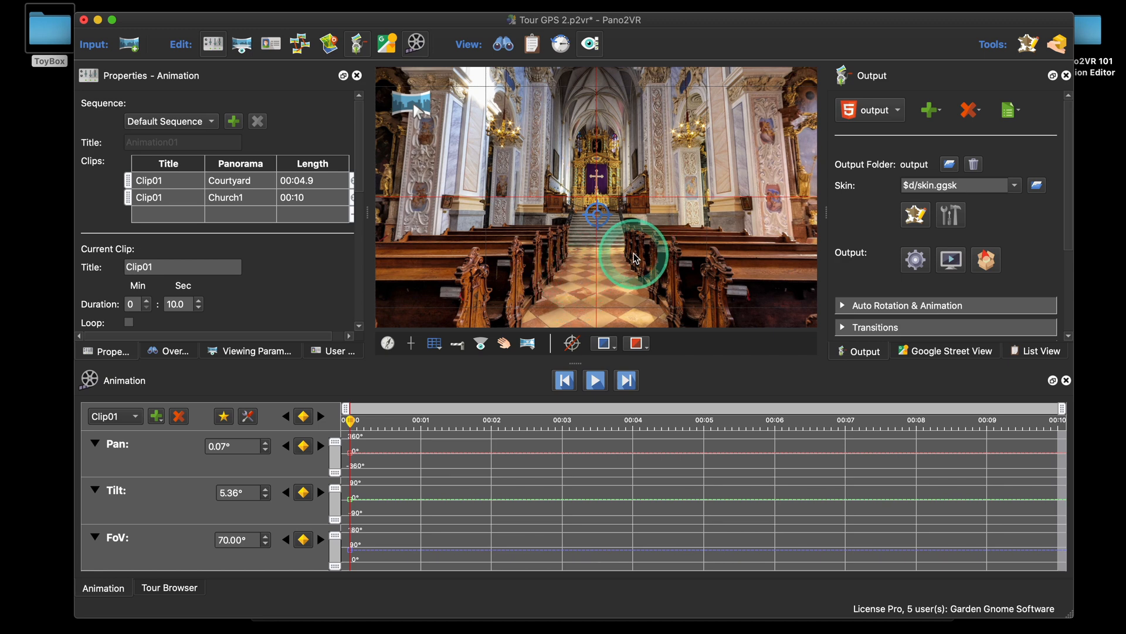
Frame the ornate gold pulpit at pan 65.33°, tilt 19.77° and FoV 35.04°, and store the view as keyframes at 0 seconds
drag(512, 265, 629, 258)
scroll(596, 266, up, 5)
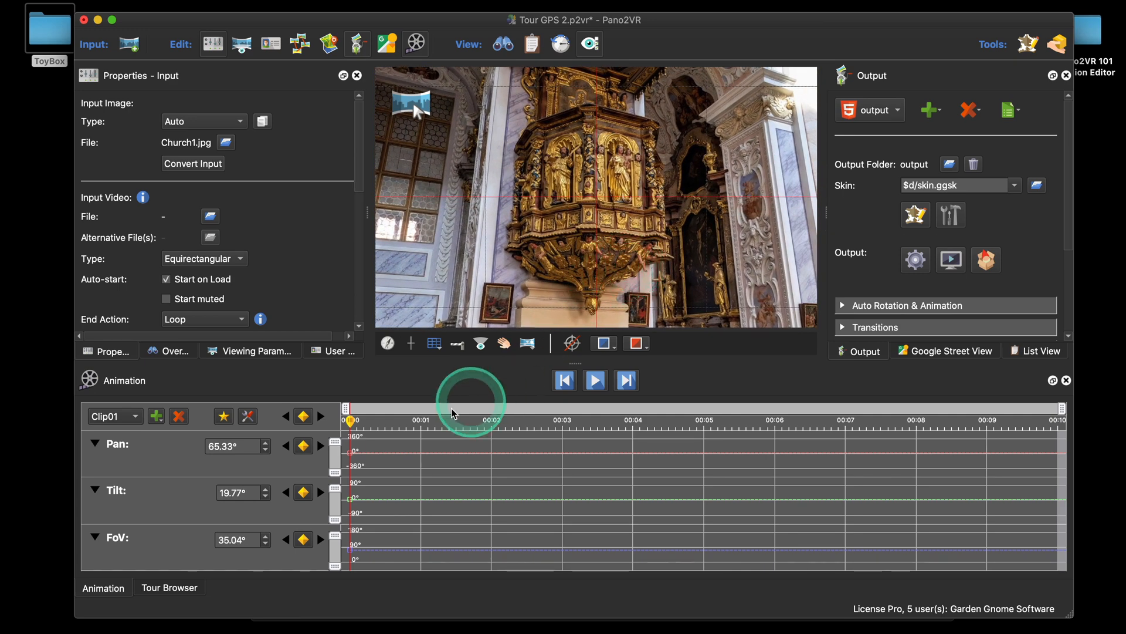
click(305, 417)
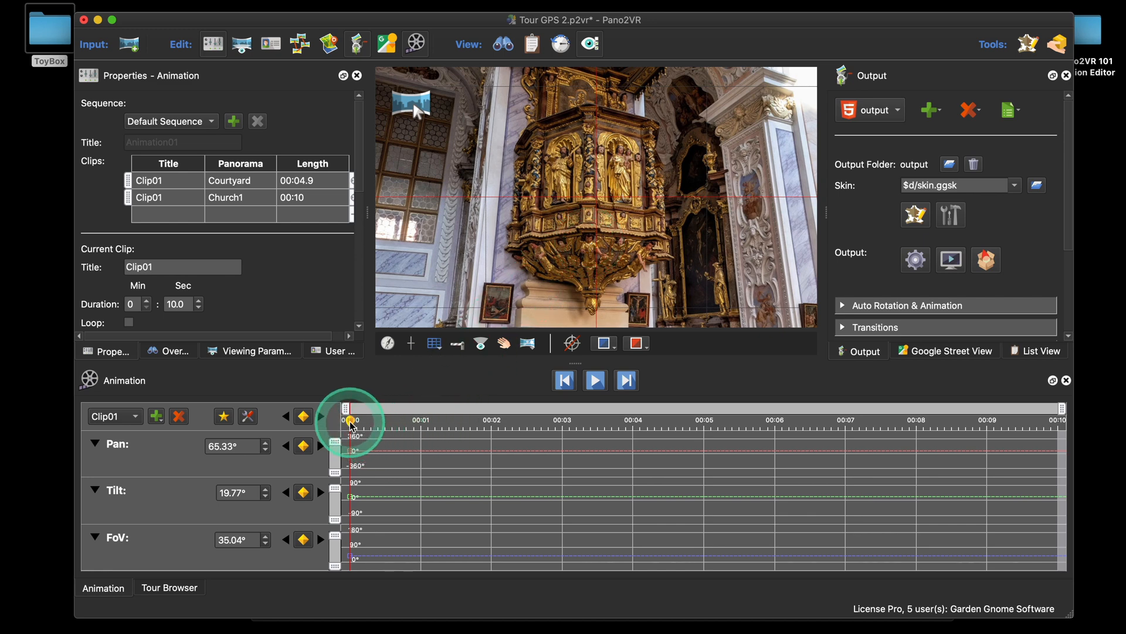
Move the playhead to 2 seconds in the Church One clip
drag(352, 419, 495, 431)
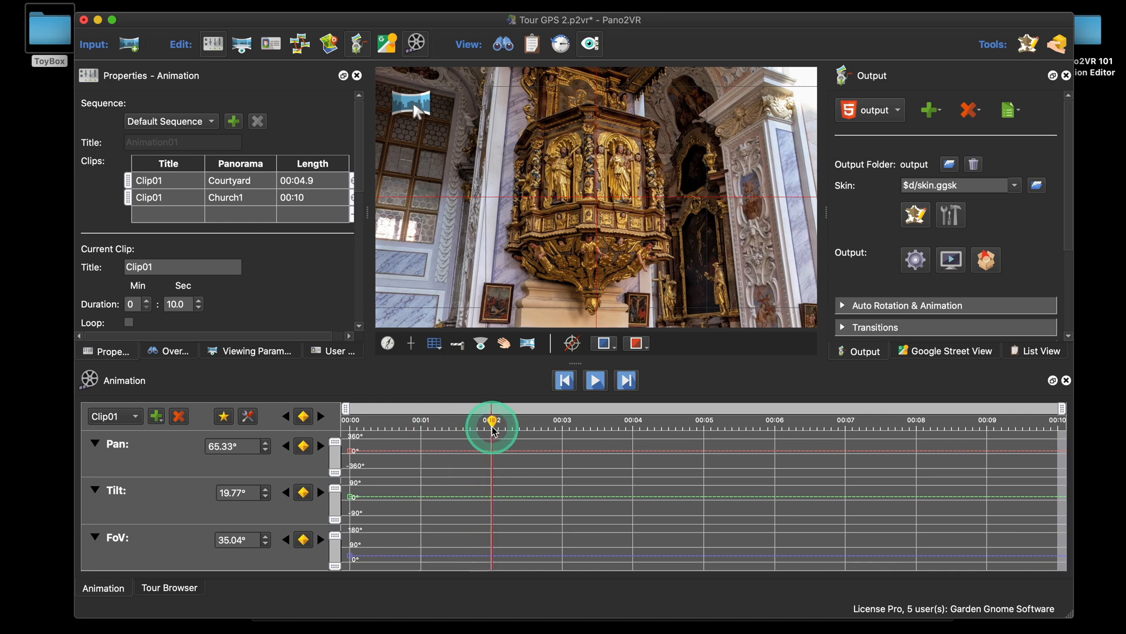
Add a keyframe on the pan, tilt and FoV tracks at 00:02, keeping the view on the golden pulpit
click(304, 416)
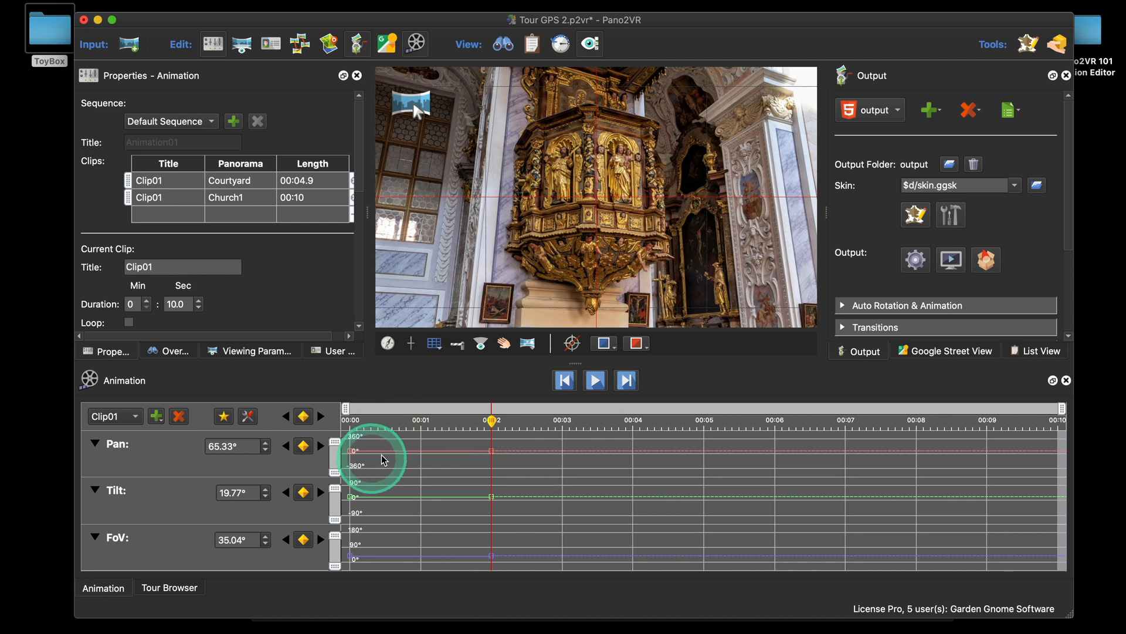
click(733, 235)
drag(734, 235, 528, 206)
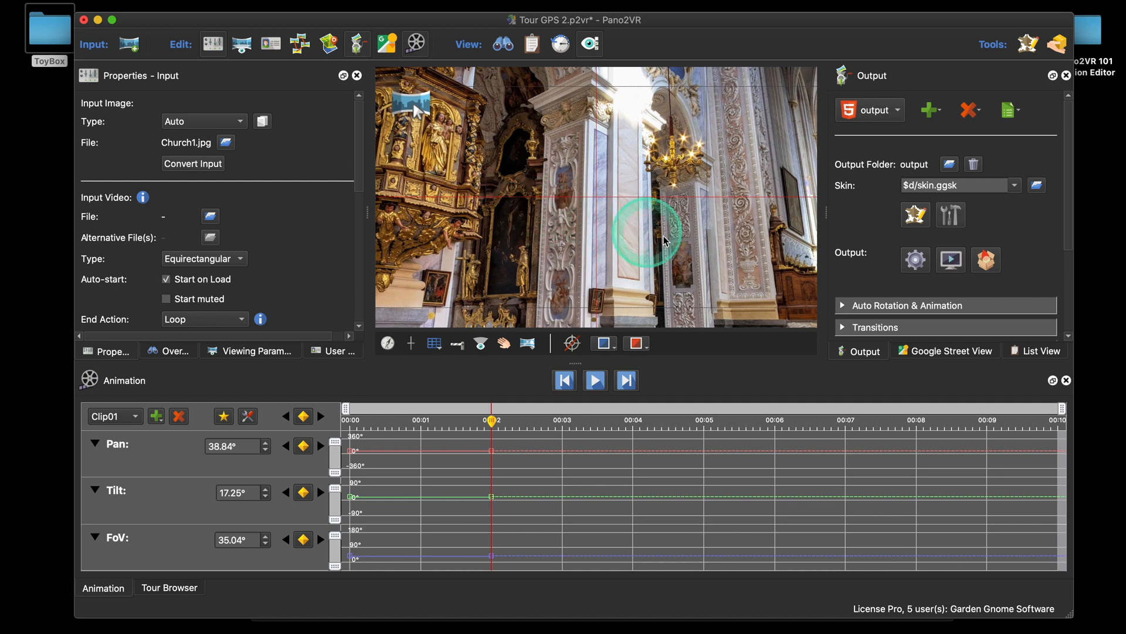
Add a keyframe on all tracks at 00:04 framing the altar cross at pan -0.12°, tilt 11.71° and FoV 18.00°
drag(496, 431, 636, 432)
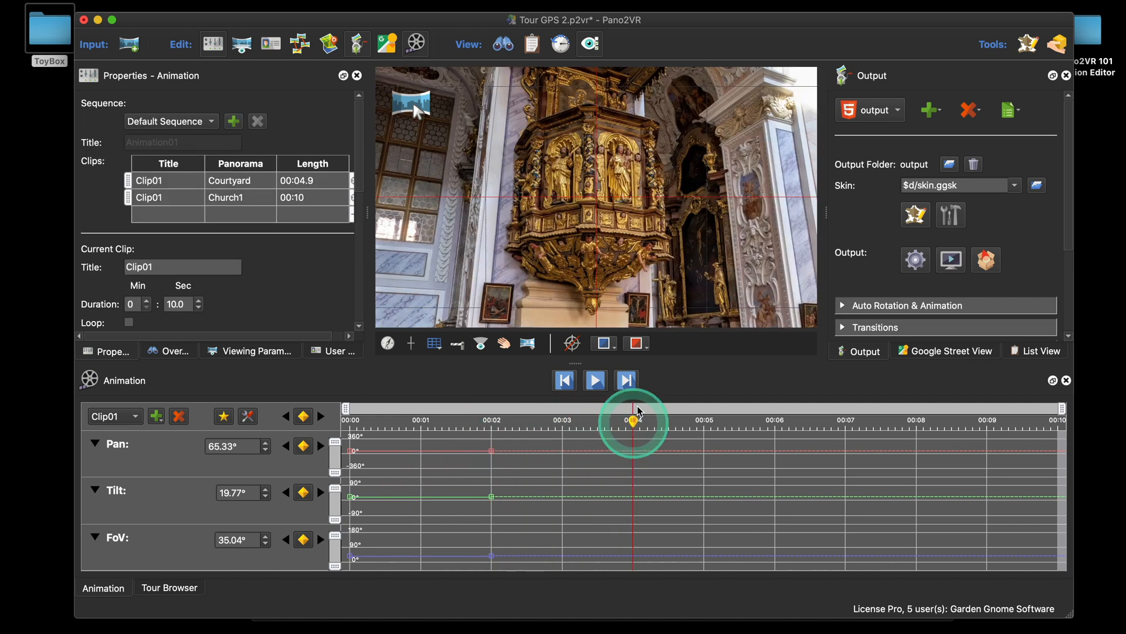
drag(721, 259, 672, 266)
scroll(673, 258, up, 2)
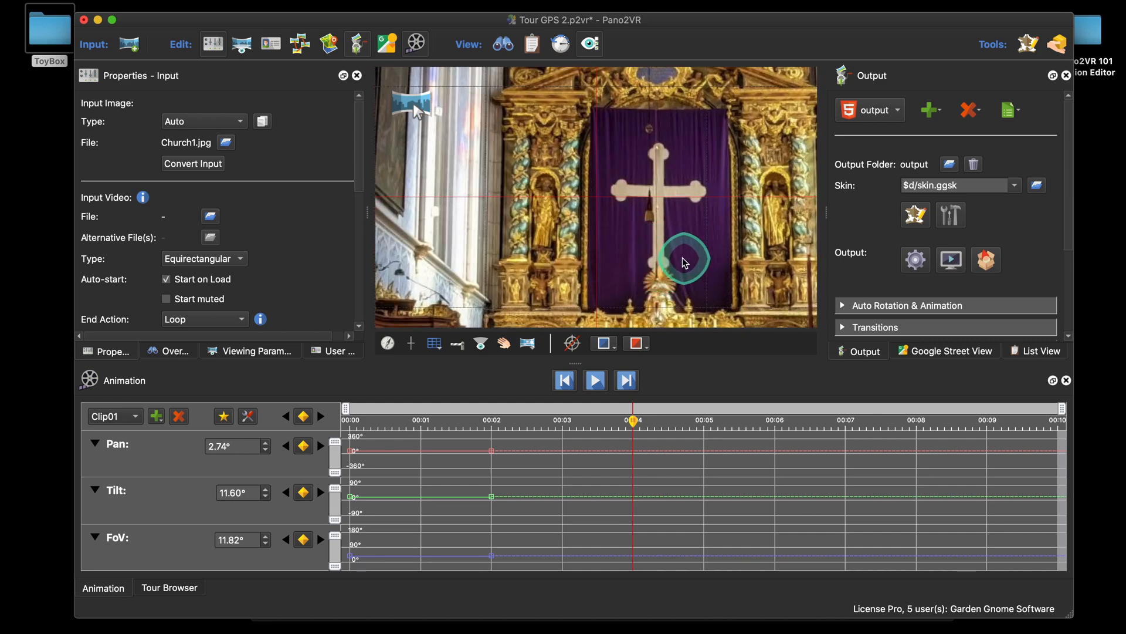
scroll(675, 256, up, 4)
scroll(673, 246, down, 2)
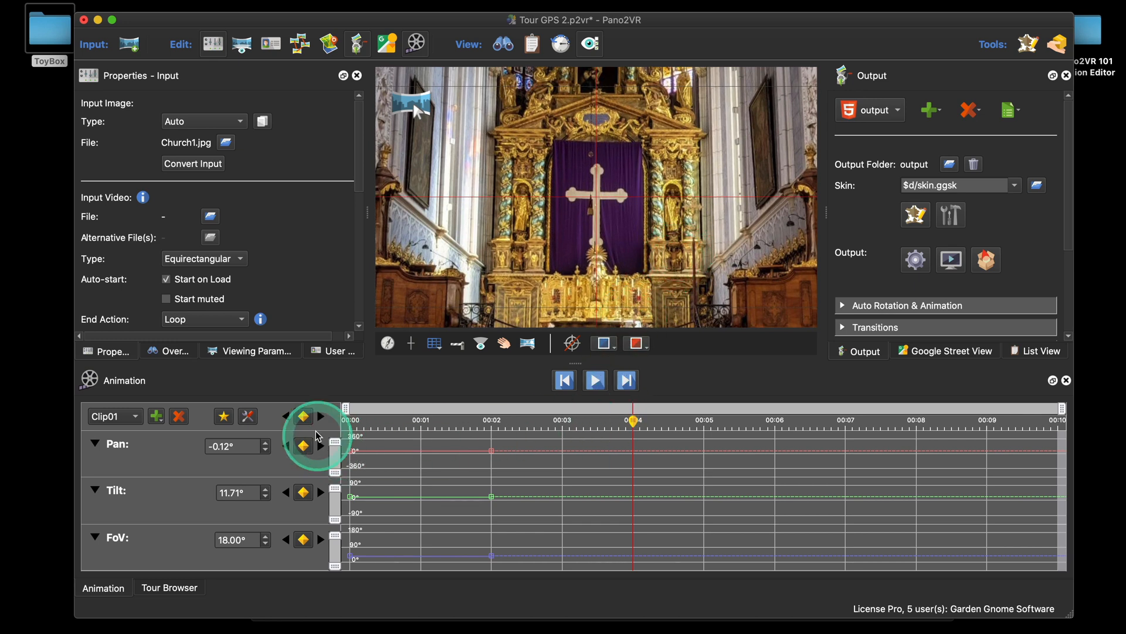
click(304, 416)
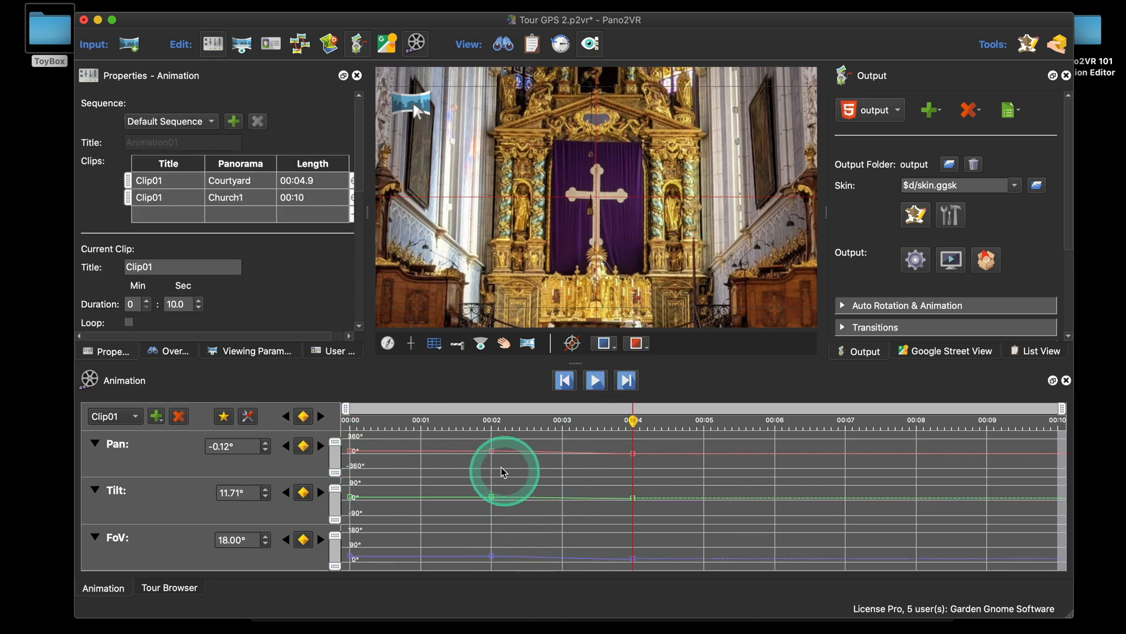
Convert the pan, tilt and FoV keyframes at 00:02 to hold keyframes and scrub through the jump to check it
drag(637, 424, 533, 428)
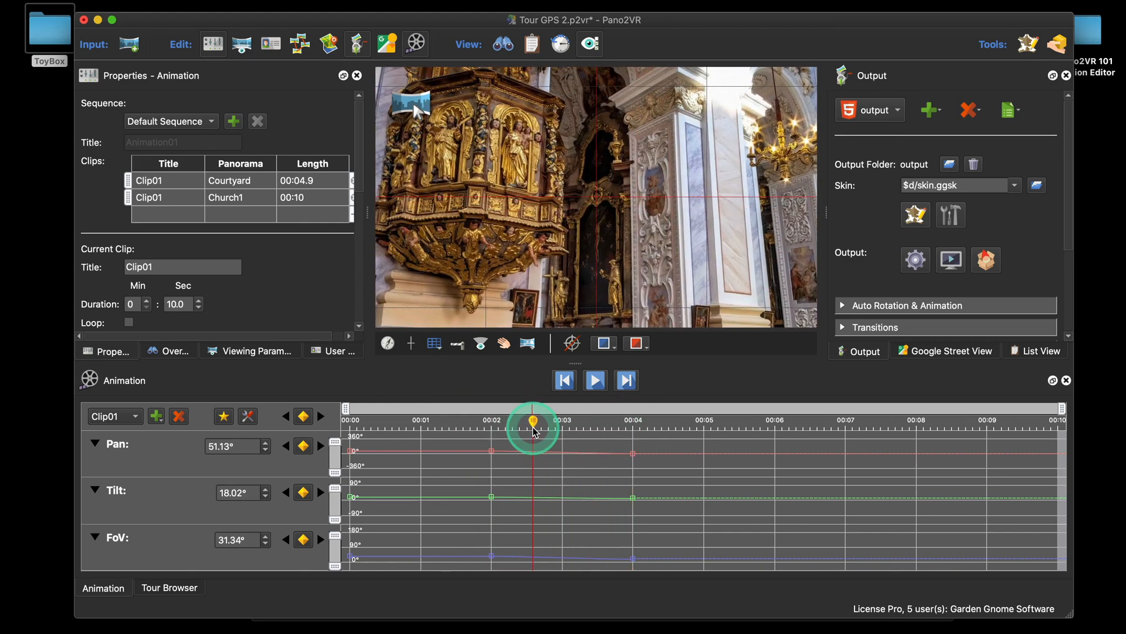
drag(469, 450, 496, 567)
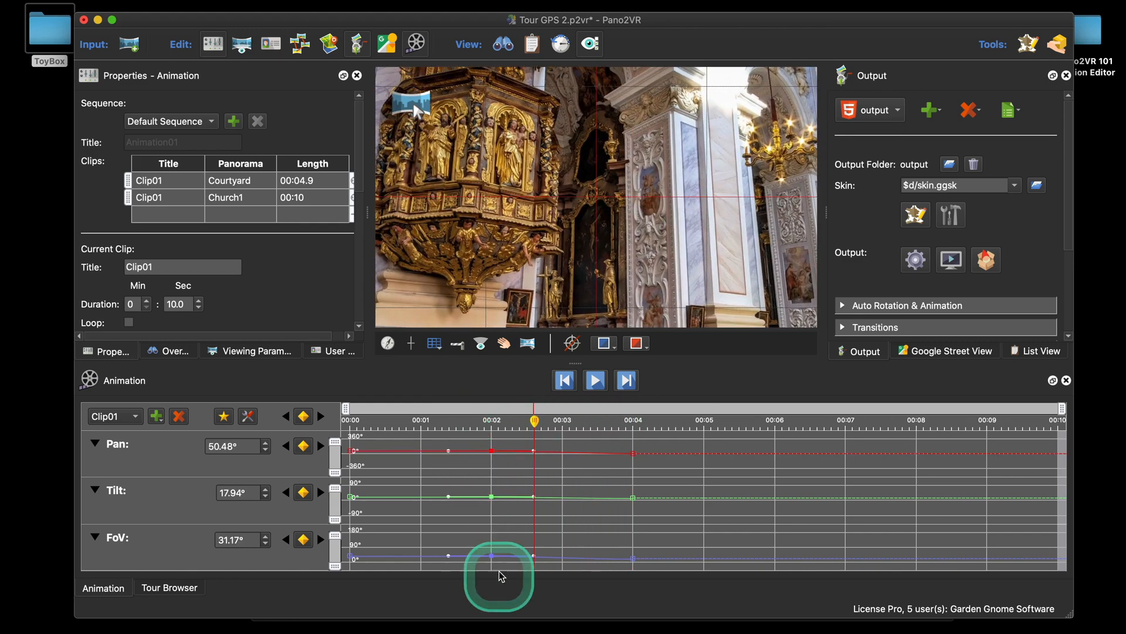
right_click(493, 452)
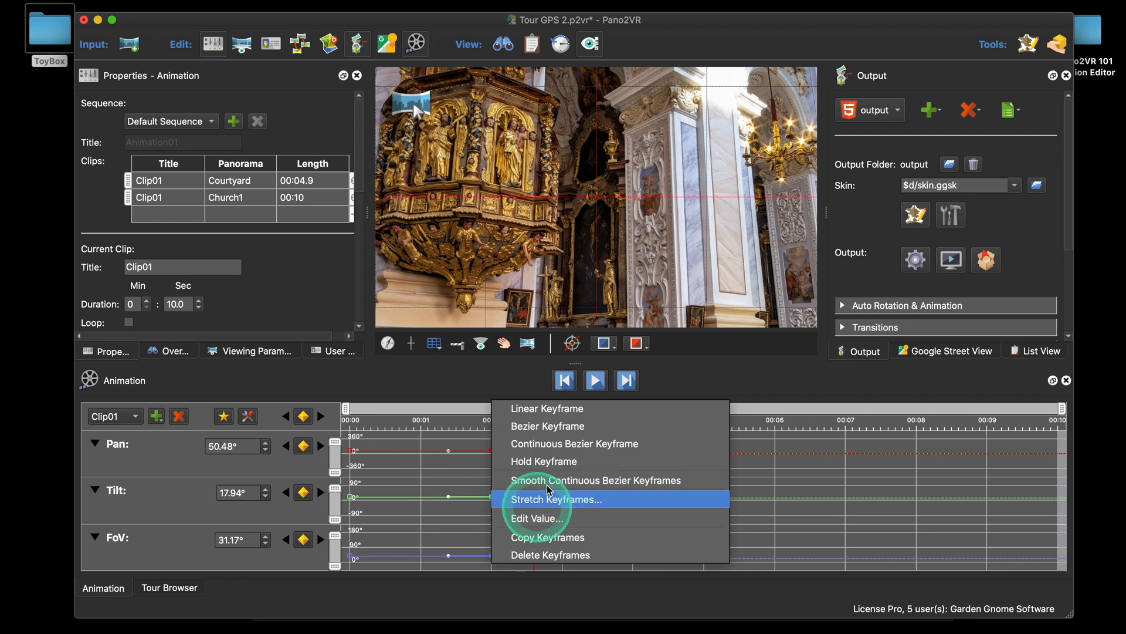
click(529, 462)
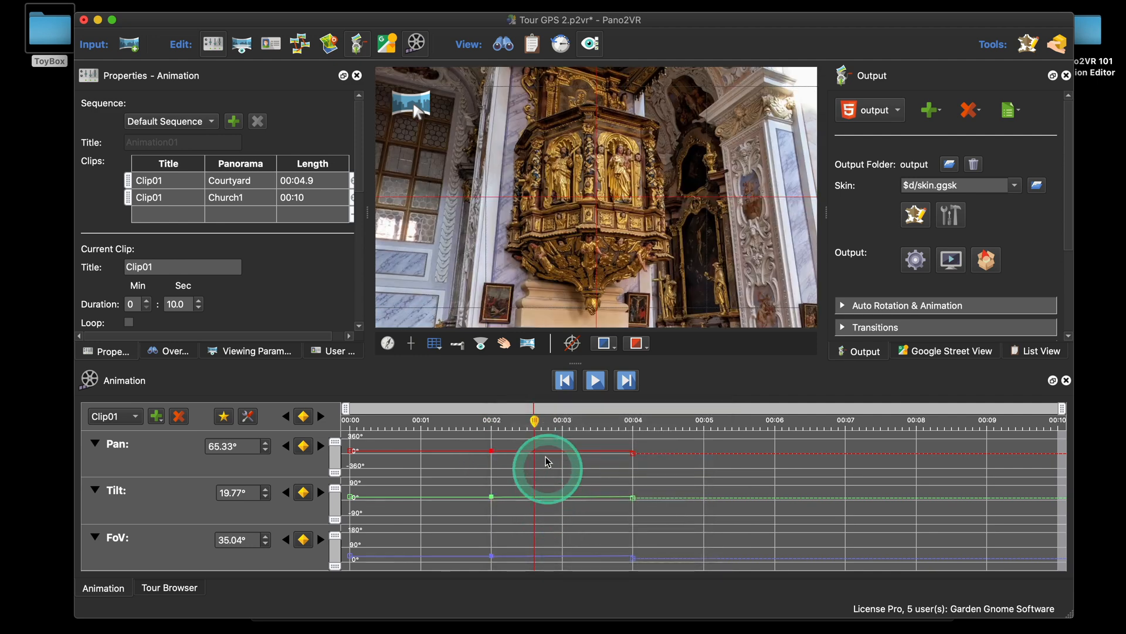
drag(535, 421, 603, 434)
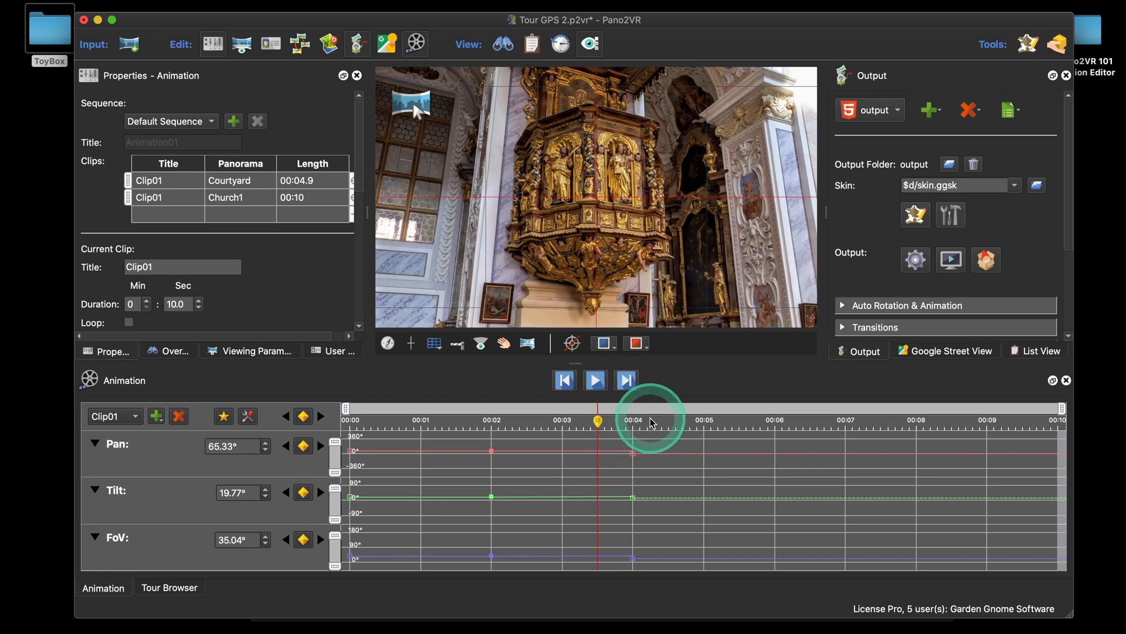
Add a keyframe on all tracks at 00:06 showing the painted ceiling at pan -179.62°, tilt 82.39° and FoV 25.33°
drag(609, 424, 775, 428)
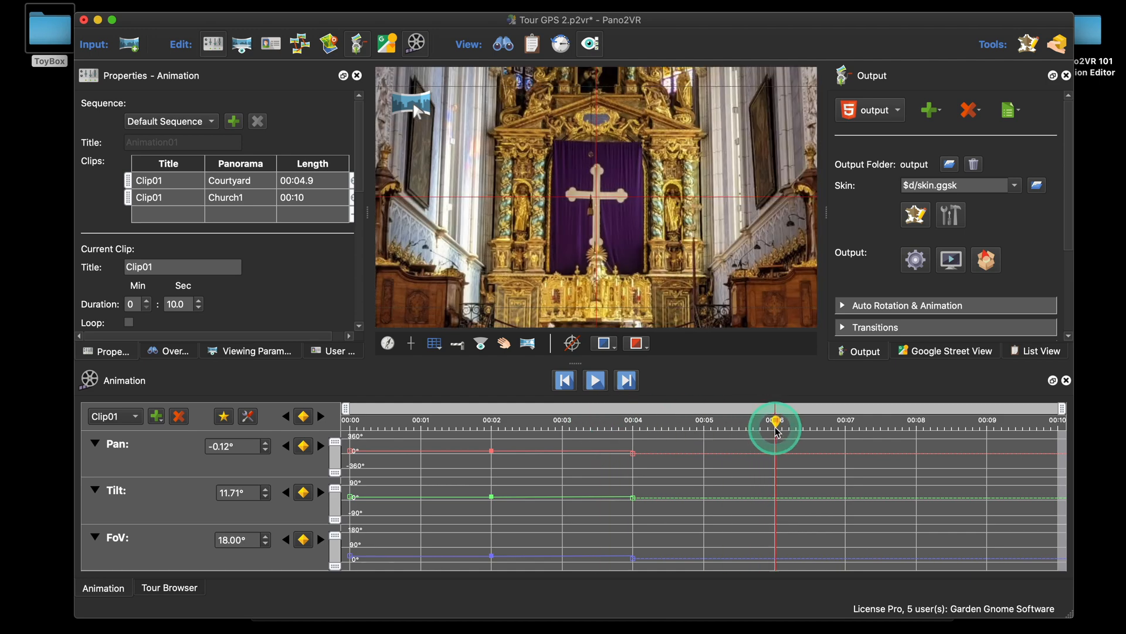
scroll(723, 257, down, 3)
drag(723, 256, 662, 259)
scroll(654, 237, up, 4)
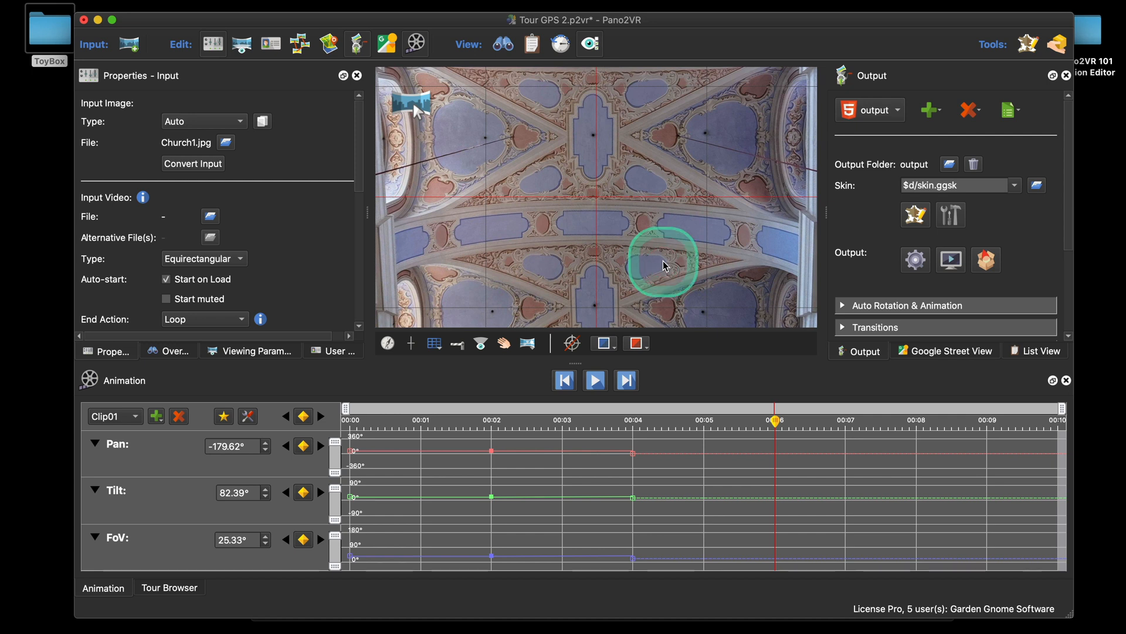
click(304, 418)
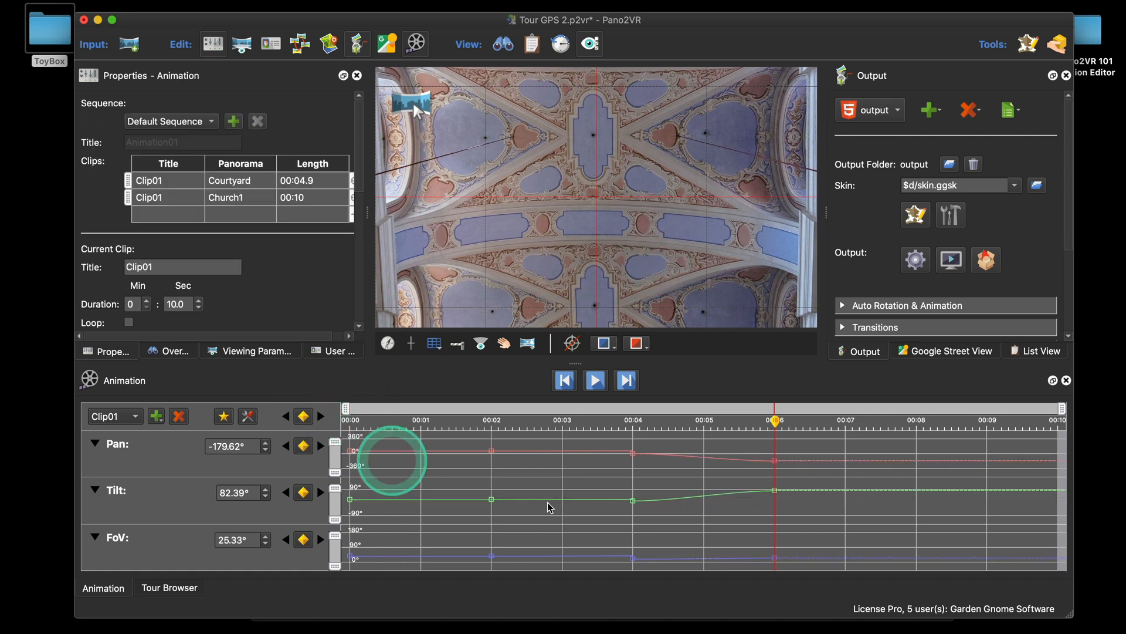
Convert the pan, tilt and FoV keyframes at 00:04 to hold keyframes
drag(621, 448, 648, 593)
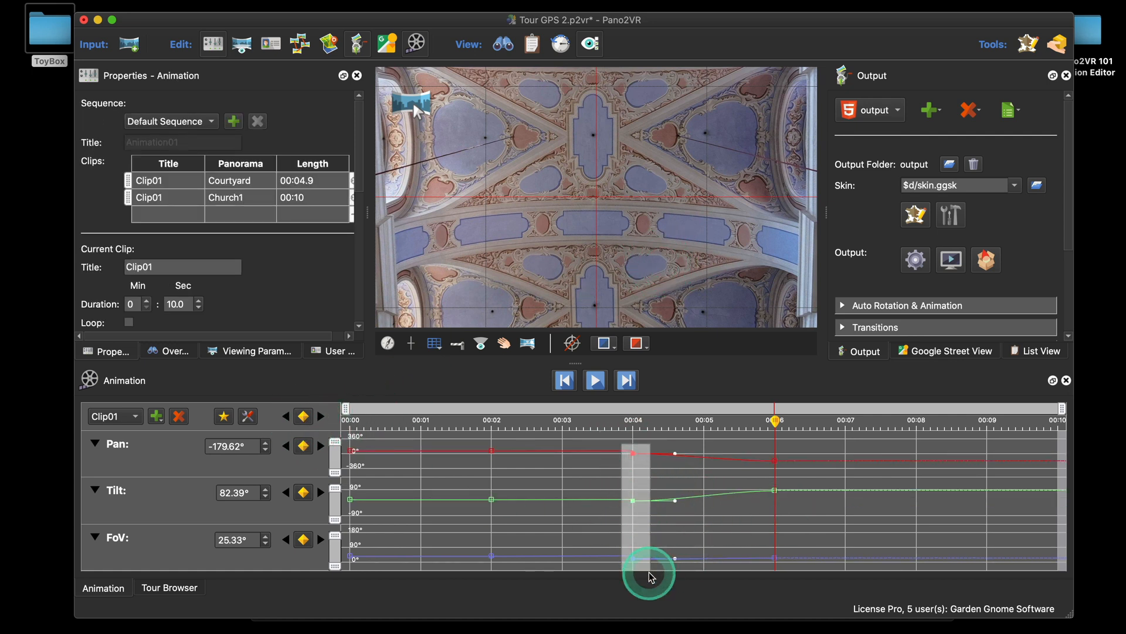
right_click(635, 458)
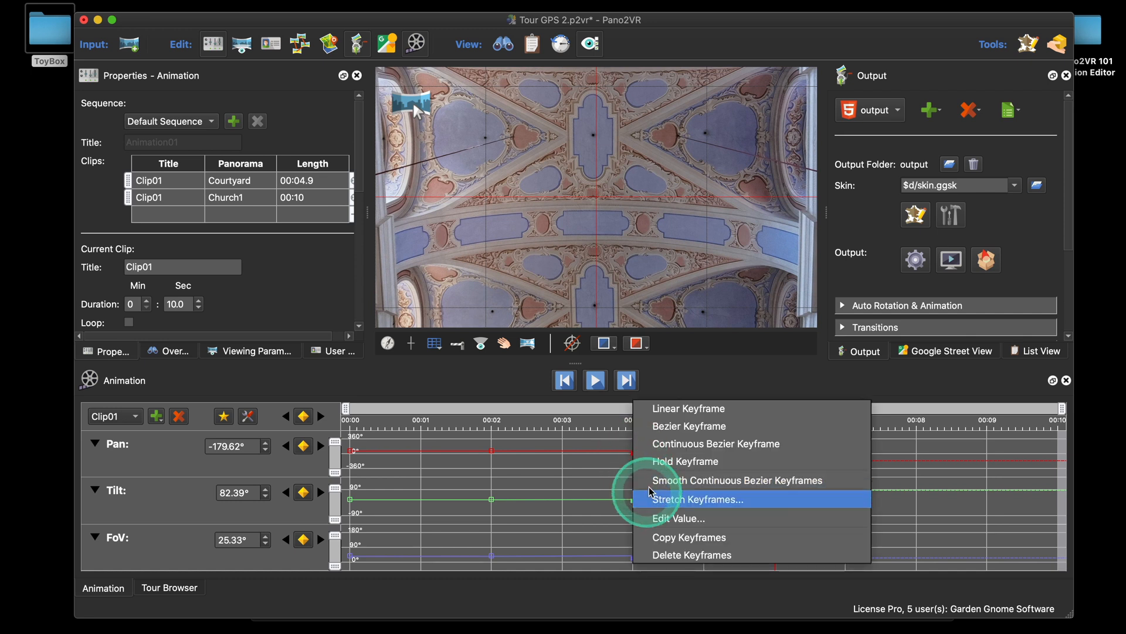
click(668, 461)
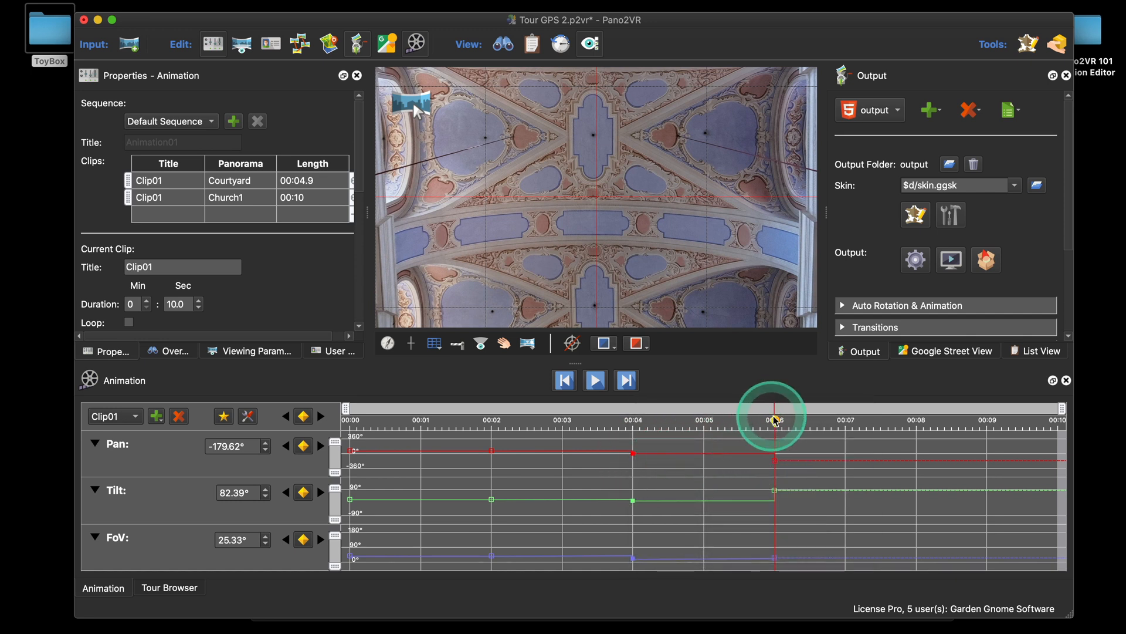
Play the clip from before the 00:02 keyframe until past 00:06 to check the cuts between views
drag(775, 420, 464, 427)
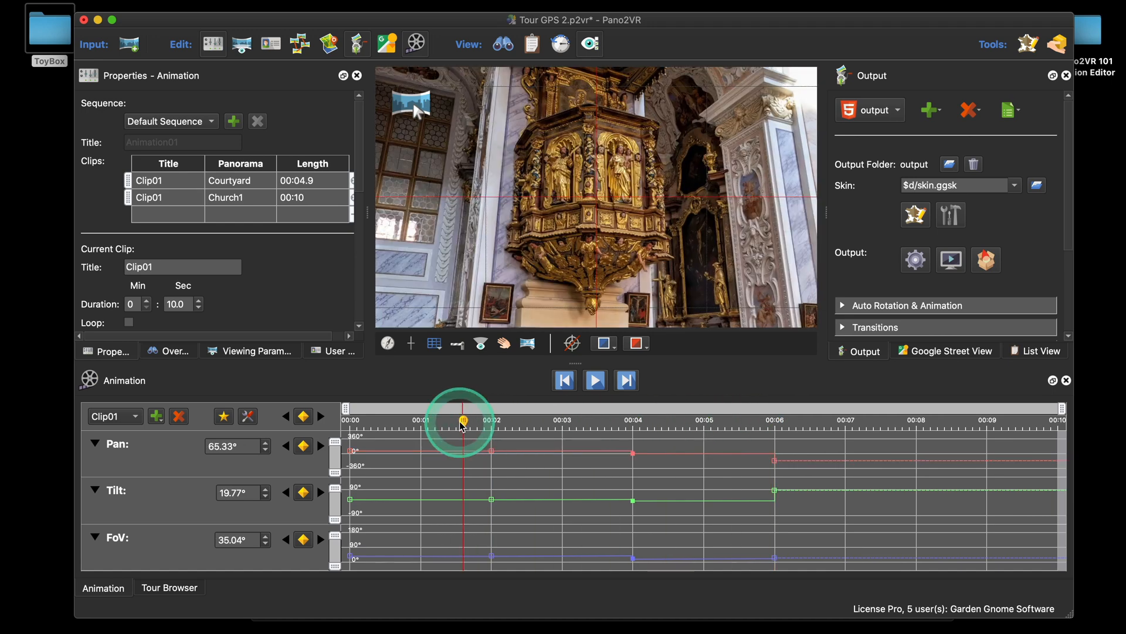
key(space)
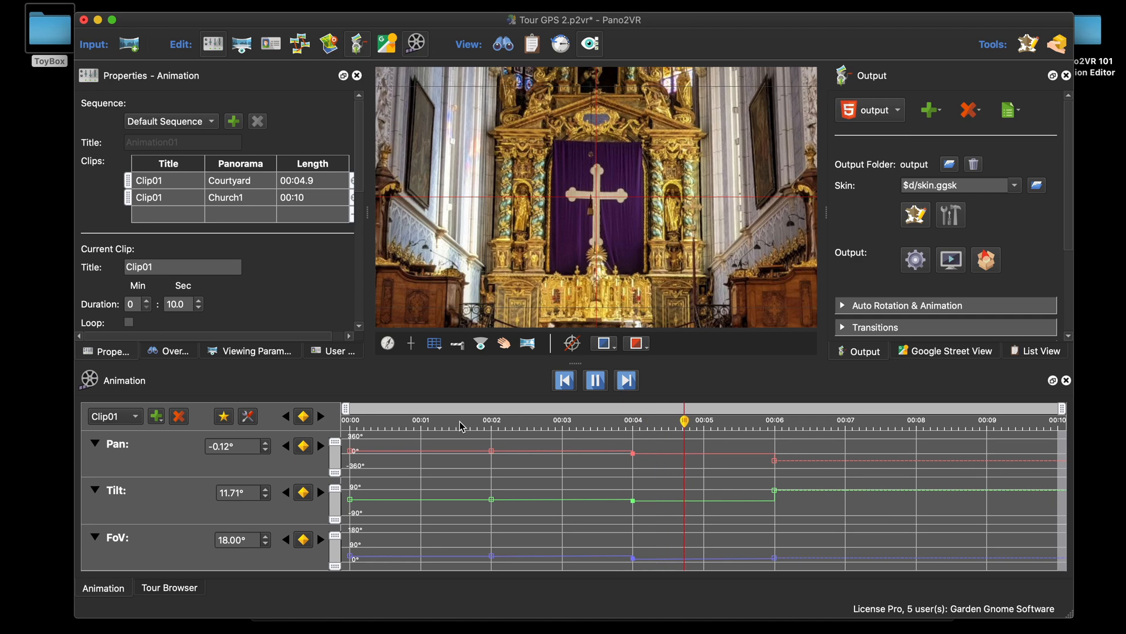
key(space)
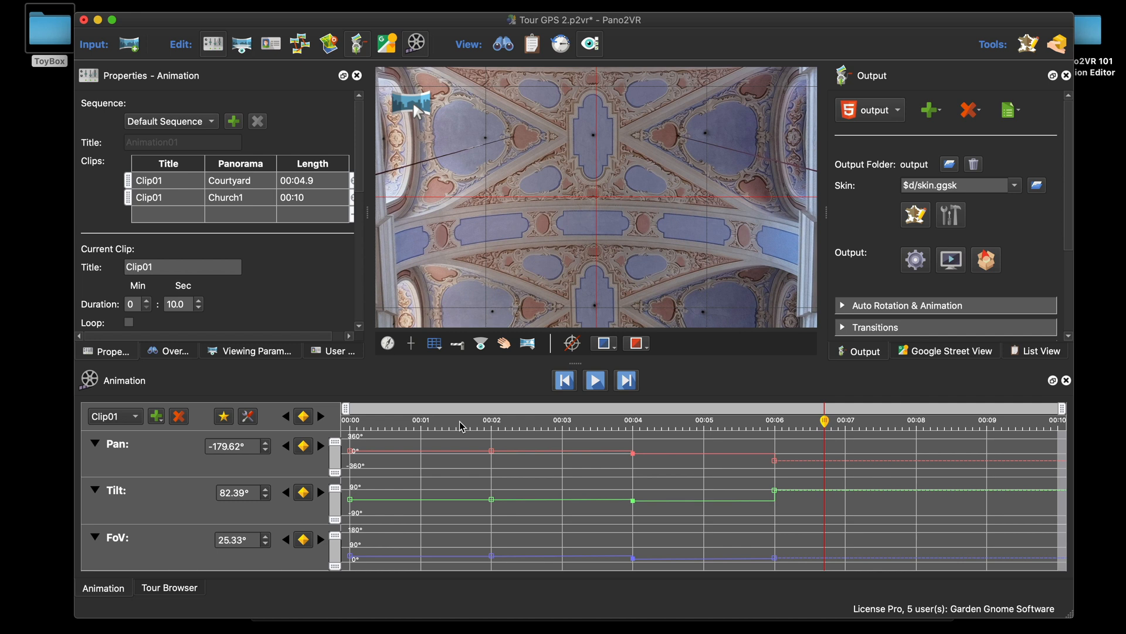
Select all keyframes in the clip and stretch them to 200%
click(1094, 446)
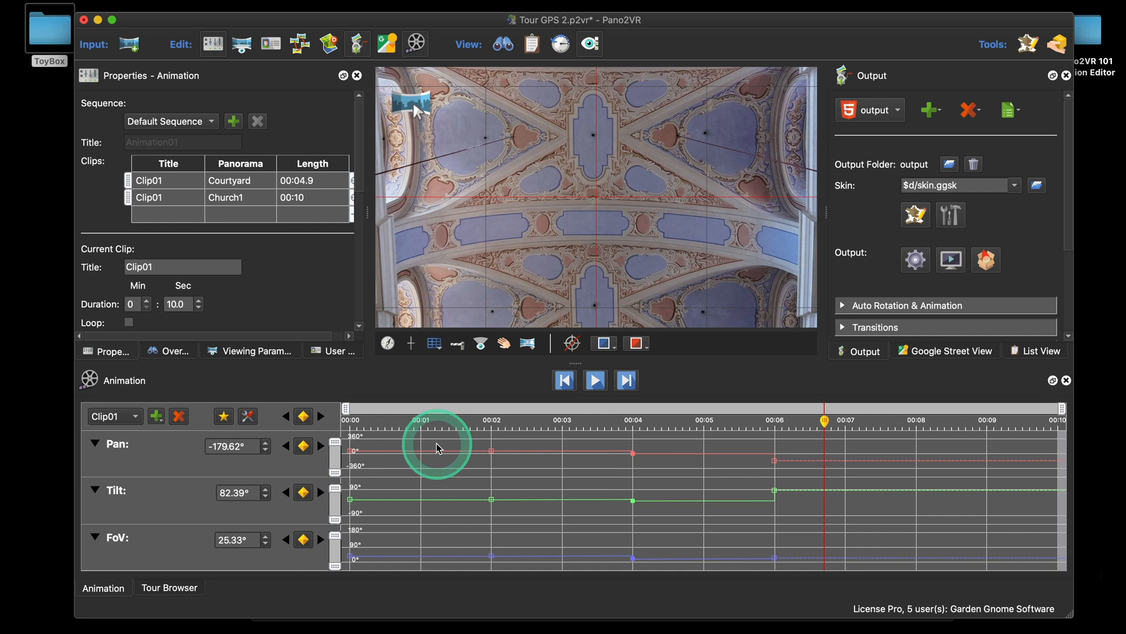
key(super+a)
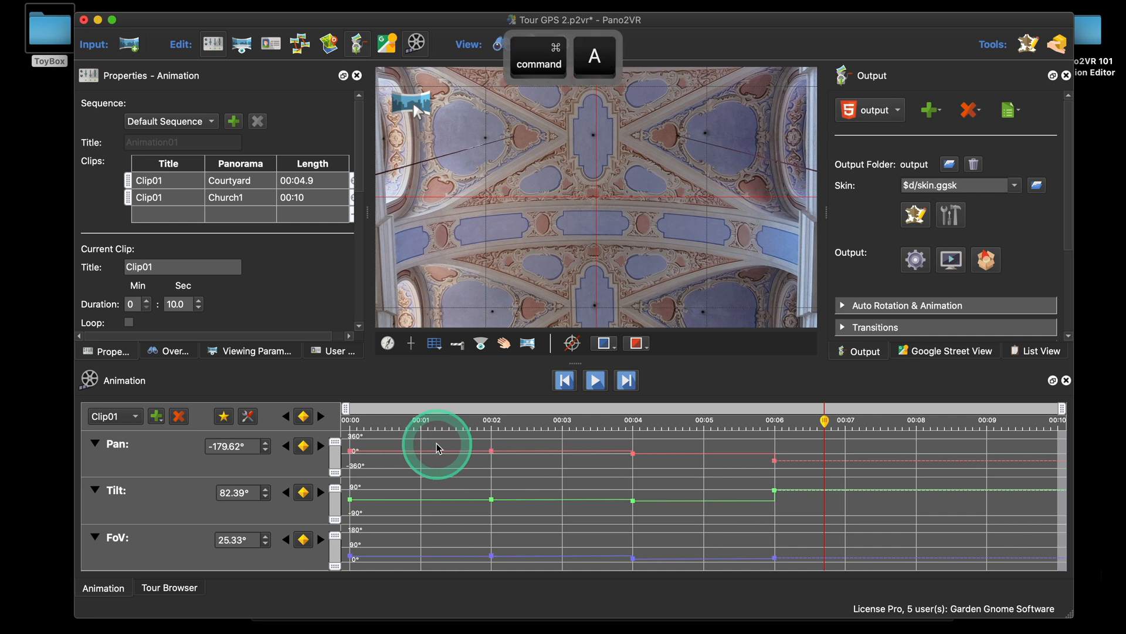
right_click(776, 462)
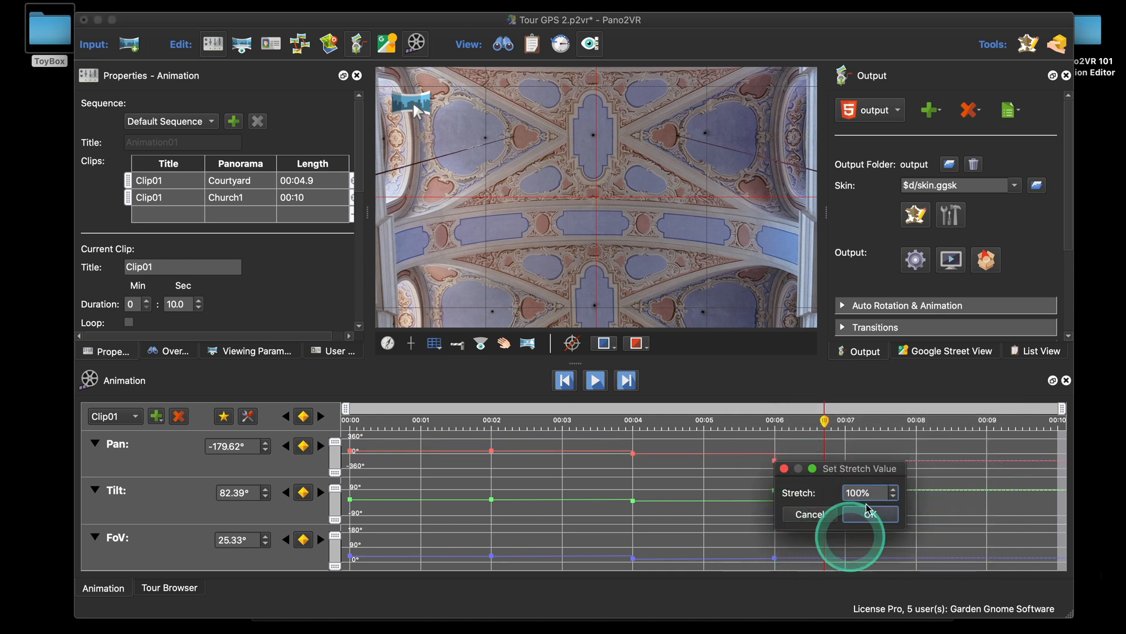
drag(862, 470, 678, 488)
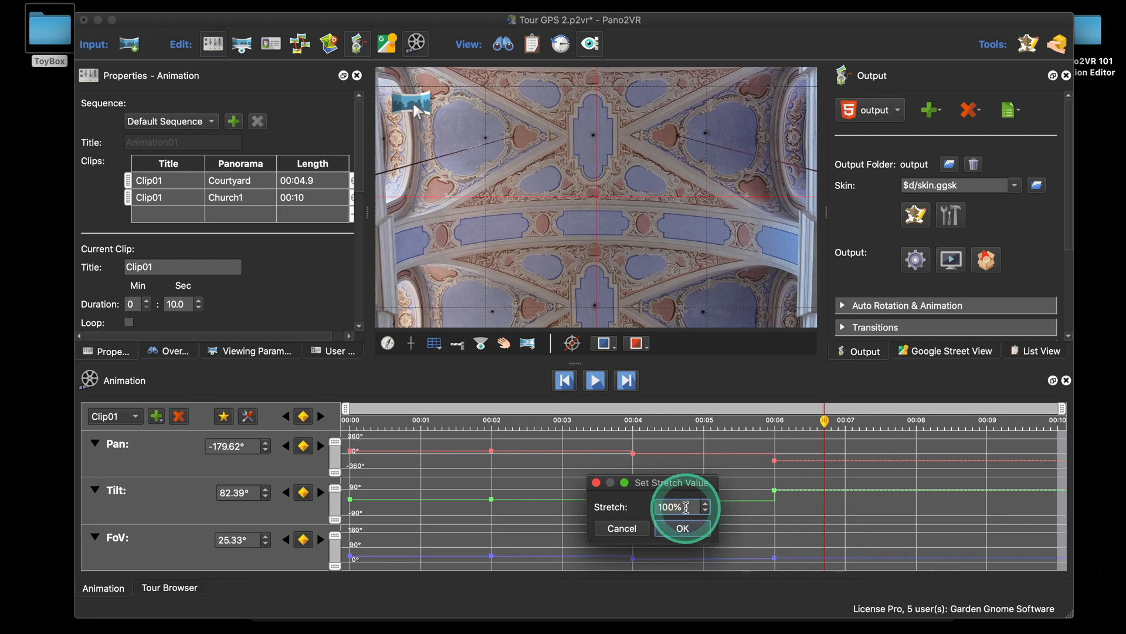
text(20)
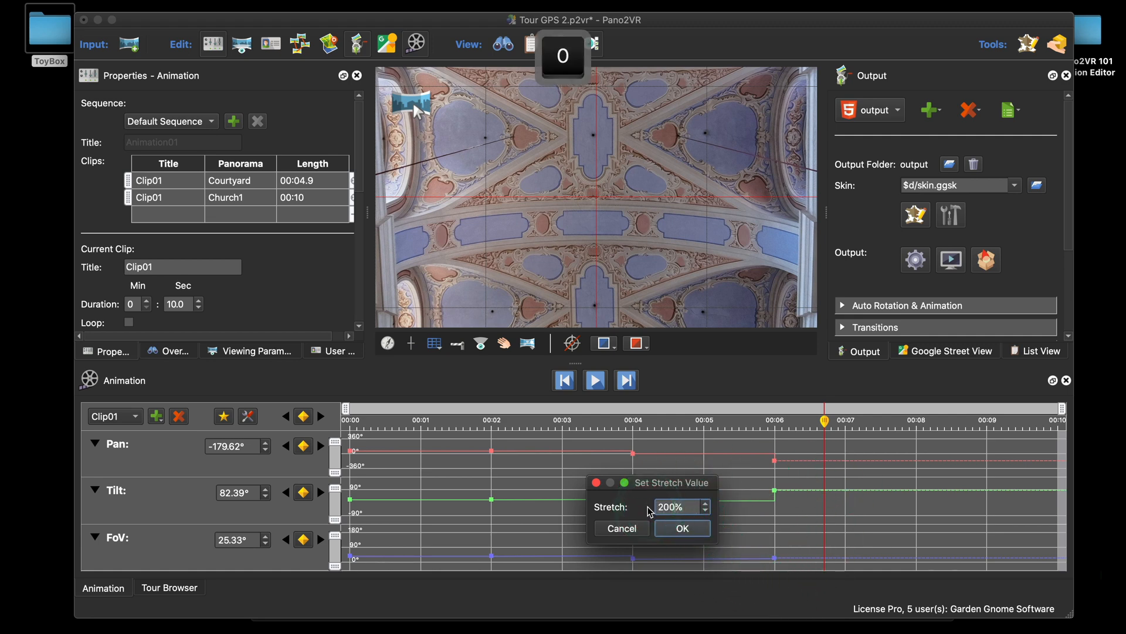
click(675, 527)
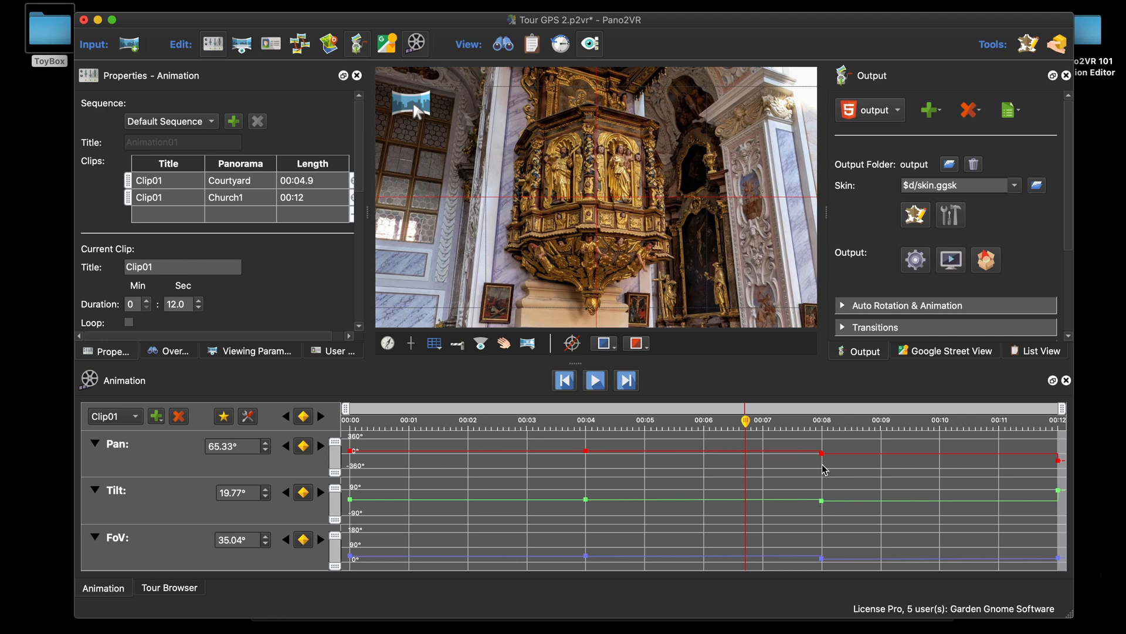
Compress all keyframes together so the last one falls at 00:05, and trim the timeline to the last keyframe
key(super+a)
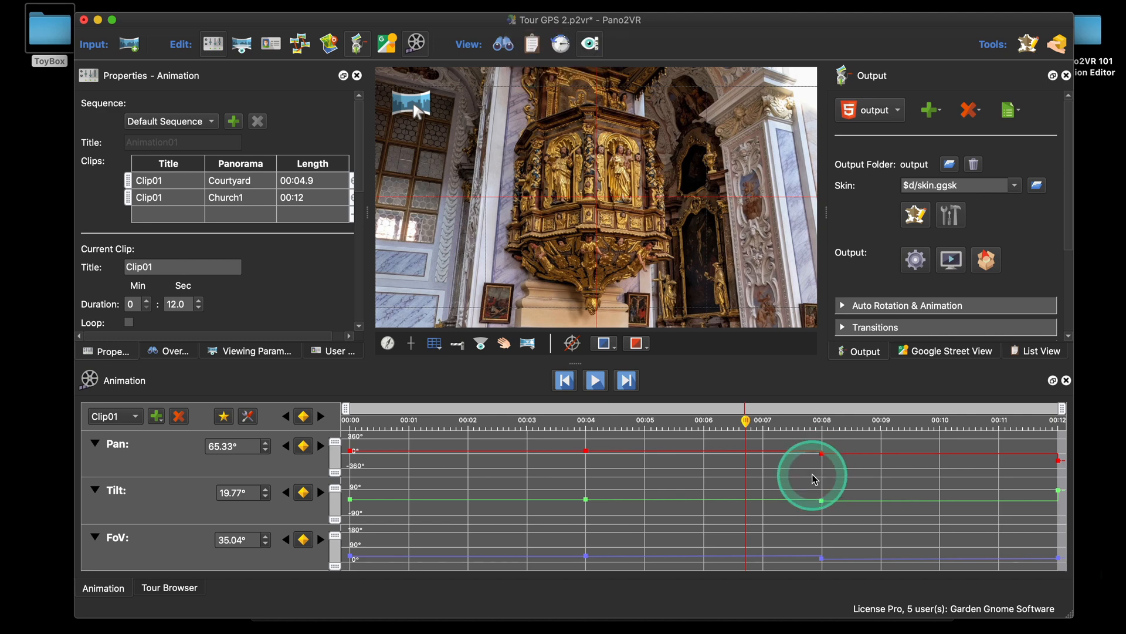
drag(1056, 460, 645, 463)
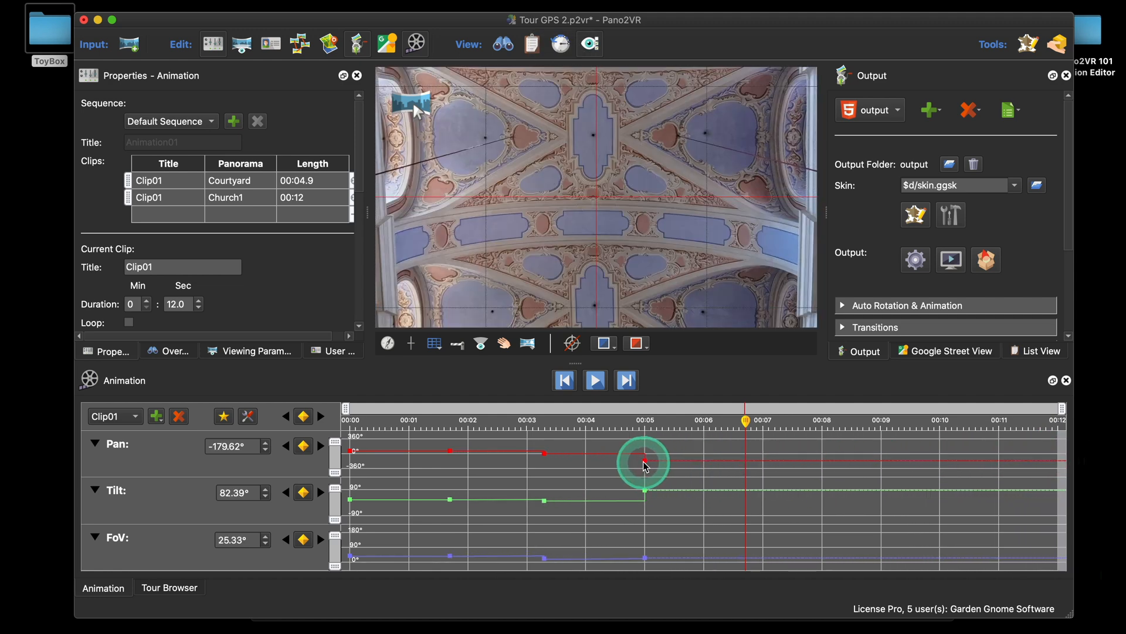
right_click(704, 411)
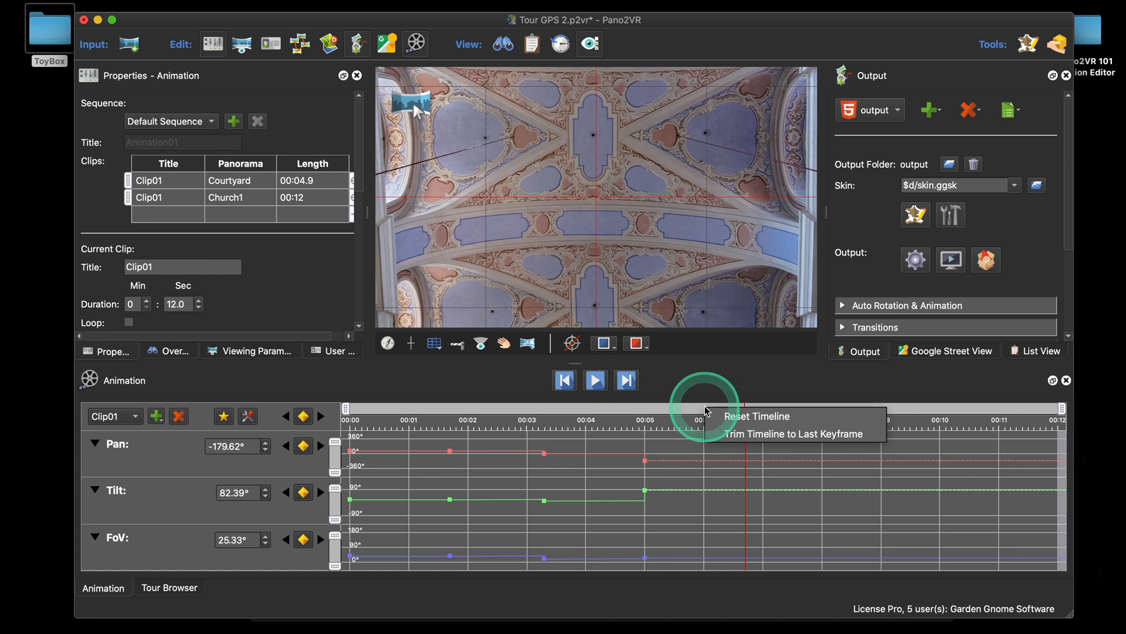
click(752, 437)
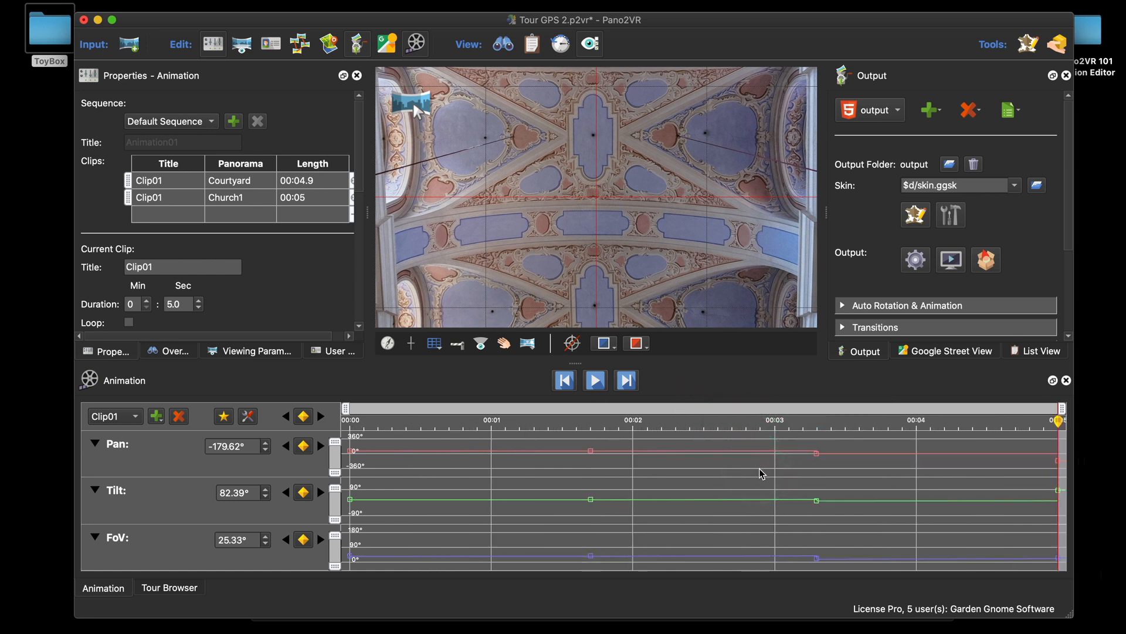
Play back the trimmed Church1 clip to check its timing
click(596, 380)
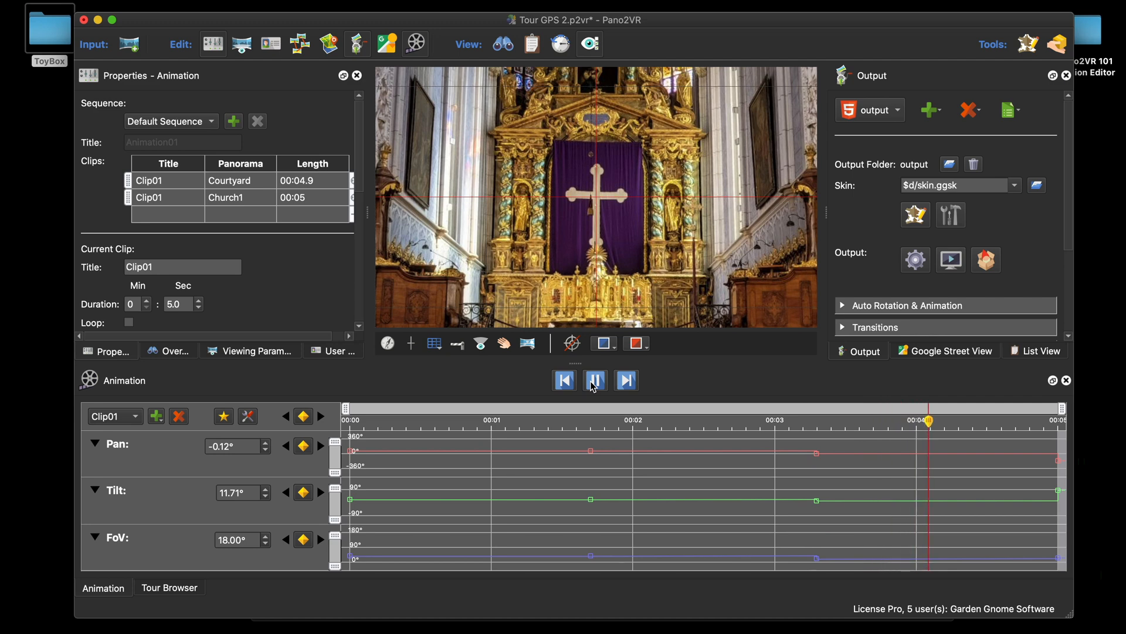
click(594, 384)
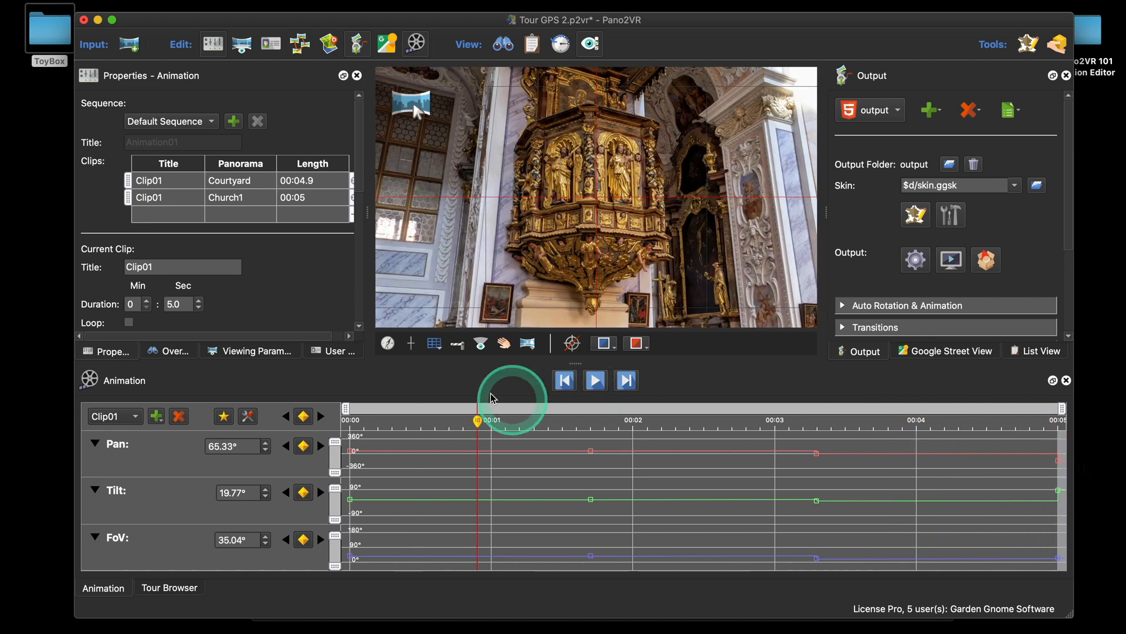
Extend the clip's timeline to 7.6 seconds and add a keyframe on all tracks at 00:07 with the ceiling view
drag(1059, 464, 1107, 470)
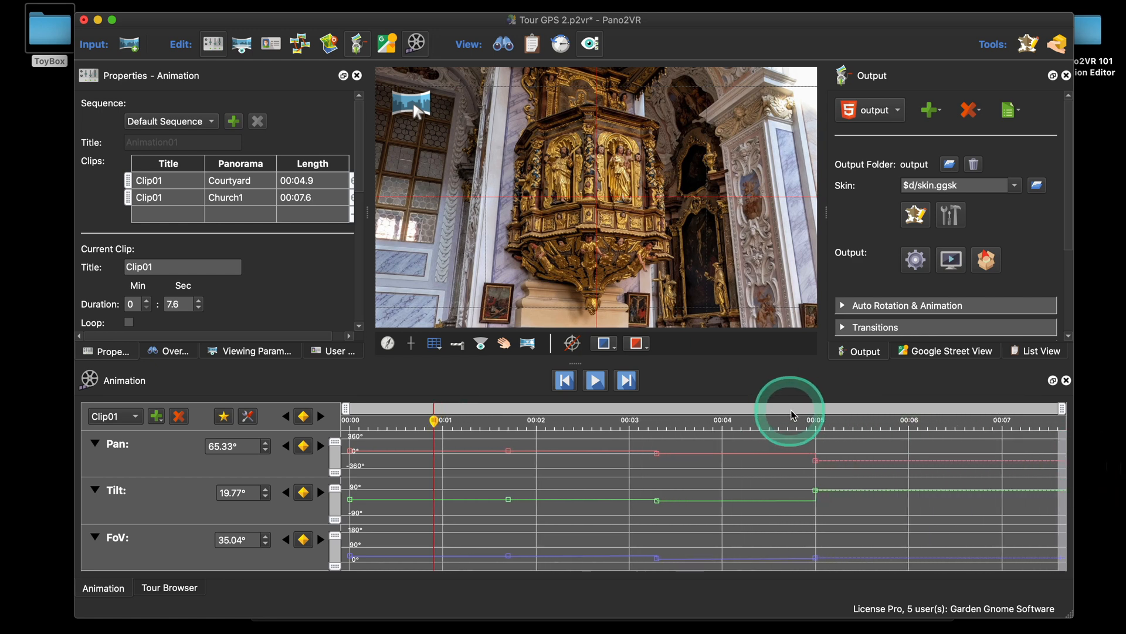
drag(452, 412, 1005, 453)
click(303, 416)
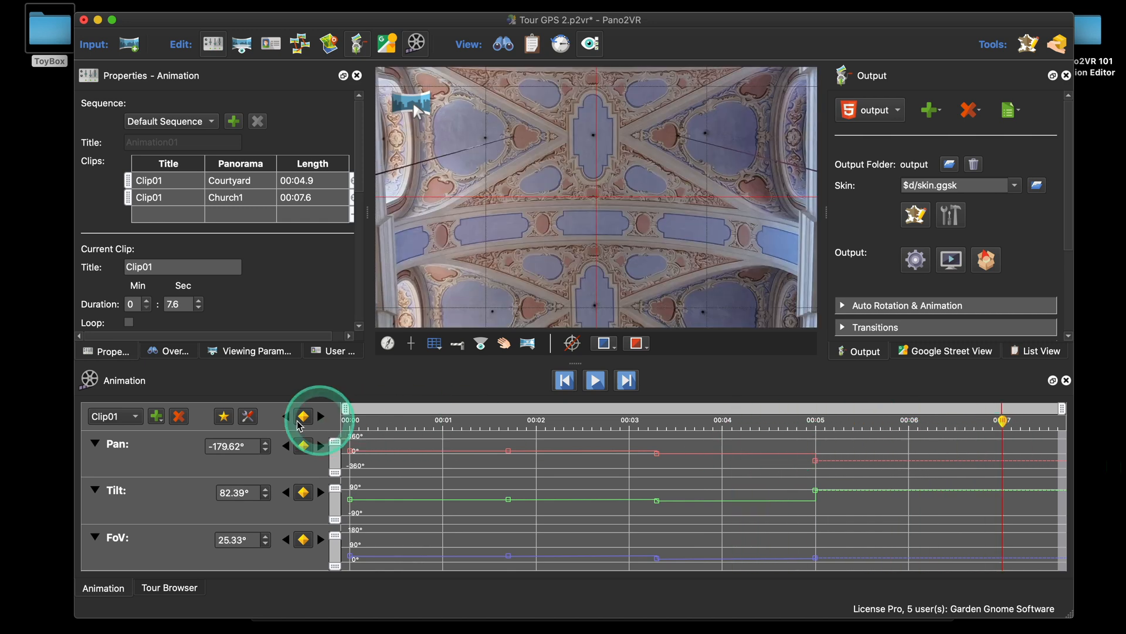
Trim the Church1 clip's timeline to its last keyframe
right_click(903, 414)
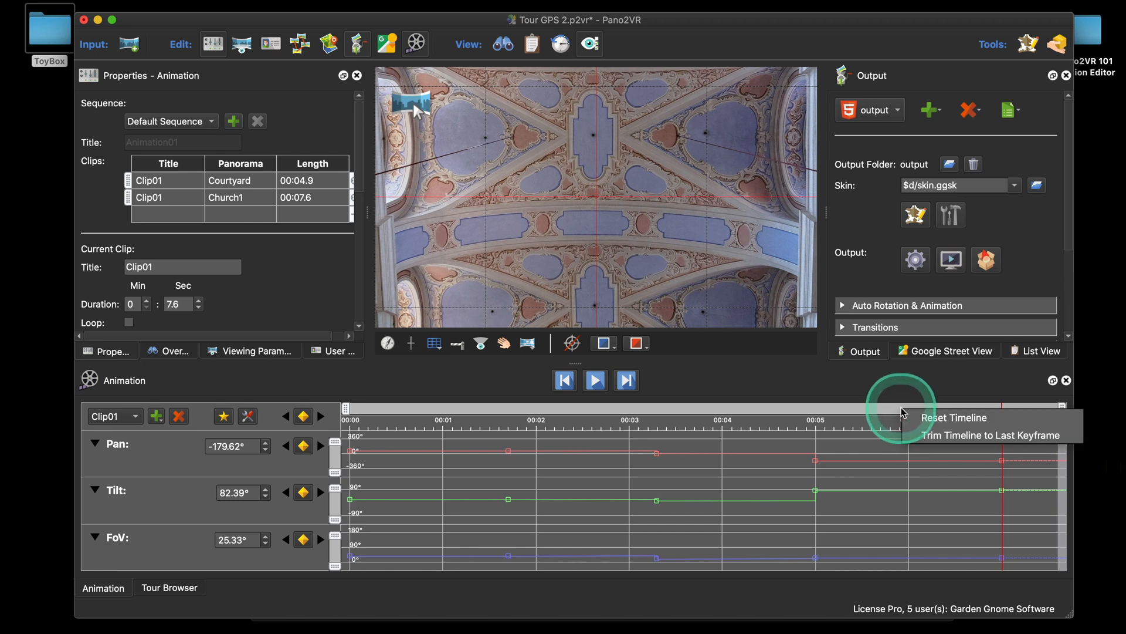
click(920, 431)
click(684, 437)
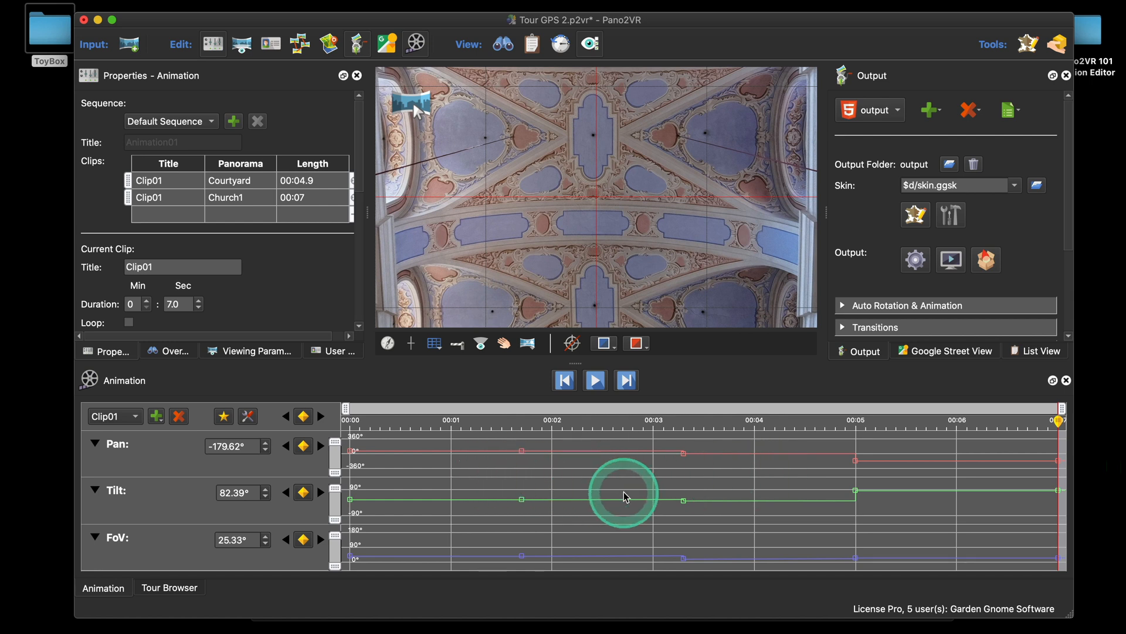
Narrow the timeline's visible range, scrub between the altar and pulpit views, and reset the timeline to its full range
drag(347, 408, 426, 409)
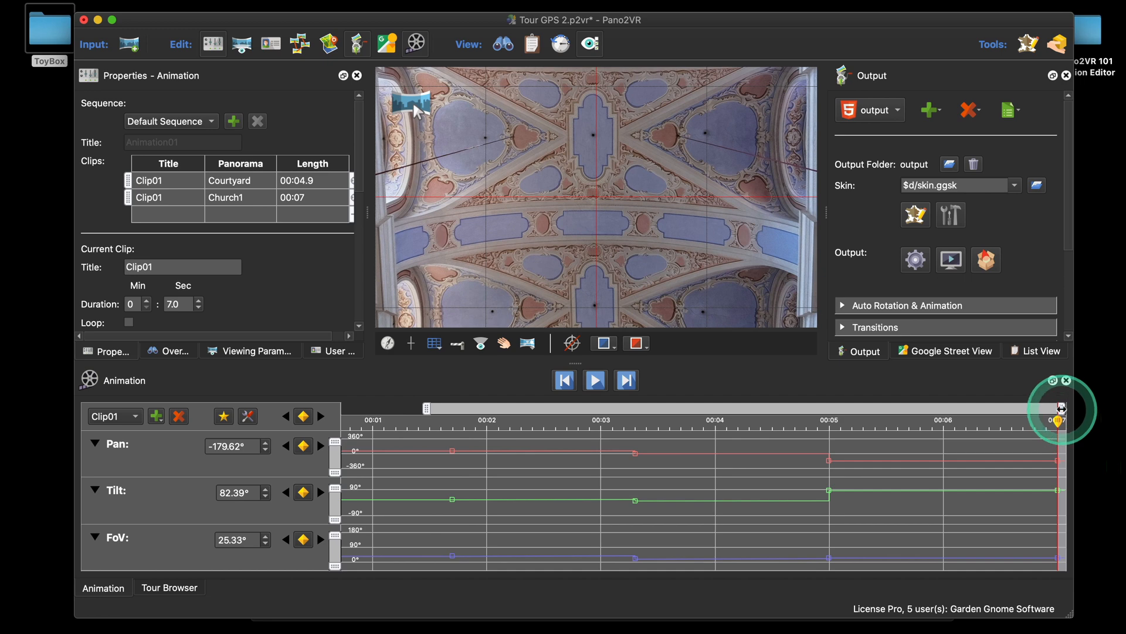
drag(1062, 408, 927, 408)
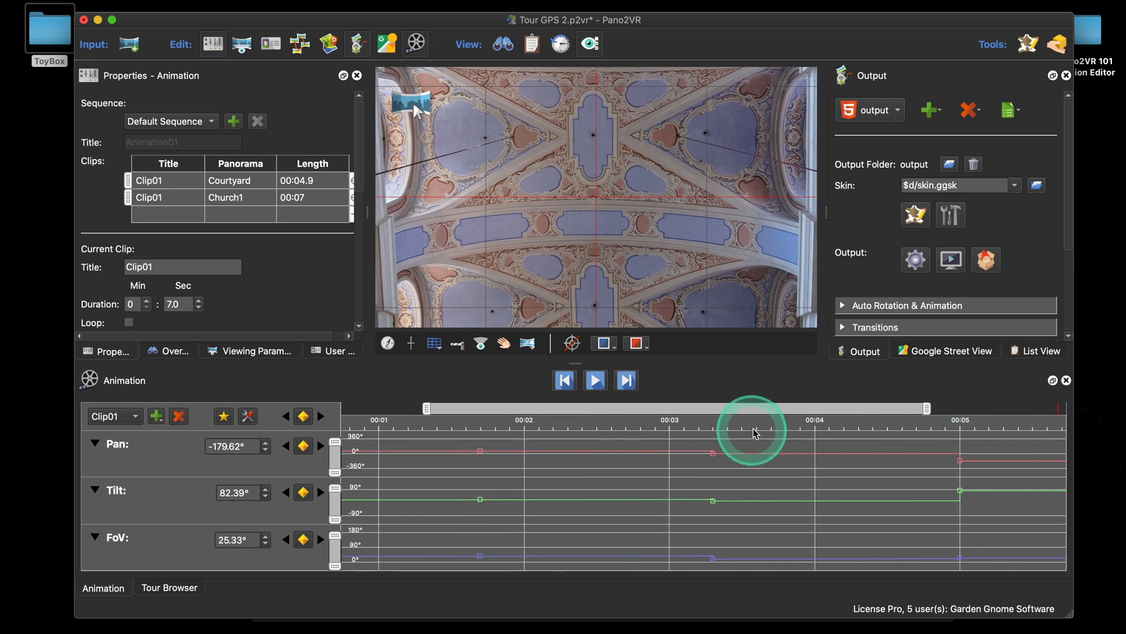
drag(756, 434, 729, 421)
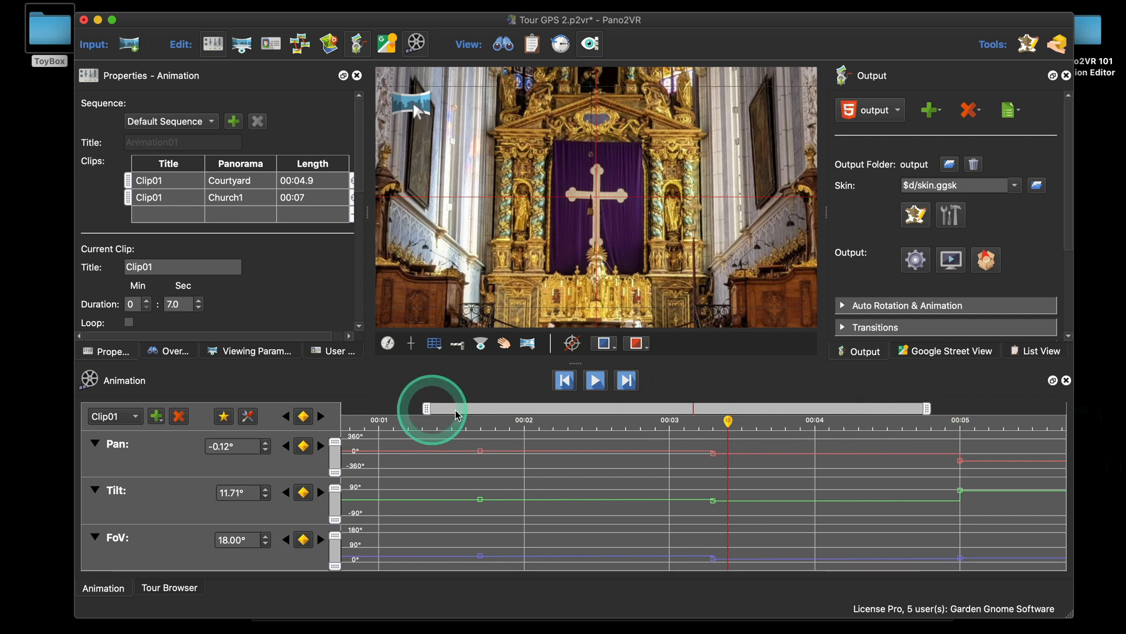
mouse_move(729, 423)
mouse_down()
mouse_move(547, 424)
mouse_move(339, 448)
mouse_move(815, 457)
mouse_up()
click(726, 418)
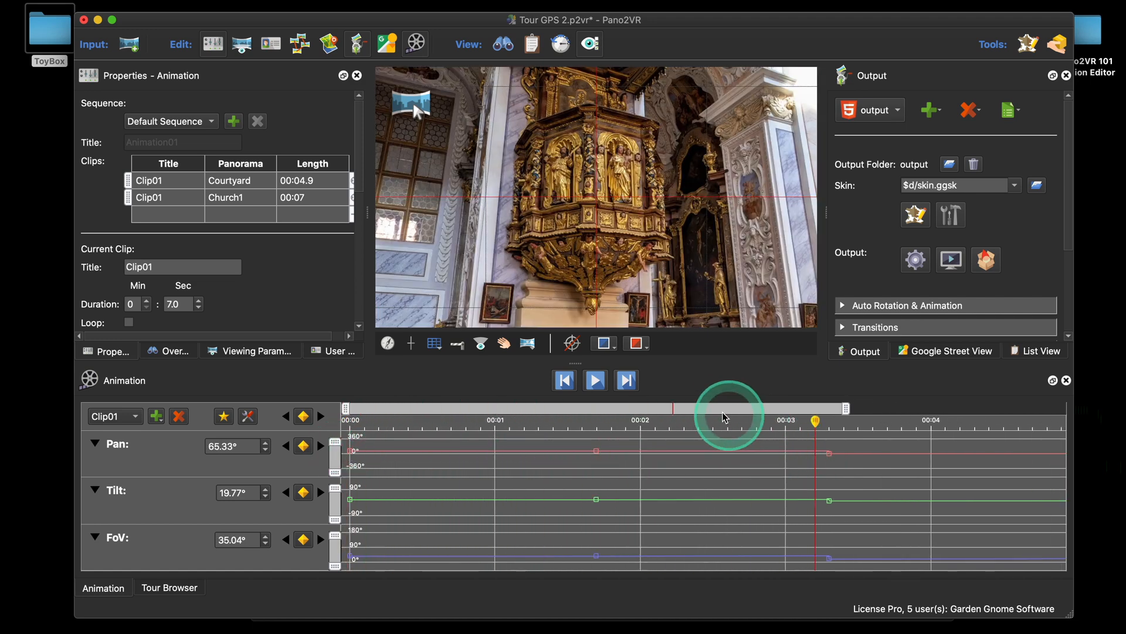
right_click(704, 407)
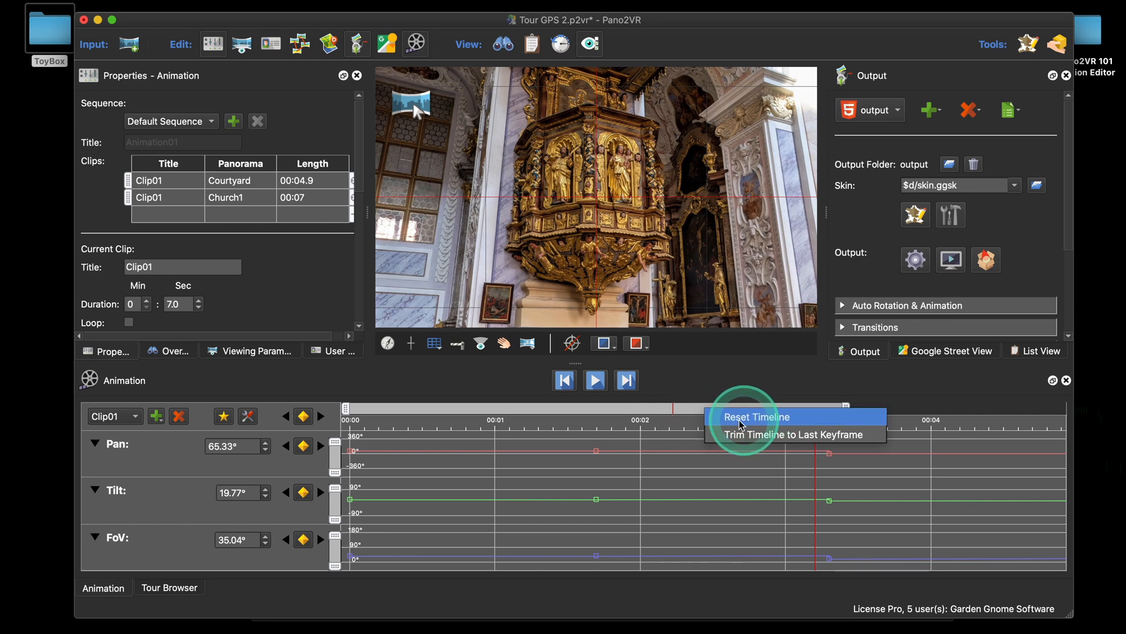
click(761, 420)
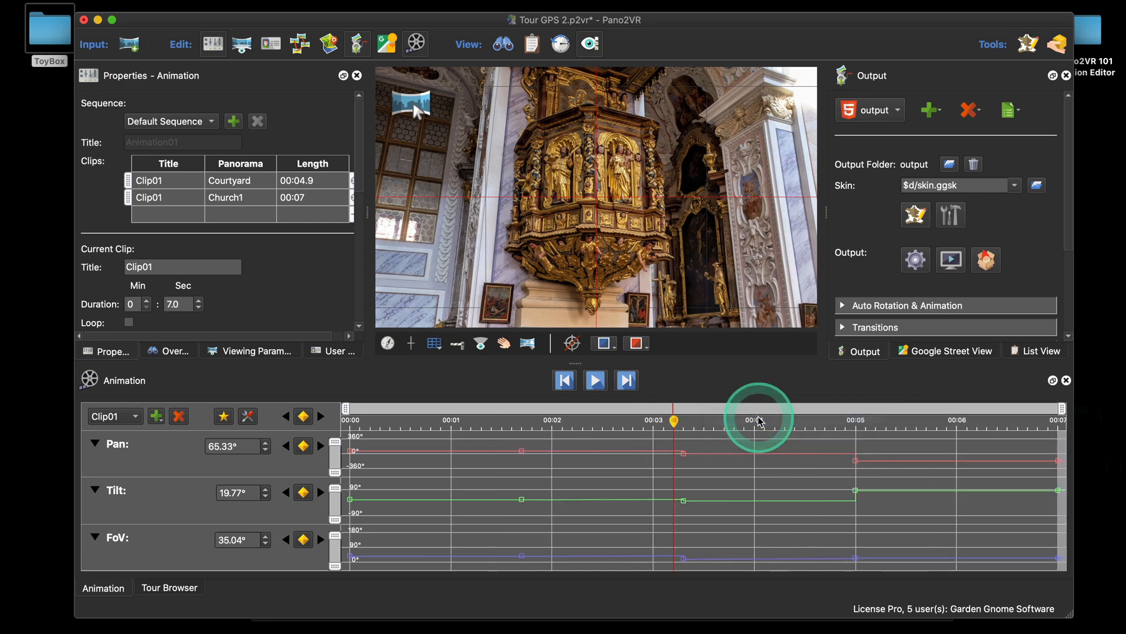
Switch to the Entrance panorama and add a new animation clip to it with the default title
click(914, 406)
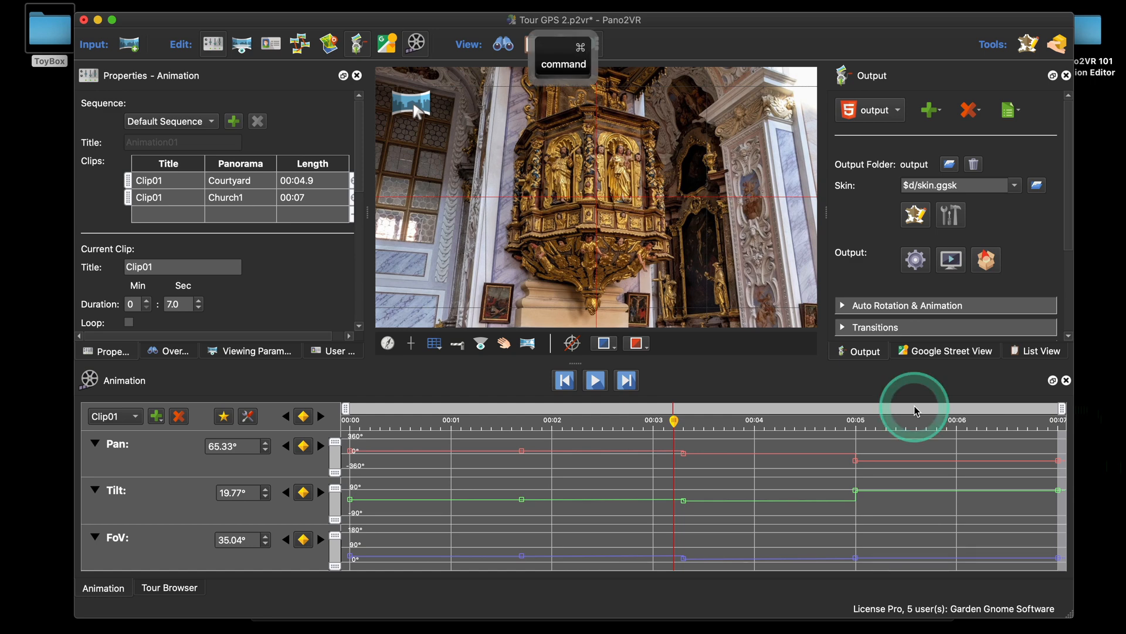
key(super+bracketleft)
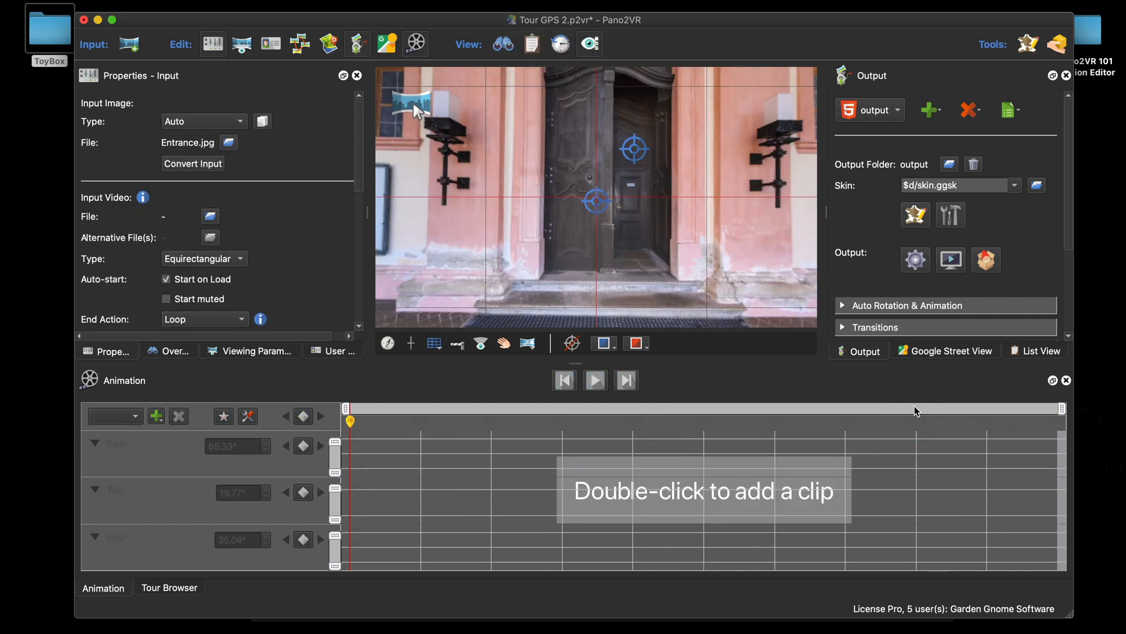
click(915, 409)
double_click(683, 508)
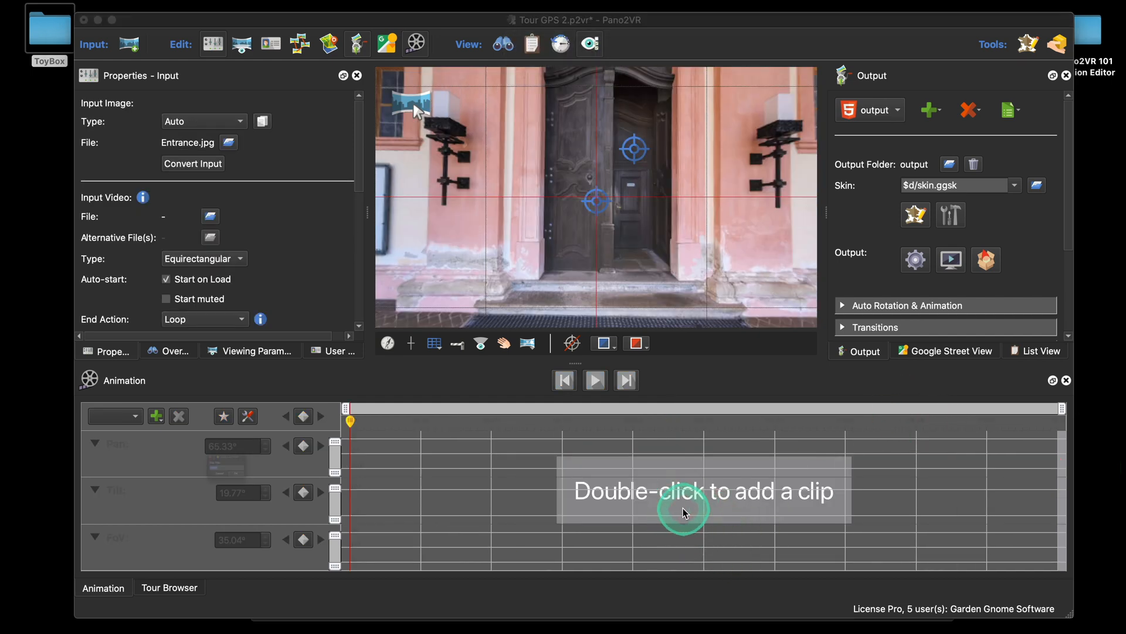
click(265, 494)
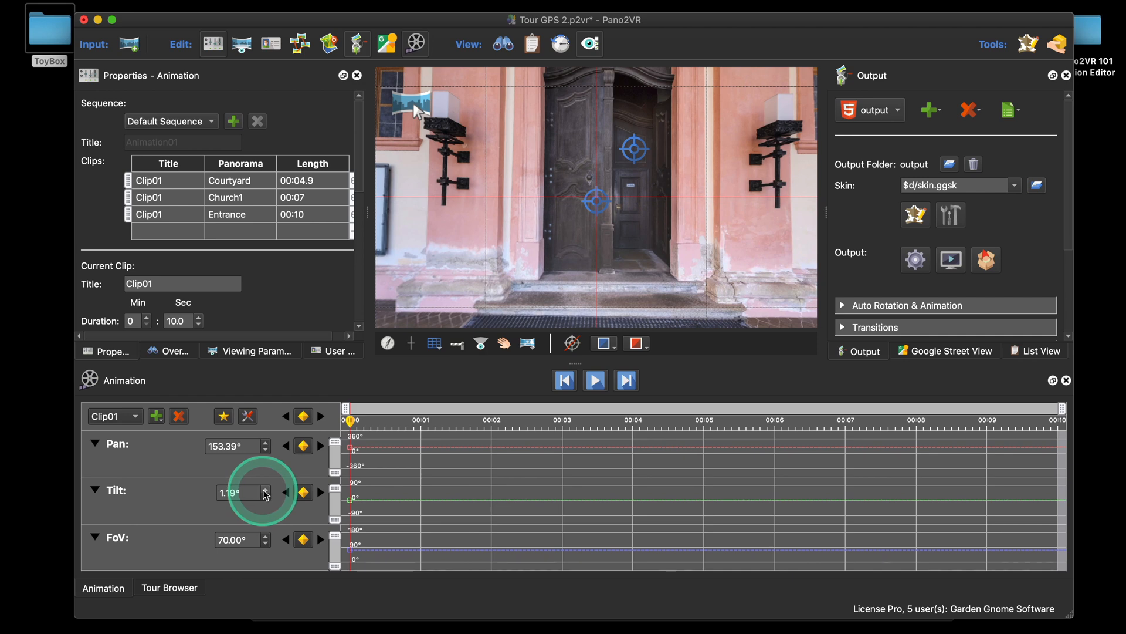
Add three keyframes to the Entrance clip: panned away from the door, widened to a 120° field of view, and turned back to the door
drag(747, 237, 581, 231)
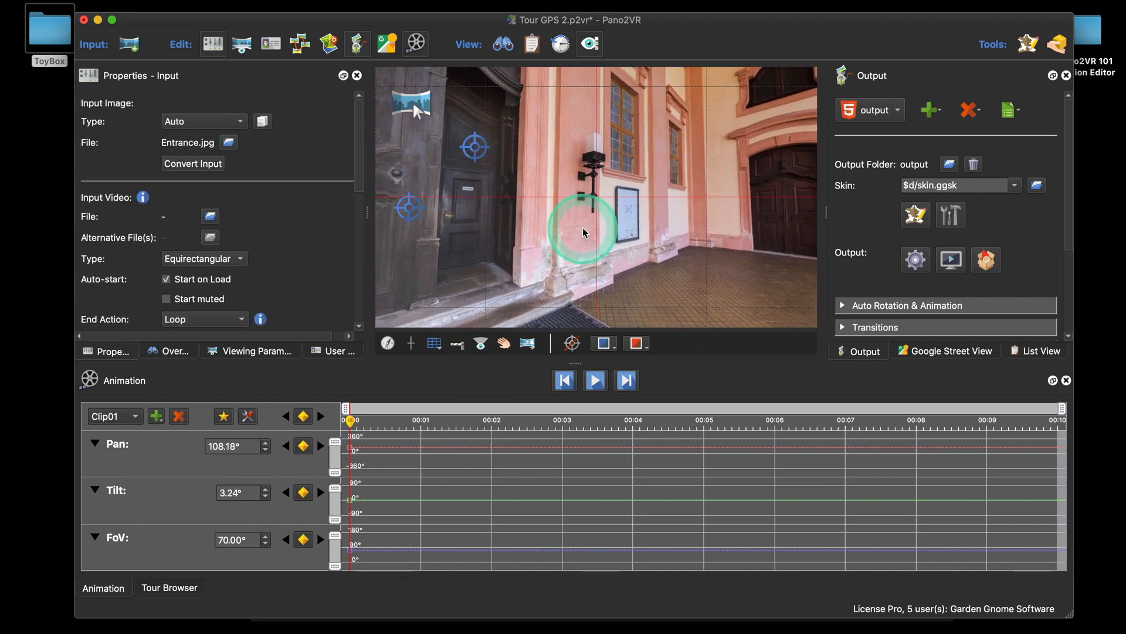
key(Return)
scroll(717, 241, down, 8)
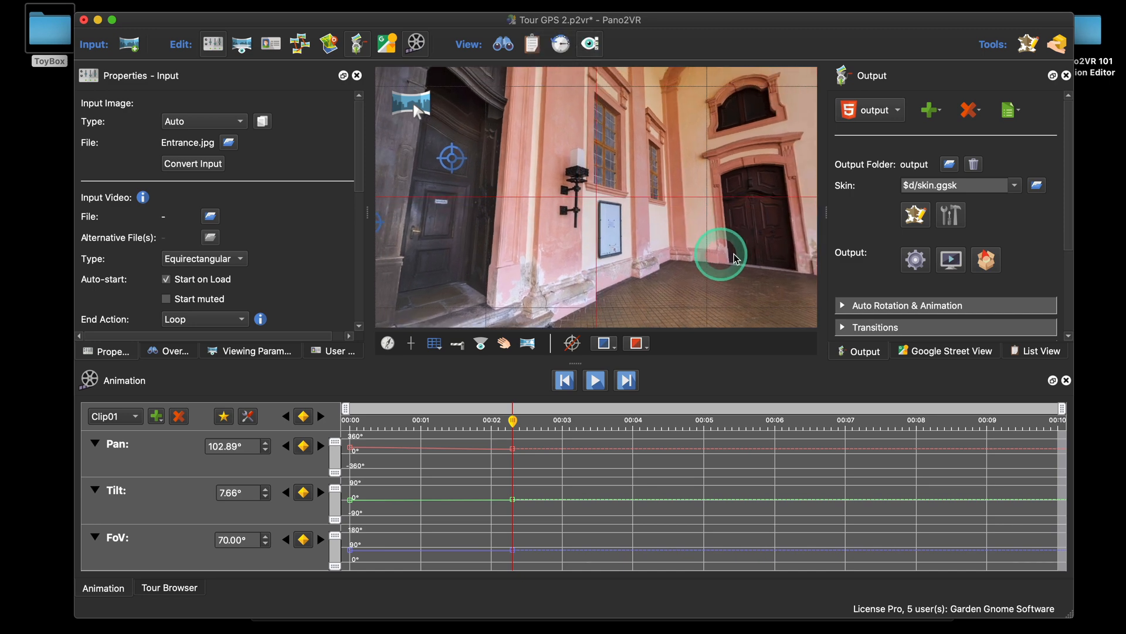
key(Return)
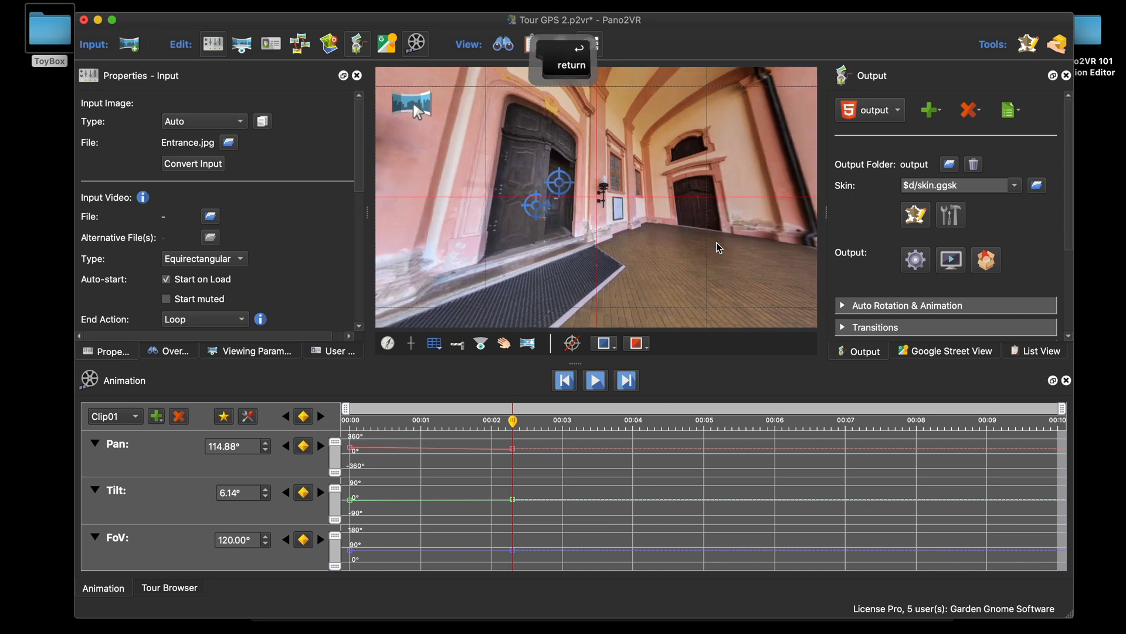
drag(536, 248, 604, 233)
key(Return)
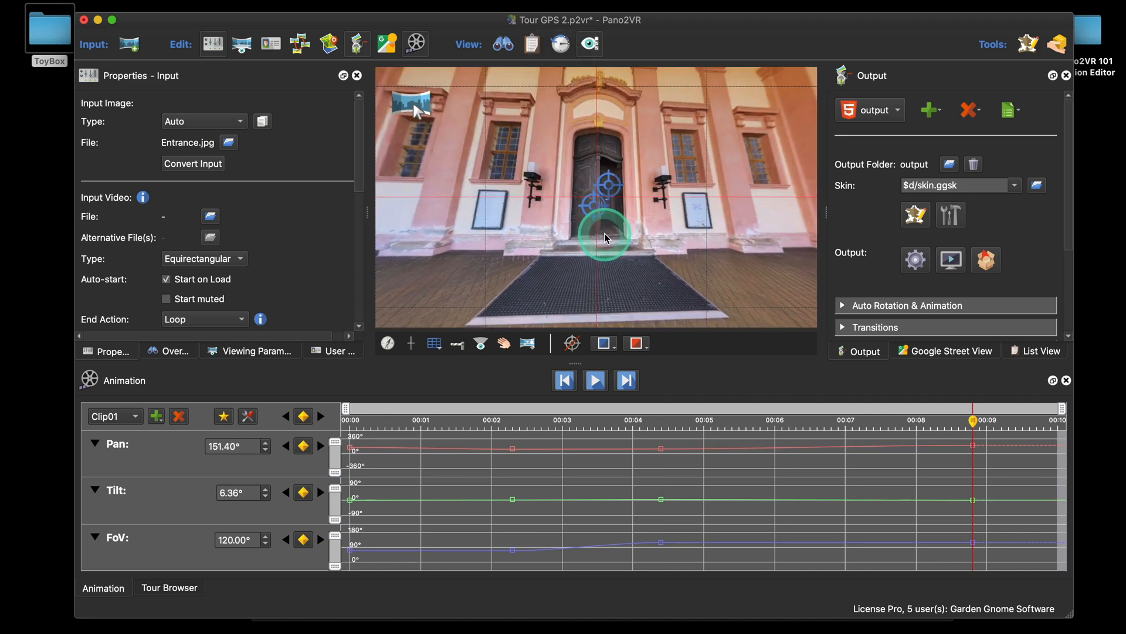
scroll(658, 262, up, 4)
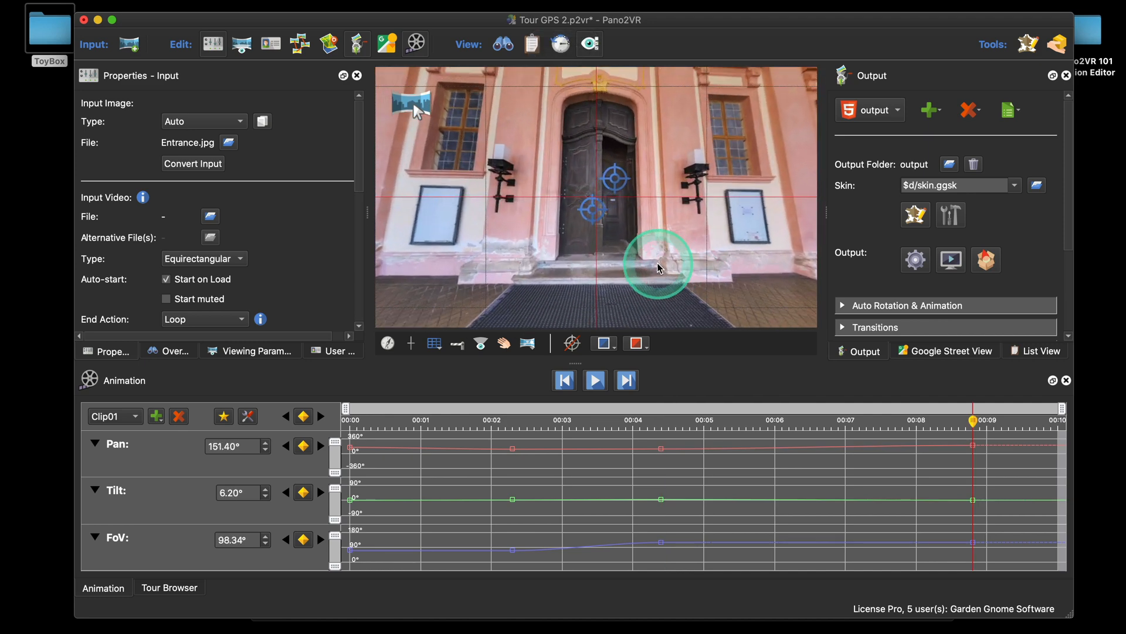
Play back the Entrance clip from the beginning and pause it partway through
click(564, 380)
click(596, 380)
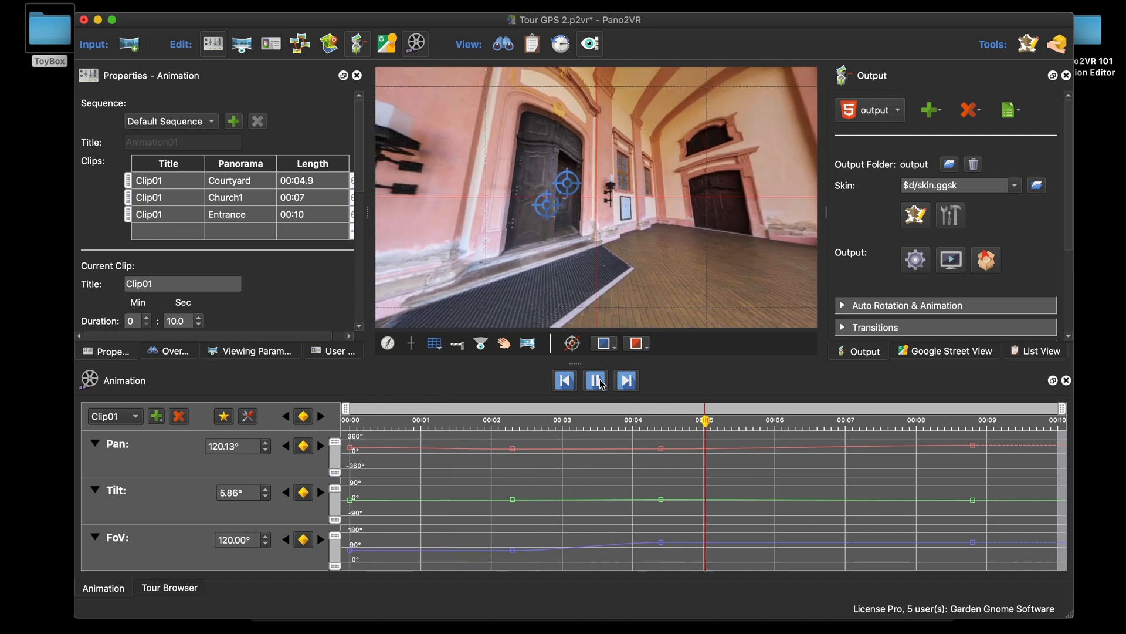
click(597, 380)
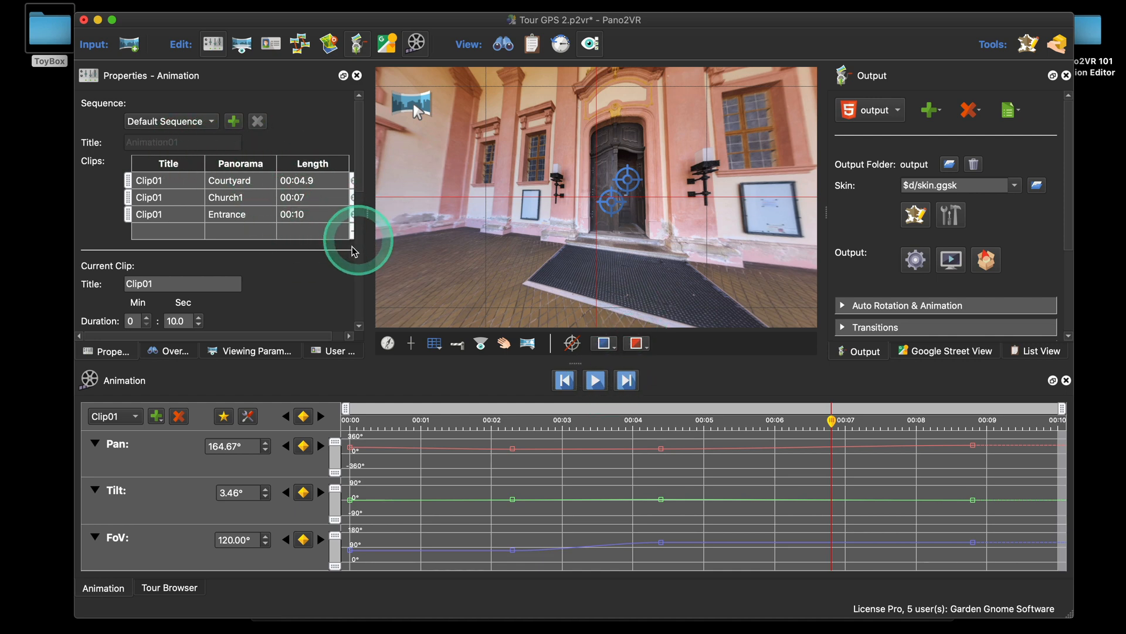
Generate the HTML5 output and play the tour's animation sequence in the browser before returning to Pano2VR
click(916, 258)
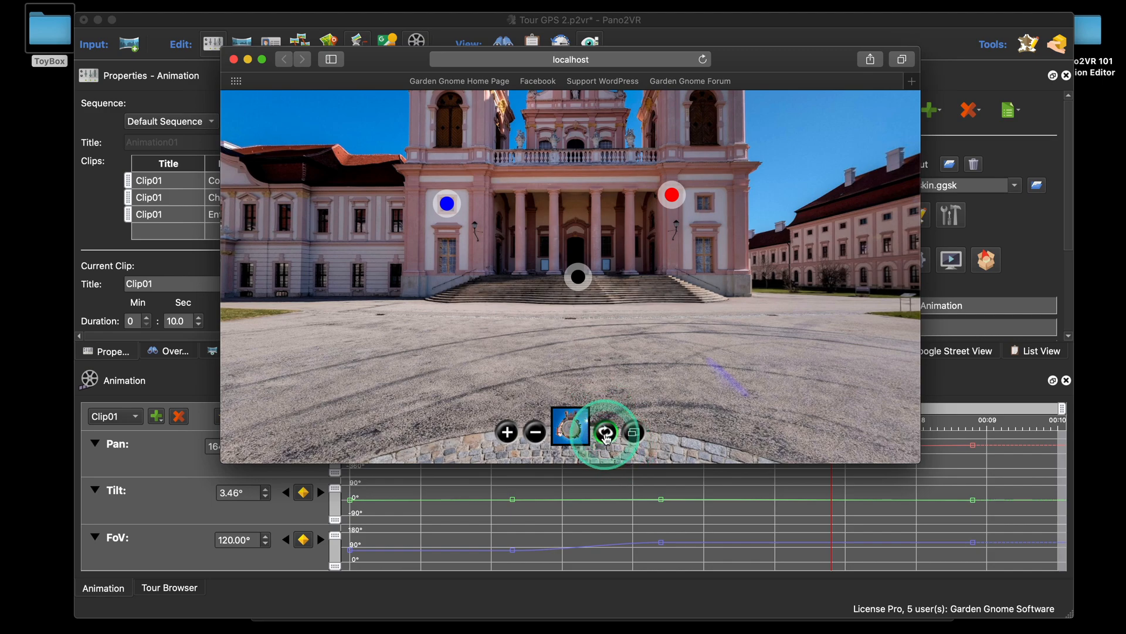
click(607, 434)
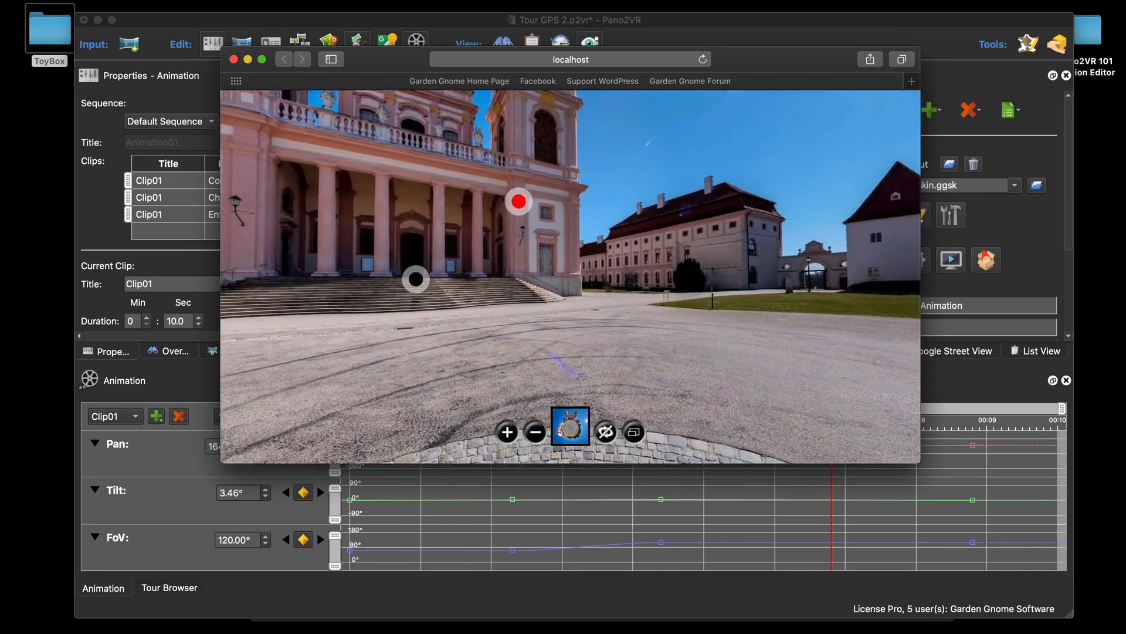
click(248, 60)
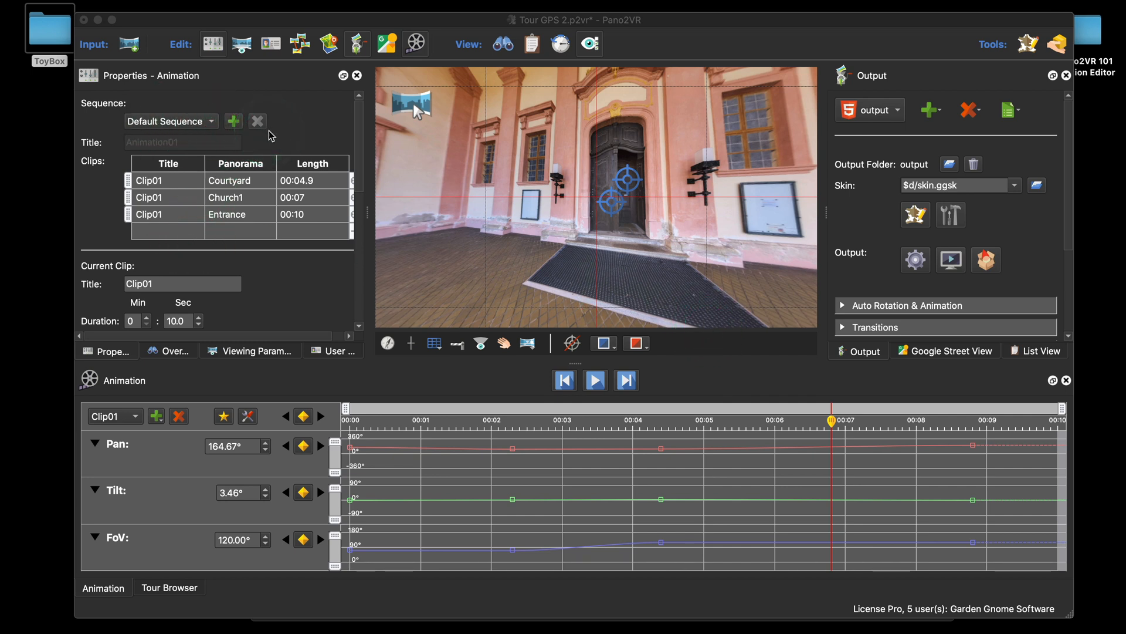
Create a new animation sequence titled "New Seq" and widen the properties area
click(297, 114)
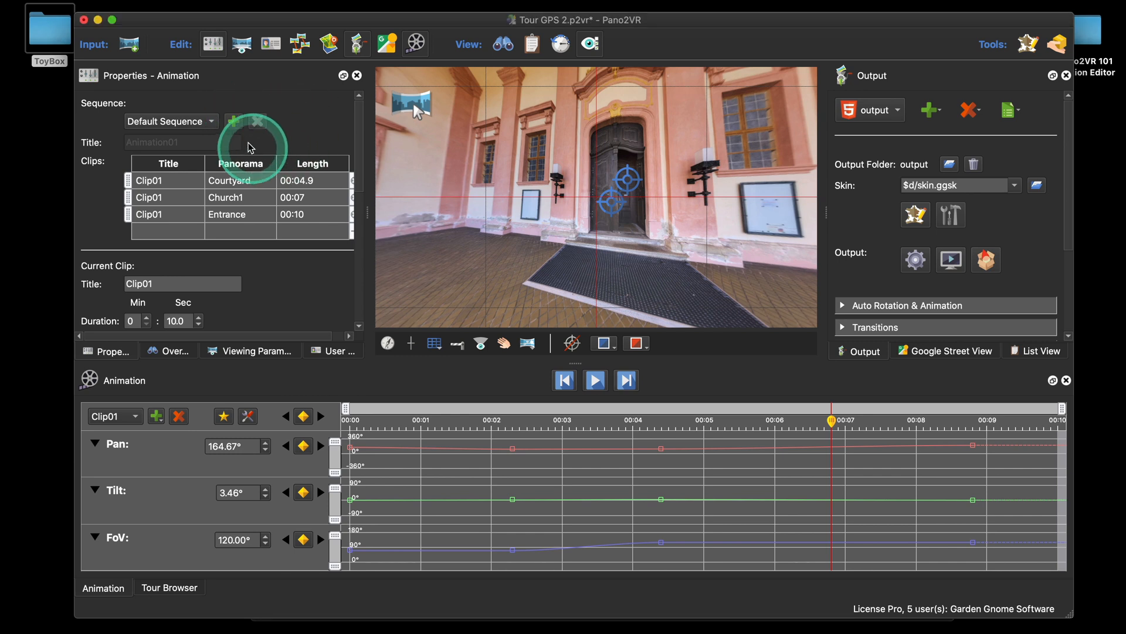
click(234, 121)
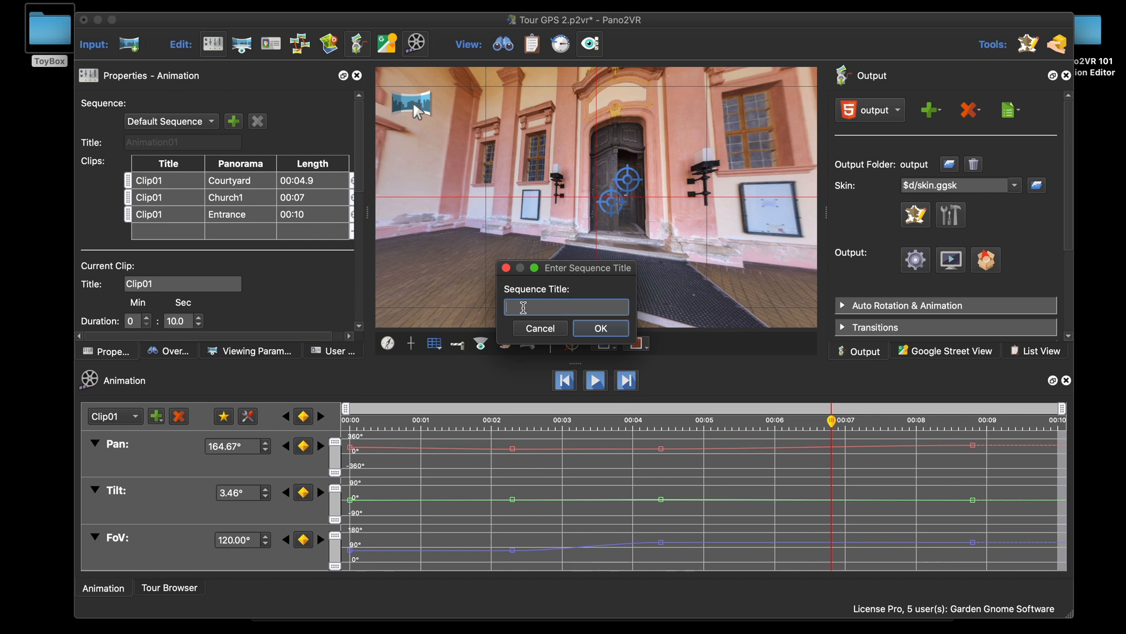
click(524, 307)
text(New)
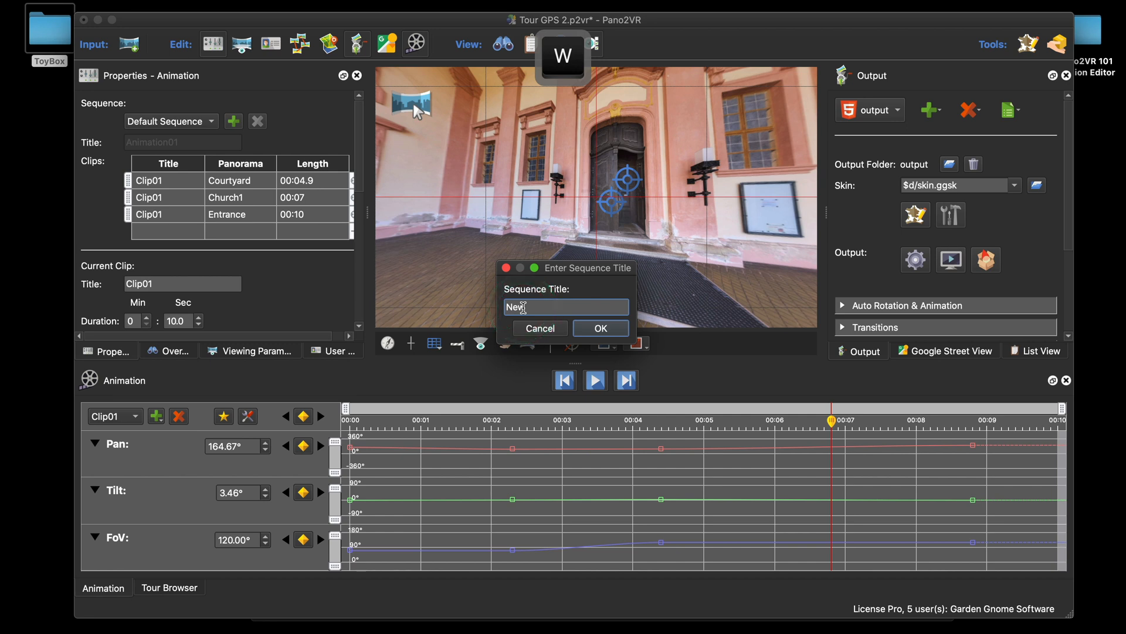
click(524, 307)
text(S)
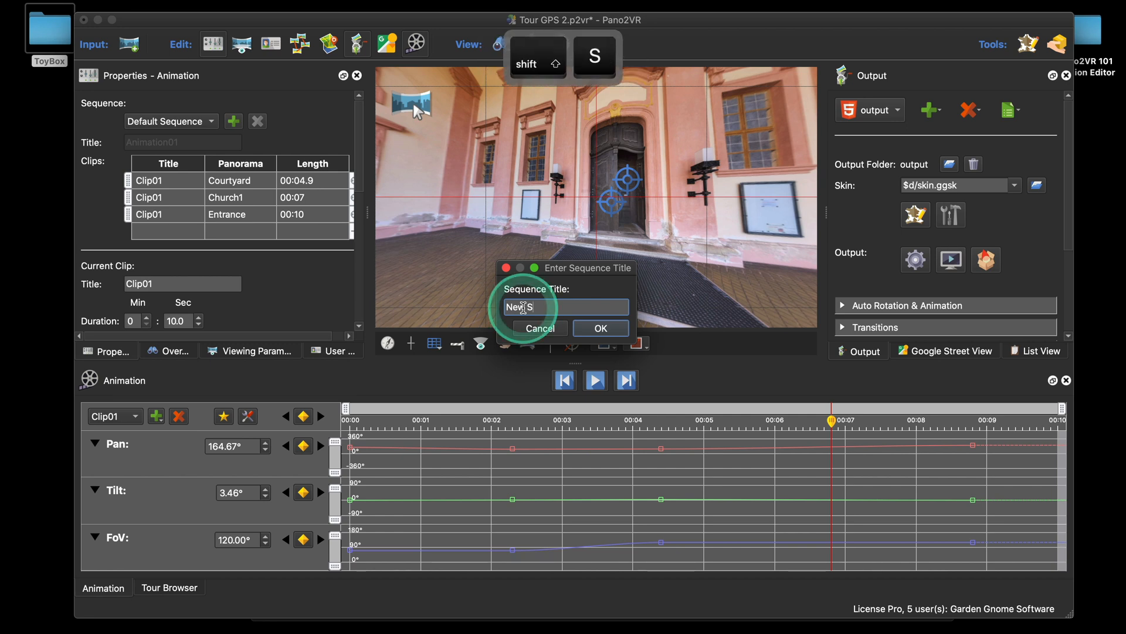
text(eq)
key(Return)
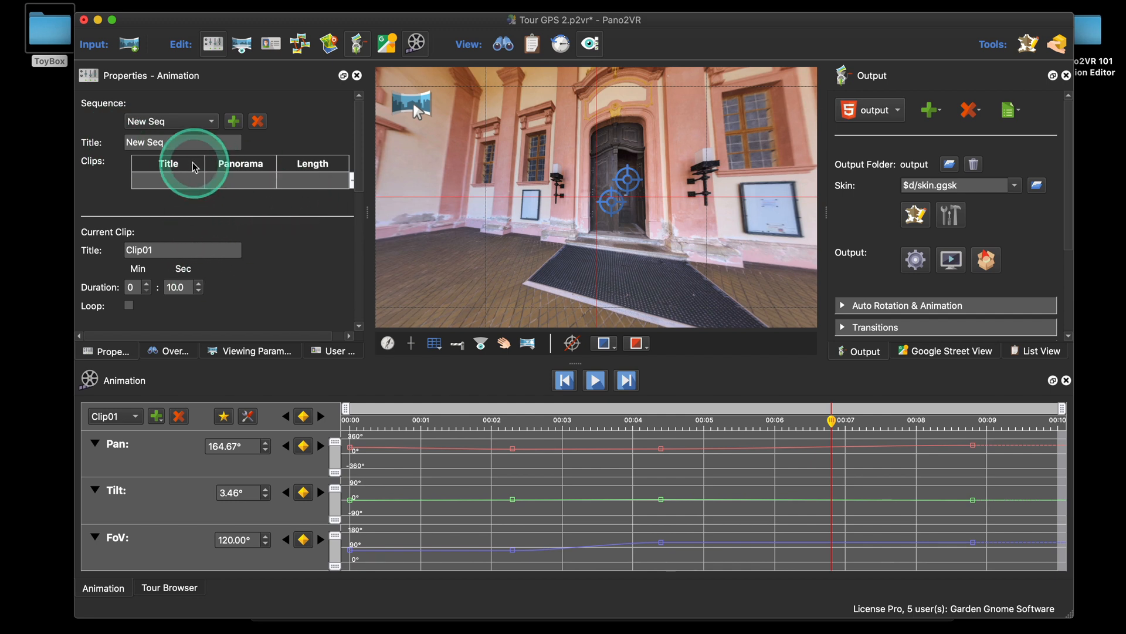
drag(366, 219, 427, 219)
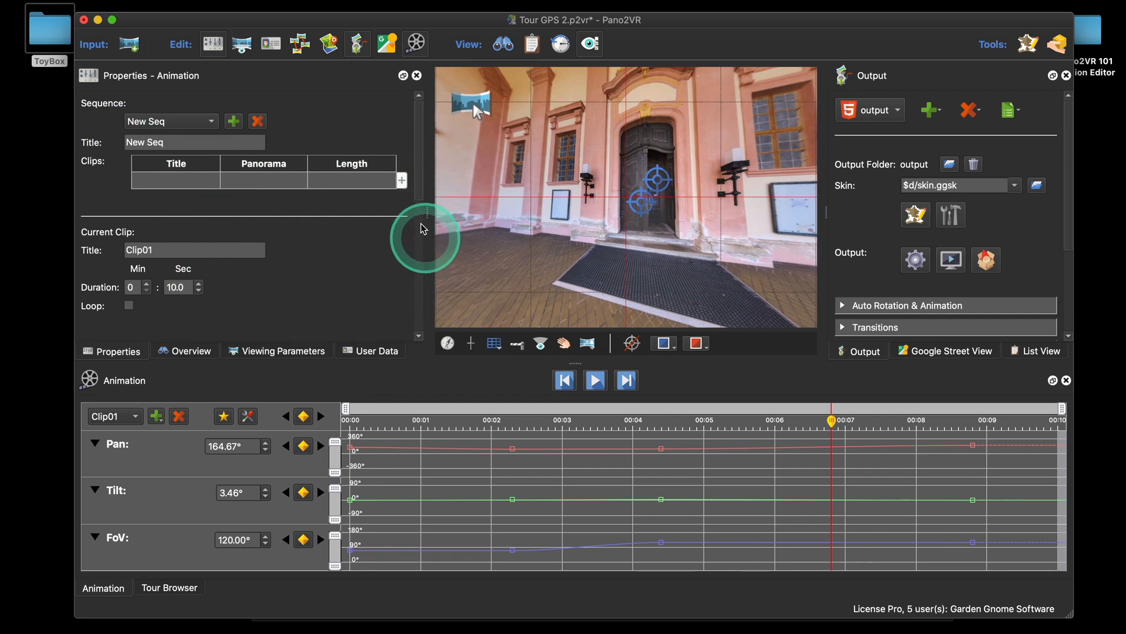
click(403, 181)
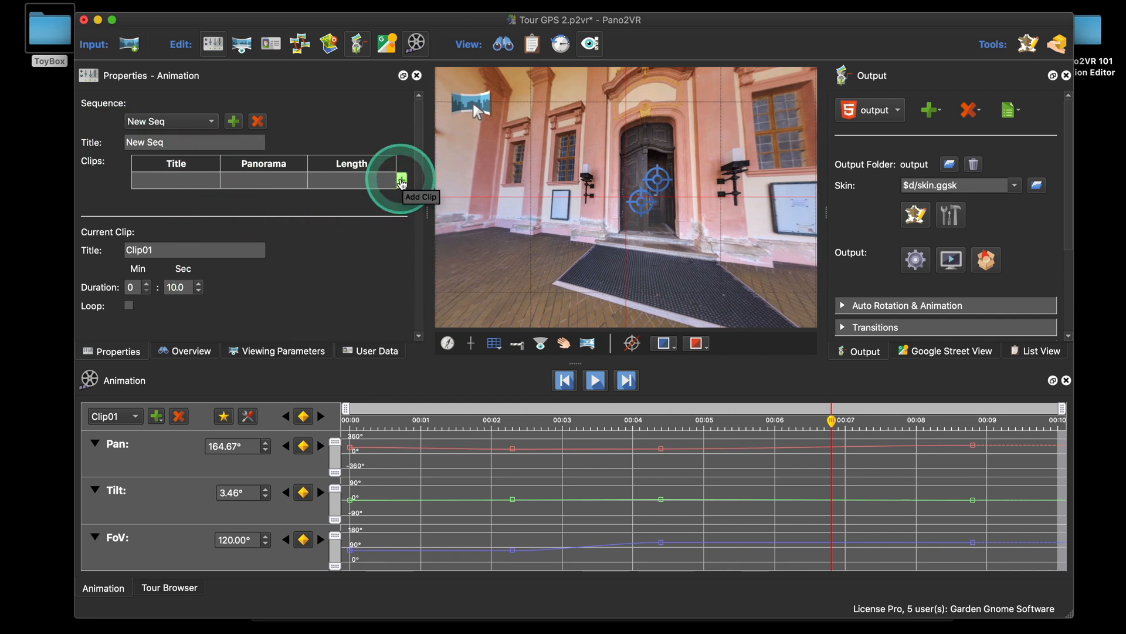
click(596, 287)
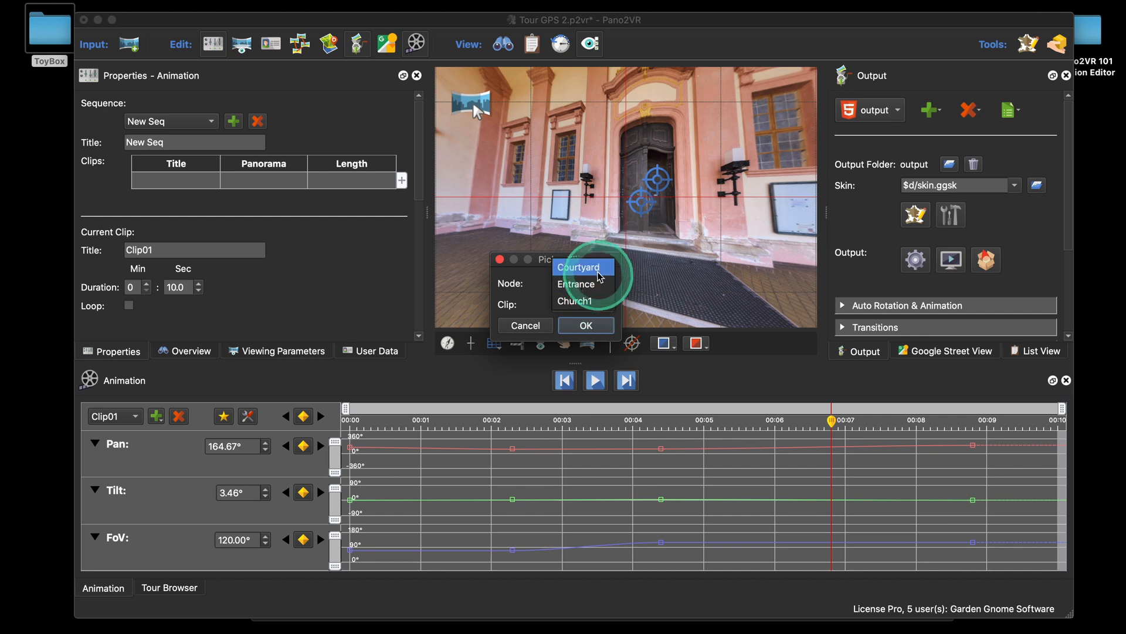
click(537, 323)
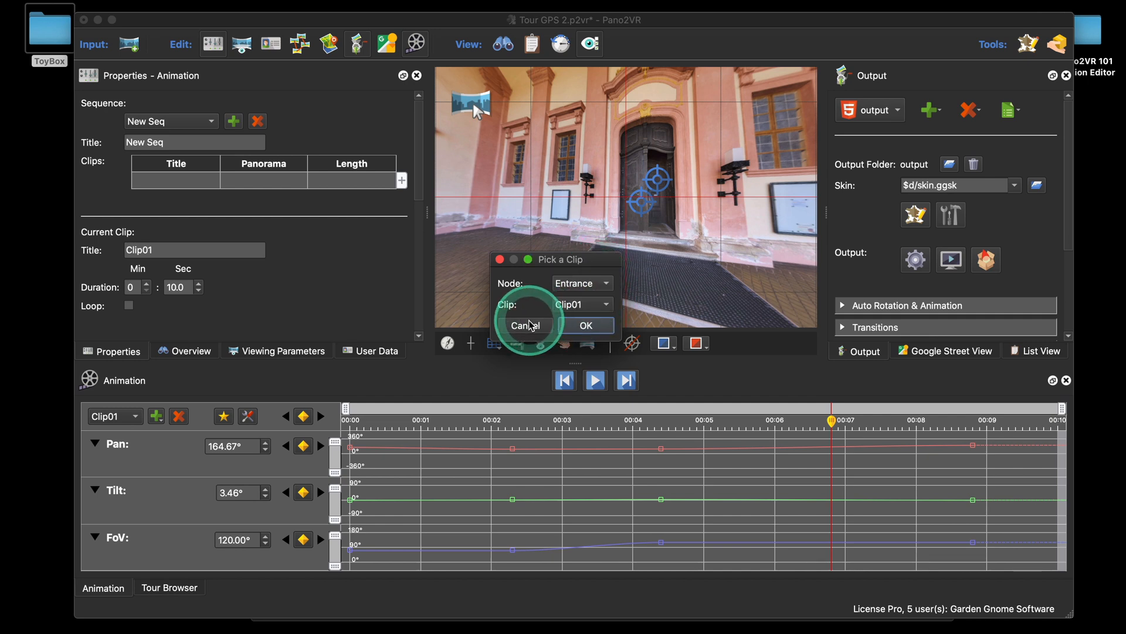
click(534, 324)
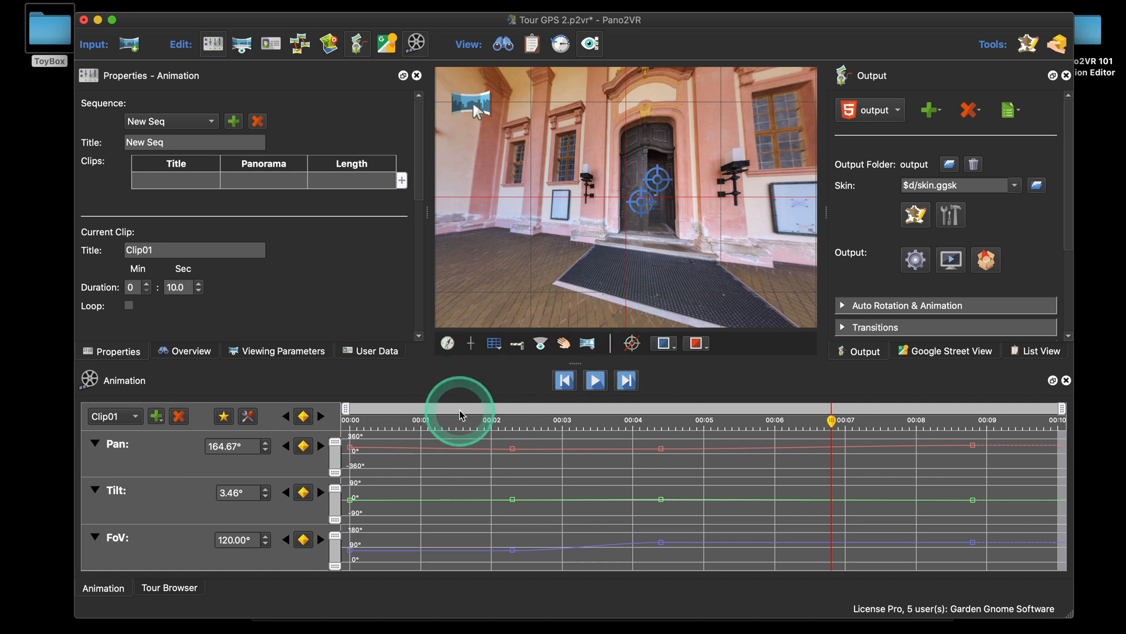
Switch to the Courtyard panorama and show its current clip's animation properties with New Seq still selected
key(super)
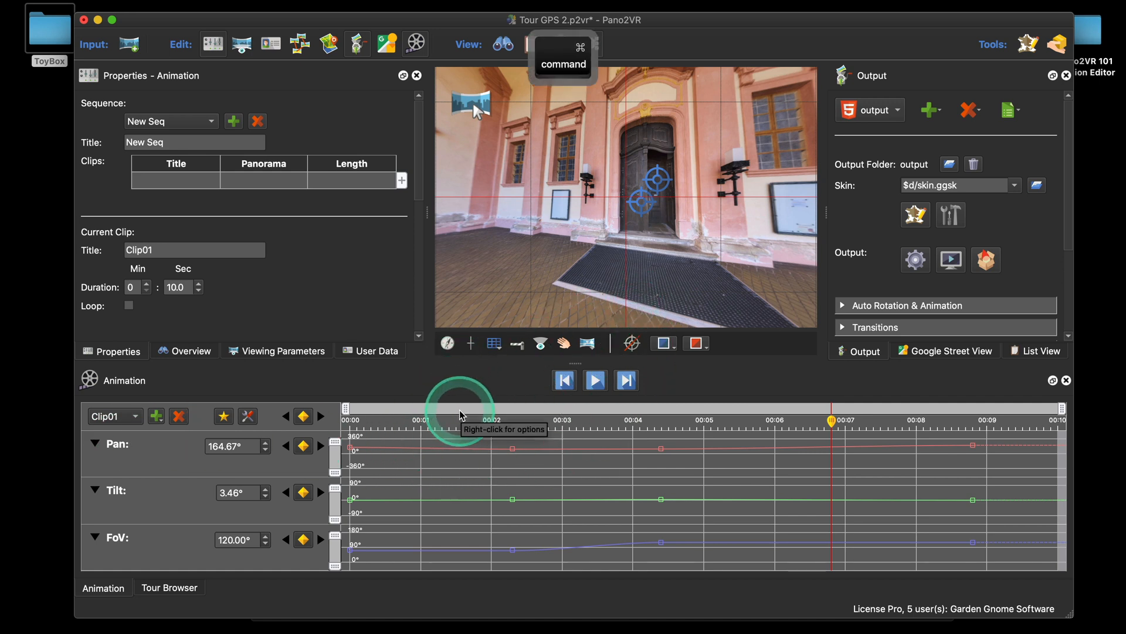
key(super+[)
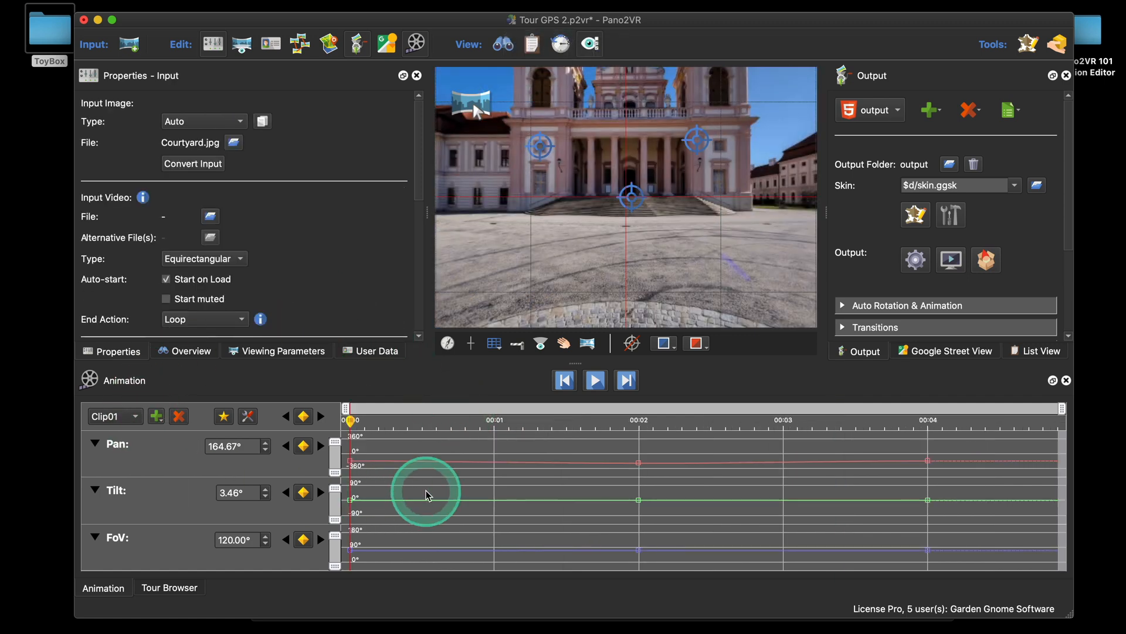
click(411, 487)
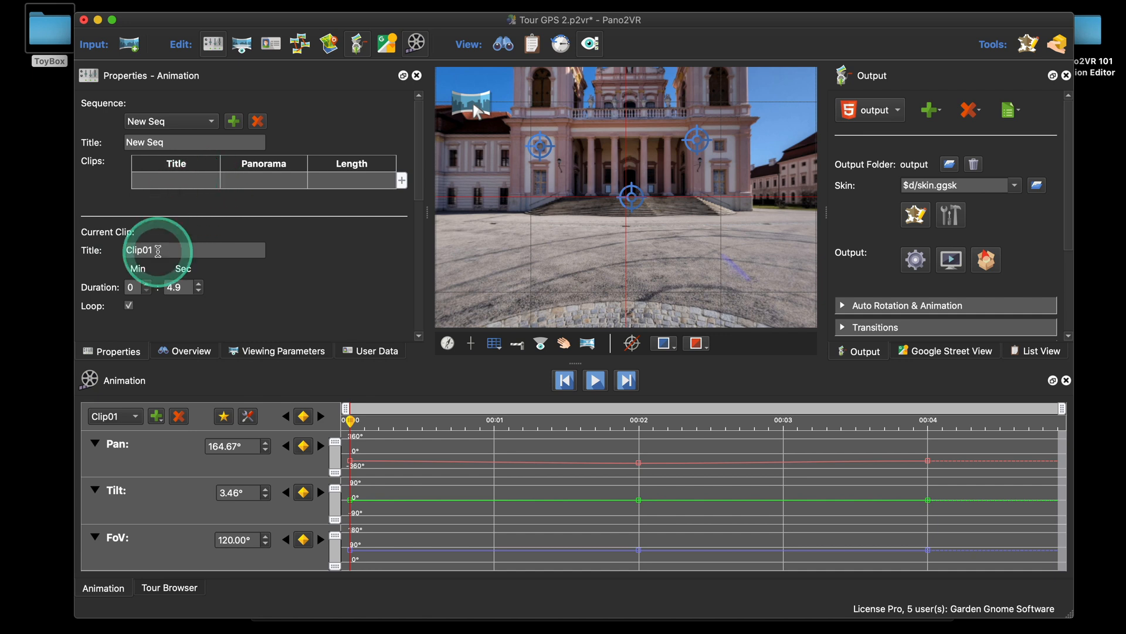
Add a clip titled Clip02 for the Courtyard panorama to the New Seq sequence
click(159, 254)
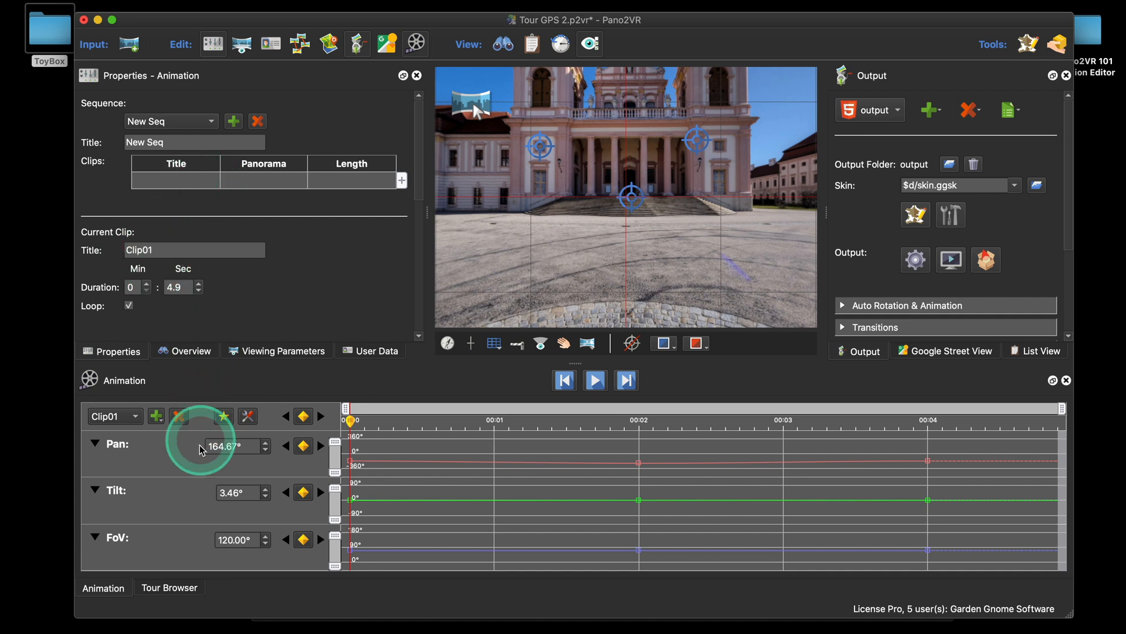
click(157, 416)
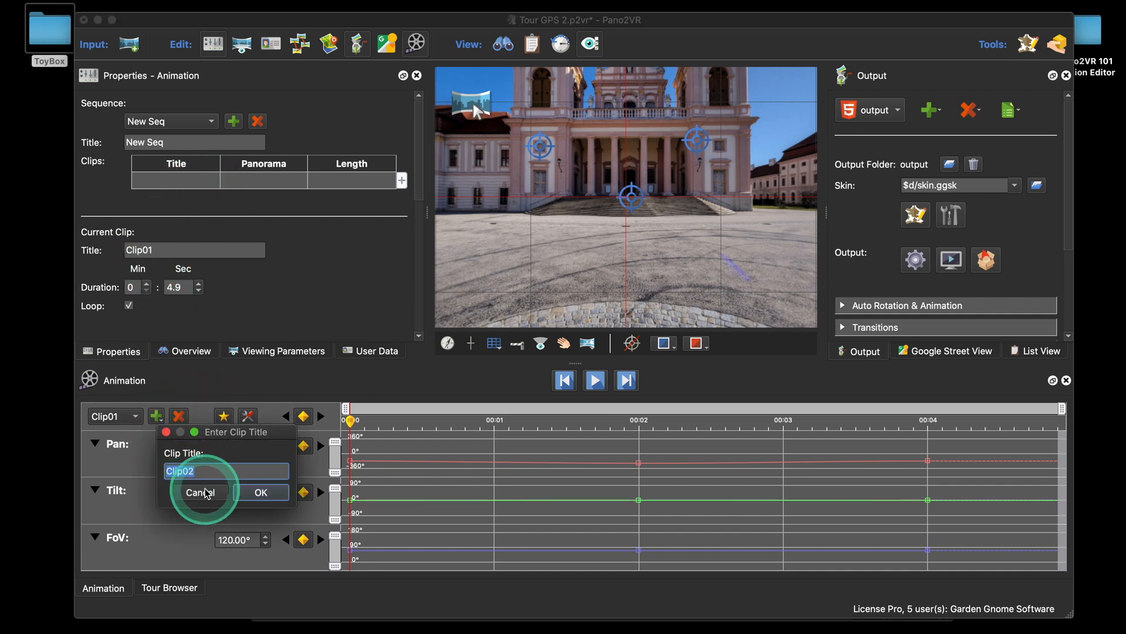
click(255, 493)
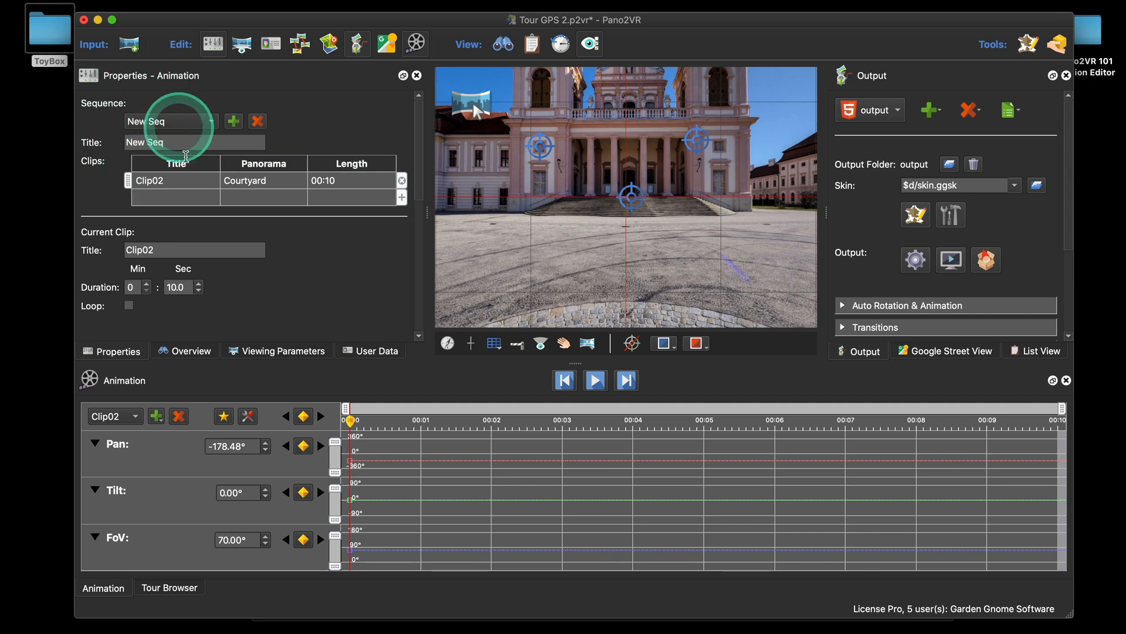
Show the Default Sequence and move the Entrance clip ahead of the Church1 clip
click(201, 121)
click(203, 111)
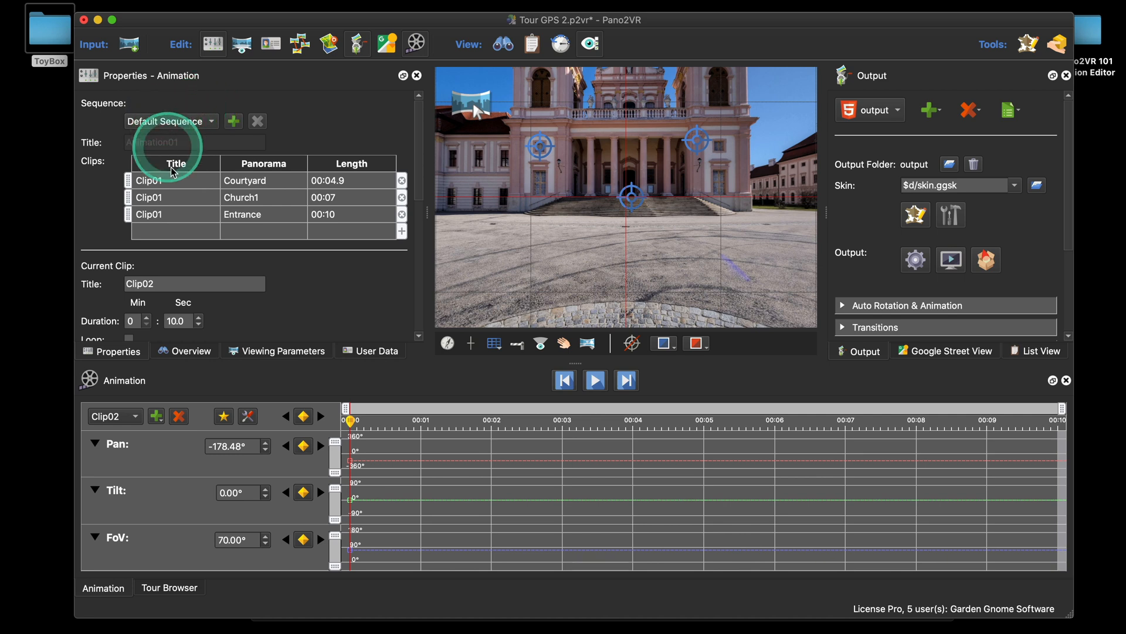
mouse_move(128, 214)
mouse_down()
mouse_move(113, 188)
mouse_move(120, 199)
mouse_up()
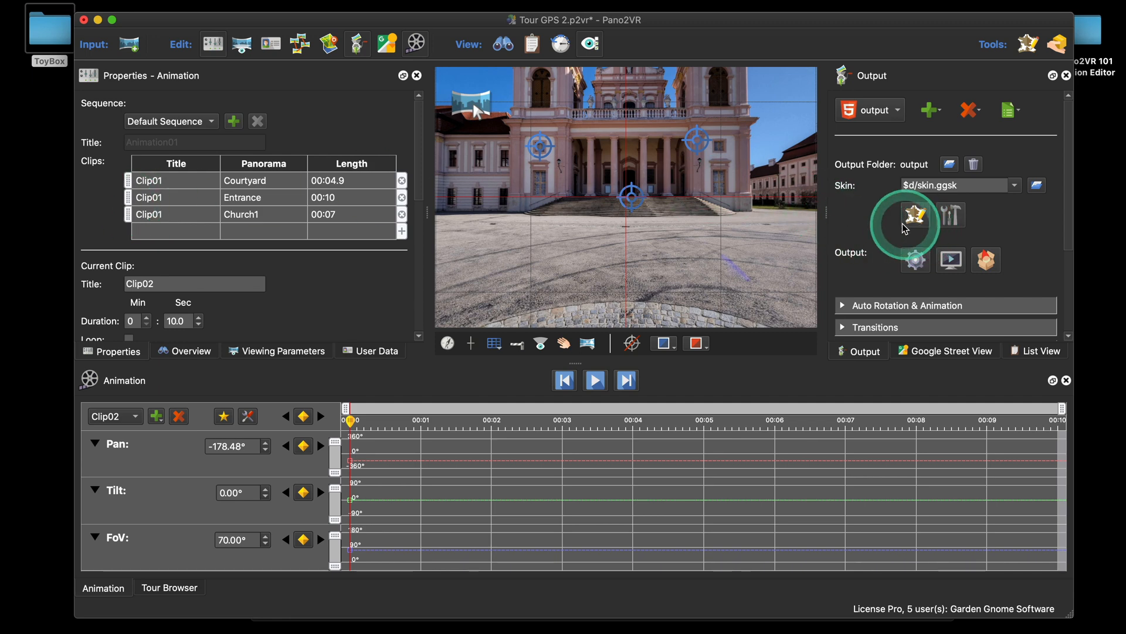
Examine the mouse-click action settings of ButtonStartAutoRotate in the skin's Controller and leave the Skin Editor without saving
click(917, 215)
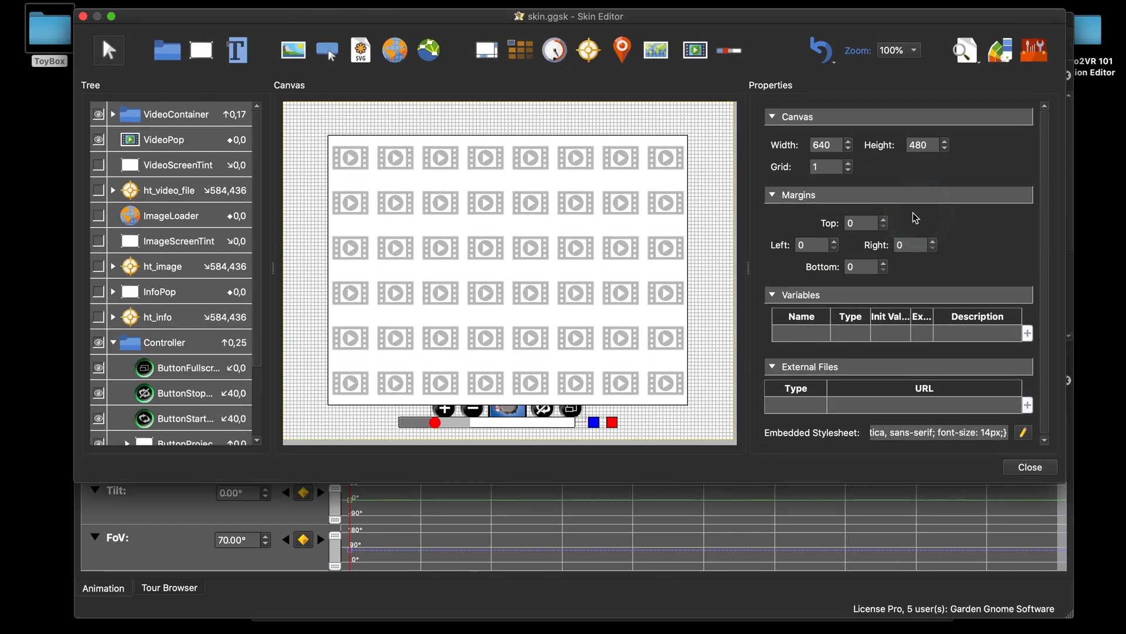
scroll(202, 261, down, 3)
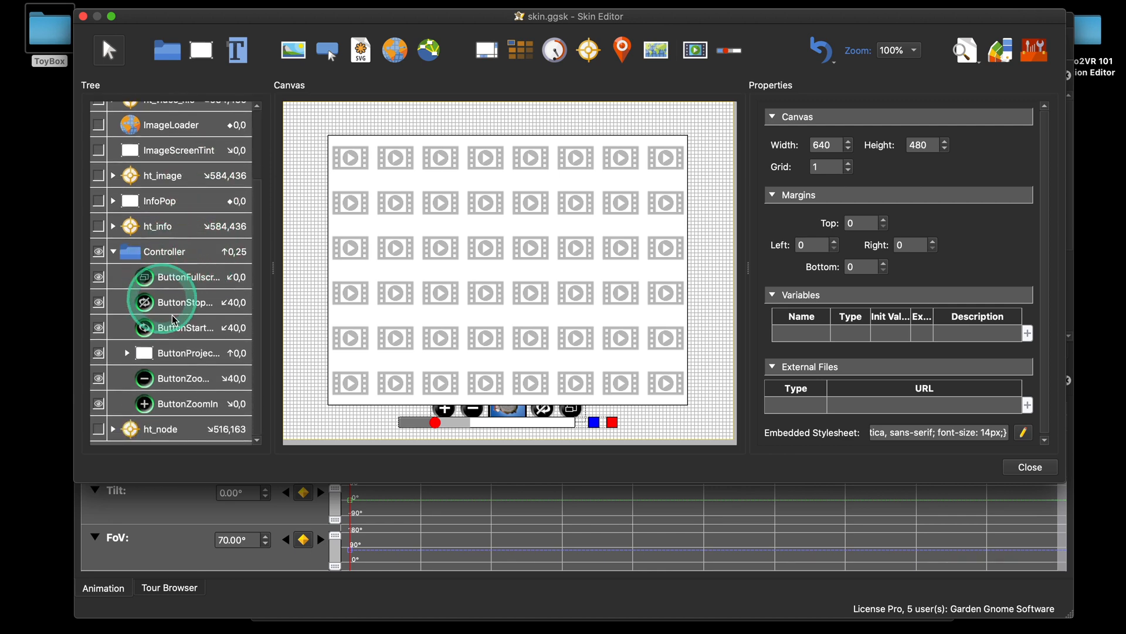
click(178, 329)
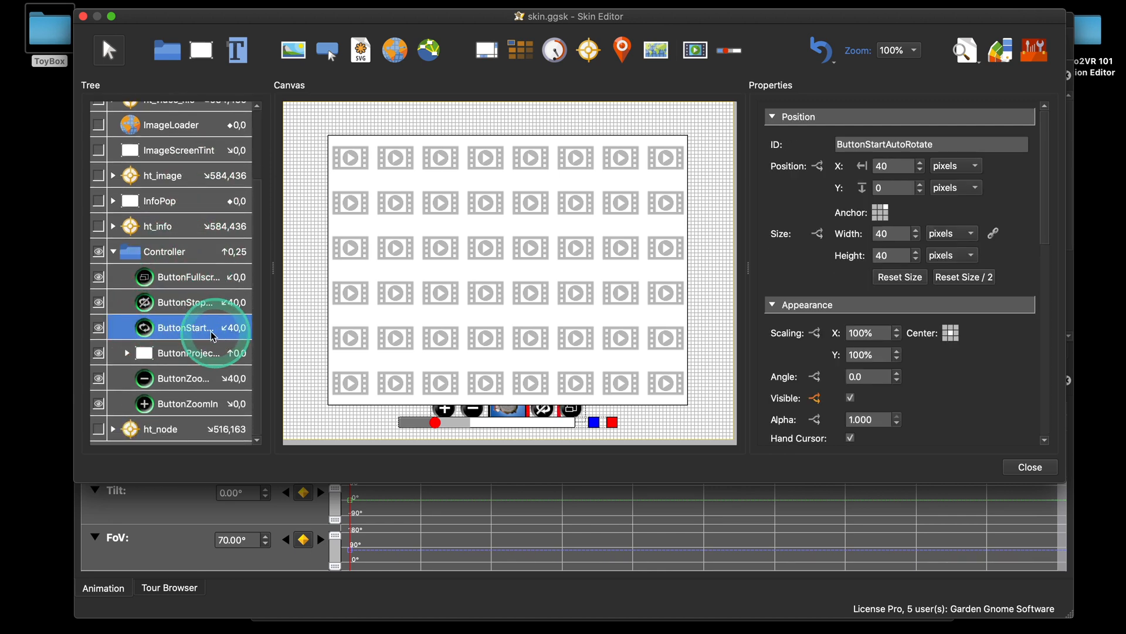
scroll(996, 373, down, 10)
scroll(999, 378, down, 3)
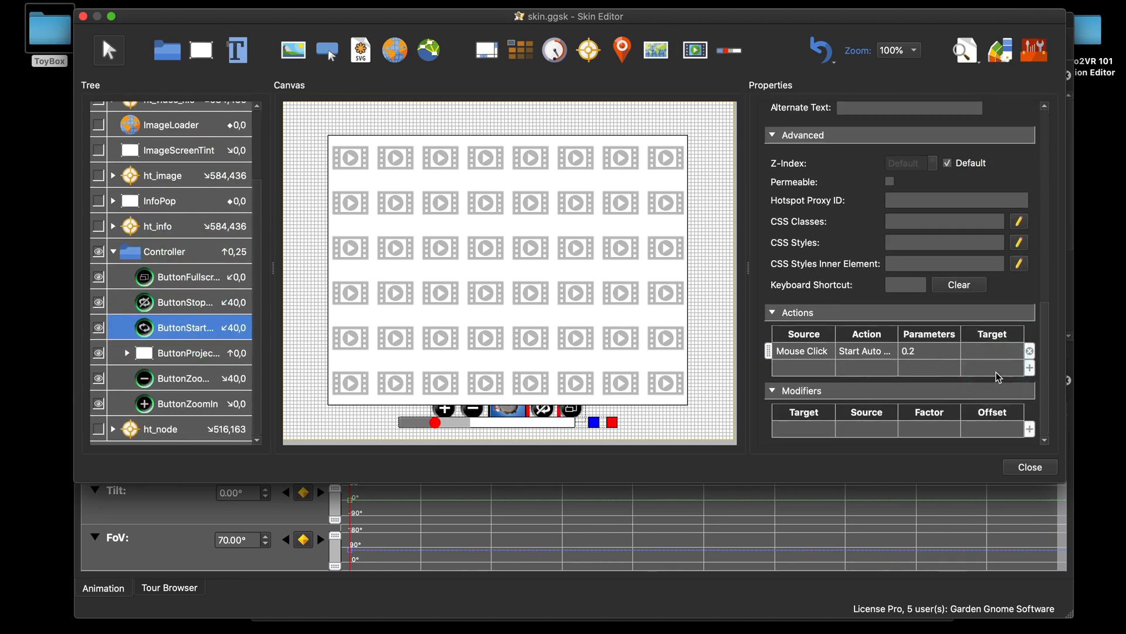
double_click(867, 351)
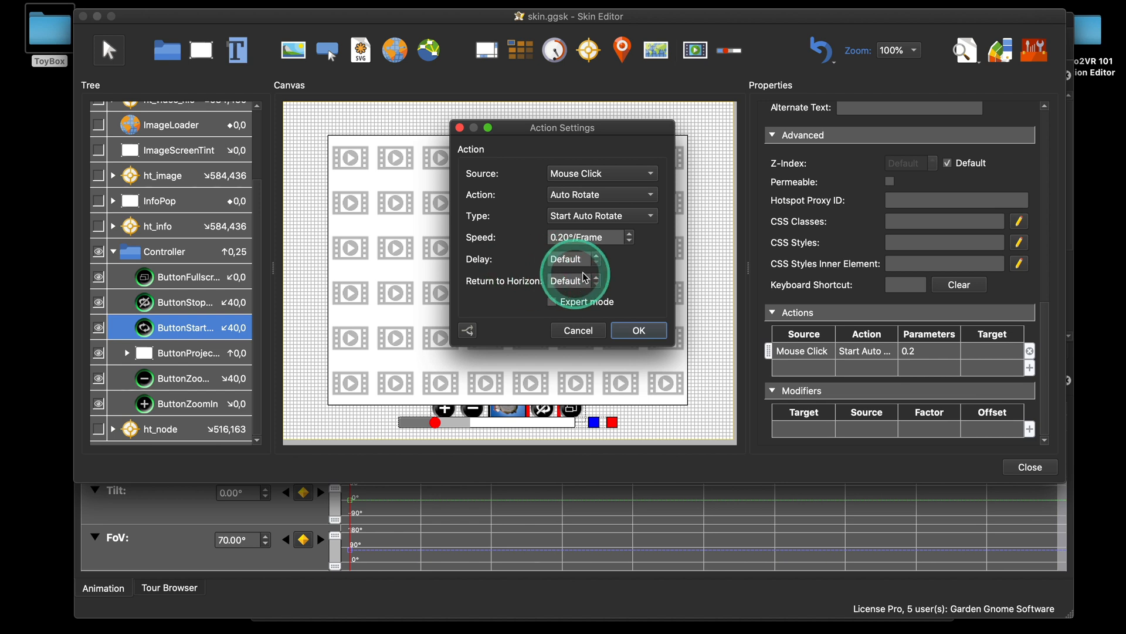
click(641, 331)
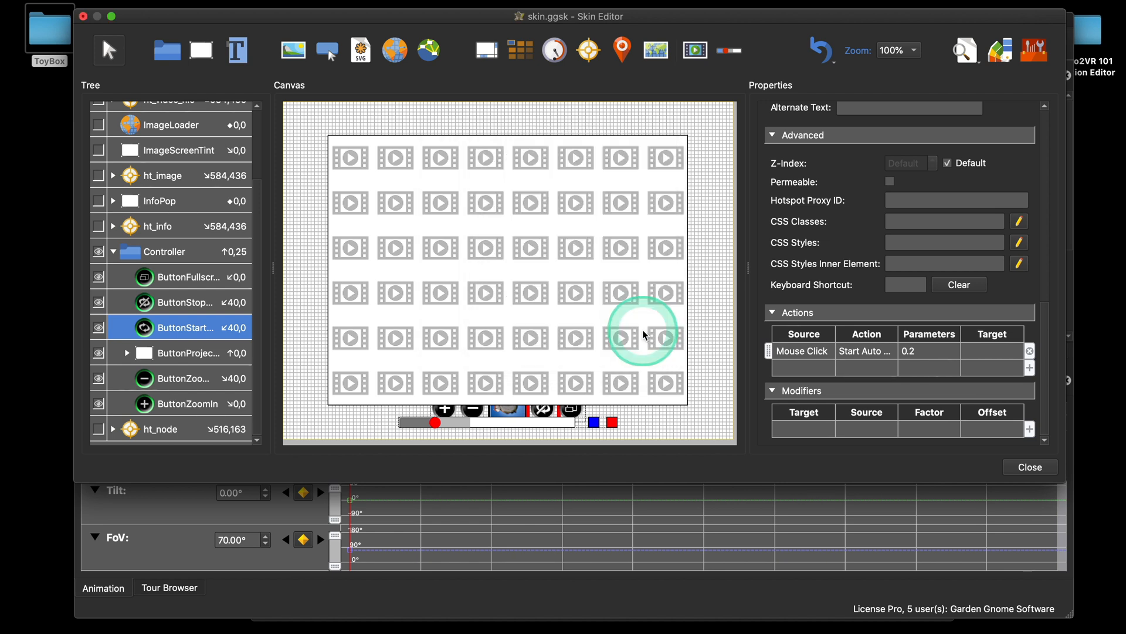
click(1031, 467)
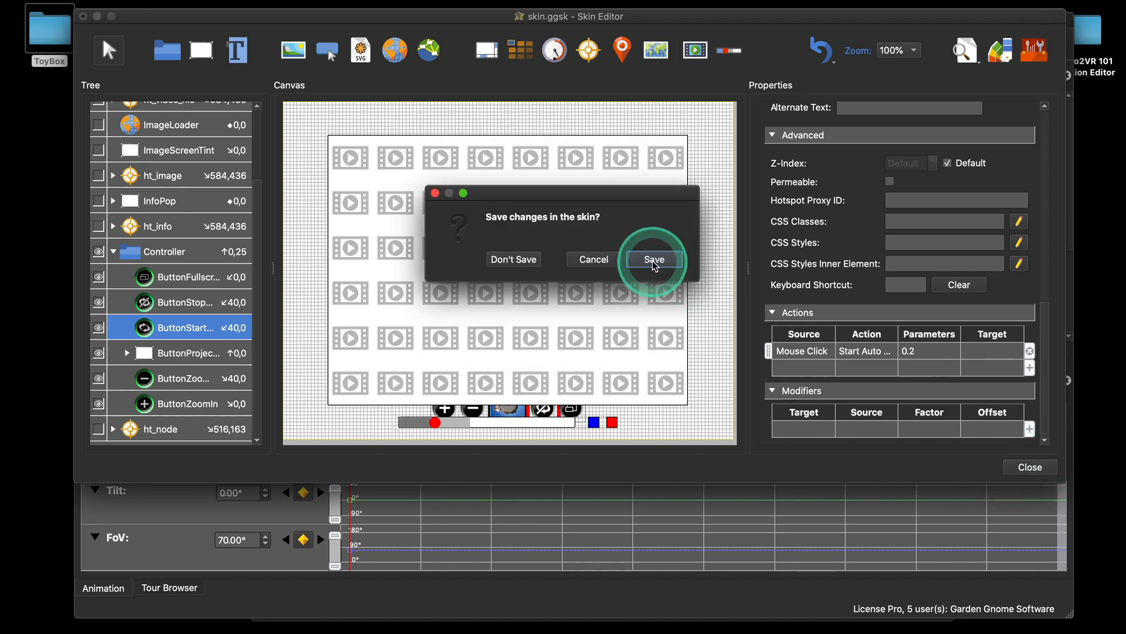
click(594, 259)
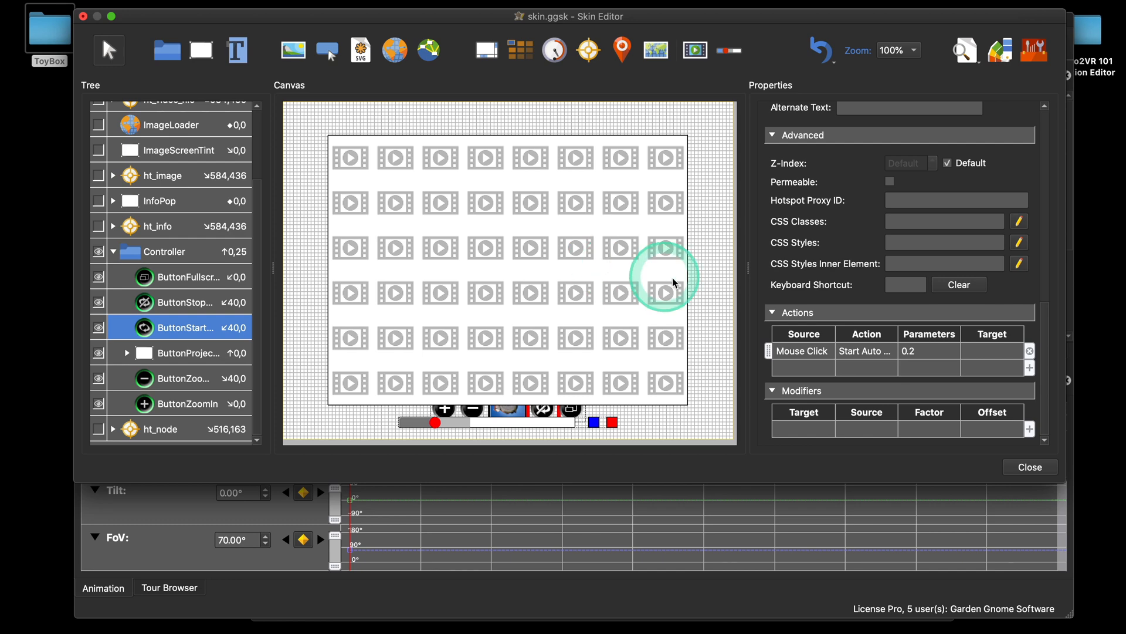
click(1031, 467)
click(512, 259)
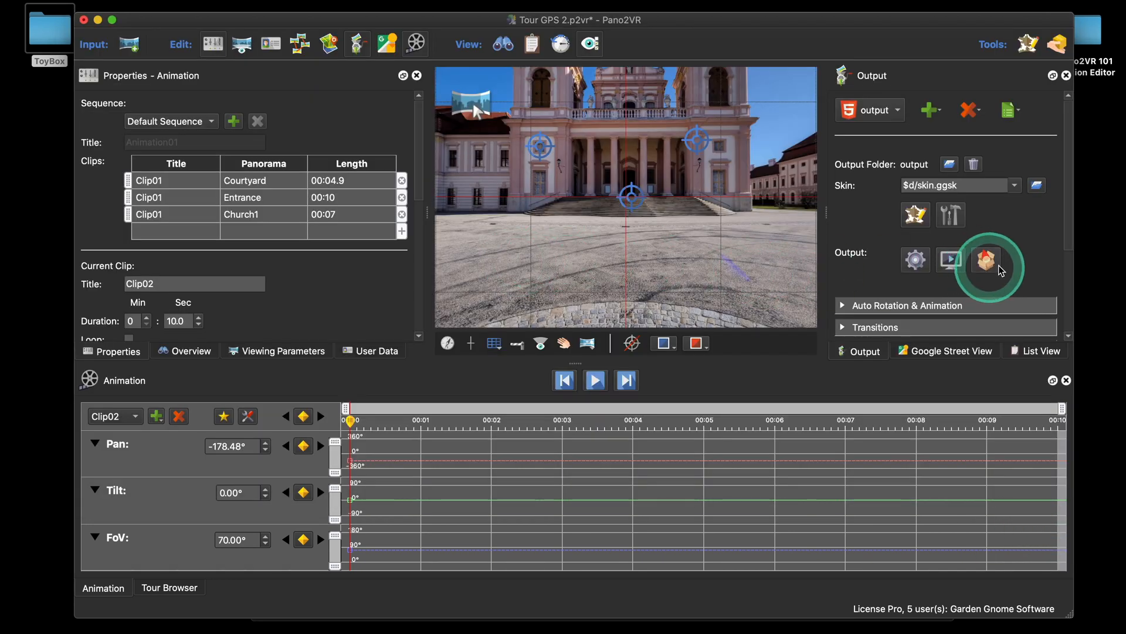
Switch the output's Animation sequence to New Seq and back to Default Sequence
scroll(997, 264, down, 3)
click(850, 228)
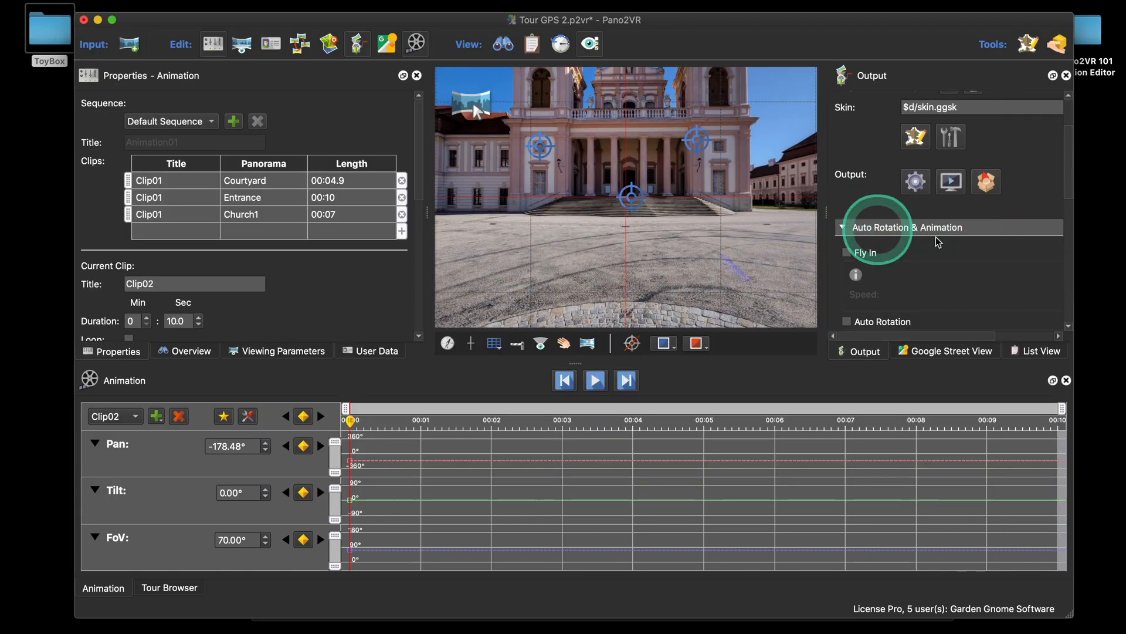
scroll(983, 256, down, 5)
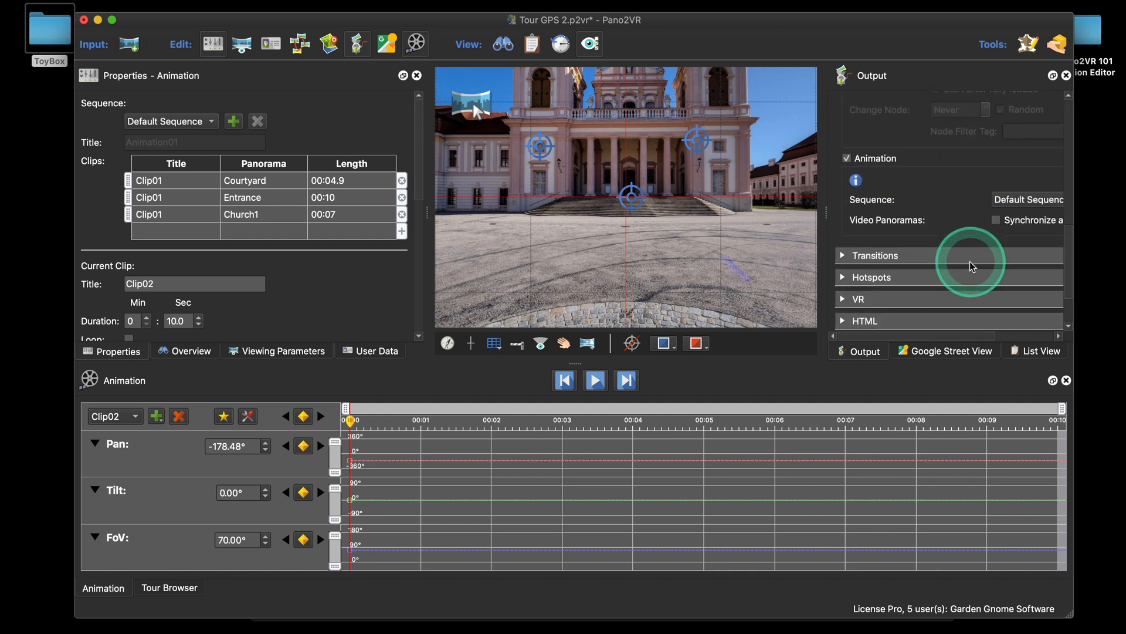
scroll(983, 258, right, 3)
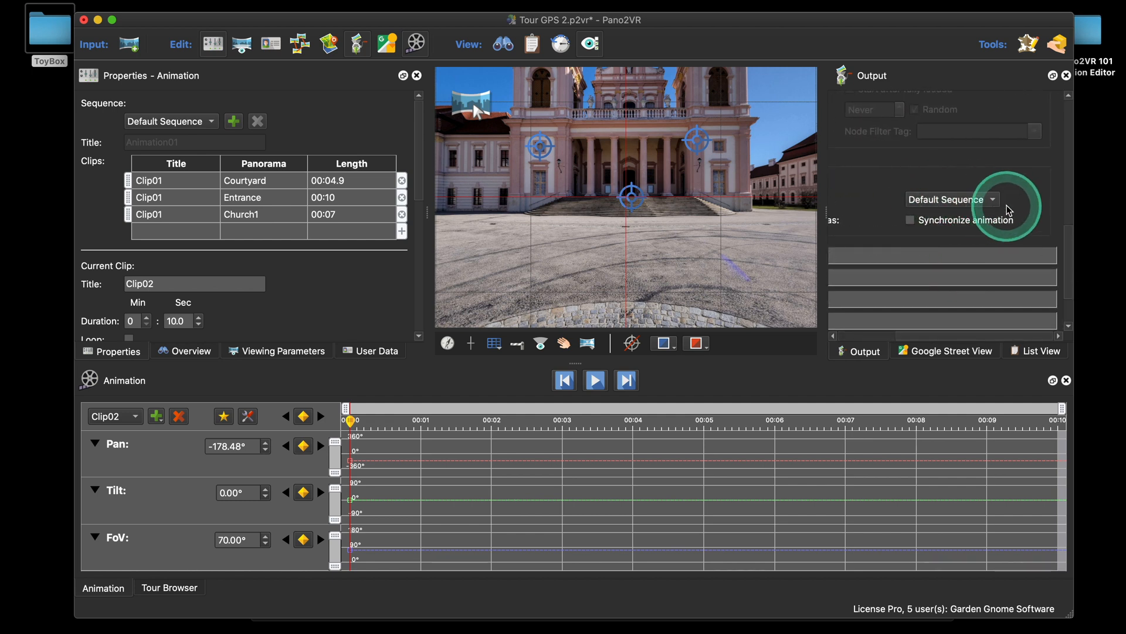
click(993, 200)
click(980, 221)
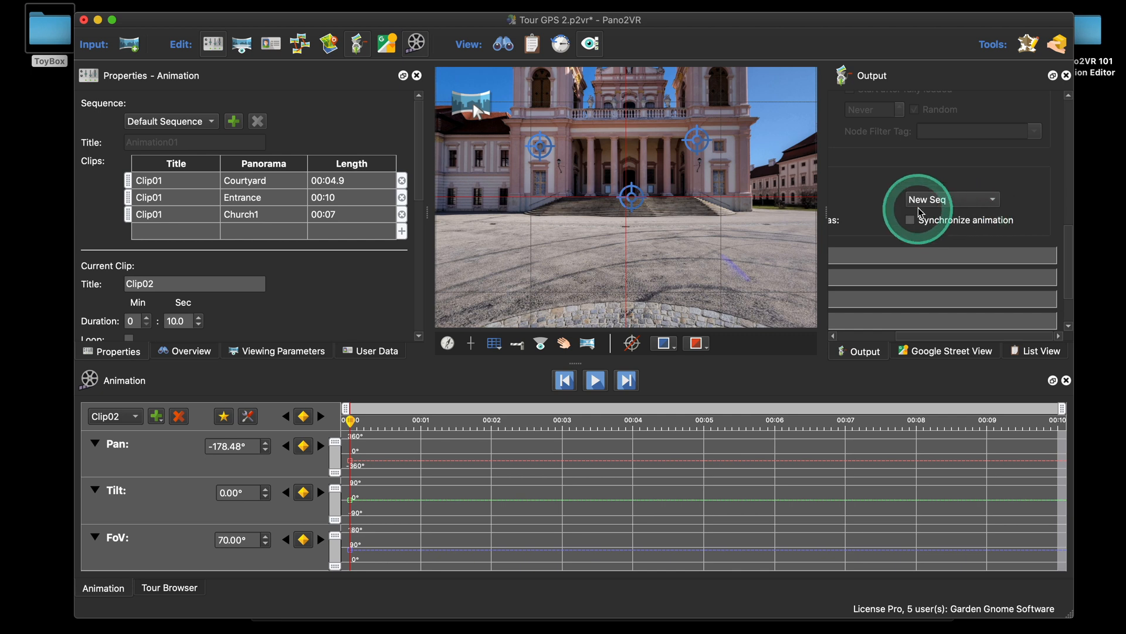
click(996, 198)
click(967, 203)
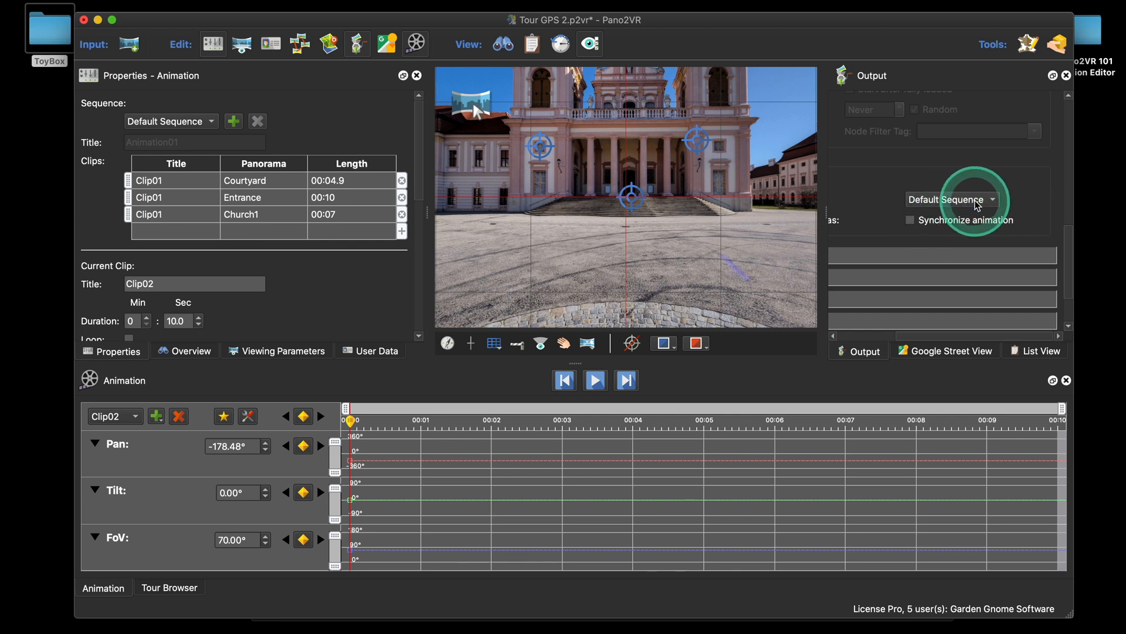
Open the skin for editing and draw a small rectangle in the upper-left corner of its canvas
scroll(868, 193, up, 5)
scroll(874, 200, left, 3)
scroll(875, 205, up, 5)
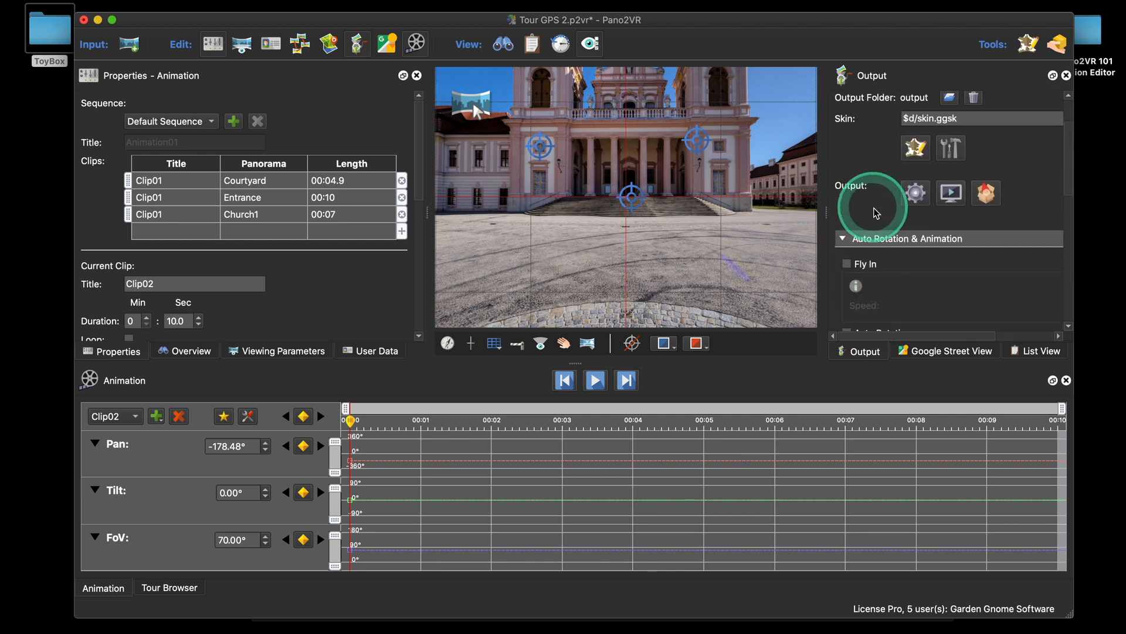
click(918, 160)
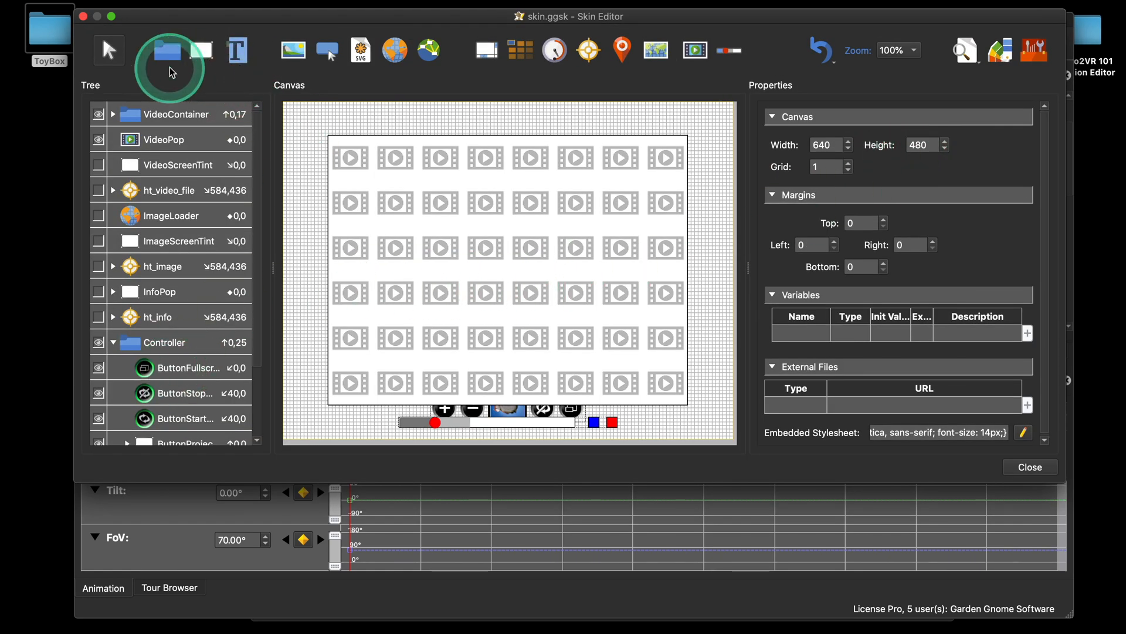
click(200, 57)
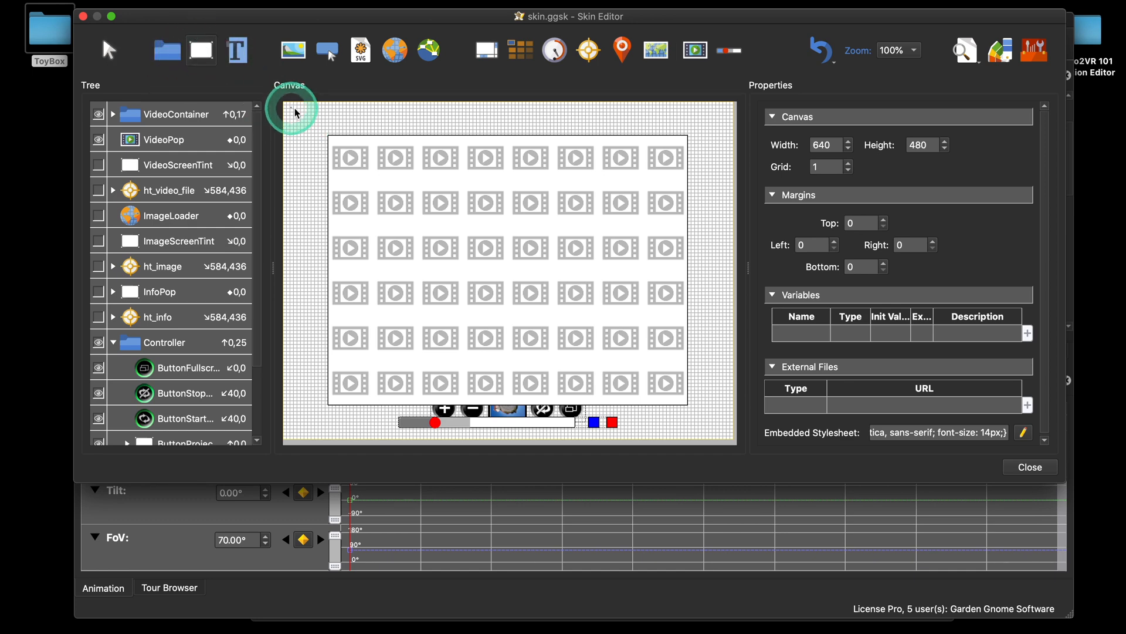
drag(290, 106, 315, 116)
Give the rectangle a Mouse Click action of Auto Rotate, type Start Animation, with the New Seq sequence, and save the skin
scroll(973, 355, down, 2)
scroll(974, 355, down, 5)
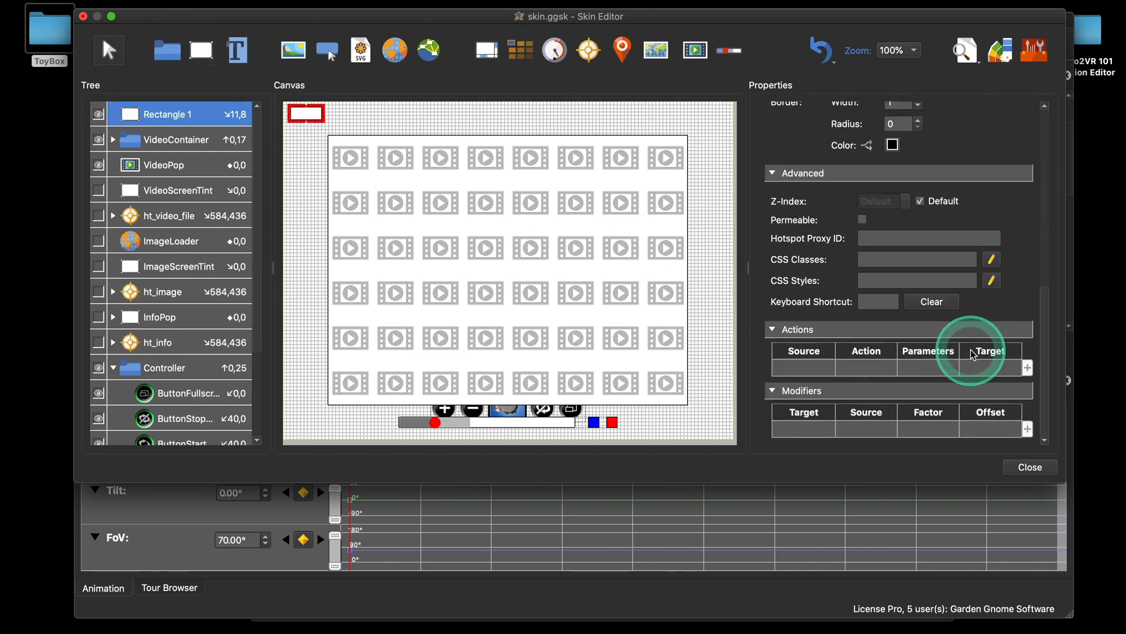
double_click(800, 367)
click(586, 230)
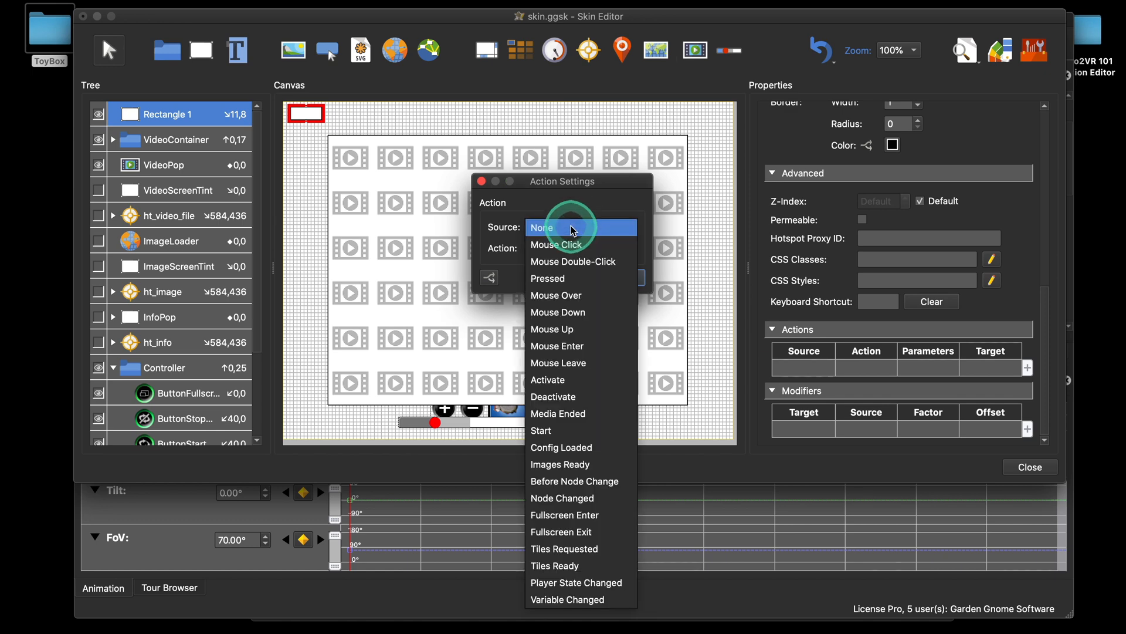
click(616, 244)
click(612, 251)
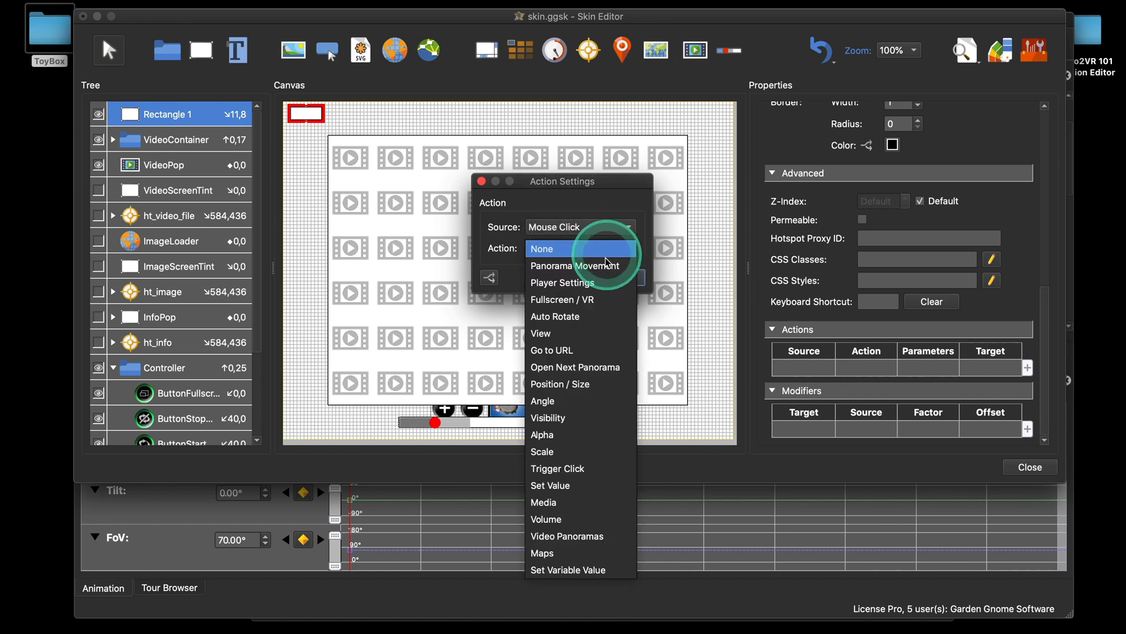
click(578, 317)
click(670, 282)
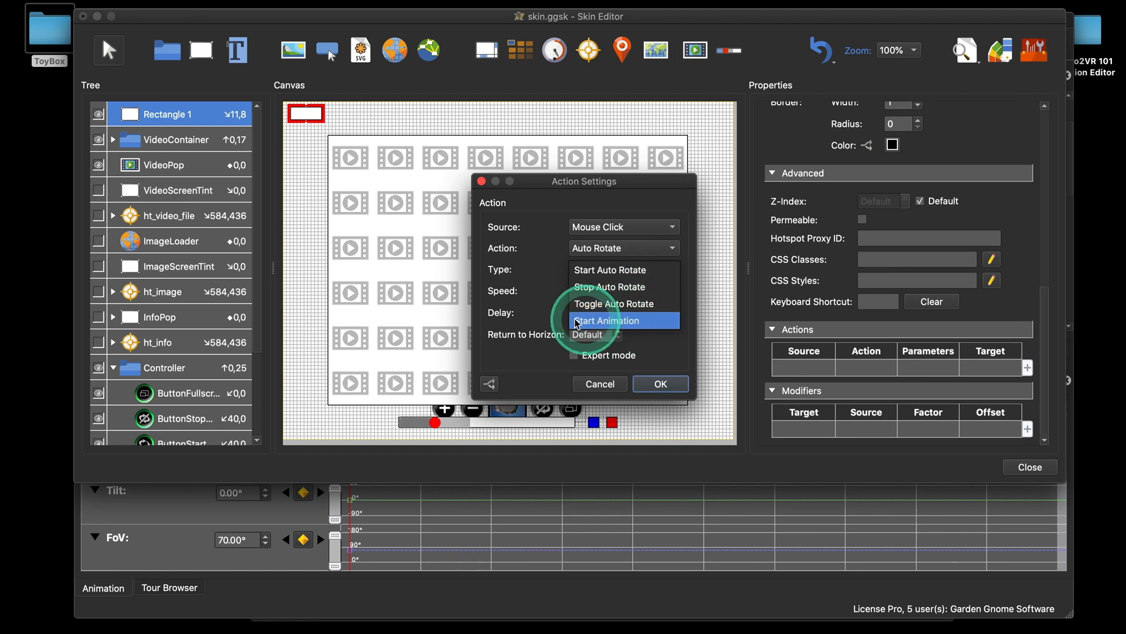
click(614, 326)
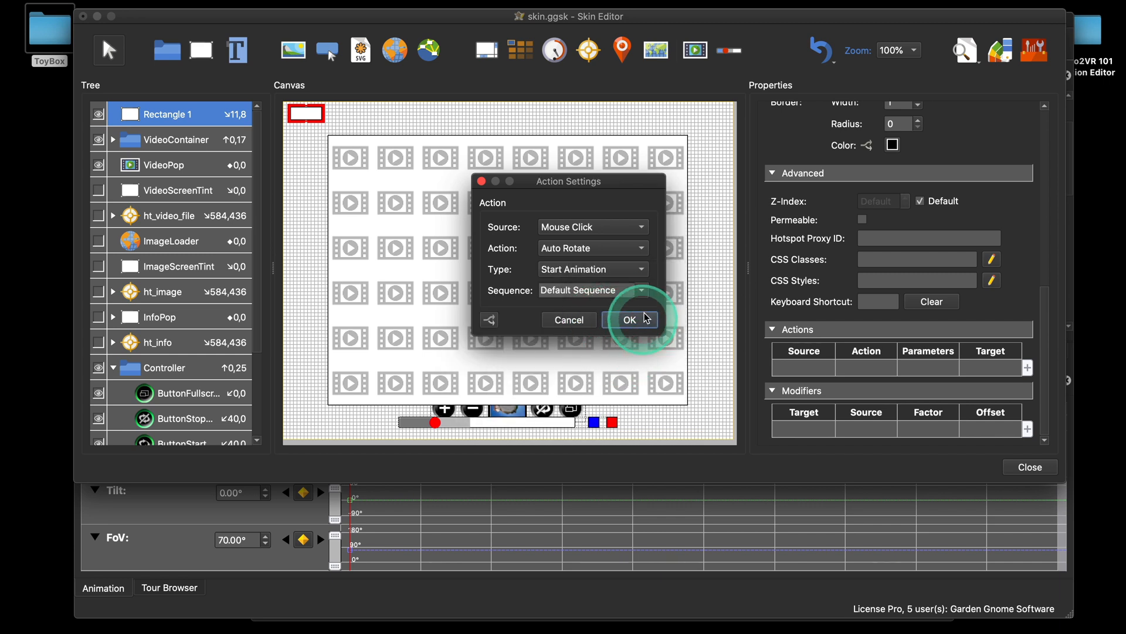
click(642, 290)
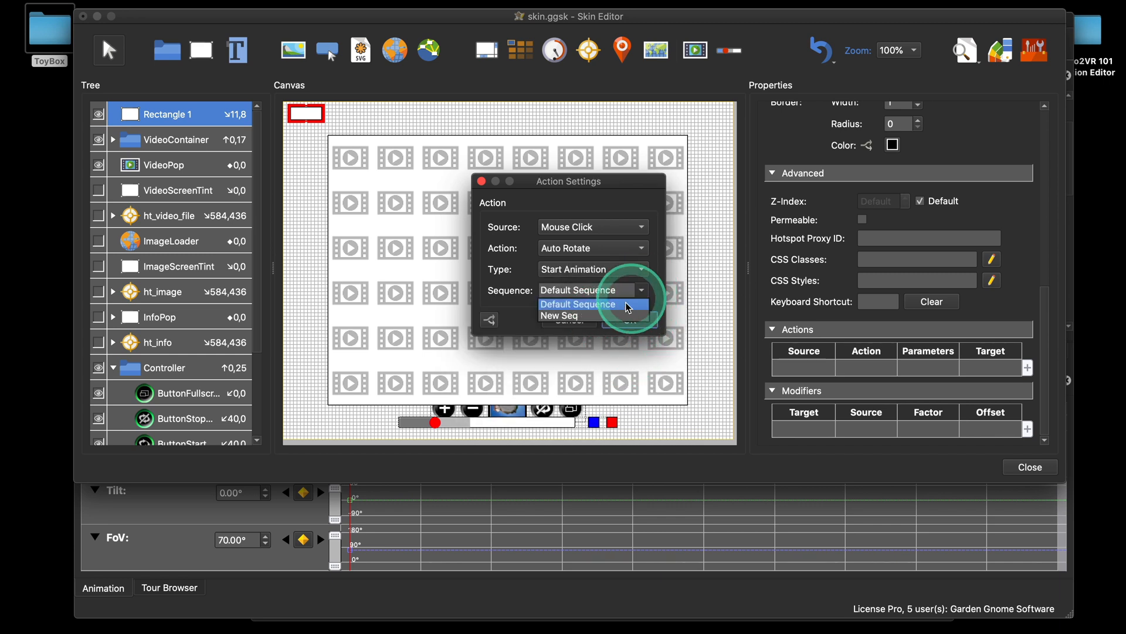
click(626, 316)
click(632, 322)
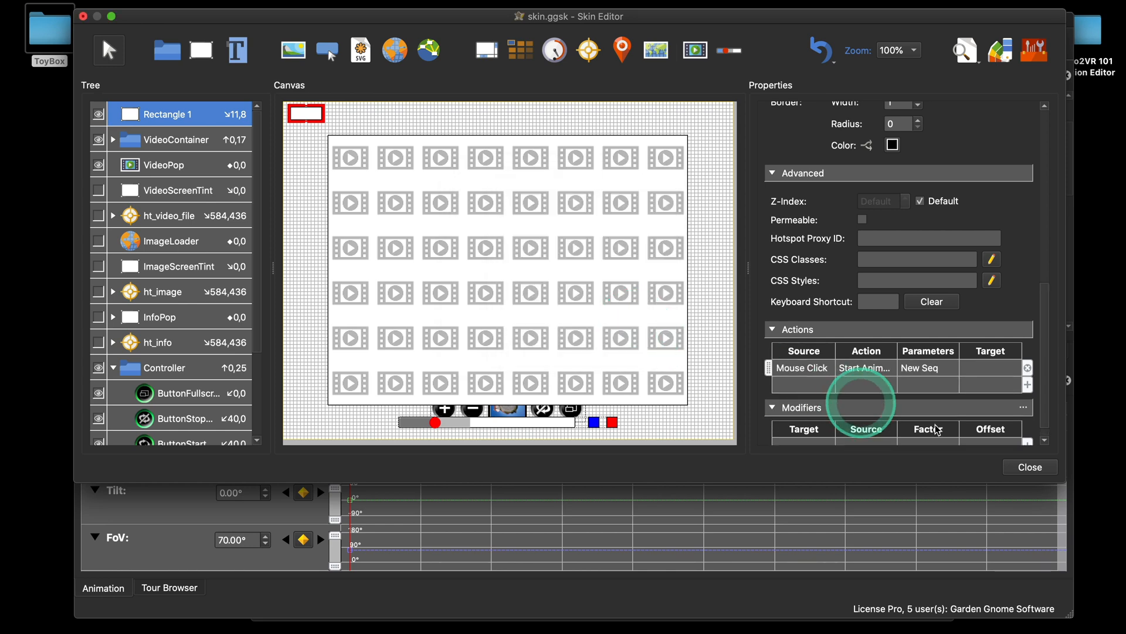
click(1027, 469)
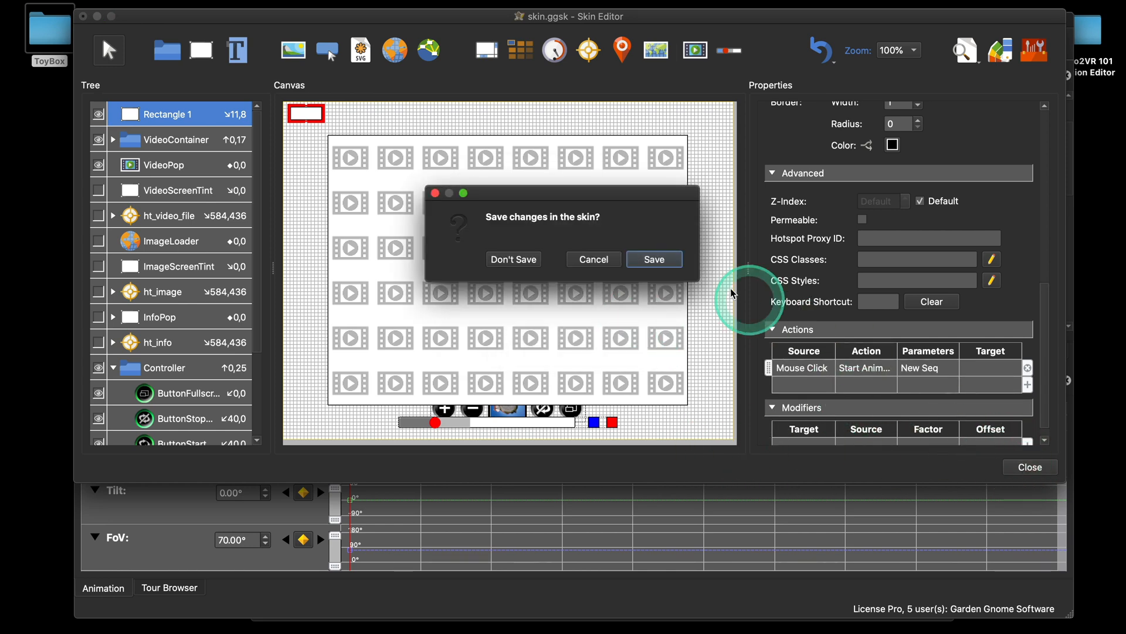
click(653, 258)
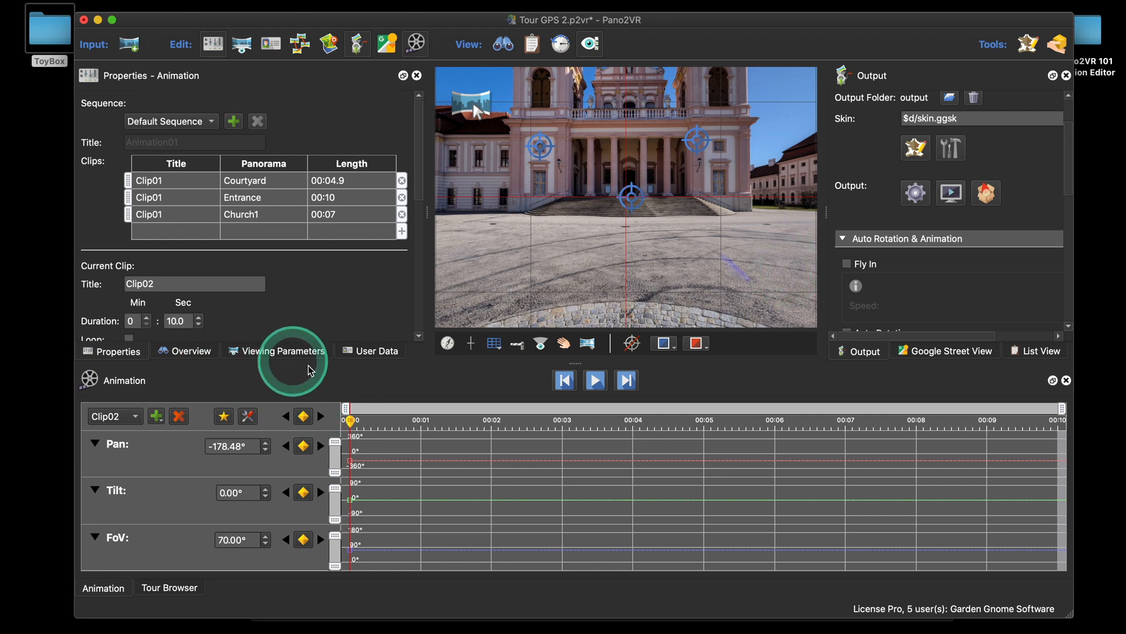
Select New Seq and set Clip02's opening keyframe with the Courtyard view turned to about -90° pan and 1.5° tilt
click(199, 121)
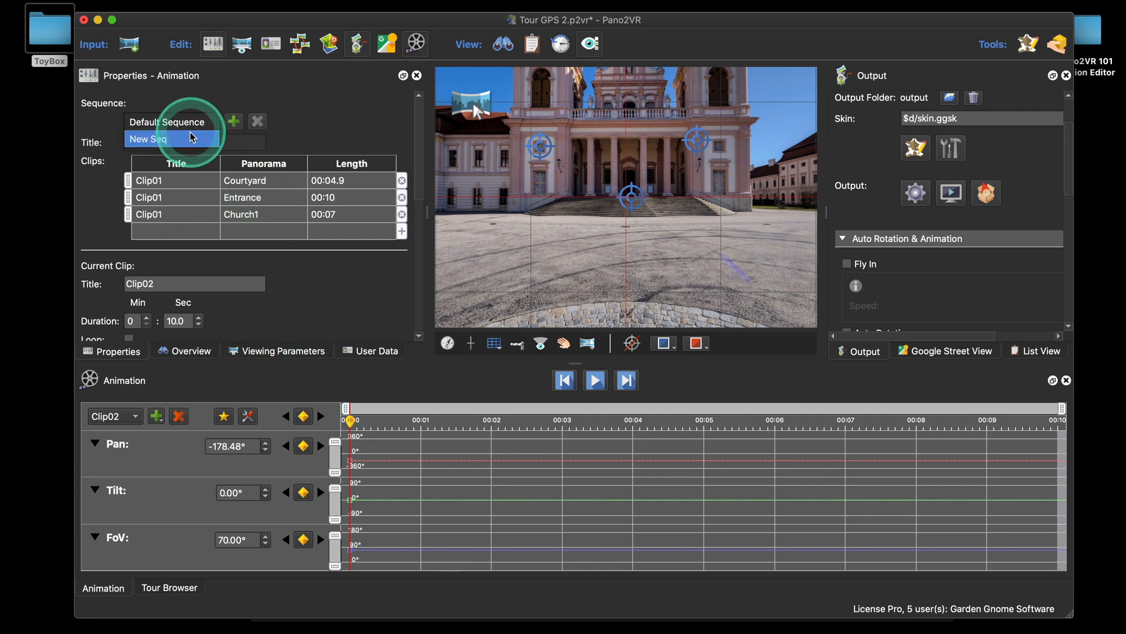
click(195, 139)
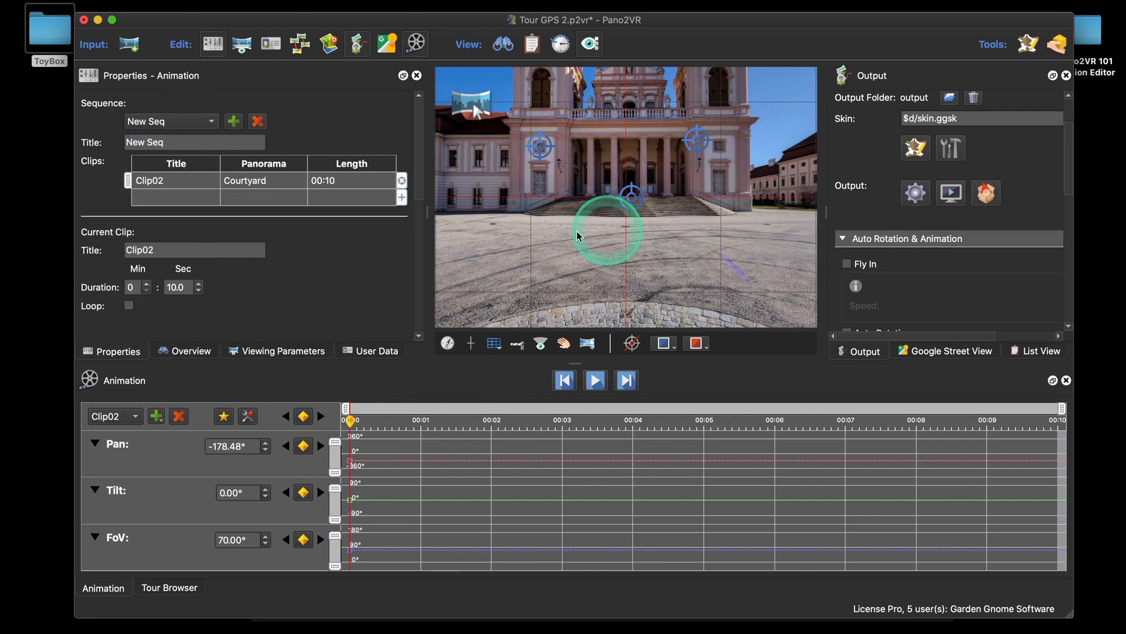
drag(603, 226, 566, 235)
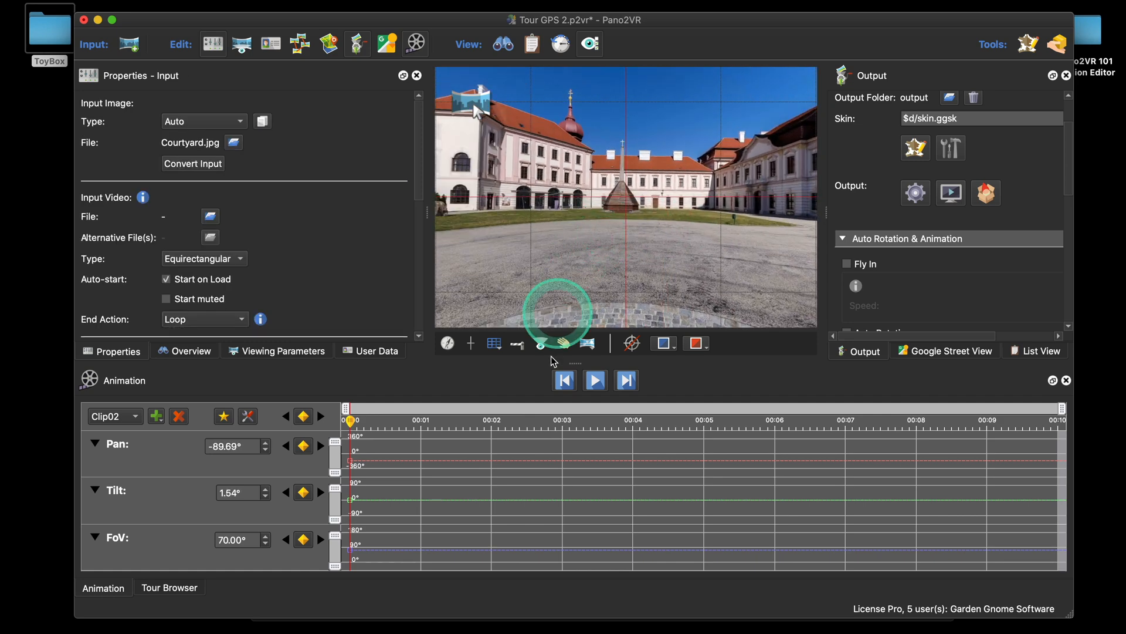
click(229, 418)
key(Return)
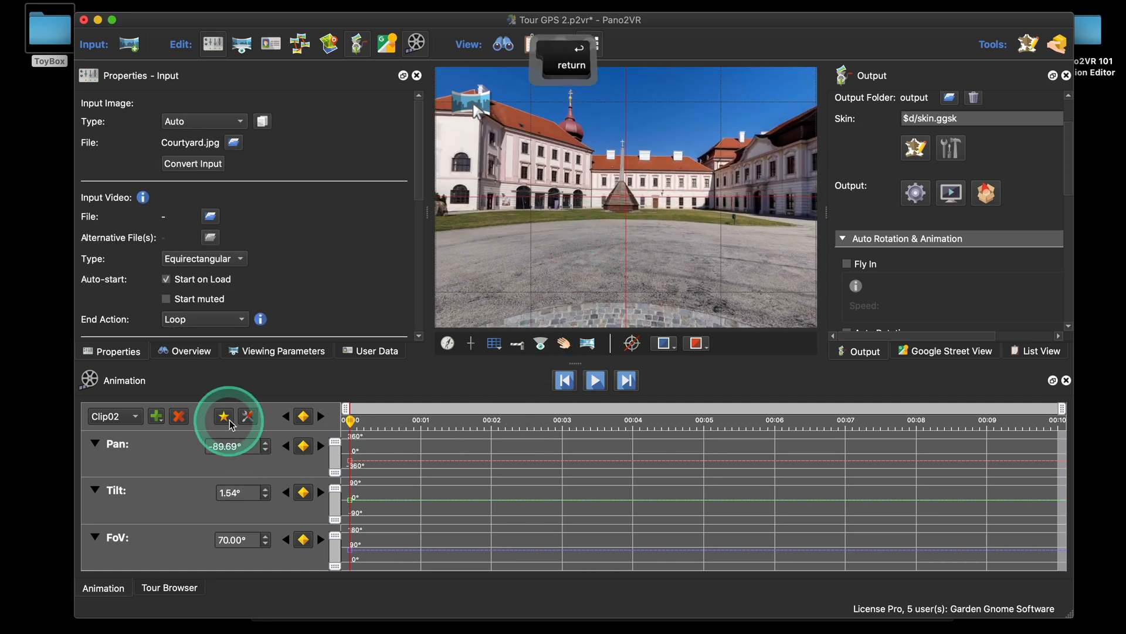
Add middle and closing keyframes to Clip02, ending on the church facade at about -179° pan and 2° tilt, with the clip lasting 8.9 seconds
drag(707, 261, 647, 261)
key(Return)
click(867, 410)
drag(868, 410, 864, 434)
click(985, 453)
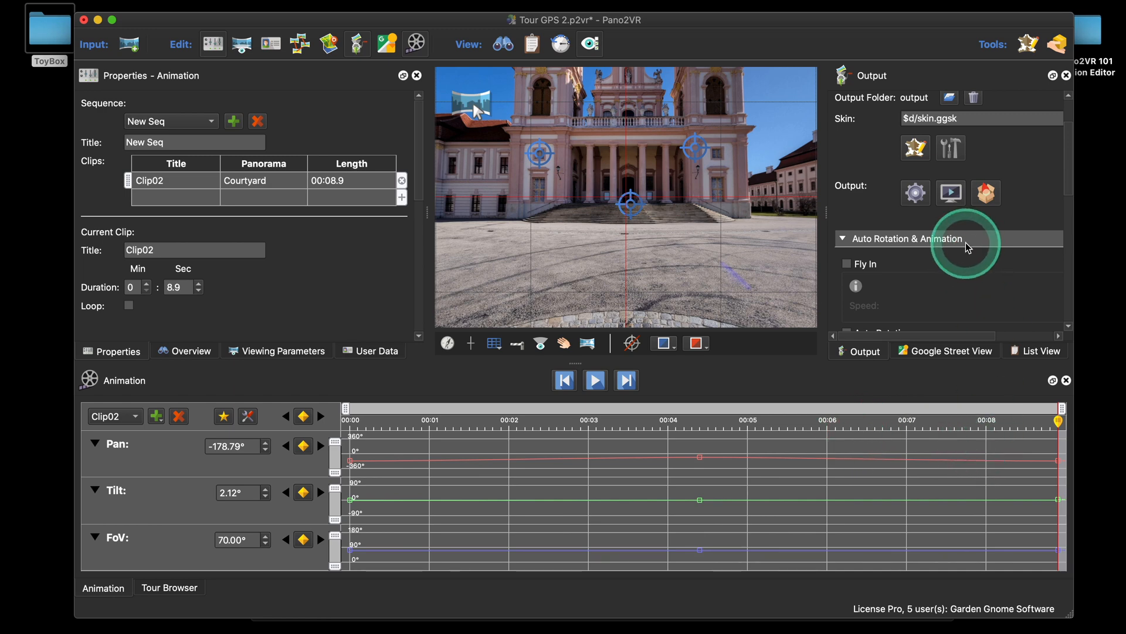
Generate the output and test the auto-rotate control in the browser preview, interrupting the motion by turning the view
click(916, 194)
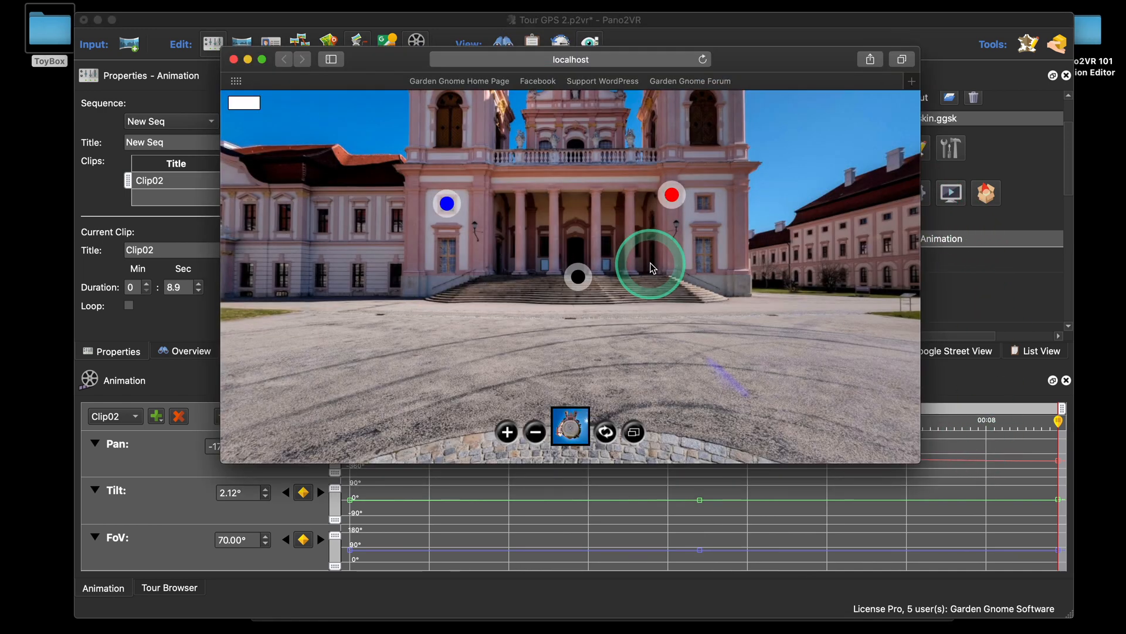
click(608, 435)
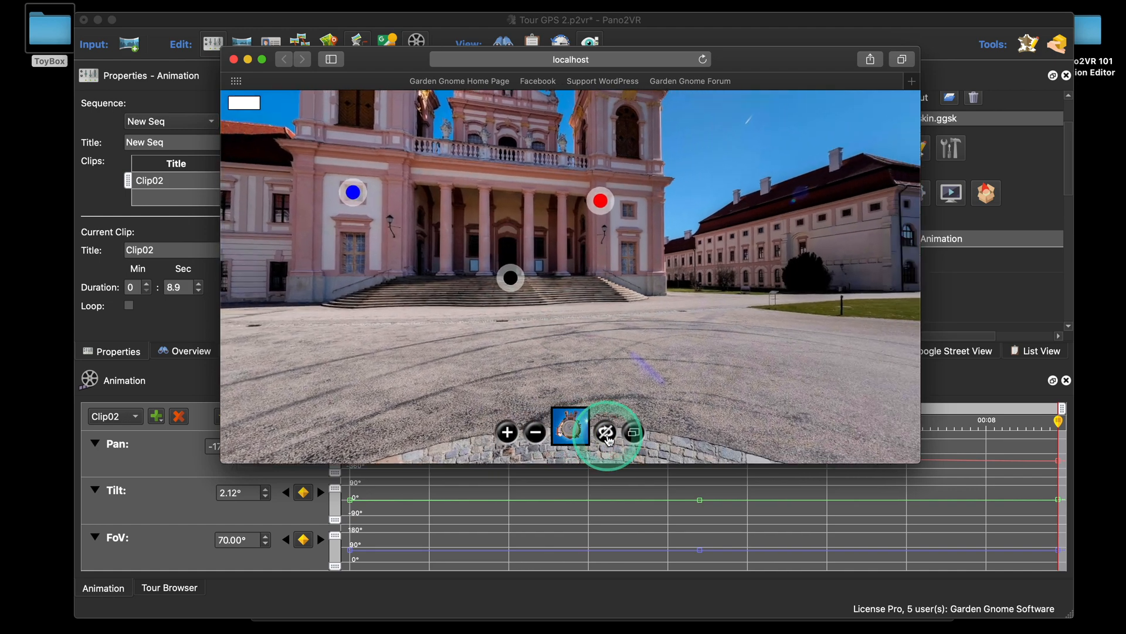
click(607, 436)
drag(548, 352, 610, 355)
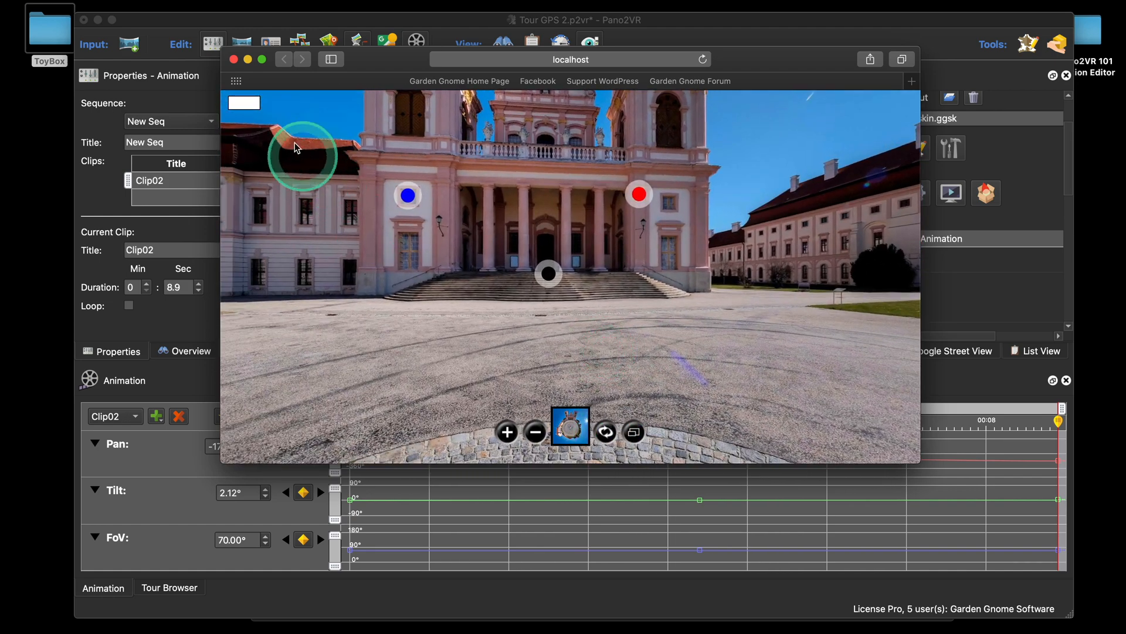
Test the white skin rectangle that starts New Seq, interrupt the animation and close the browser preview
click(247, 105)
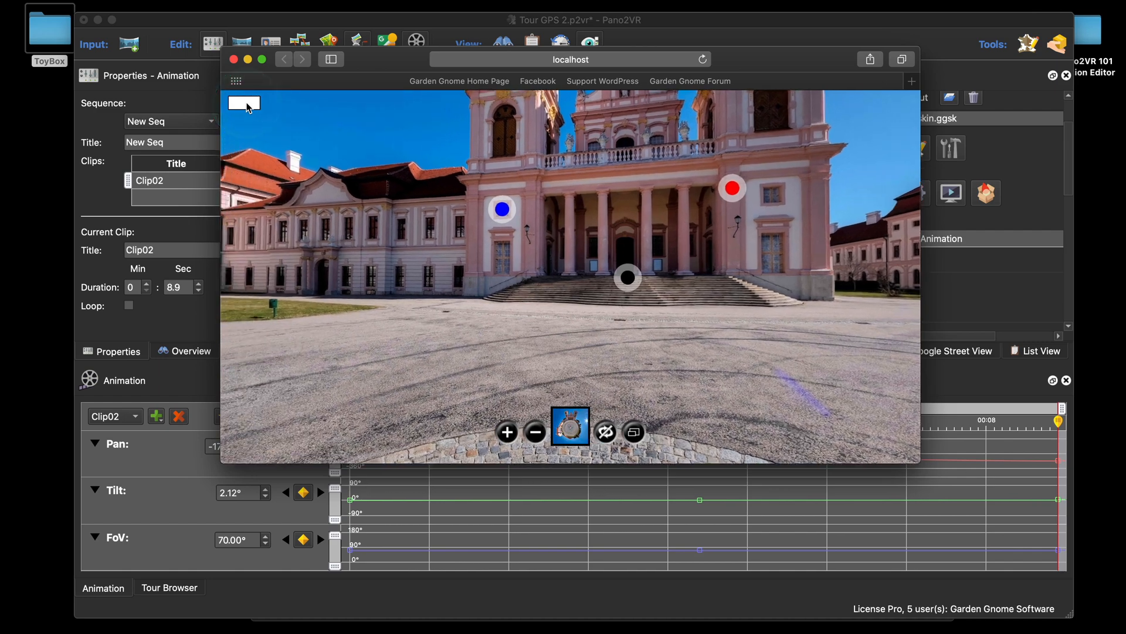
drag(317, 170, 369, 213)
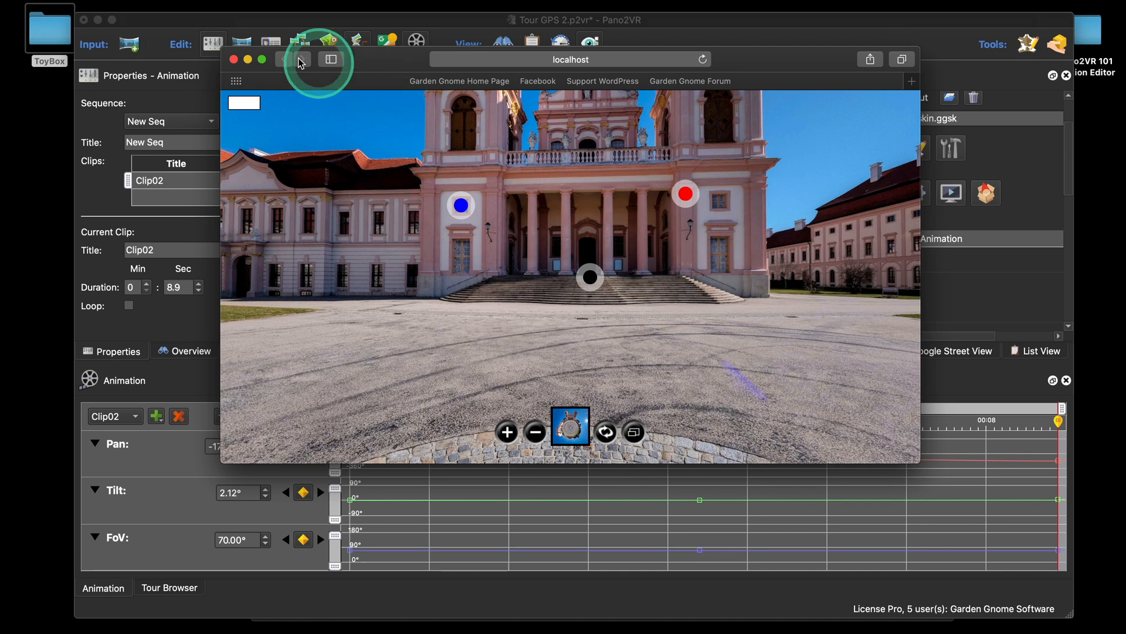
click(234, 59)
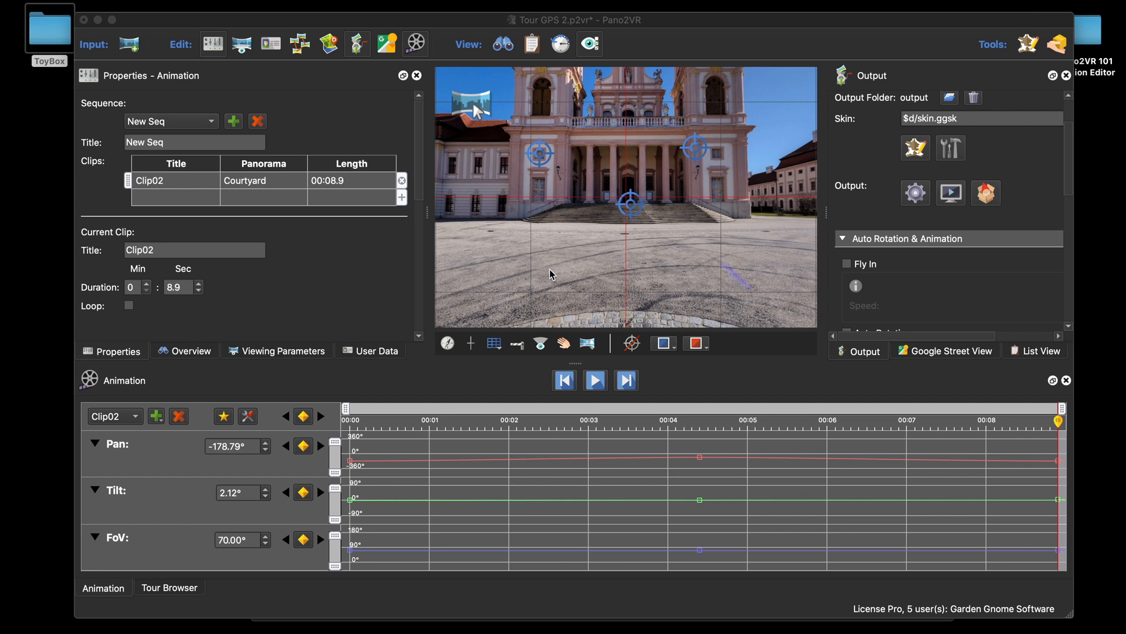
Step back and forth between the tour's panoramas to view each one's animation clip
key(super)
key(super)
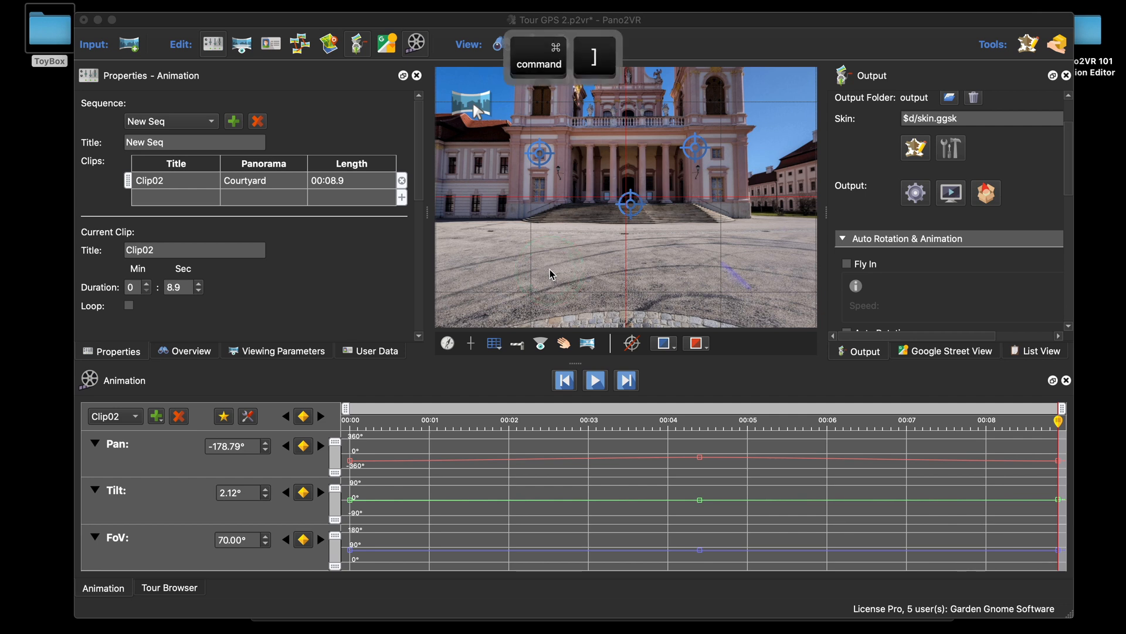
click(733, 36)
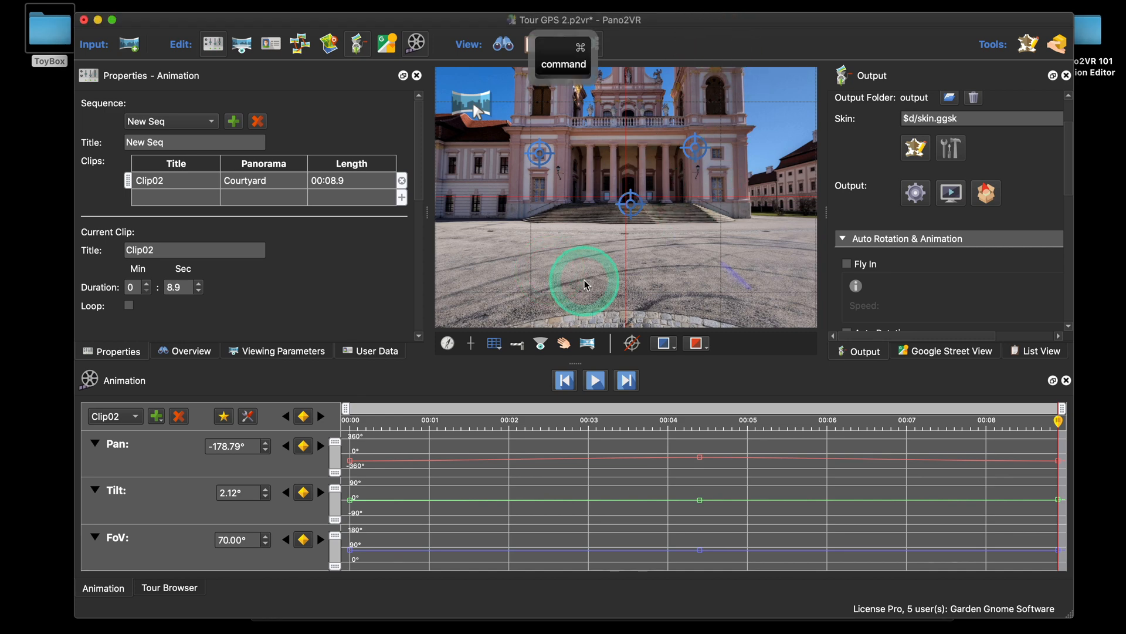
key(super+bracketleft)
key(super+bracketleft)
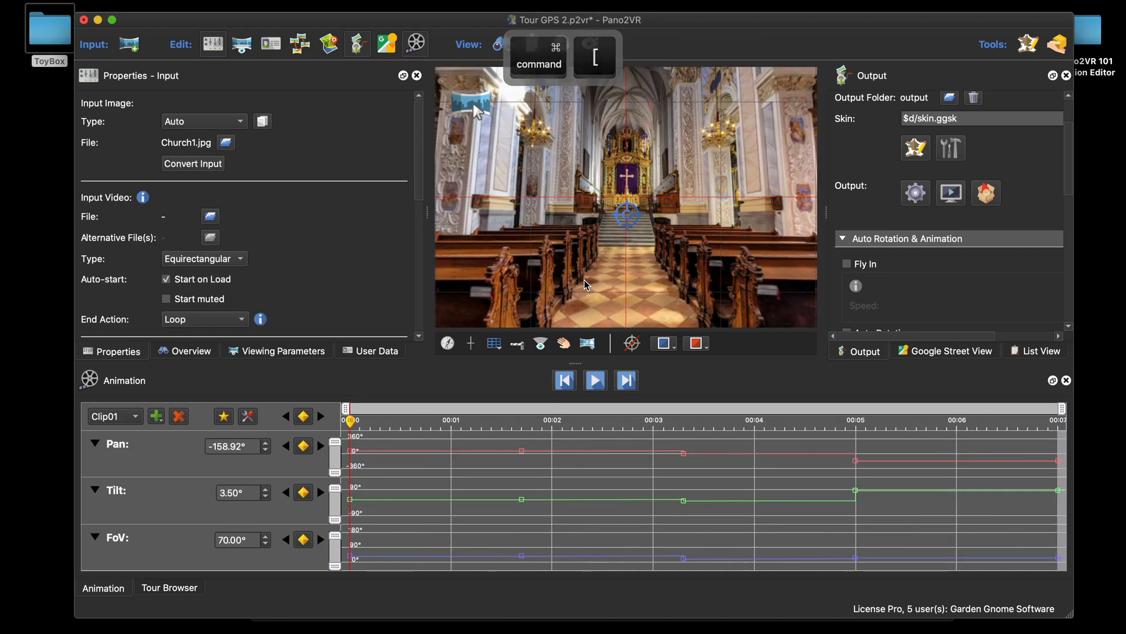
key(super+bracketright)
key(super+bracketright)
key(super+bracketleft)
key(super+bracketleft)
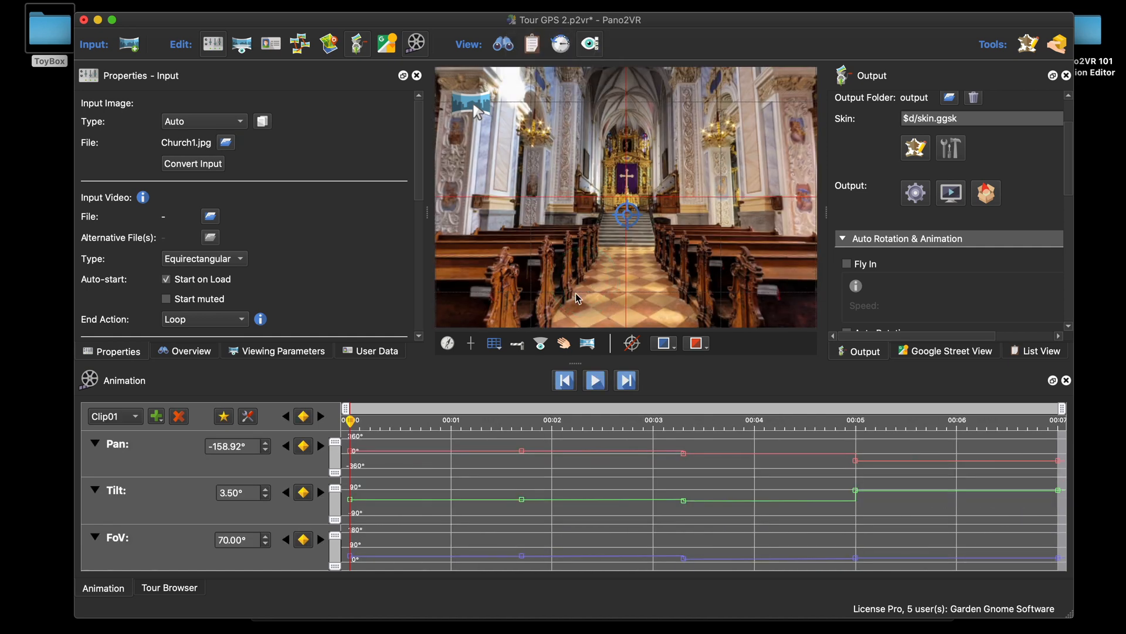
Open the Courtyard and Church Two panoramas from the Tour Browser to check their animation timelines, and step back to Church One
click(164, 609)
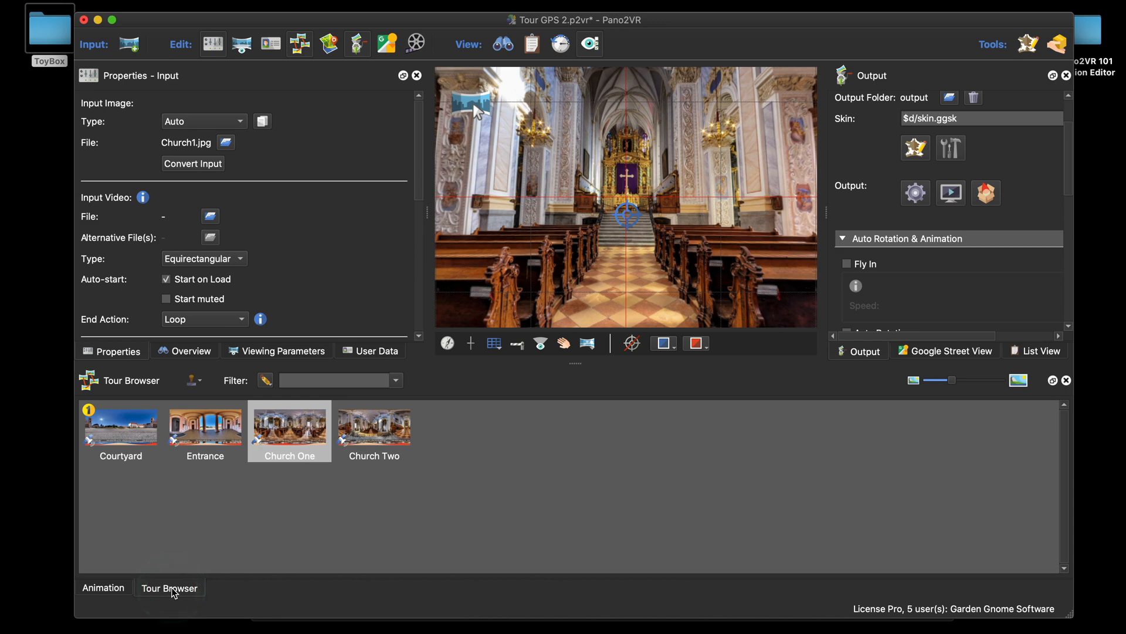
click(121, 434)
click(106, 588)
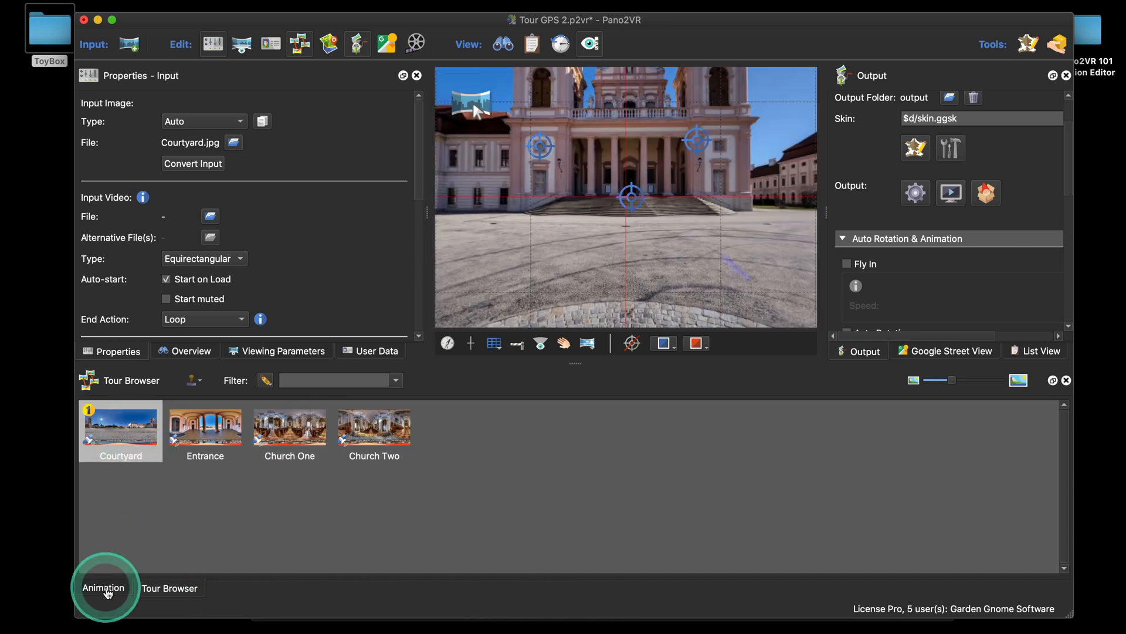
click(169, 587)
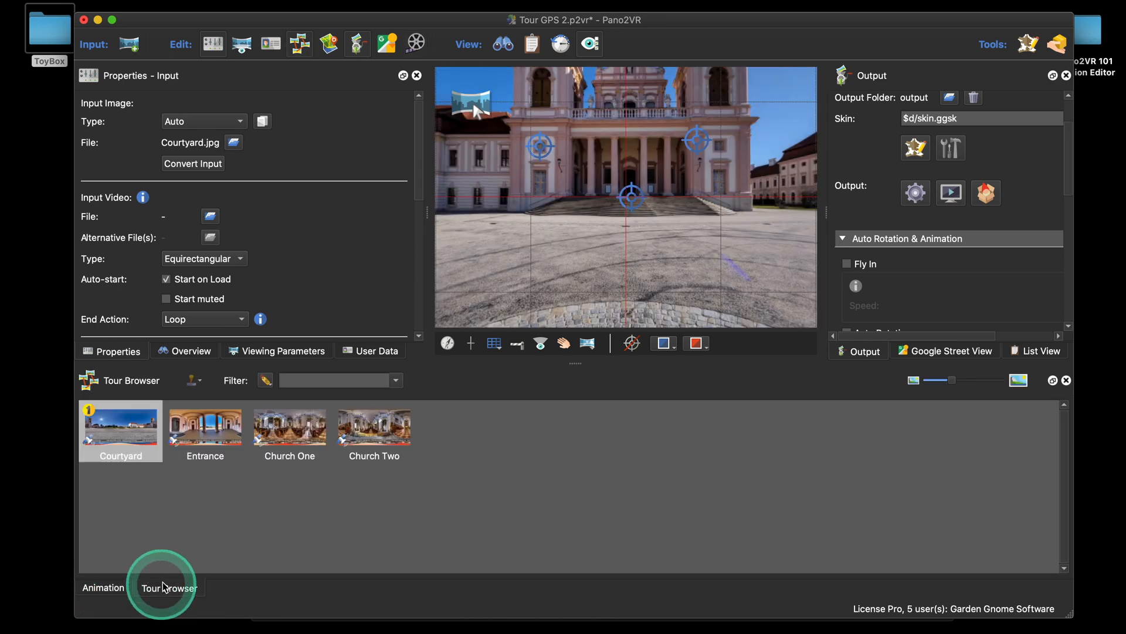
click(367, 429)
click(104, 588)
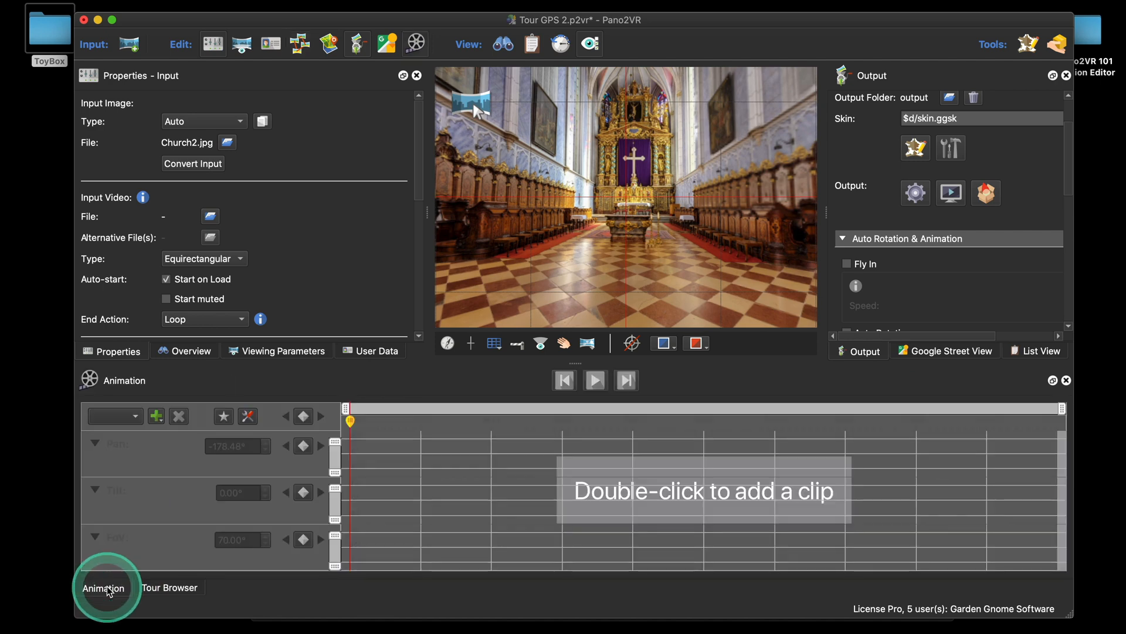
click(315, 481)
key(super+bracketleft)
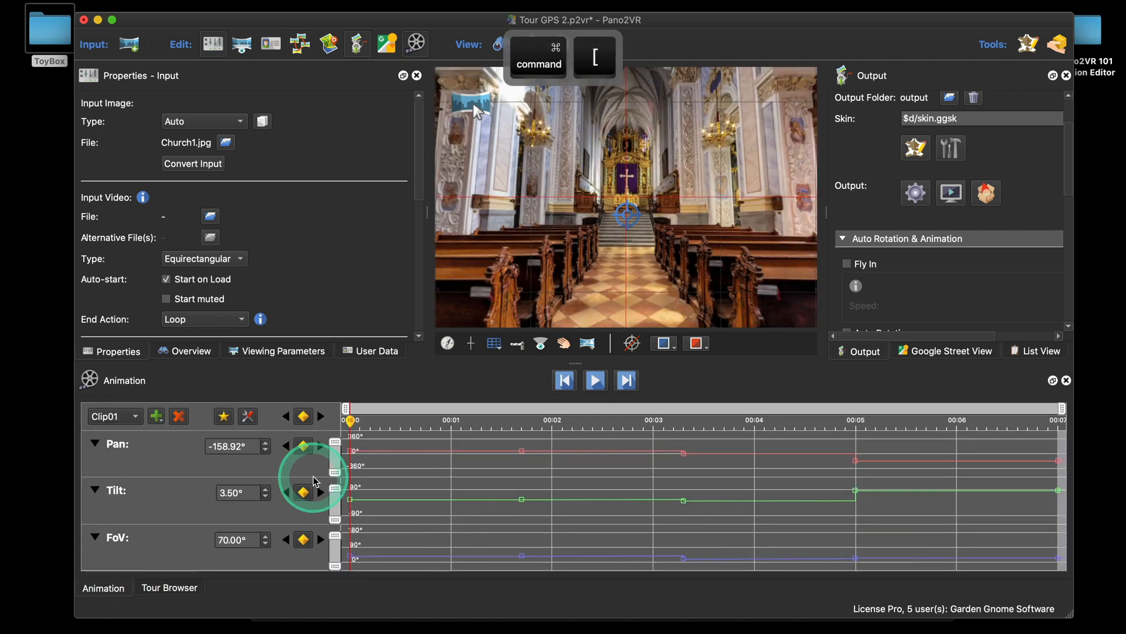
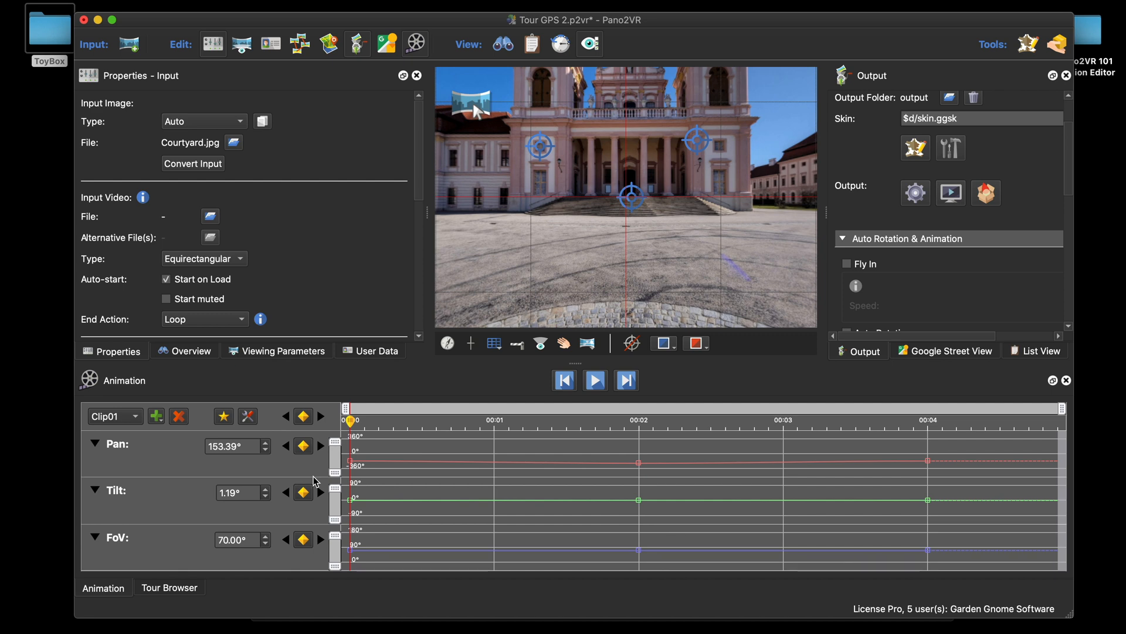
key(super+alt+n)
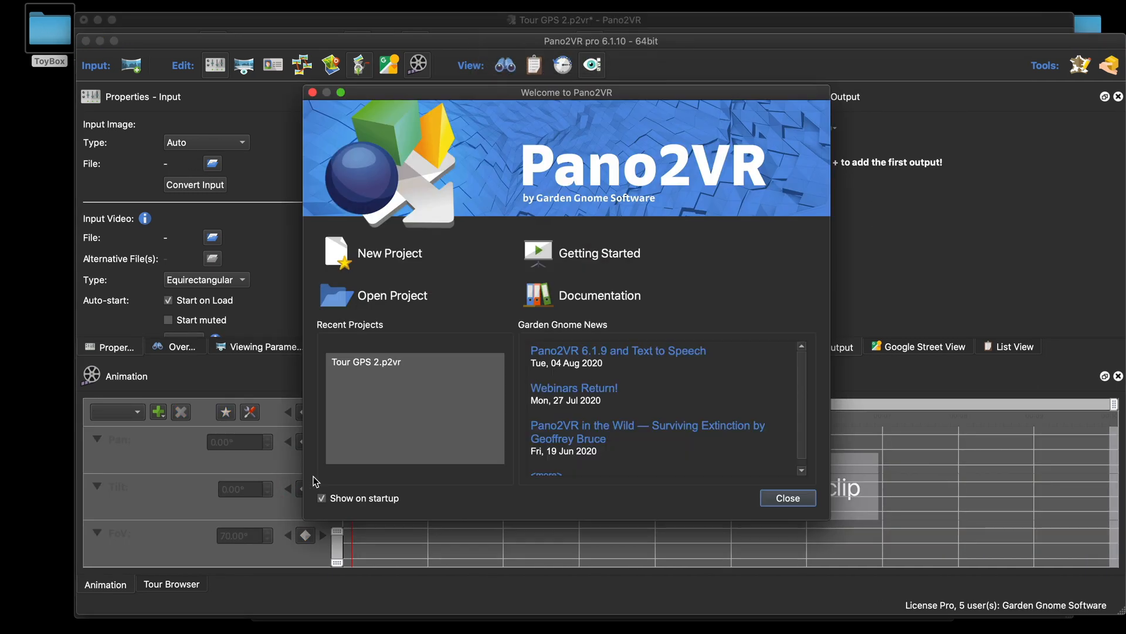
super+click(316, 481)
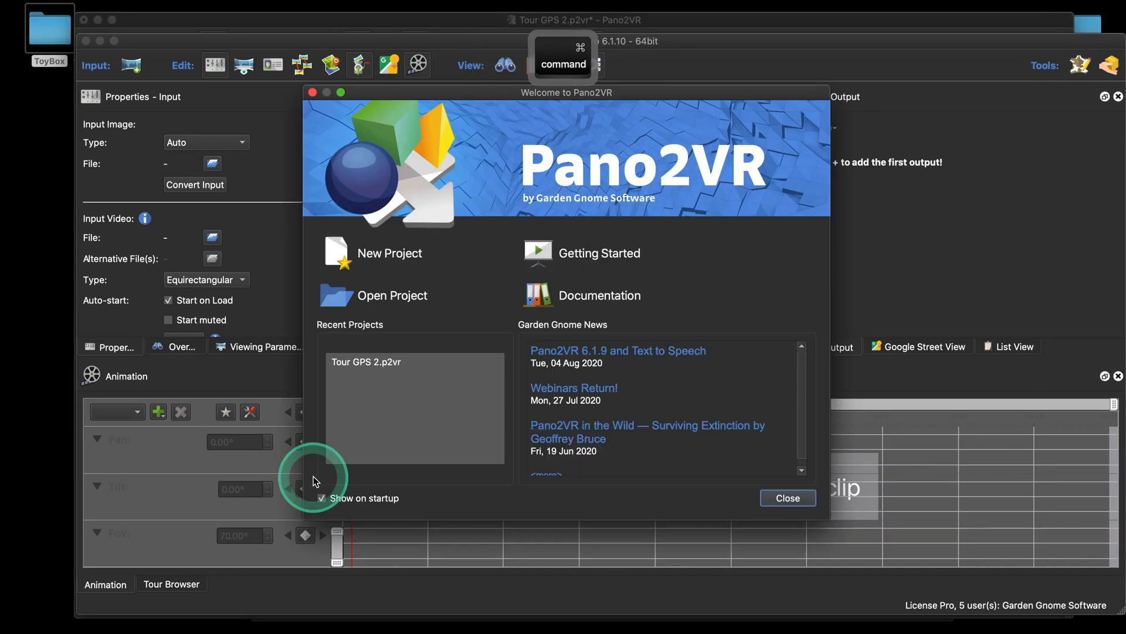
click(788, 497)
click(85, 40)
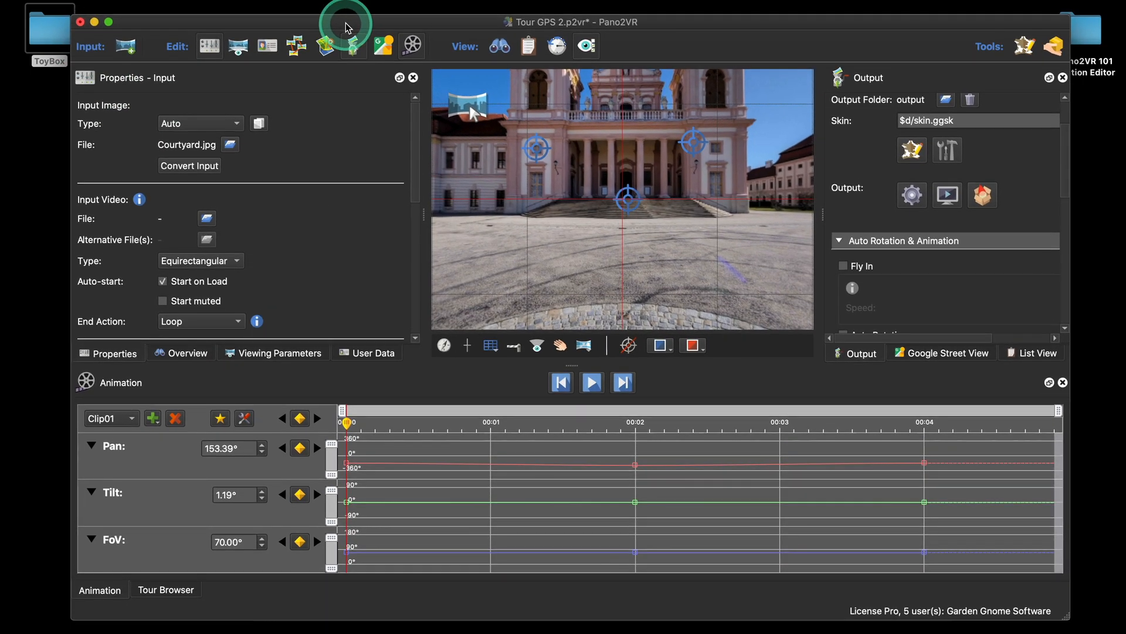
drag(351, 24, 354, 17)
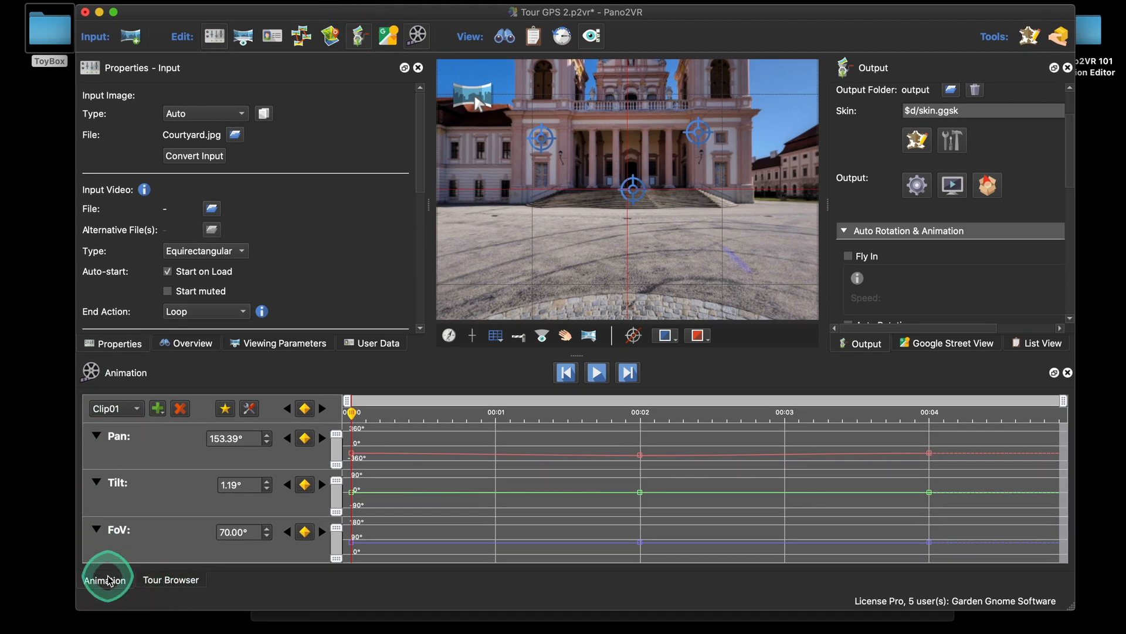
click(165, 580)
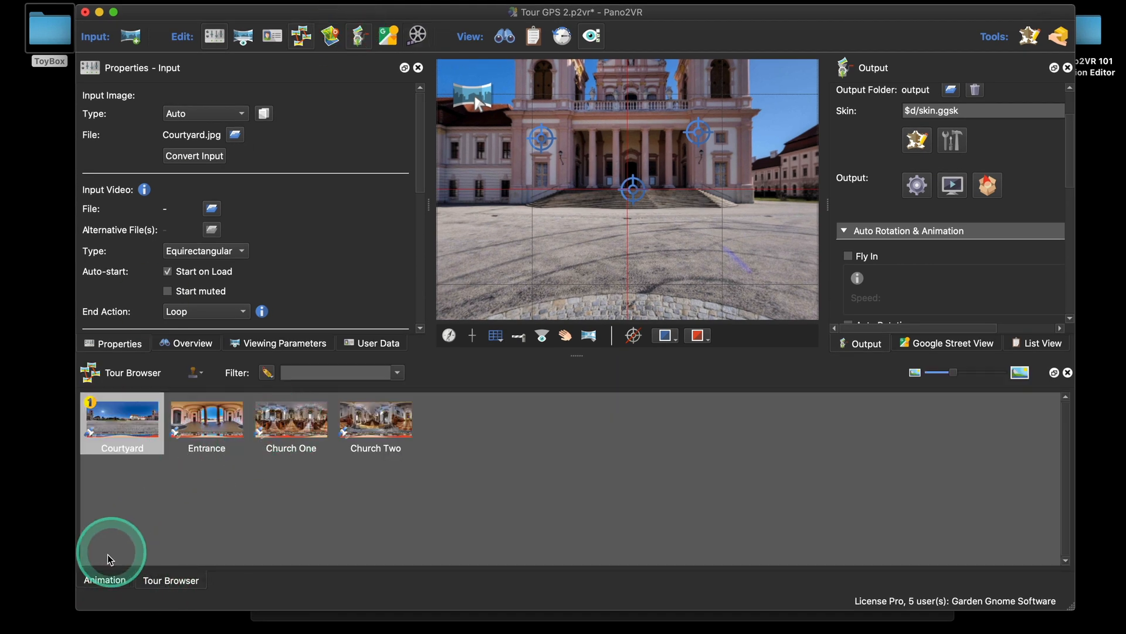
click(105, 581)
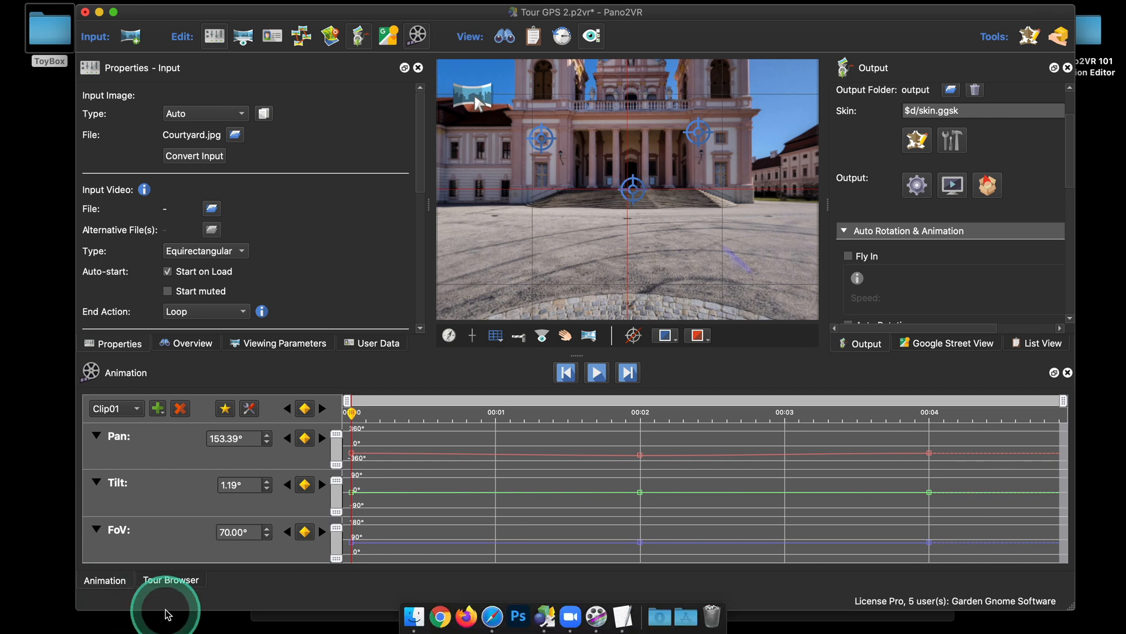
click(530, 194)
click(734, 23)
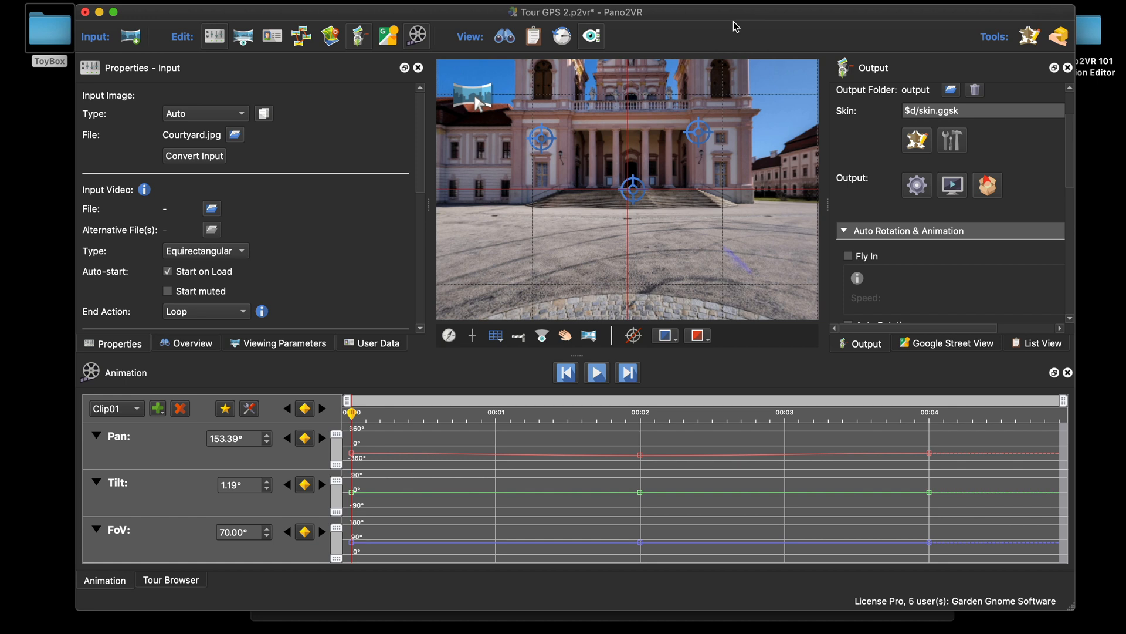
click(737, 23)
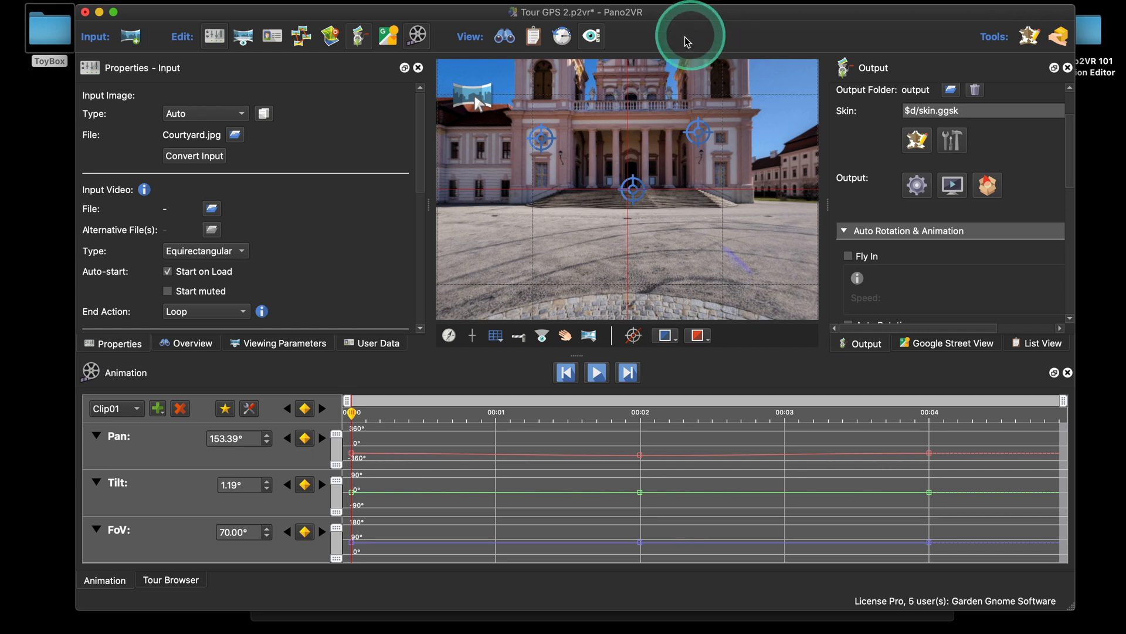
Switch the animation properties to the Default Sequence and play part of the Courtyard's Clip01
click(435, 486)
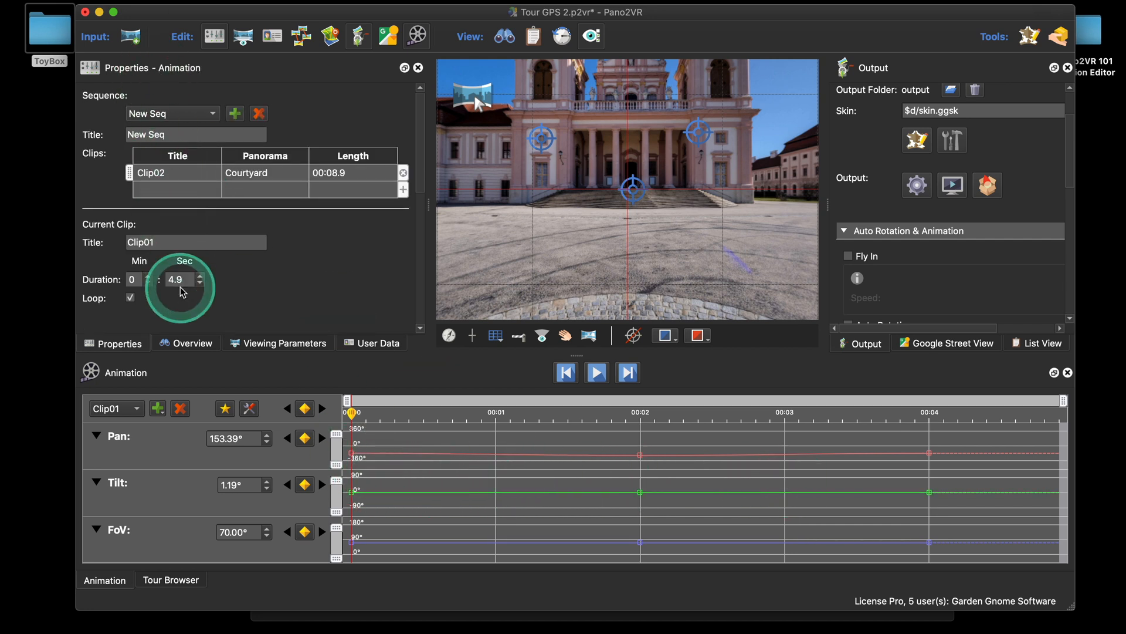
click(185, 115)
click(176, 98)
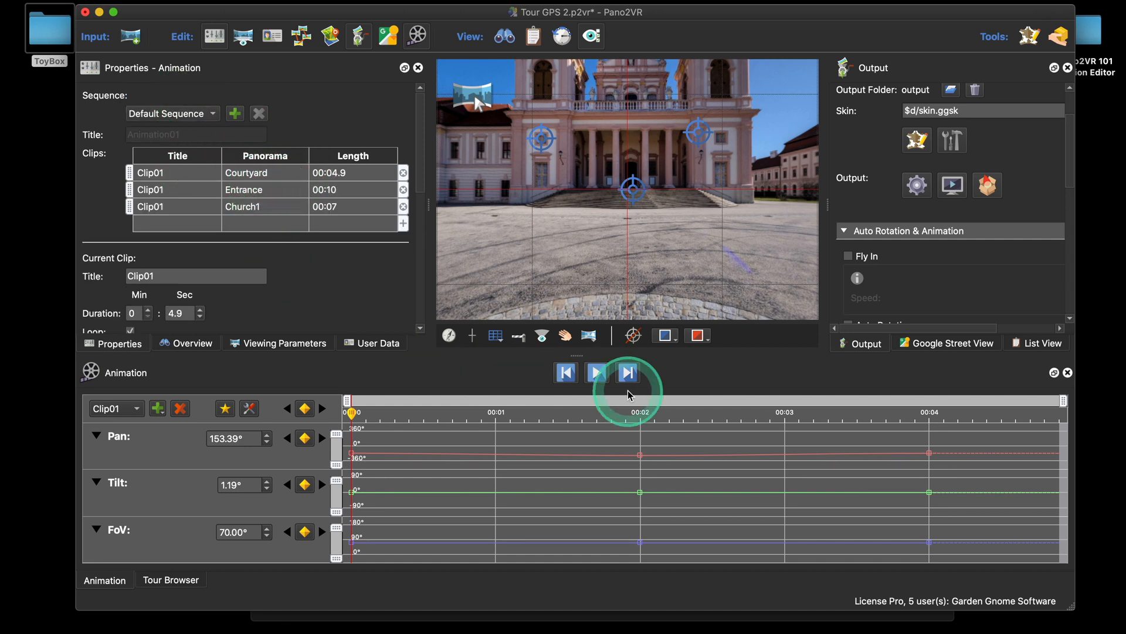
click(596, 374)
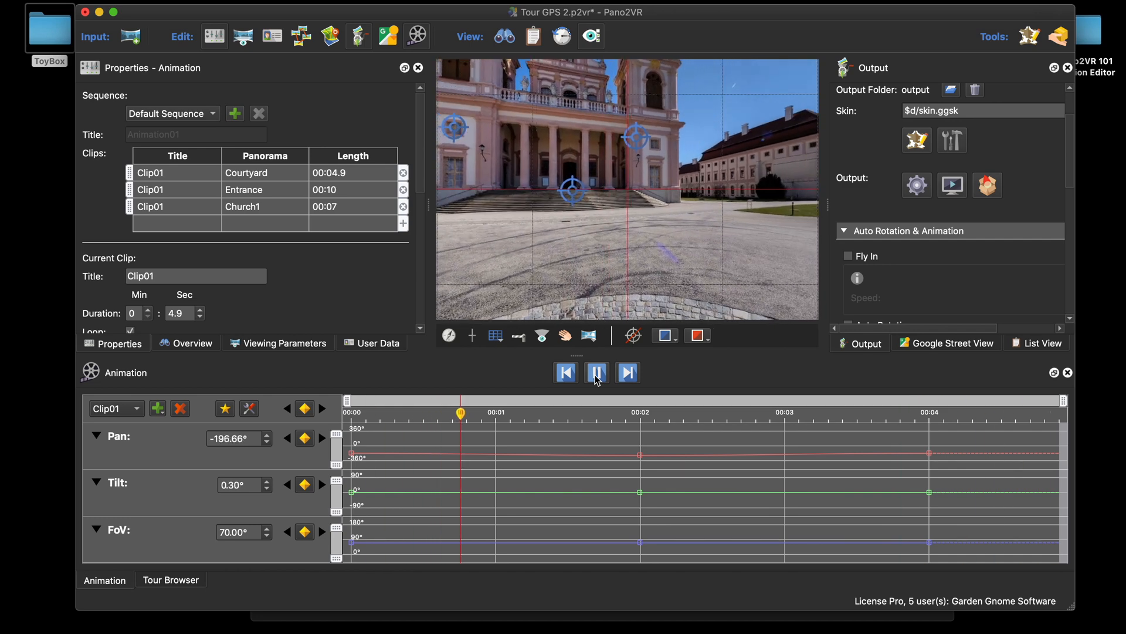
click(597, 380)
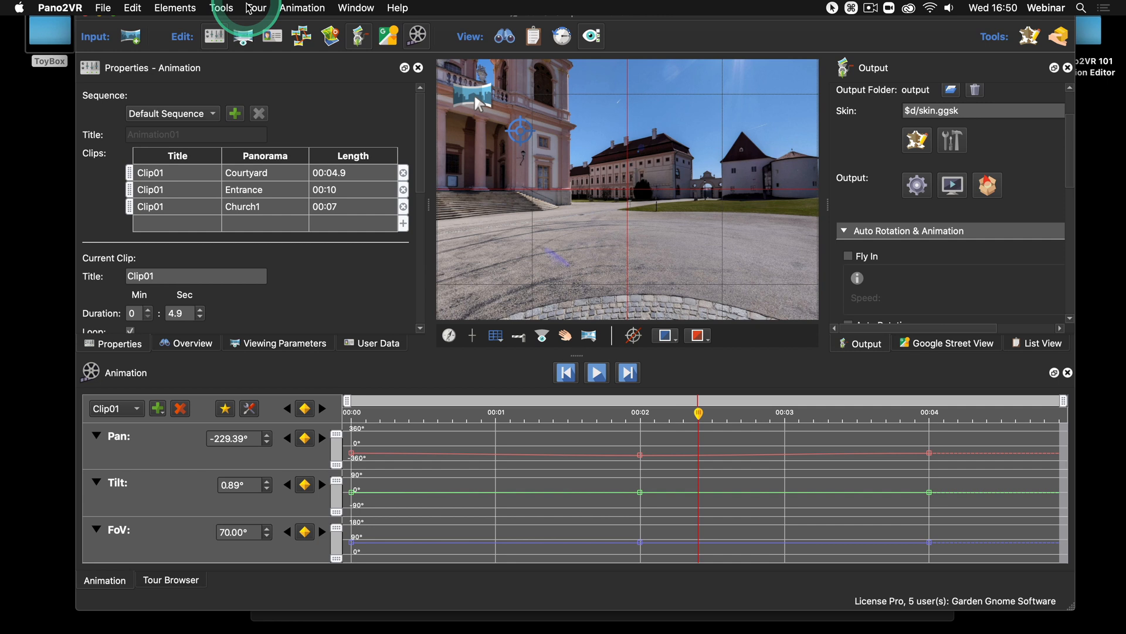
Set animation looping to All Clips and play the Default Sequence through to the Church1 clip, pausing there
click(303, 9)
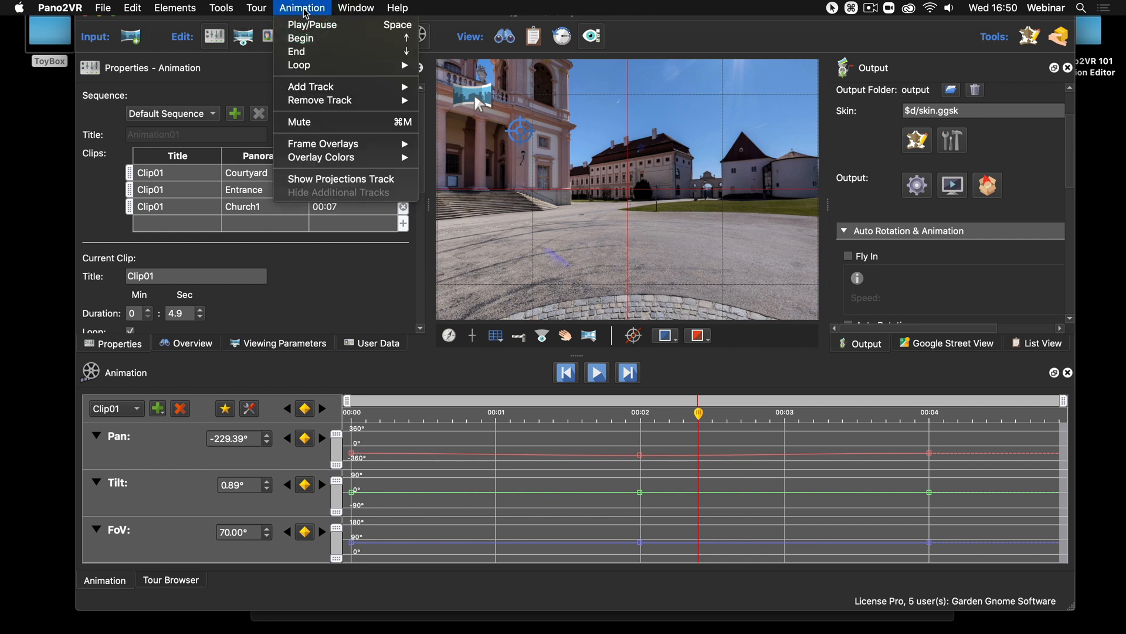
click(345, 63)
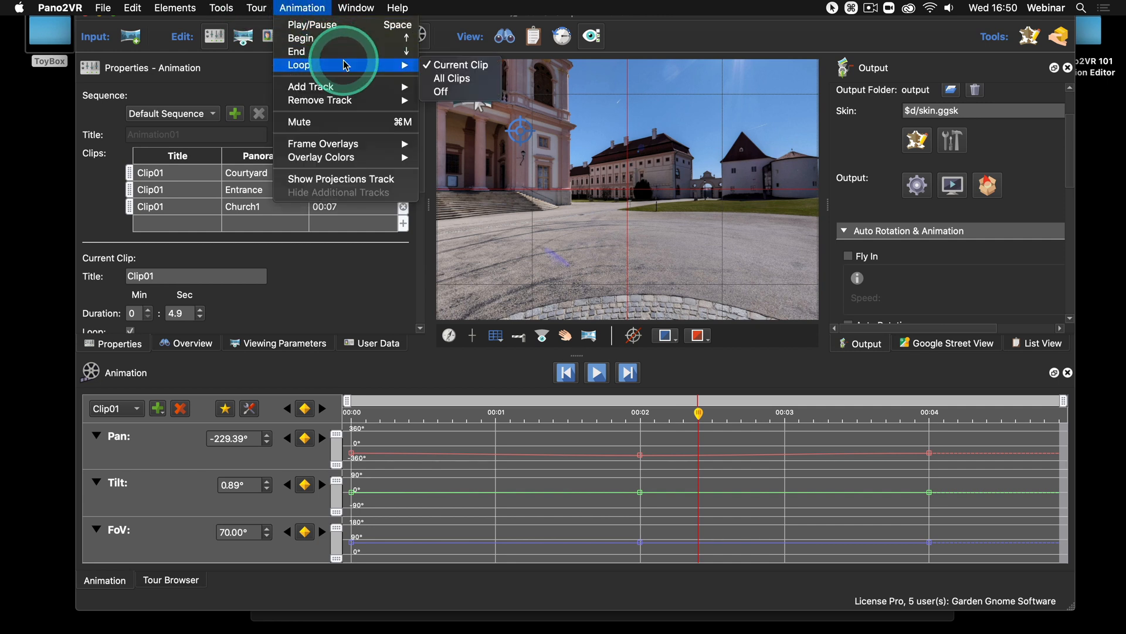
drag(345, 65, 464, 79)
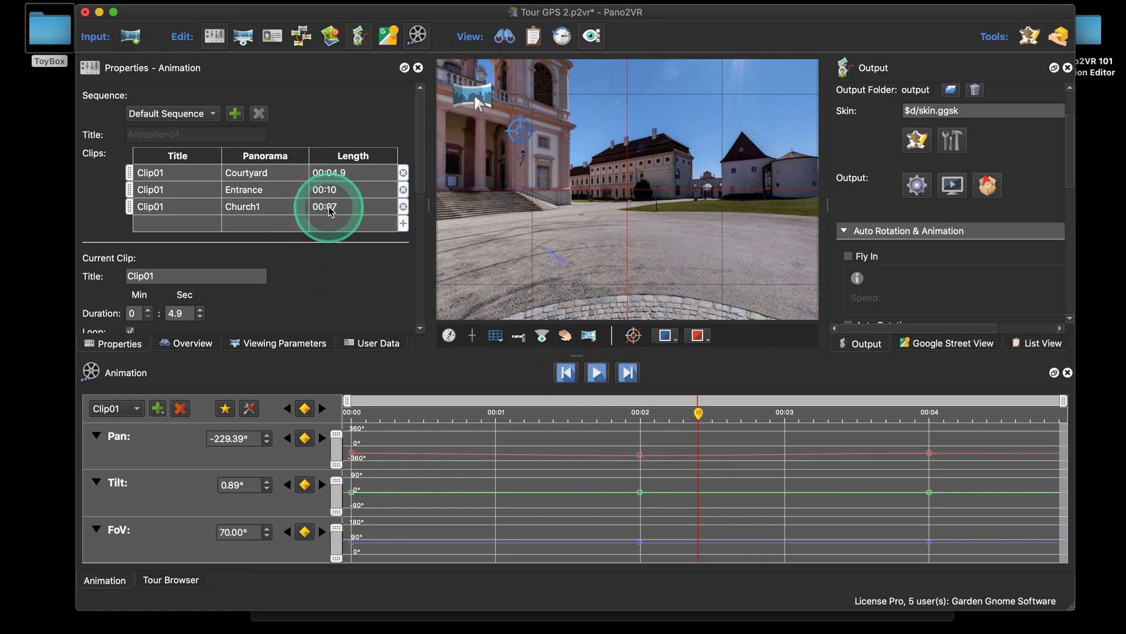
click(597, 374)
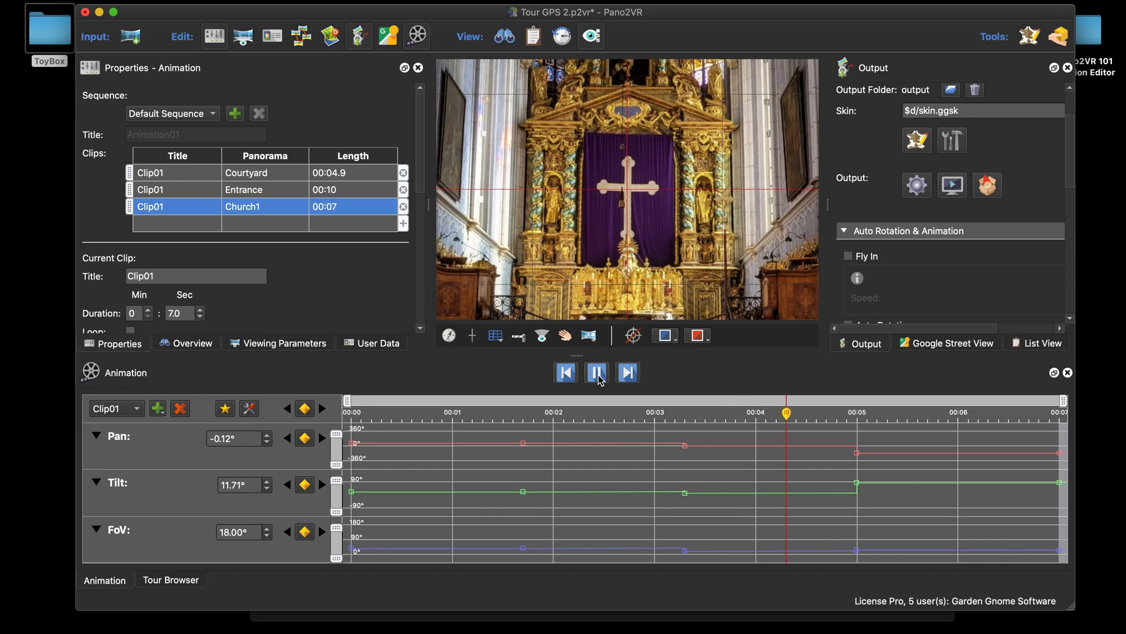
click(600, 378)
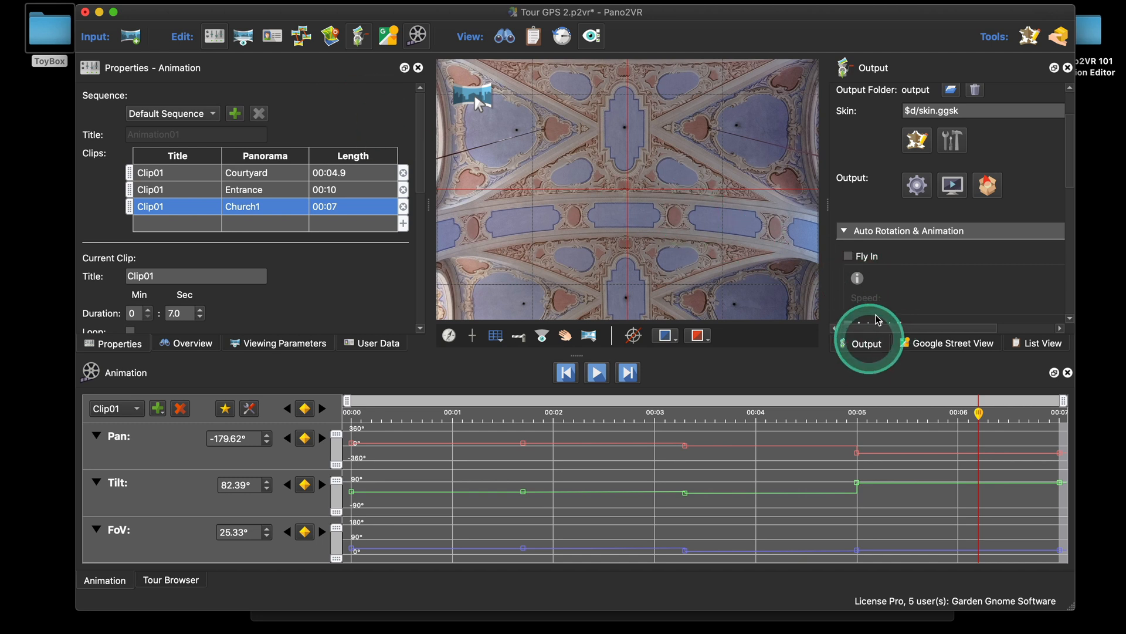
Examine the panorama transition settings of the HTML5 output, collapsing the Auto Rotation & Animation section
scroll(904, 247, down, 1)
scroll(899, 239, down, 4)
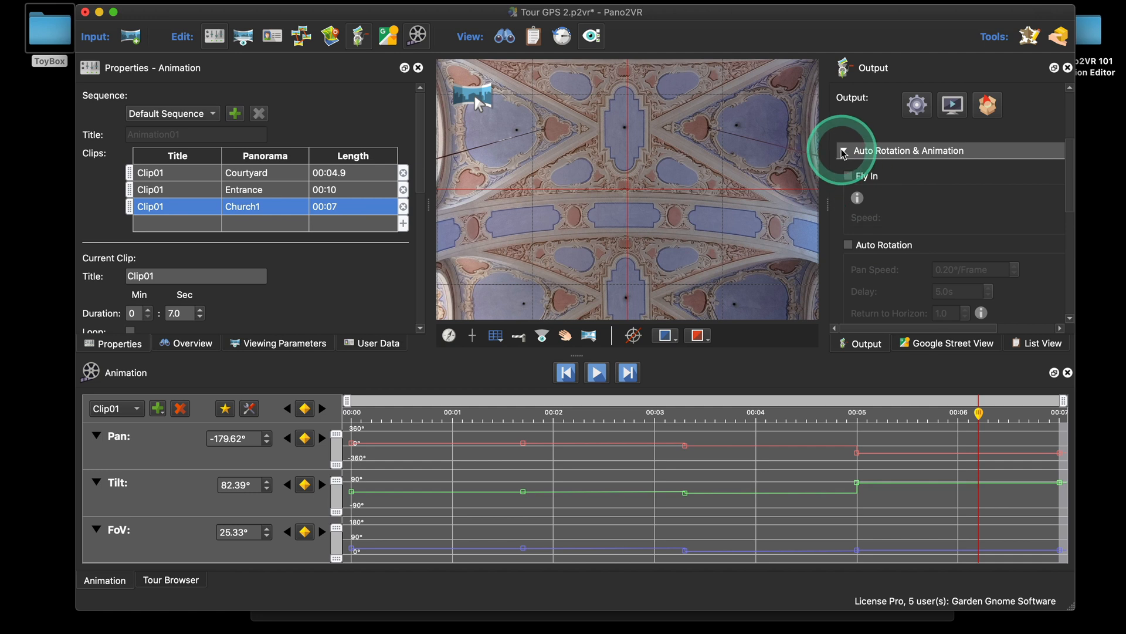
click(844, 152)
click(845, 186)
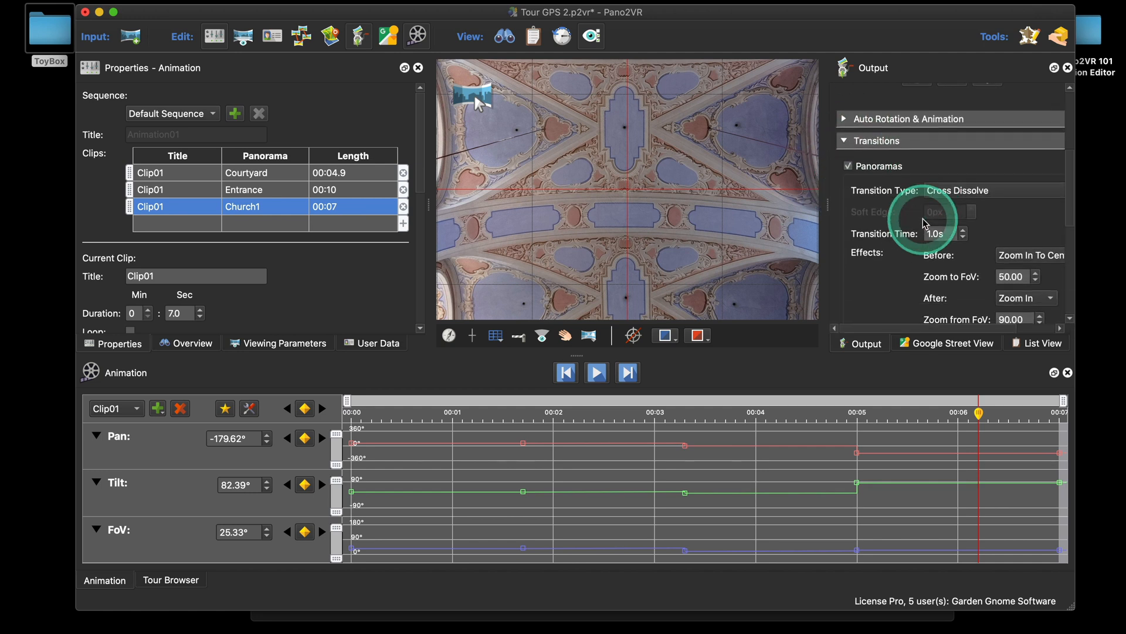
scroll(915, 222, down, 5)
Play the tour's animation in a browser preview of the HTML5 output, and close the preview
scroll(867, 234, up, 5)
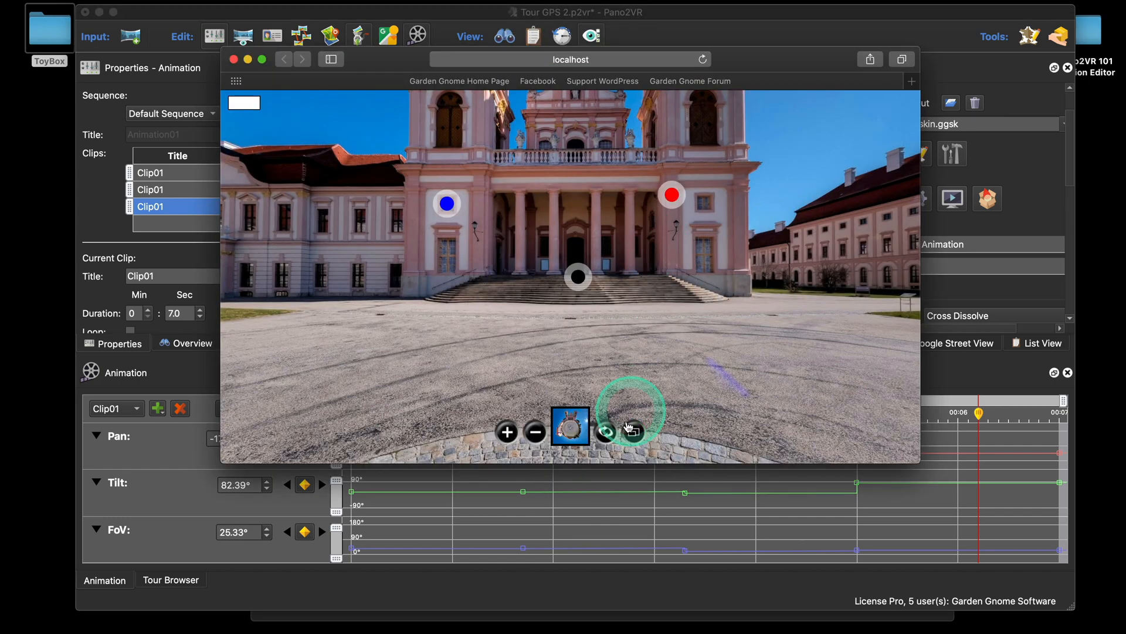
click(606, 434)
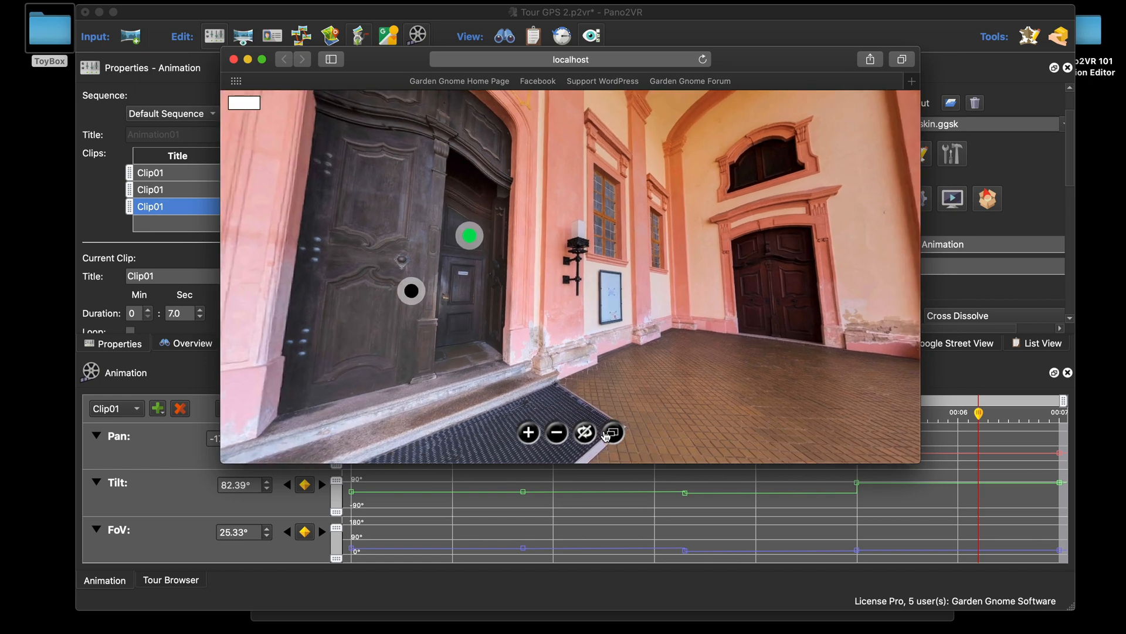
click(233, 59)
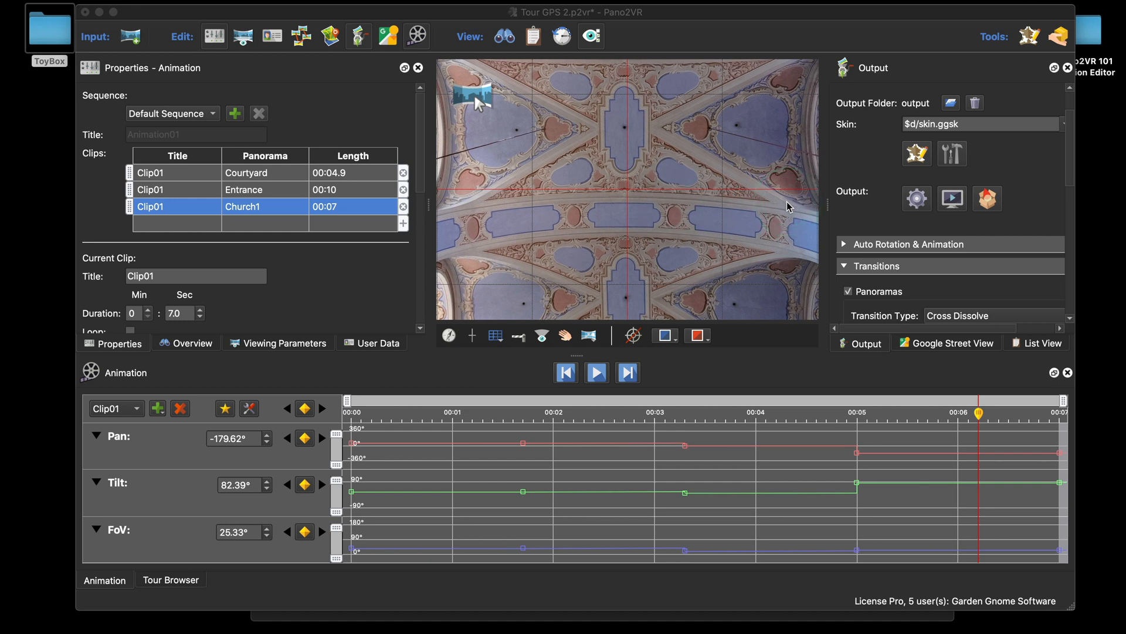
Enlarge the Output area in height and width, and add a new Animation output to the project
click(580, 360)
drag(575, 355, 577, 393)
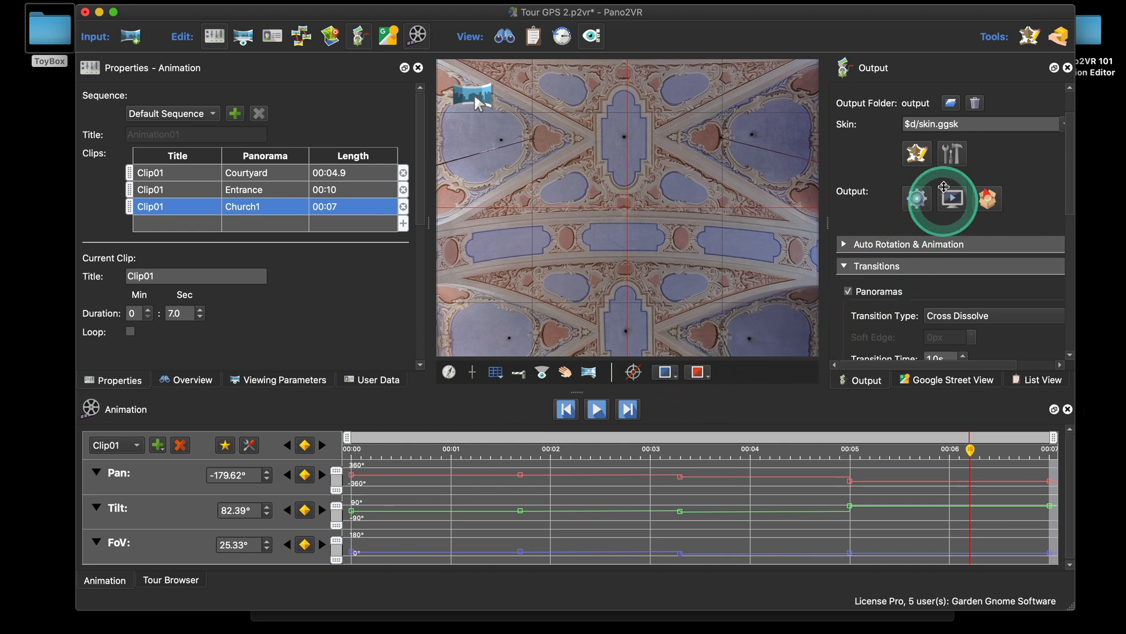
drag(828, 223, 747, 221)
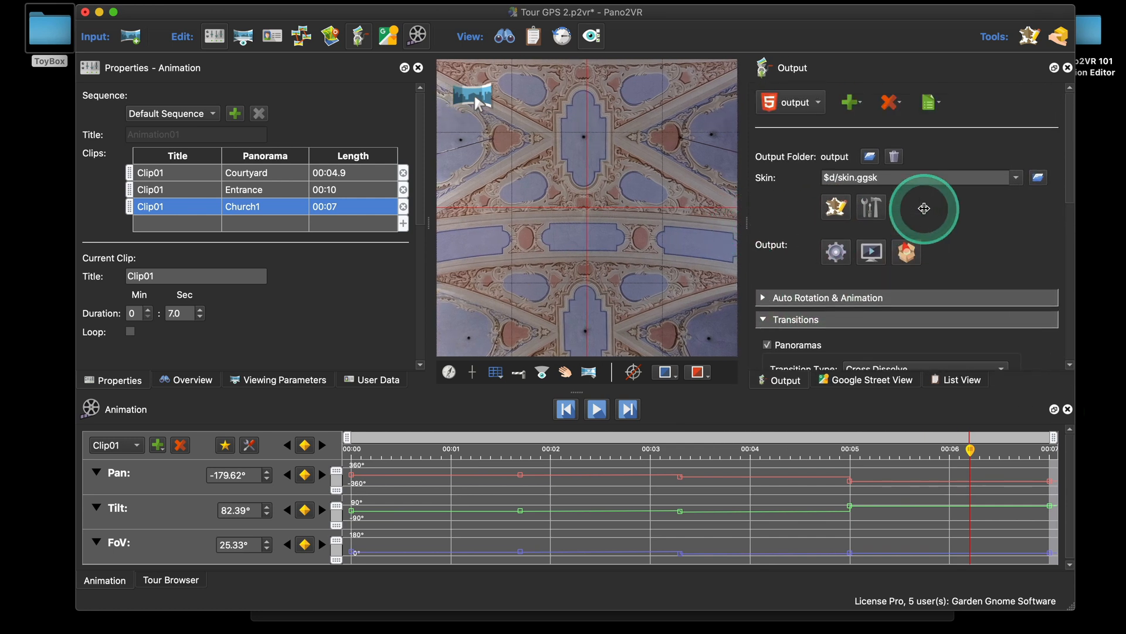
click(852, 102)
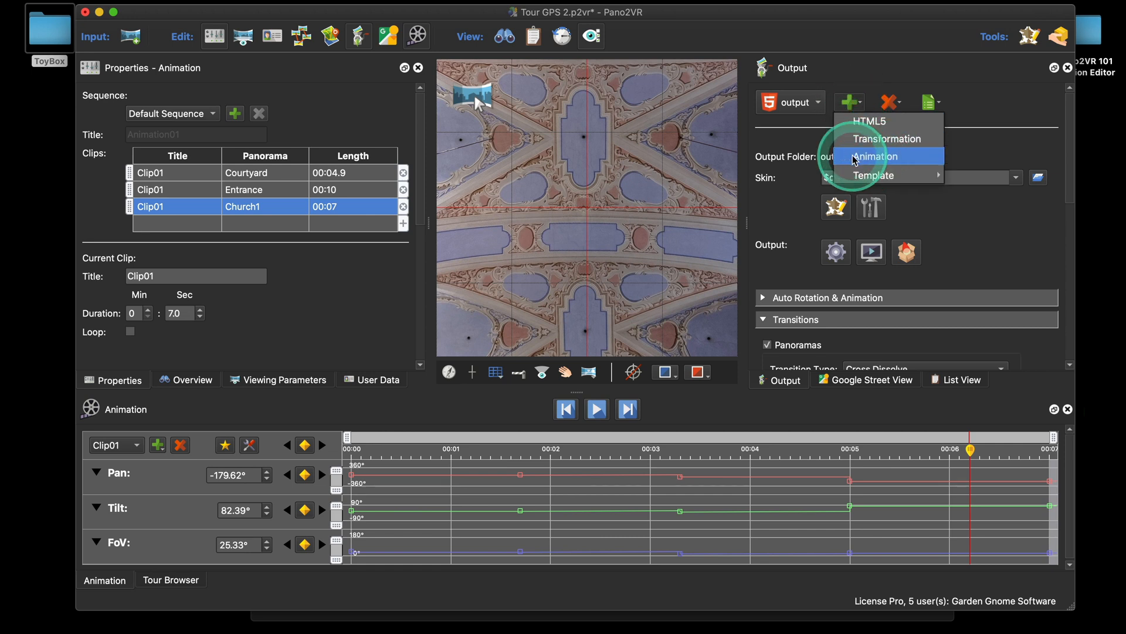
click(882, 155)
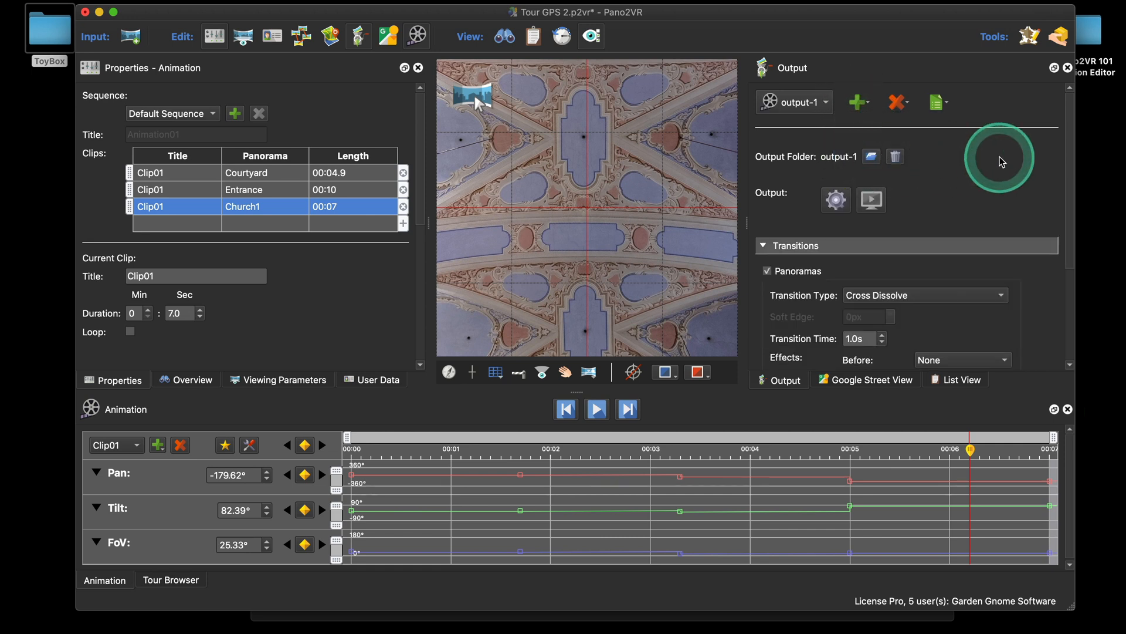
Rename the new animation output's folder to "video"
scroll(1002, 162, down, 2)
click(840, 130)
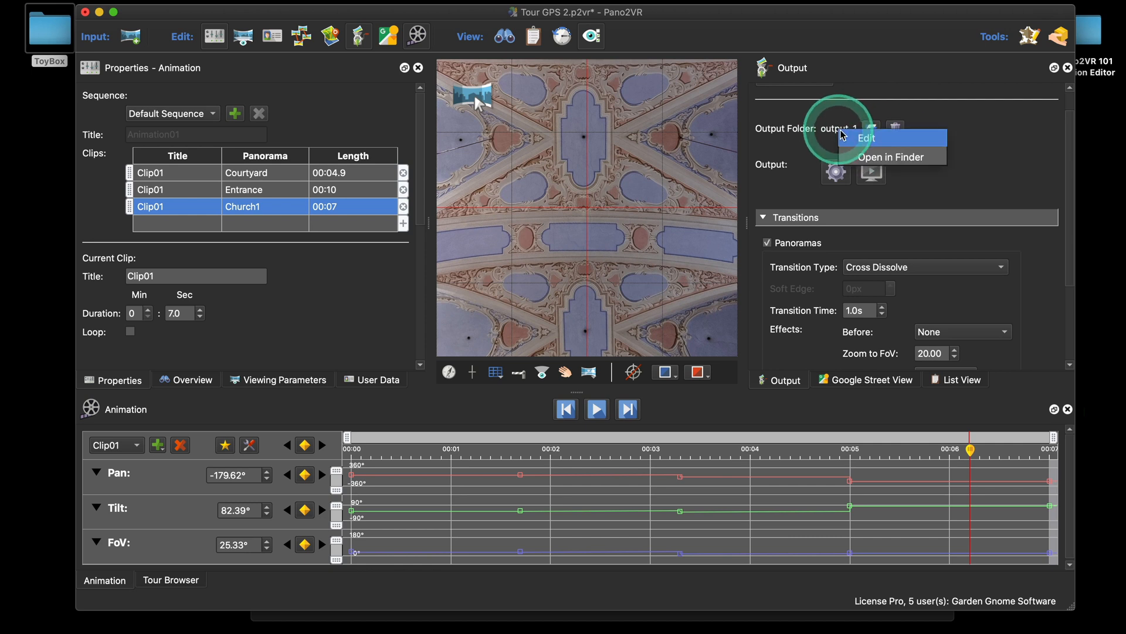
click(857, 139)
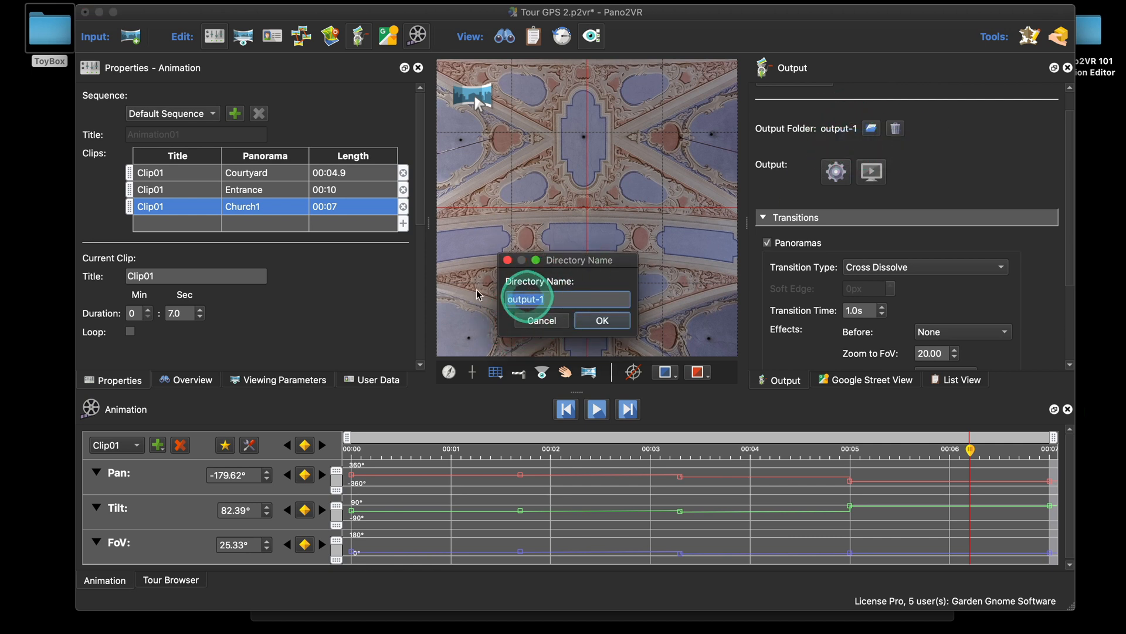
text(vid)
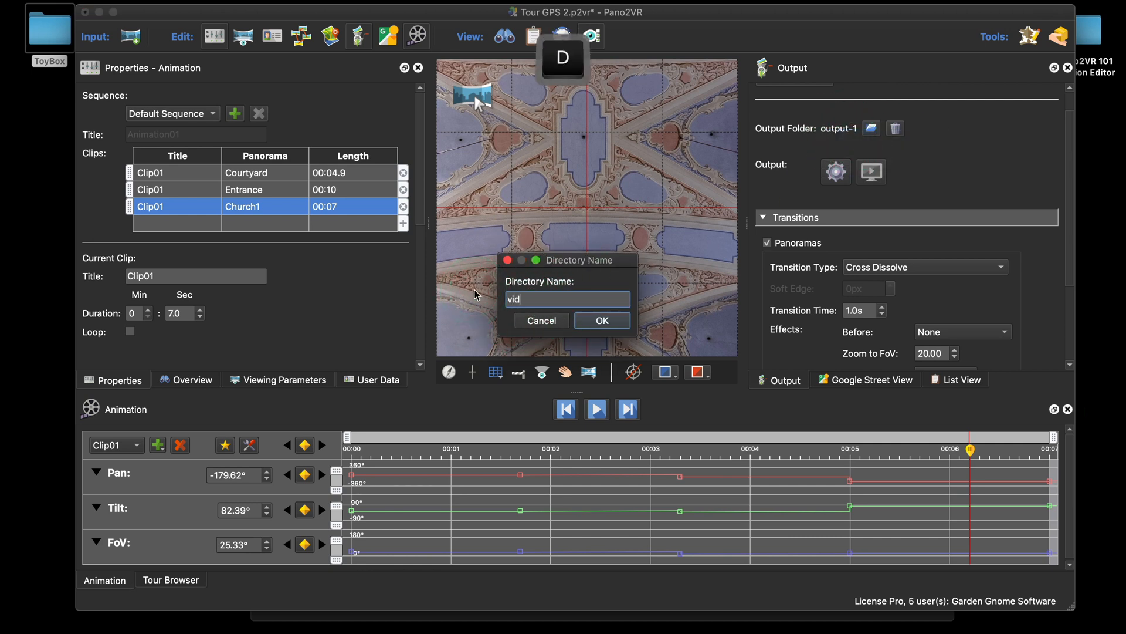
text(eo)
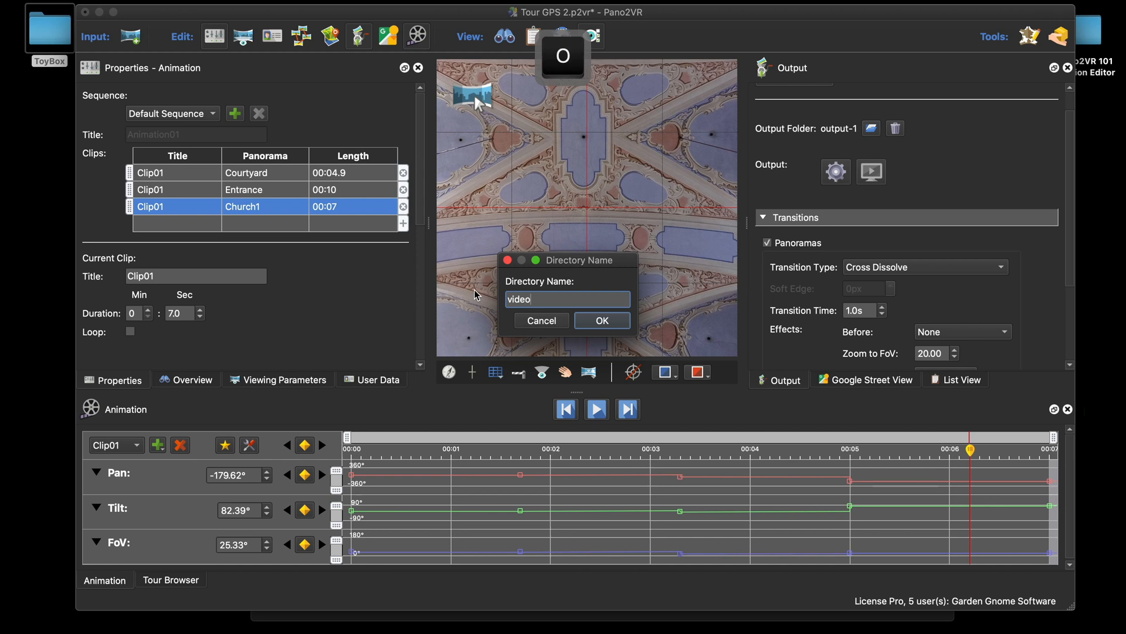
click(603, 323)
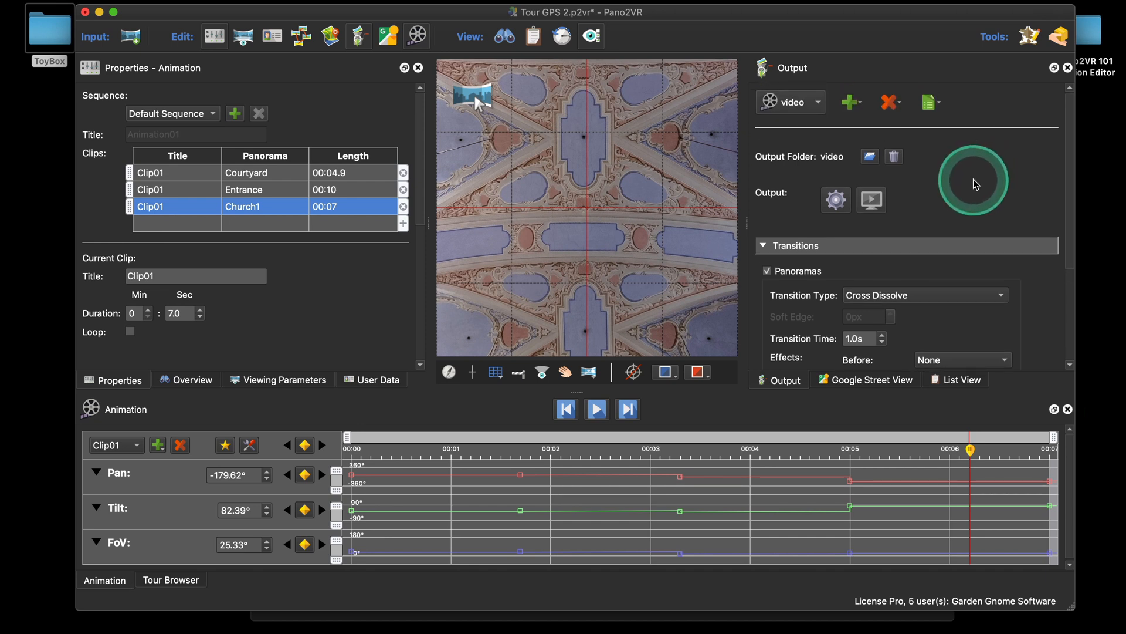
Examine the video output's panorama transition type, time and zoom effects, and collapse the Transitions section
scroll(973, 179, down, 3)
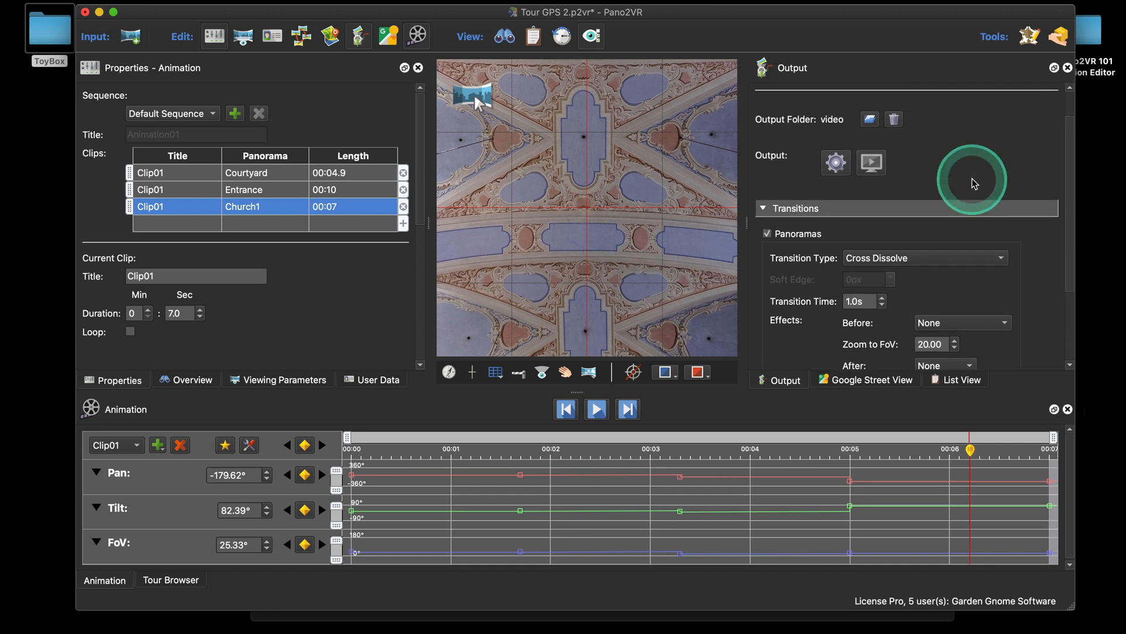
scroll(972, 179, up, 3)
click(775, 243)
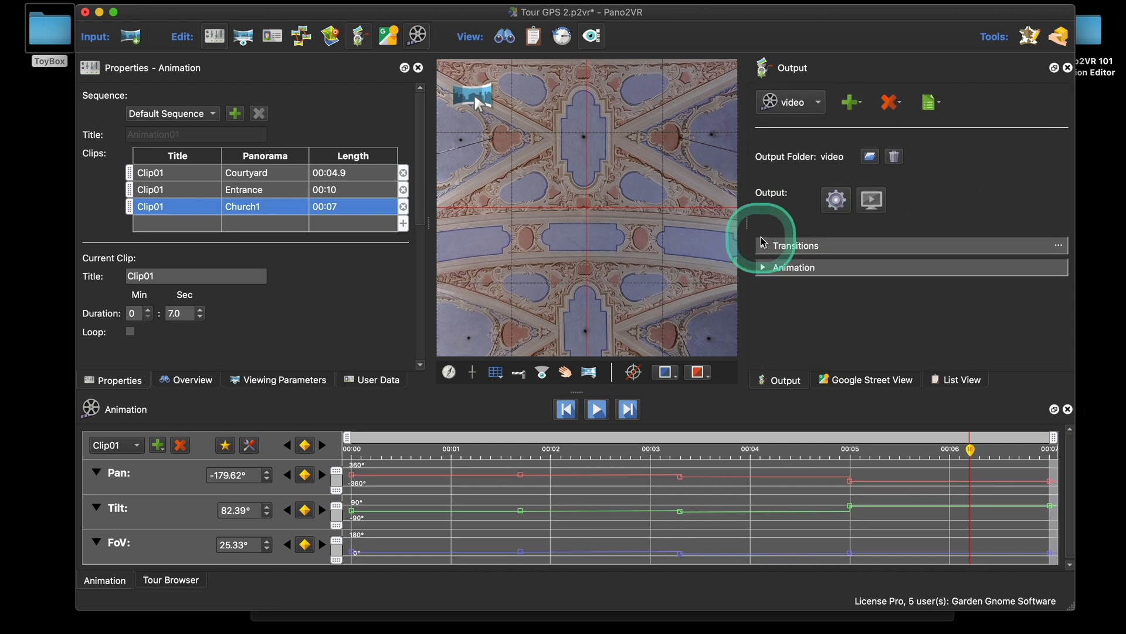
click(763, 240)
scroll(956, 261, down, 1)
scroll(957, 260, down, 4)
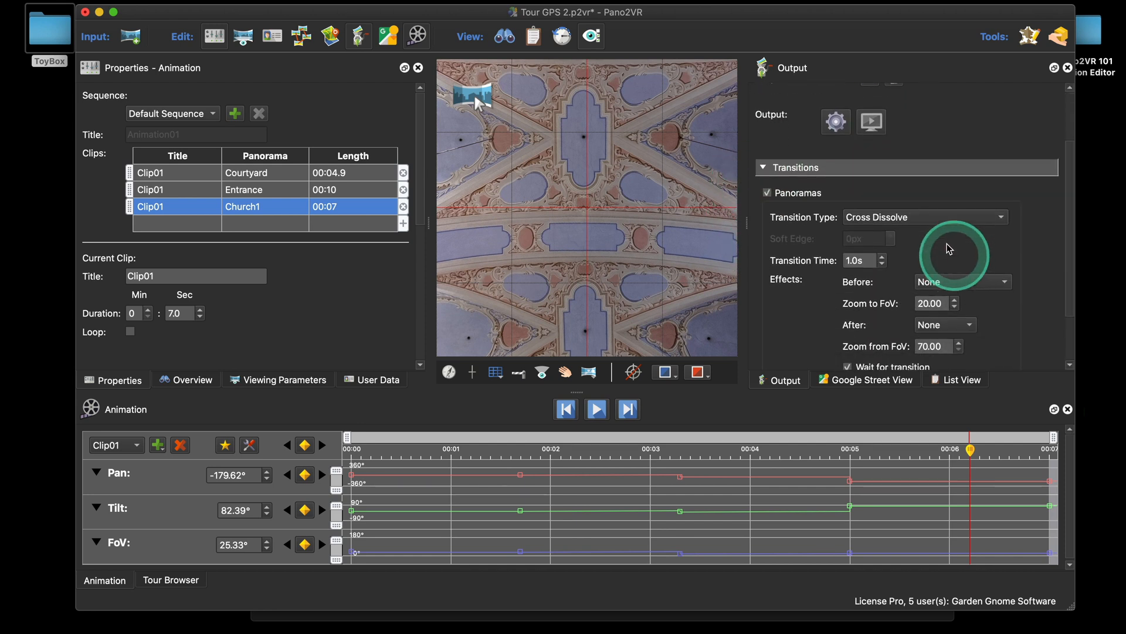
scroll(893, 277, up, 2)
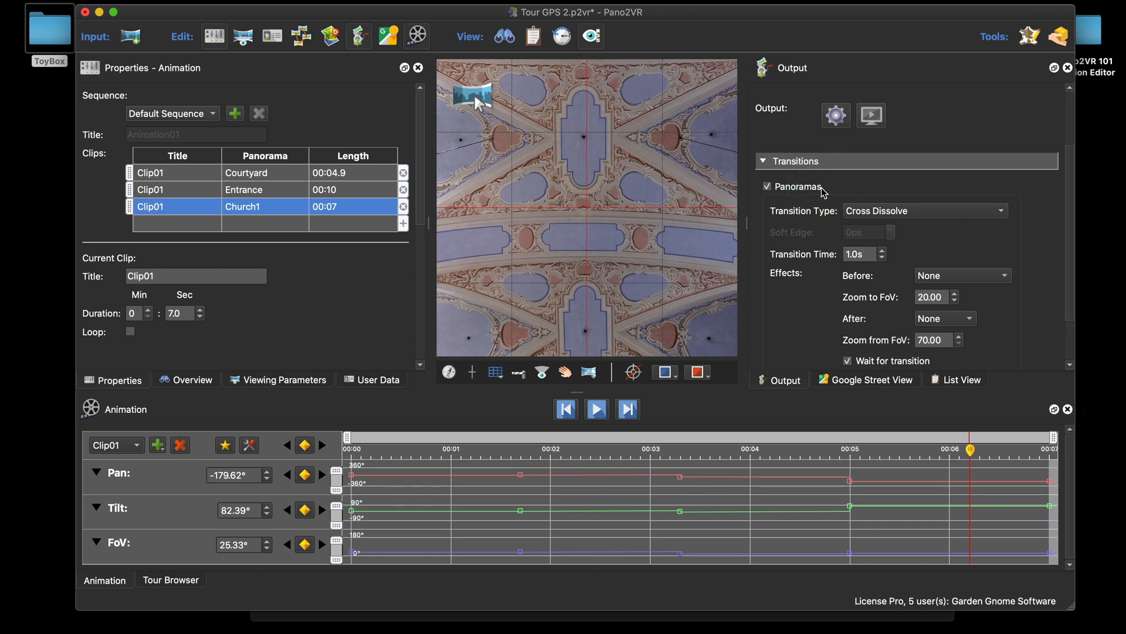
scroll(824, 191, down, 3)
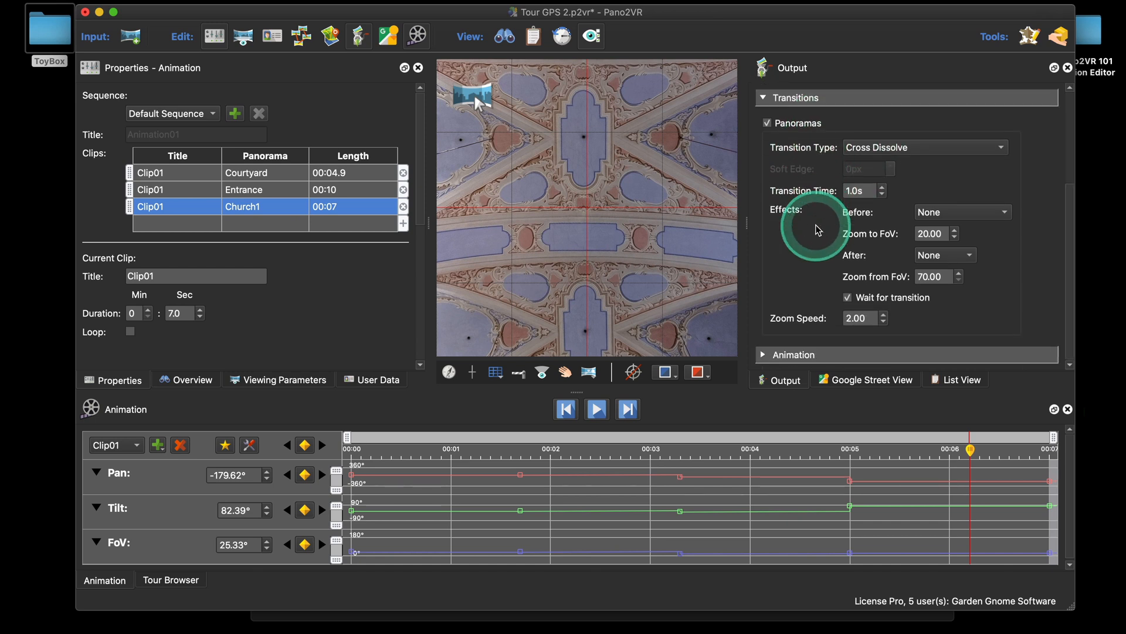
click(763, 98)
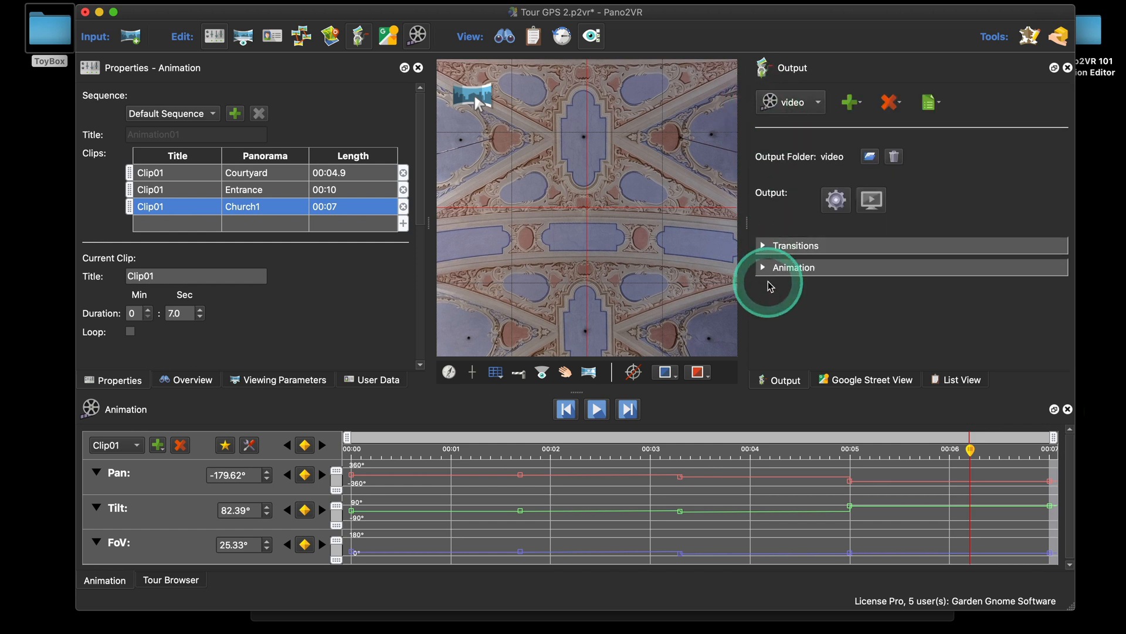
Expand the video output's Animation settings and choose Default Sequence as the sequence to render
click(765, 269)
scroll(1006, 252, down, 5)
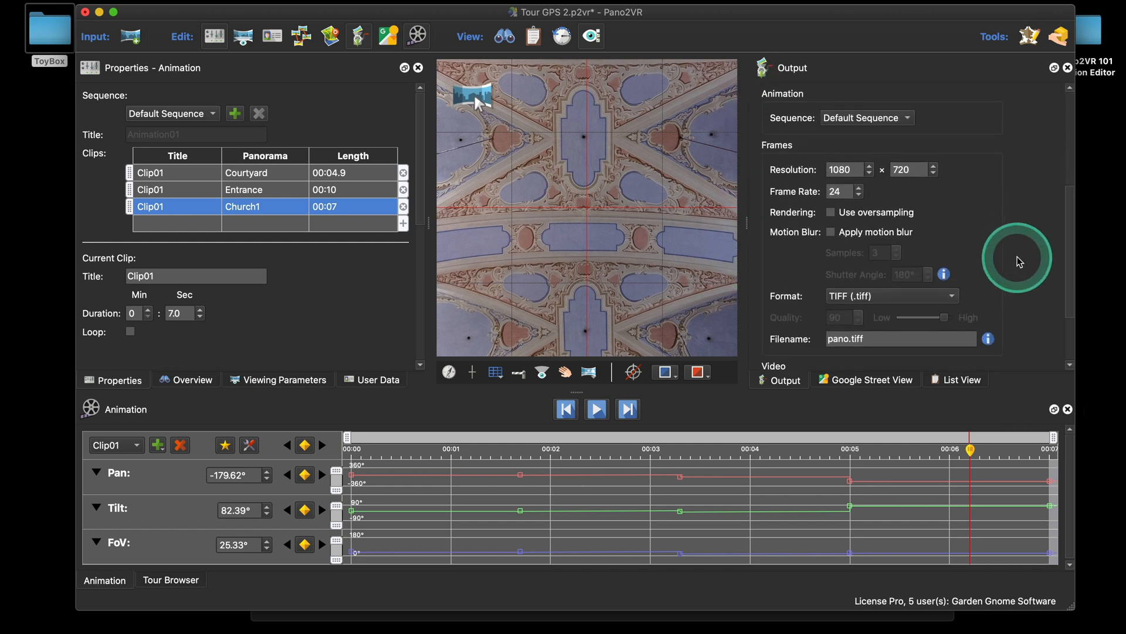
click(899, 116)
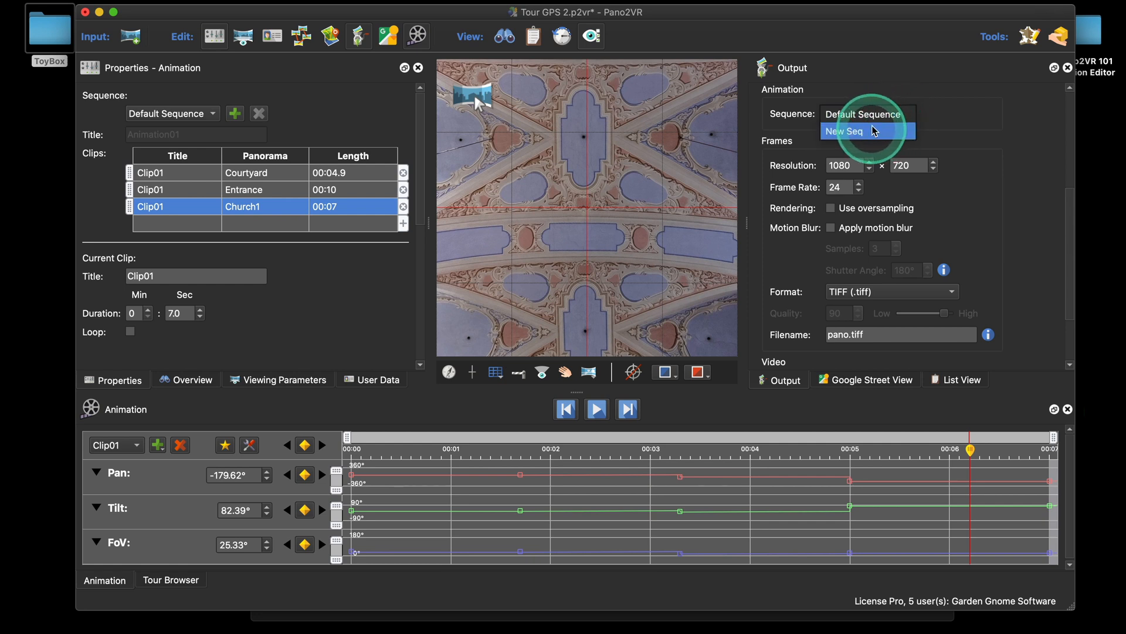
click(879, 115)
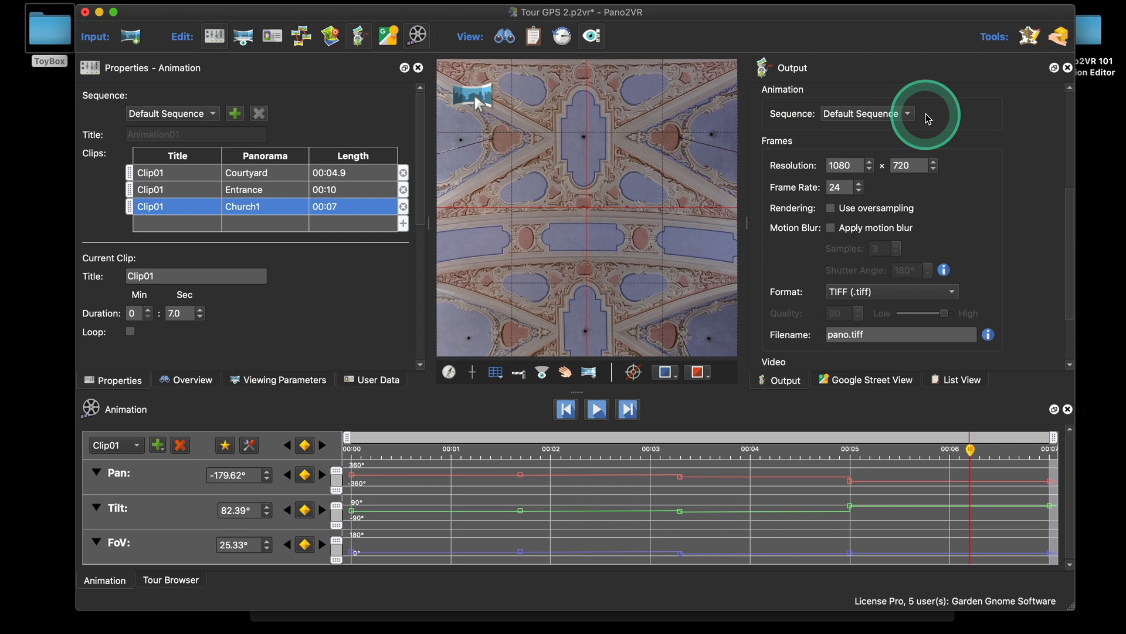
Apply motion blur to the rendered frames and keep TIFF (.tiff) as the frame format
scroll(930, 124, down, 2)
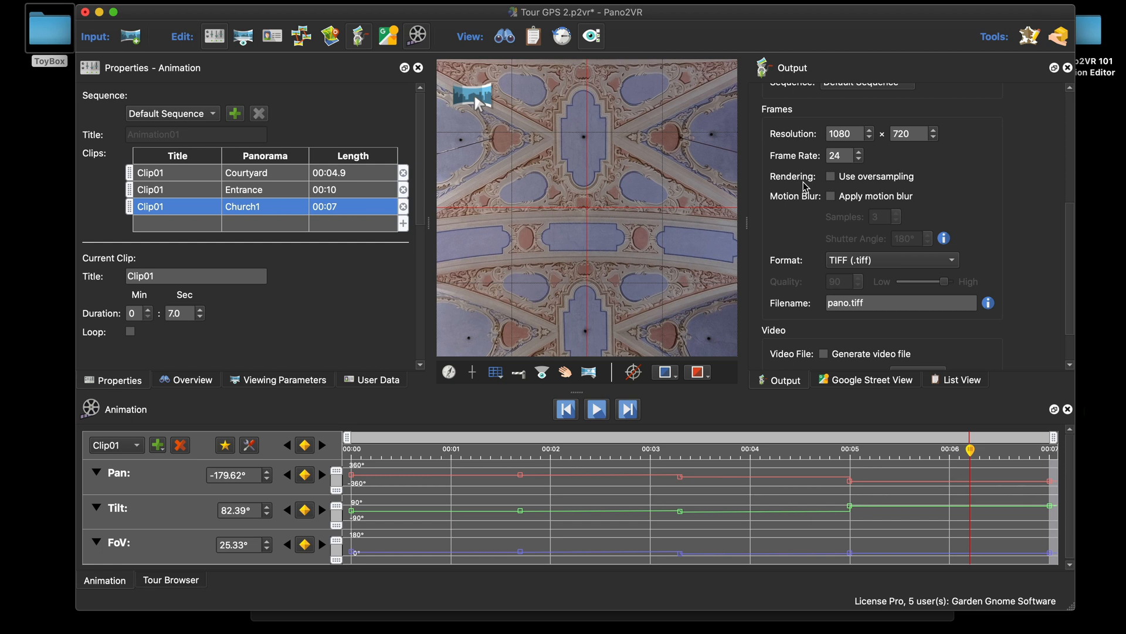
click(829, 199)
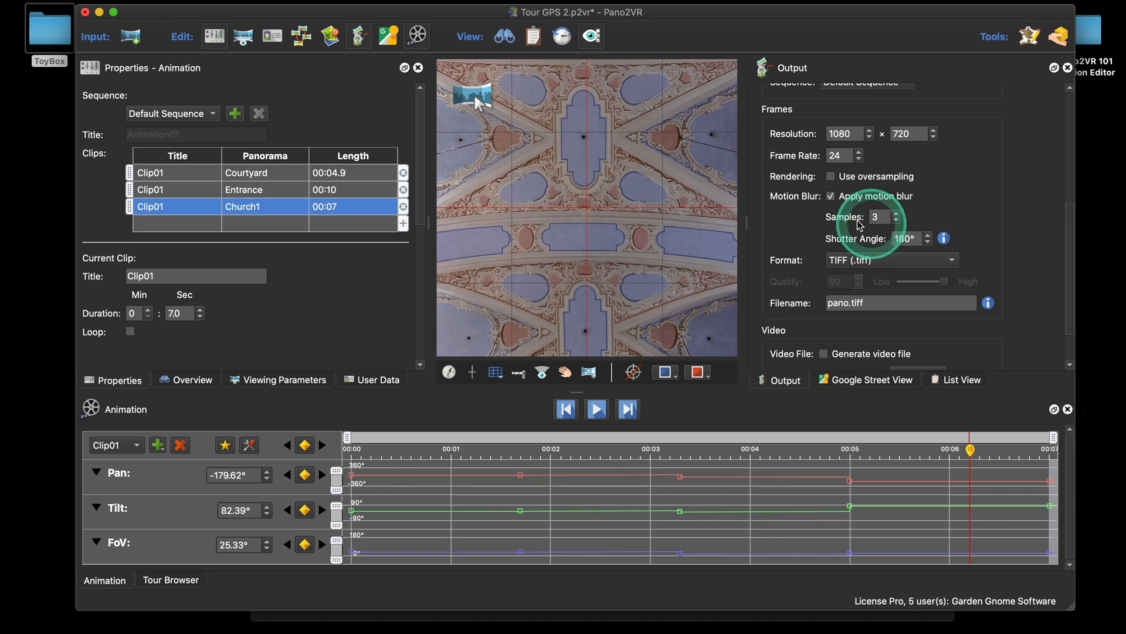
scroll(845, 226, down, 3)
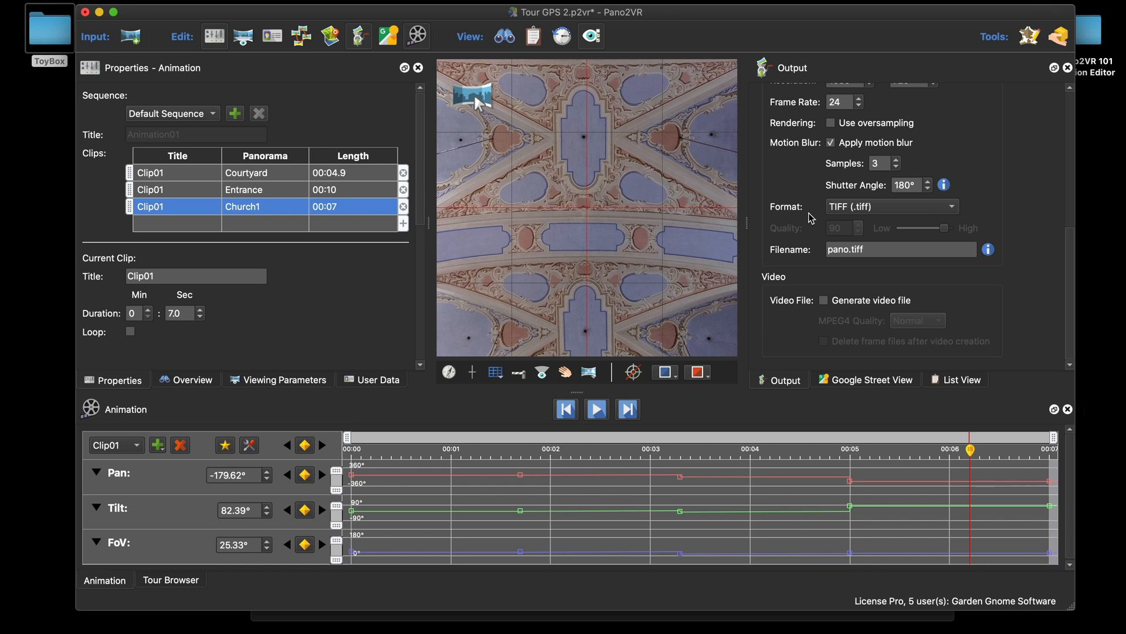
click(845, 207)
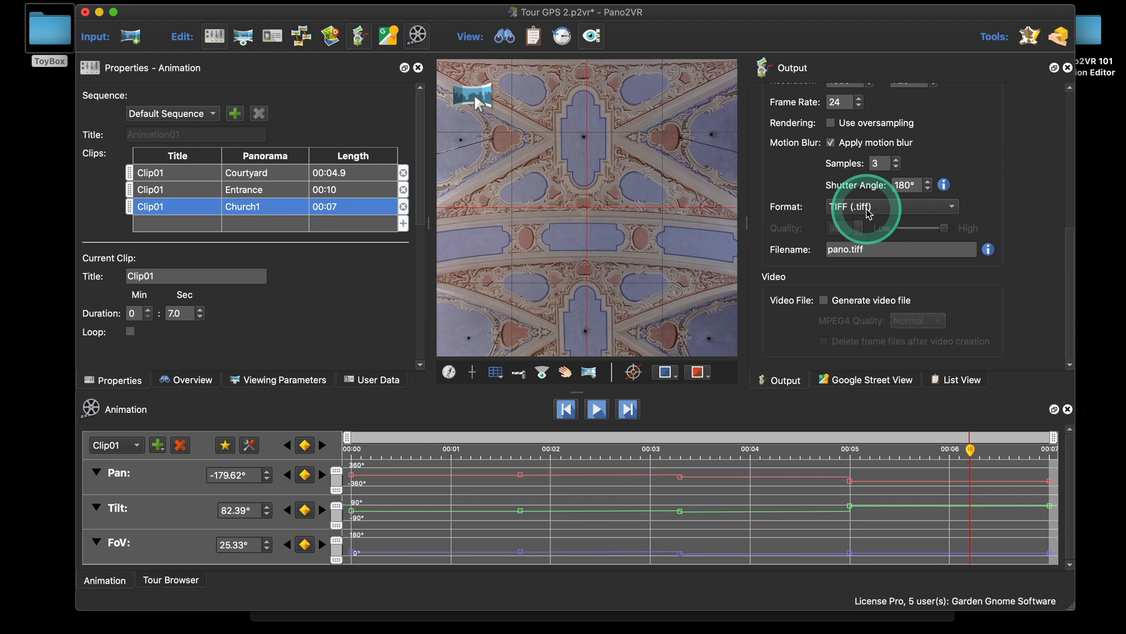
click(848, 256)
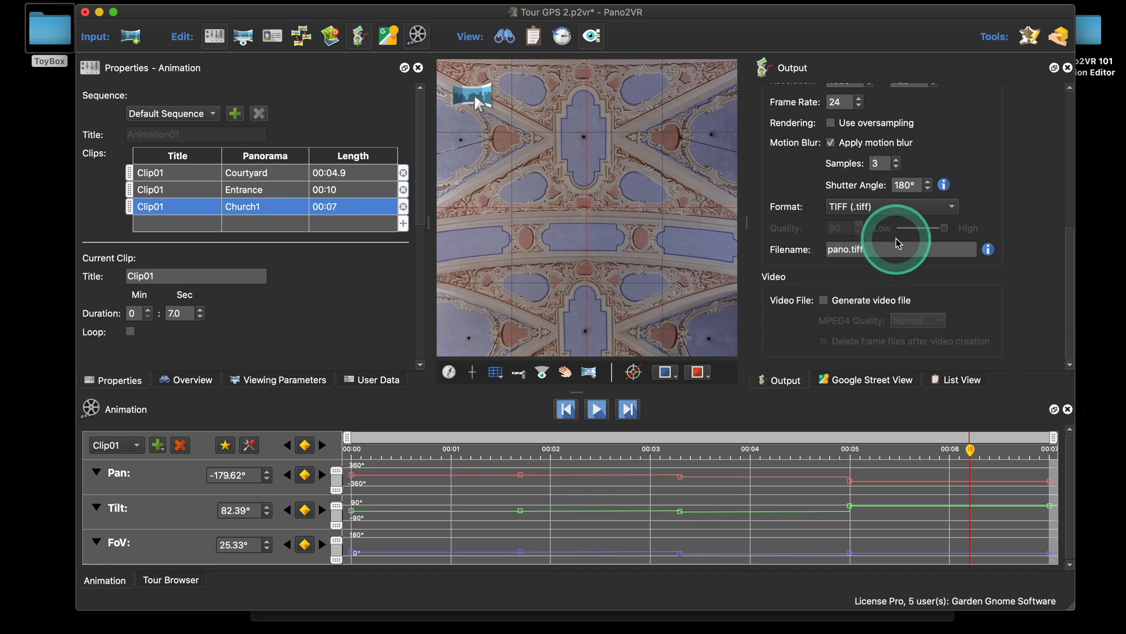
Review the frame settings and enable generating a video file for the animation output
scroll(899, 243, up, 2)
scroll(900, 244, down, 2)
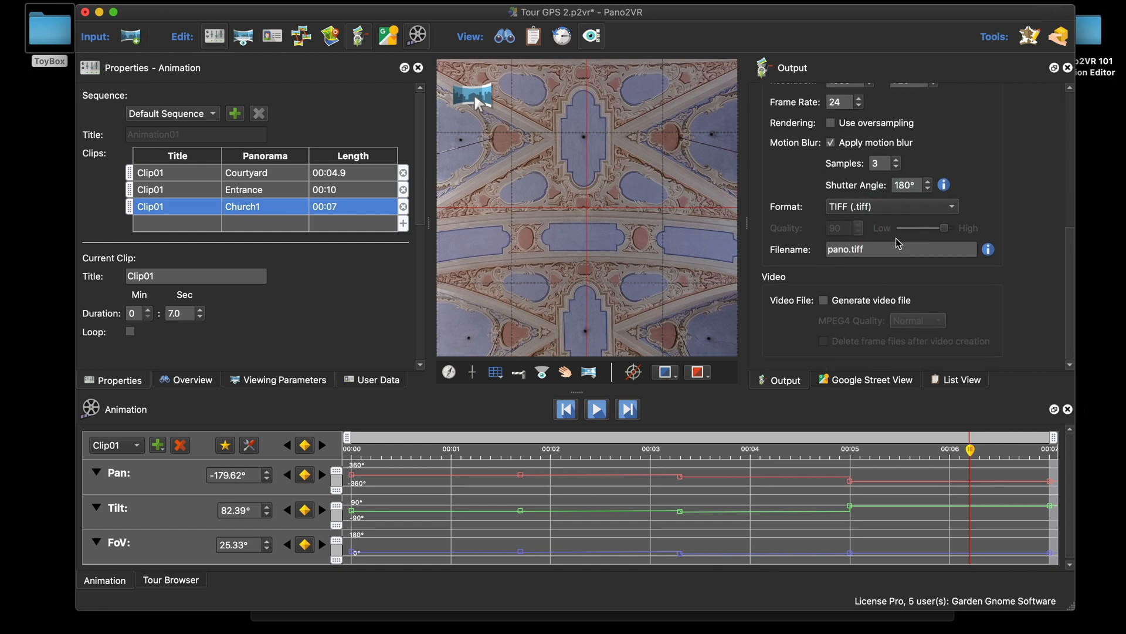
scroll(900, 243, up, 1)
scroll(899, 244, down, 1)
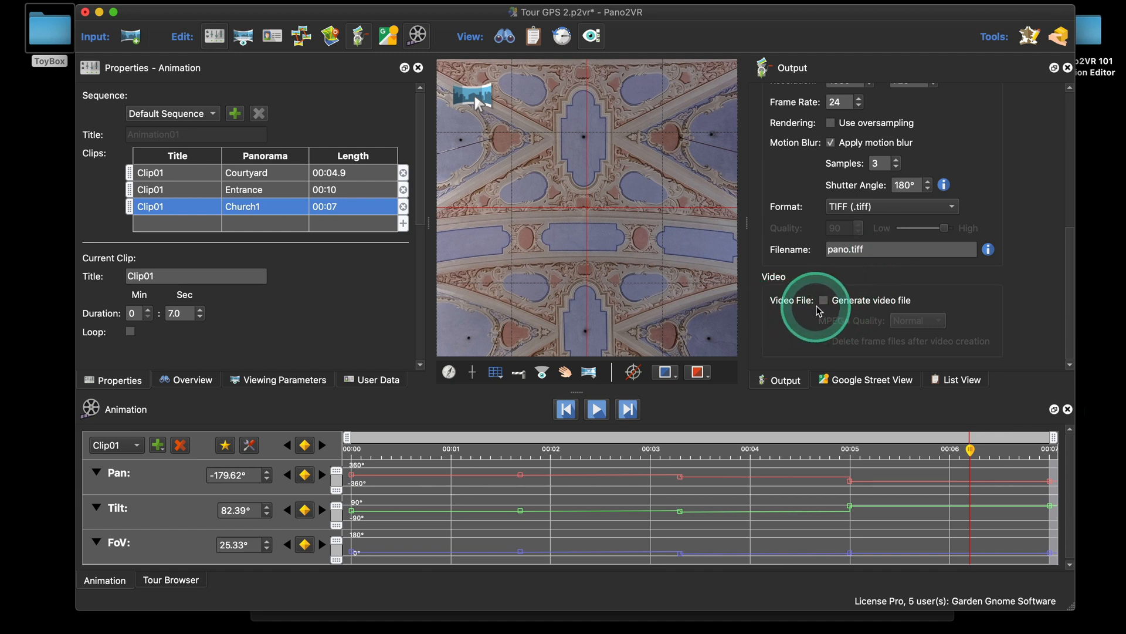
scroll(869, 311, up, 2)
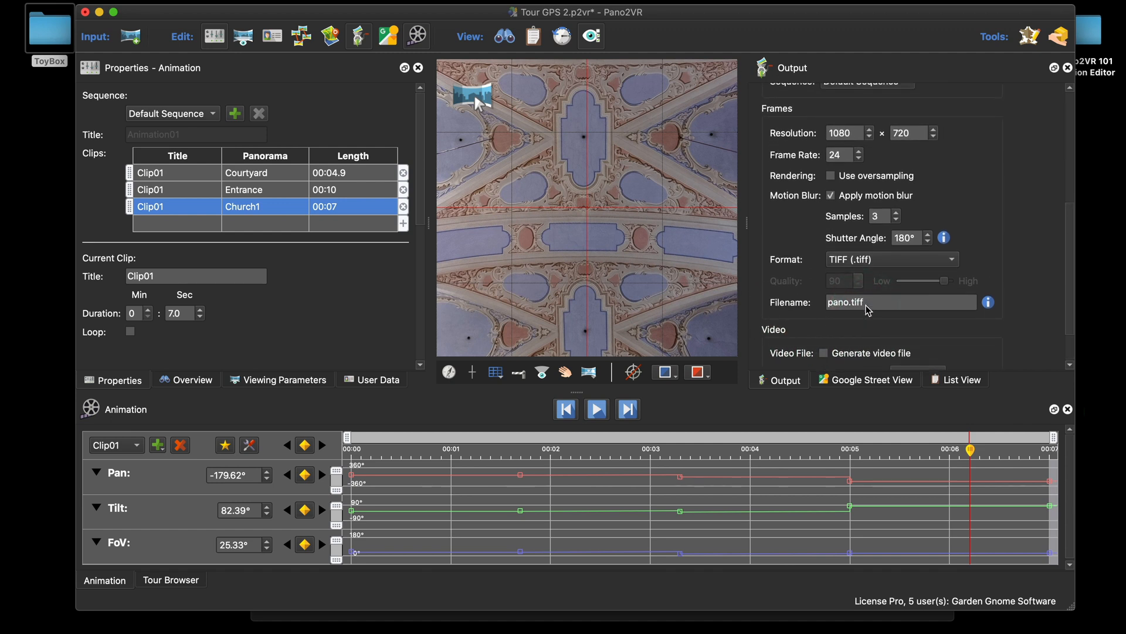
scroll(869, 311, down, 1)
scroll(868, 311, up, 2)
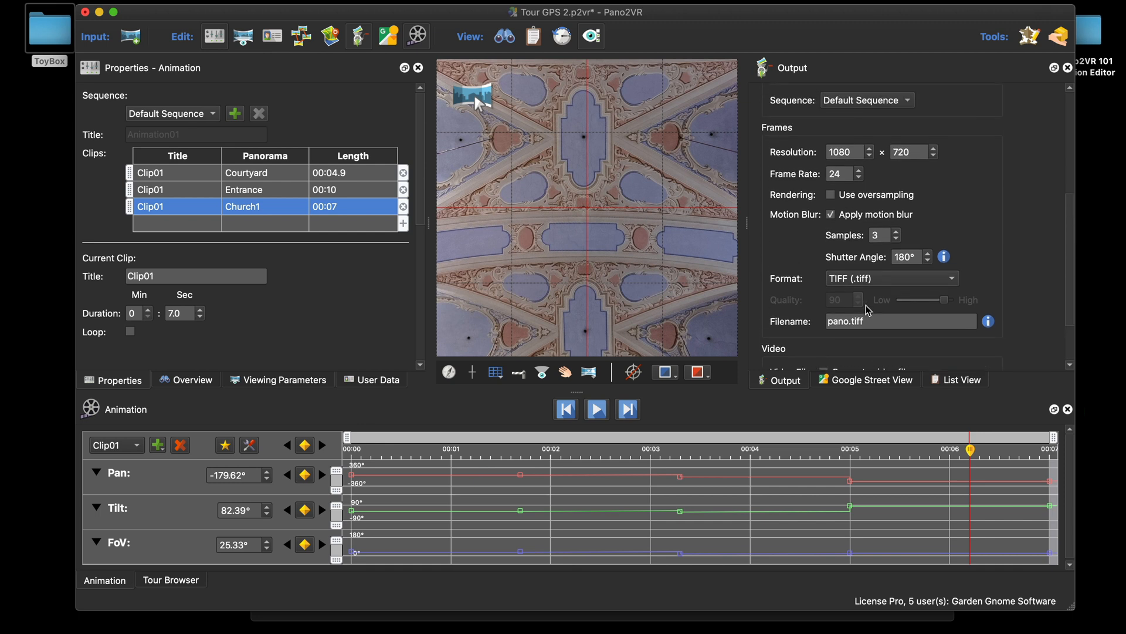
scroll(869, 311, down, 1)
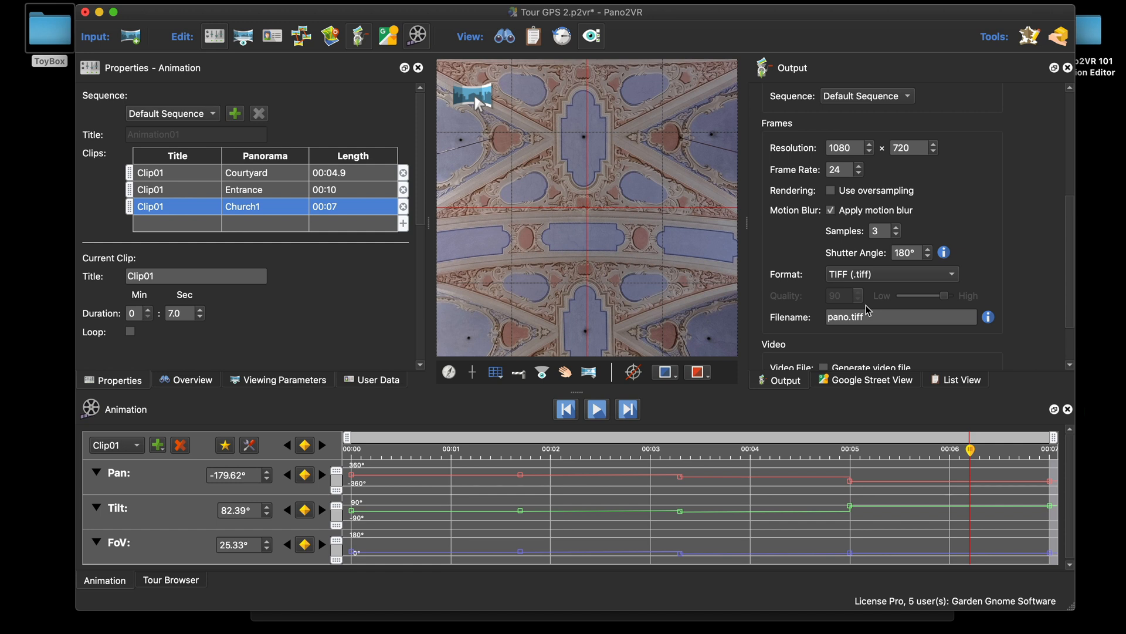
scroll(866, 305, down, 3)
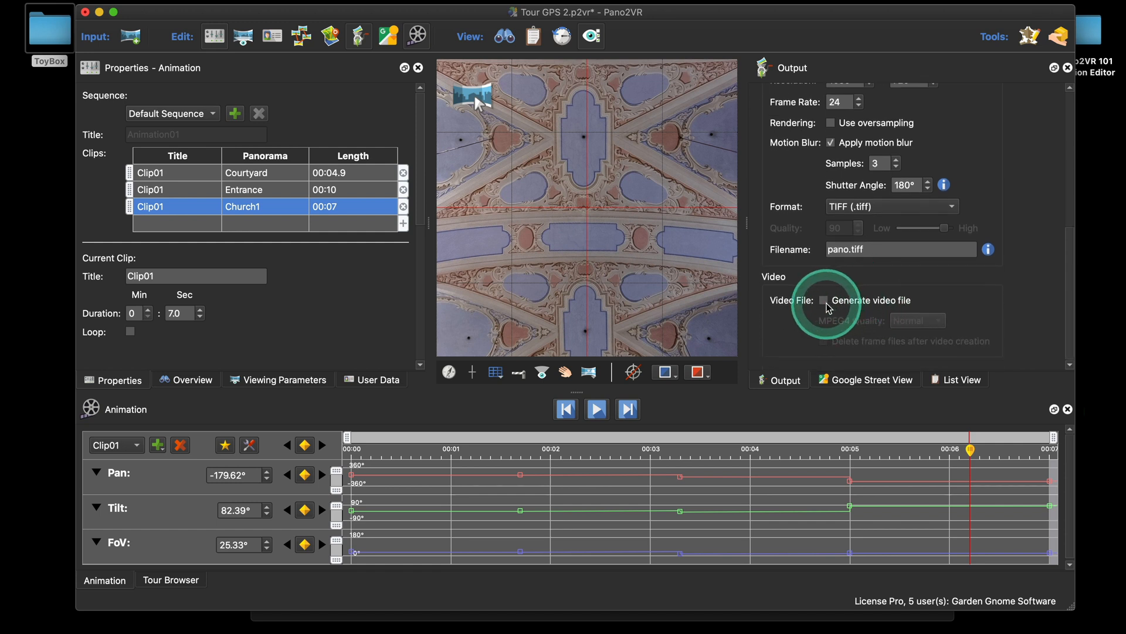
click(825, 301)
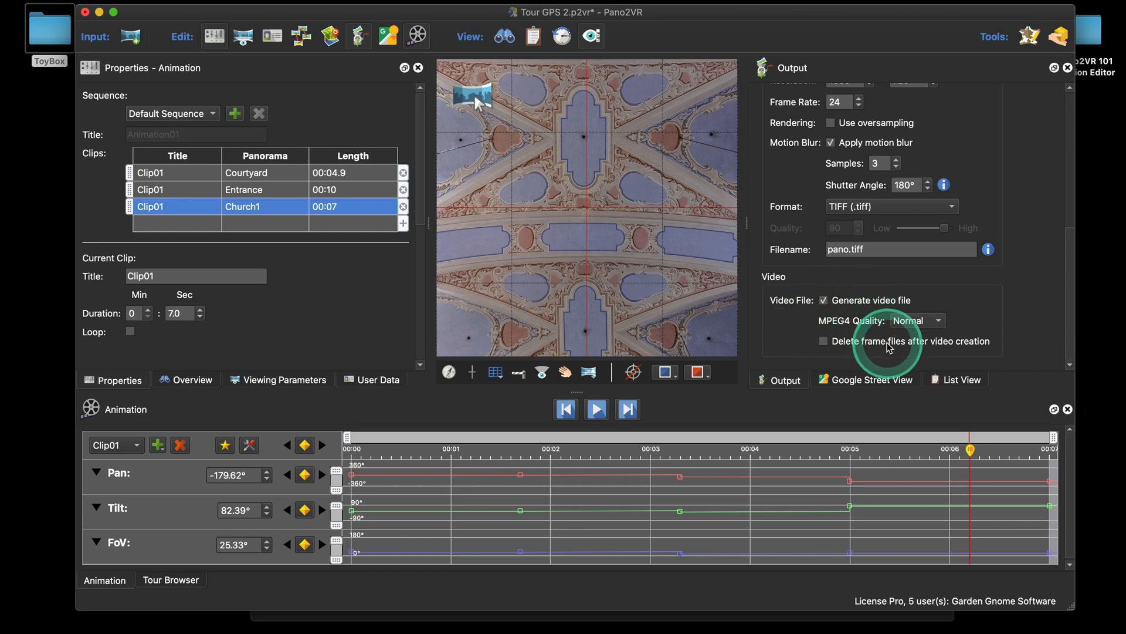
Keep the video's MPEG4 quality at Normal and enable deleting the frame files after video creation
click(927, 320)
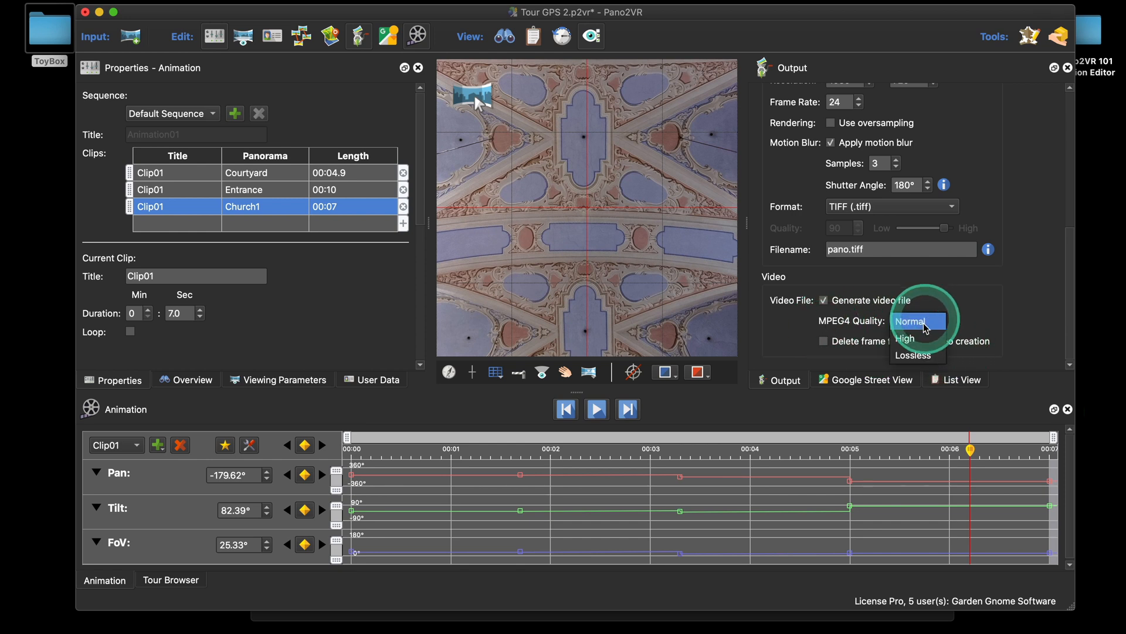
click(922, 361)
click(1017, 289)
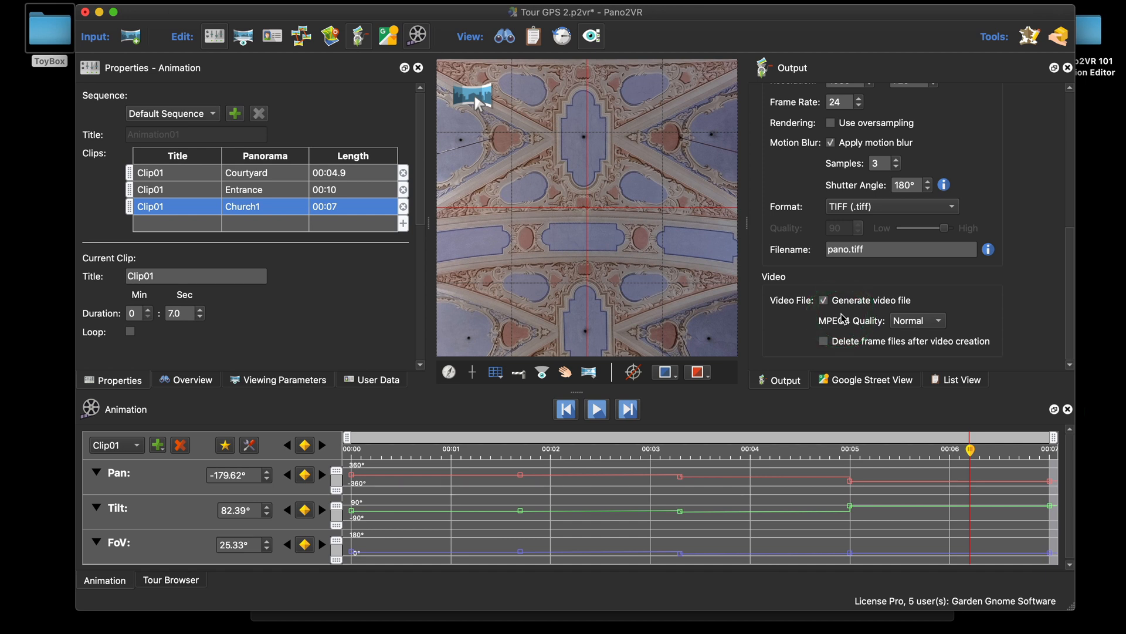
click(825, 344)
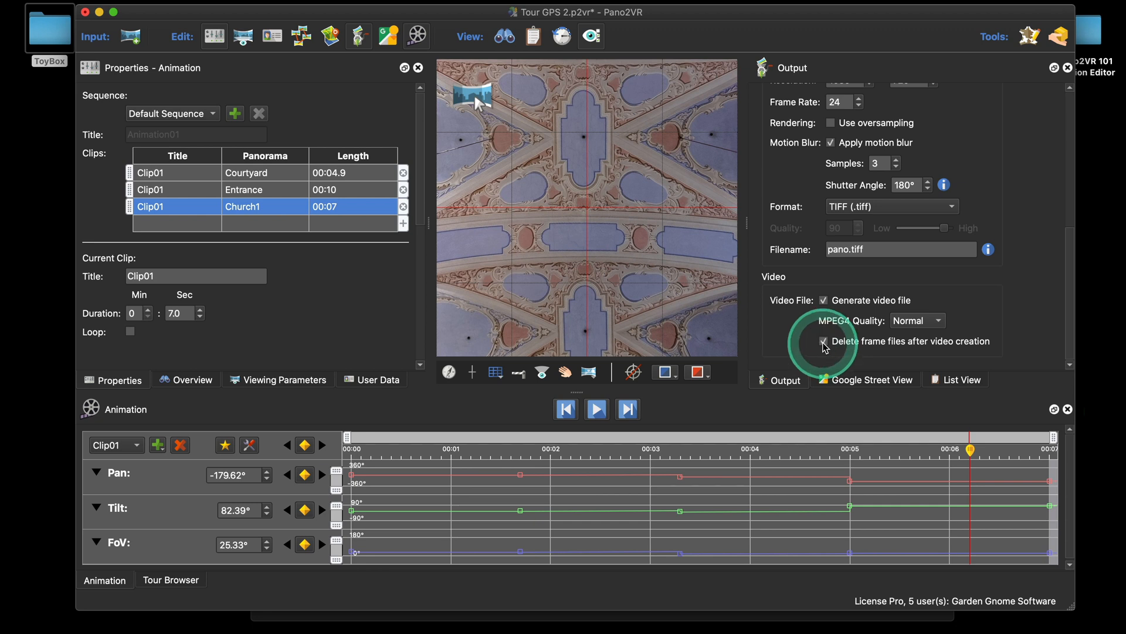
click(969, 246)
Start generating the video output and move the Render Animation dialog higher over the panorama preview
scroll(974, 242, up, 10)
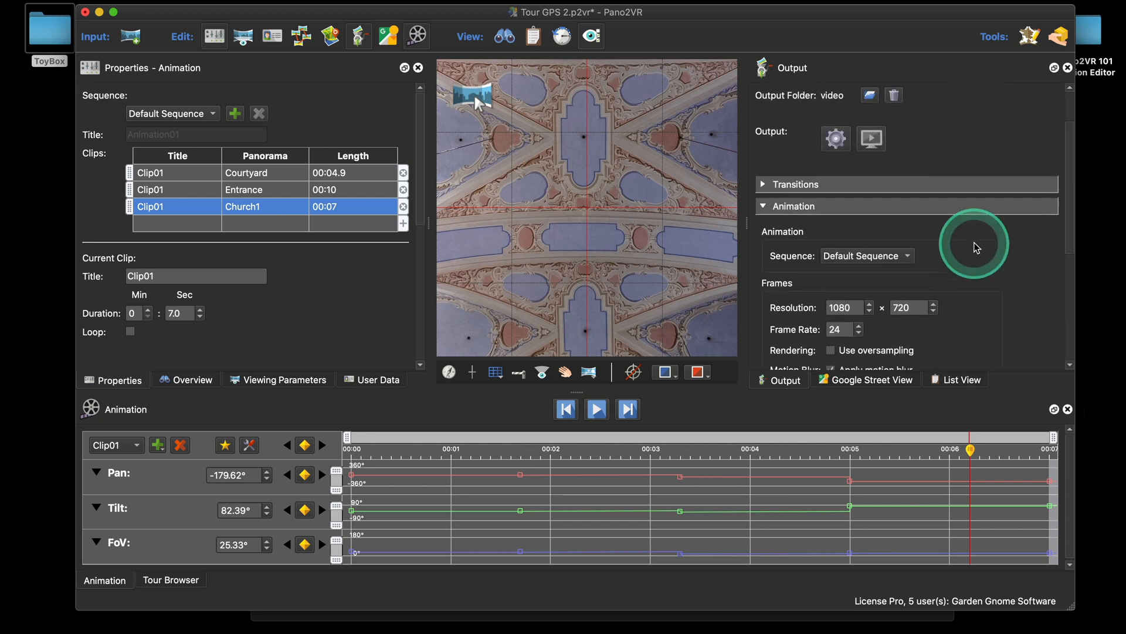
click(840, 216)
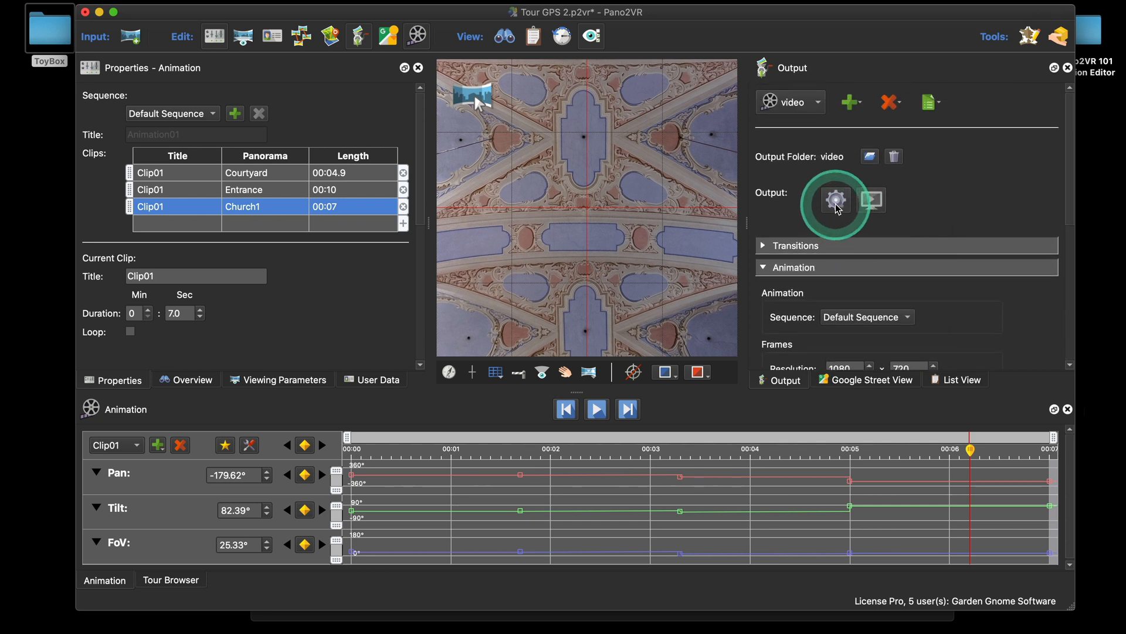
click(836, 203)
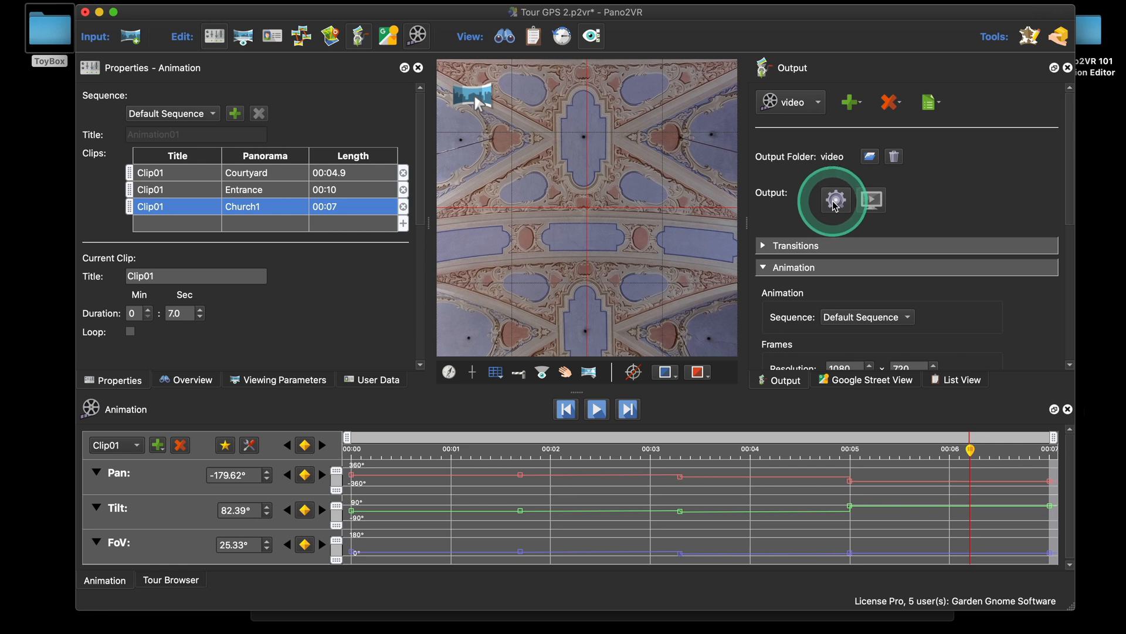
click(836, 203)
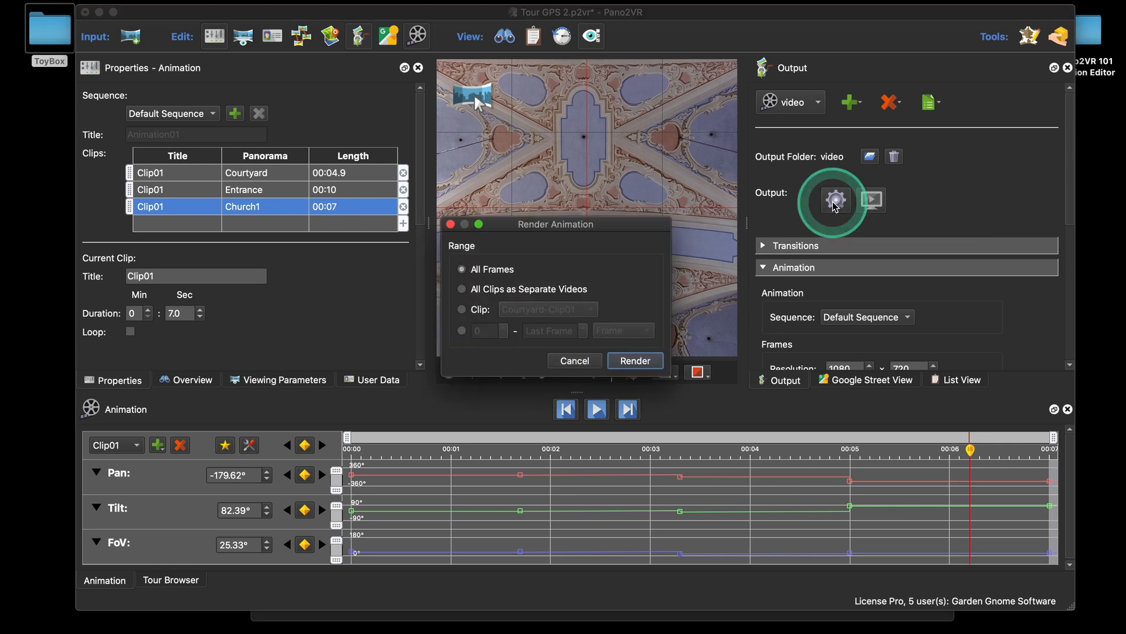
drag(616, 225, 621, 157)
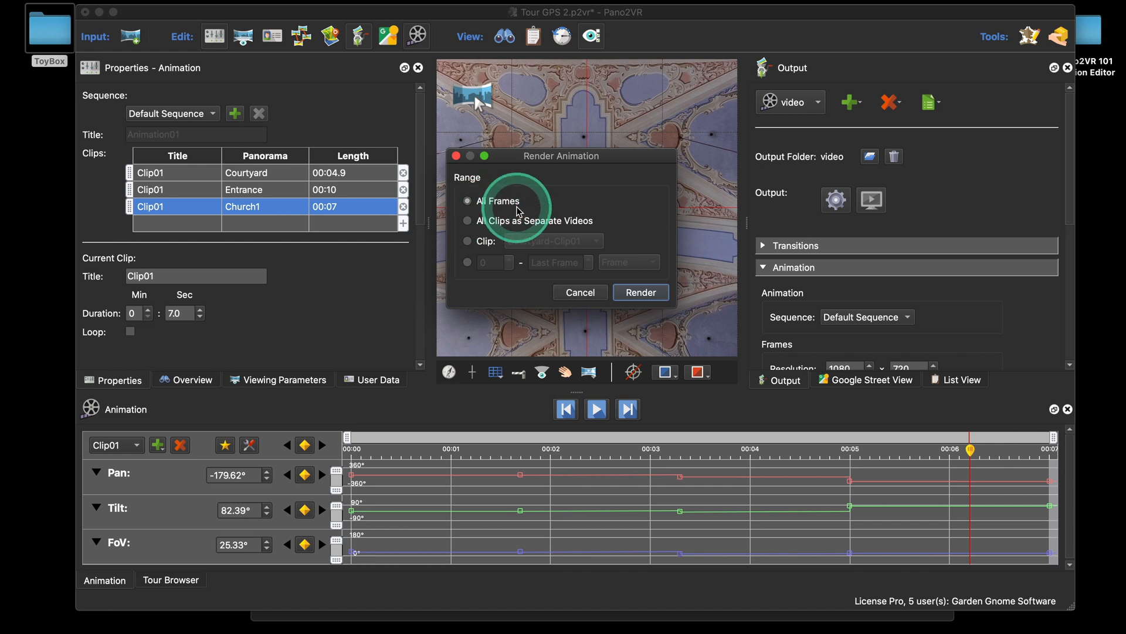
Try the render ranges for separate clip videos, a single clip, all frames, and a custom span from frame 0 to Last Frame
click(470, 220)
click(476, 240)
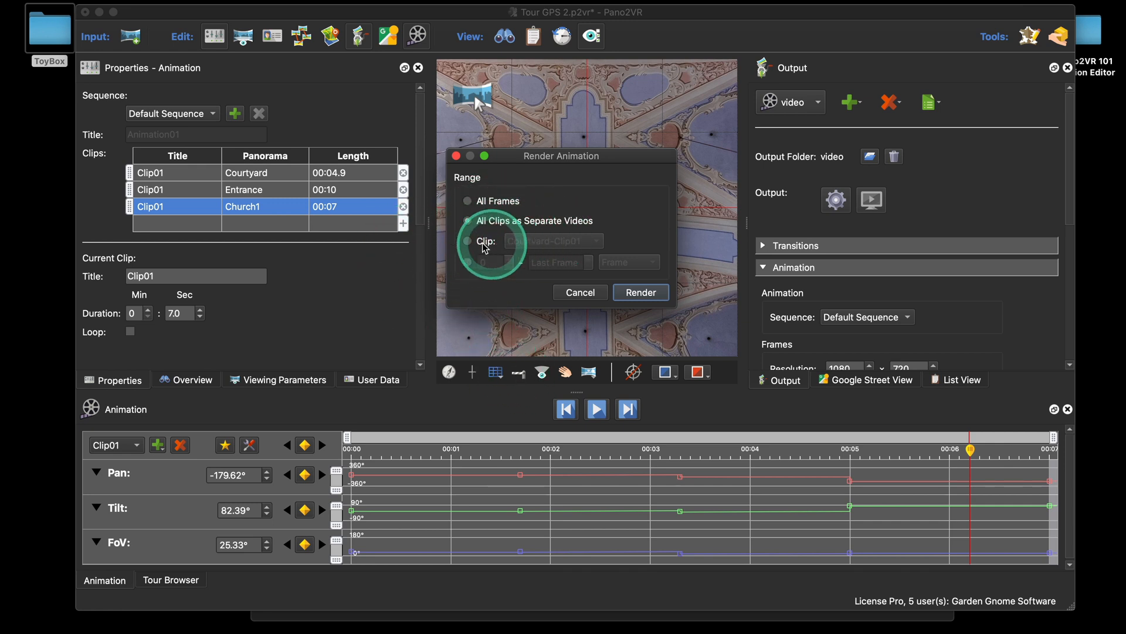
click(566, 241)
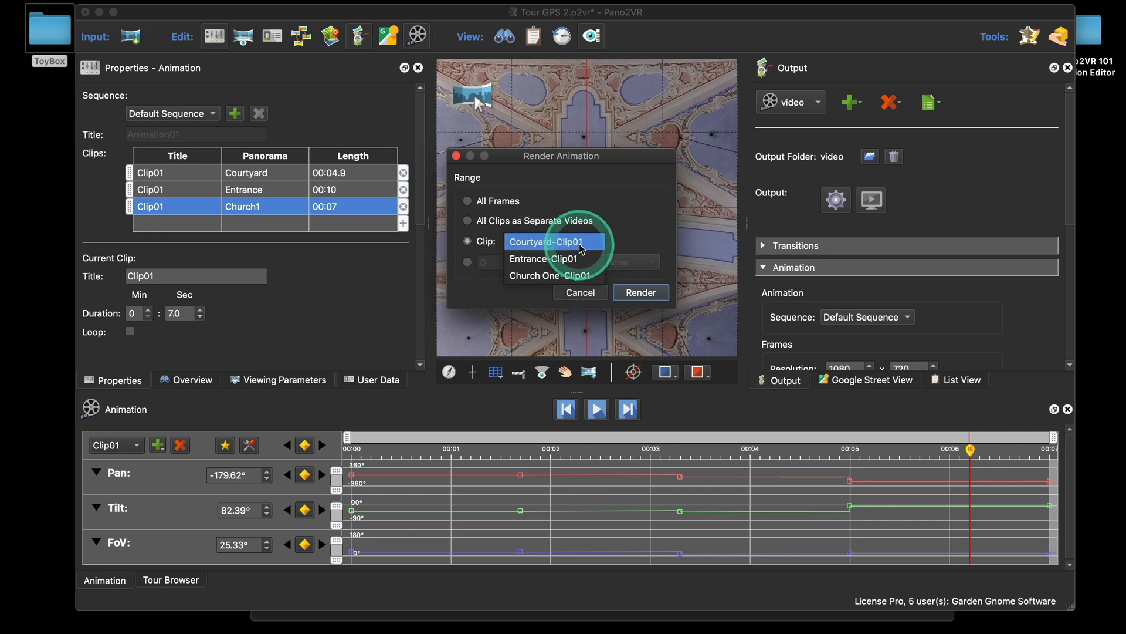
click(468, 245)
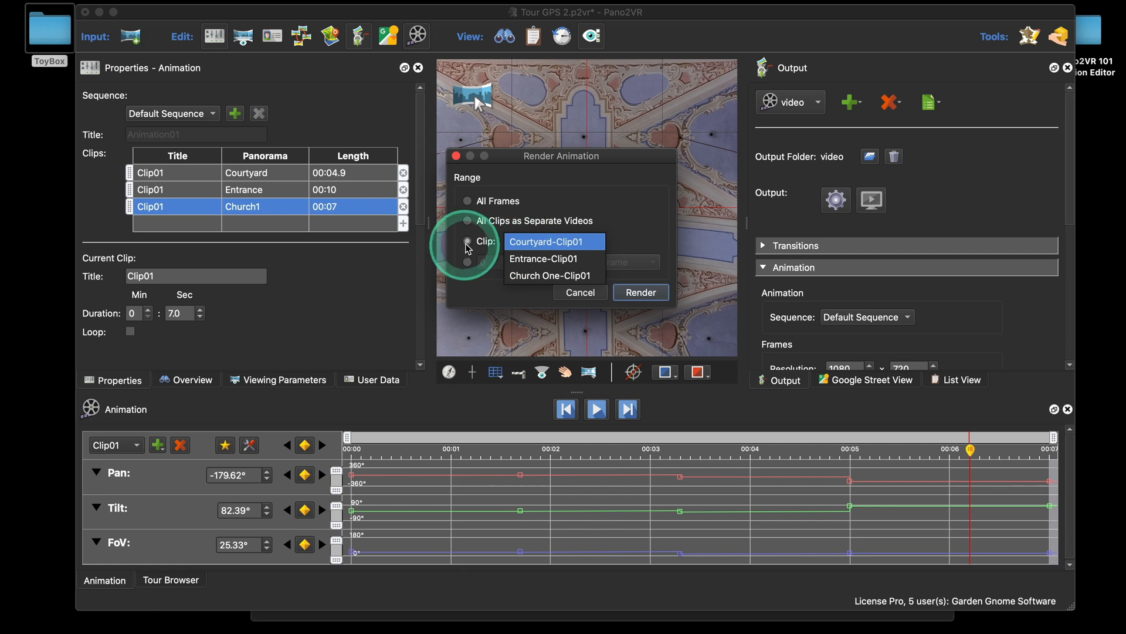
click(468, 220)
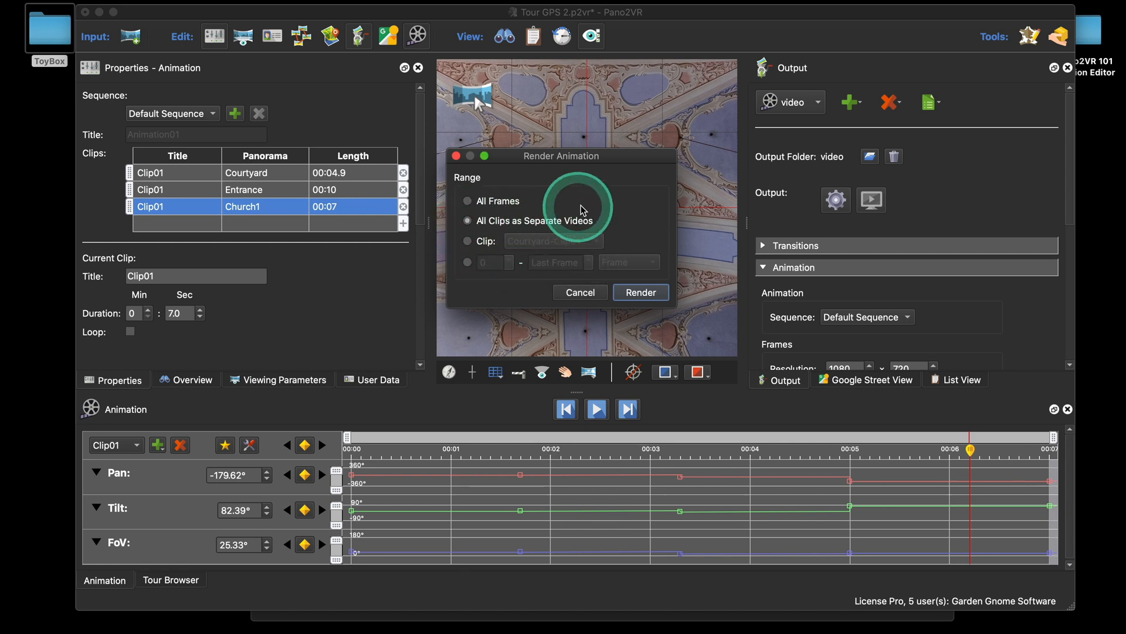
click(468, 201)
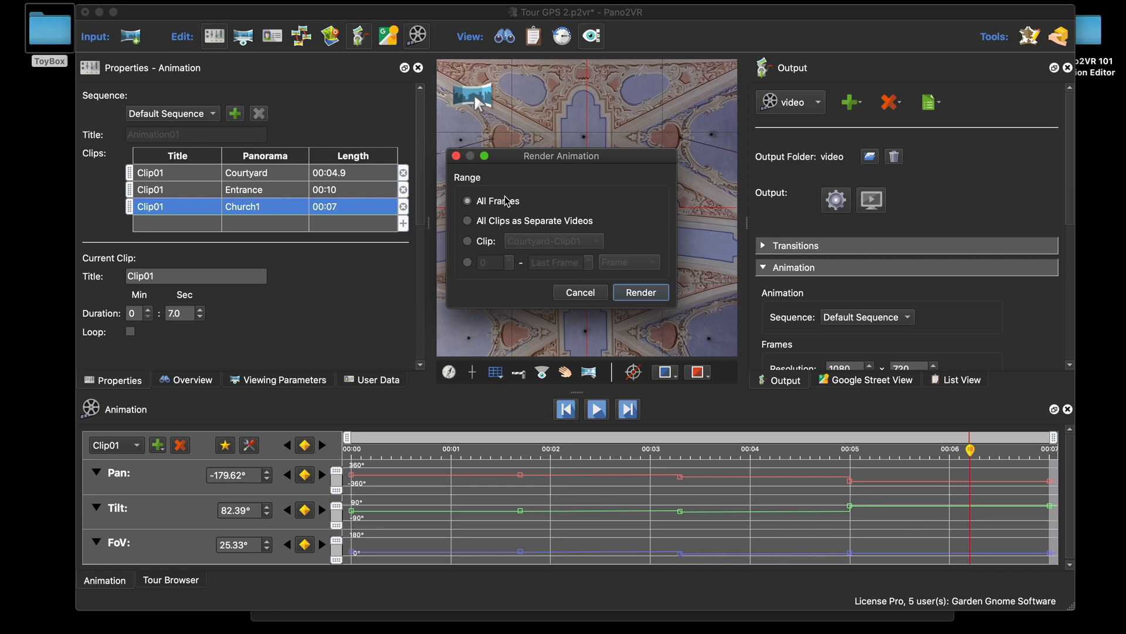
click(468, 262)
click(493, 262)
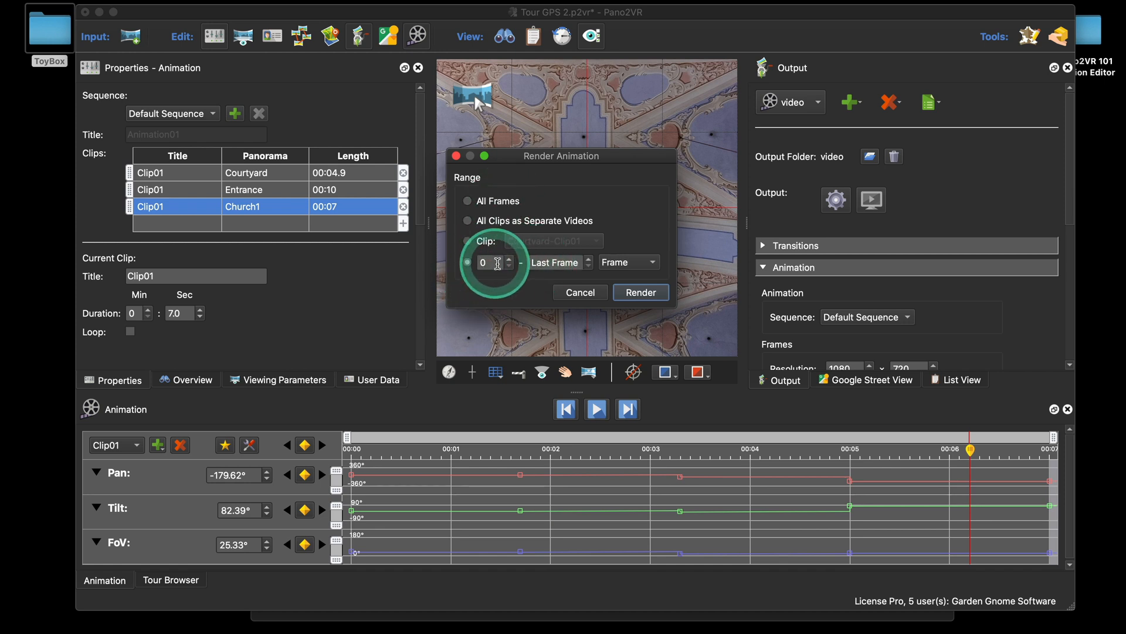
click(642, 293)
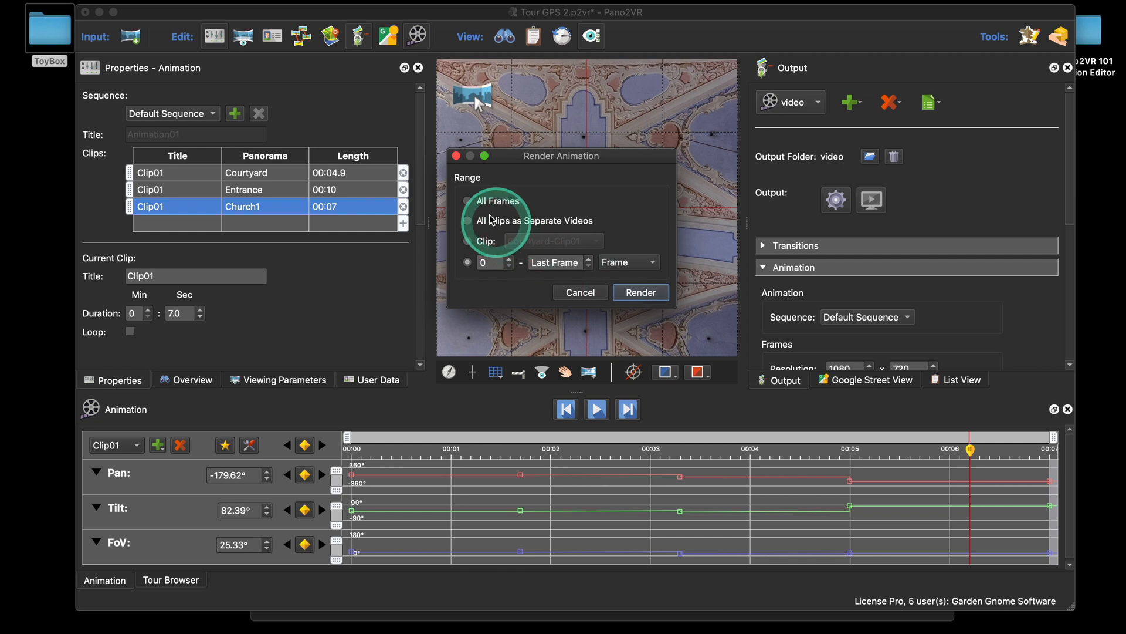
Render the animation with the range set to All Frames, and cancel the running render
click(467, 200)
click(637, 295)
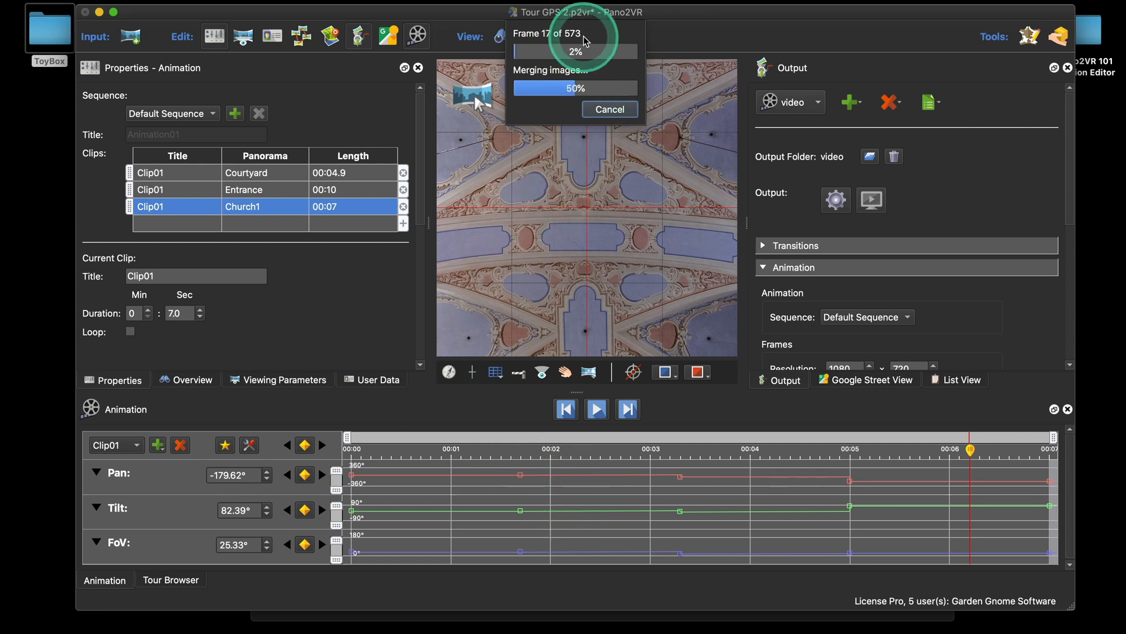
click(610, 109)
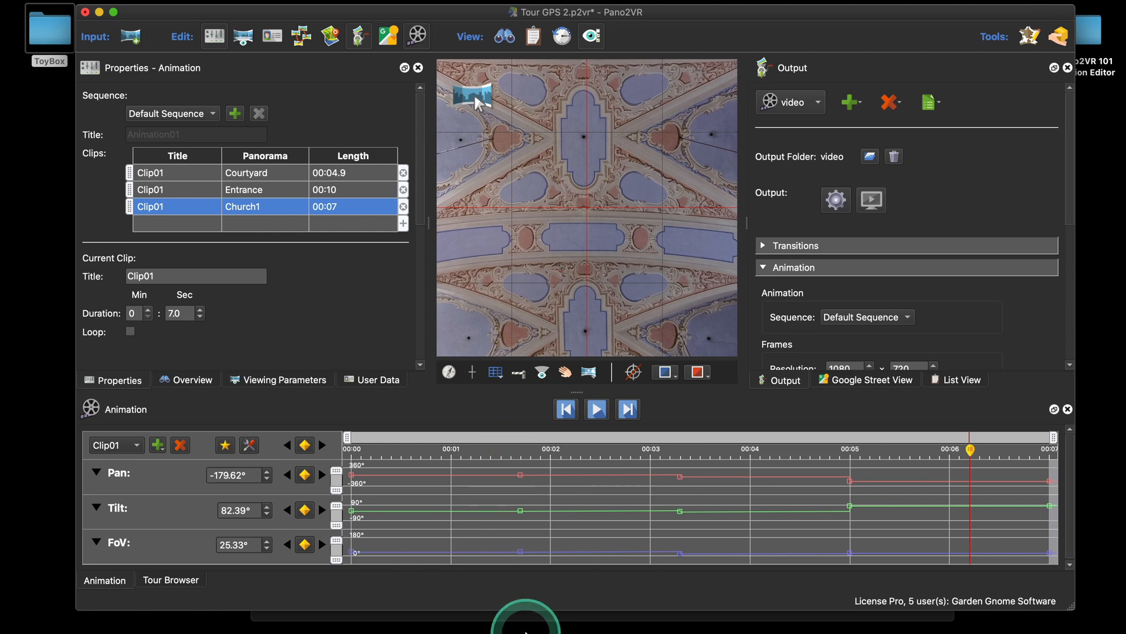
Switch to Safari and open the Pano2VR product page from the Garden Gnome home page
mouse_move(552, 619)
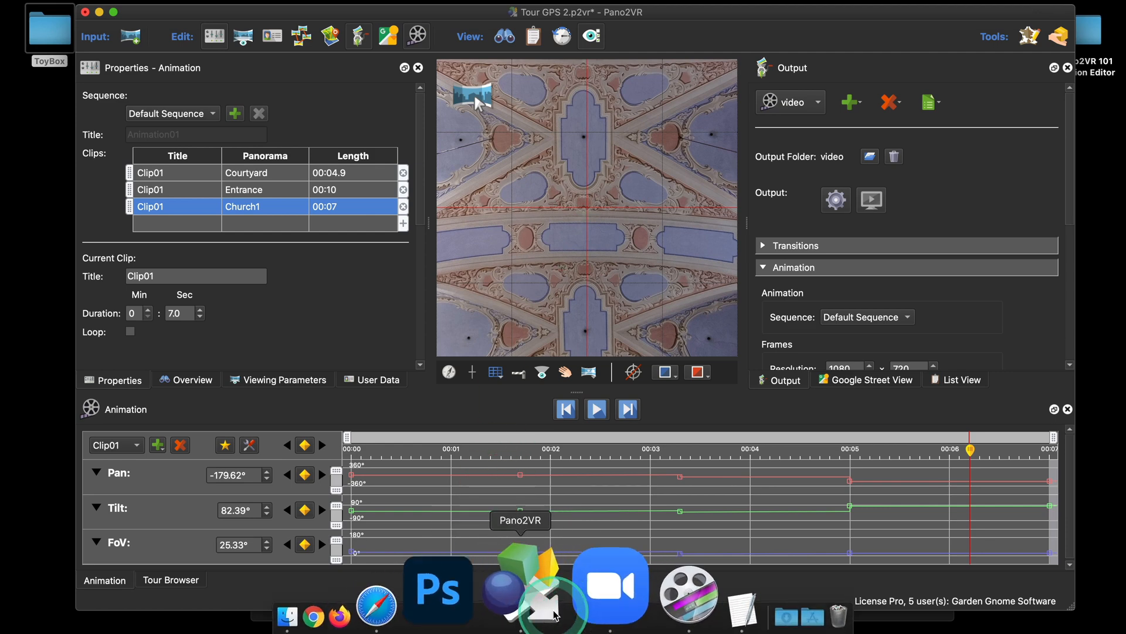
click(496, 598)
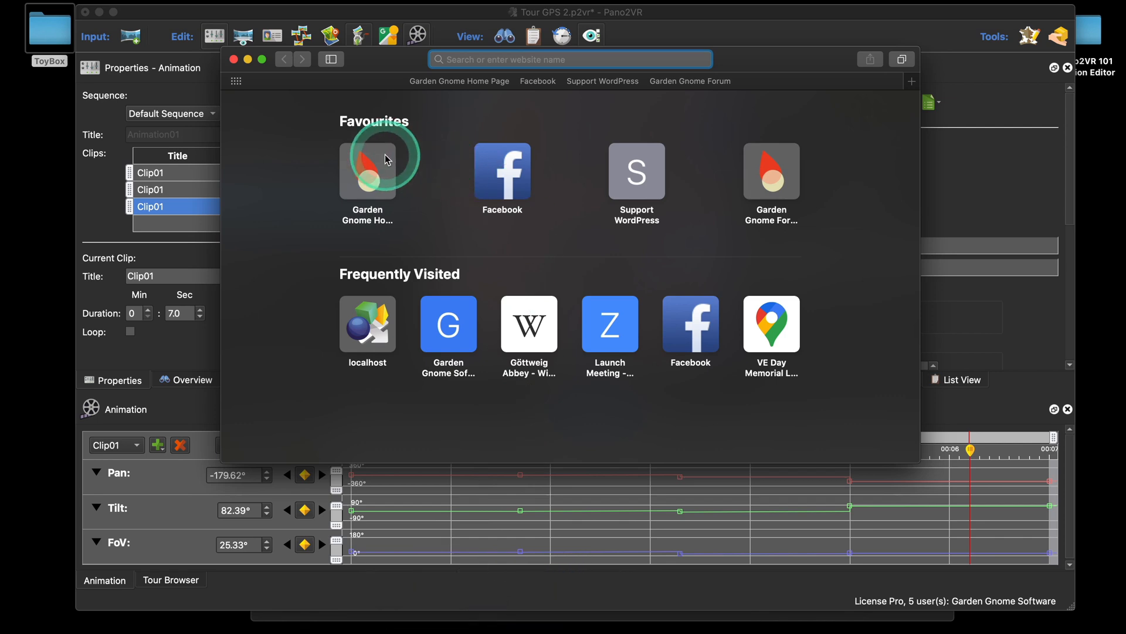
click(385, 154)
mouse_move(531, 116)
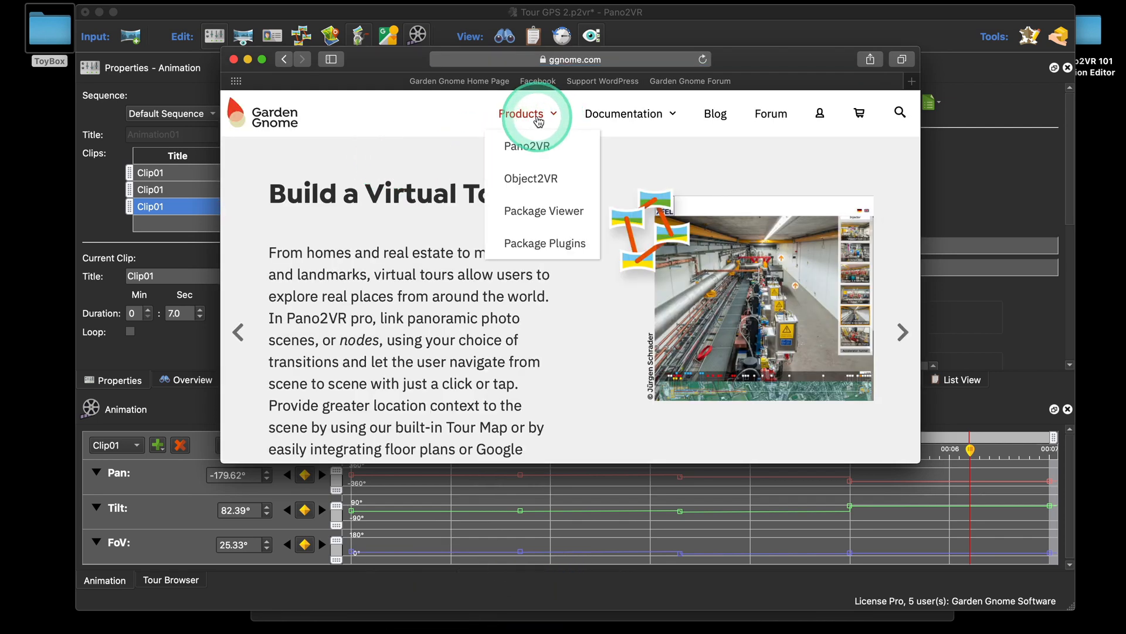
click(531, 145)
Find the Examples section of the product page and open the Gigapixel Image with Projections example
scroll(587, 270, down, 15)
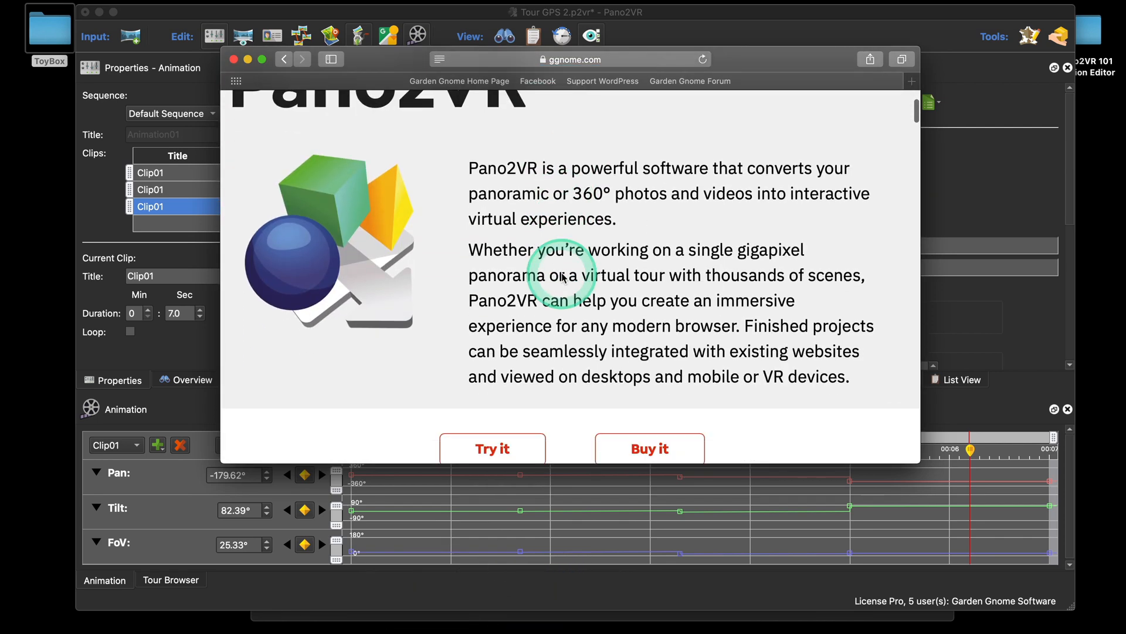
scroll(562, 277, down, 20)
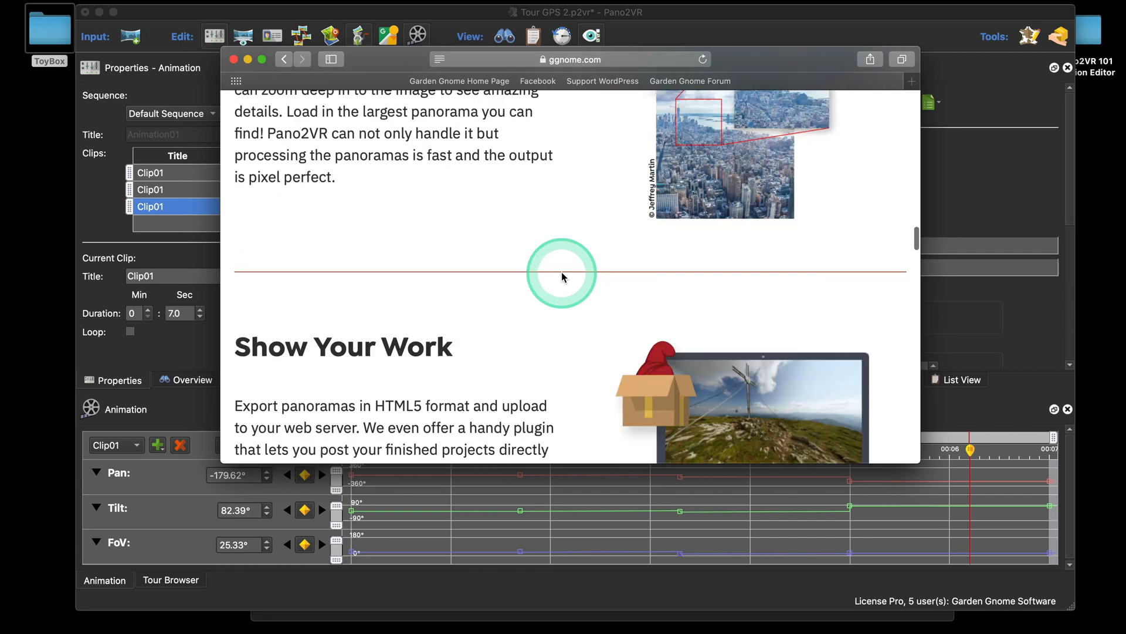
scroll(561, 276, down, 15)
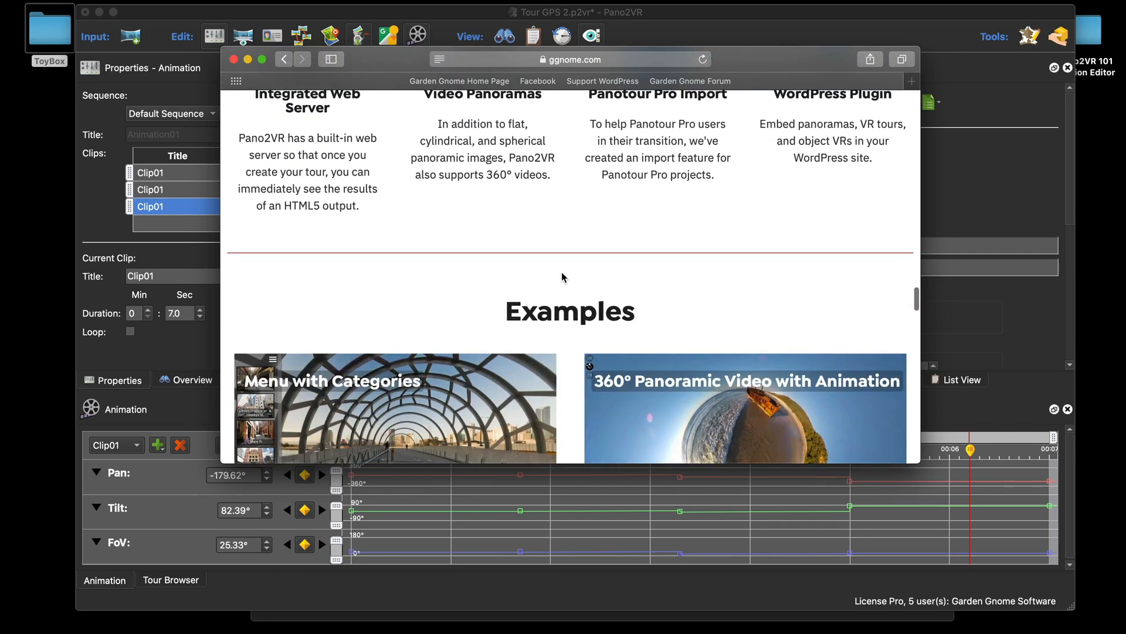
scroll(561, 273, down, 5)
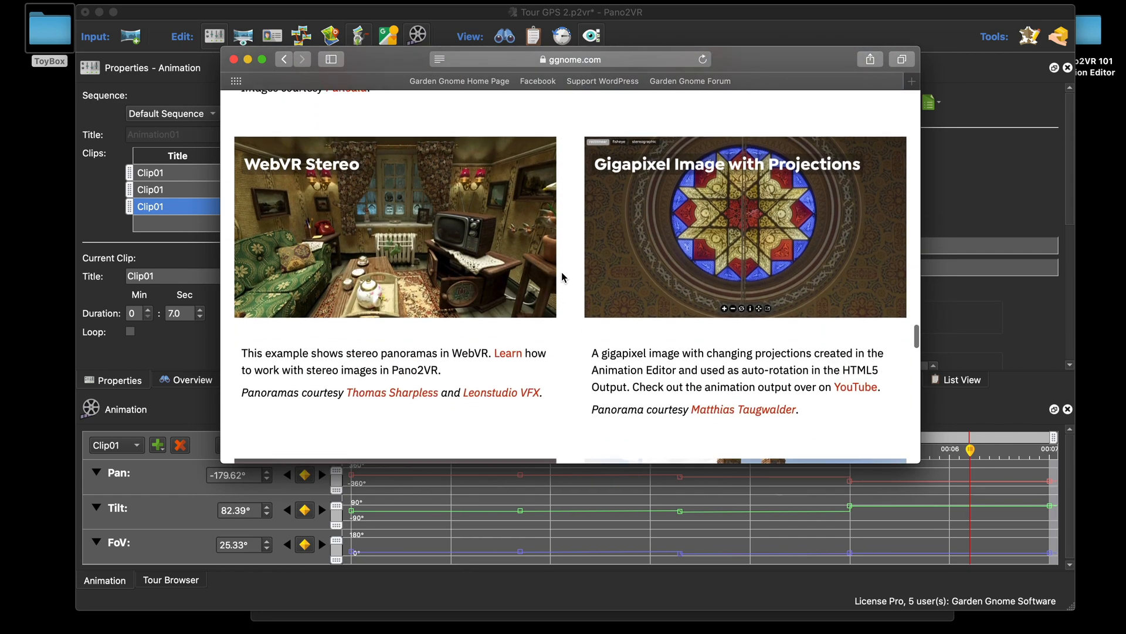
click(728, 229)
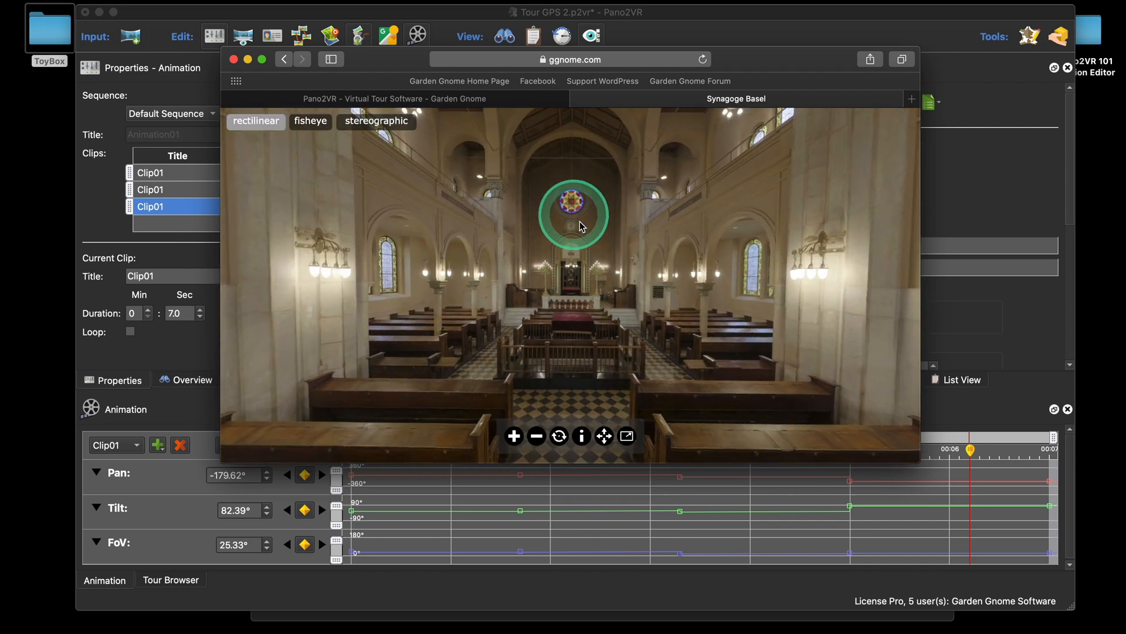
Look around the Synagoge Basel panorama and zoom in and out on its details
drag(612, 216, 550, 311)
scroll(613, 237, down, 5)
scroll(613, 237, up, 10)
scroll(614, 297, up, 5)
scroll(618, 276, up, 5)
scroll(618, 276, down, 10)
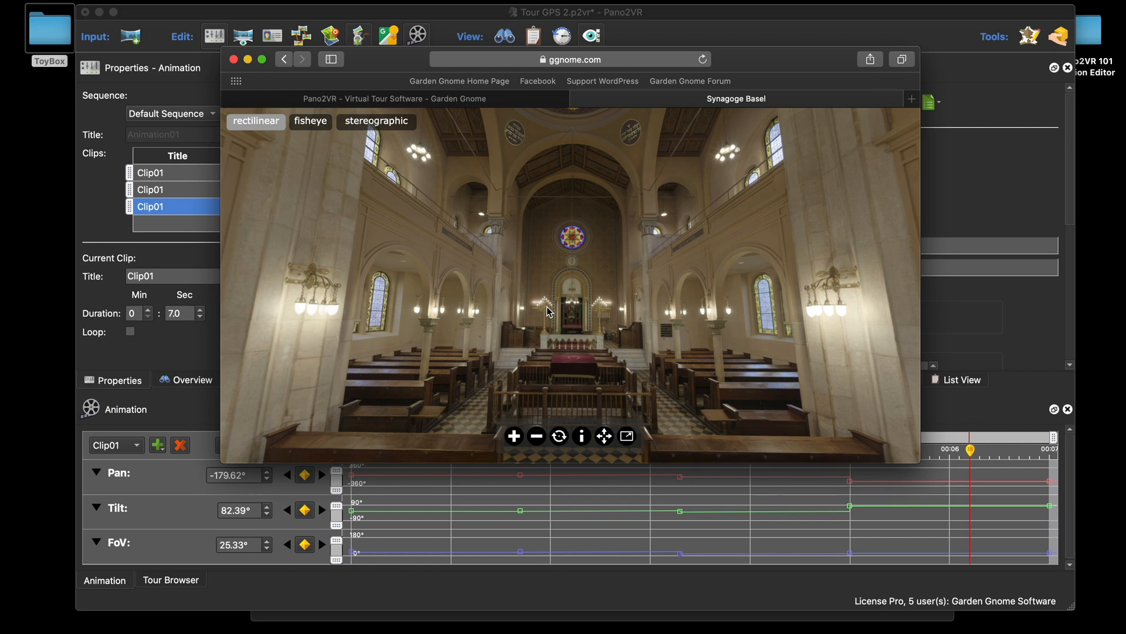
Play the Synagoge Basel example's auto-rotation animation and close the browser window
click(560, 436)
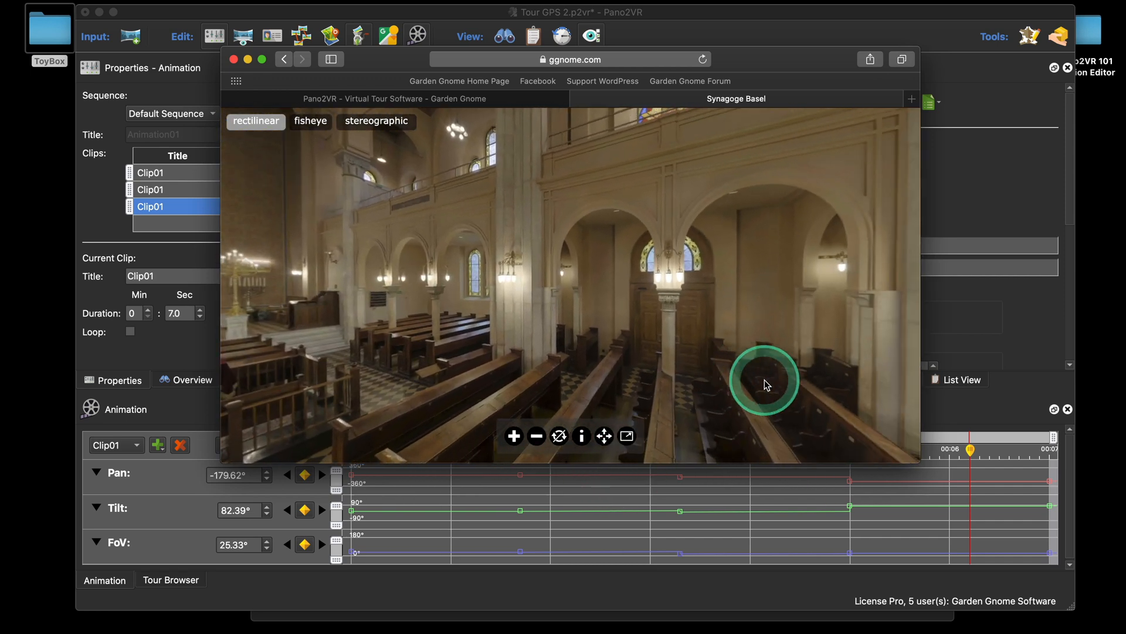
drag(765, 380, 765, 380)
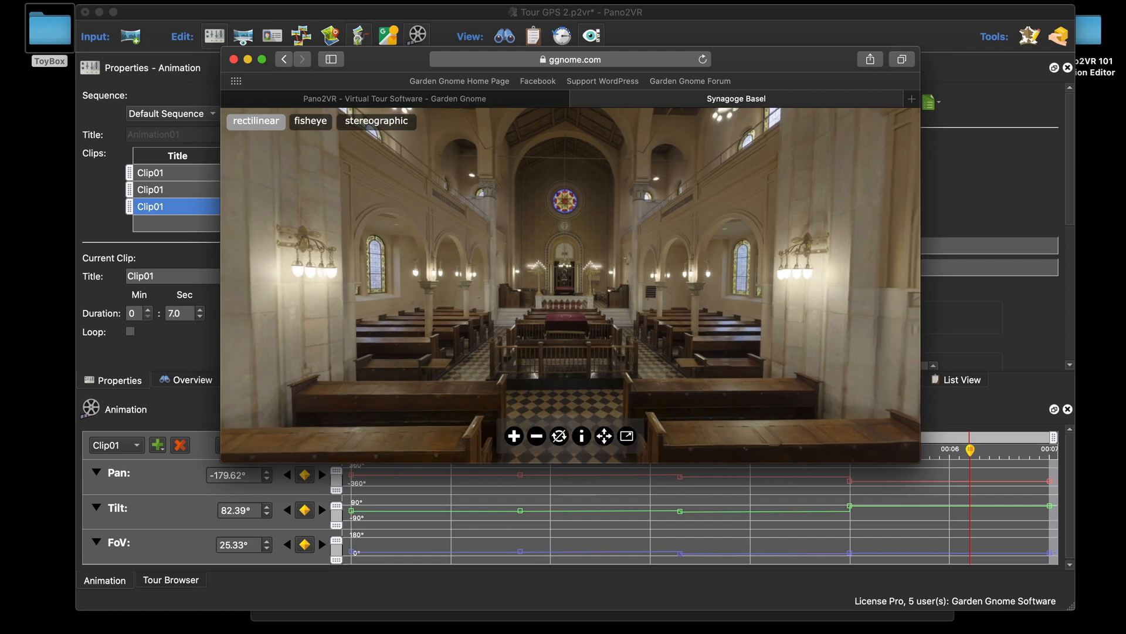
click(356, 205)
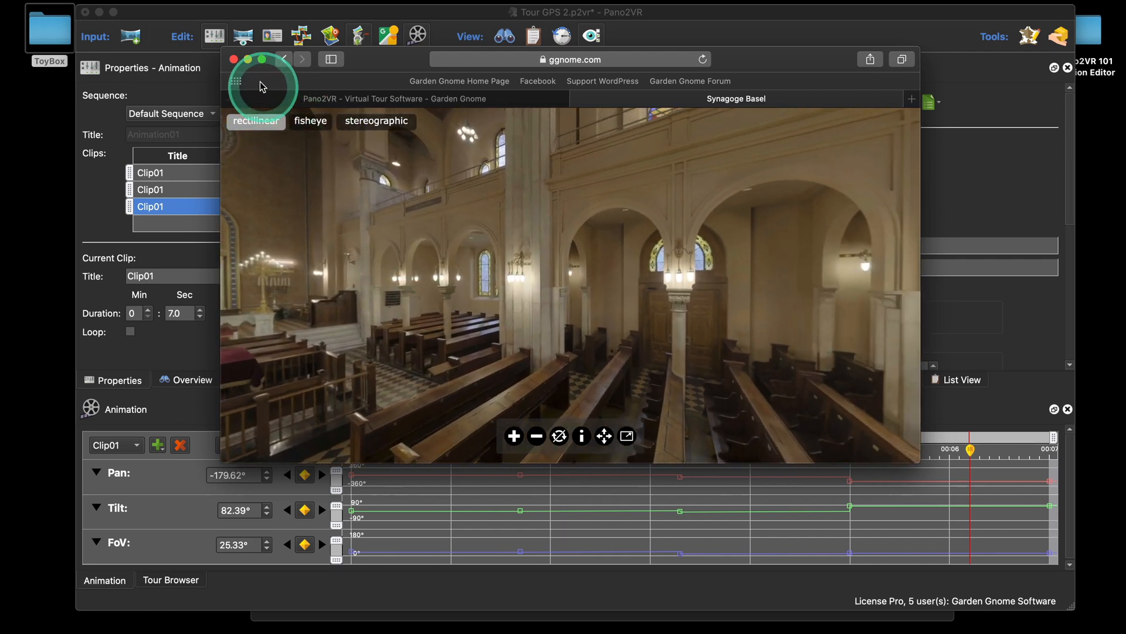
click(233, 59)
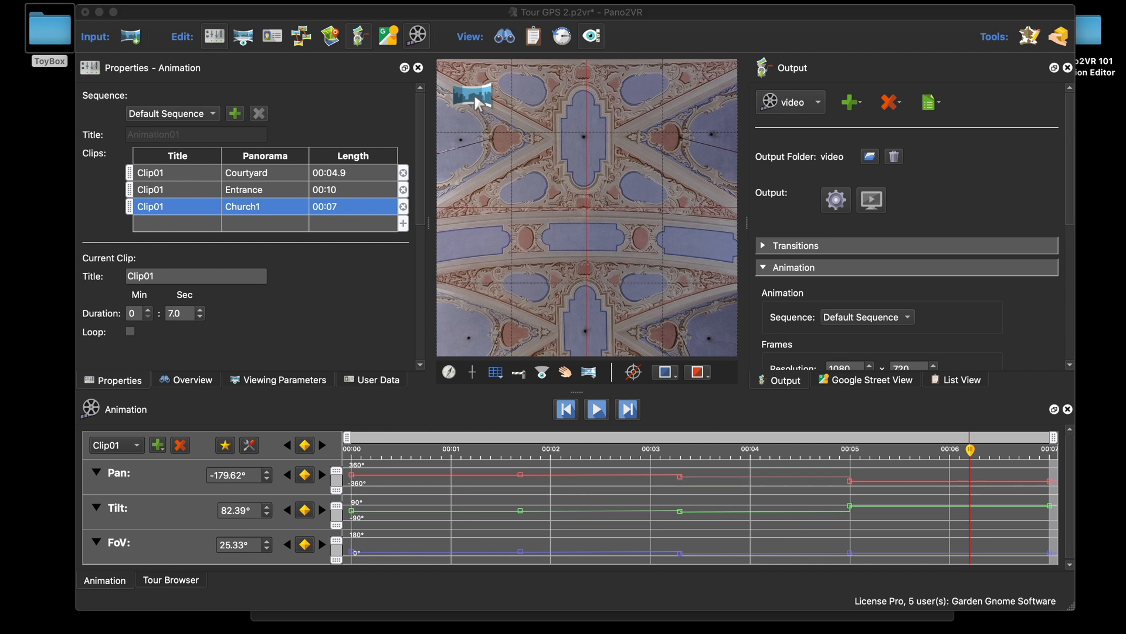
Check the available animation sequences, keep Default Sequence selected, and show the tour's panoramas in the Tour Browser
scroll(789, 450, down, 1)
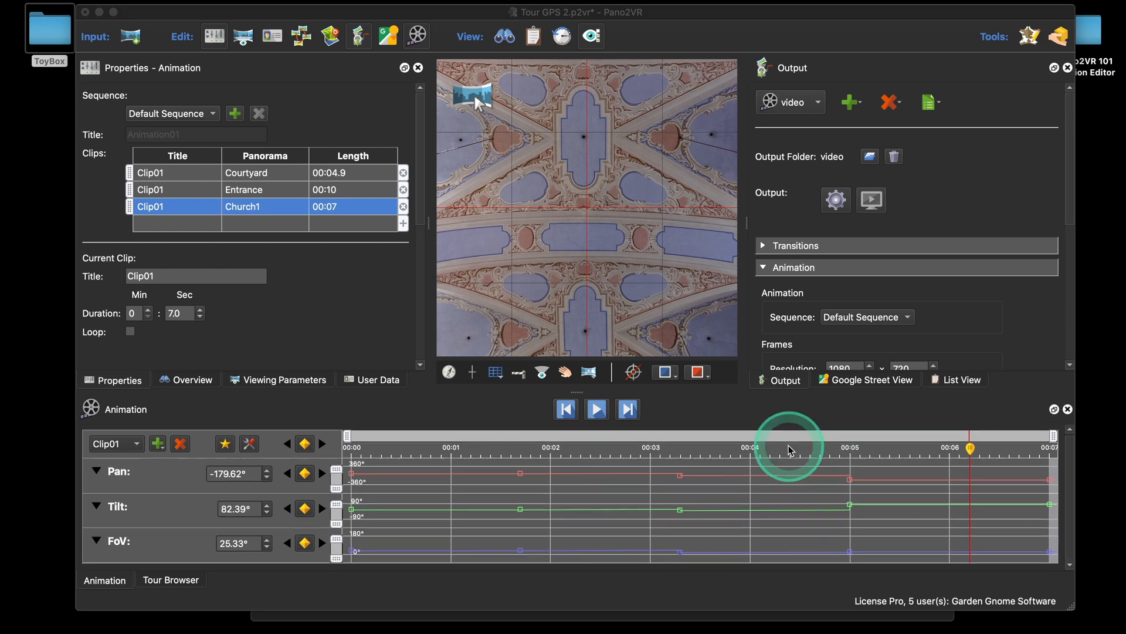
click(574, 395)
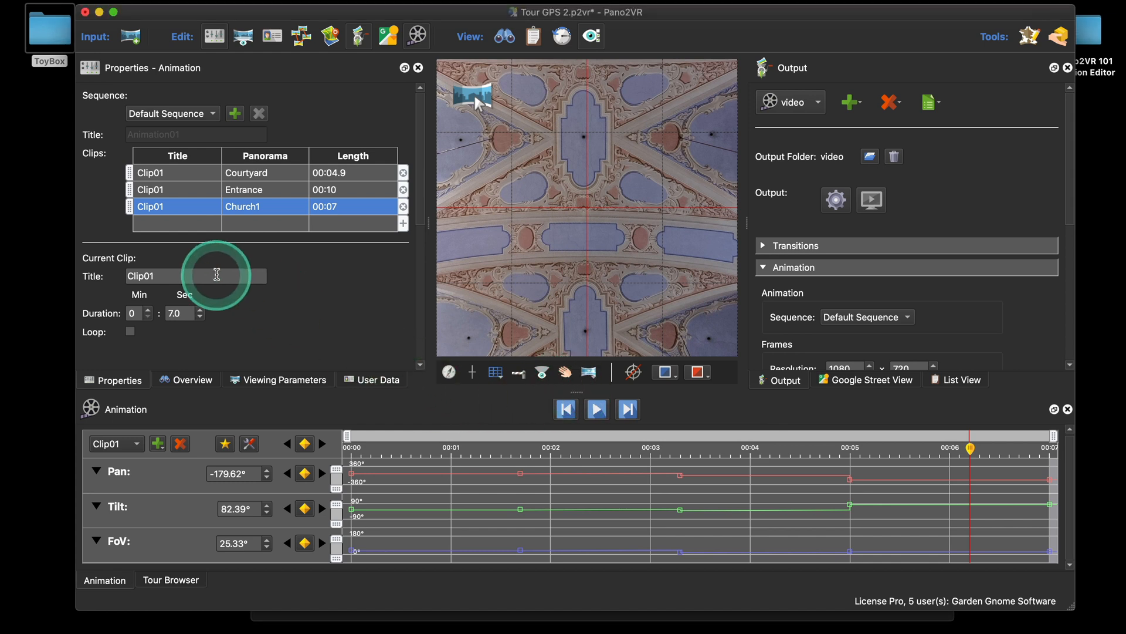
click(188, 113)
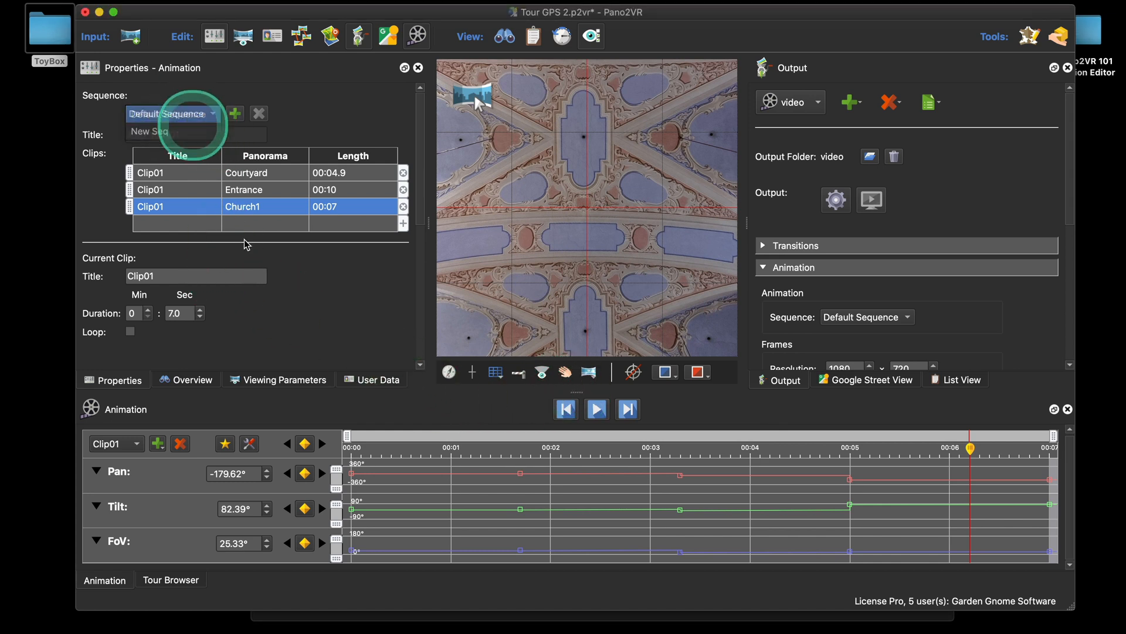
click(170, 113)
click(582, 386)
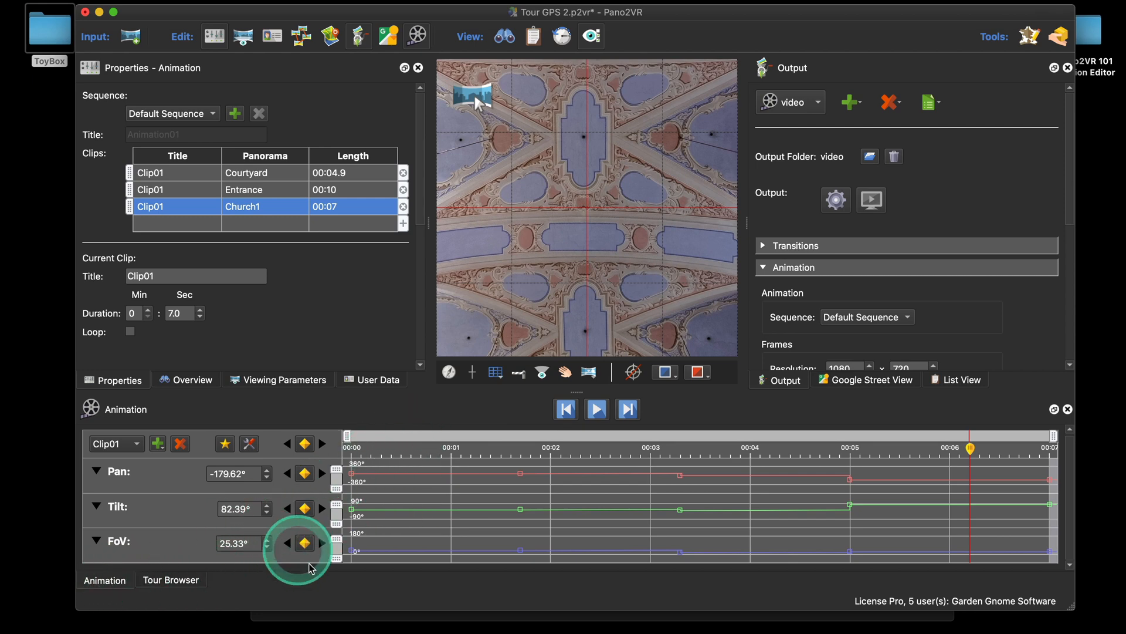
click(170, 581)
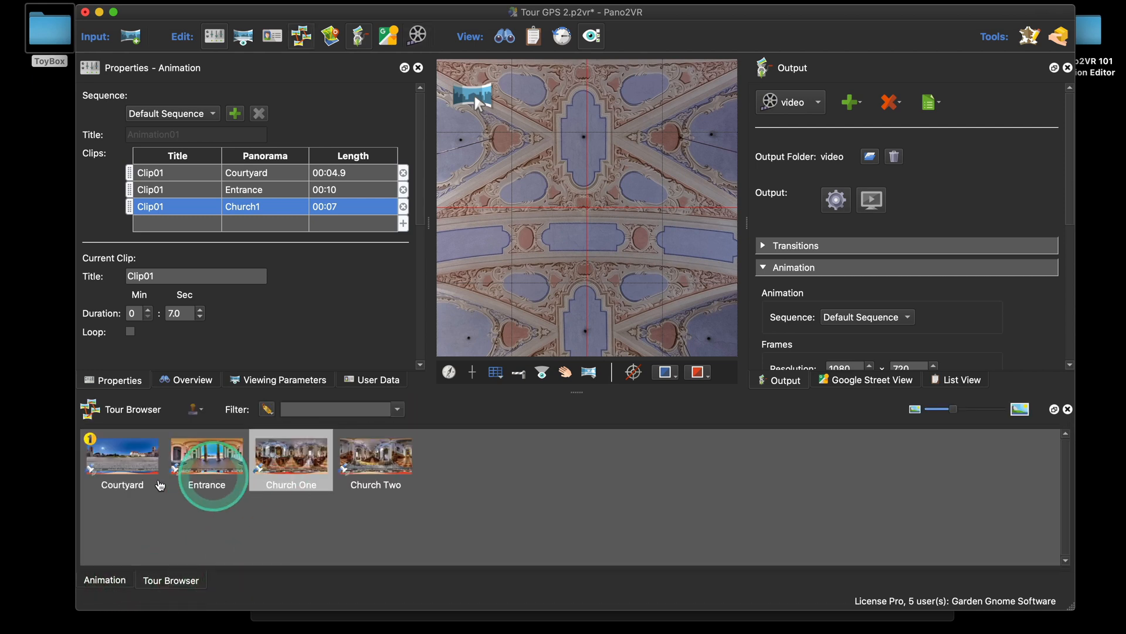
Show the Courtyard panorama's Clip01 in the animation timeline and select the keyframes of all tracks at 00:02 and 00:04
click(123, 464)
click(117, 581)
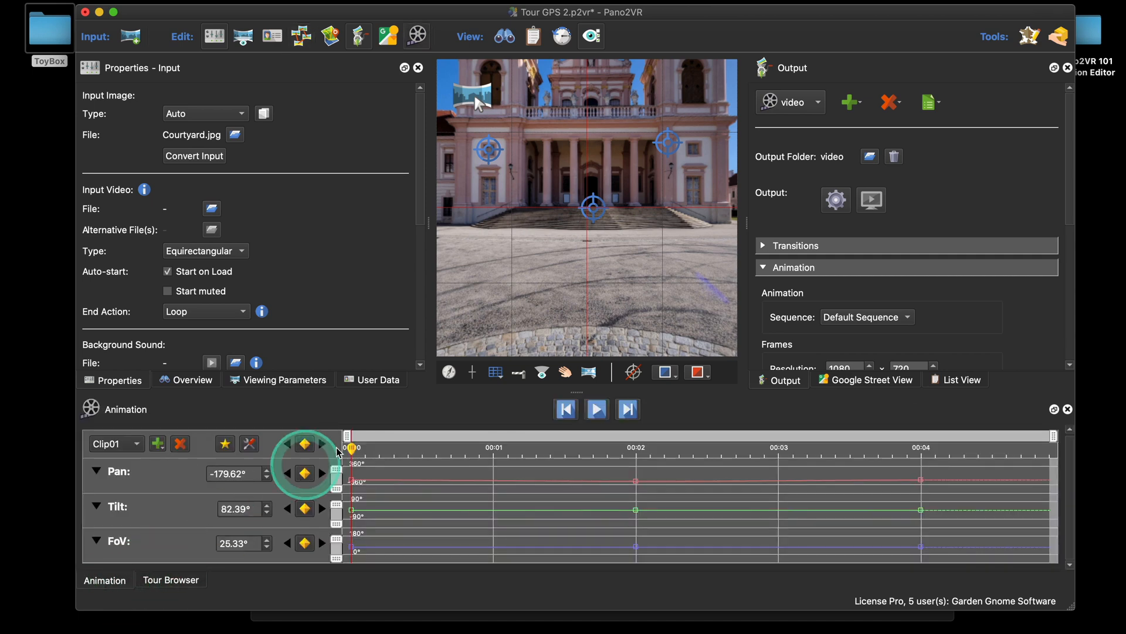
click(635, 480)
key(Delete)
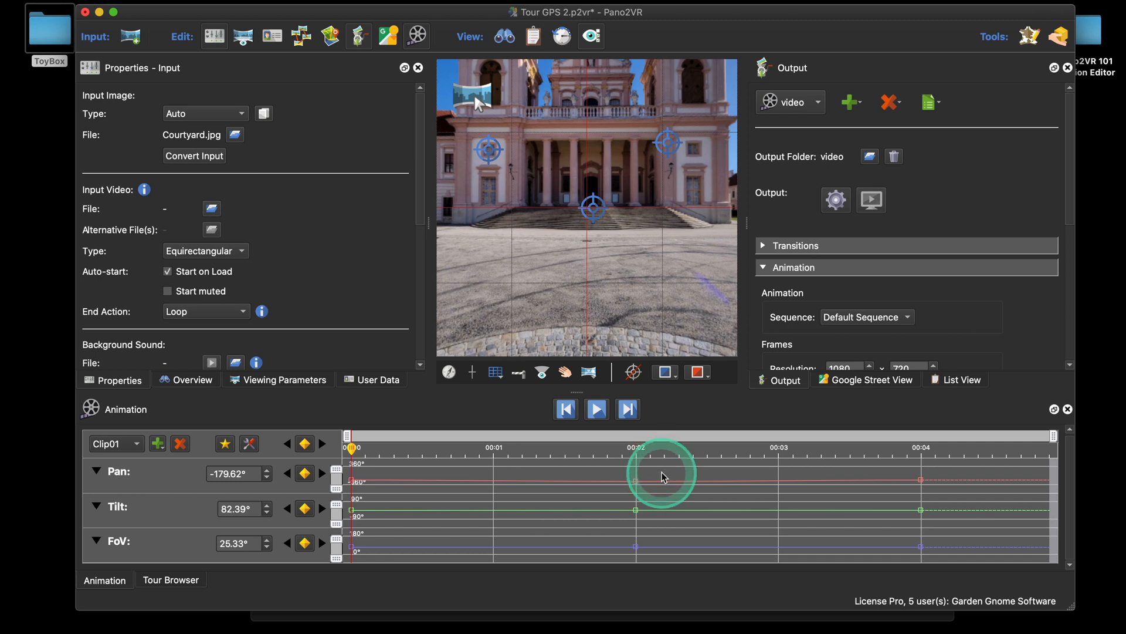
drag(626, 473, 955, 558)
click(922, 480)
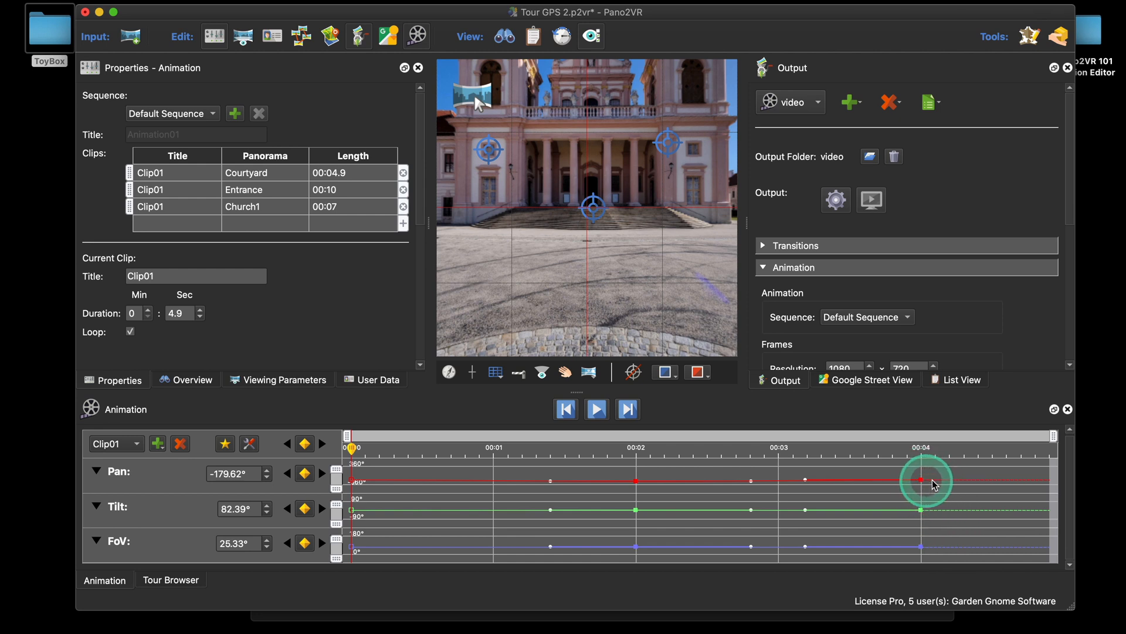
mouse_move(932, 481)
mouse_down()
mouse_move(967, 481)
mouse_move(921, 481)
mouse_up()
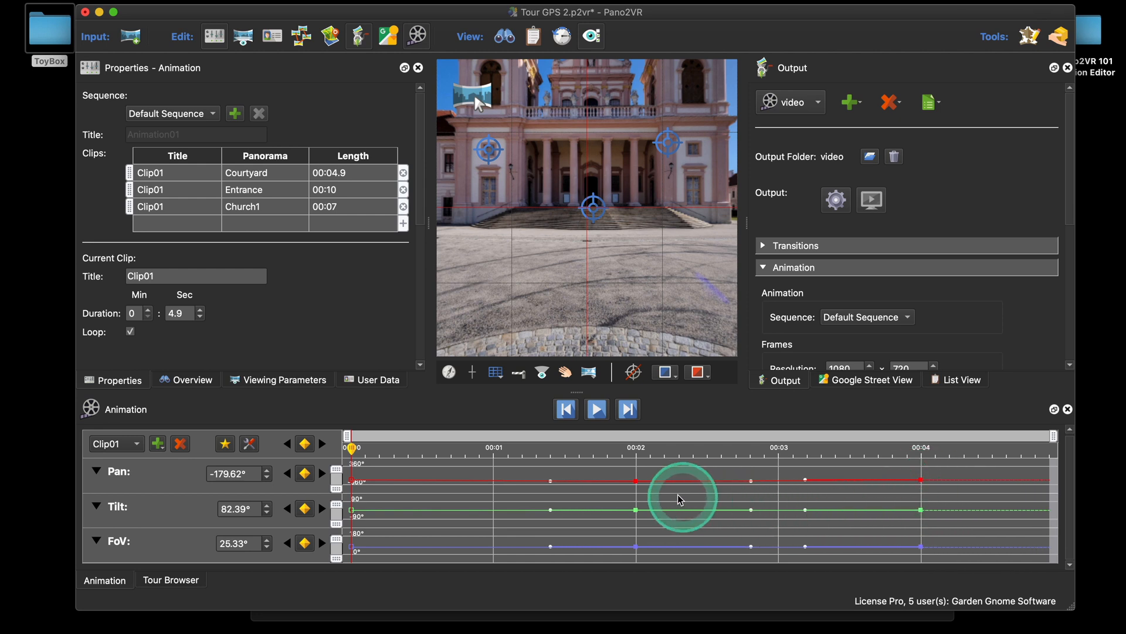
Nudge the Courtyard clip's Pan keyframe at 00:02 and check the interpolation types available for it
click(636, 481)
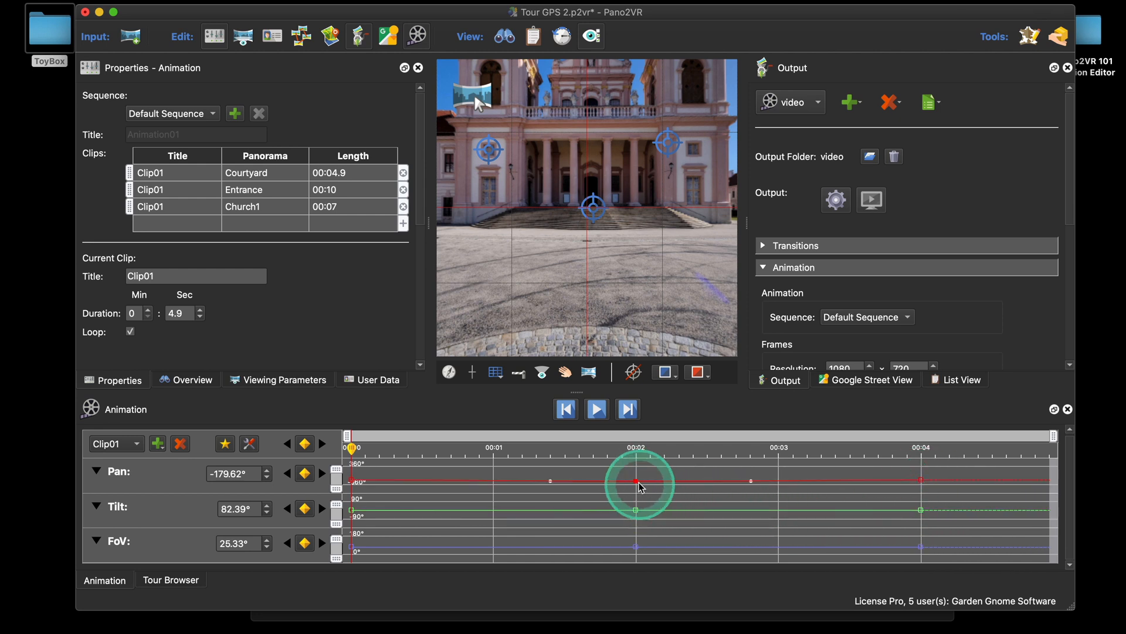
mouse_move(639, 483)
mouse_down()
mouse_move(690, 480)
mouse_move(638, 479)
mouse_up()
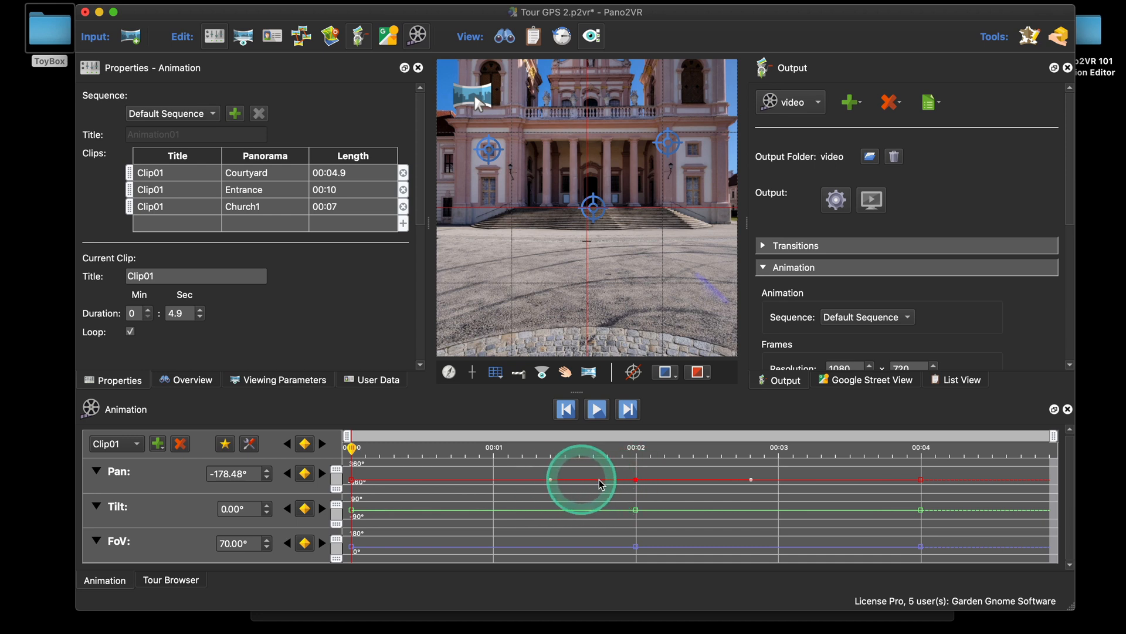
right_click(637, 482)
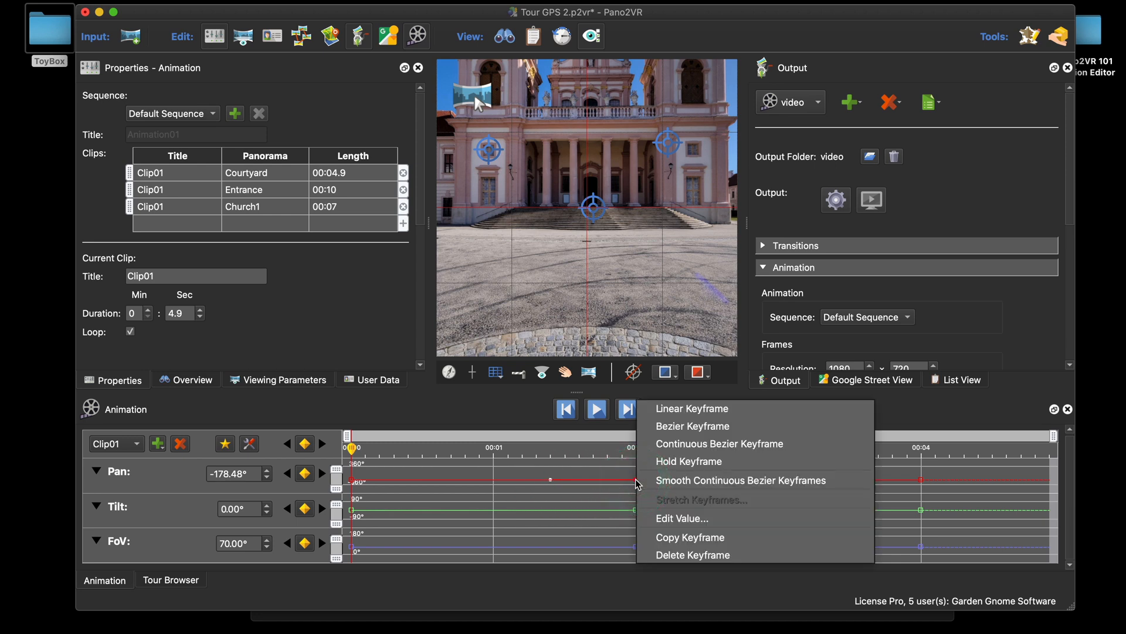
click(554, 474)
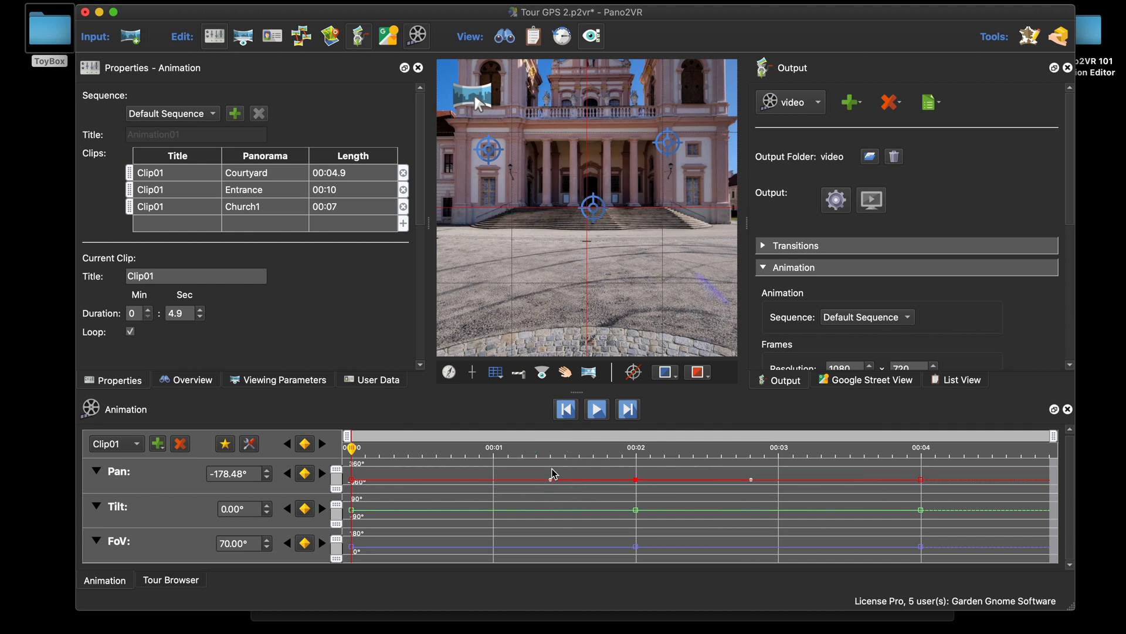
click(636, 480)
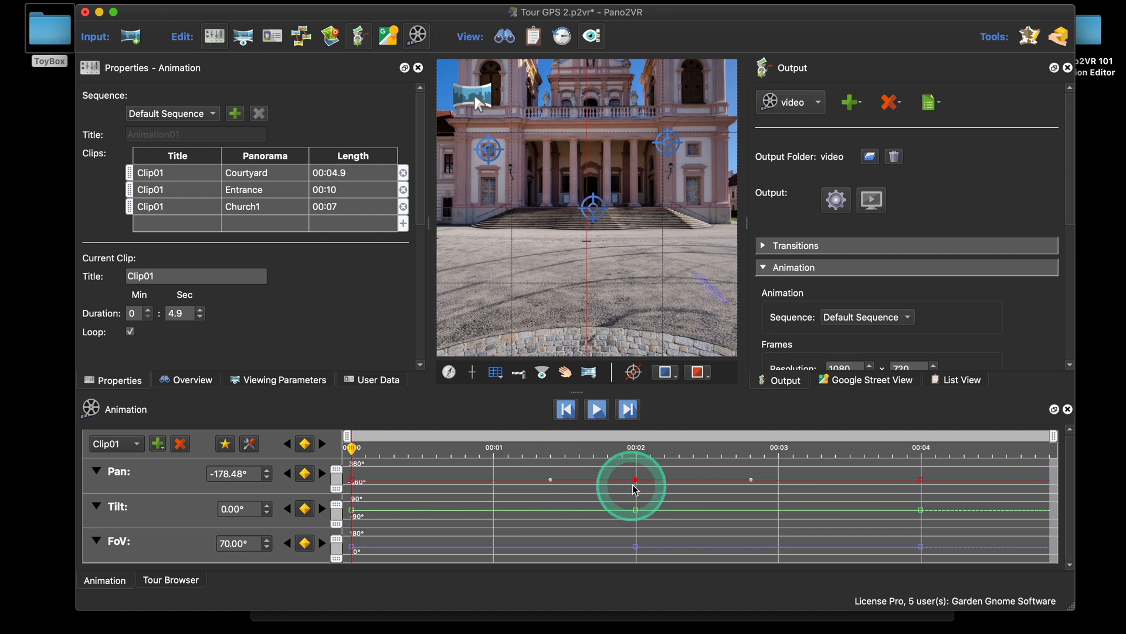
Convert the Tilt keyframe at 00:02 to a Bezier keyframe and shorten both handles to sit just above it
click(636, 509)
mouse_move(634, 510)
mouse_down()
mouse_move(635, 500)
mouse_move(635, 511)
mouse_up()
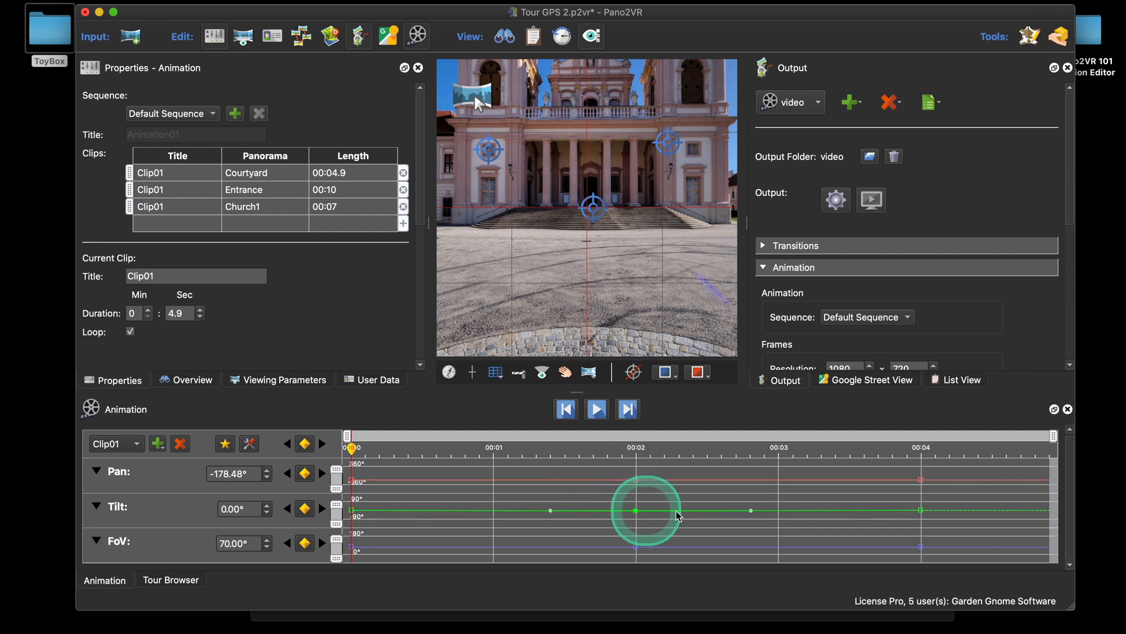
drag(751, 512, 641, 515)
right_click(640, 515)
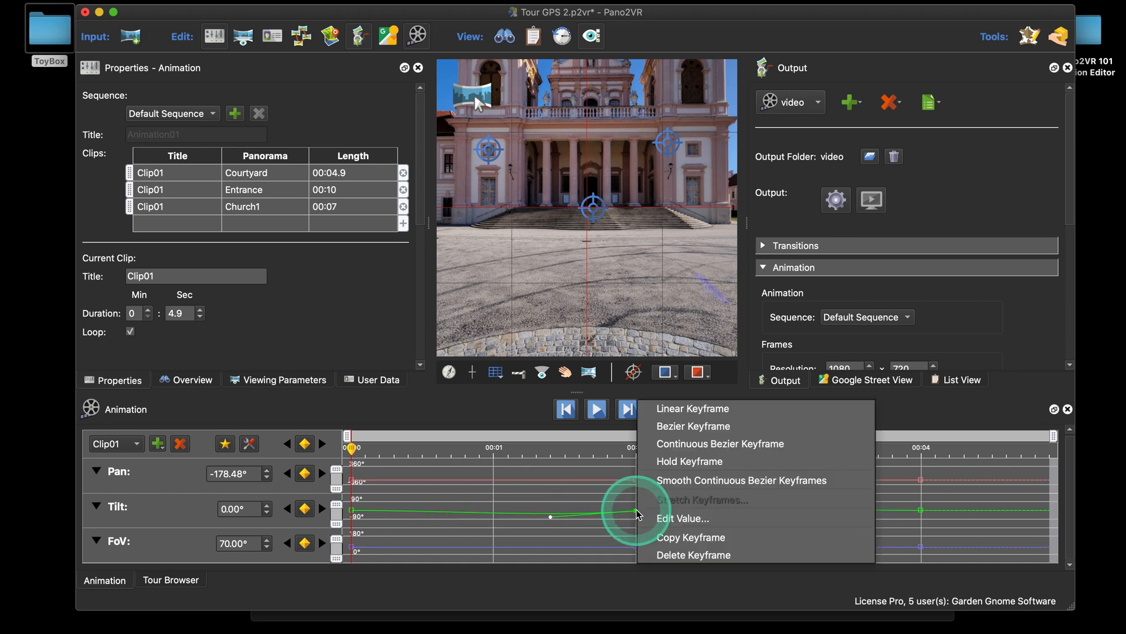
click(694, 426)
drag(560, 524, 623, 506)
drag(693, 506, 689, 506)
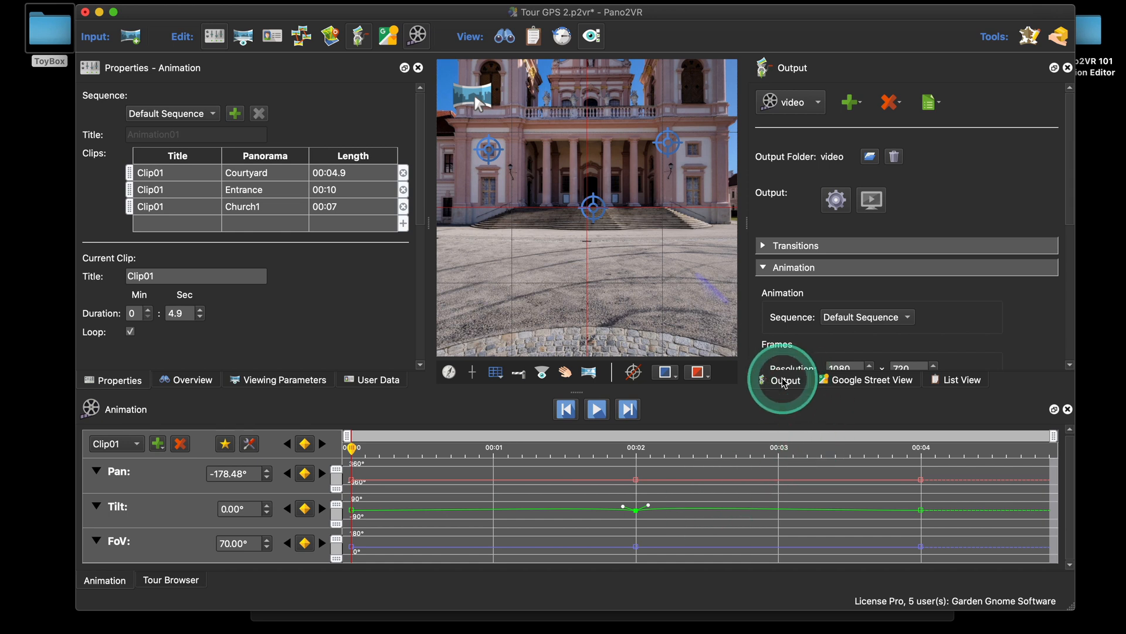
Switch to the HTML5 output named output and open its skin in the Skin Editor
click(795, 103)
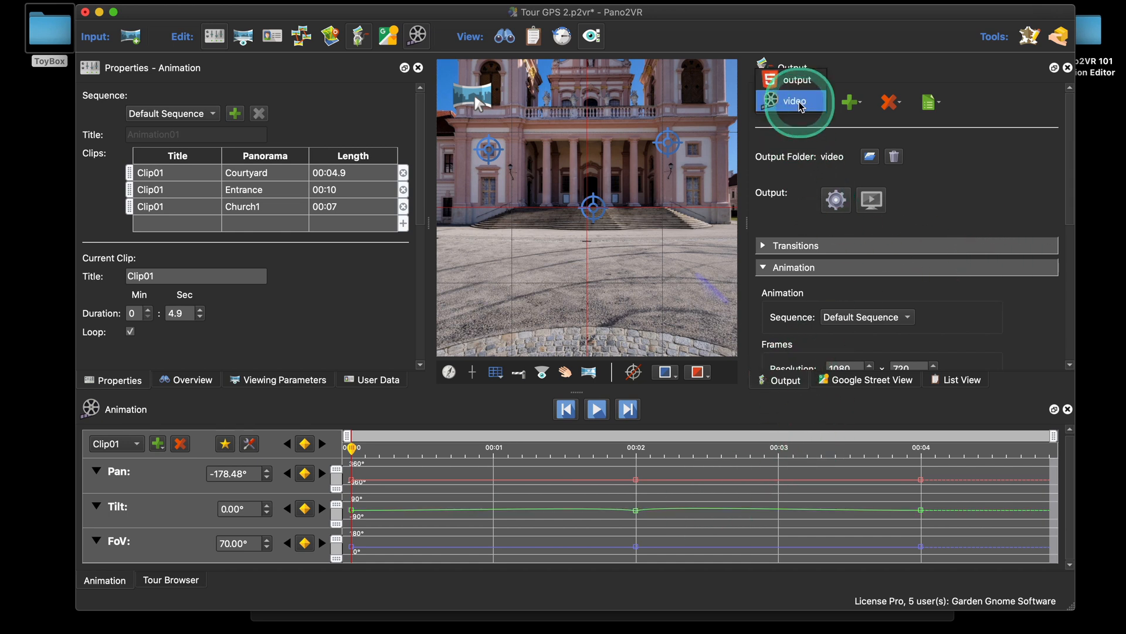
click(803, 92)
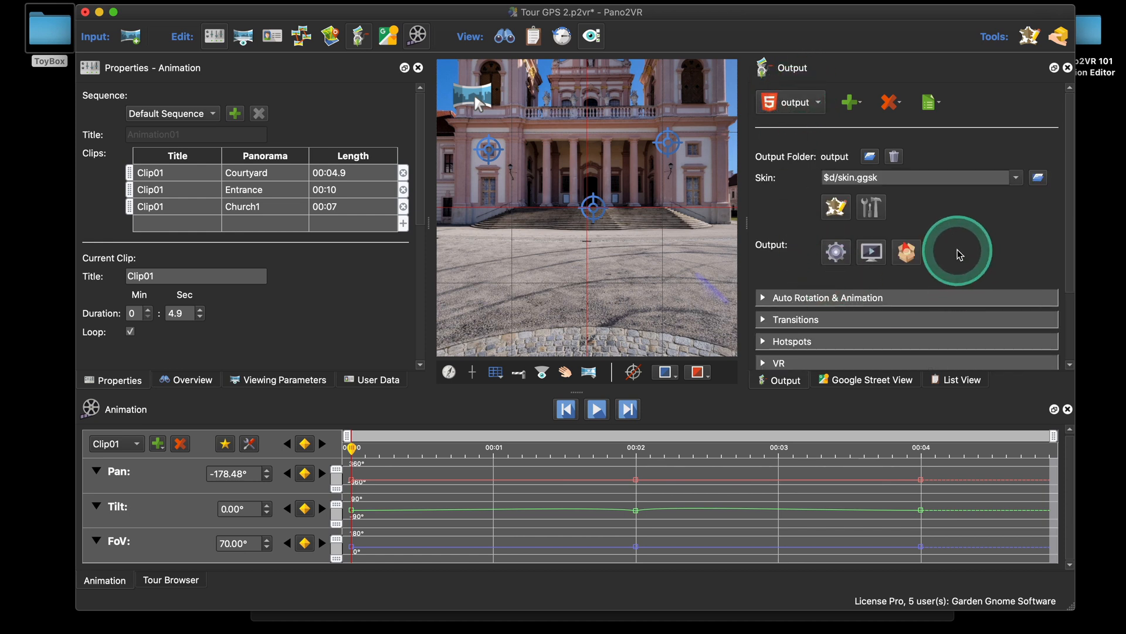
click(837, 208)
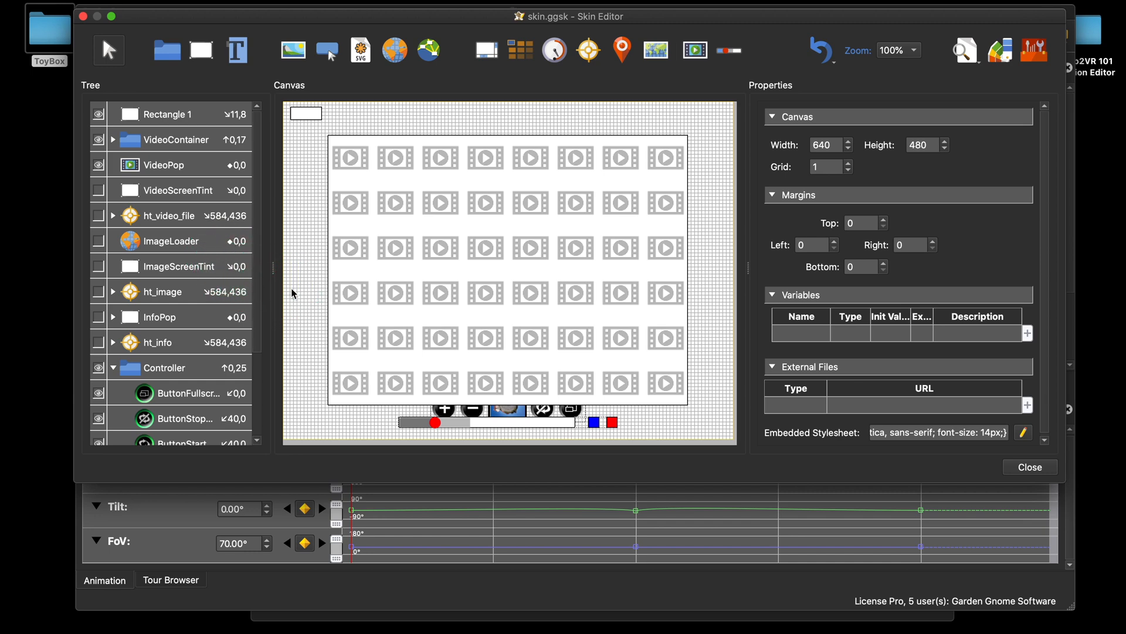
Add a new animation track to the Courtyard clip with description var, variable name var and type Text
click(420, 543)
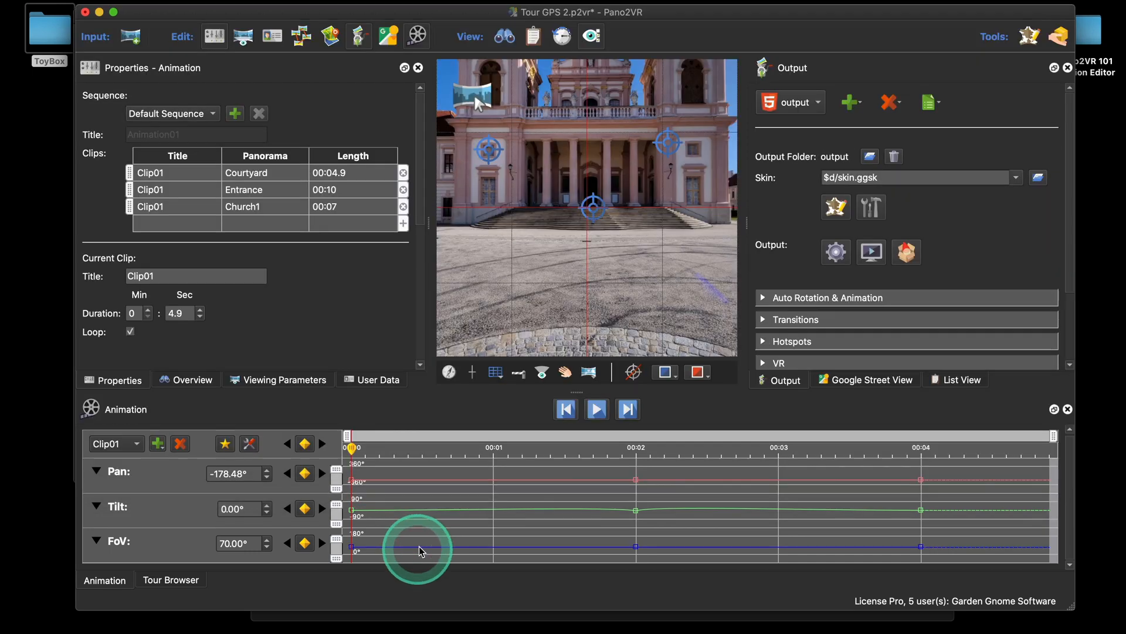
right_click(192, 544)
mouse_move(235, 536)
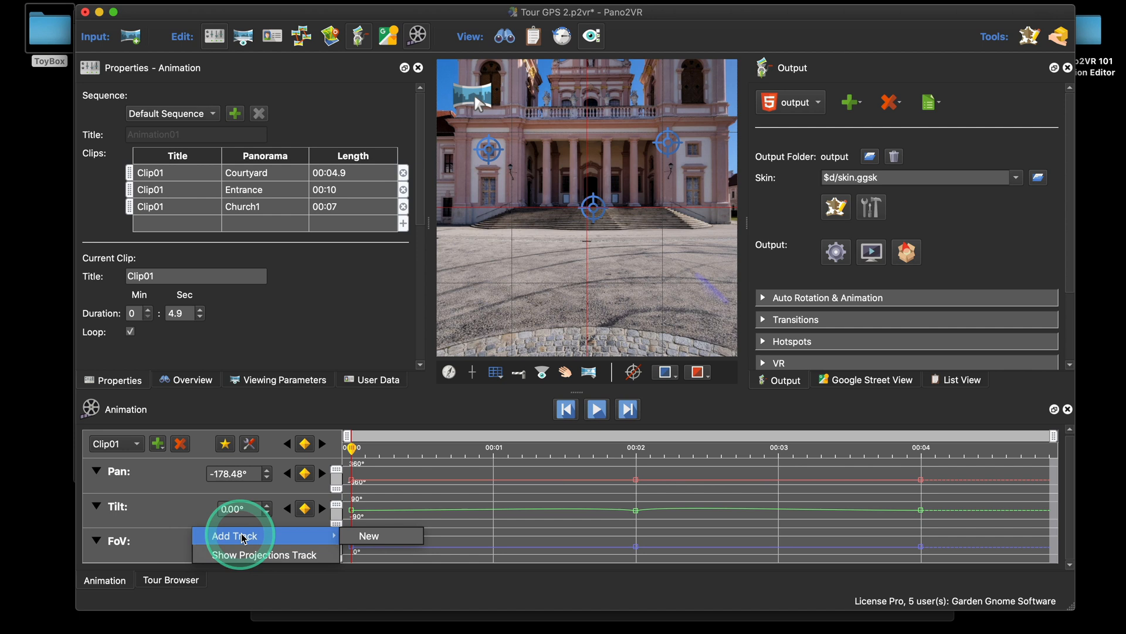
click(367, 535)
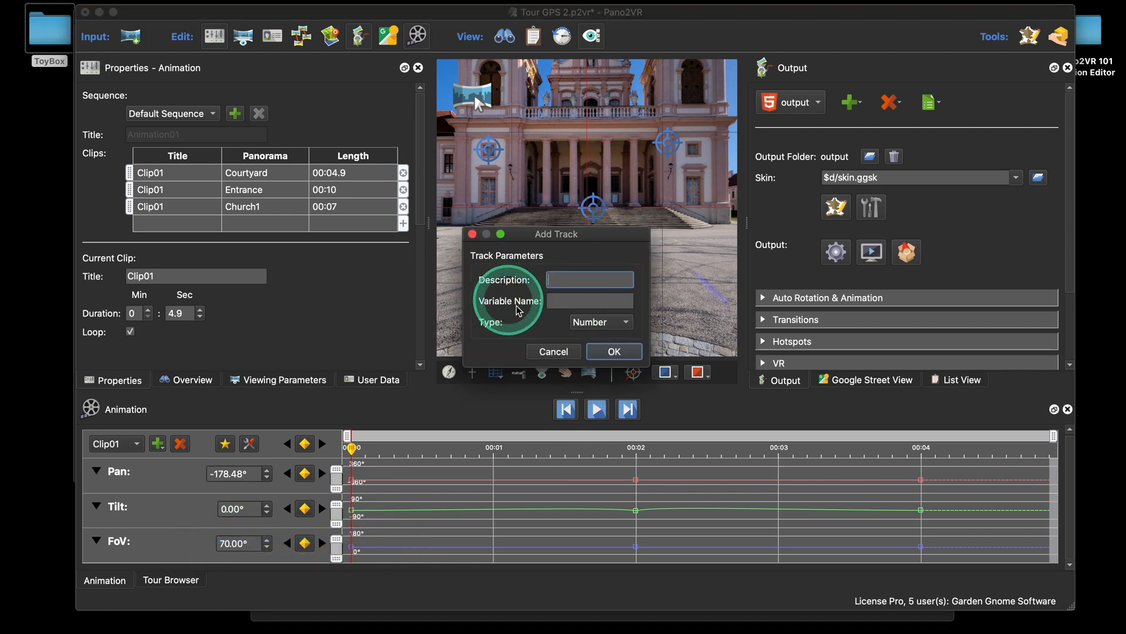
click(353, 556)
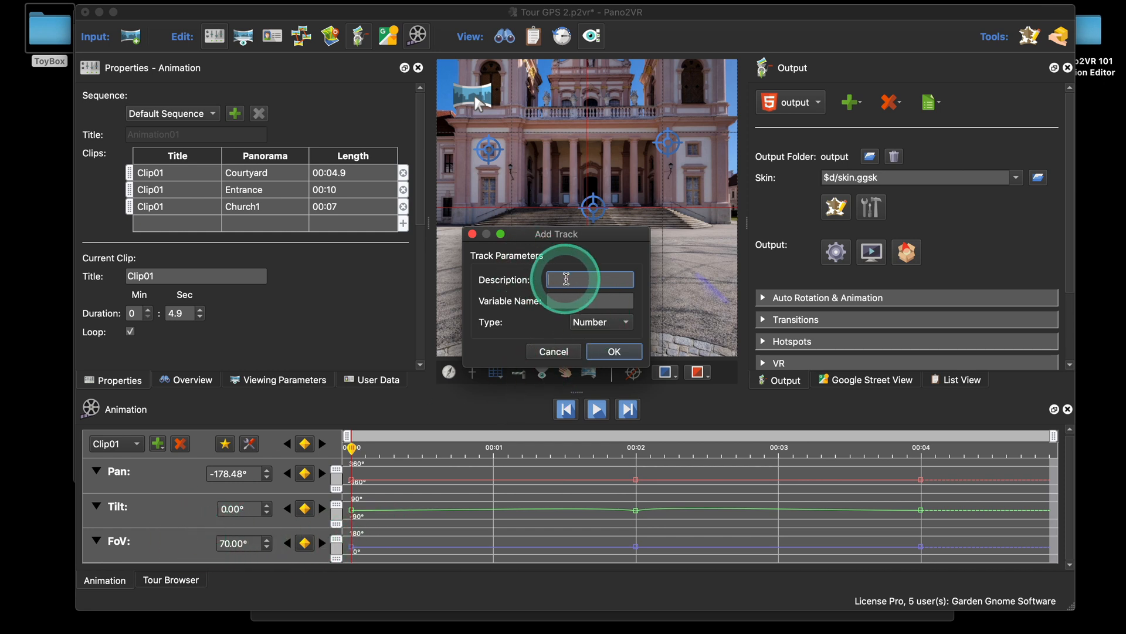
text(var)
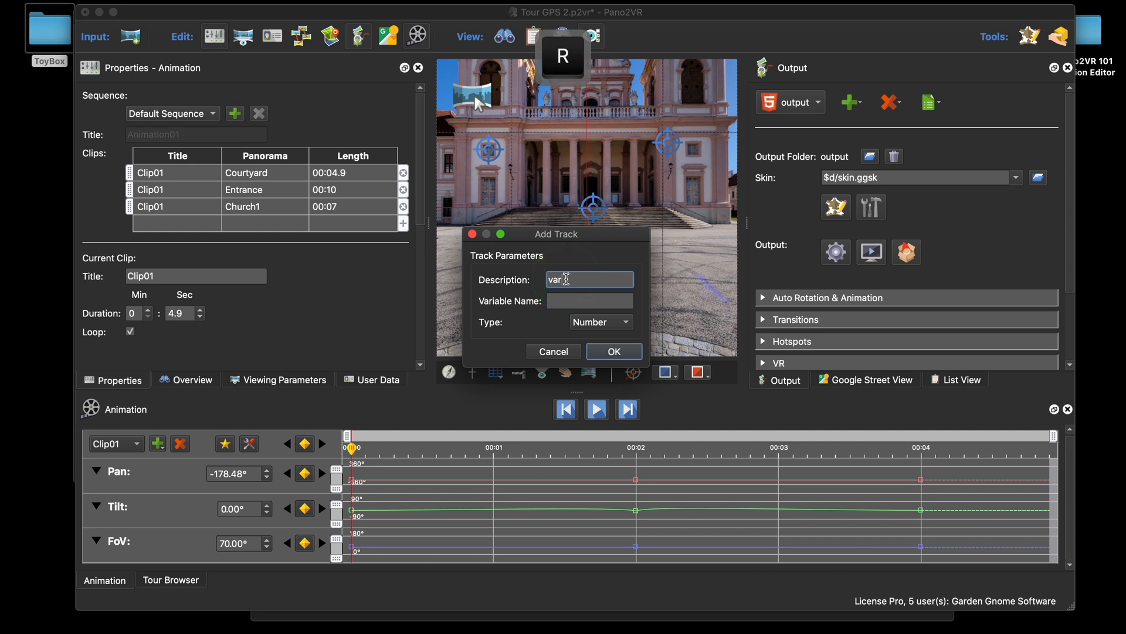
click(570, 302)
text(var)
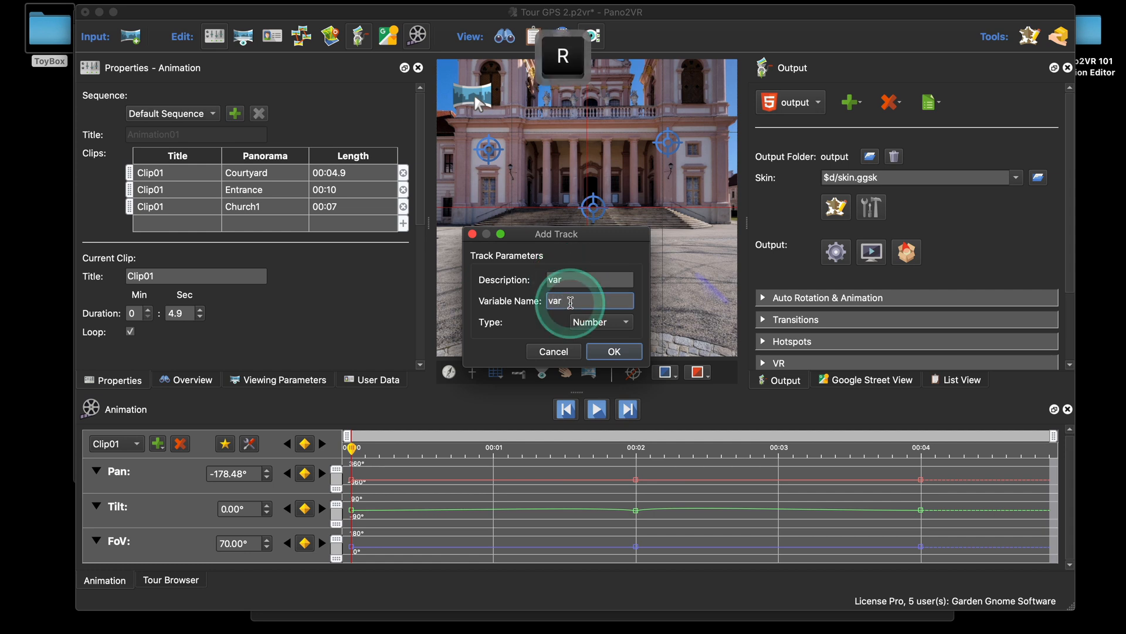
click(600, 322)
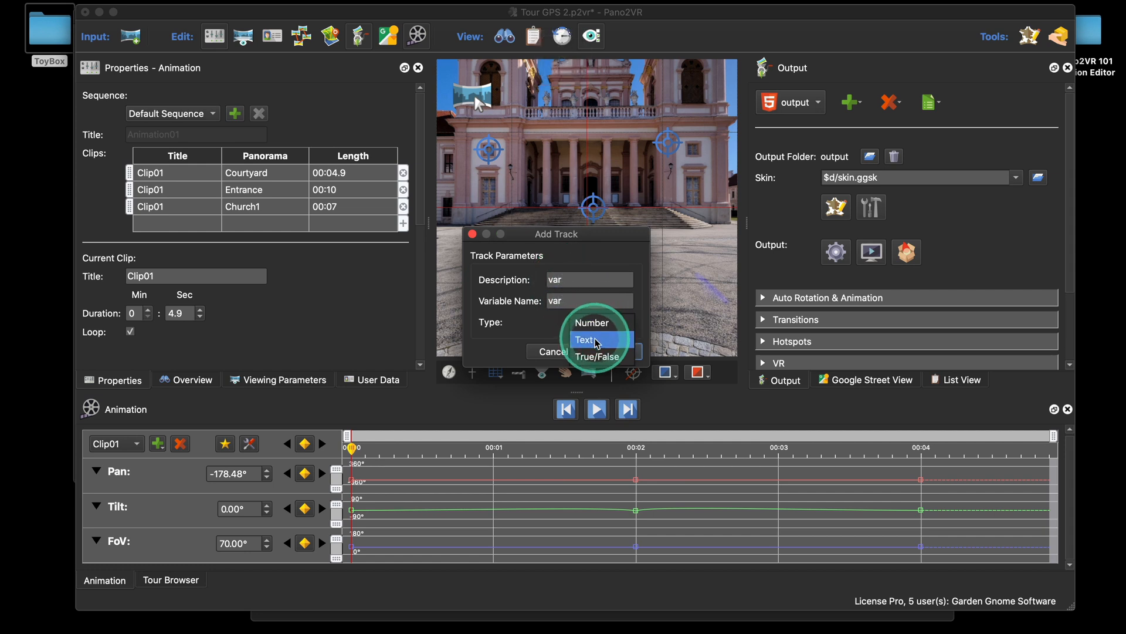
click(595, 336)
click(614, 351)
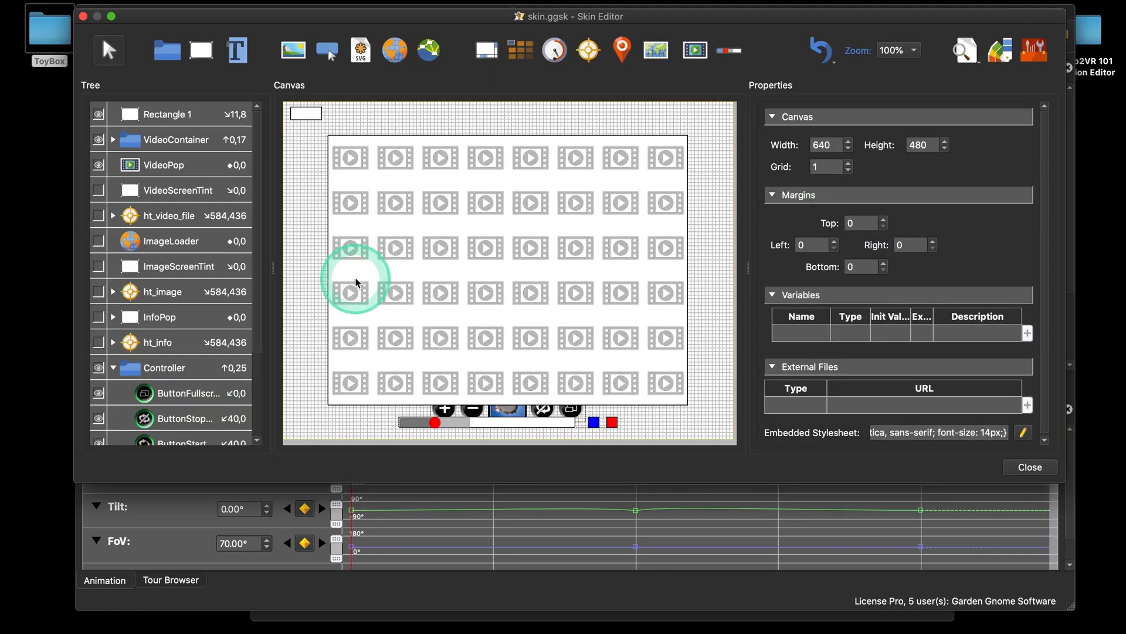
Start a visibility logic block for the ht_info hotspot template with the condition Auto Rotating = true
click(163, 350)
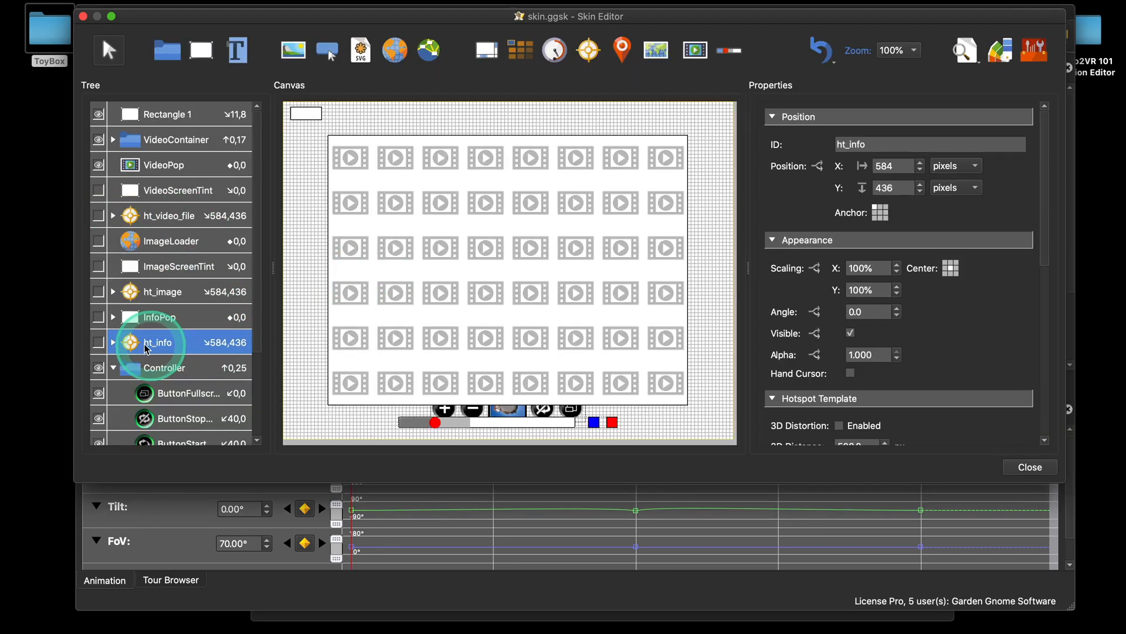
scroll(960, 324, down, 3)
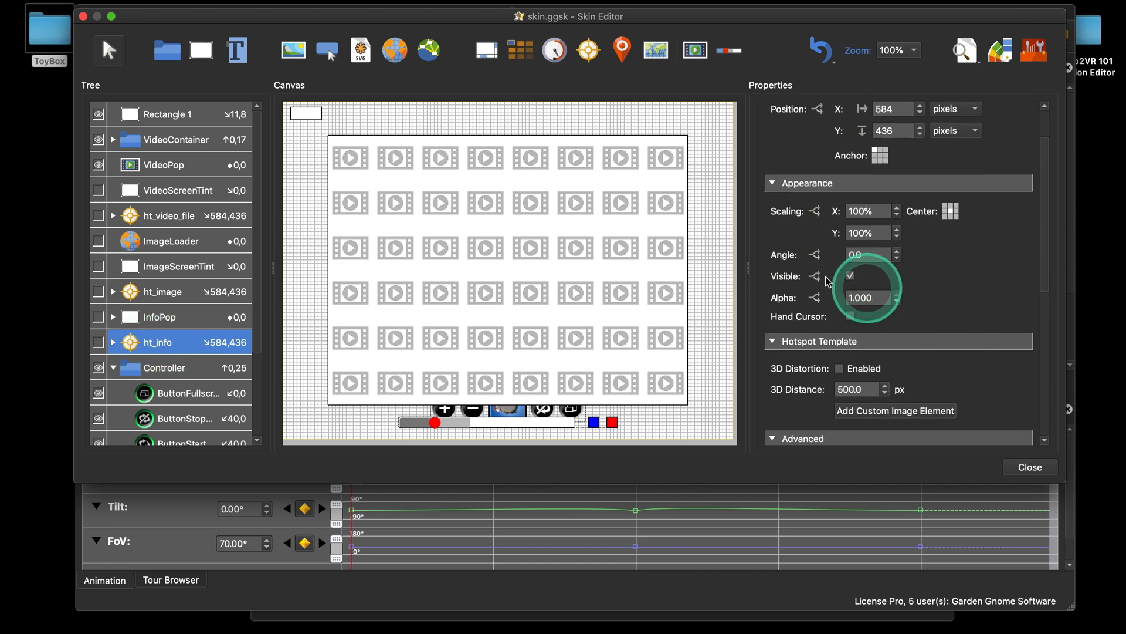
click(816, 275)
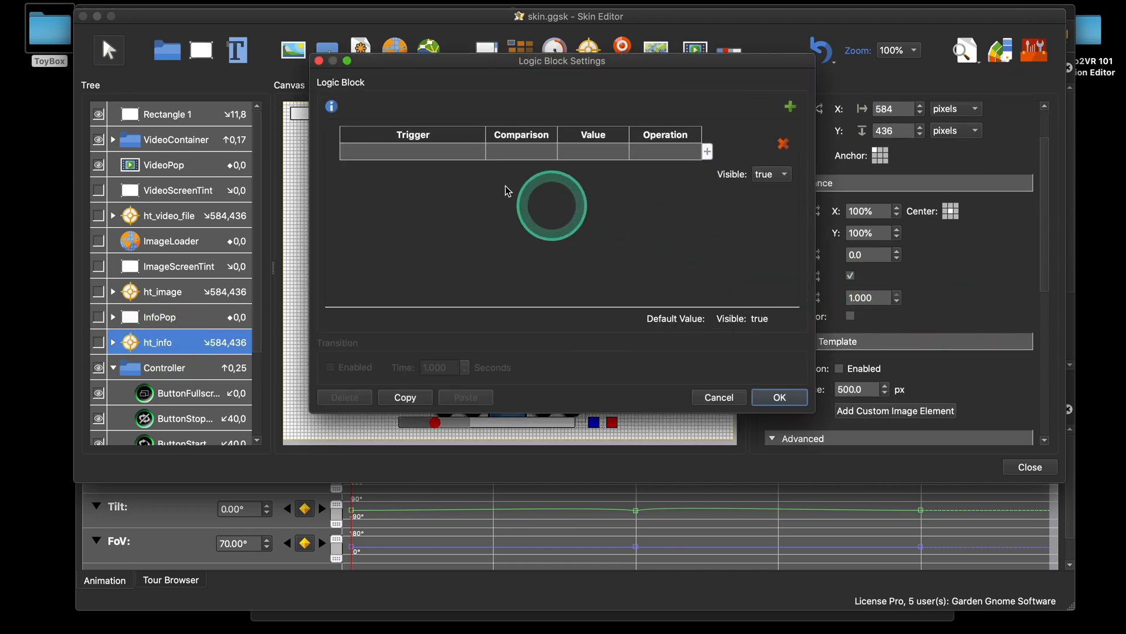
click(452, 151)
click(453, 152)
mouse_move(454, 154)
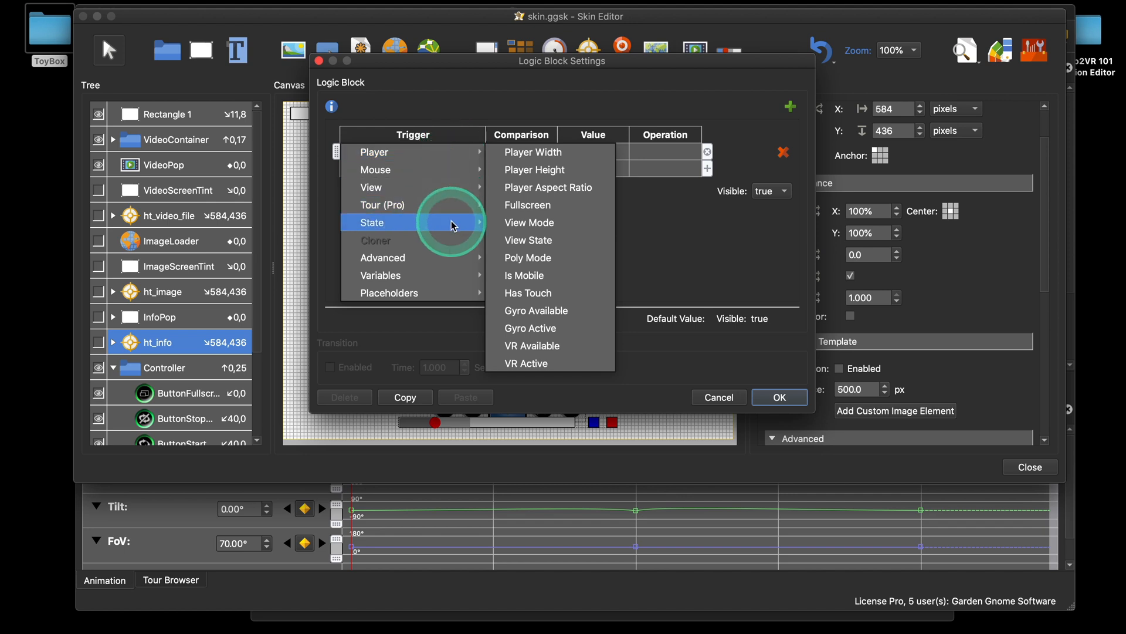
mouse_move(452, 223)
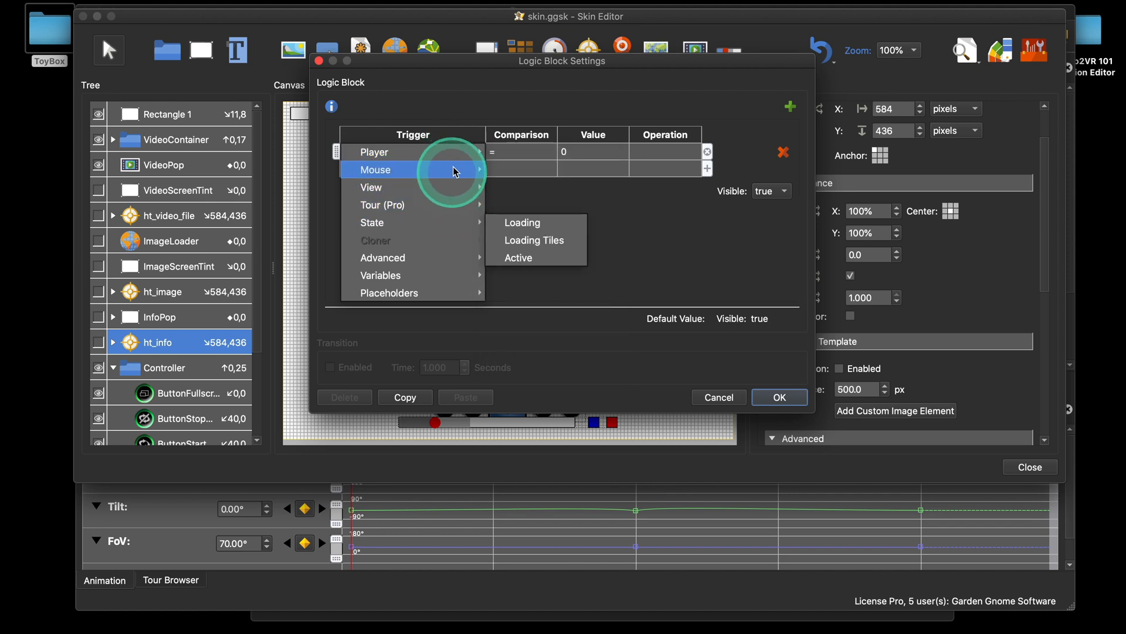
mouse_move(454, 200)
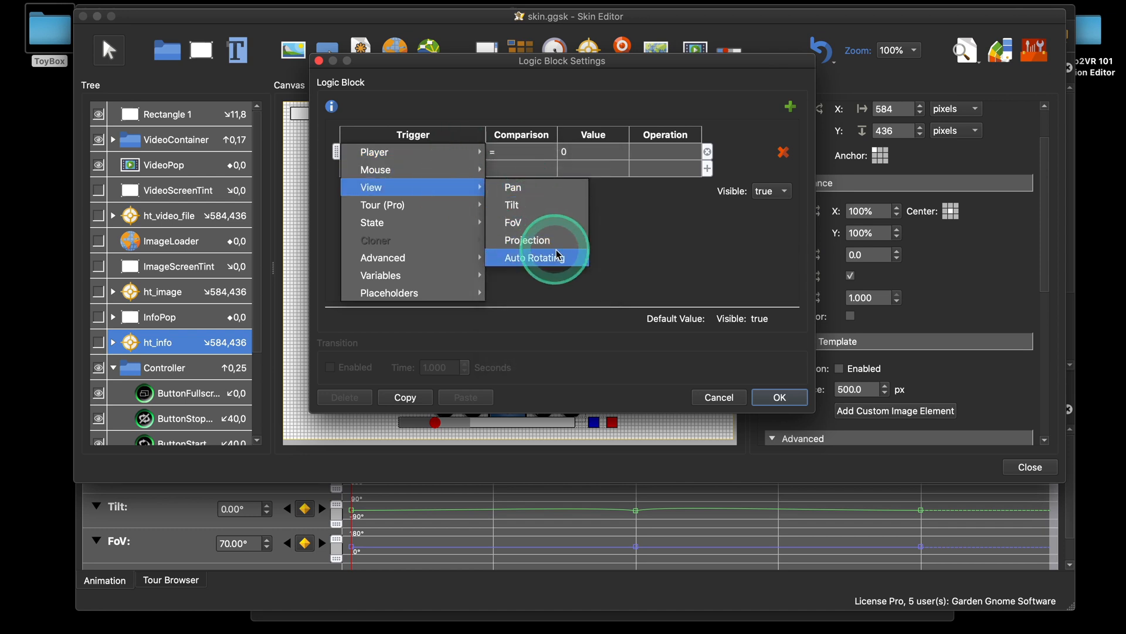
click(559, 255)
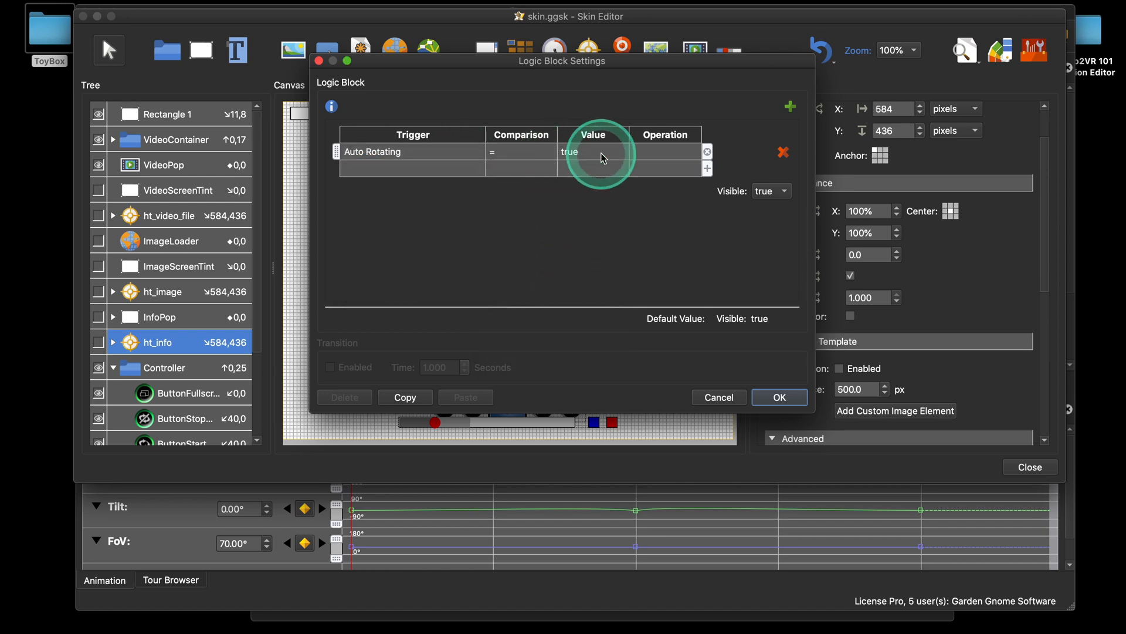
Set Visible to false for the Auto Rotating condition on ht_info and discard the logic block
click(770, 191)
click(765, 210)
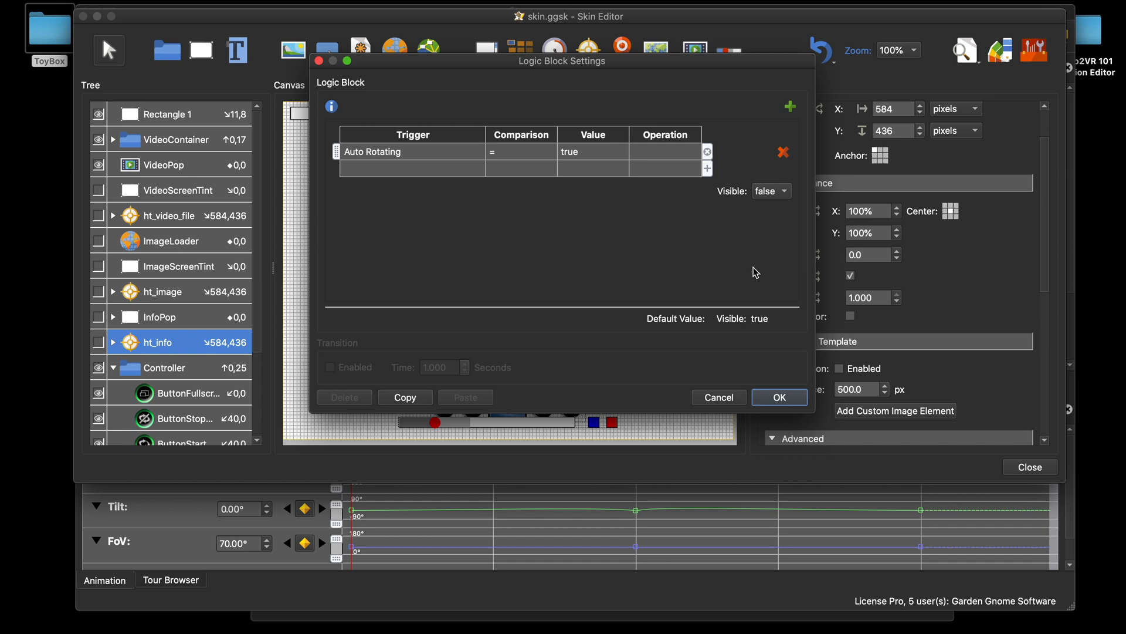
click(378, 153)
click(378, 153)
mouse_move(377, 153)
mouse_down()
mouse_move(371, 195)
mouse_move(574, 157)
mouse_move(408, 158)
mouse_move(621, 158)
mouse_up()
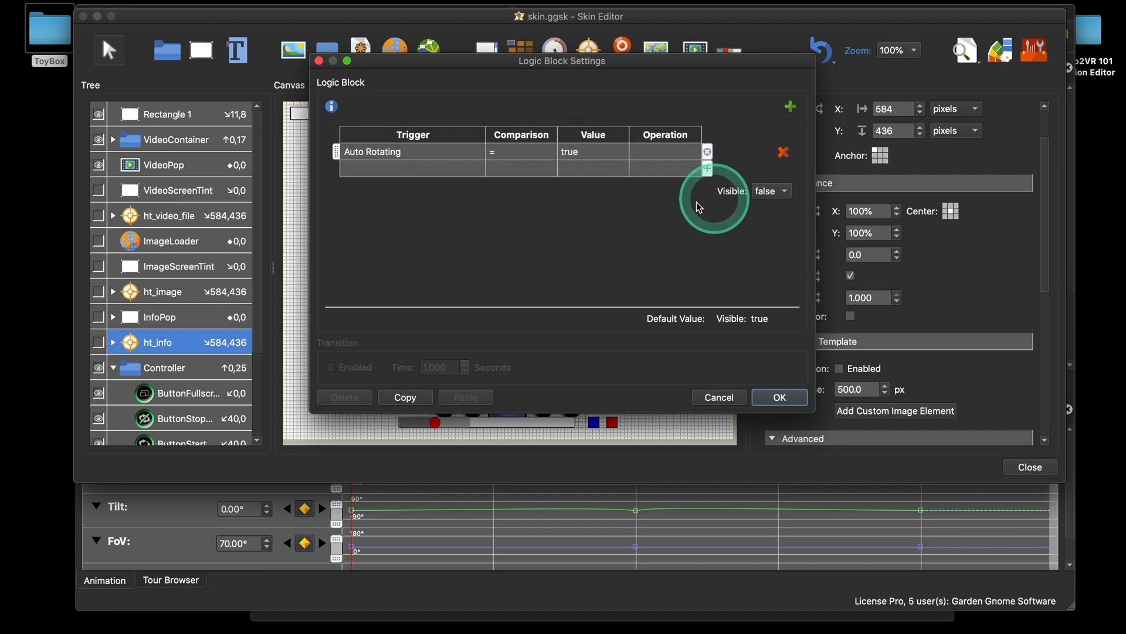
click(737, 397)
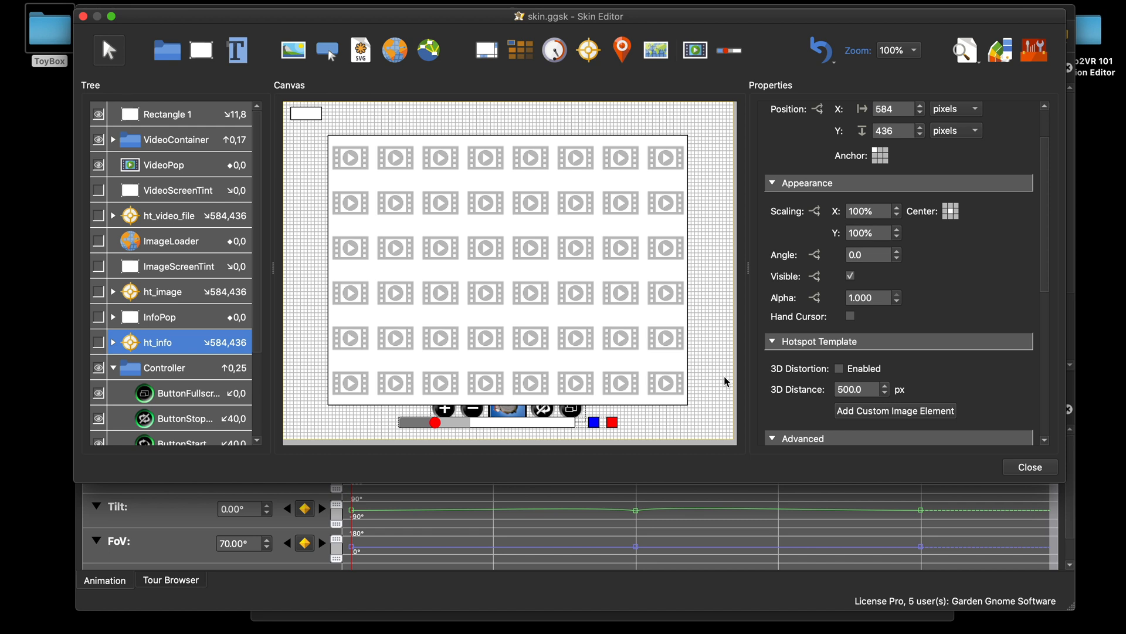
Browse the ToyBox and Test Files folders in Finder for example projects, and close Finder and the Skin Editor
double_click(41, 35)
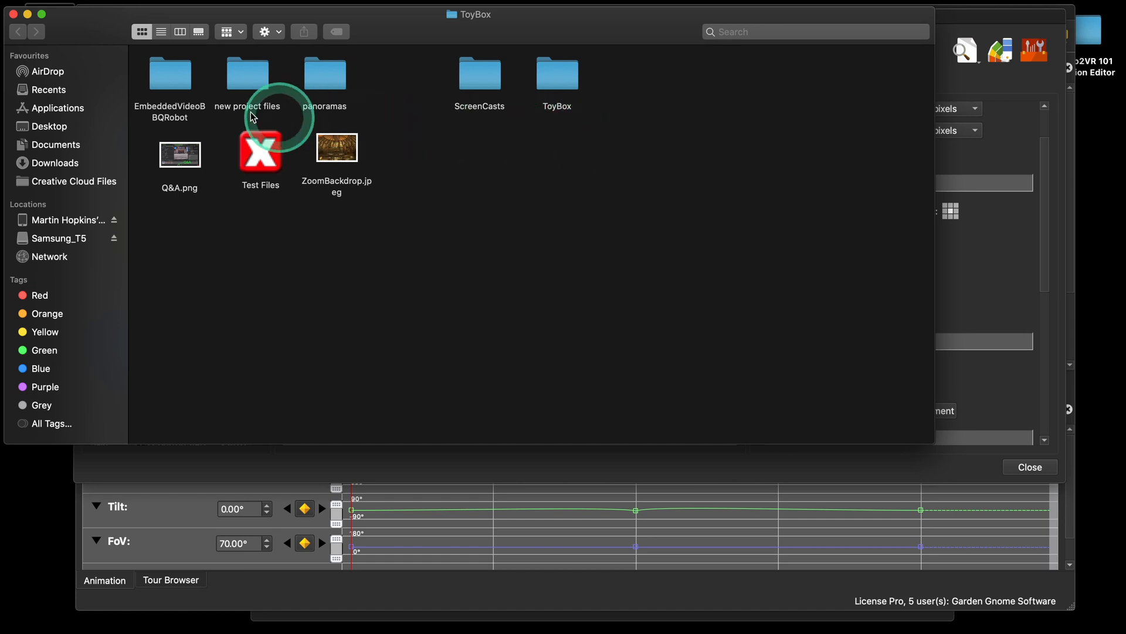
double_click(563, 86)
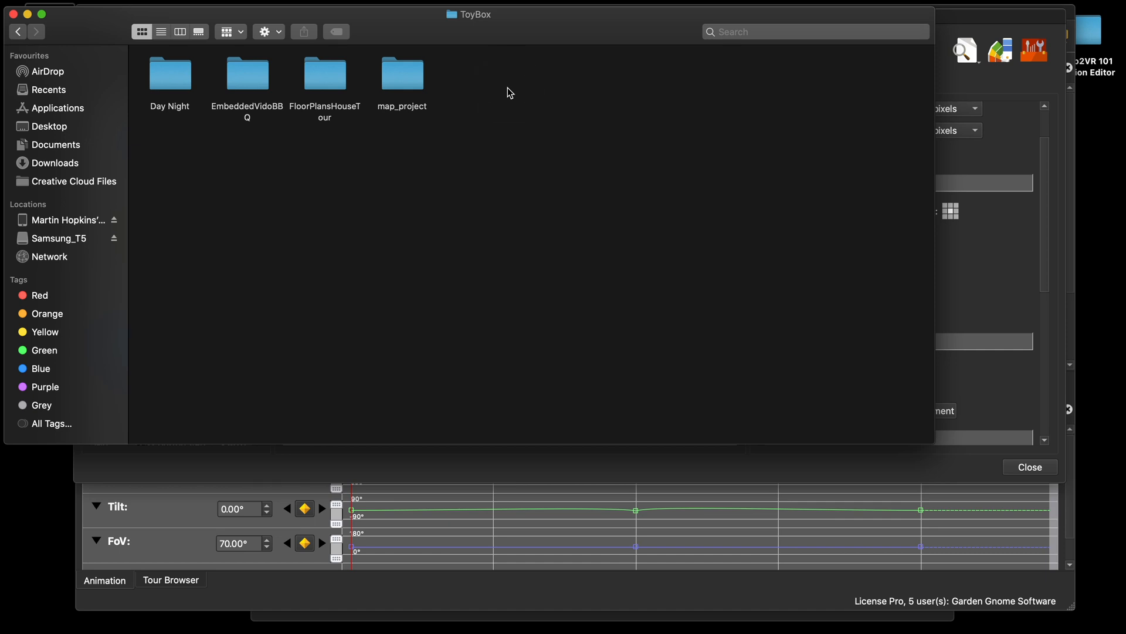
click(22, 33)
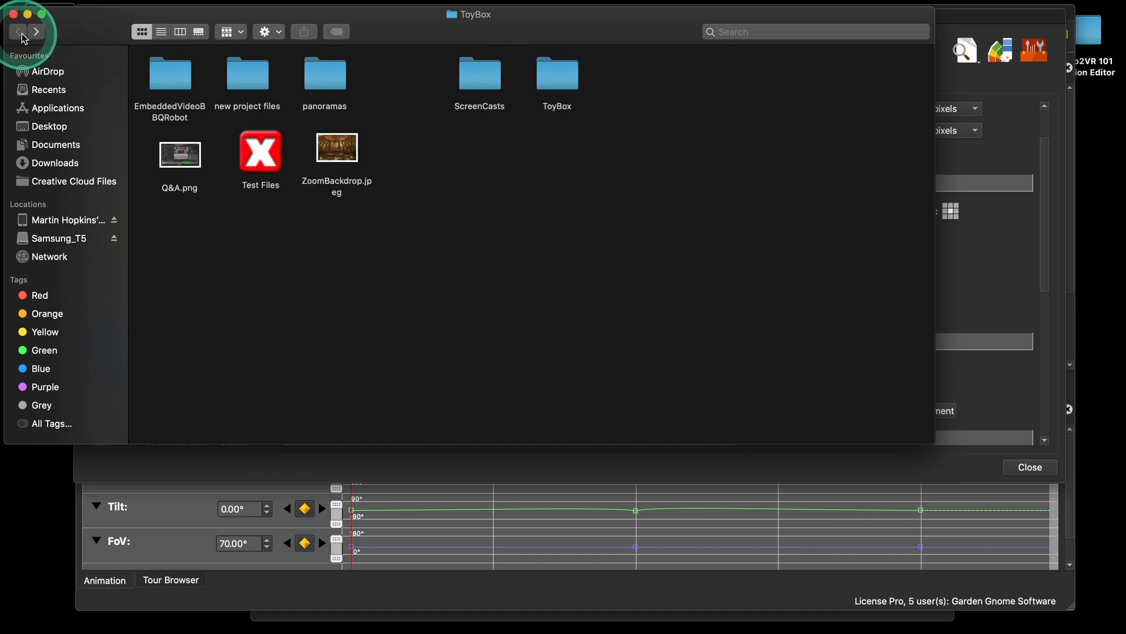
double_click(263, 153)
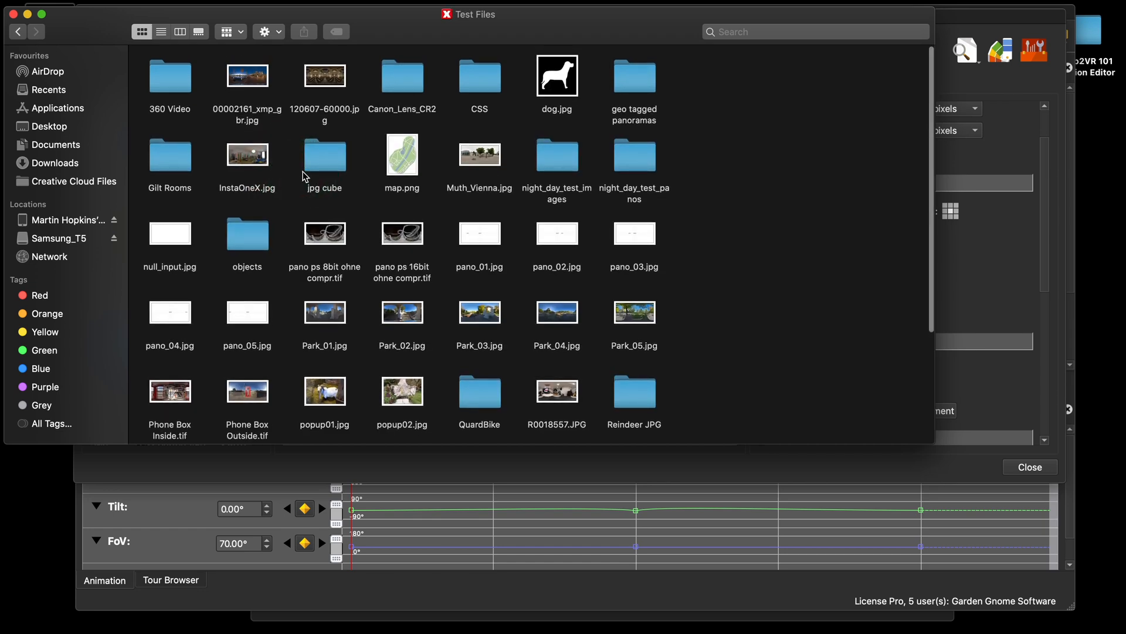
scroll(303, 172, down, 5)
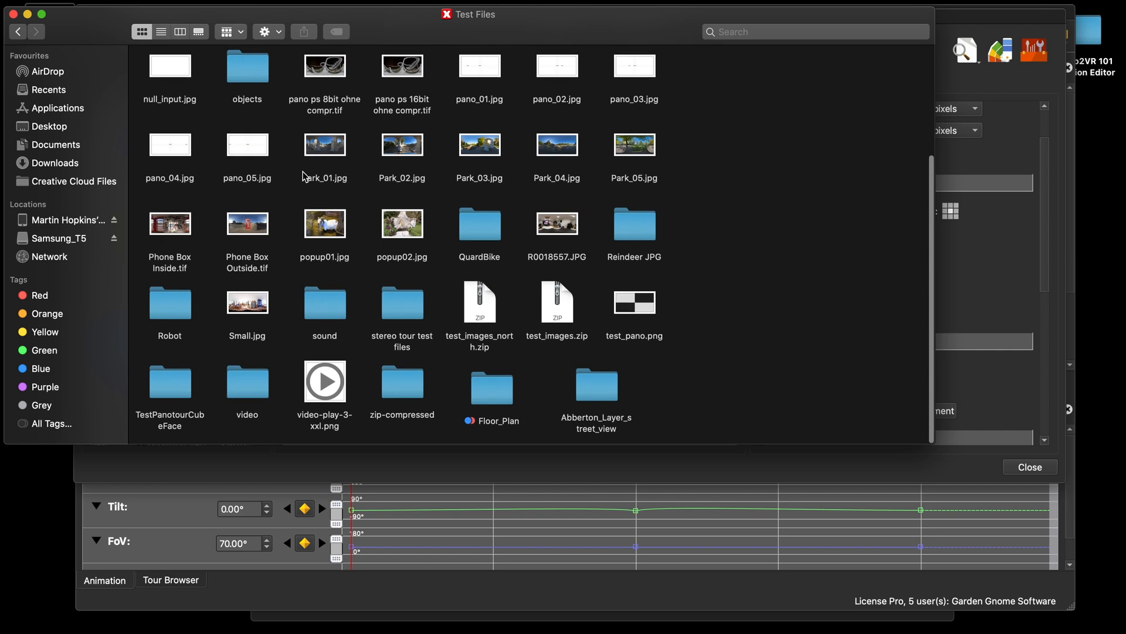
click(13, 17)
click(313, 67)
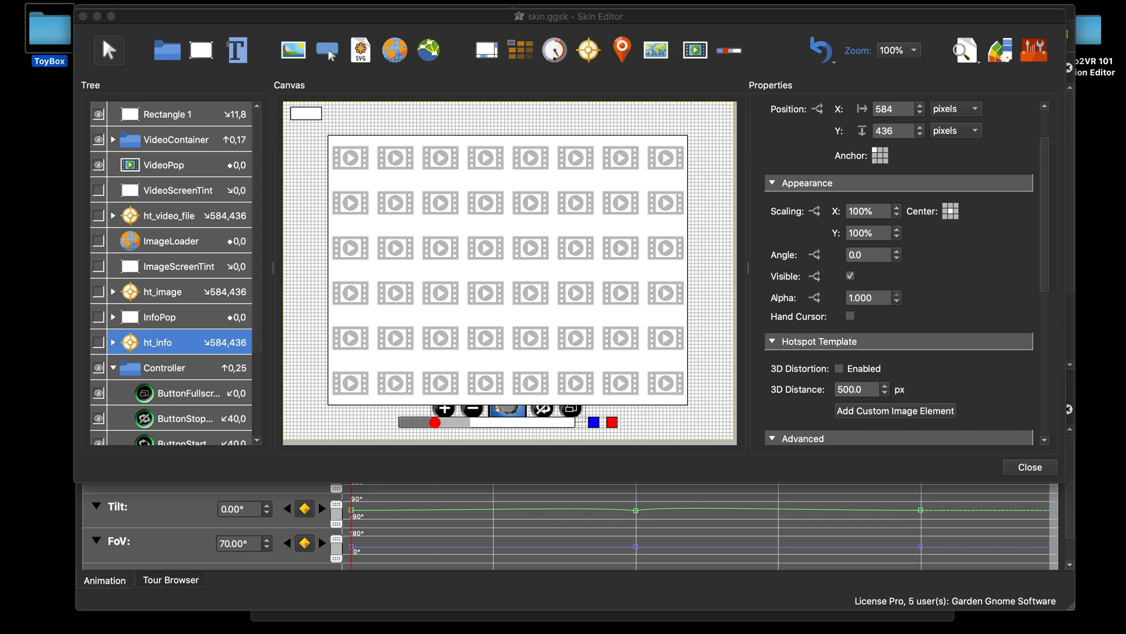
click(1030, 467)
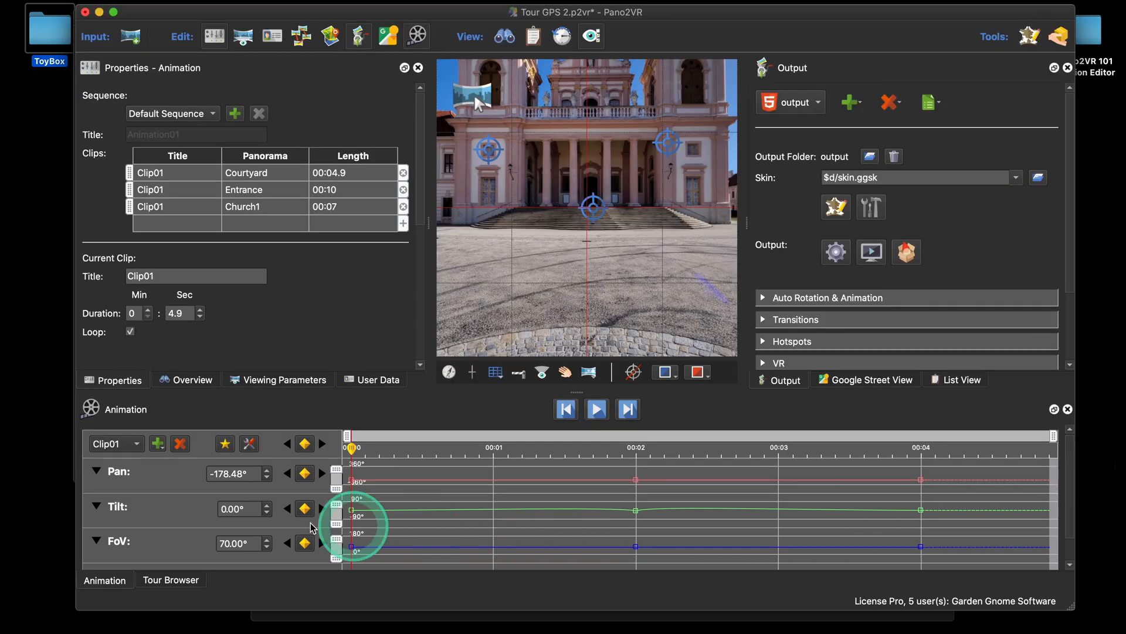
right_click(186, 512)
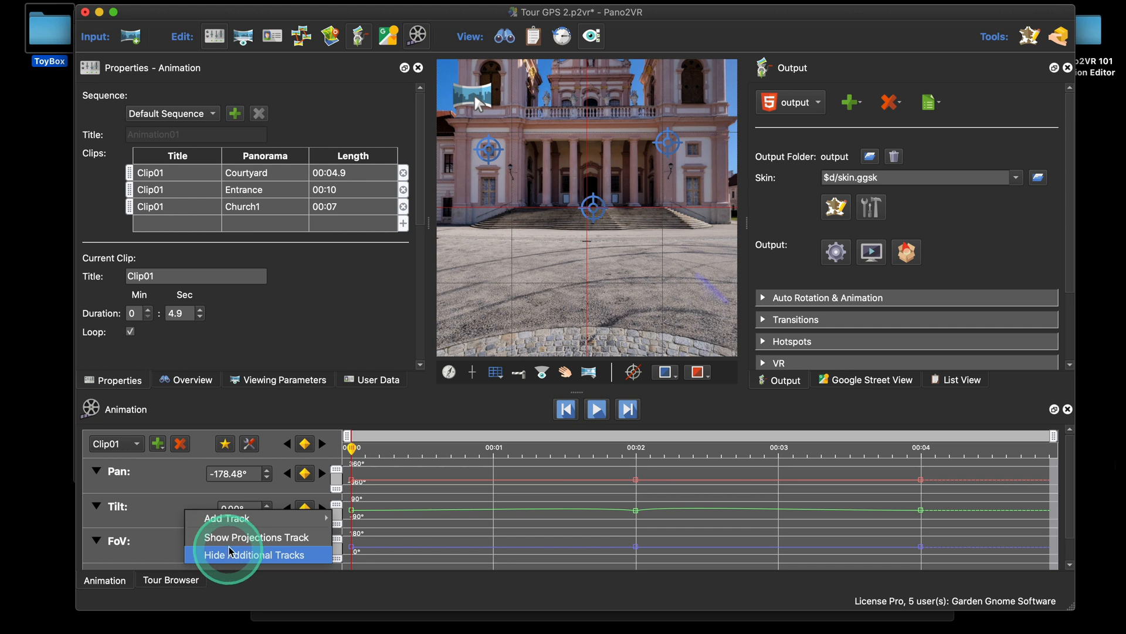
mouse_move(234, 517)
click(362, 520)
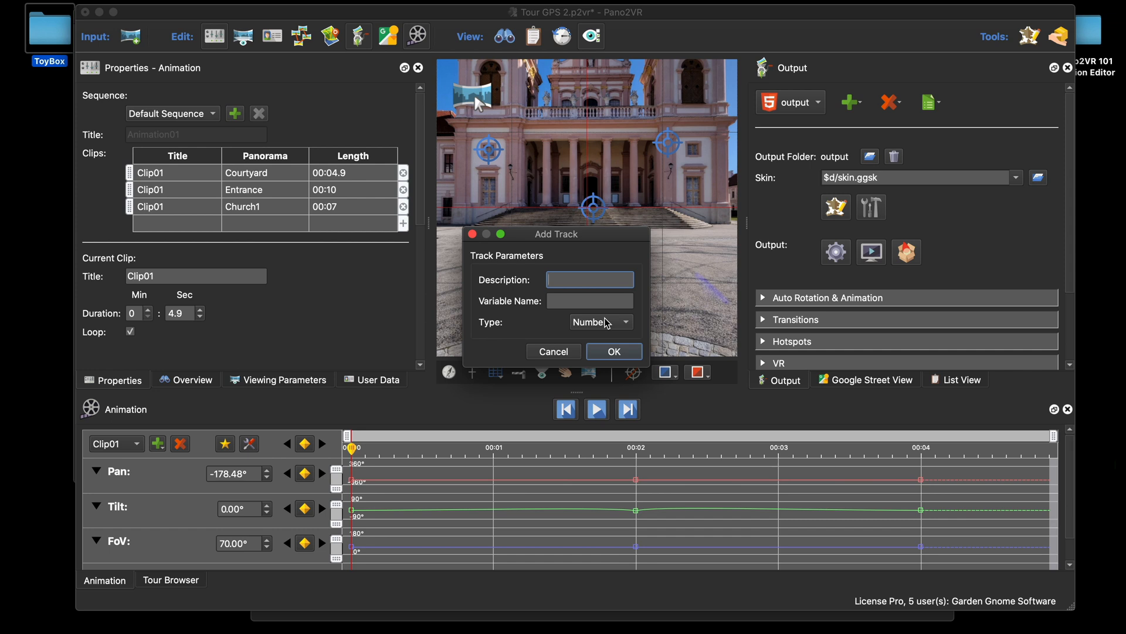
click(554, 351)
click(589, 323)
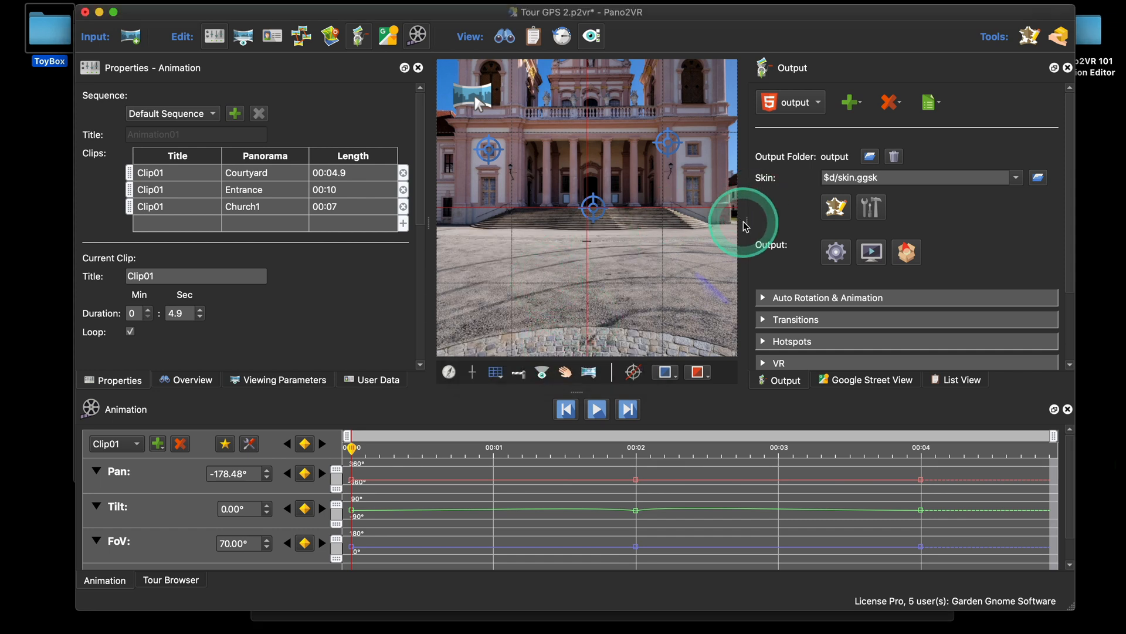
Widen the panorama viewer on both sides and show the projections track in the Courtyard clip's timeline
drag(745, 222, 763, 226)
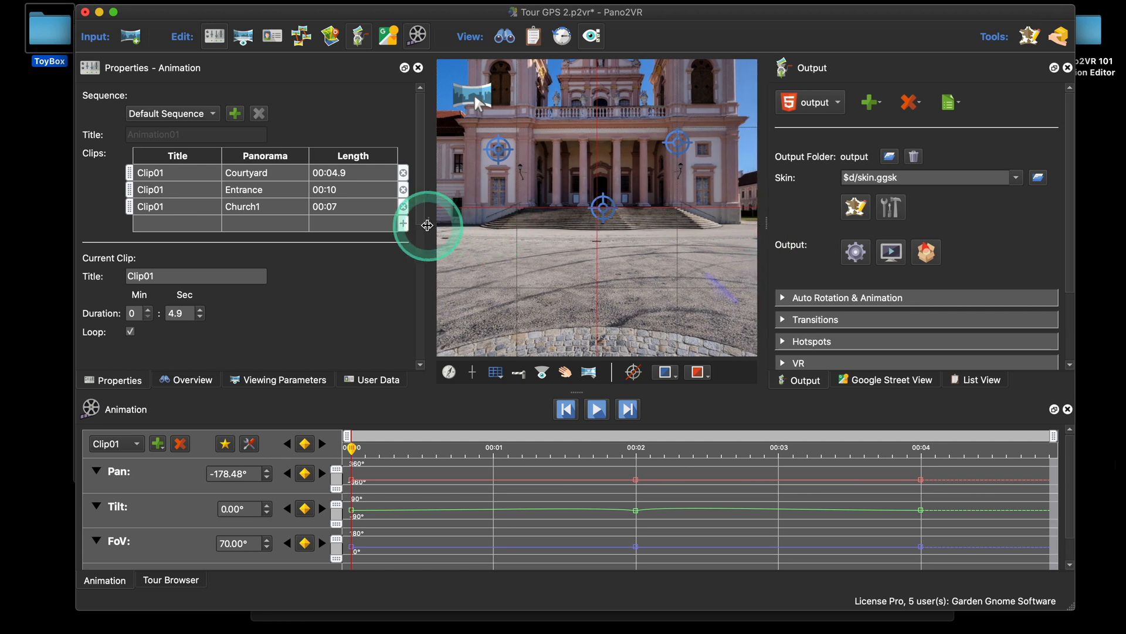
drag(425, 222, 415, 225)
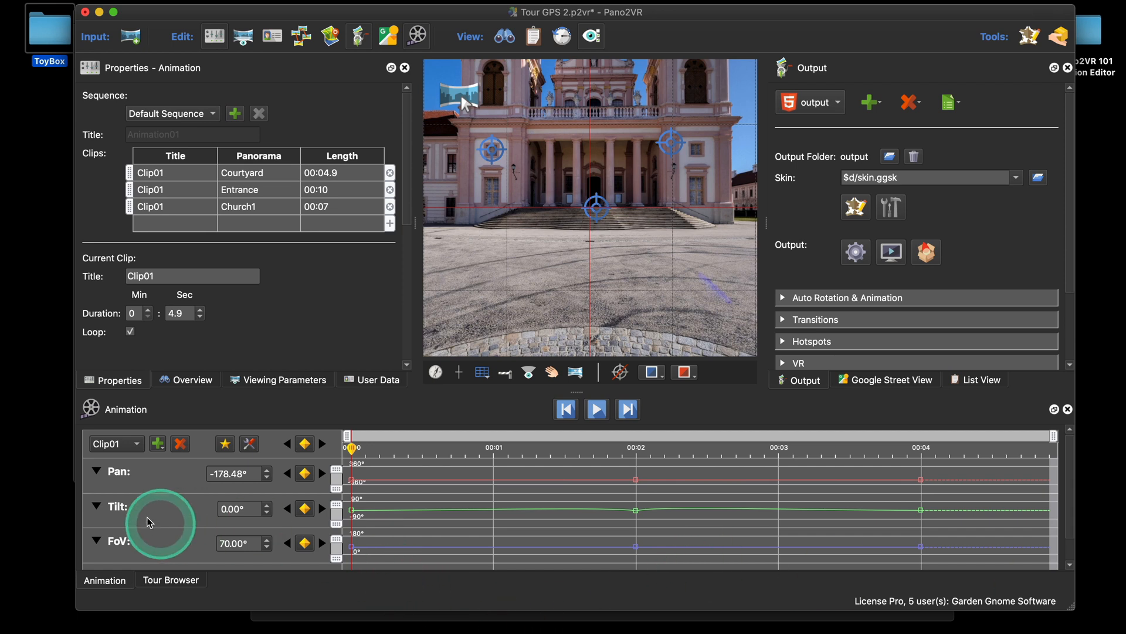
right_click(170, 502)
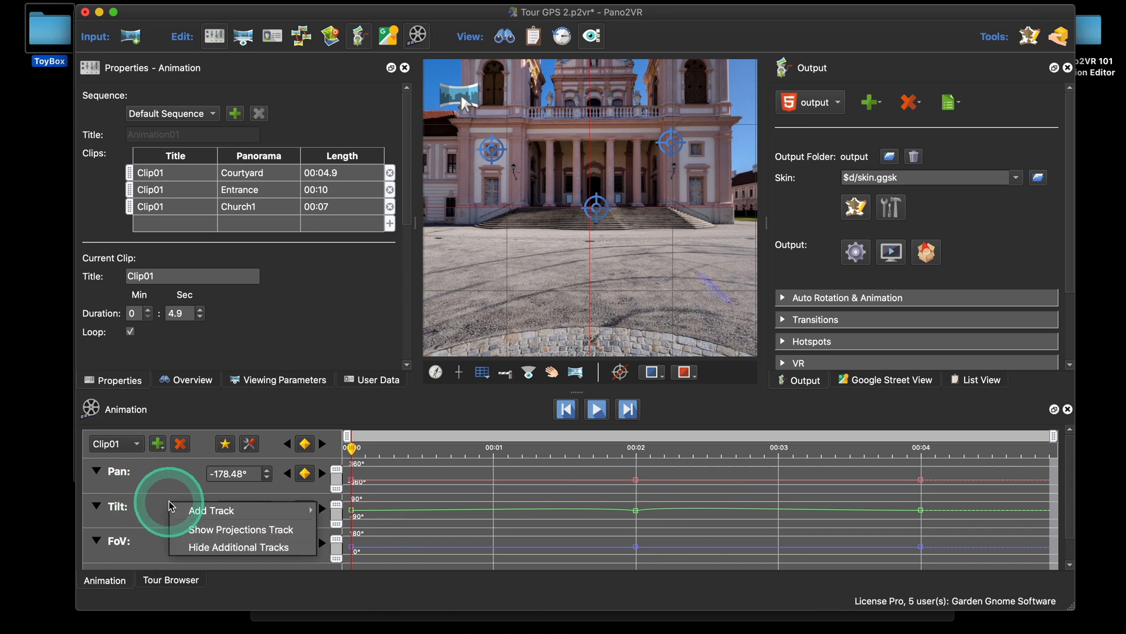
mouse_move(174, 512)
click(212, 529)
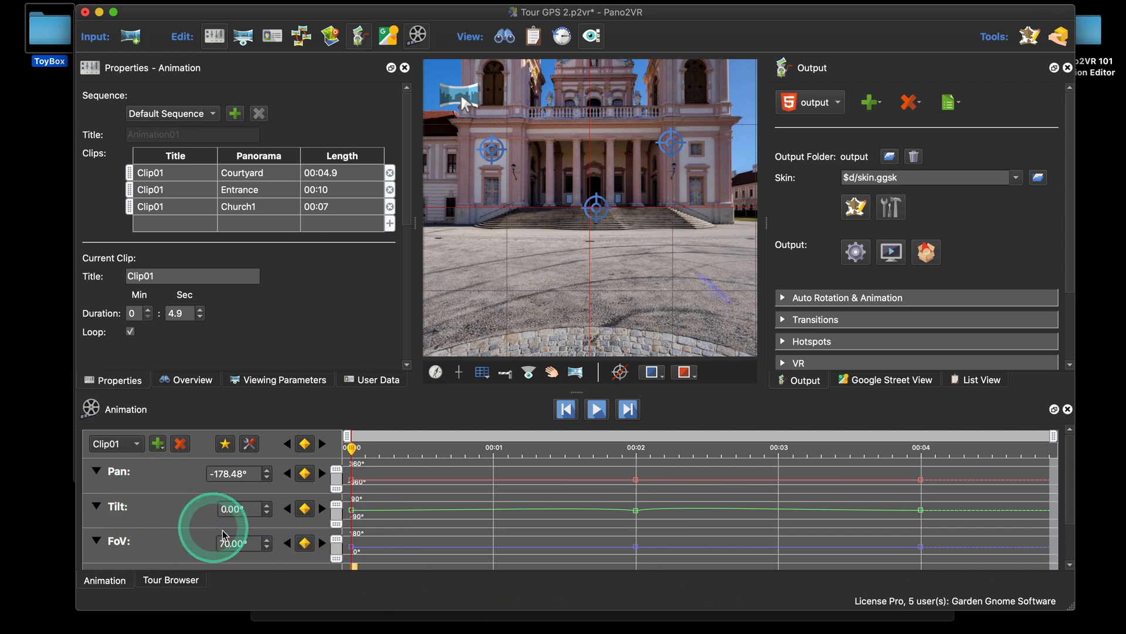
scroll(438, 526, down, 3)
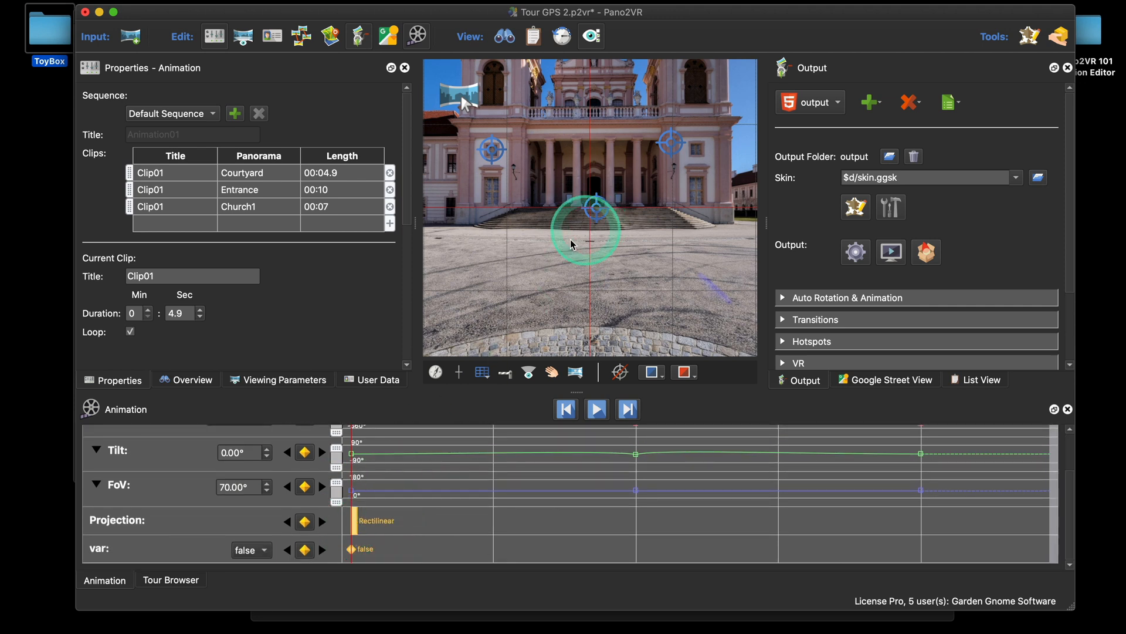
Turn the Courtyard view, change its projection to Stereographic and add that view to the clip as a new keyframe
mouse_move(591, 266)
mouse_down()
mouse_move(666, 276)
mouse_move(598, 269)
mouse_up()
right_click(601, 273)
click(660, 388)
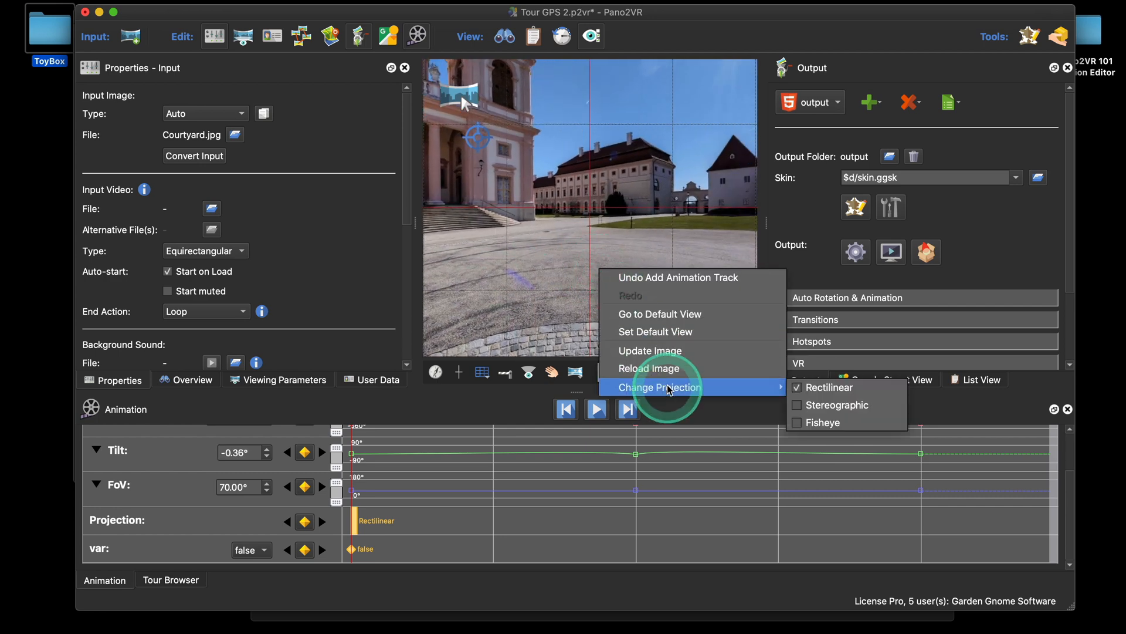
click(809, 405)
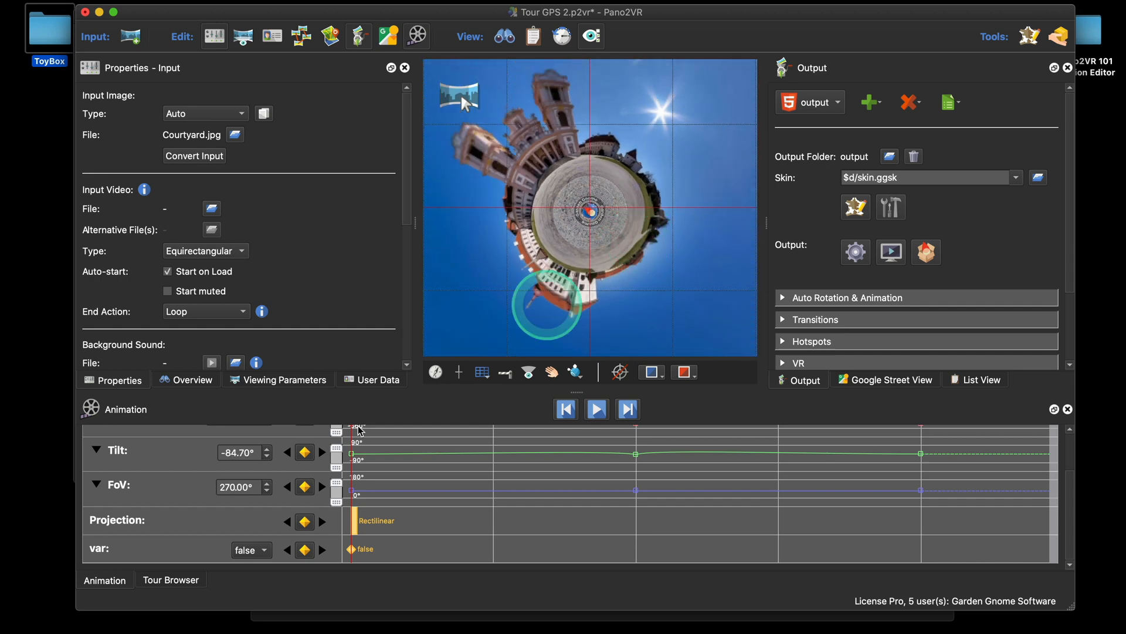
scroll(201, 457, up, 3)
click(224, 444)
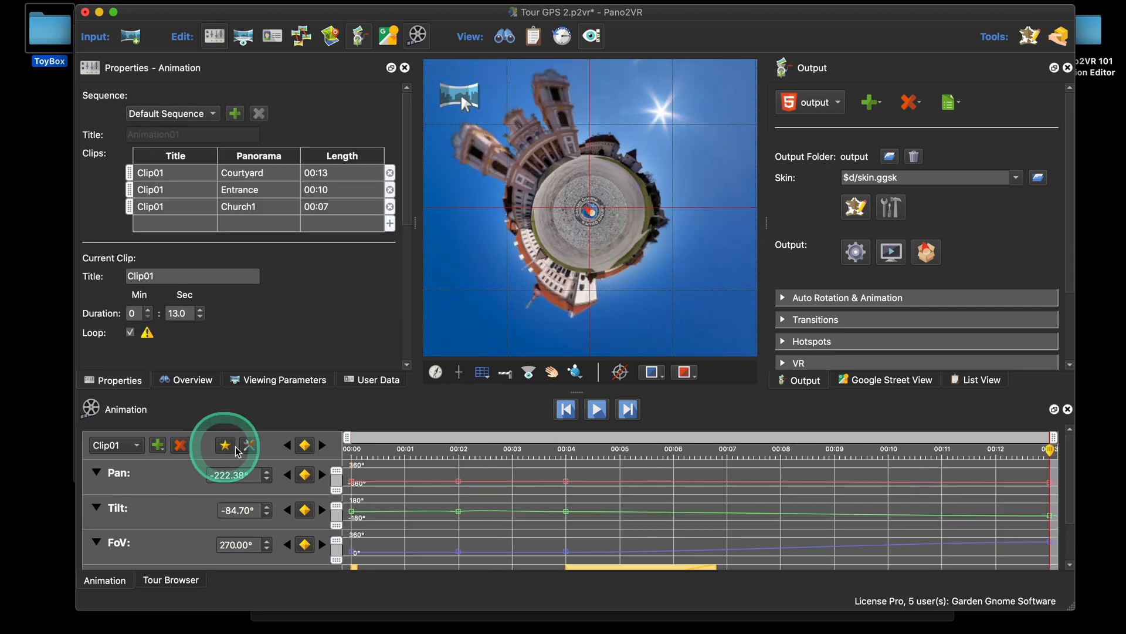
scroll(692, 525, down, 2)
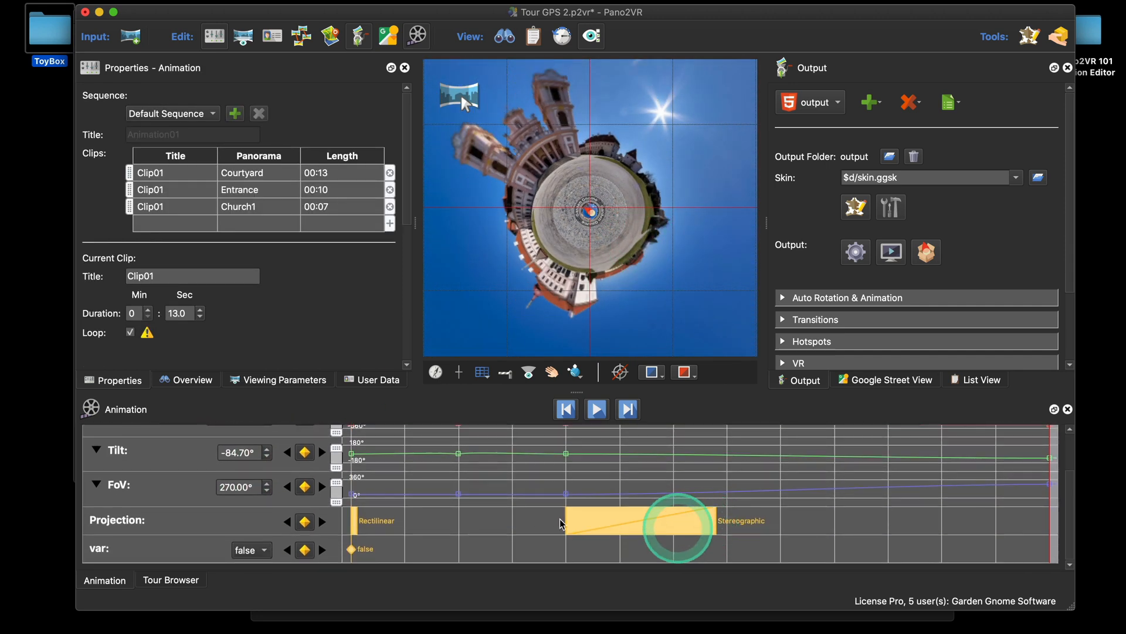
Play the animation sequence to preview it and pause during the Entrance clip
click(587, 415)
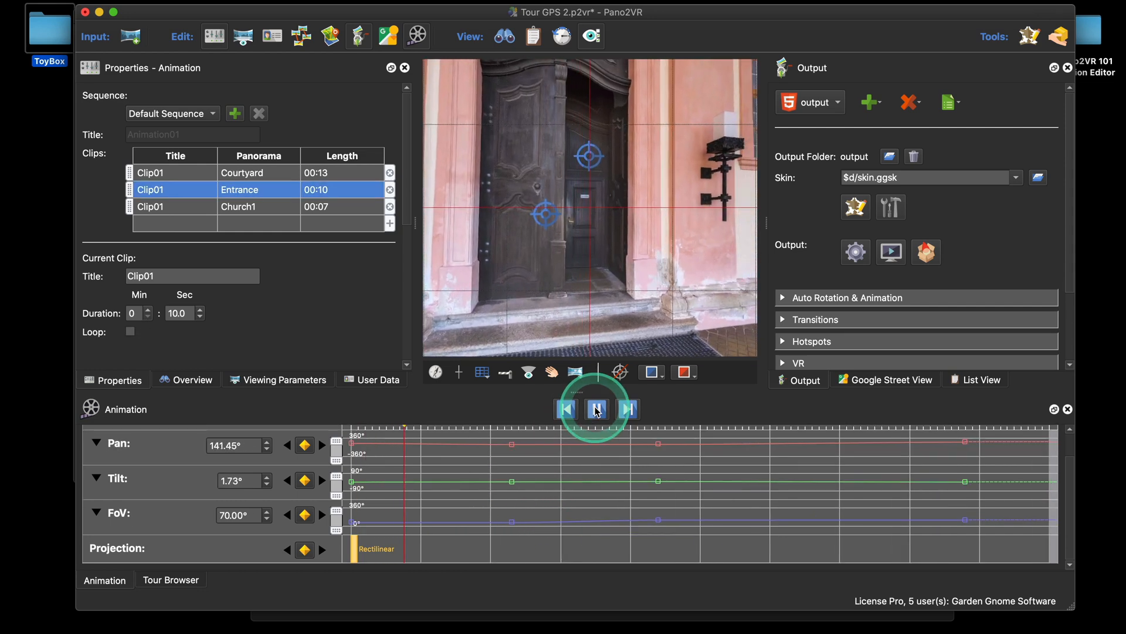
click(763, 519)
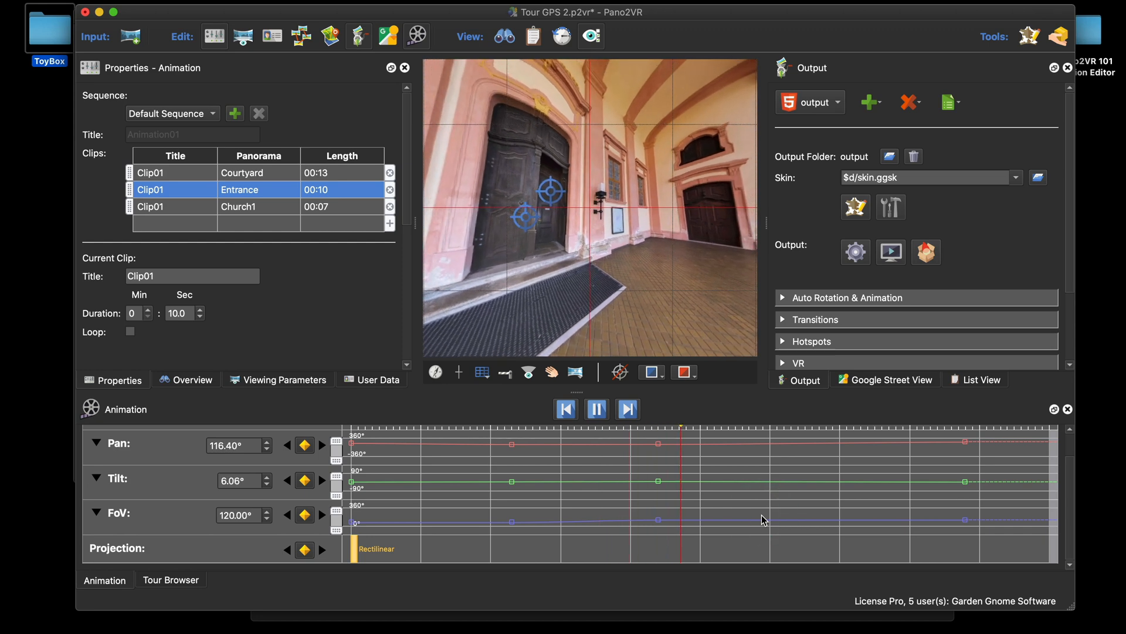
click(597, 411)
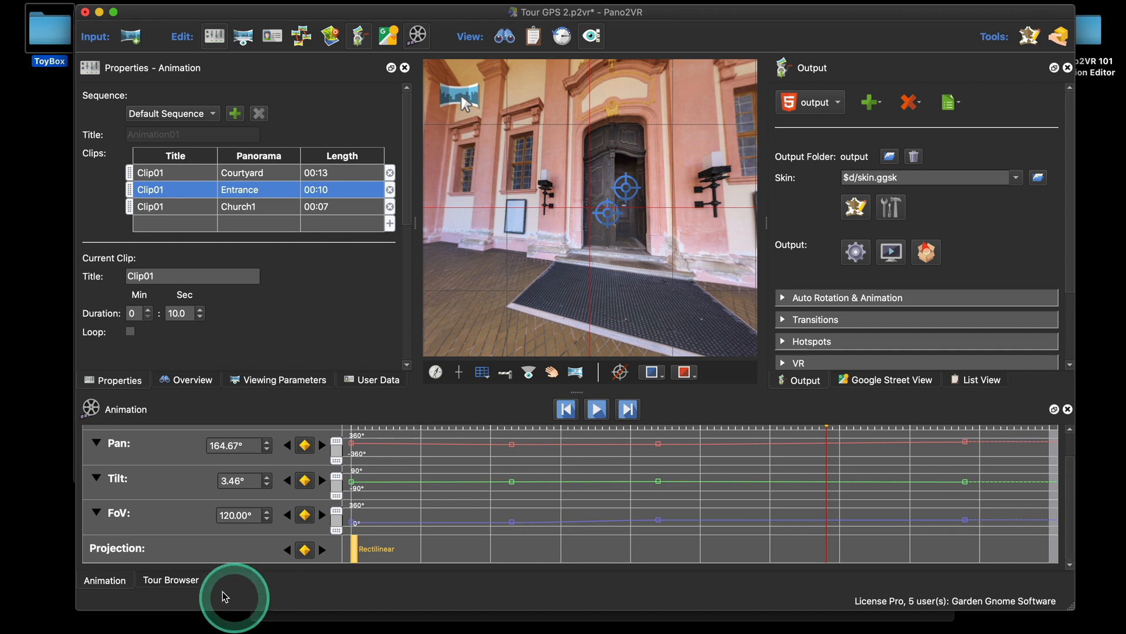
scroll(349, 516, up, 2)
scroll(349, 515, down, 2)
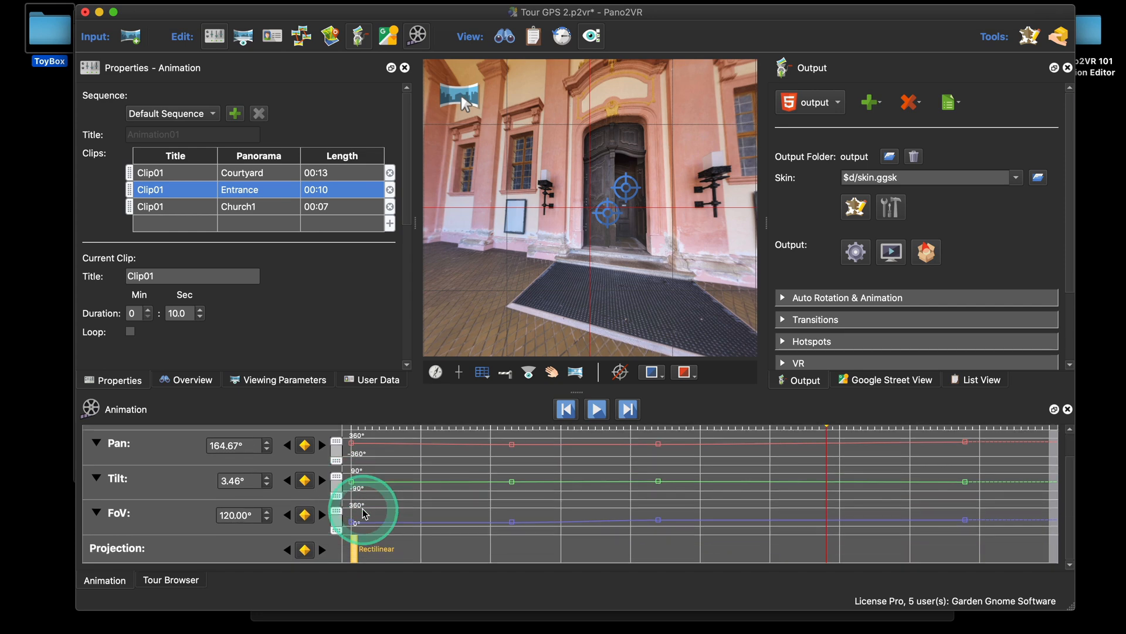
scroll(363, 514, up, 2)
scroll(365, 514, down, 2)
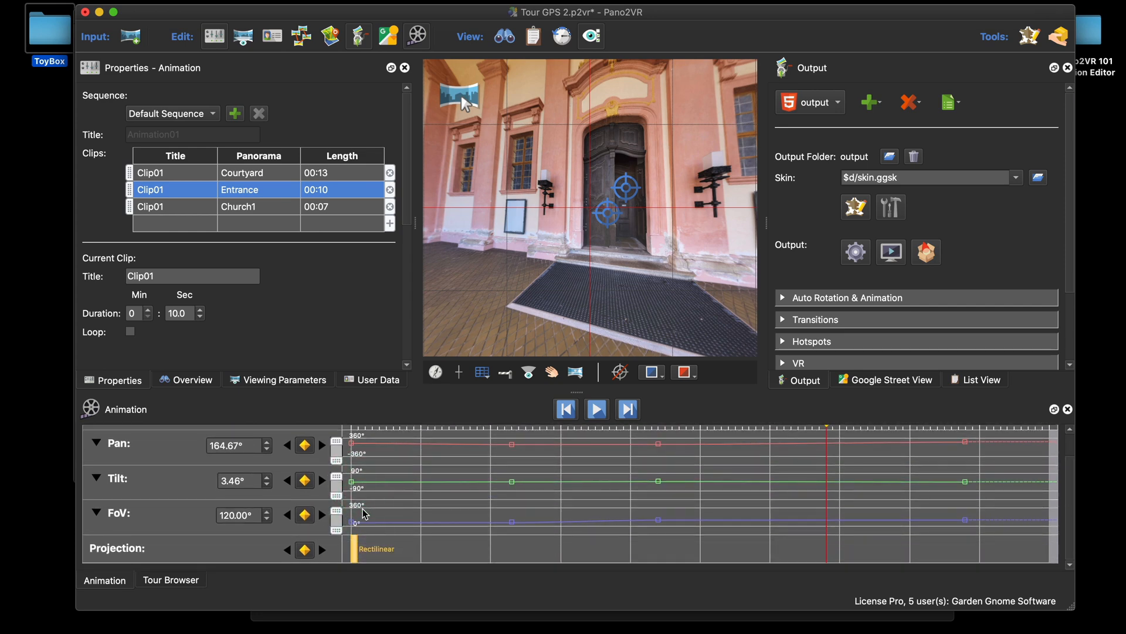
click(397, 518)
scroll(396, 518, up, 2)
scroll(397, 518, down, 2)
scroll(398, 519, up, 2)
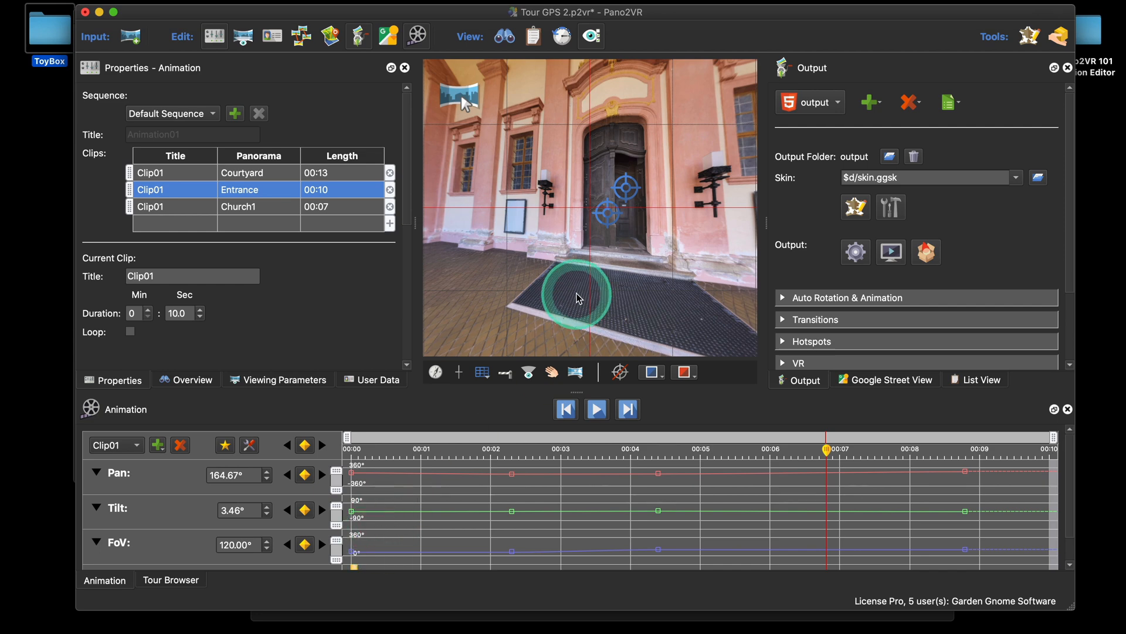
drag(576, 294, 612, 294)
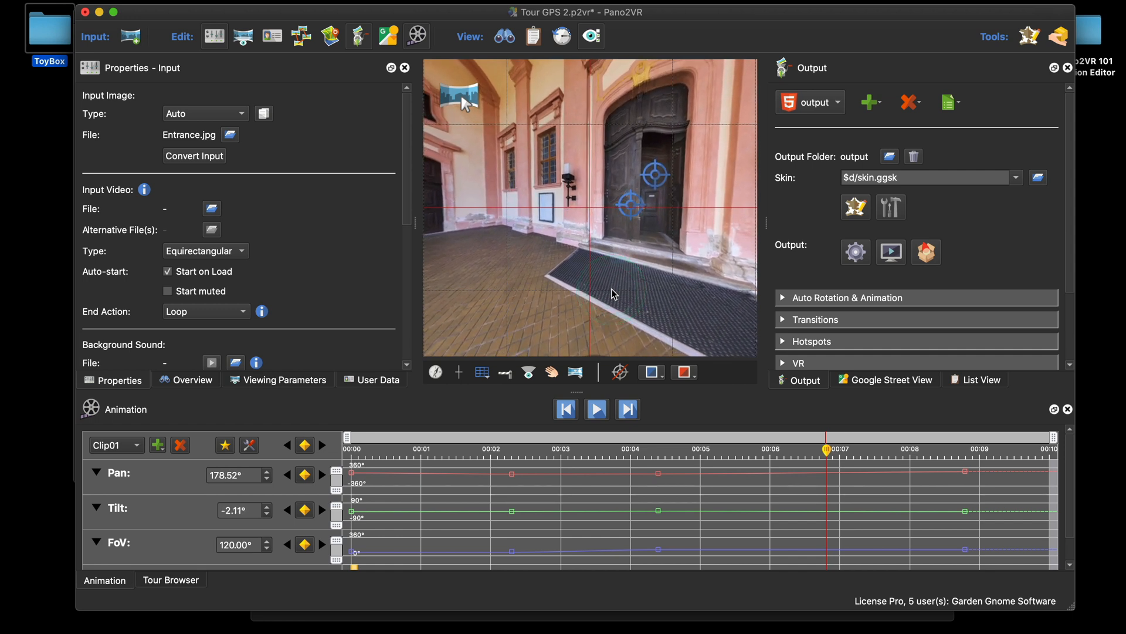